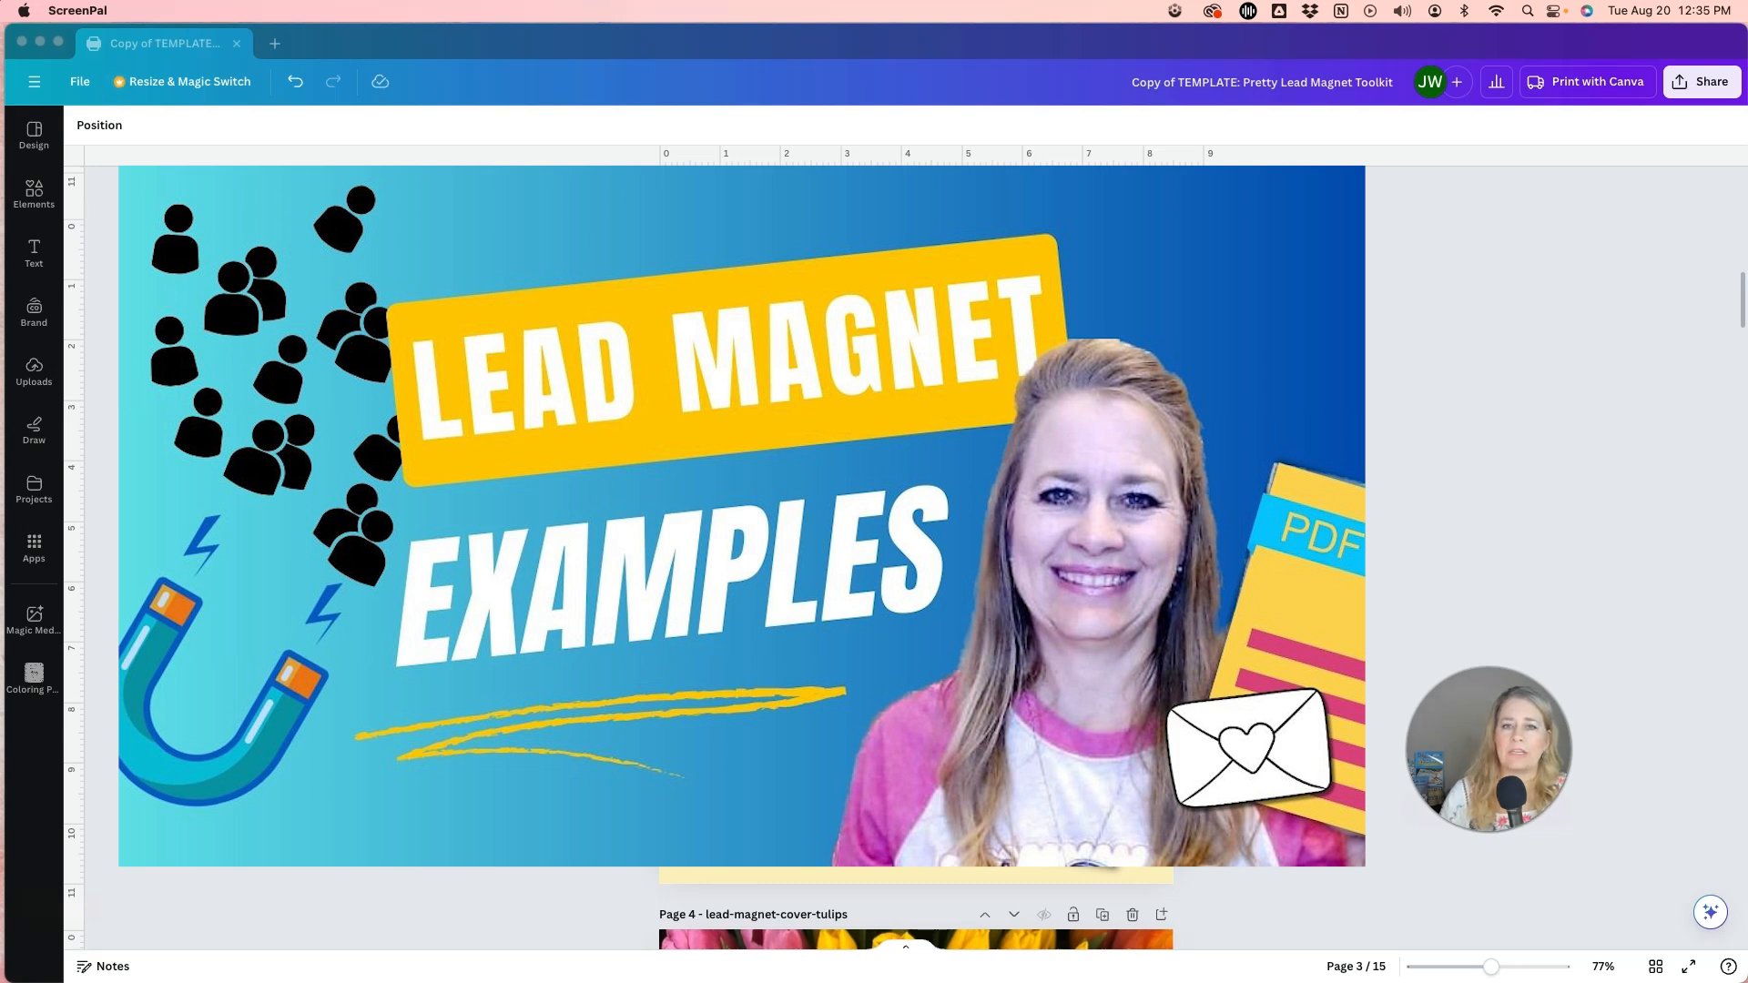
Look through the toolkit's cover and checklist pages, comparing the tulip, mandala and serene designs.
{"action": "scroll", "coordinate": [902, 742], "scroll_direction": "down", "scroll_amount": 6}
{"action": "scroll", "coordinate": [902, 742], "scroll_direction": "down", "scroll_amount": 1}
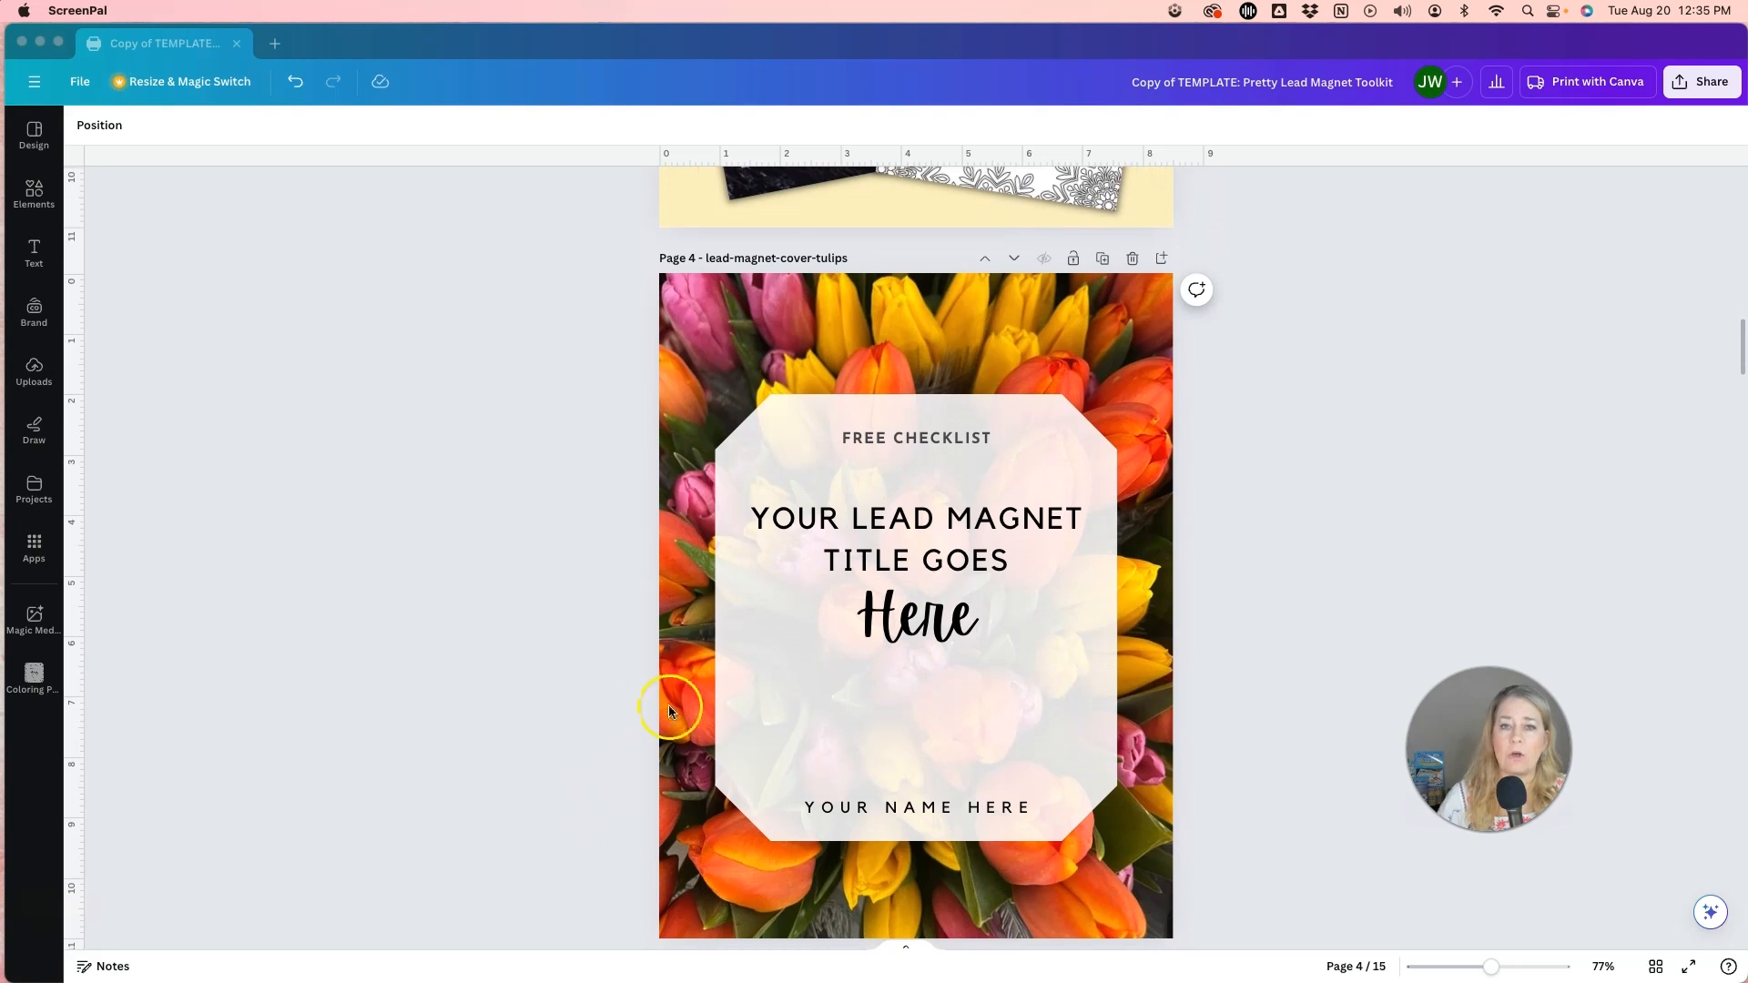
{"action": "scroll", "coordinate": [572, 679], "scroll_direction": "down", "scroll_amount": 10}
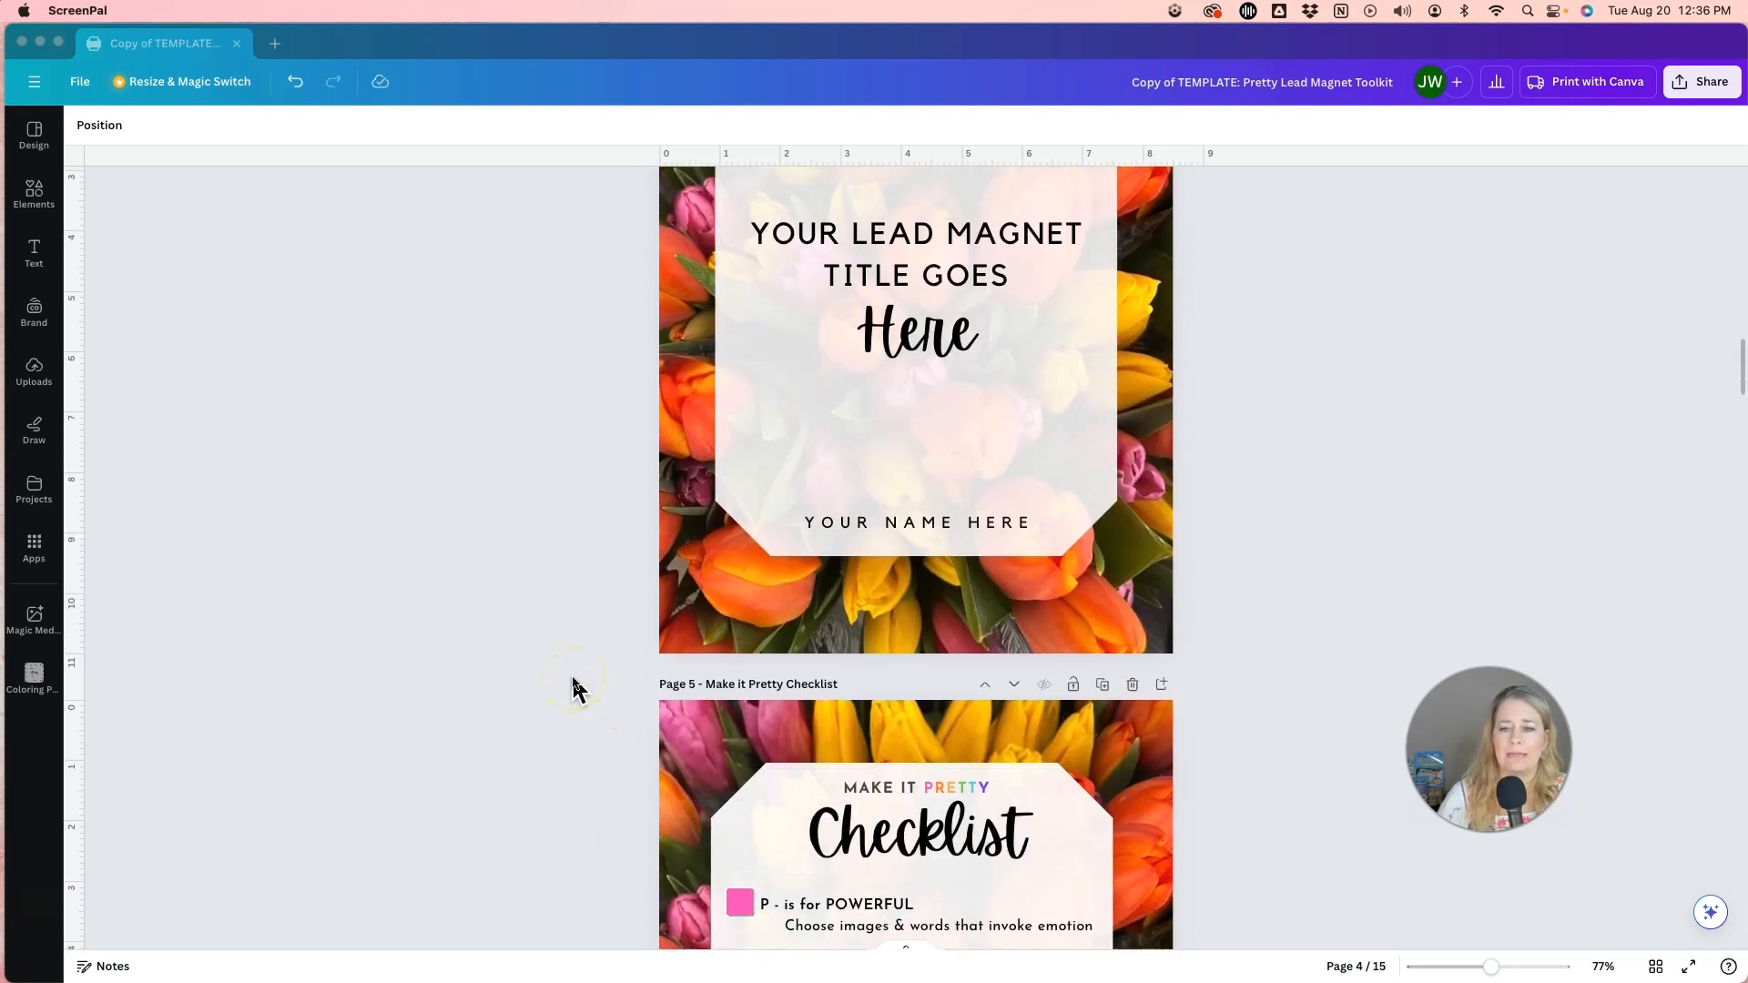
{"action": "scroll", "coordinate": [571, 681], "scroll_direction": "down", "scroll_amount": 2}
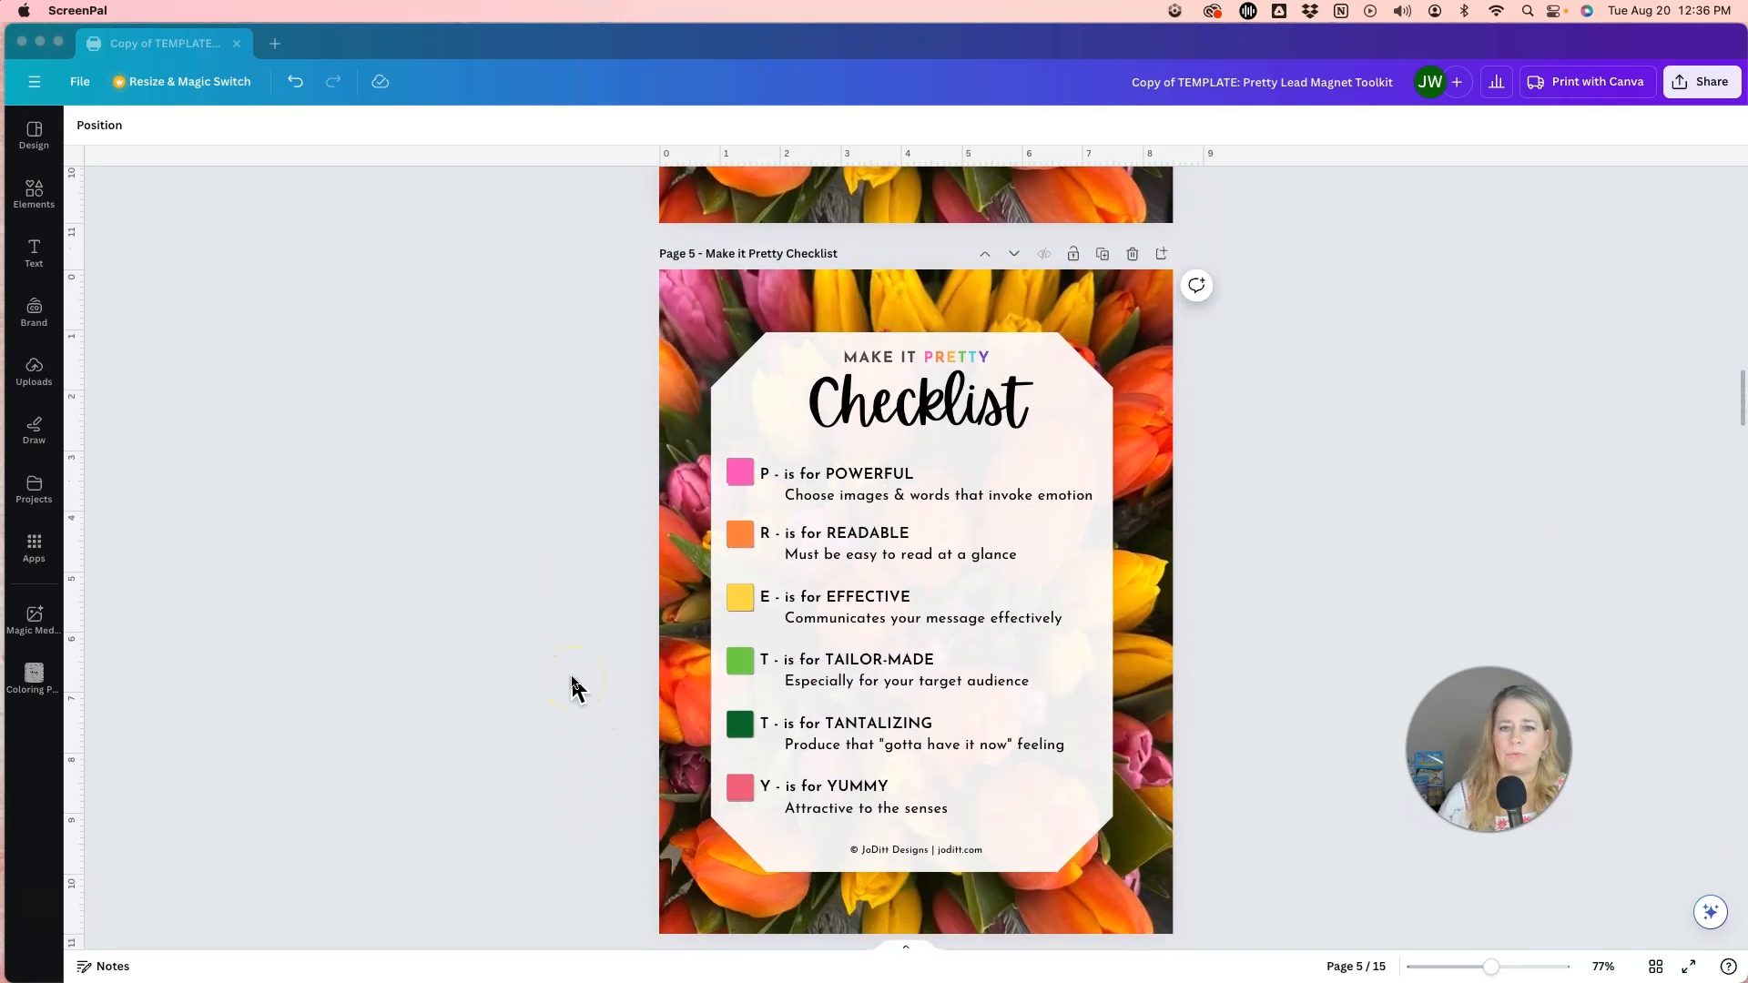
{"action": "scroll", "coordinate": [572, 685], "scroll_direction": "up", "scroll_amount": 14}
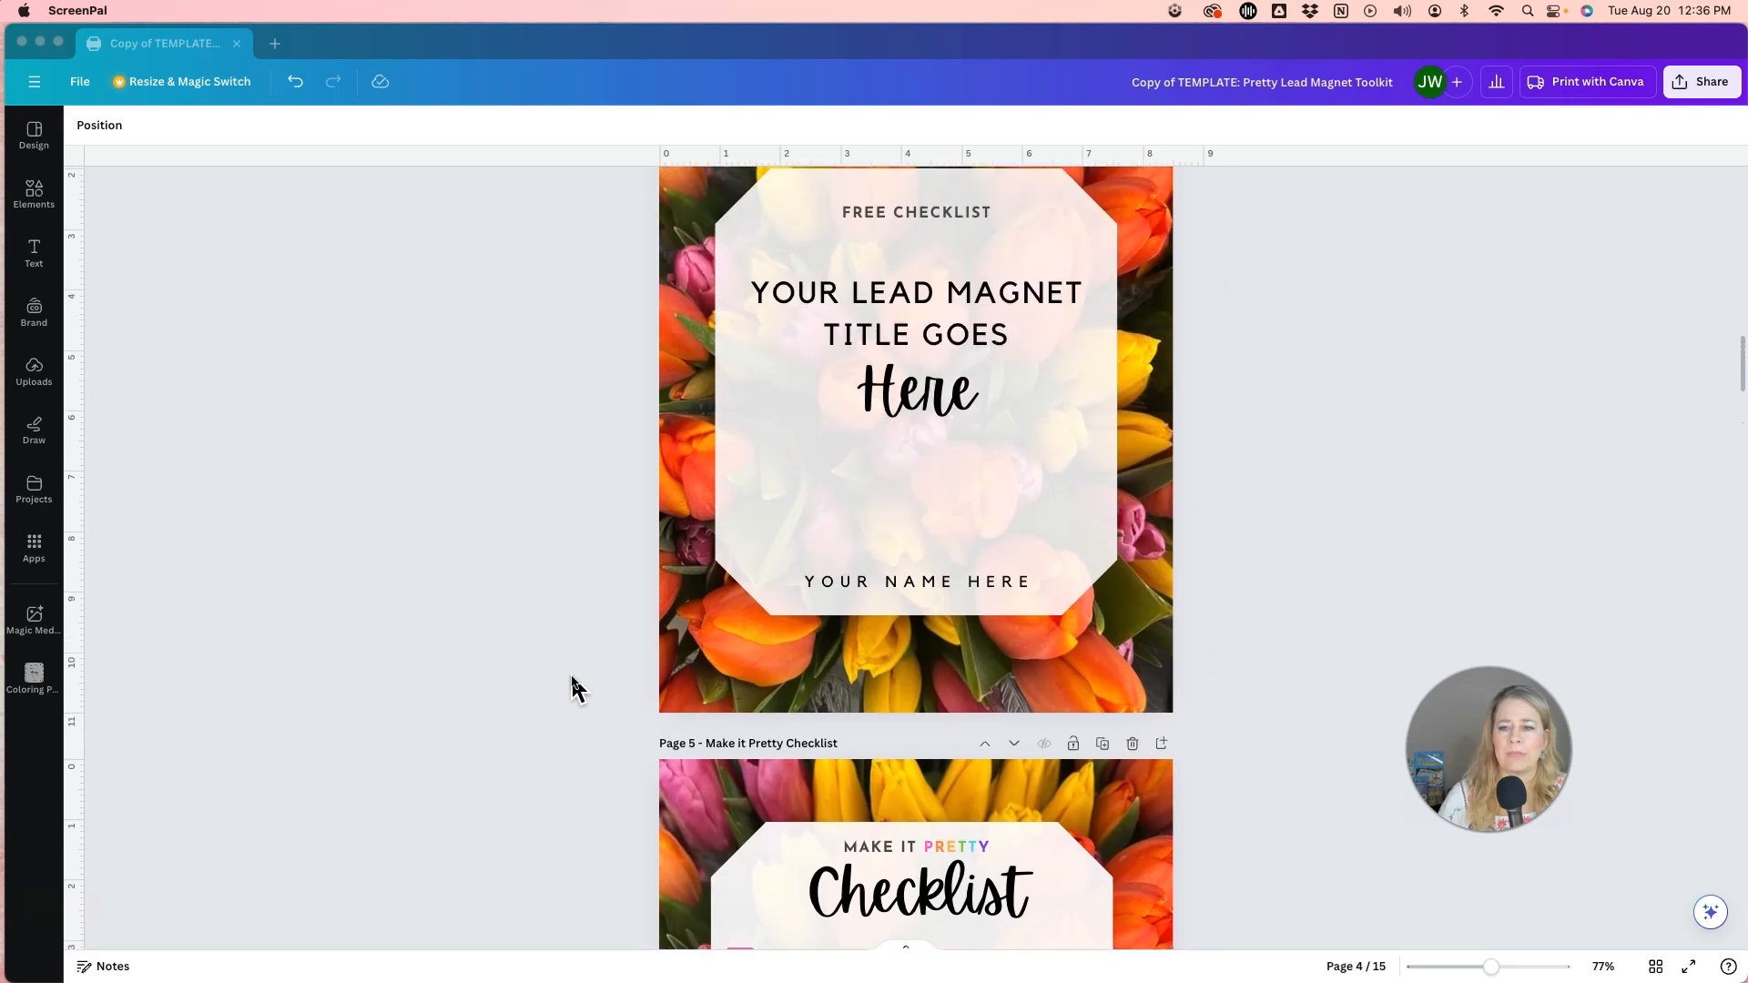
{"action": "scroll", "coordinate": [574, 688], "scroll_direction": "up", "scroll_amount": 8}
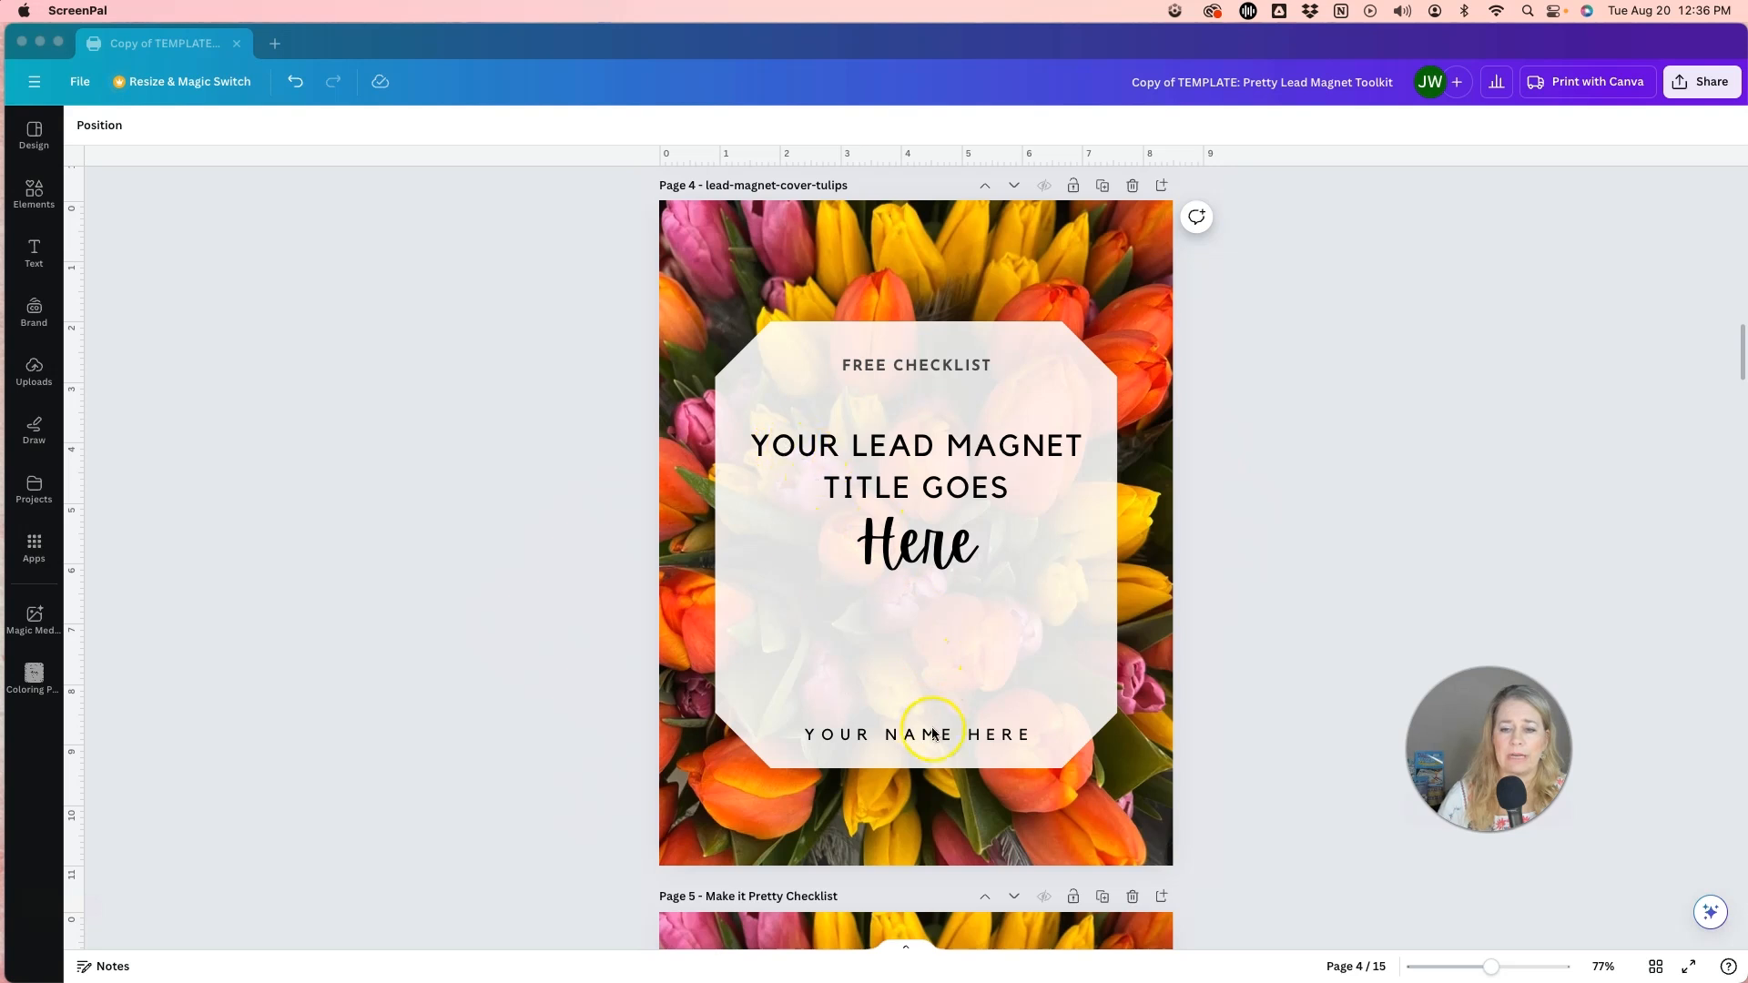
{"action": "scroll", "coordinate": [938, 574], "scroll_direction": "down", "scroll_amount": 10}
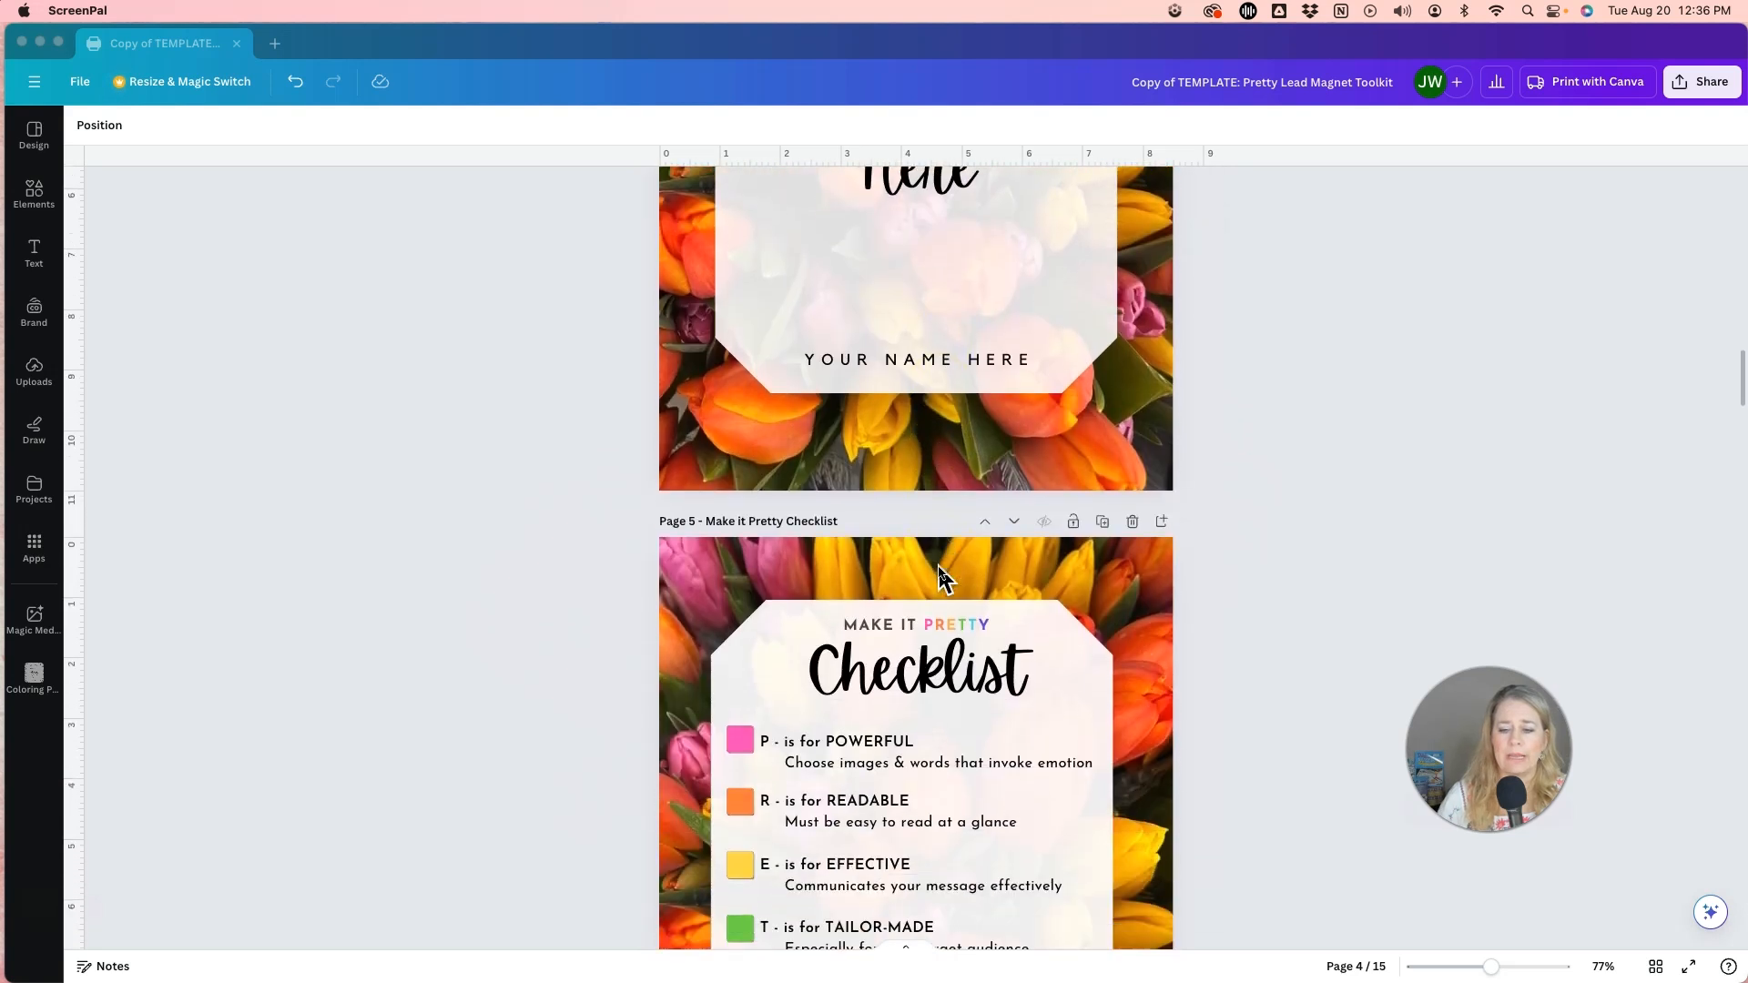
{"action": "scroll", "coordinate": [939, 571], "scroll_direction": "down", "scroll_amount": 5}
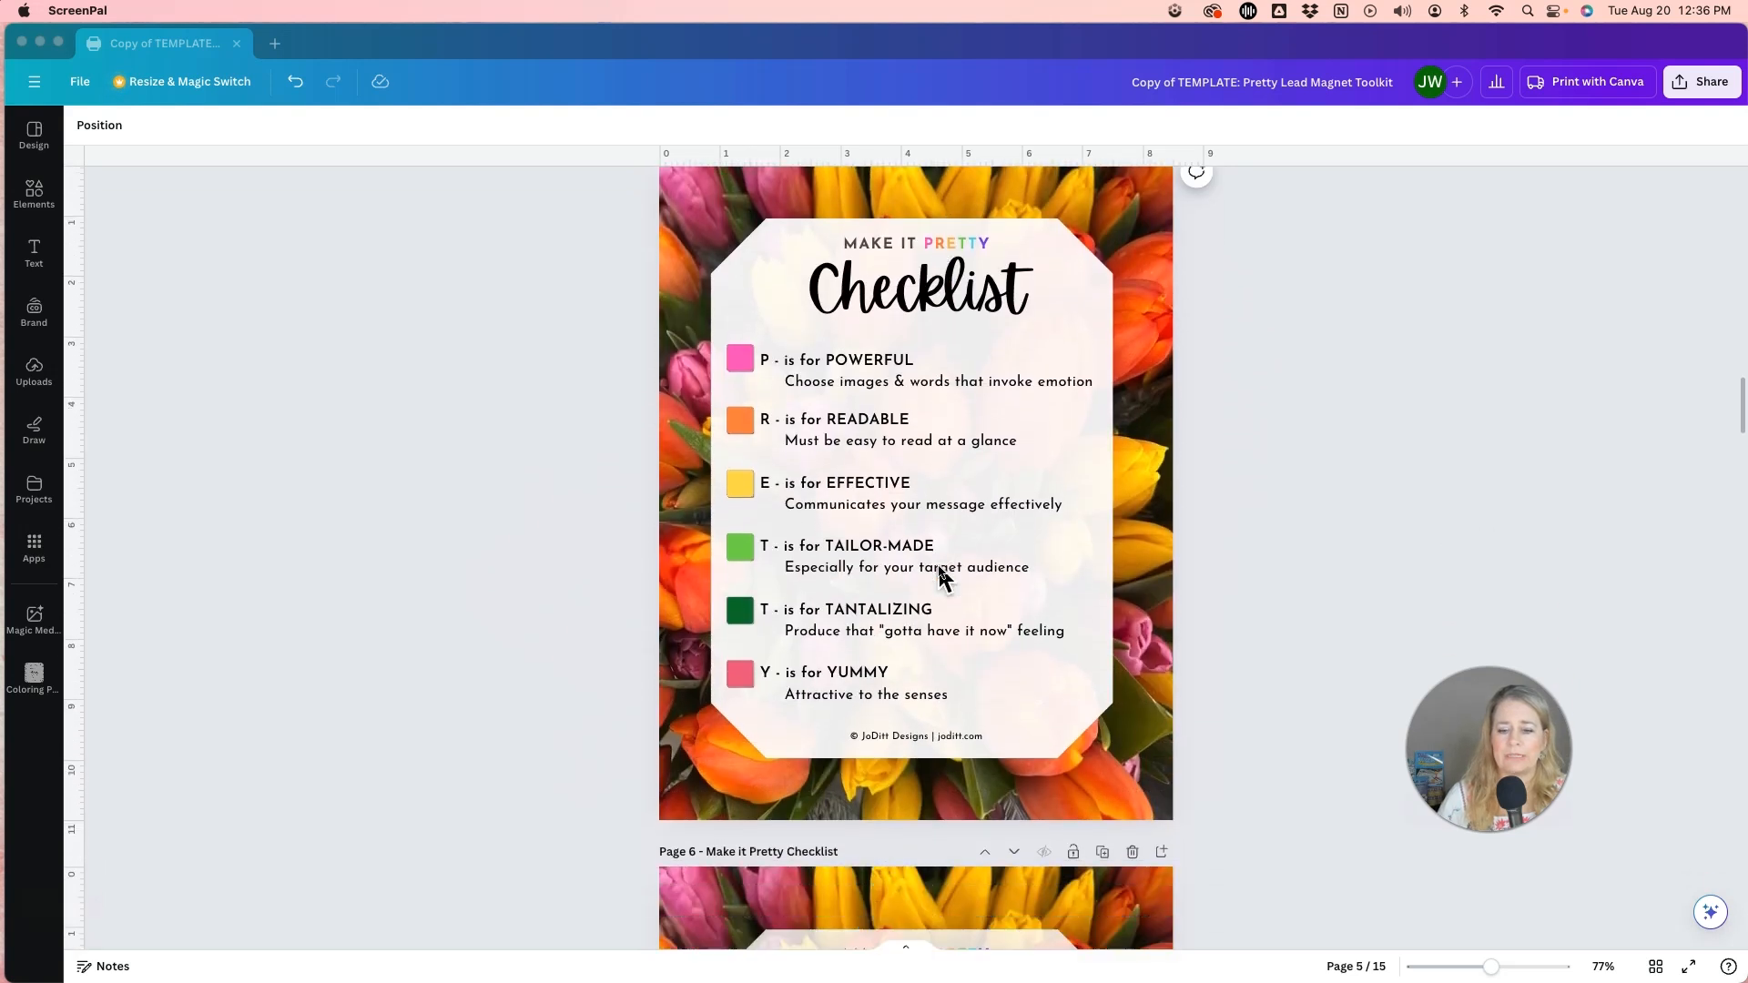
{"action": "scroll", "coordinate": [929, 560], "scroll_direction": "down", "scroll_amount": 20}
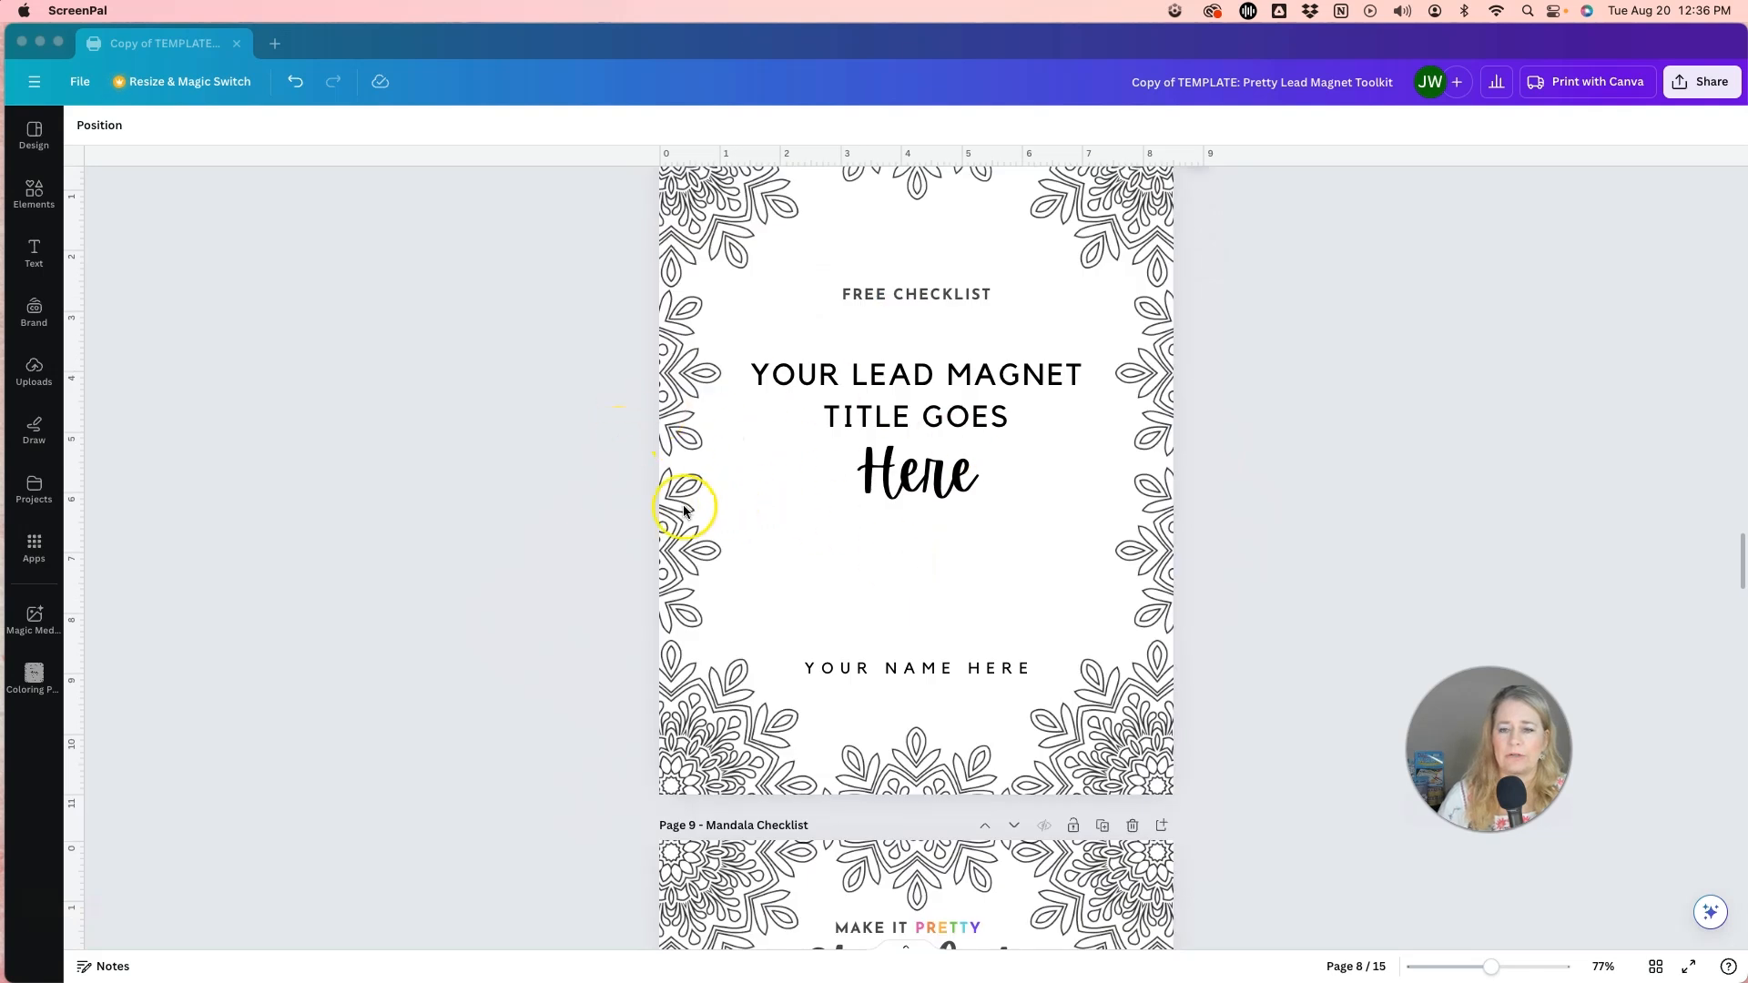
{"action": "scroll", "coordinate": [684, 506], "scroll_direction": "down", "scroll_amount": 3}
{"action": "scroll", "coordinate": [684, 510], "scroll_direction": "down", "scroll_amount": 15}
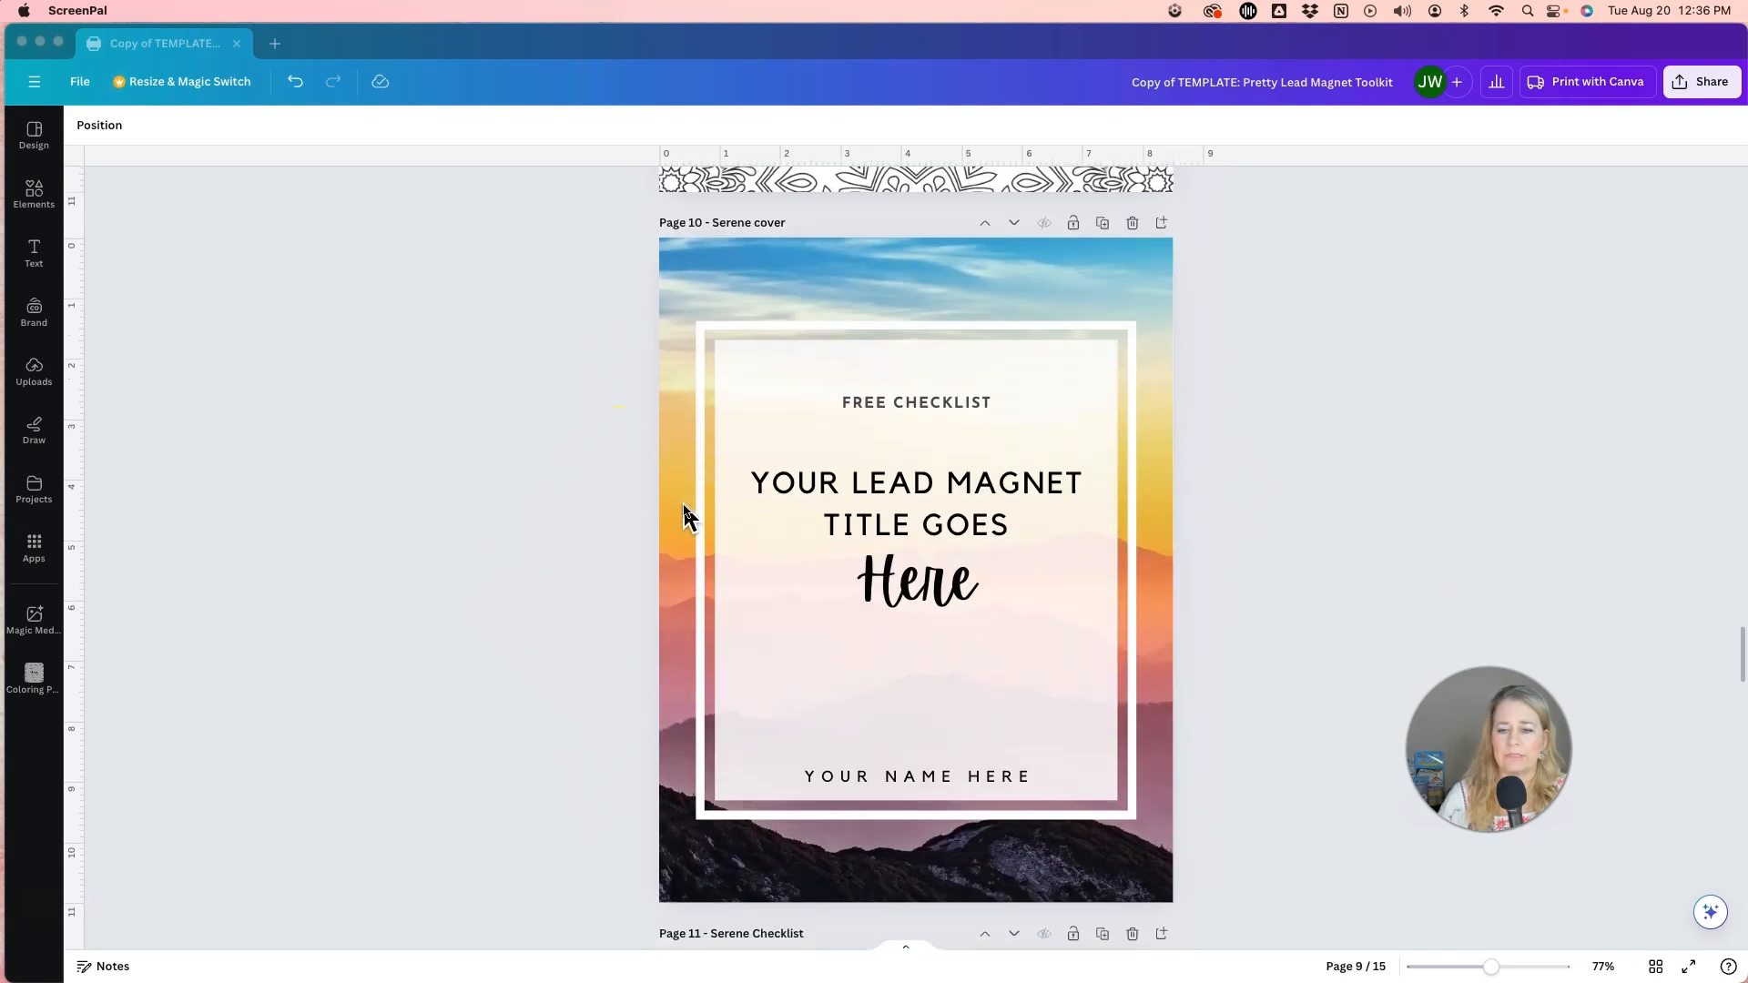
{"action": "scroll", "coordinate": [684, 509], "scroll_direction": "down", "scroll_amount": 18}
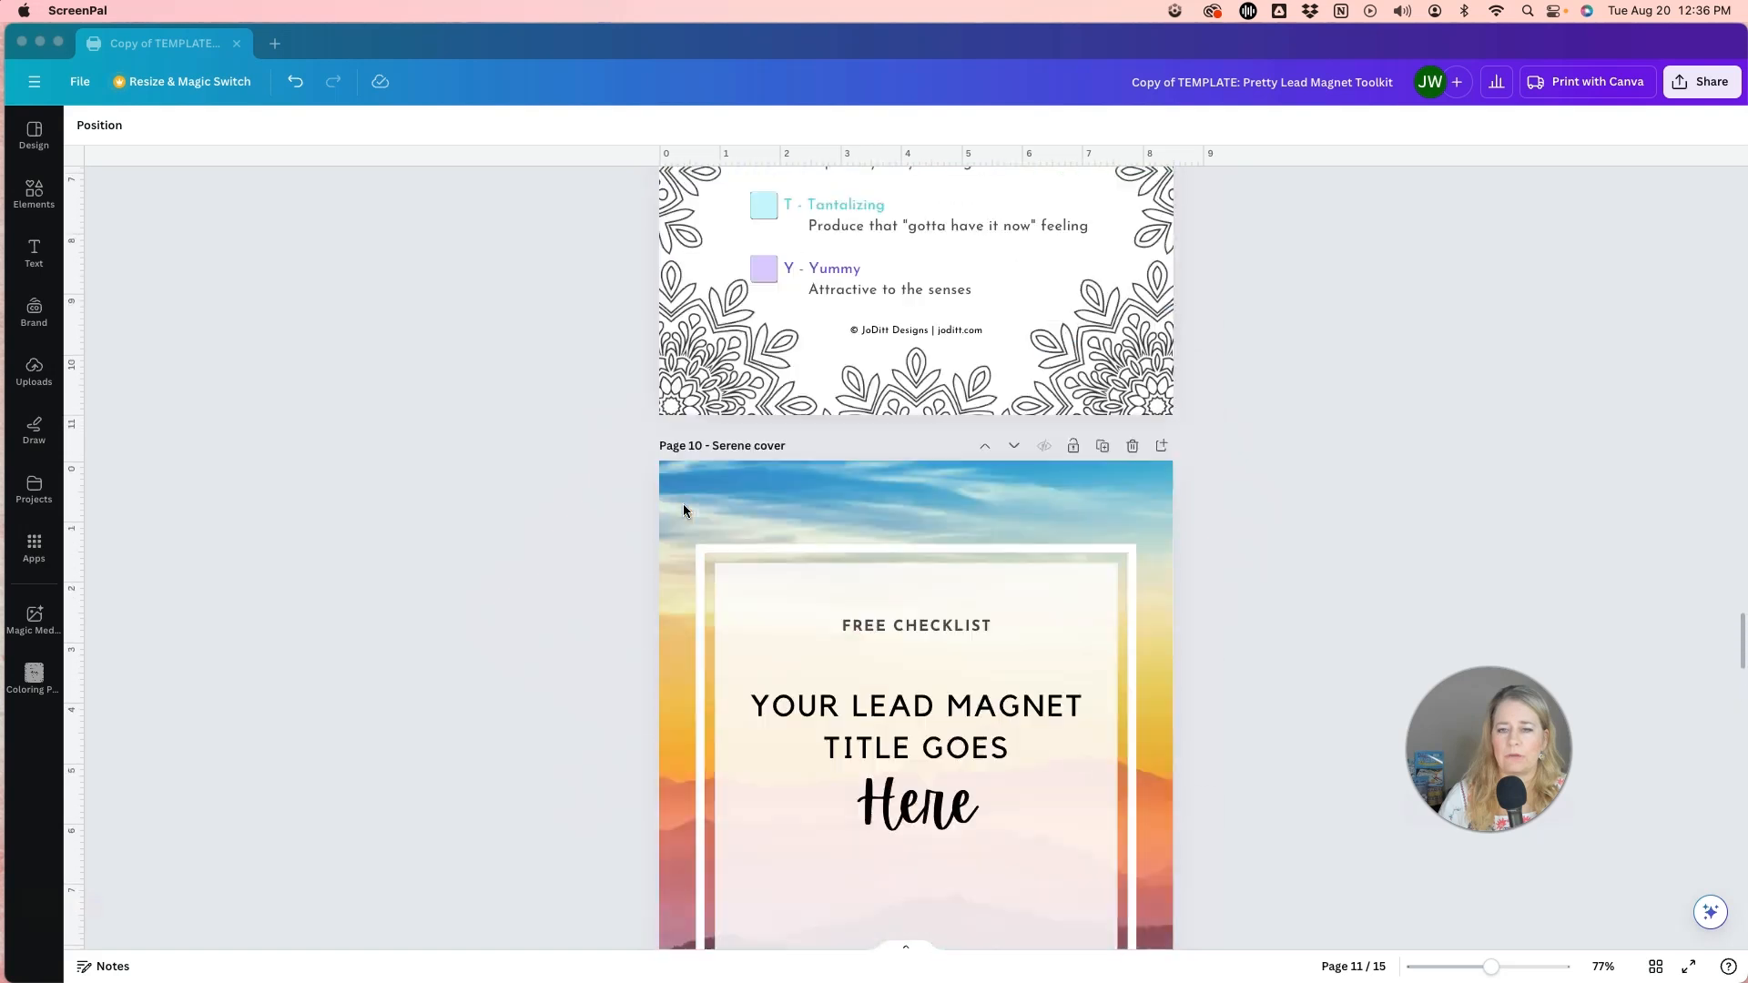
{"action": "scroll", "coordinate": [684, 516], "scroll_direction": "up", "scroll_amount": 20}
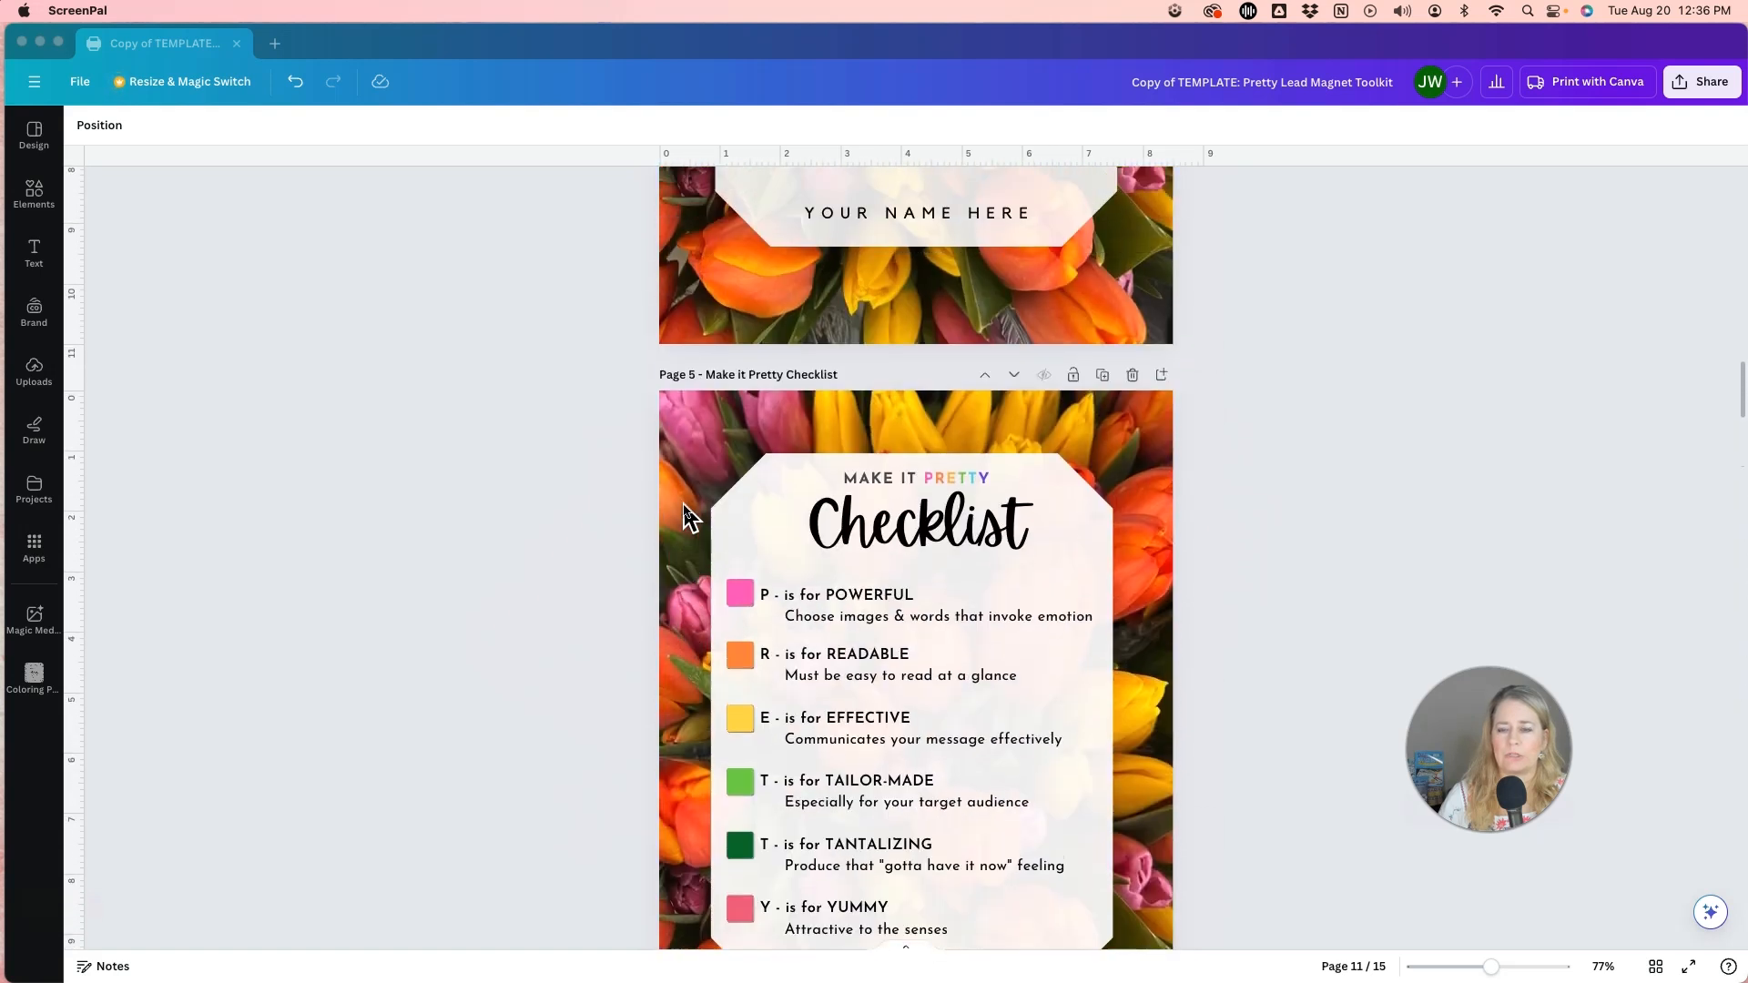
Examine how the checklists on pages 5 and 6 are built, checking the colour squares, text boxes and table cells.
{"action": "scroll", "coordinate": [684, 516], "scroll_direction": "down", "scroll_amount": 3}
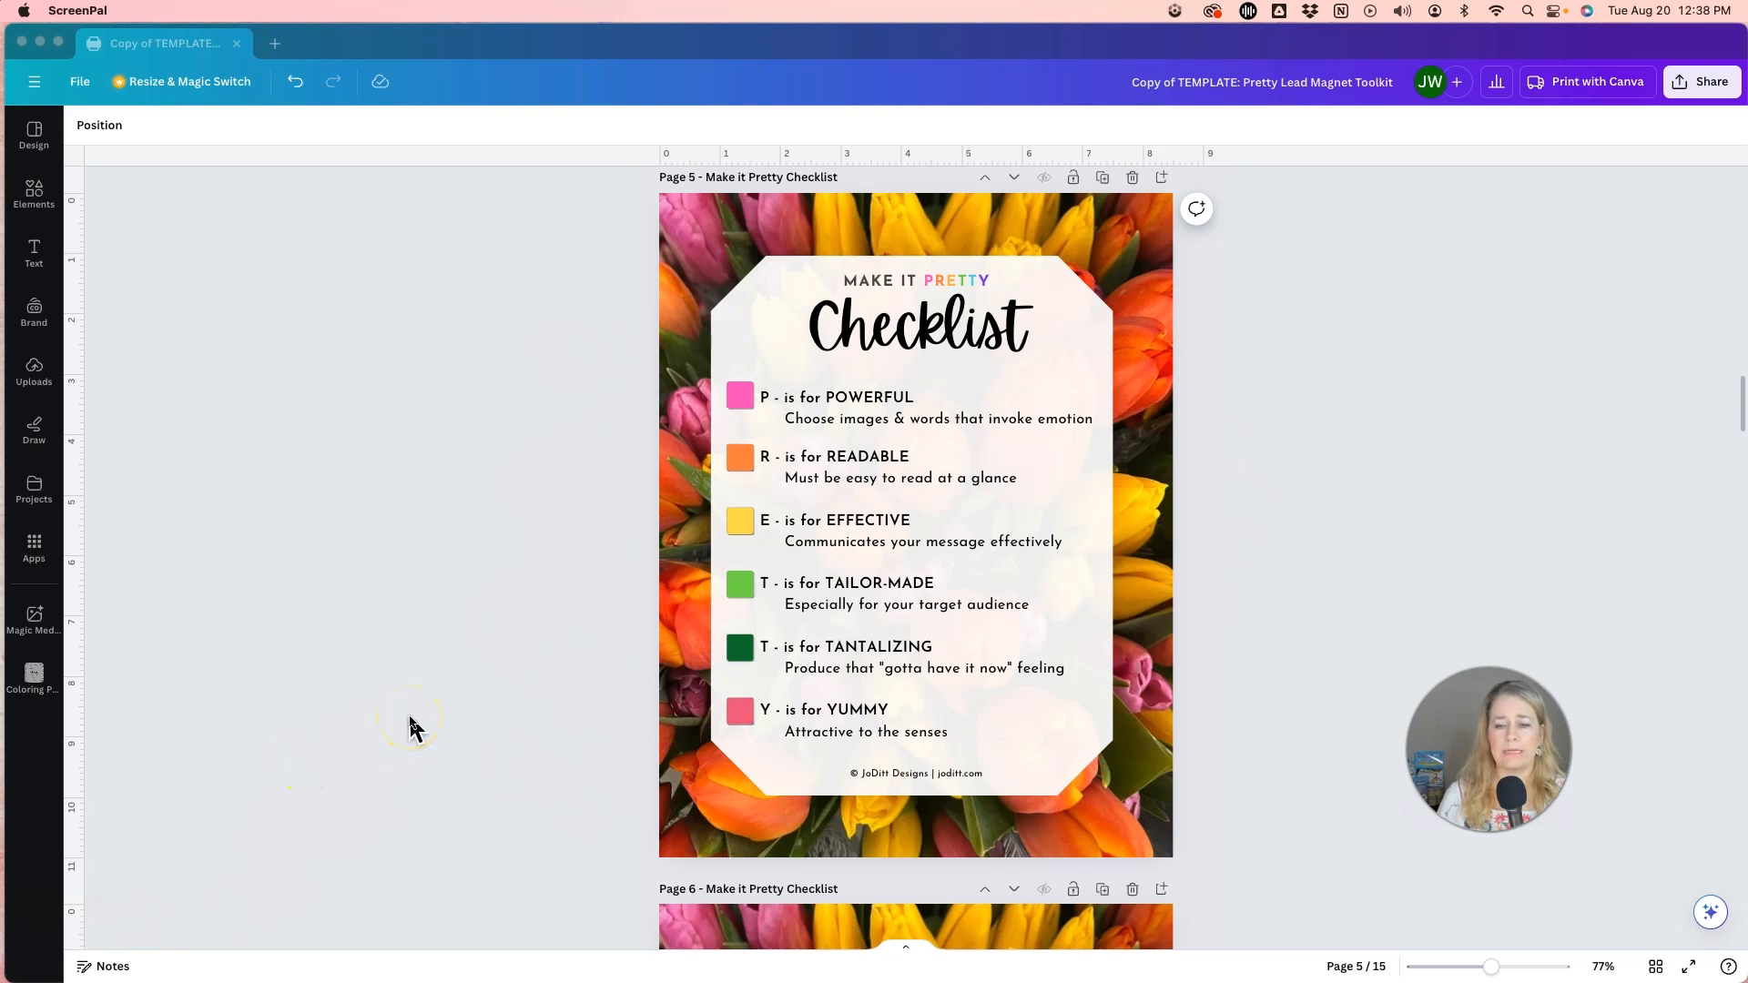
{"action": "scroll", "coordinate": [409, 726], "scroll_direction": "down", "scroll_amount": 3}
{"action": "scroll", "coordinate": [409, 725], "scroll_direction": "up", "scroll_amount": 3}
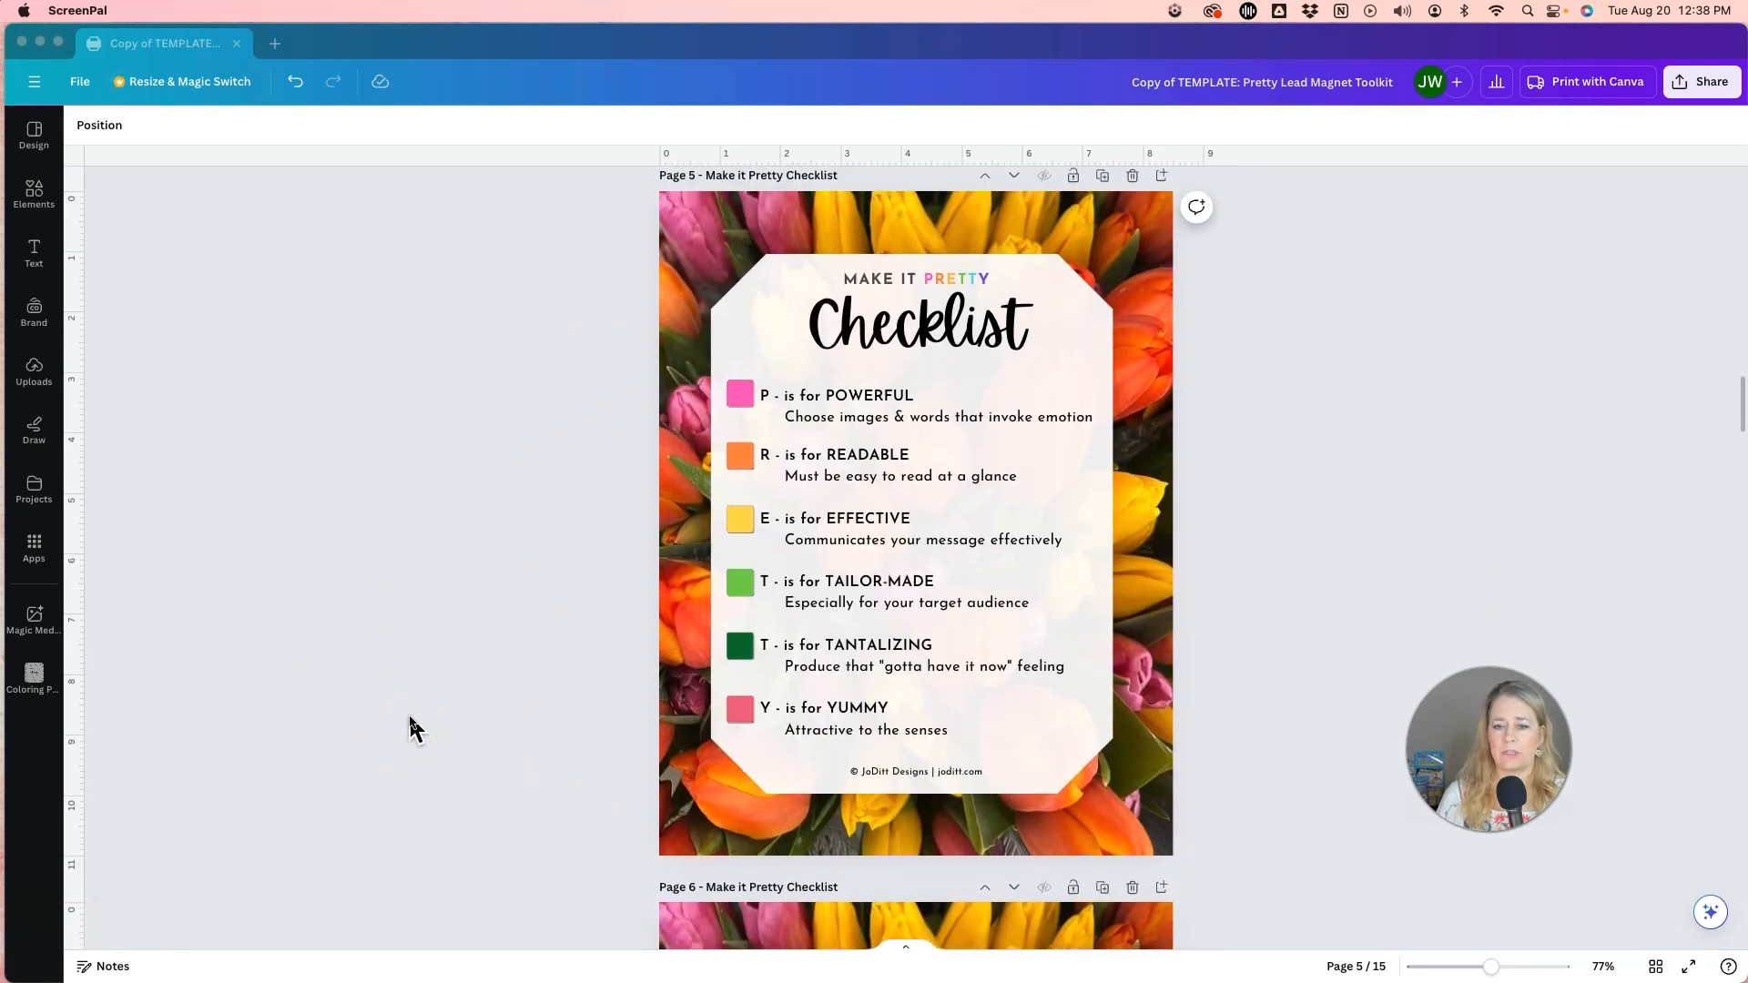
{"action": "scroll", "coordinate": [415, 728], "scroll_direction": "down", "scroll_amount": 1}
{"action": "left_click", "coordinate": [624, 369]}
{"action": "left_click", "coordinate": [740, 373]}
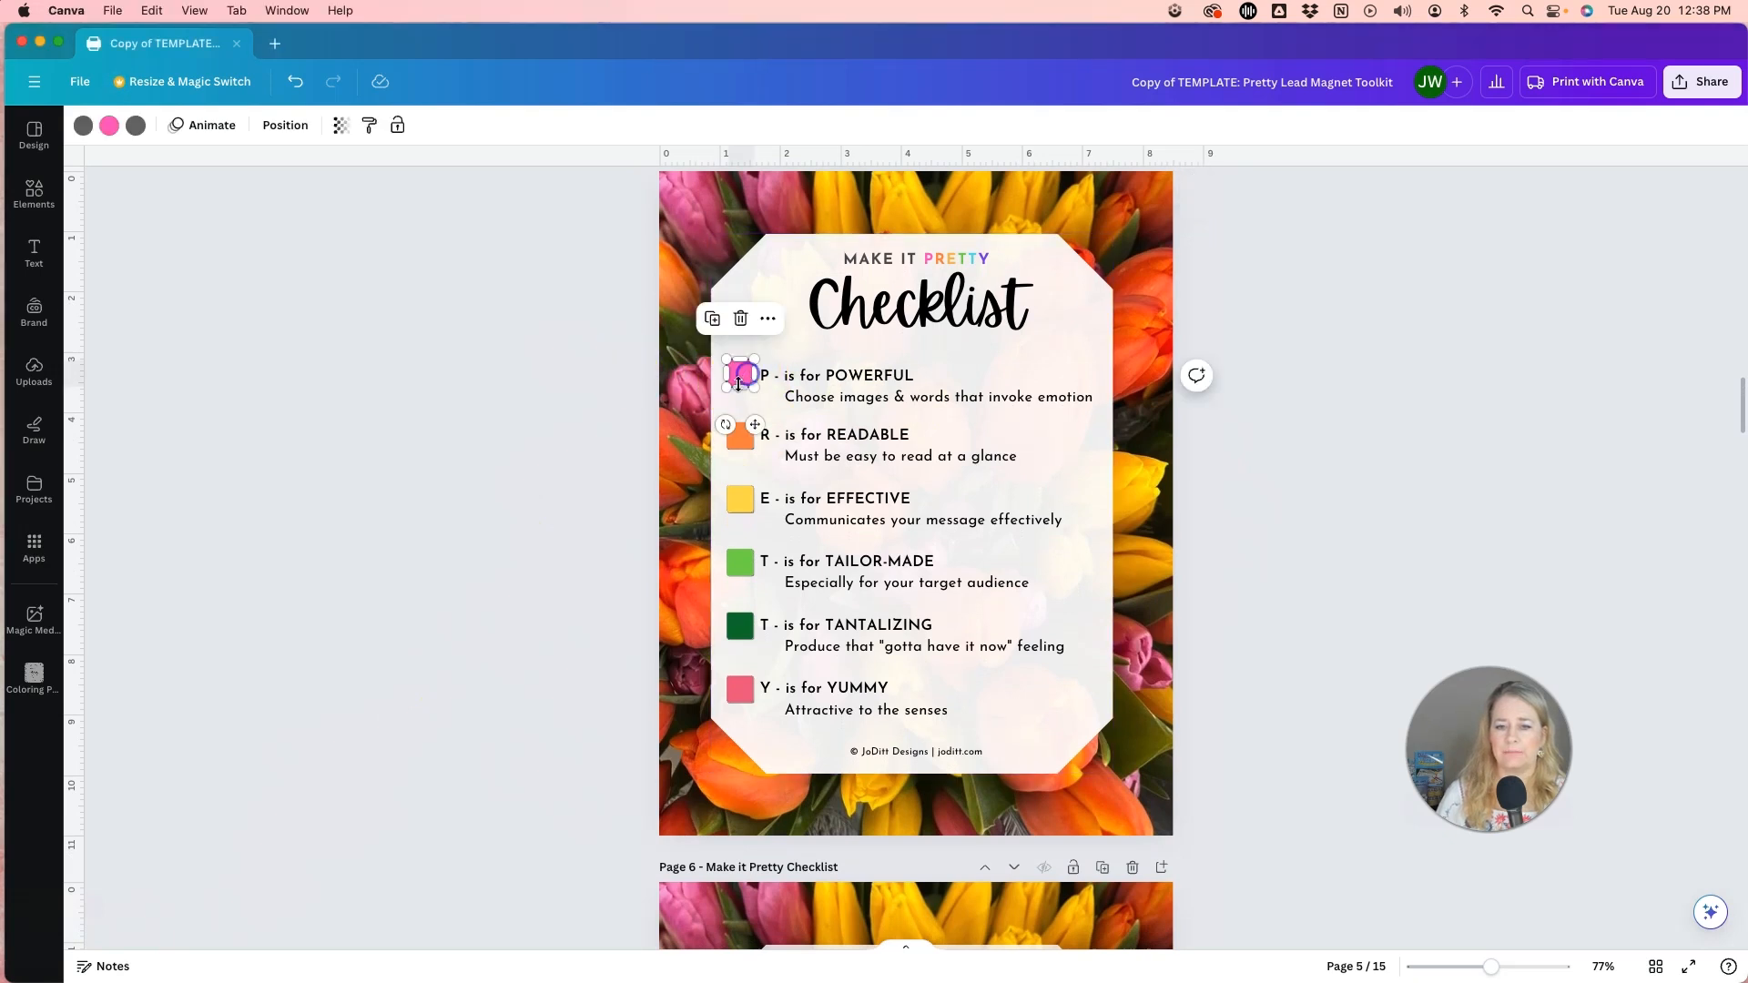
{"action": "left_click", "coordinate": [849, 397]}
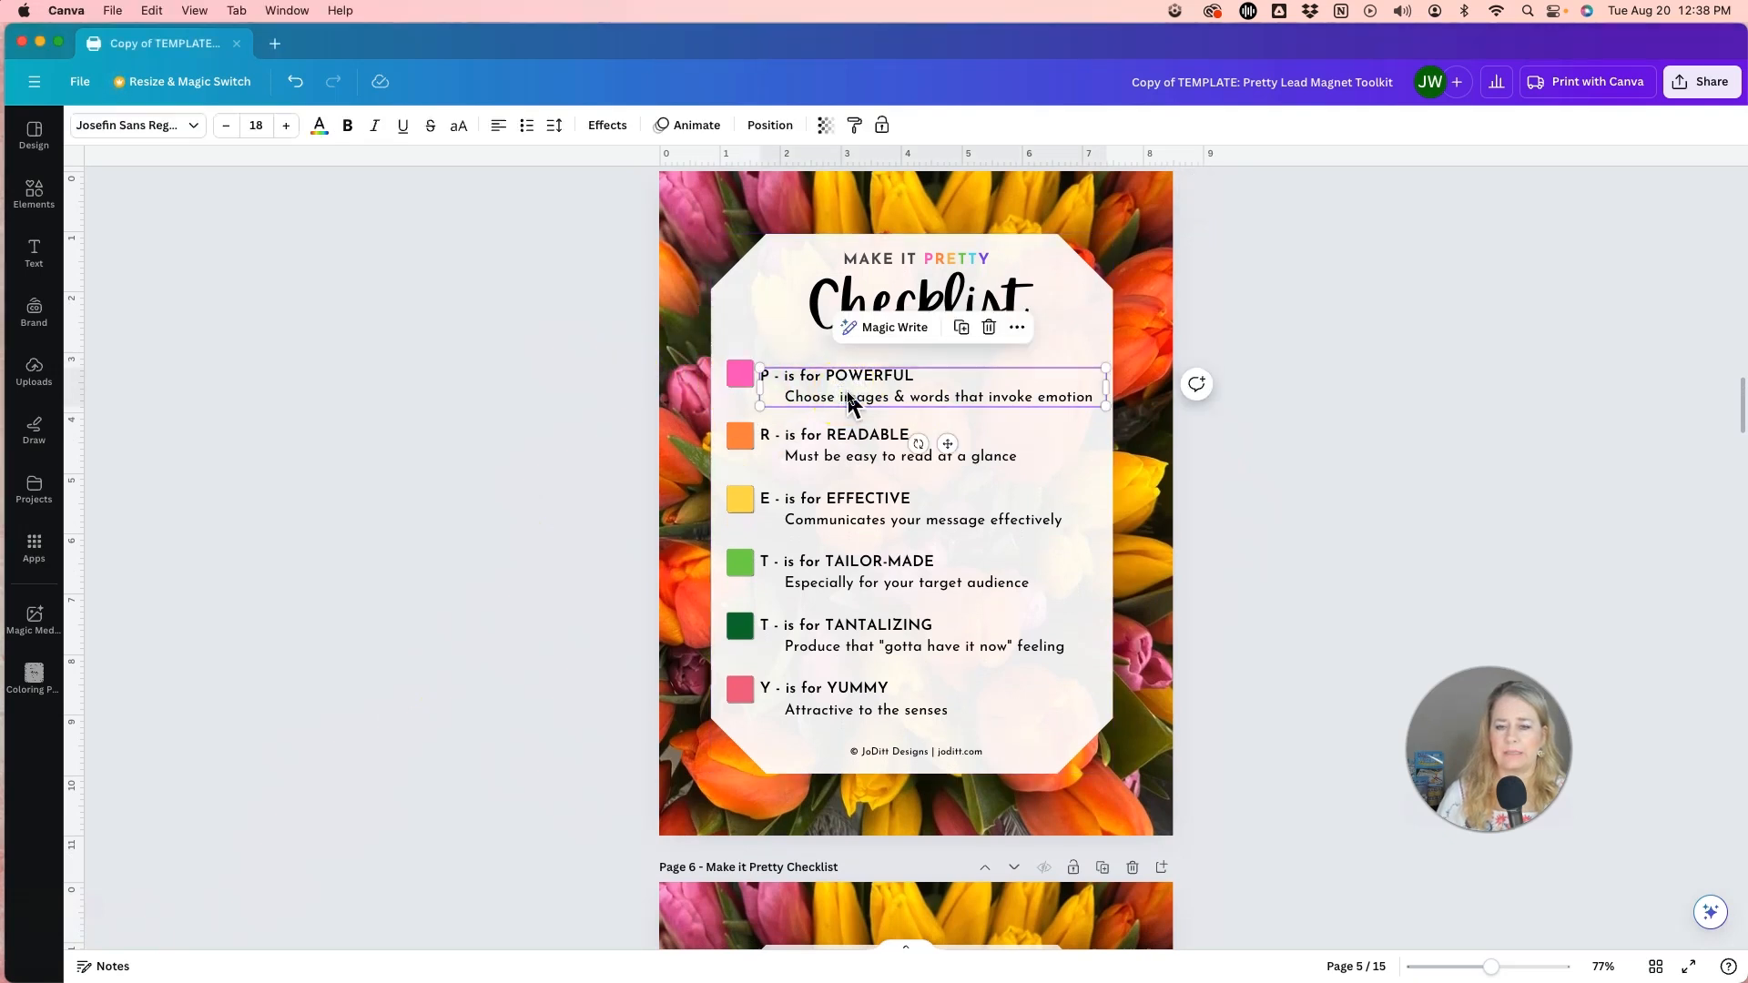
{"action": "scroll", "coordinate": [599, 442], "scroll_direction": "down", "scroll_amount": 3}
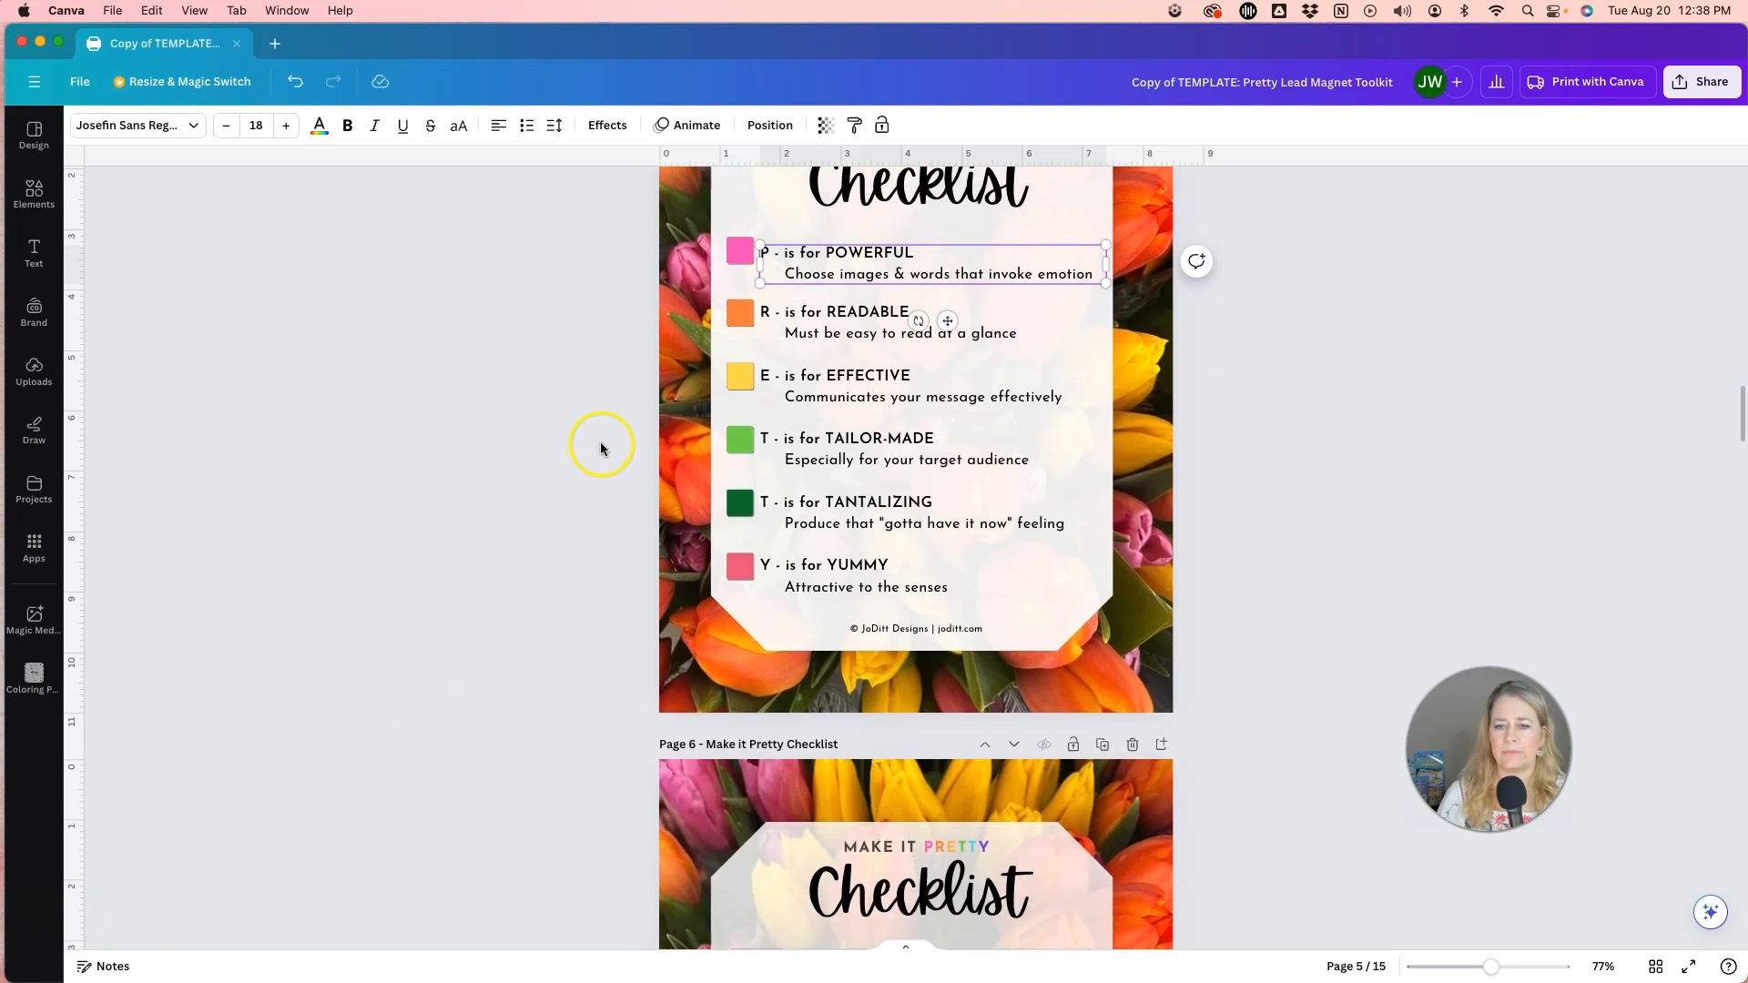
{"action": "scroll", "coordinate": [601, 446], "scroll_direction": "up", "scroll_amount": 3}
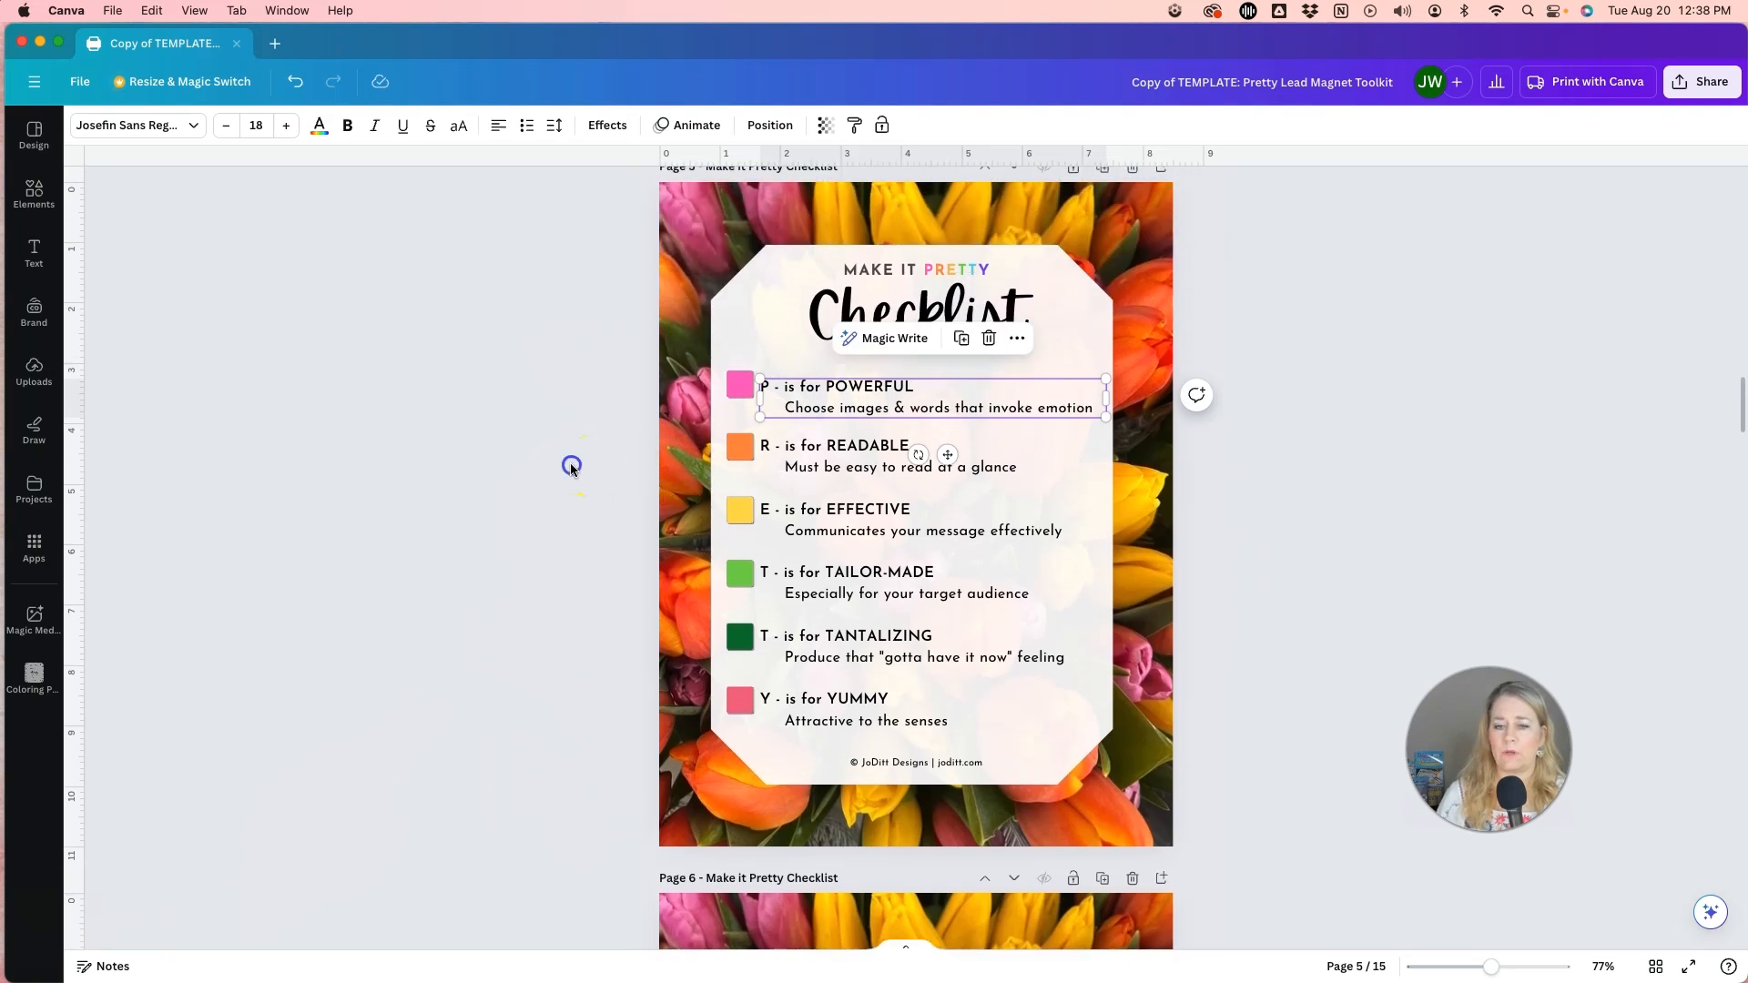
{"action": "left_click", "coordinate": [599, 446]}
{"action": "scroll", "coordinate": [599, 445], "scroll_direction": "down", "scroll_amount": 10}
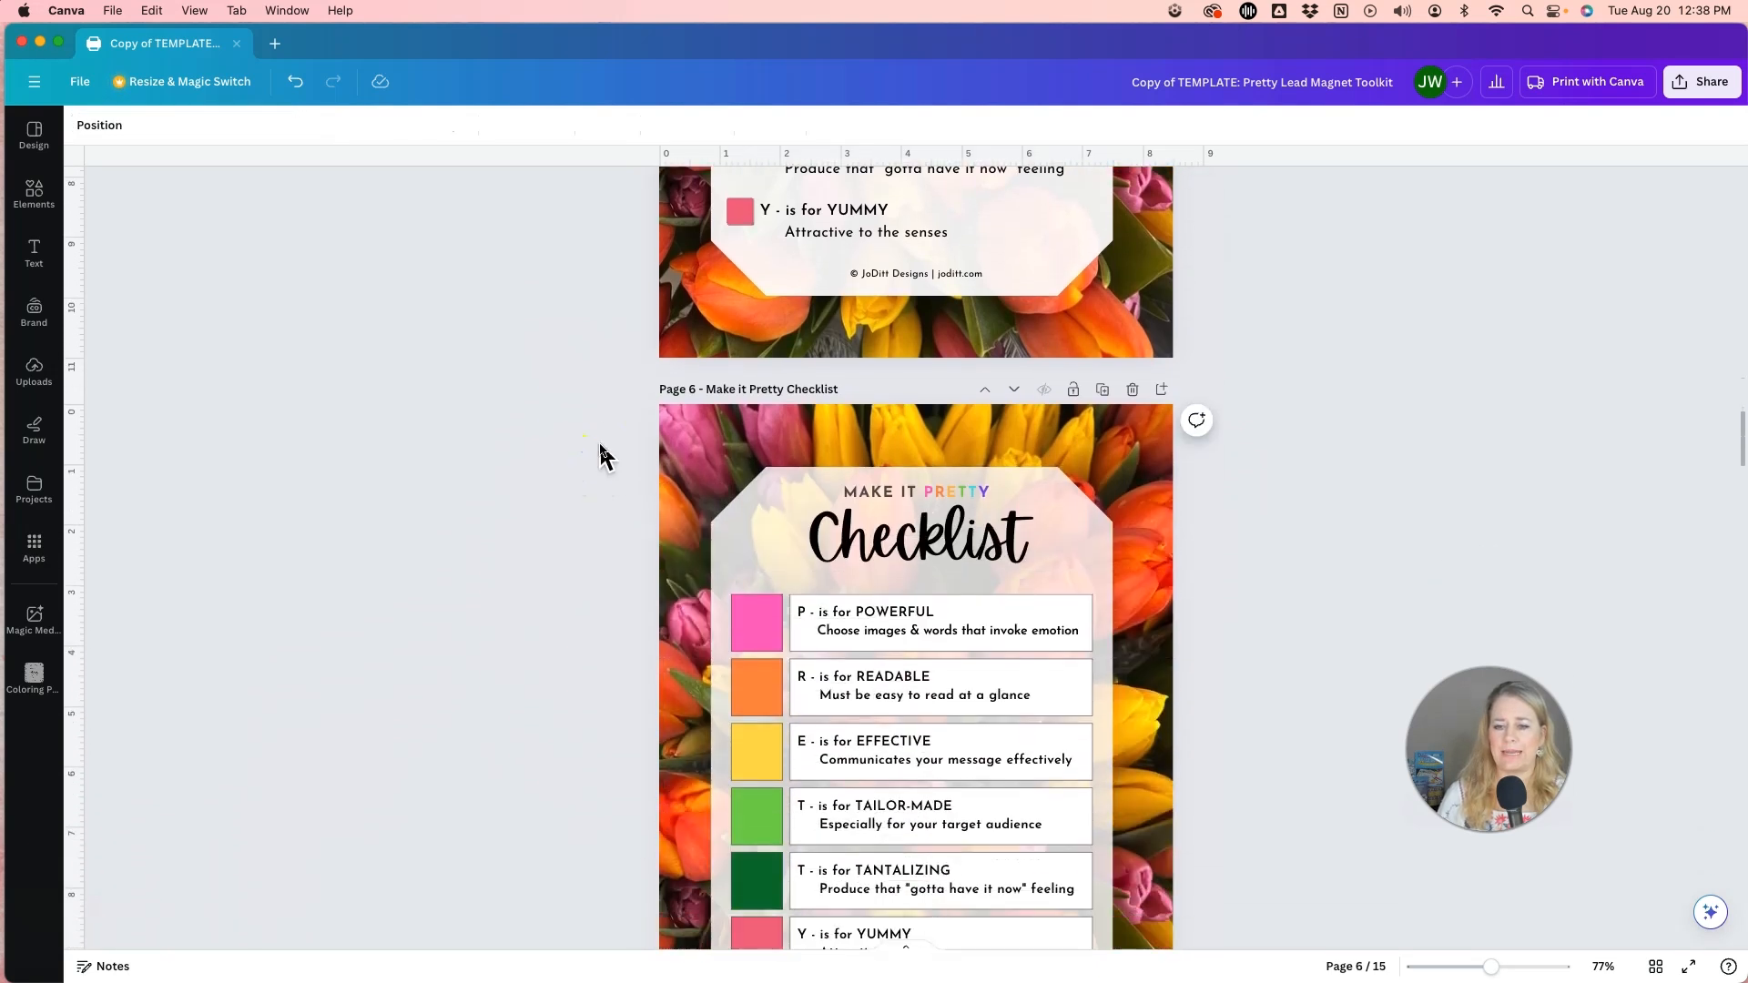
{"action": "scroll", "coordinate": [601, 451], "scroll_direction": "down", "scroll_amount": 5}
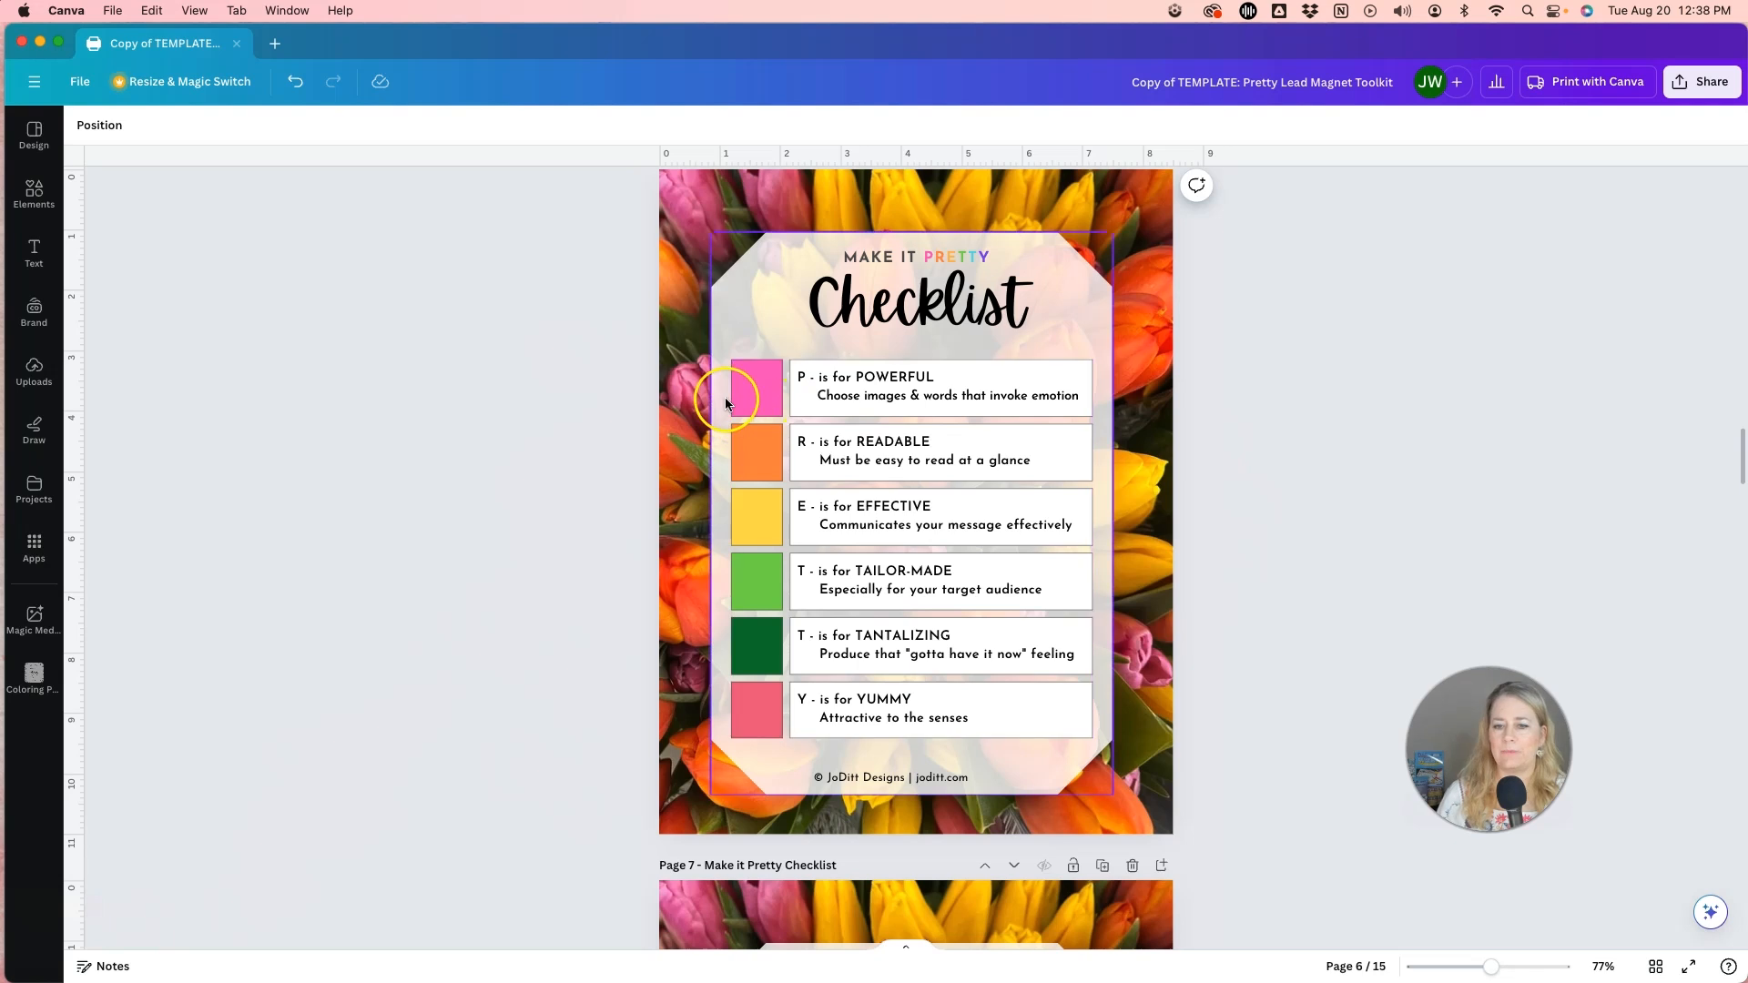
{"action": "left_click", "coordinate": [754, 396]}
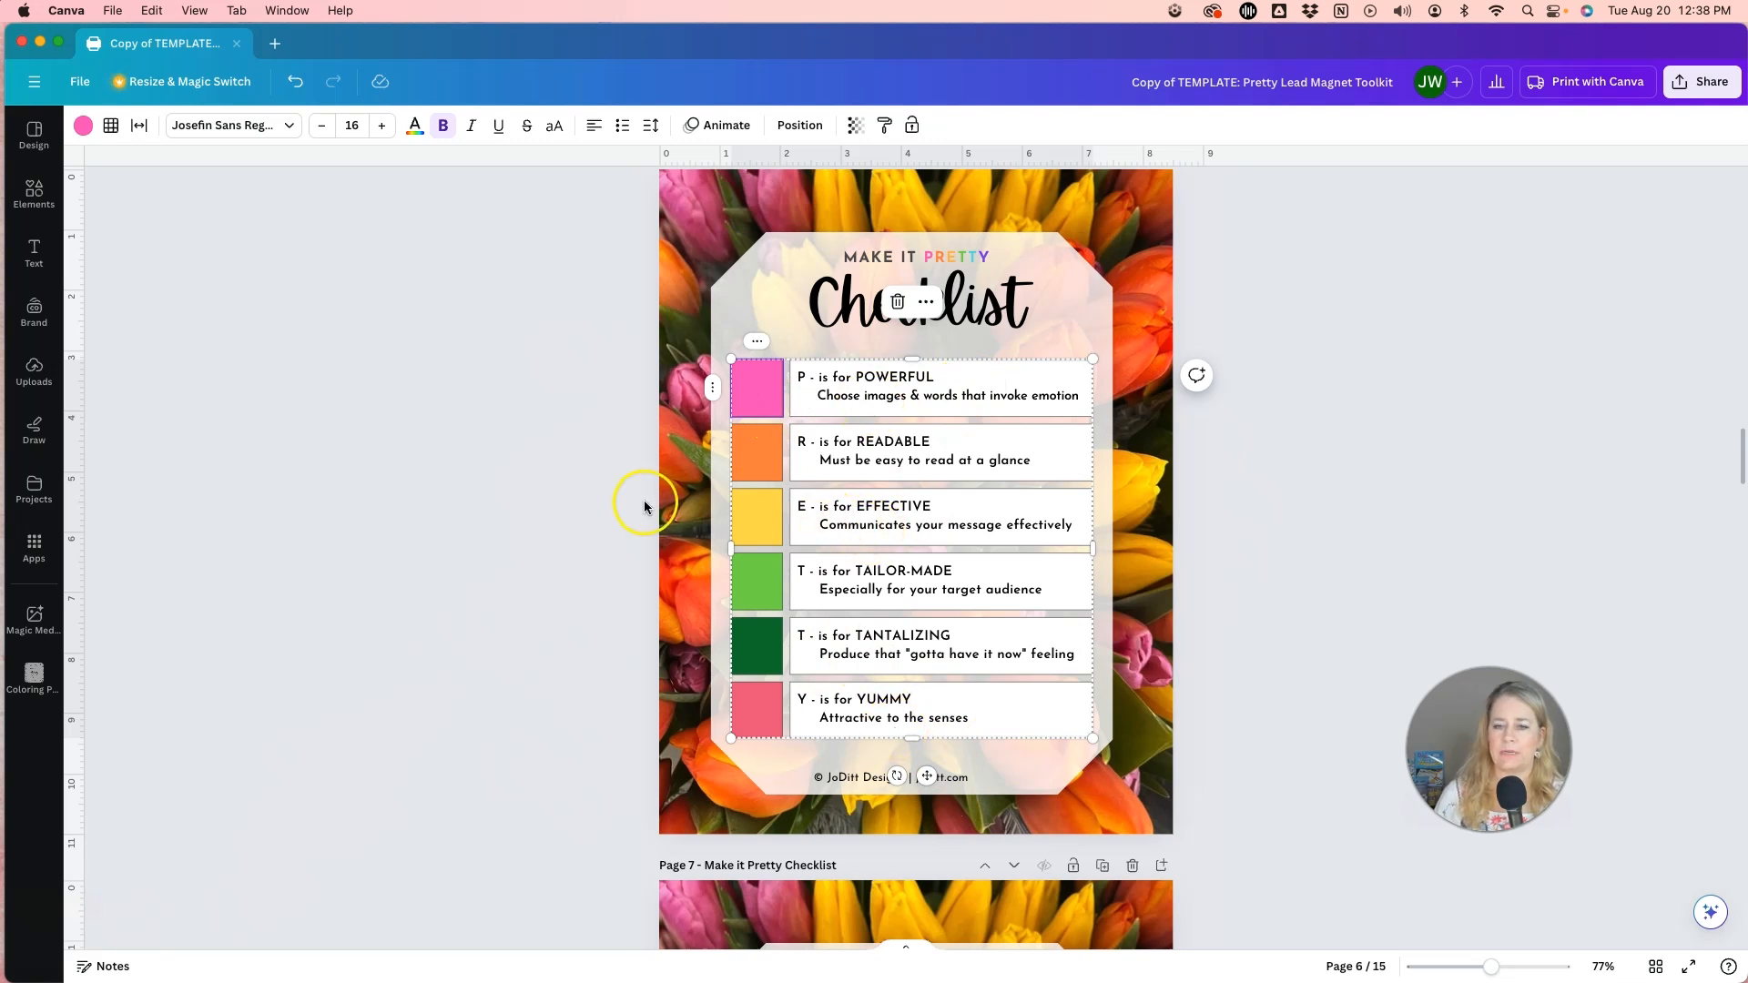
{"action": "left_click", "coordinate": [591, 358]}
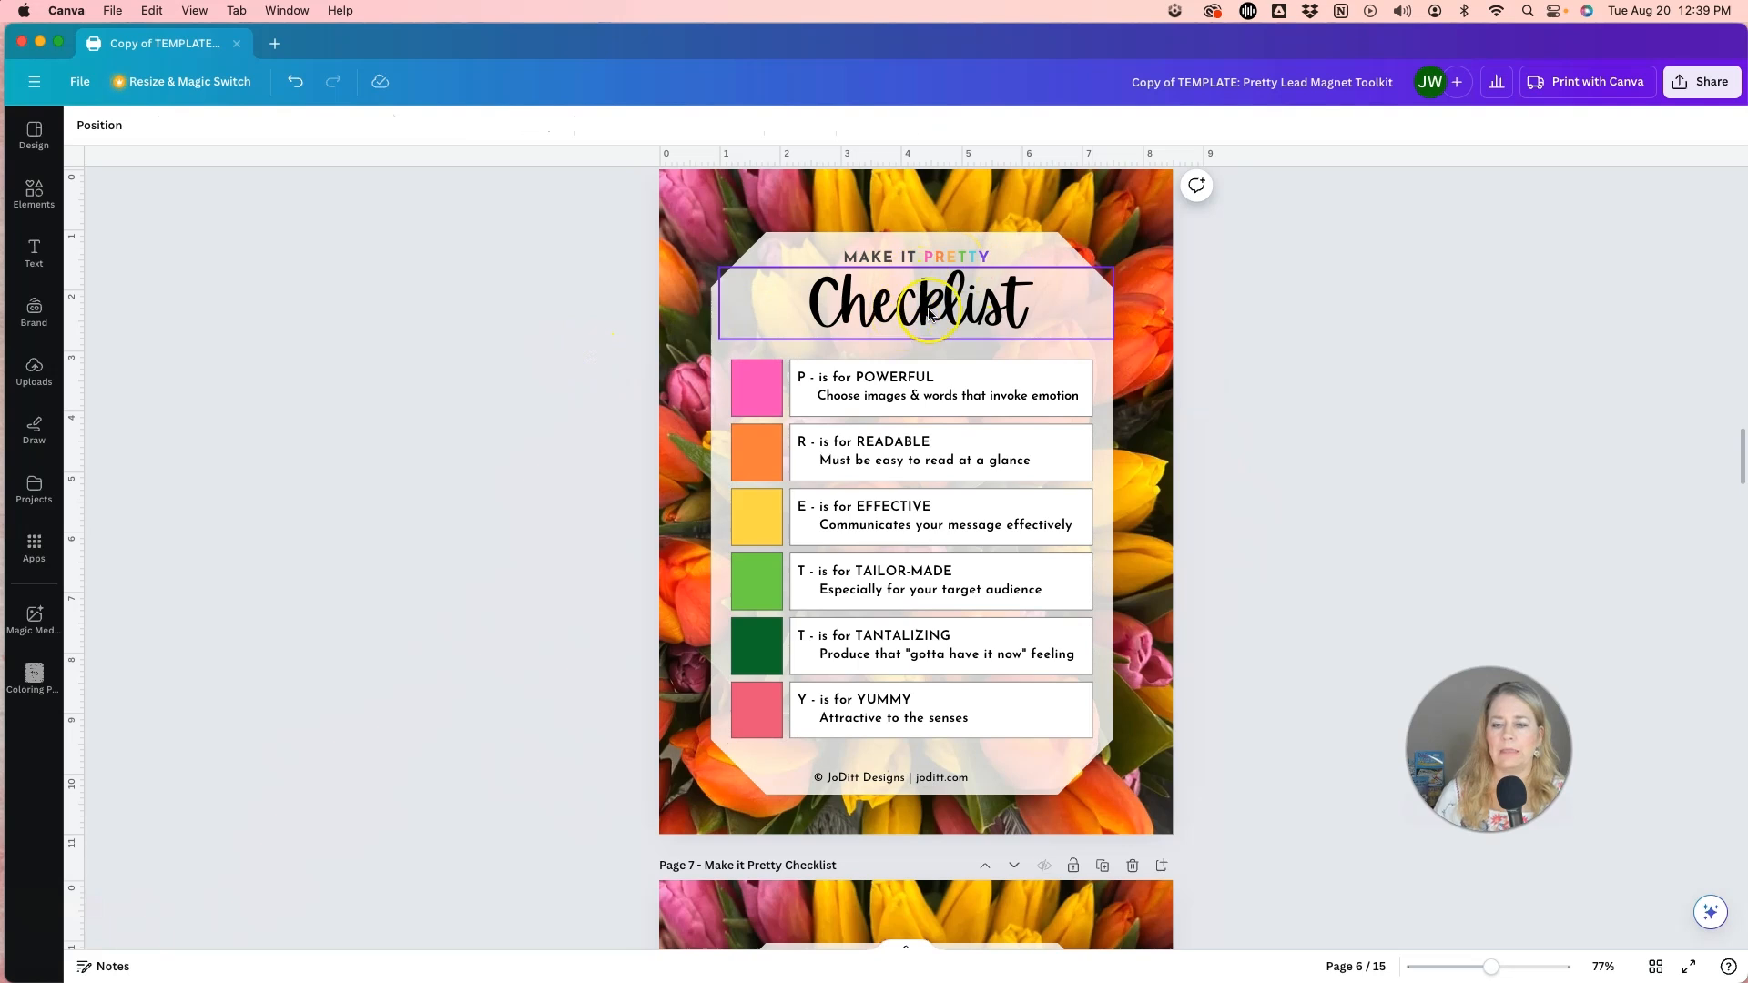
Replace the "MAKE IT PRETTY" line above the Checklist title on page 6 with "GOOD MORNING".
{"action": "left_click", "coordinate": [913, 259]}
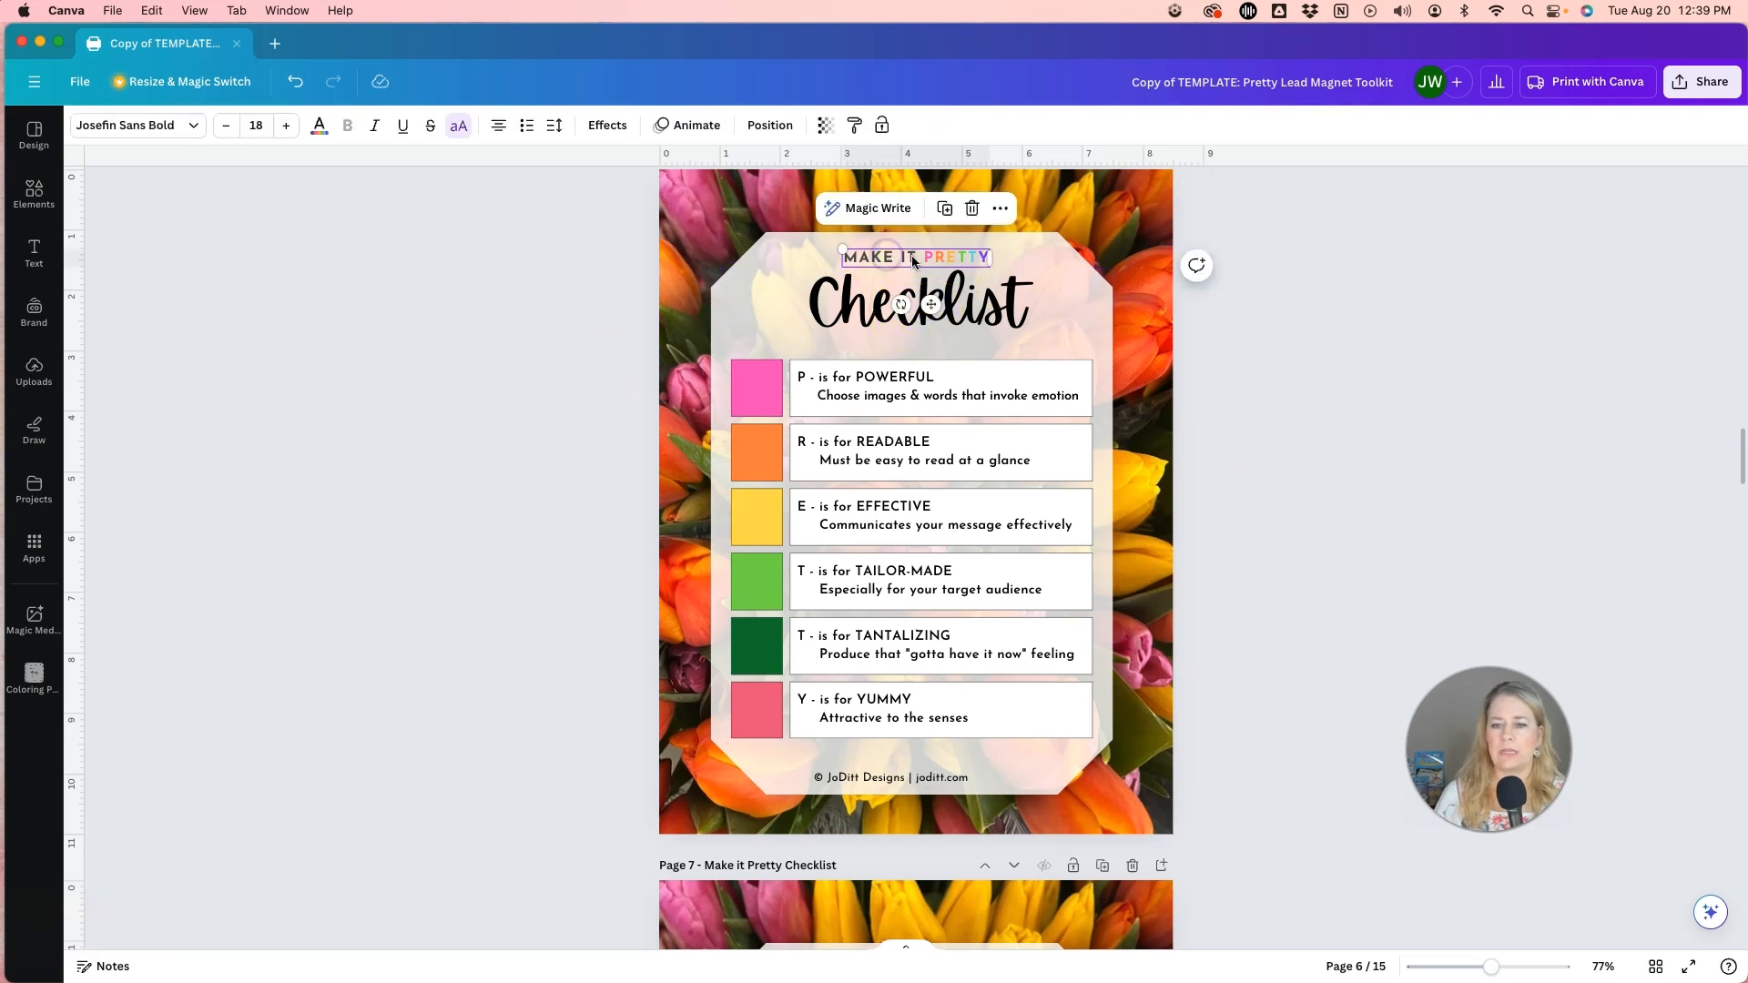
{"action": "left_click", "coordinate": [913, 258]}
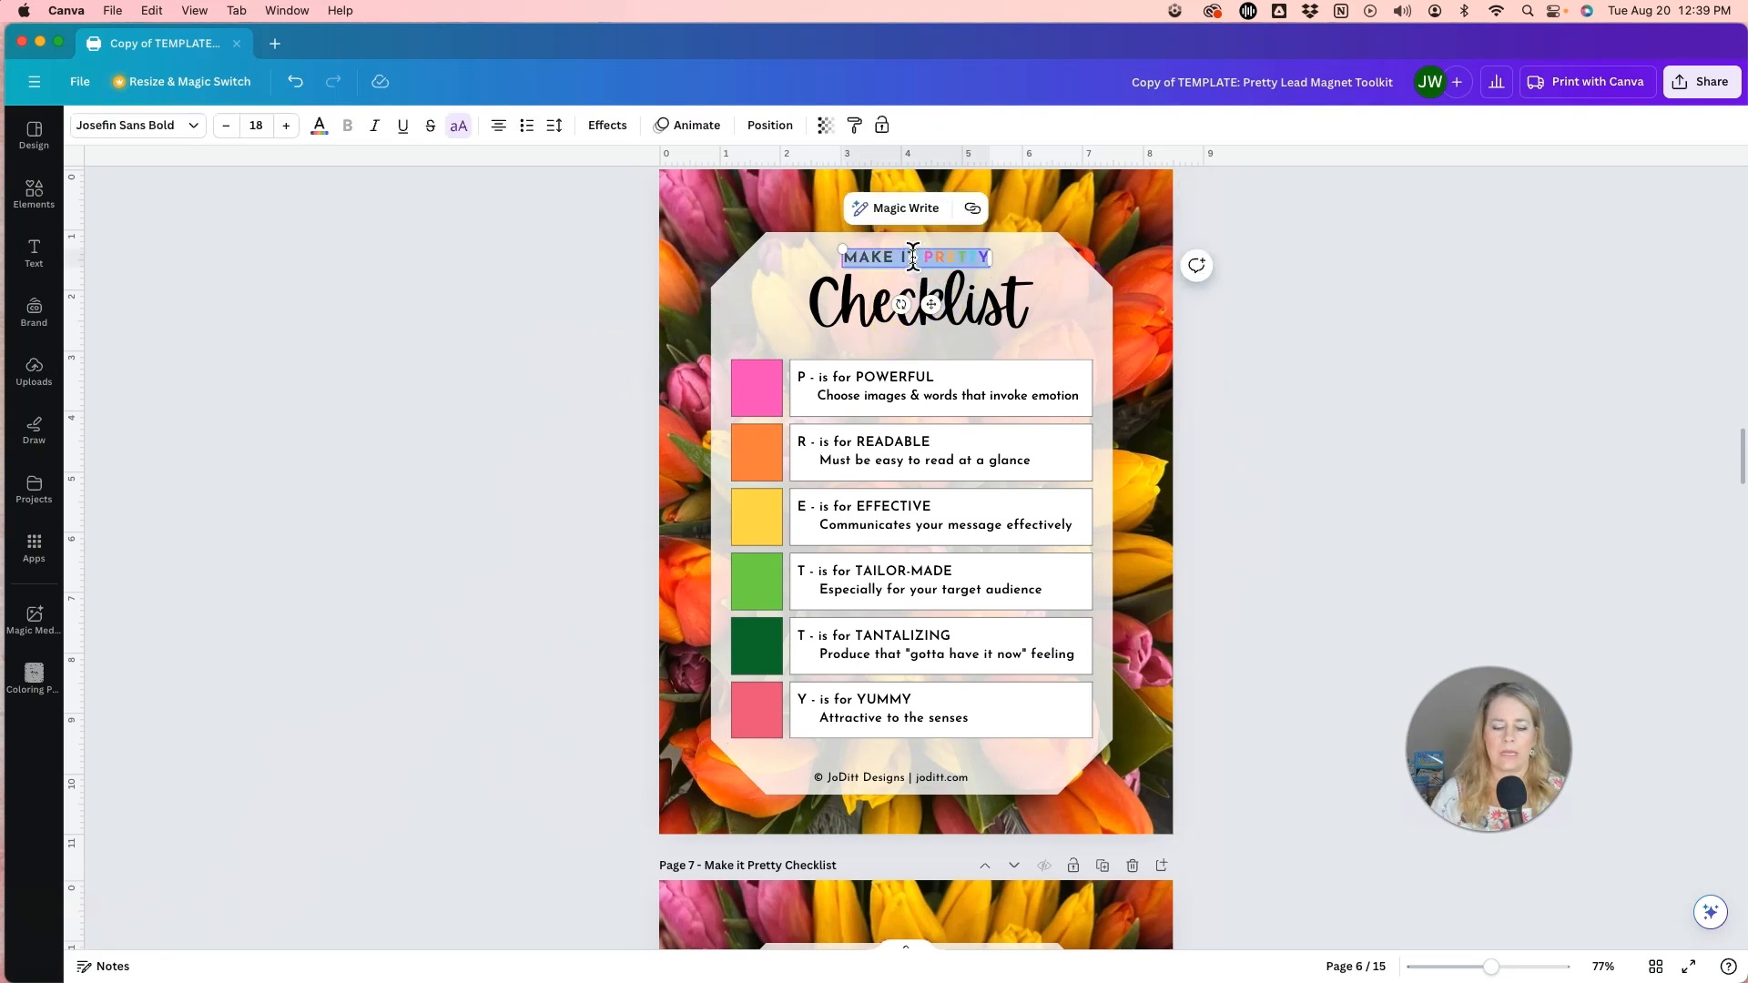
{"action": "type", "text": "GO"}
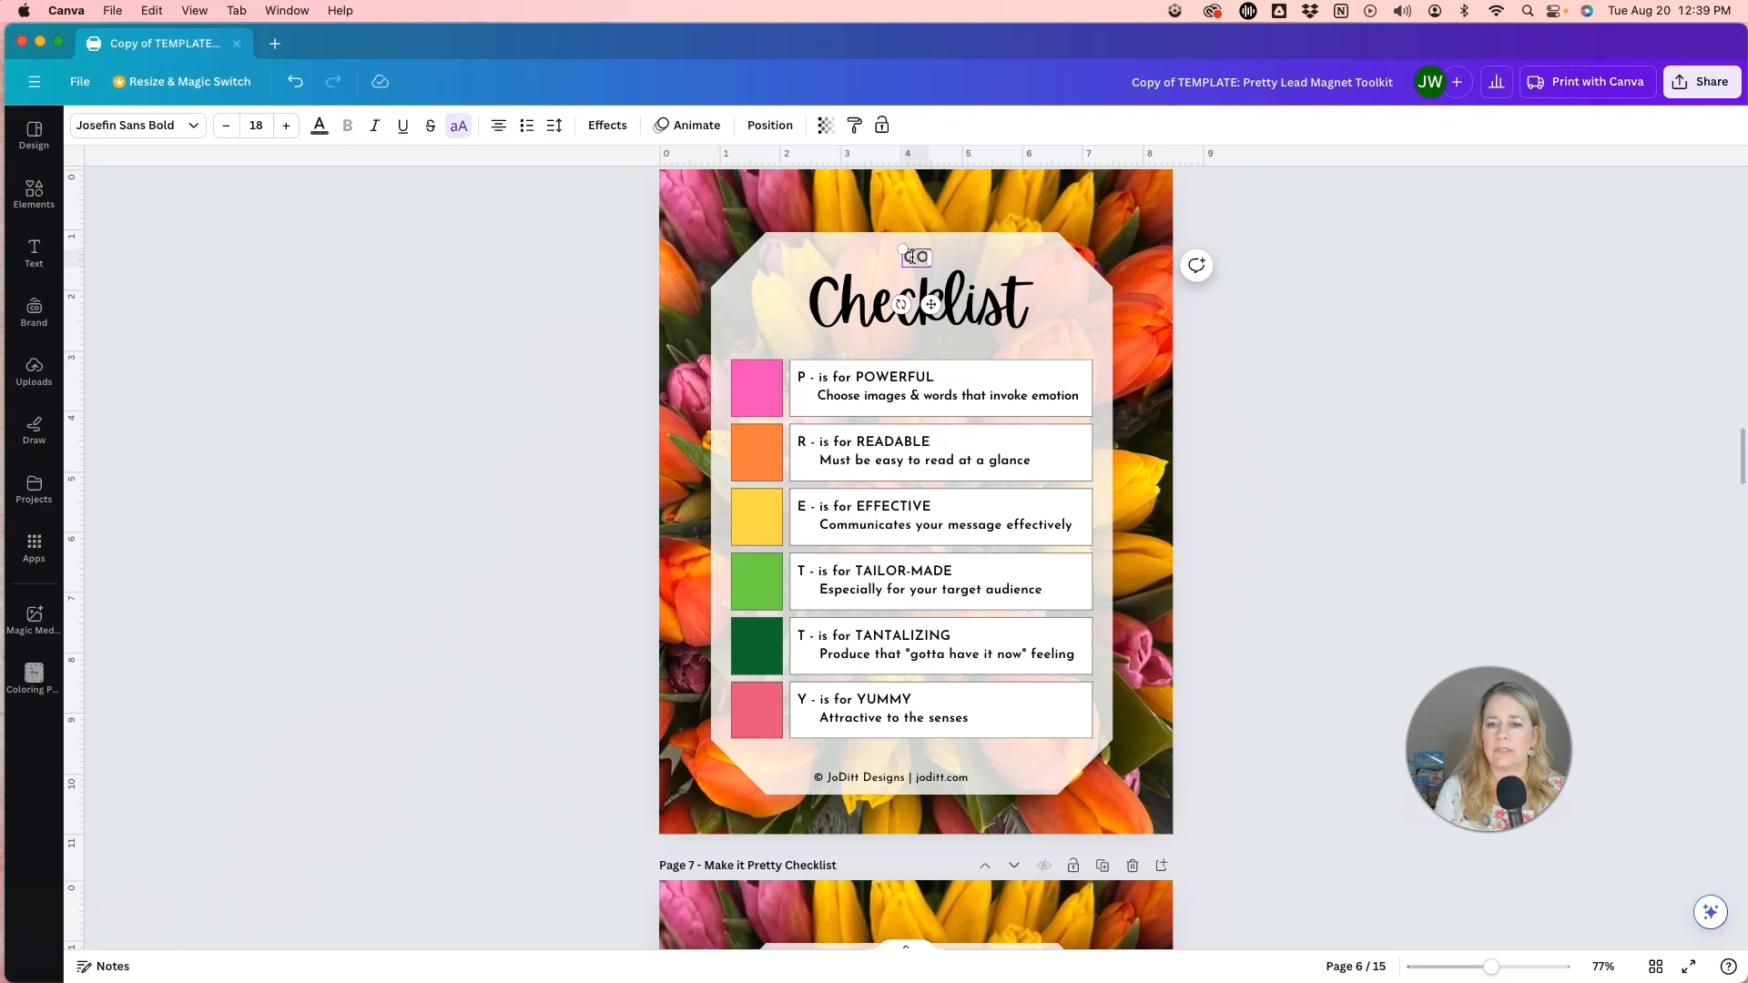
{"action": "type", "text": "OD MORNING"}
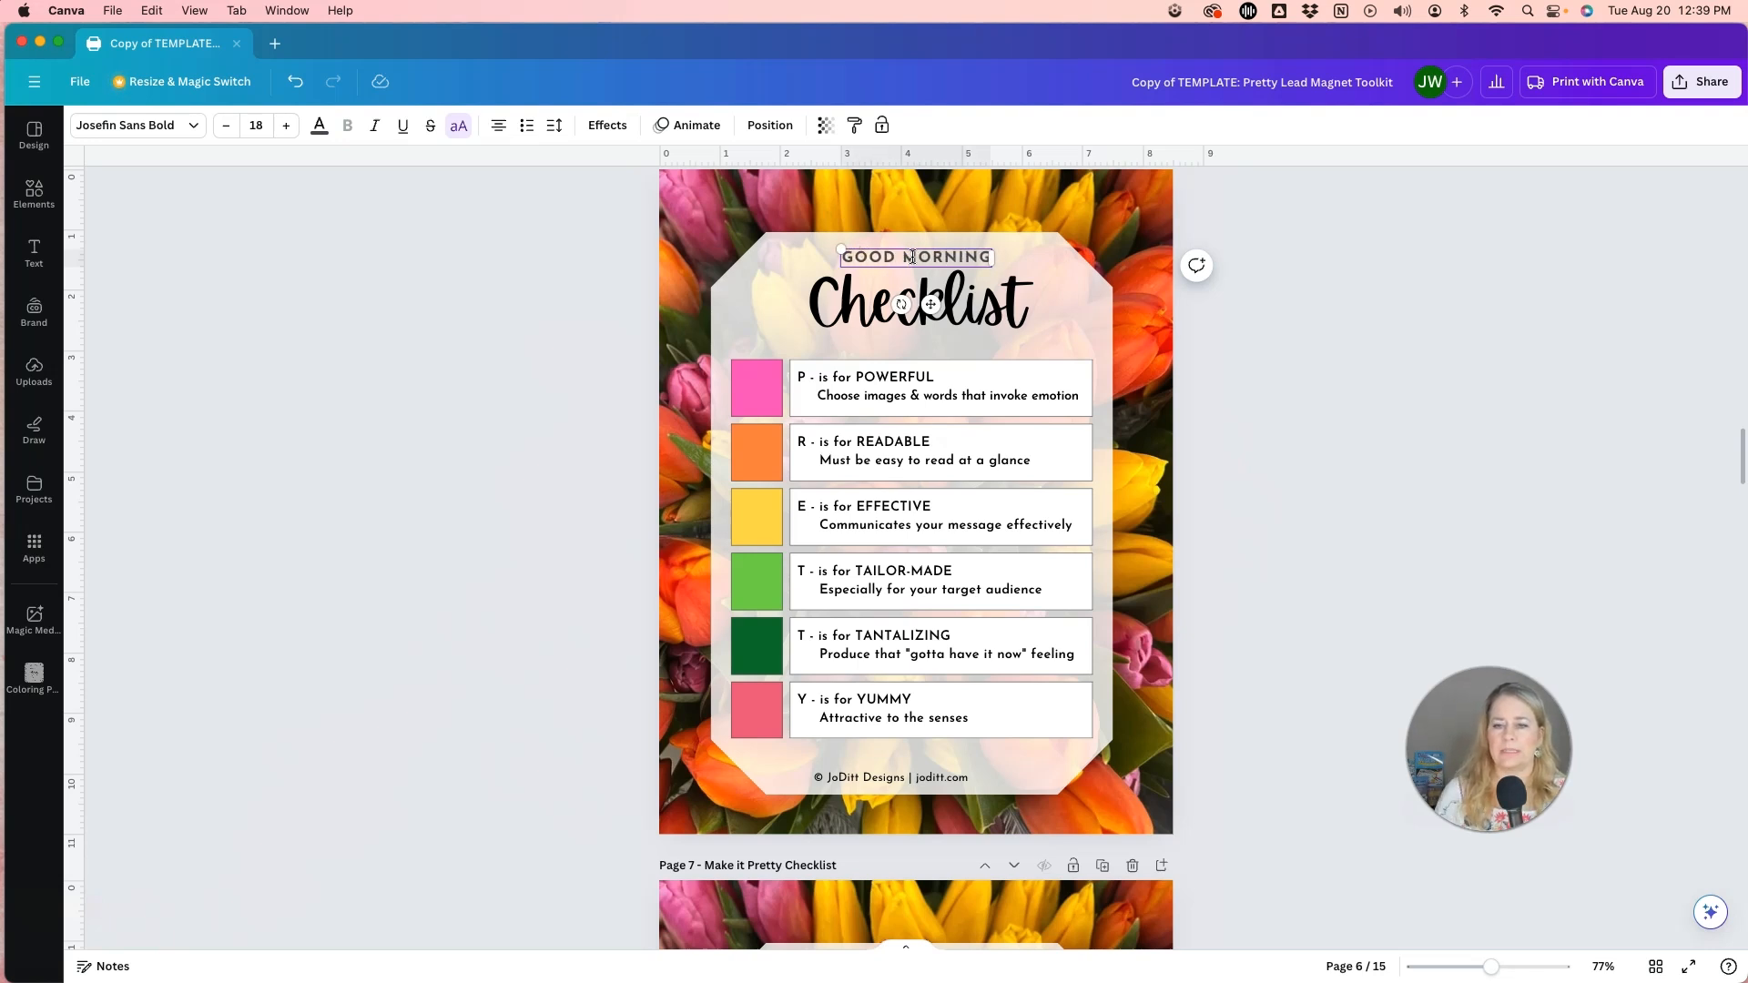
{"action": "left_click", "coordinate": [576, 380]}
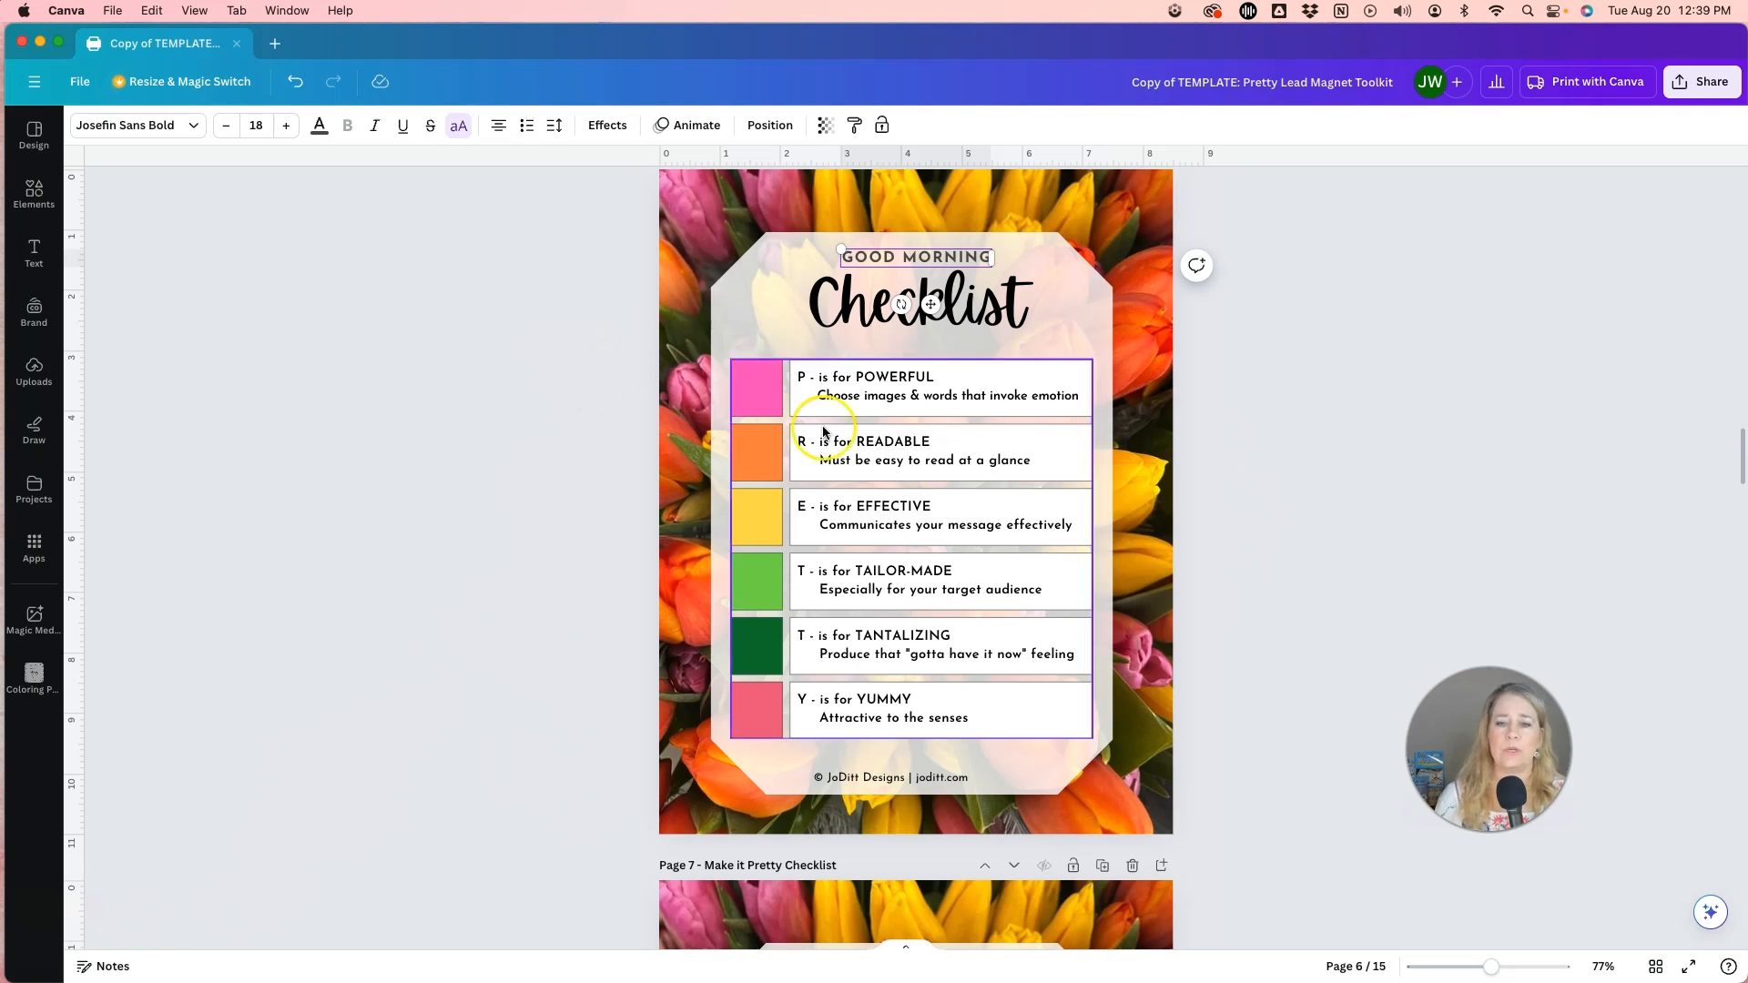
{"action": "left_click", "coordinate": [948, 611]}
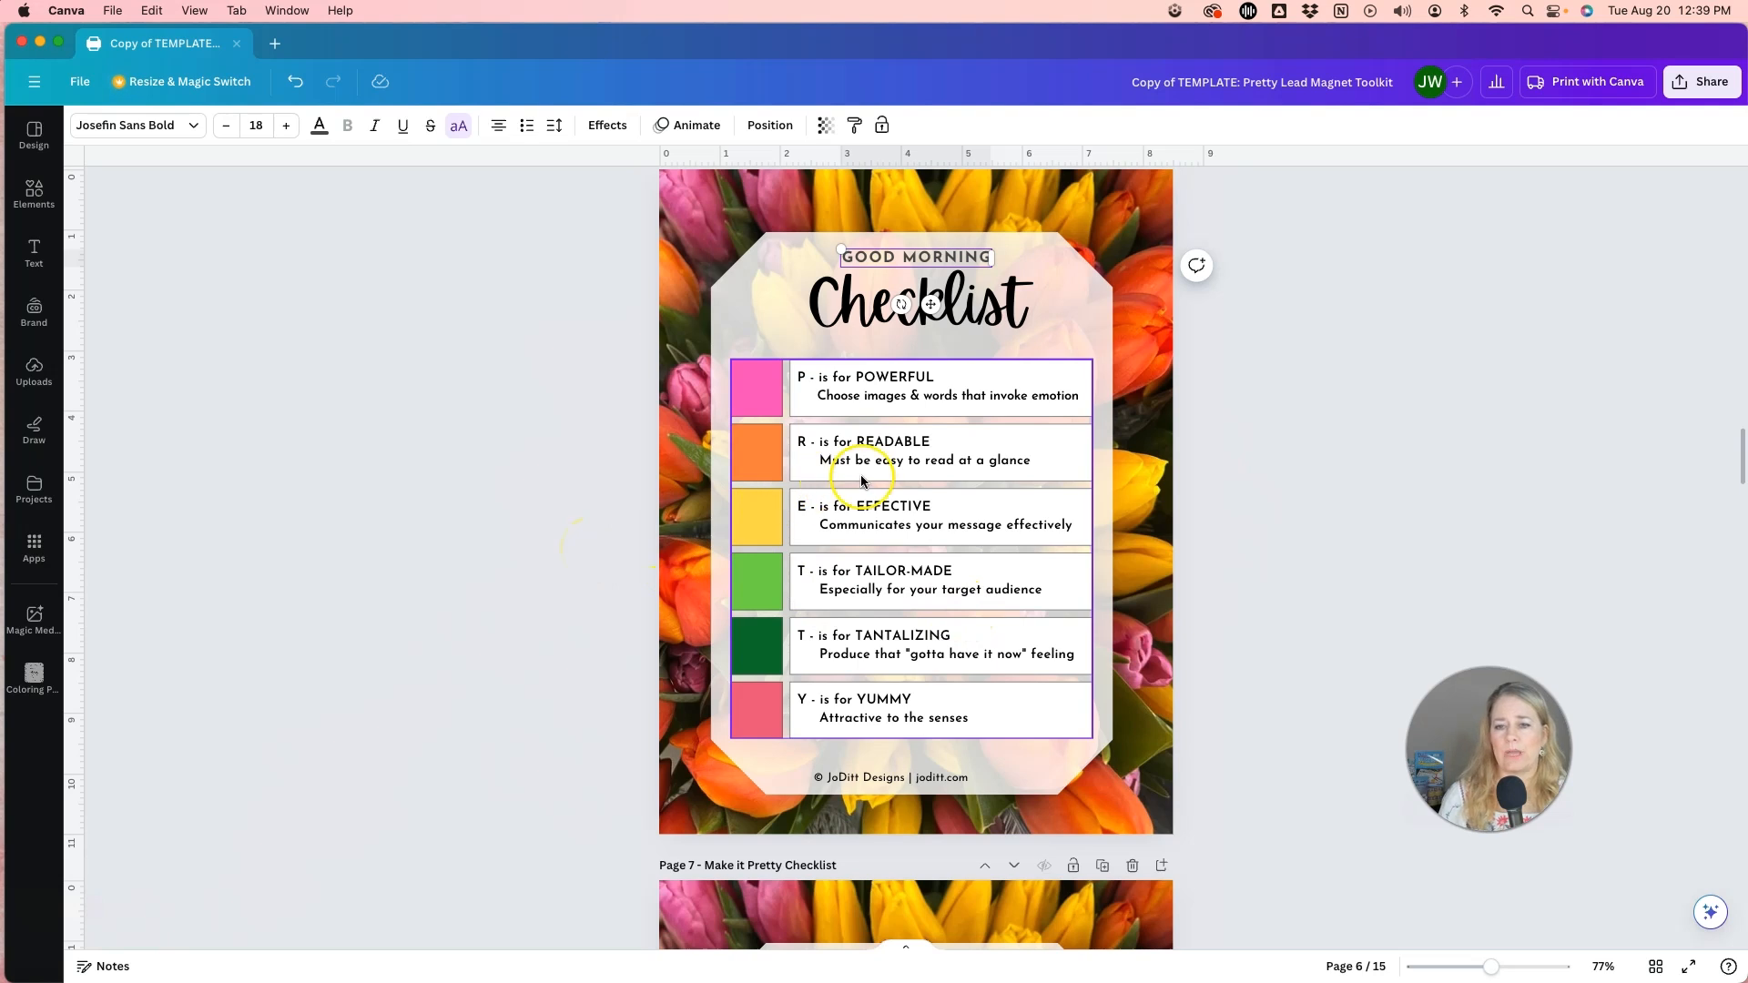
{"action": "left_click", "coordinate": [605, 394]}
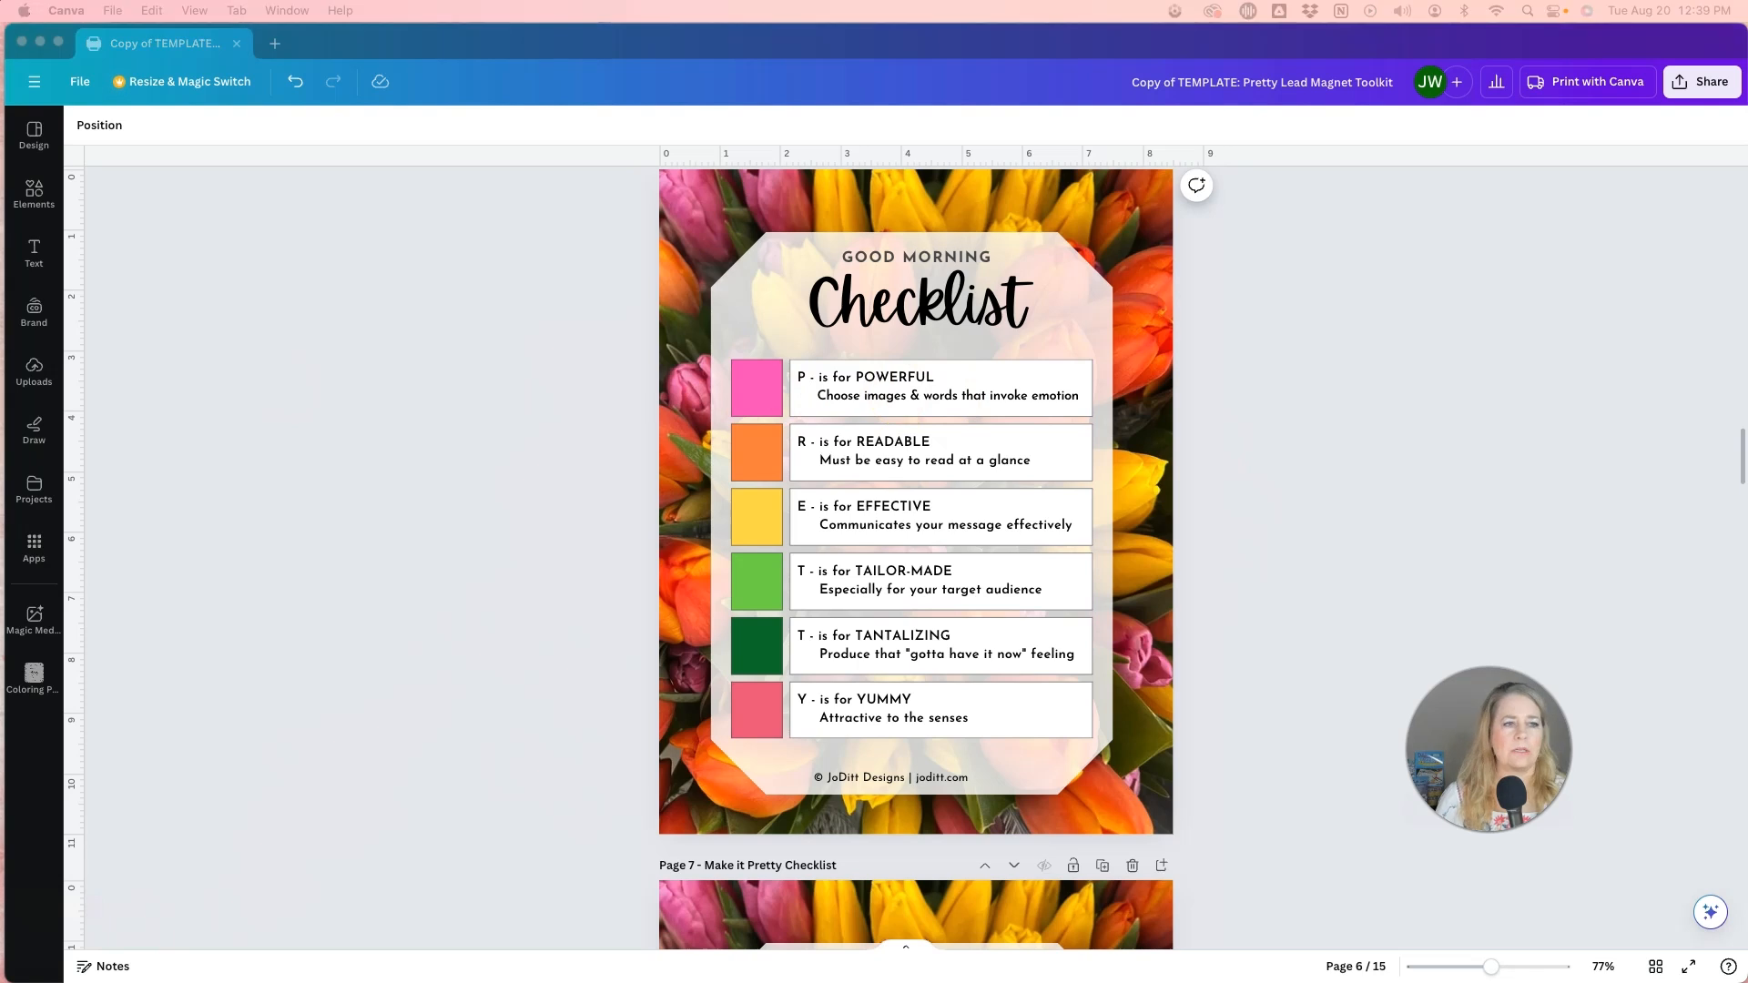
Replace the text in the first row of the page 6 checklist table with "Go to bed ontime the night before.".
{"action": "left_click", "coordinate": [839, 399]}
{"action": "double_click", "coordinate": [853, 393]}
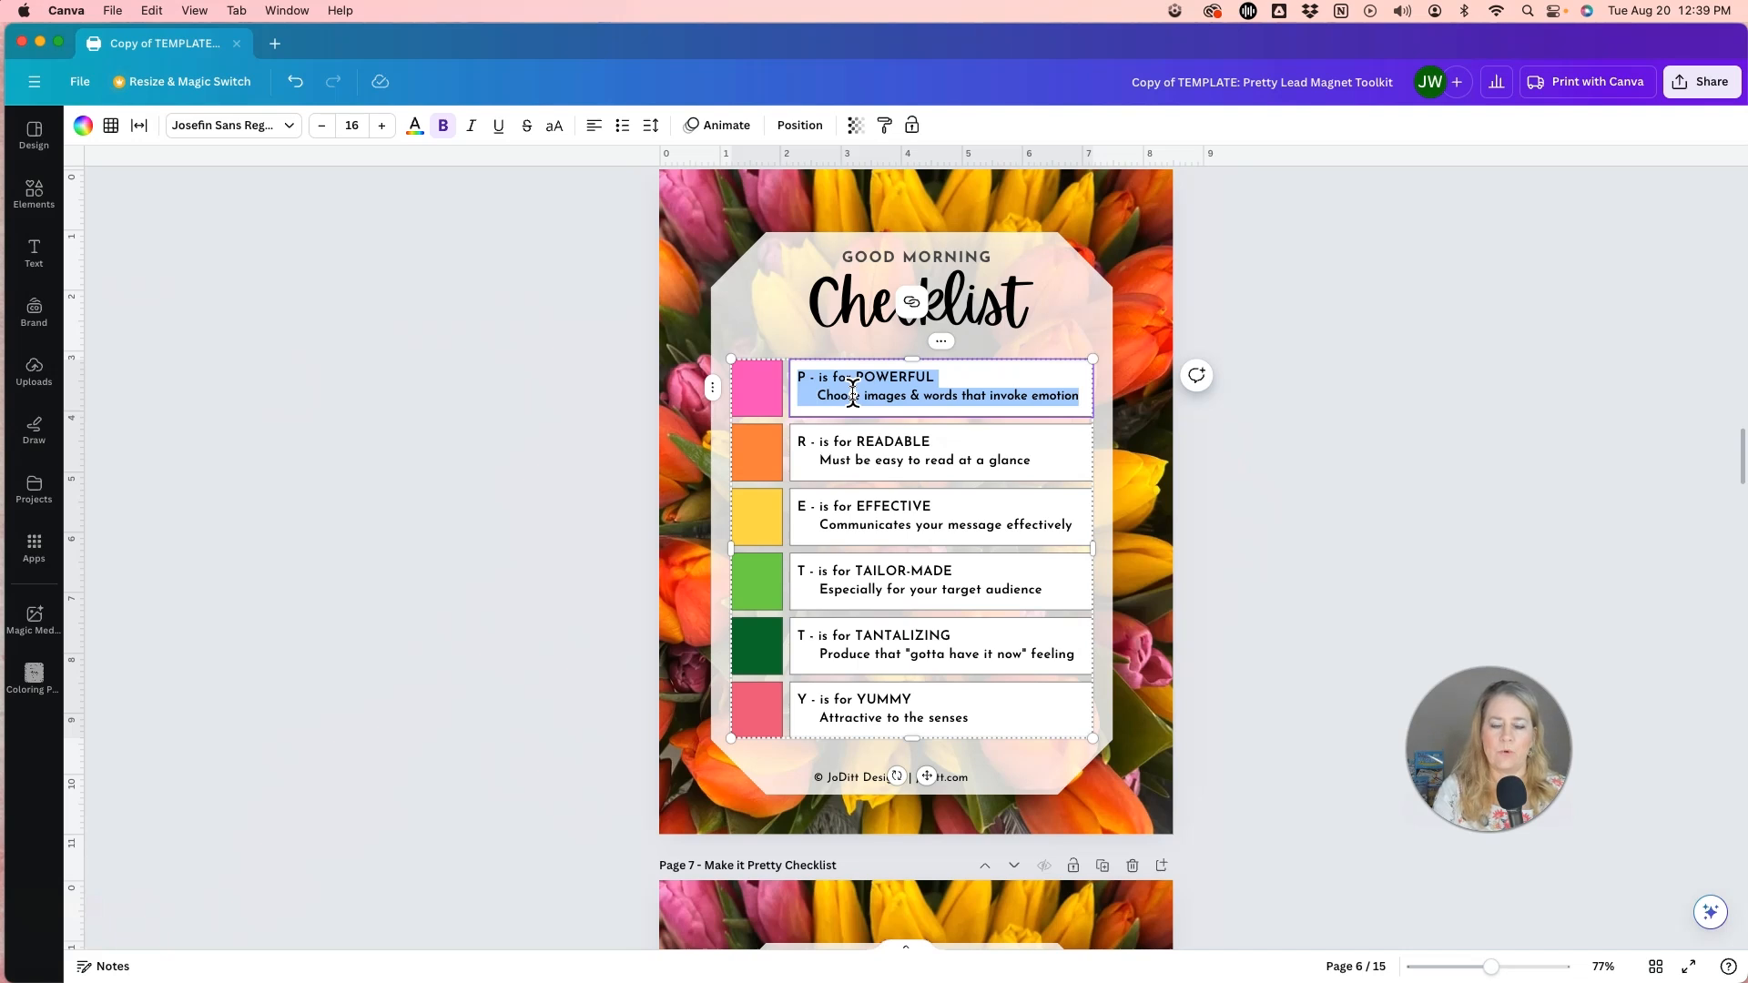
{"action": "type", "text": "G"}
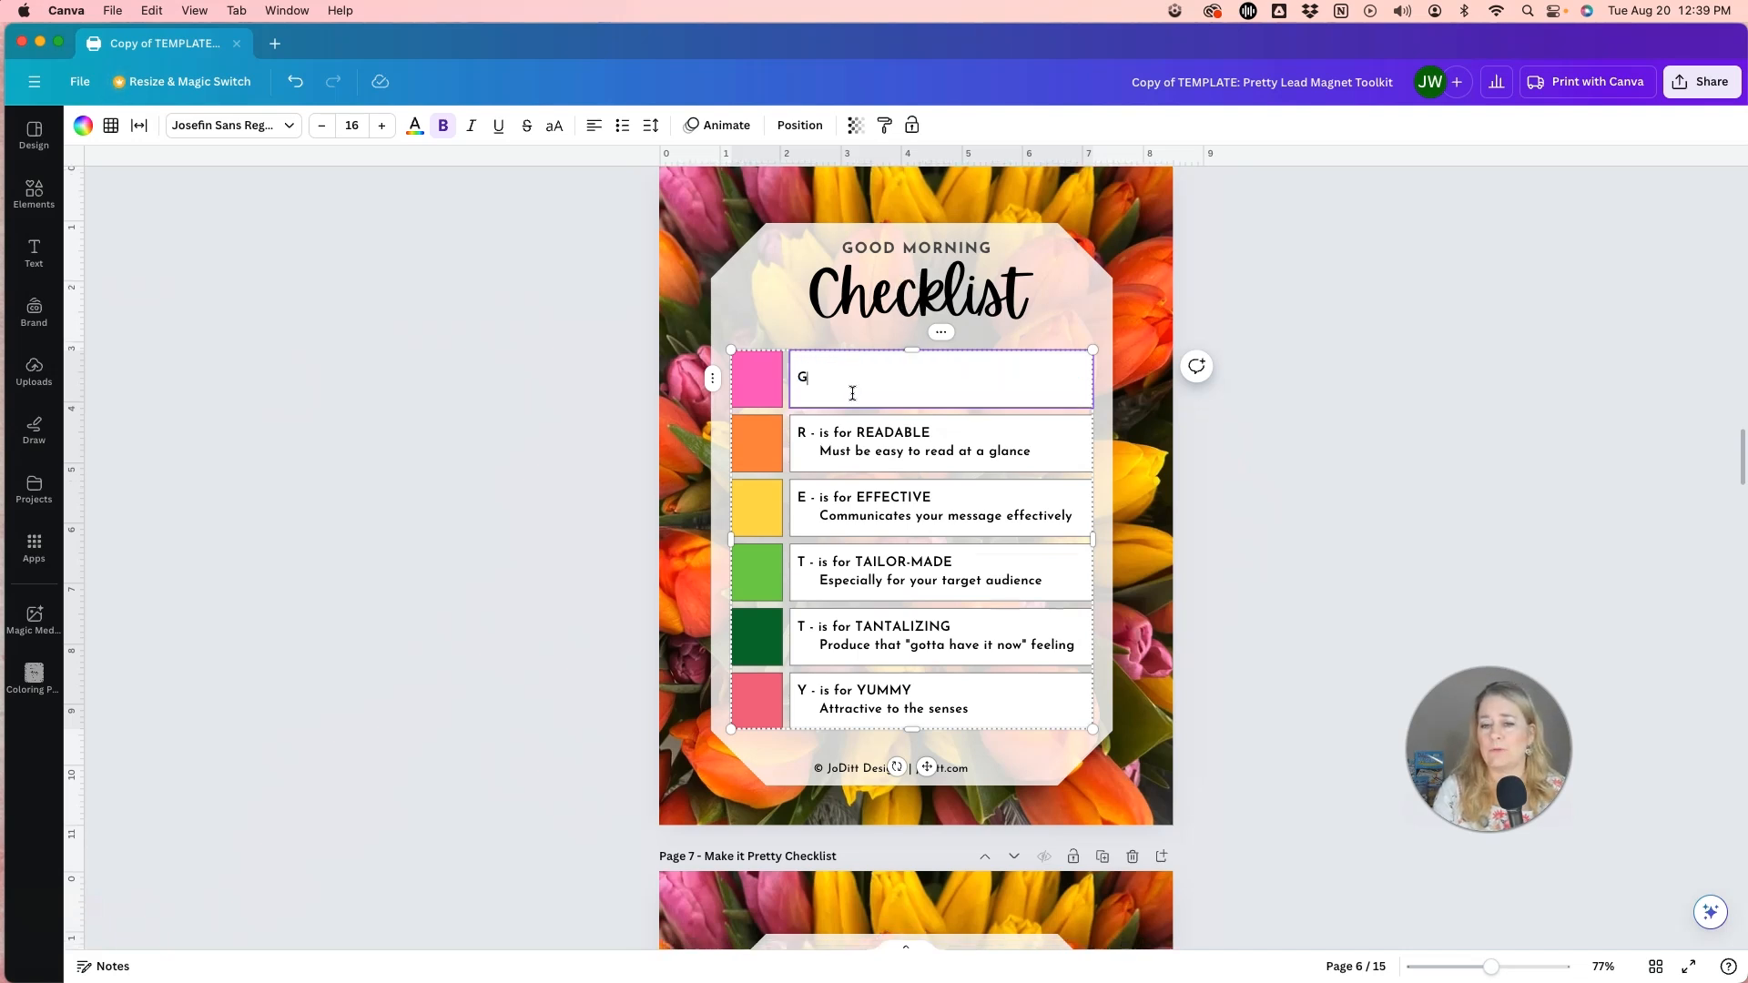
{"action": "type", "text": "o to bed on"}
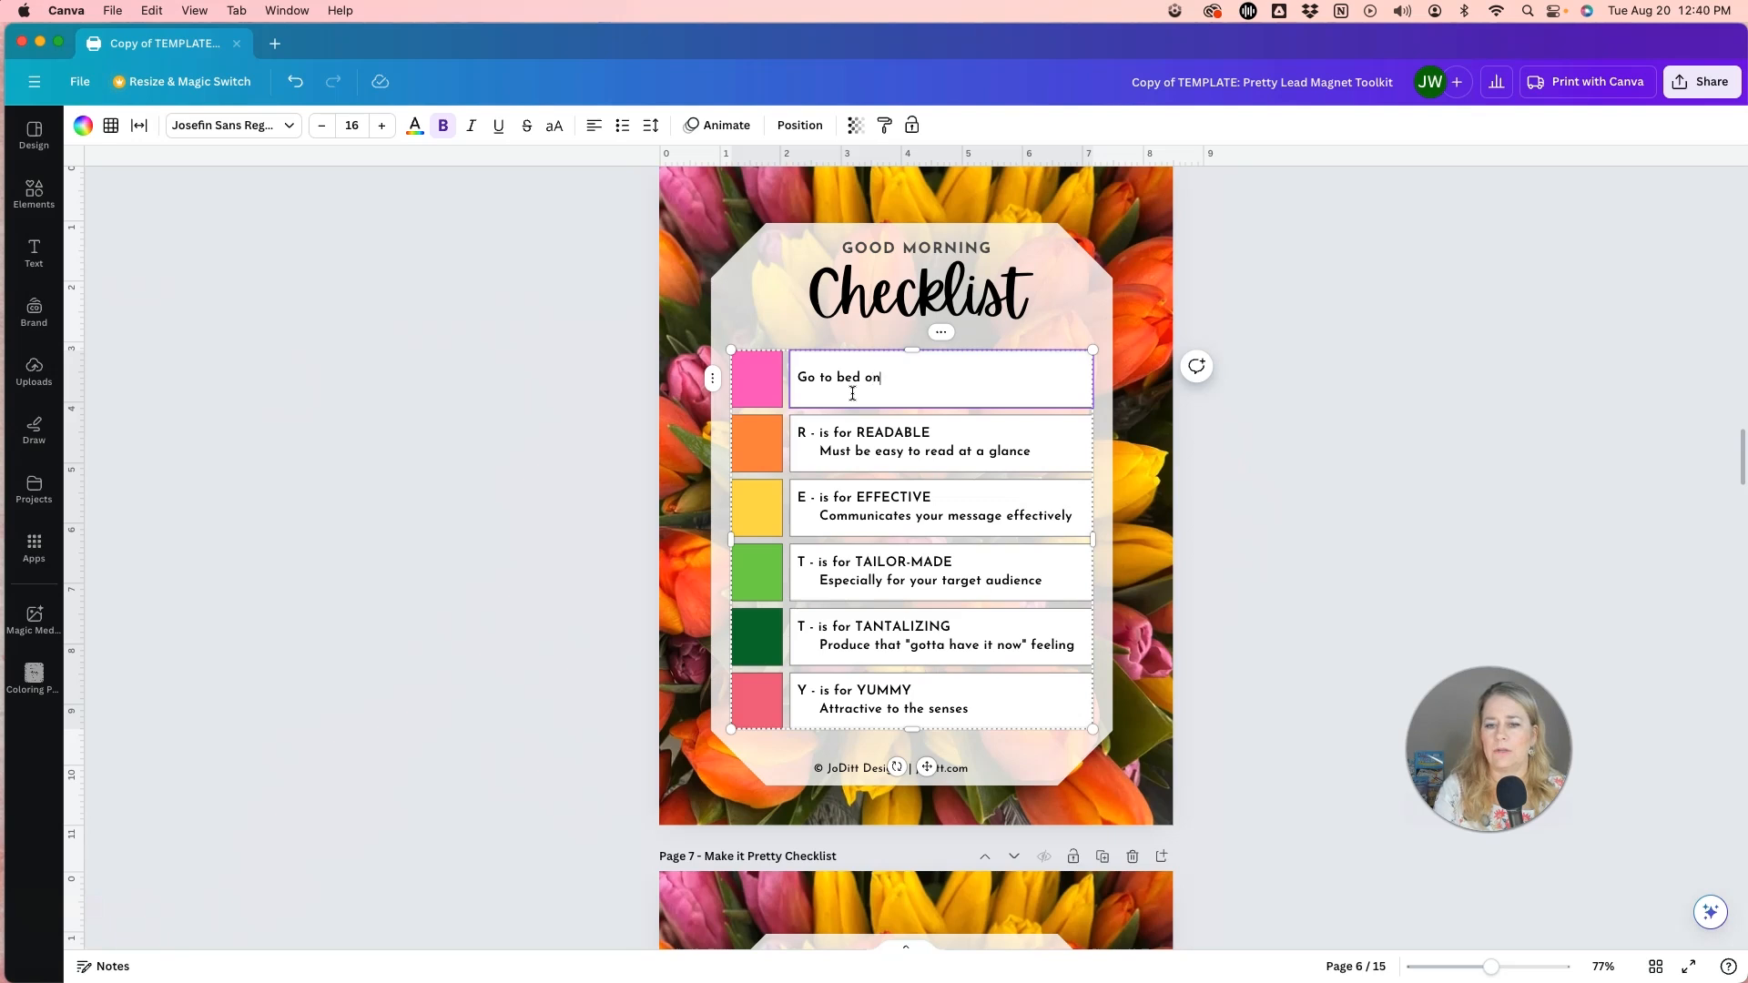
{"action": "type", "text": "time the night before."}
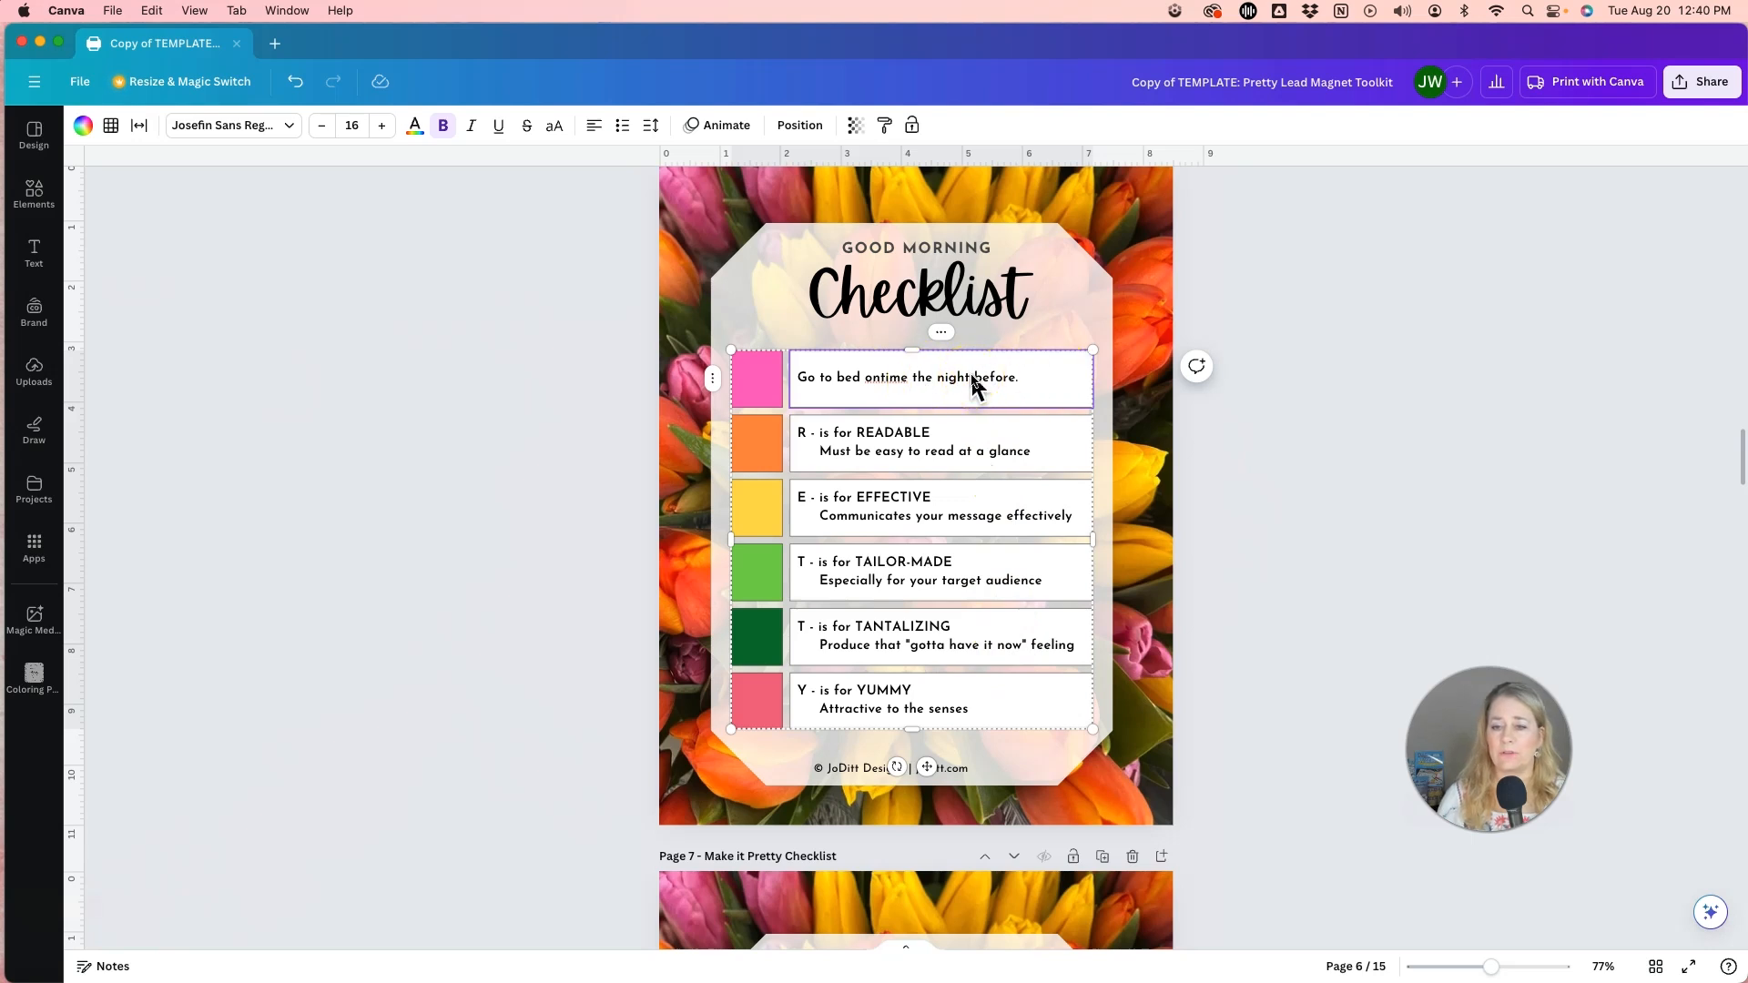
Increase the font size of the first checklist row's text on page 6 to 20.
{"action": "left_click", "coordinate": [1006, 383]}
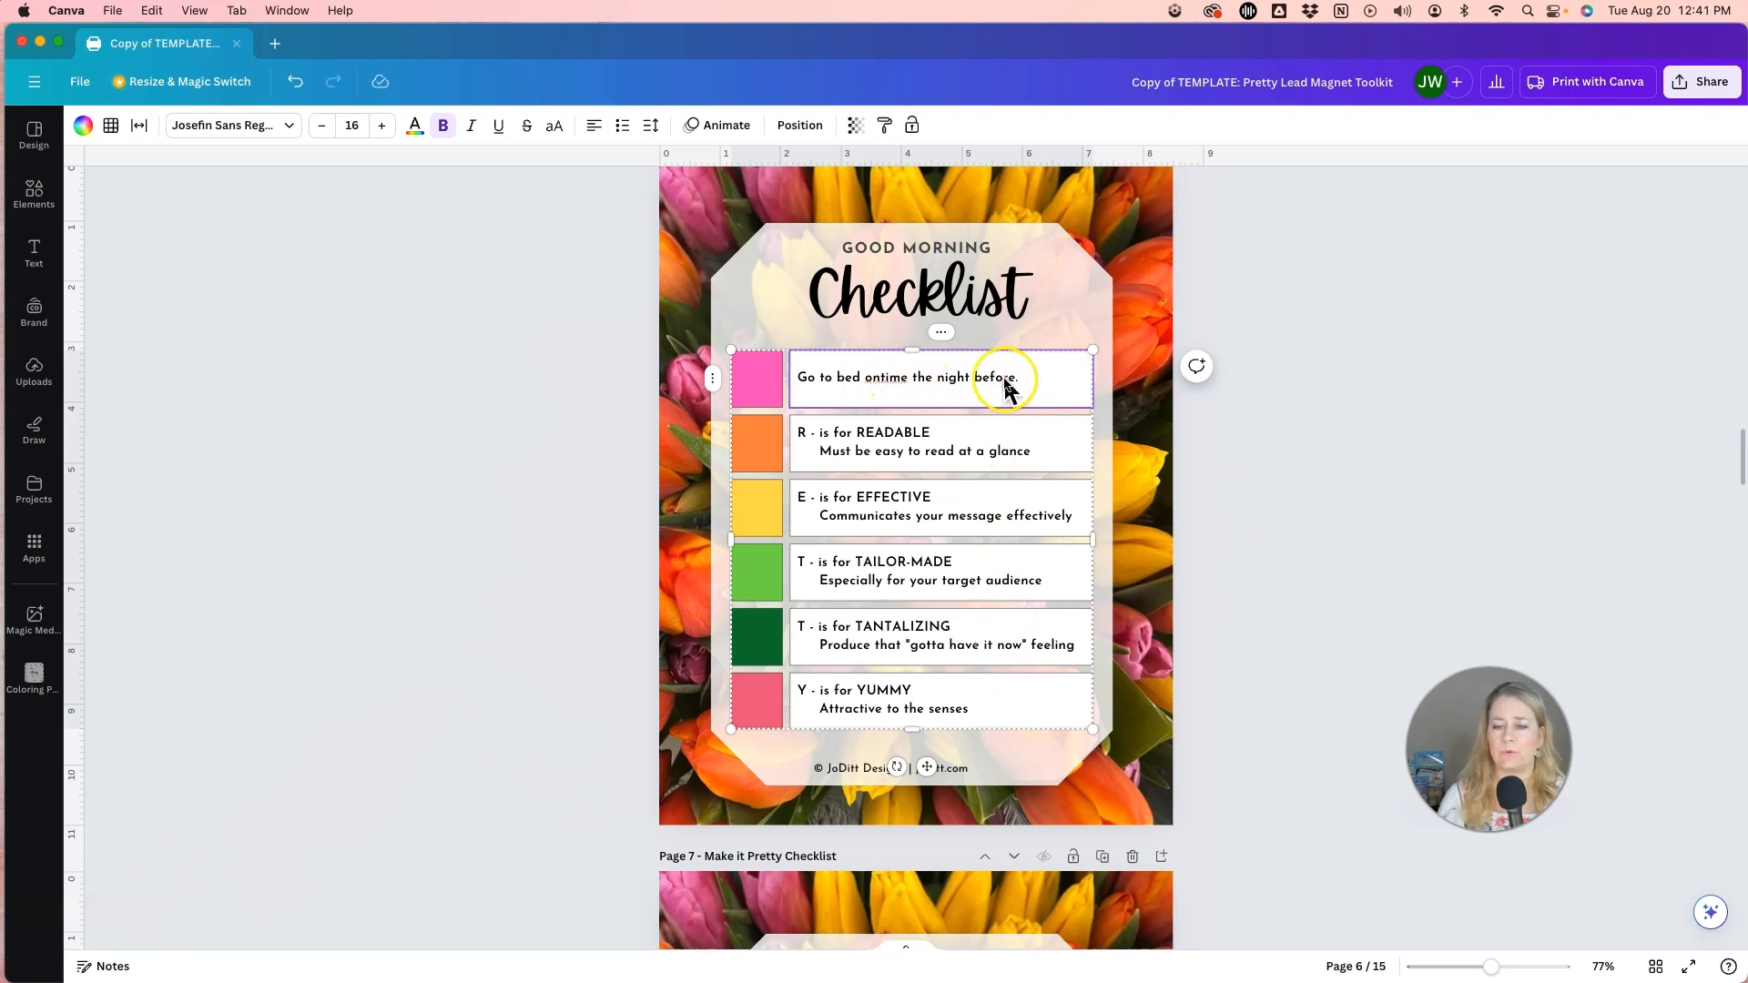
{"action": "left_click", "coordinate": [985, 375]}
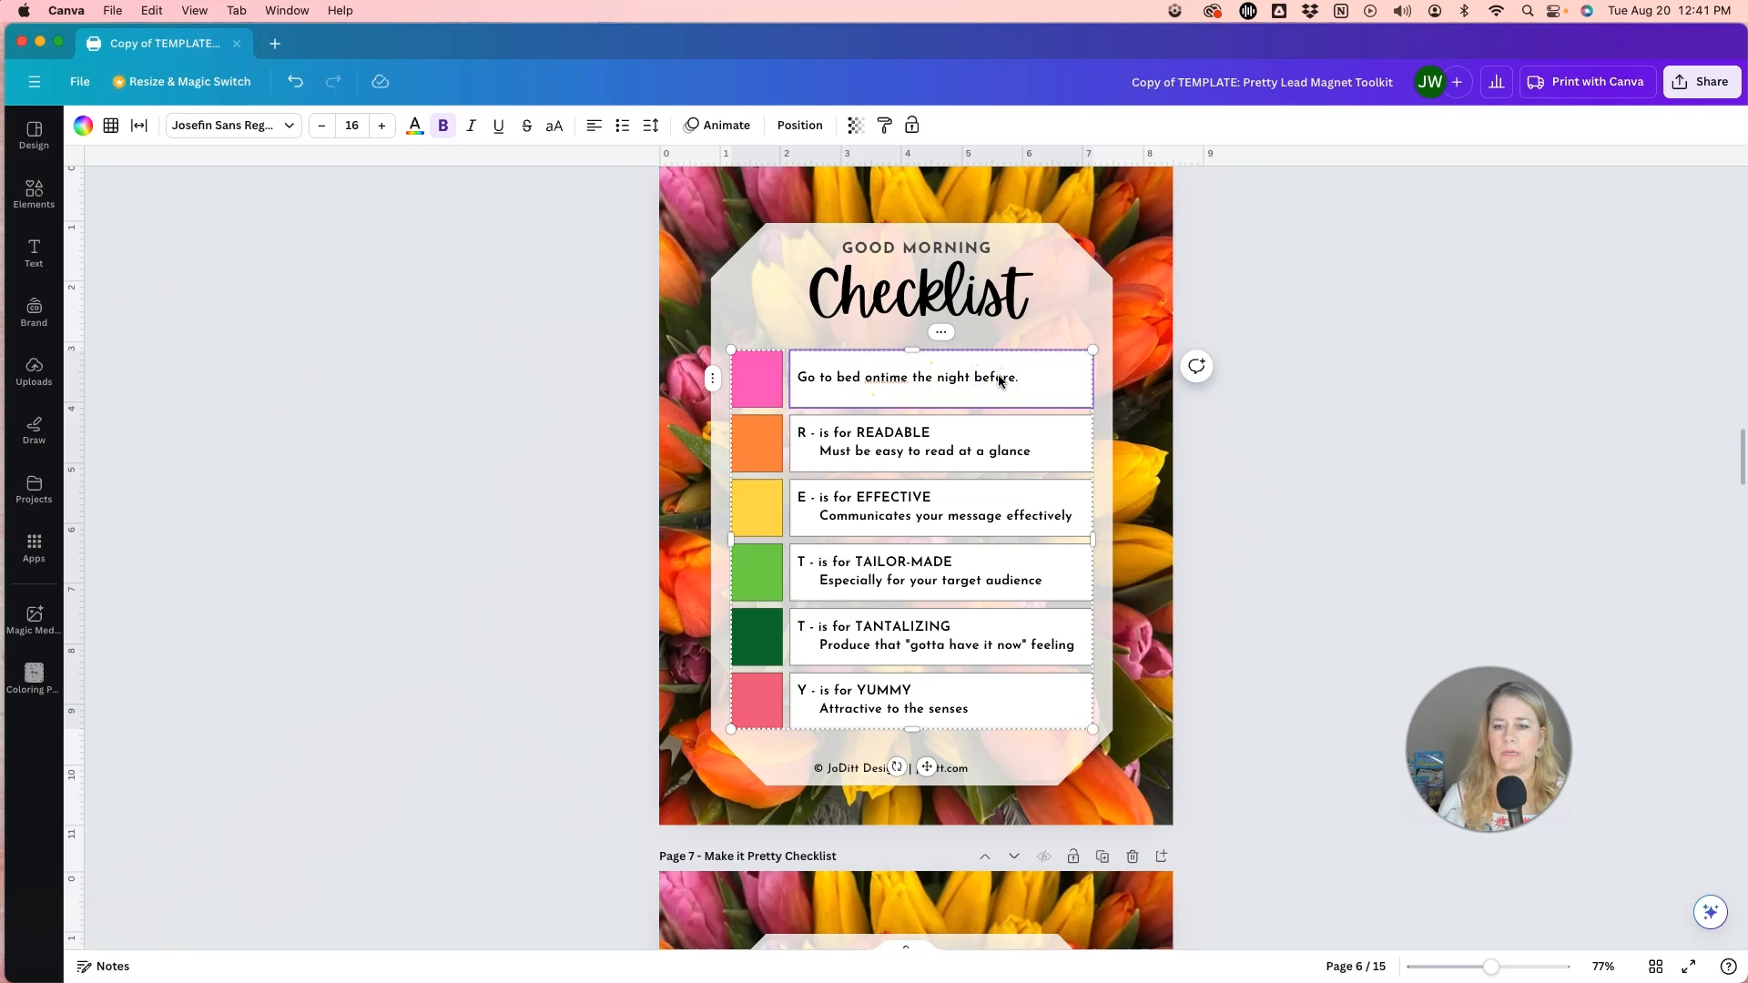
{"action": "triple_click", "coordinate": [1000, 379]}
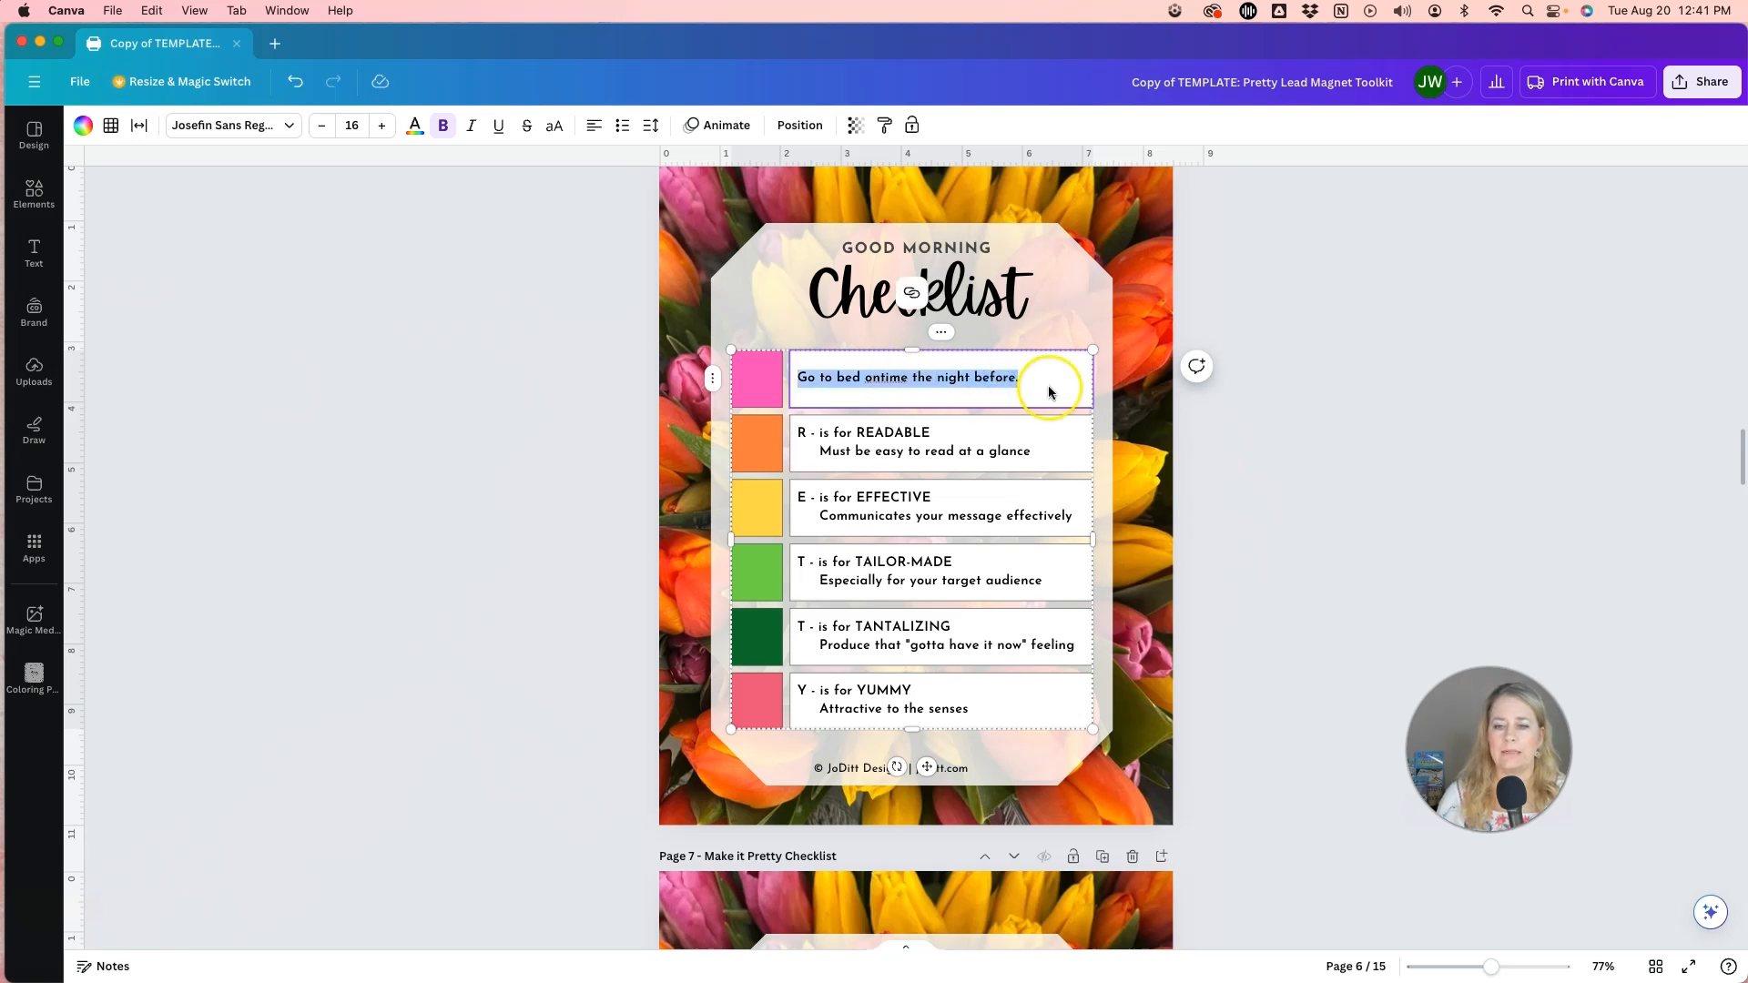
{"action": "left_click", "coordinate": [384, 127]}
{"action": "left_click", "coordinate": [385, 128]}
{"action": "left_click", "coordinate": [385, 130]}
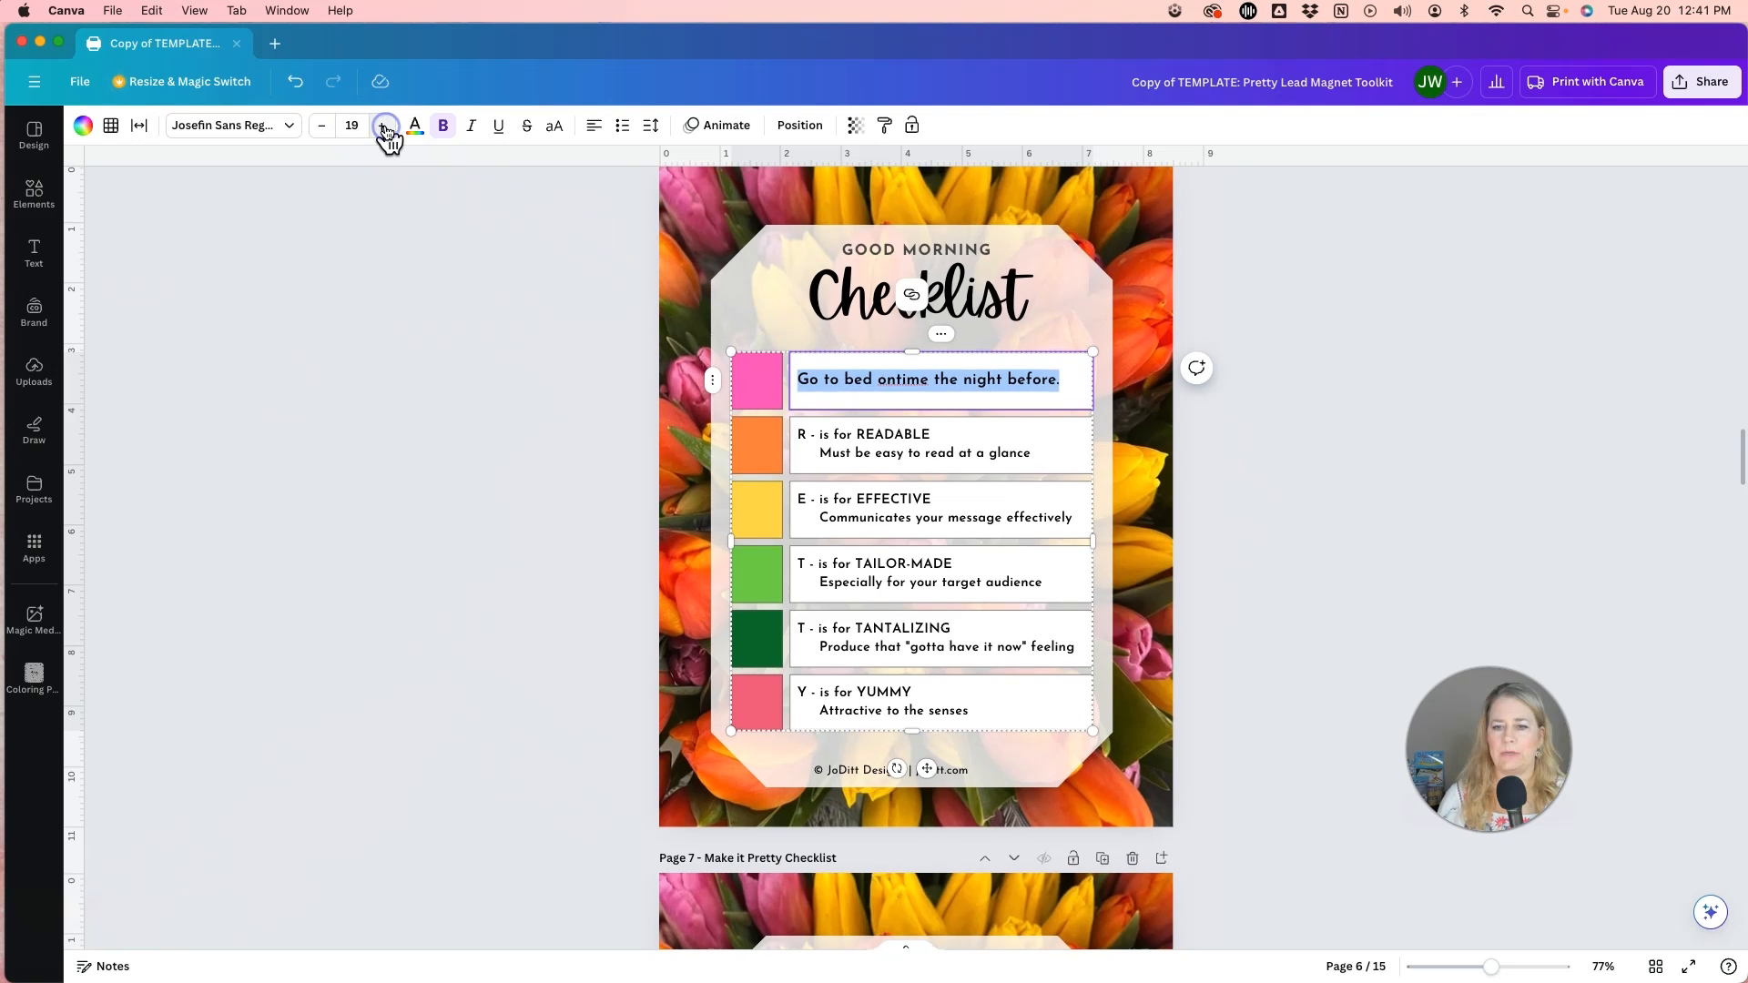
{"action": "left_click", "coordinate": [386, 129]}
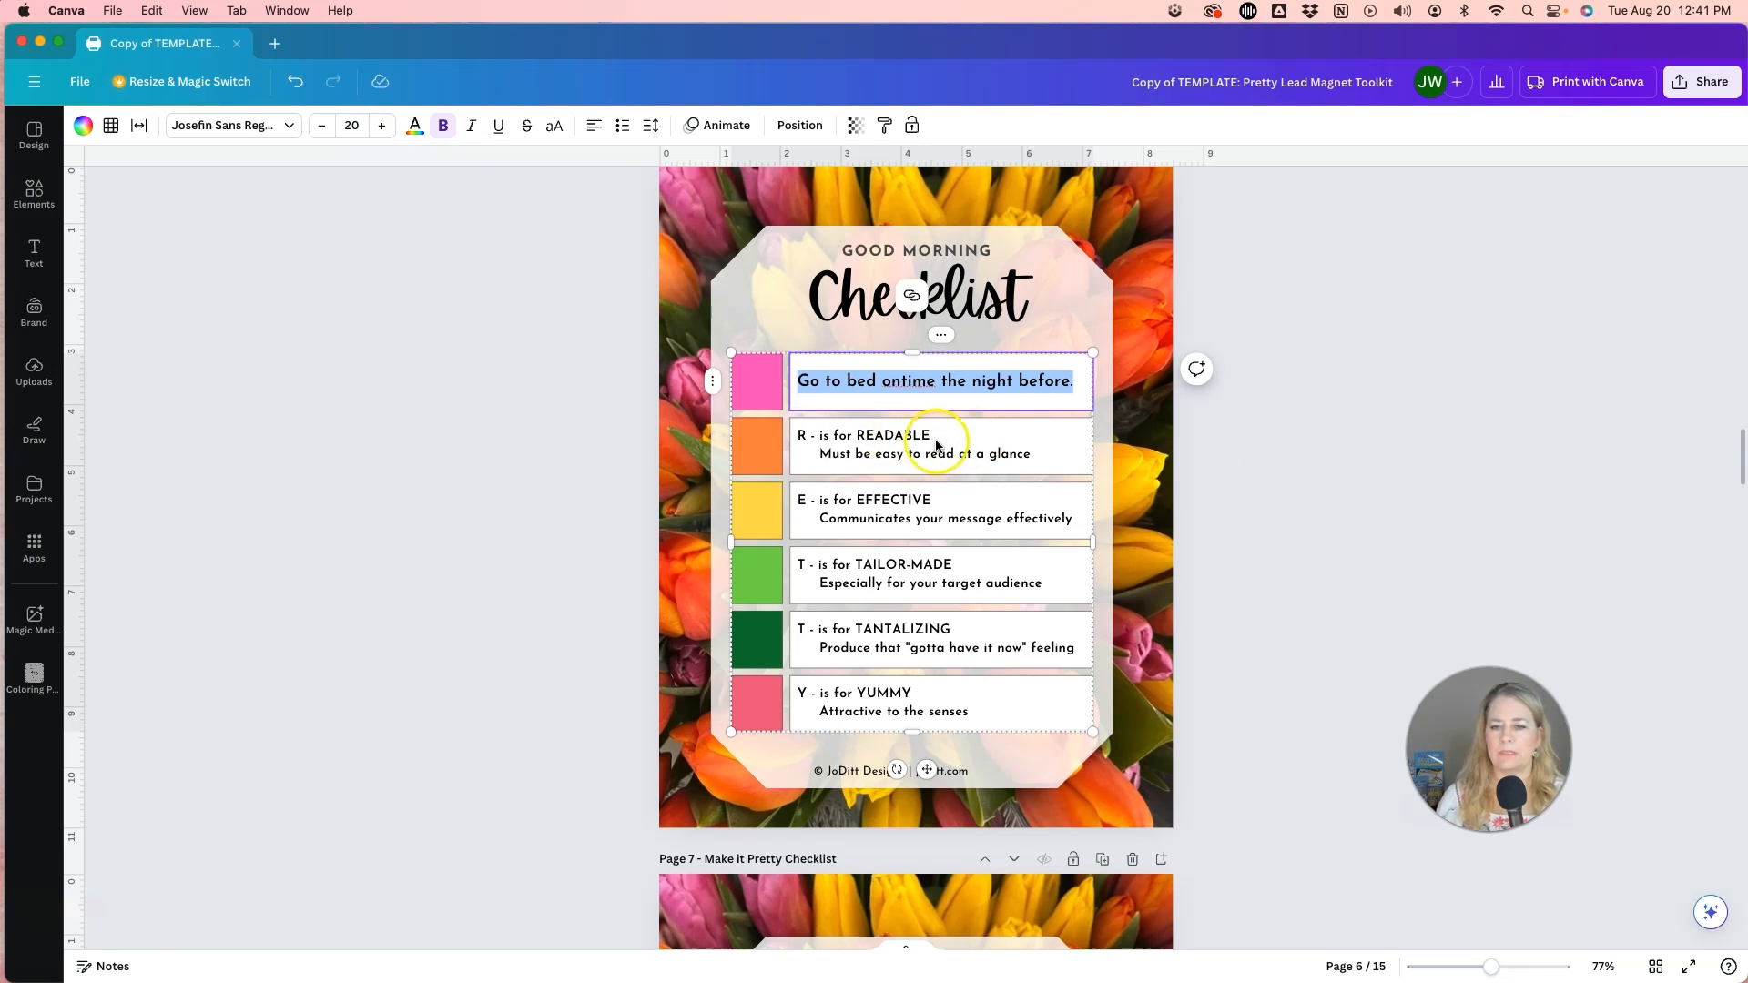
Replace the second checklist row's text with "Start with gratitude" and the third row's text with "Hydrate".
{"action": "left_click_drag", "start_coordinate": [799, 436], "coordinate": [1039, 452]}
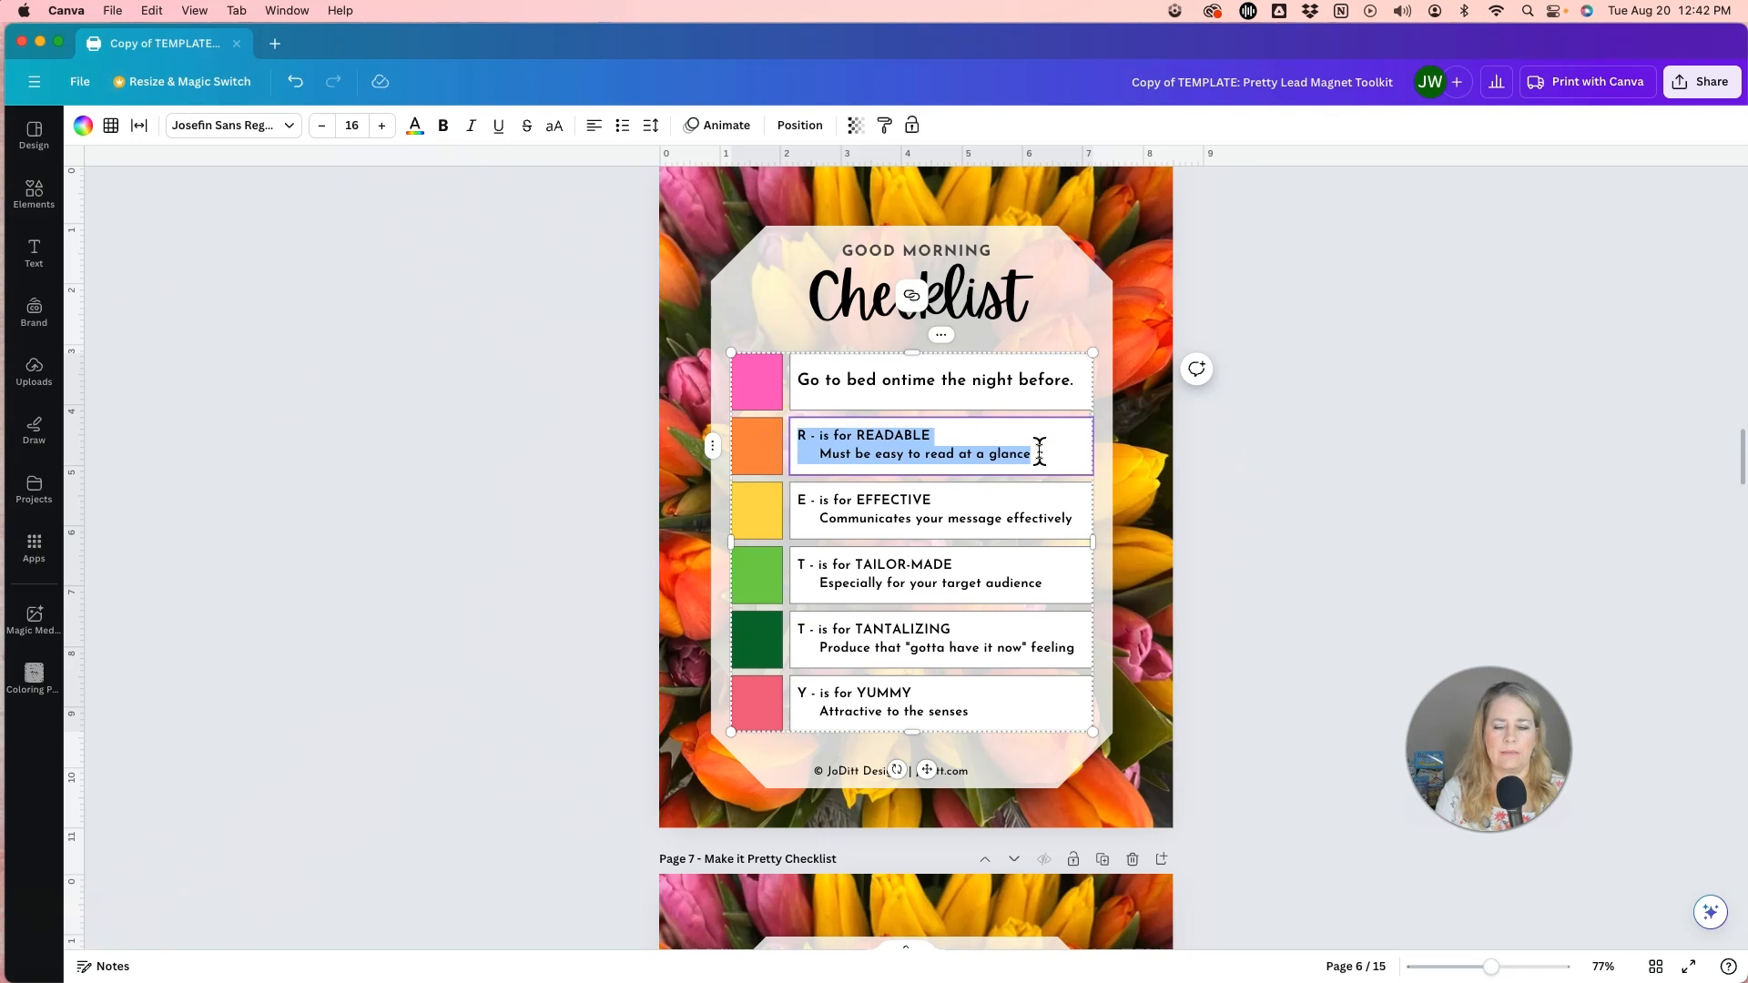
{"action": "type", "text": "Start with gratitude"}
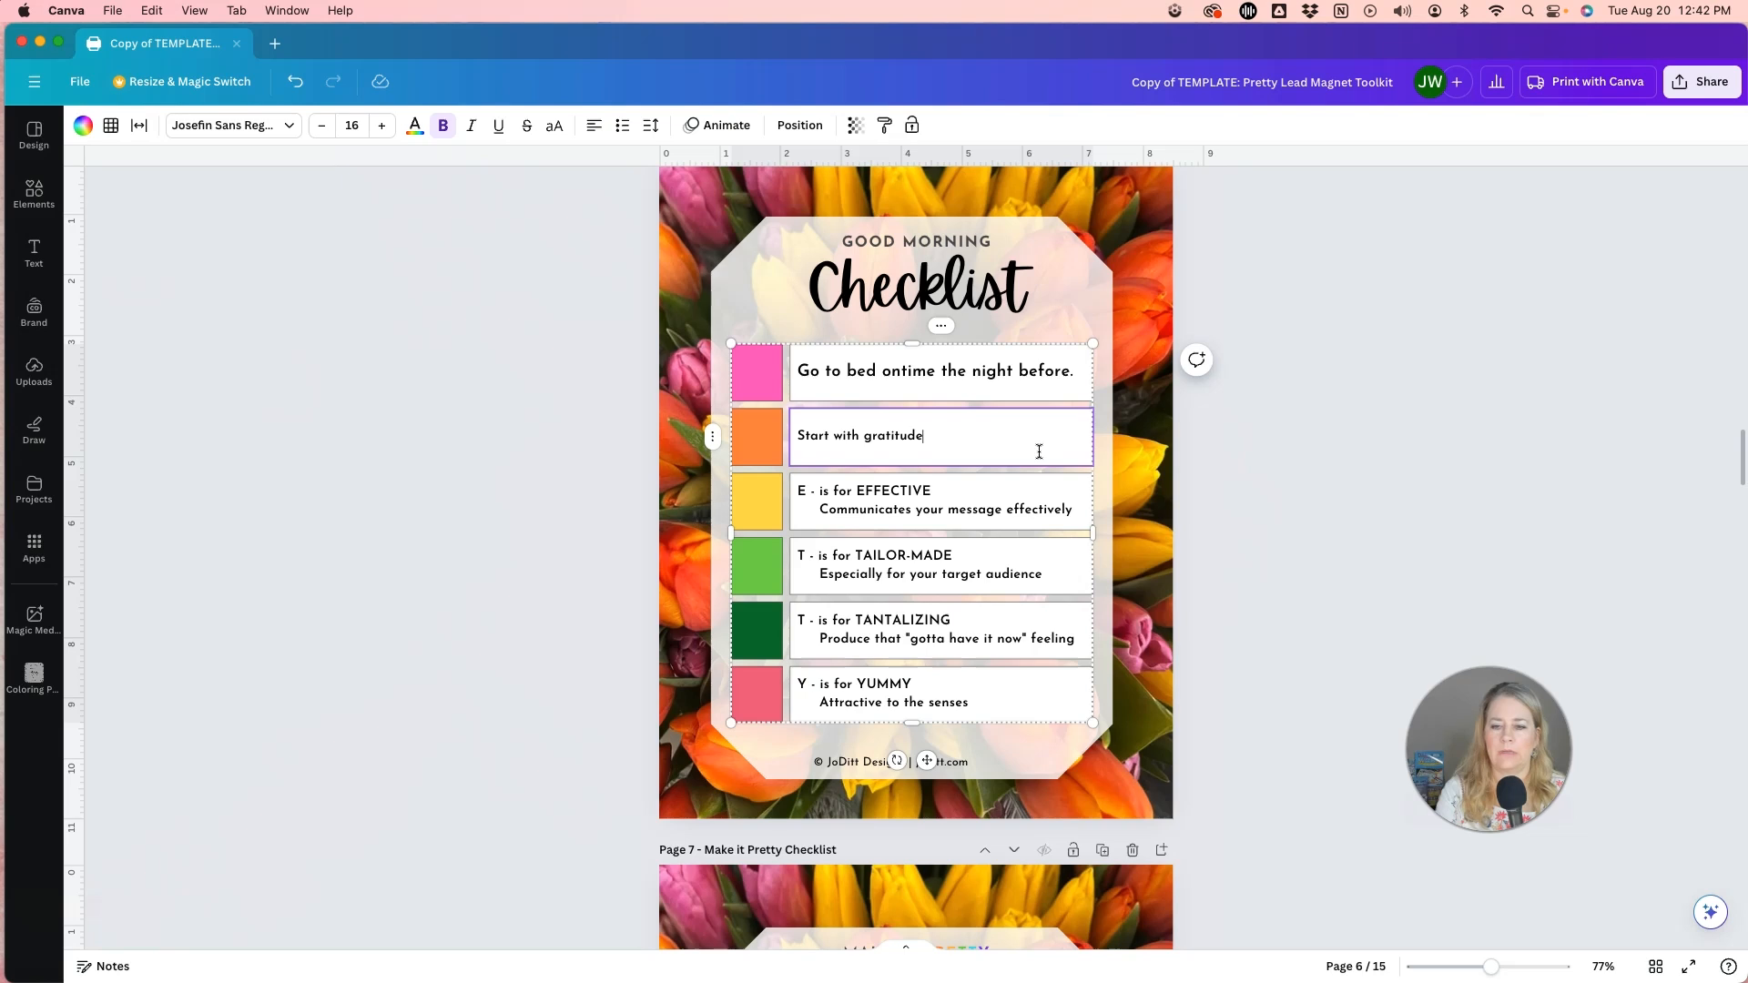
{"action": "left_click_drag", "start_coordinate": [798, 491], "coordinate": [1087, 513]}
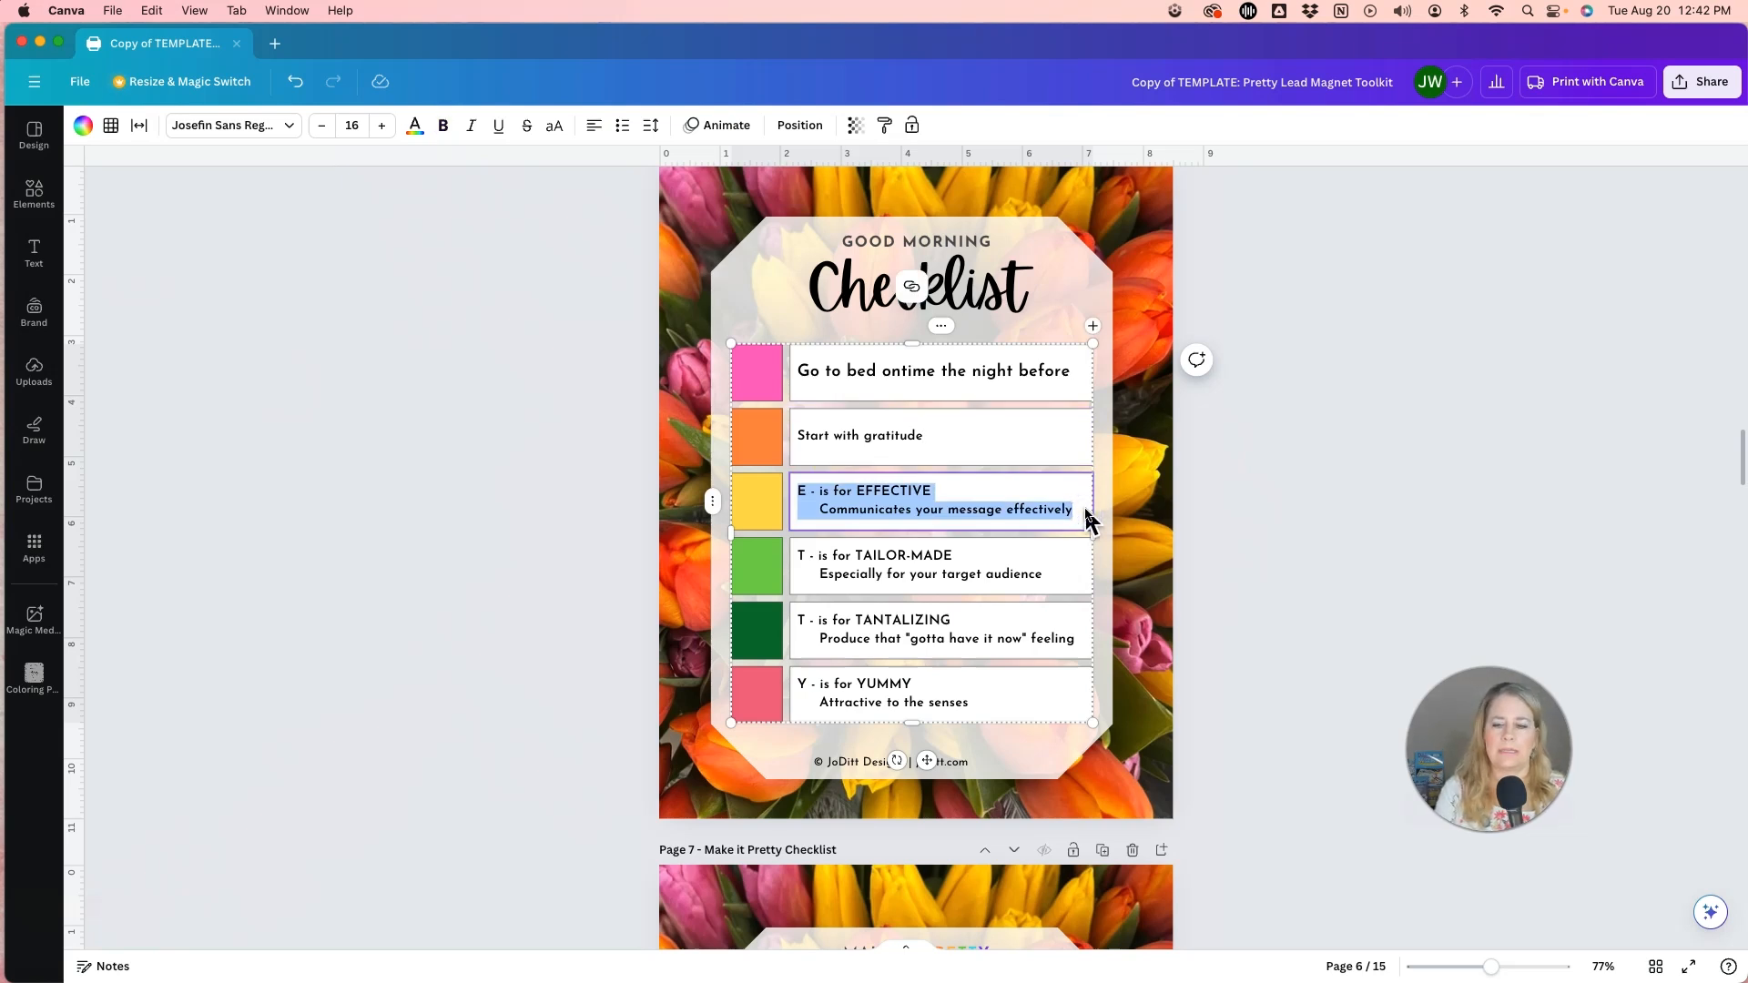
{"action": "type", "text": "Hydrate"}
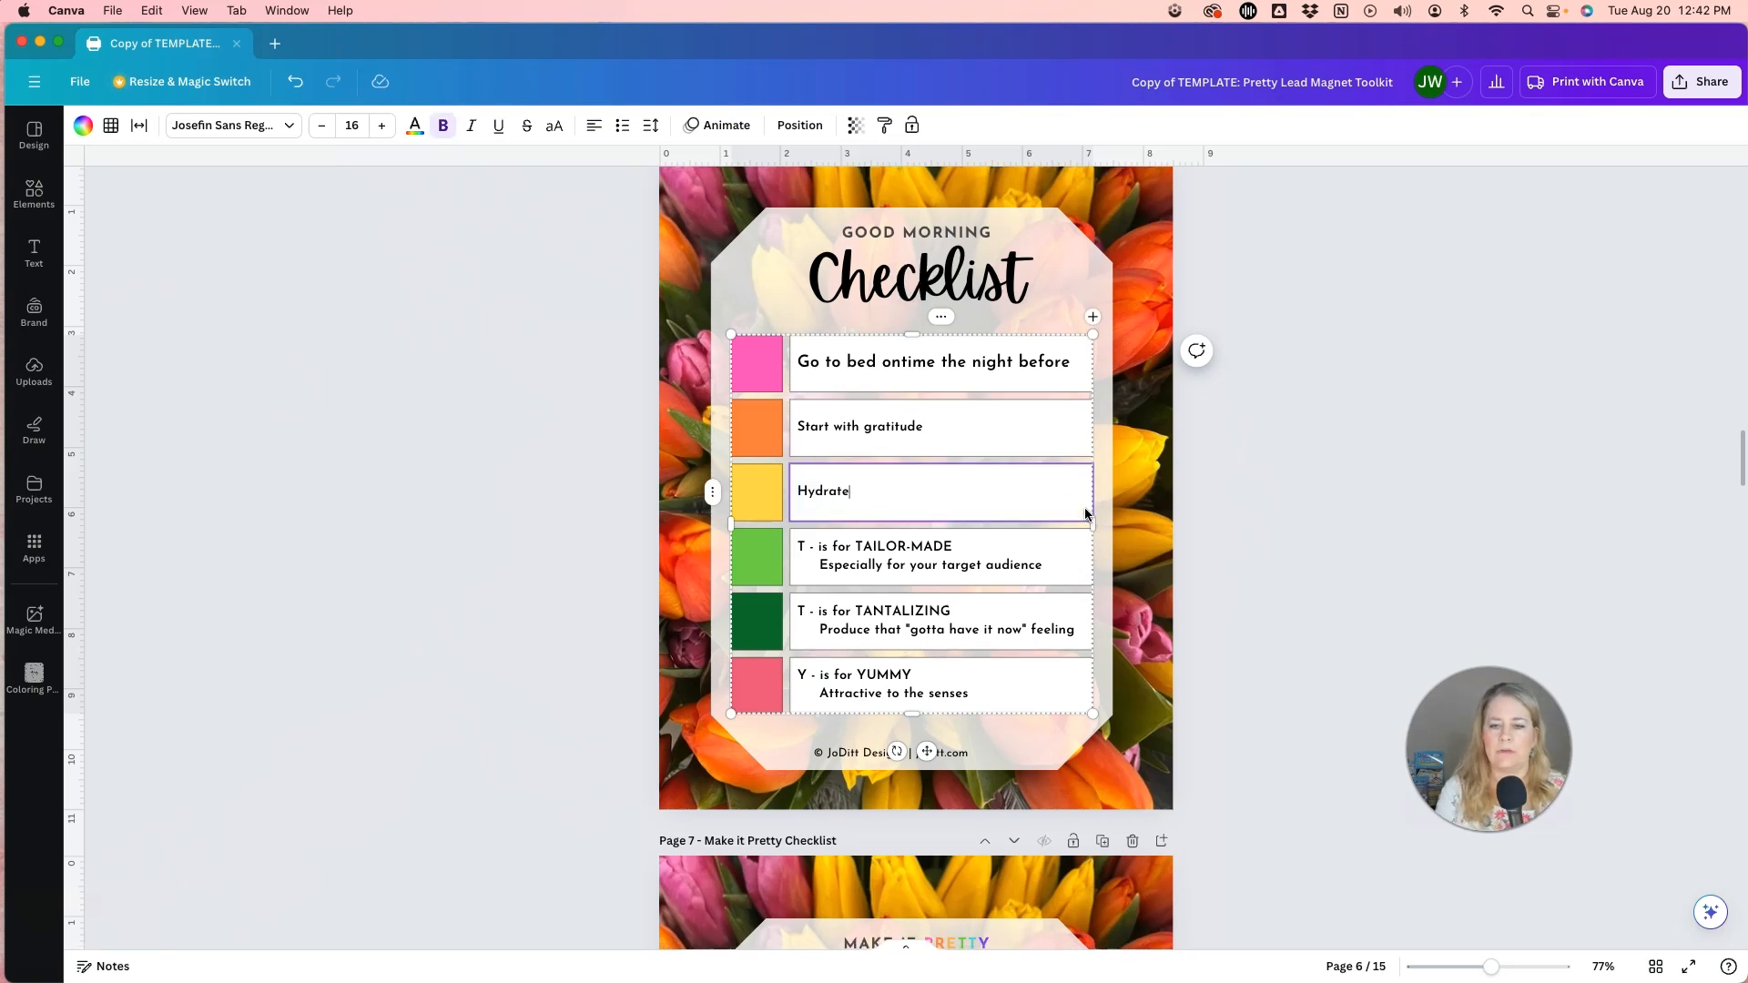
Replace the "T - is for TAILOR-MADE" text in the fourth checklist row with "Move your body".
{"action": "left_click", "coordinate": [885, 561]}
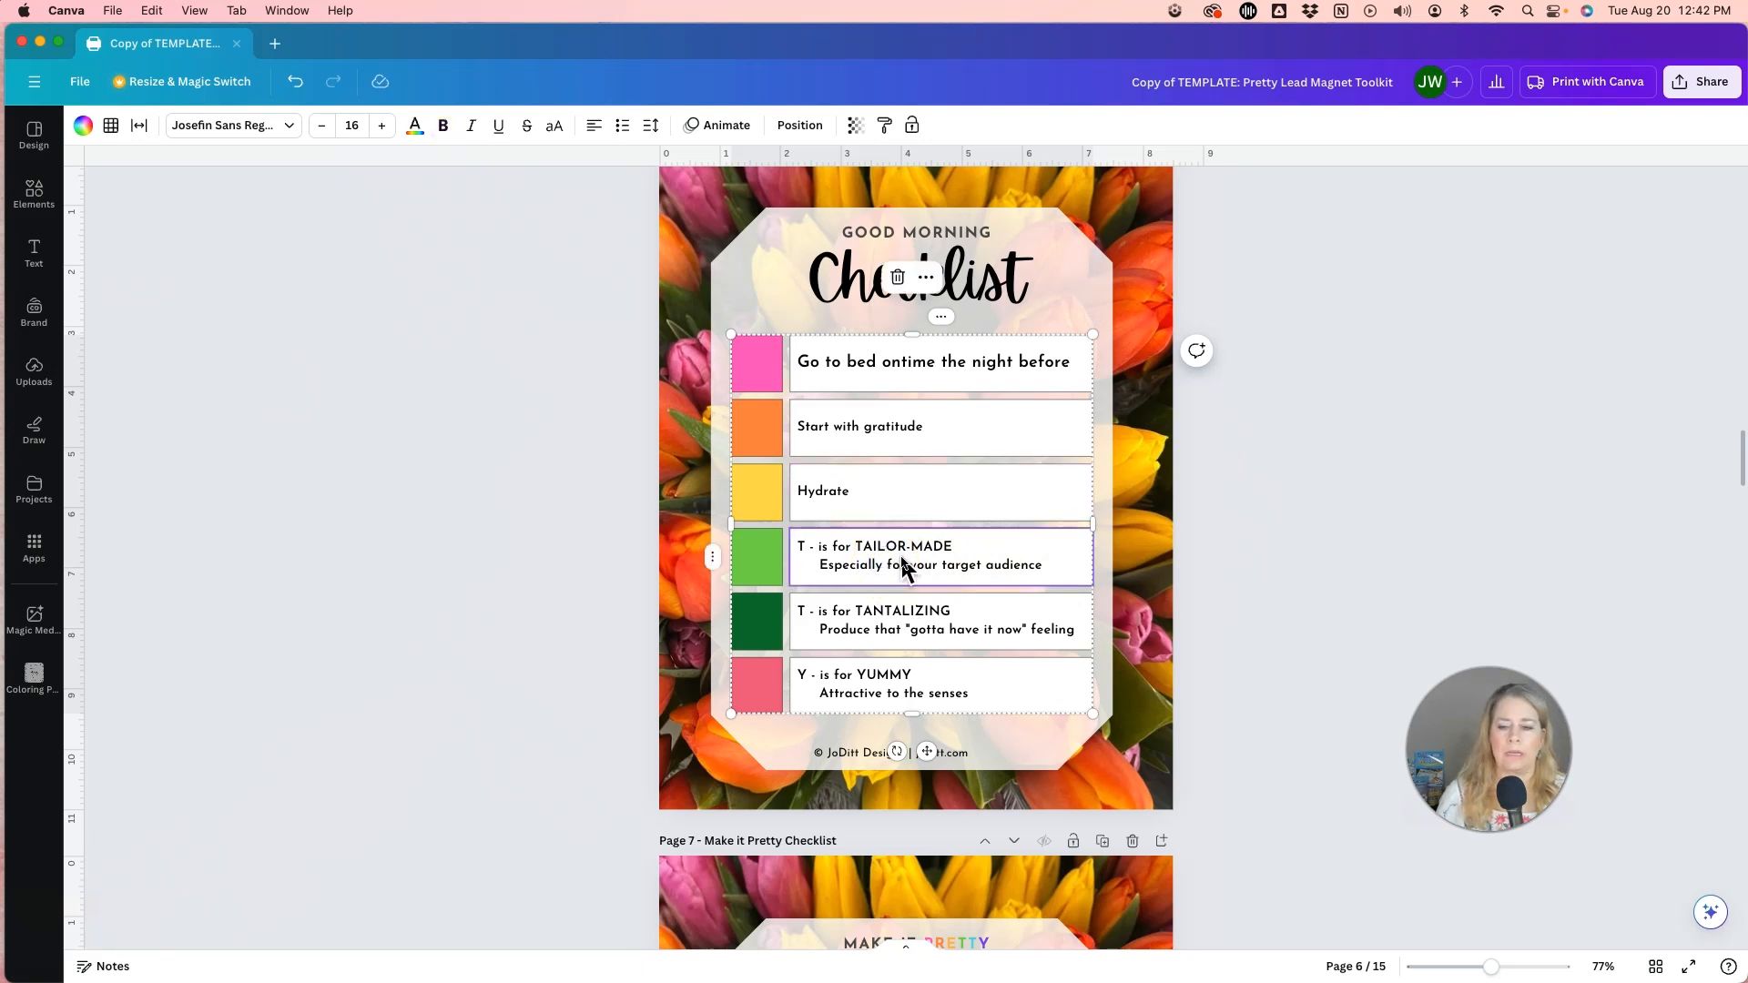
{"action": "double_click", "coordinate": [902, 562]}
{"action": "left_click", "coordinate": [803, 549]}
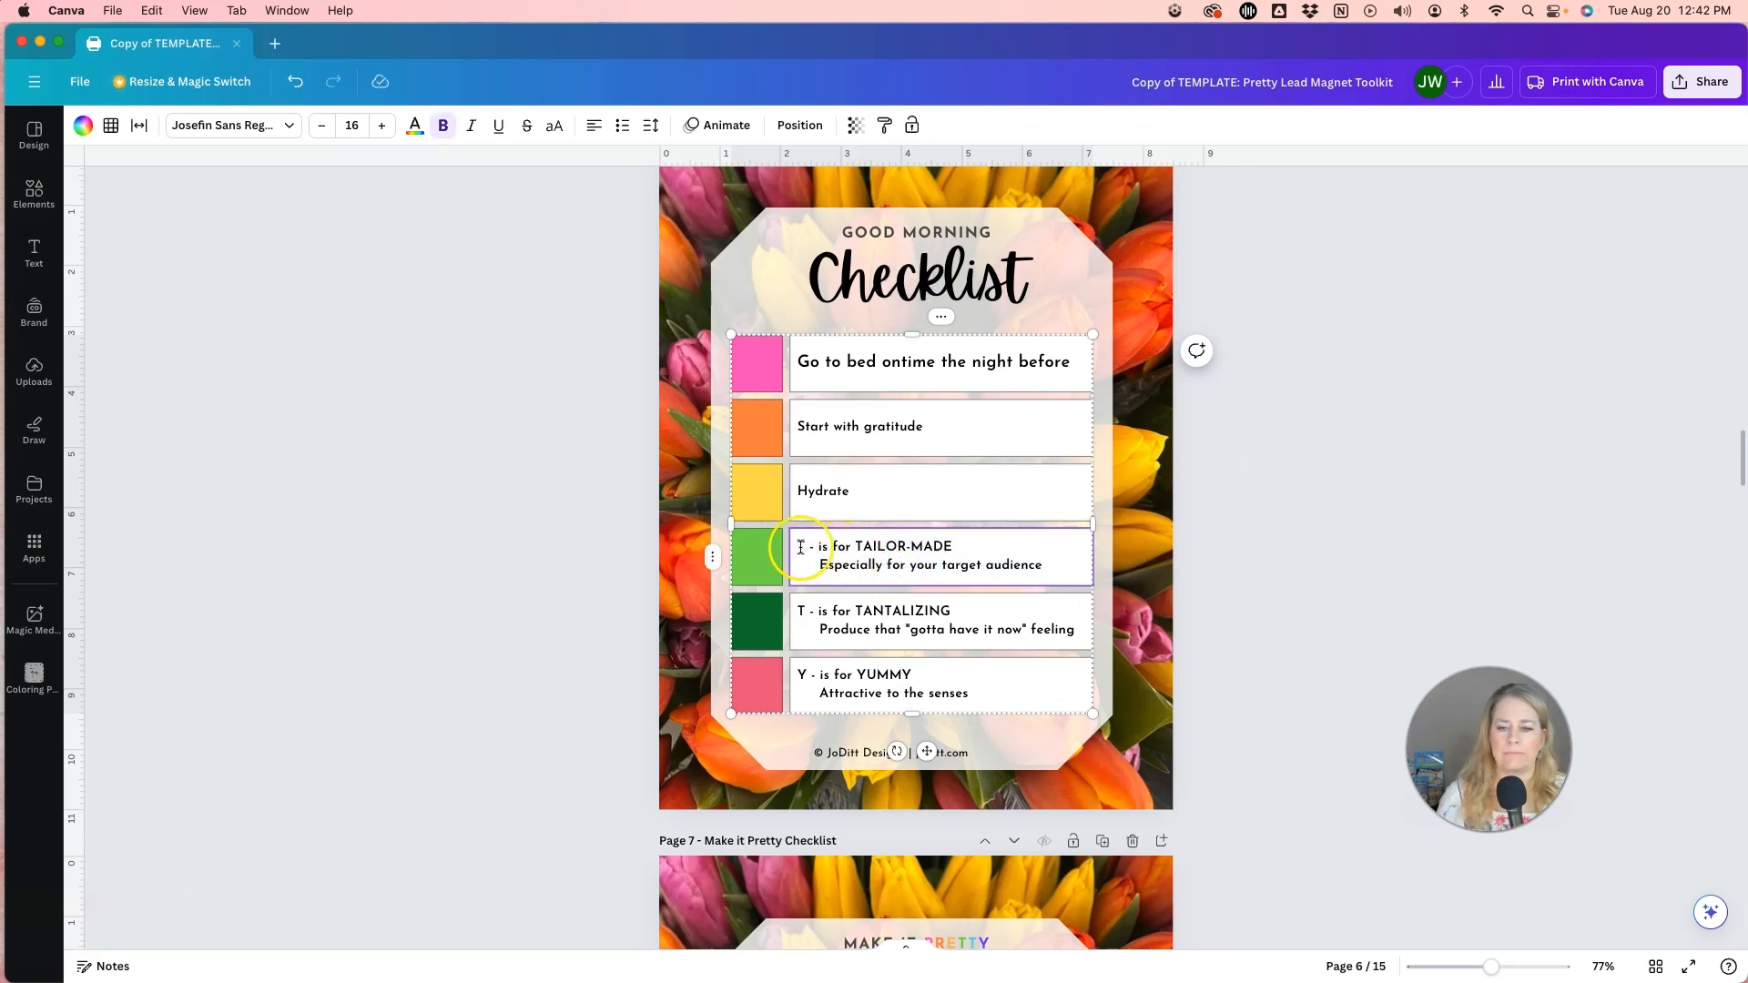
{"action": "left_click_drag", "start_coordinate": [803, 549], "coordinate": [1052, 561]}
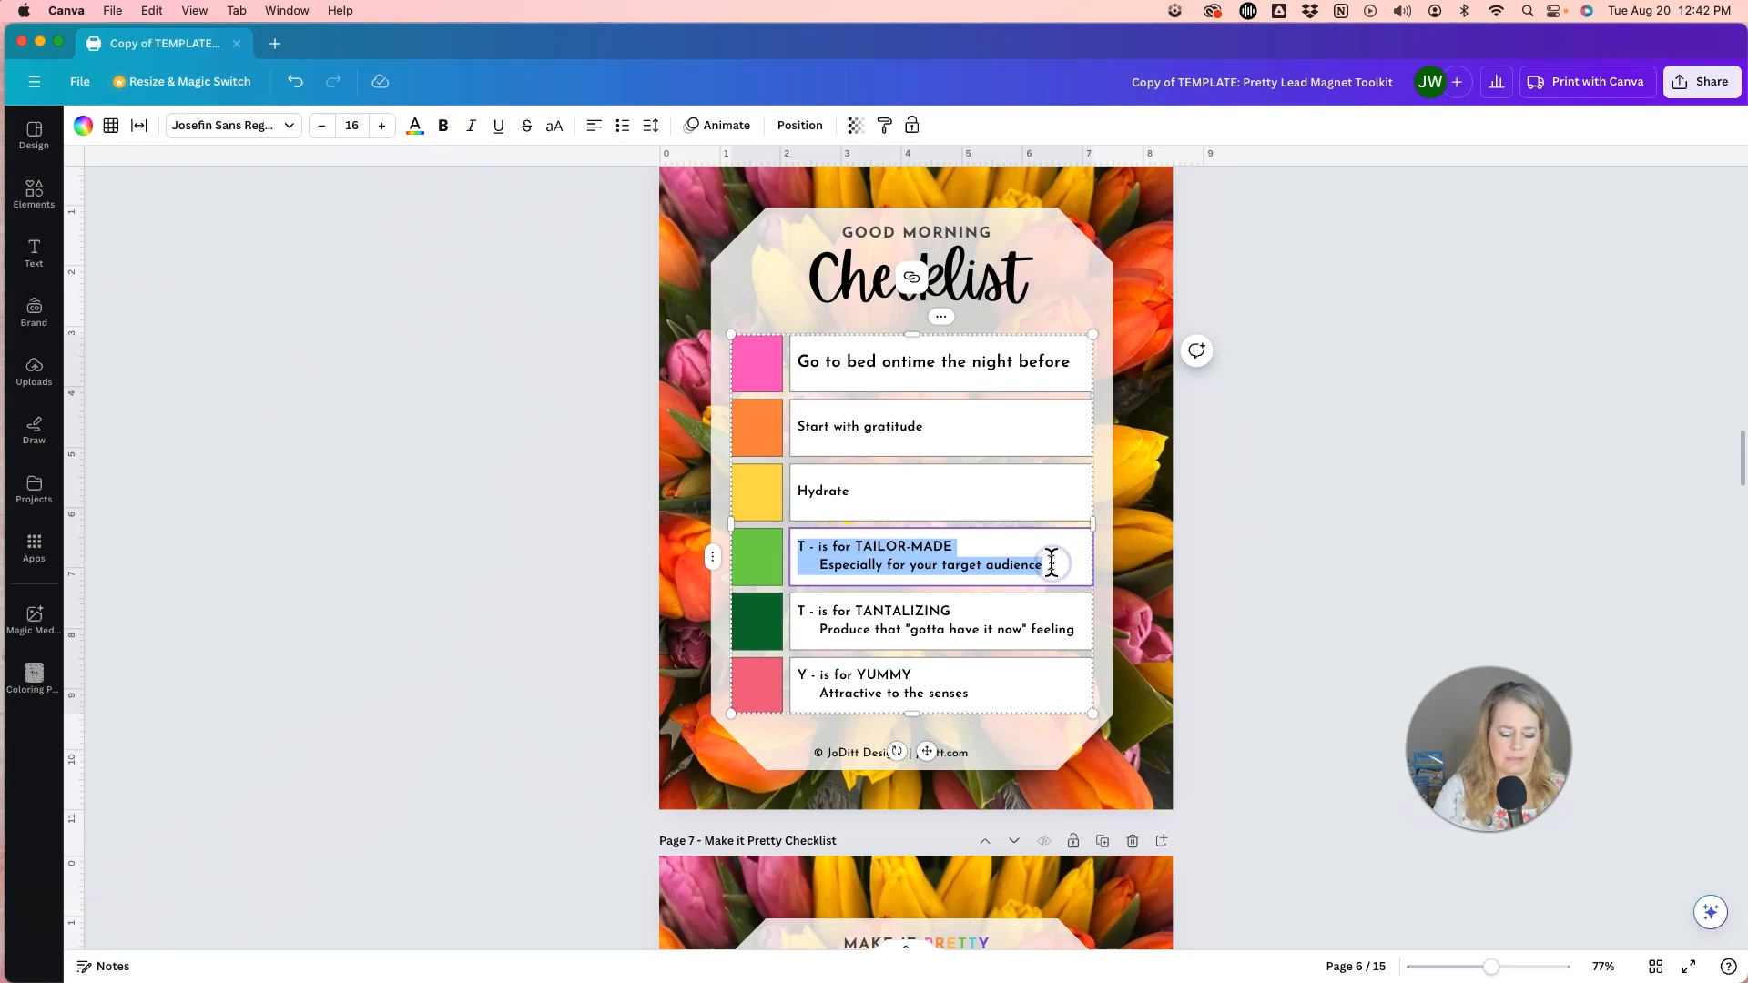
{"action": "type", "text": "Move your body"}
Replace the "T - is for TANTALIZING" text in the fifth checklist row with "Pray / Meditate".
{"action": "left_click", "coordinate": [873, 612]}
{"action": "double_click", "coordinate": [813, 617]}
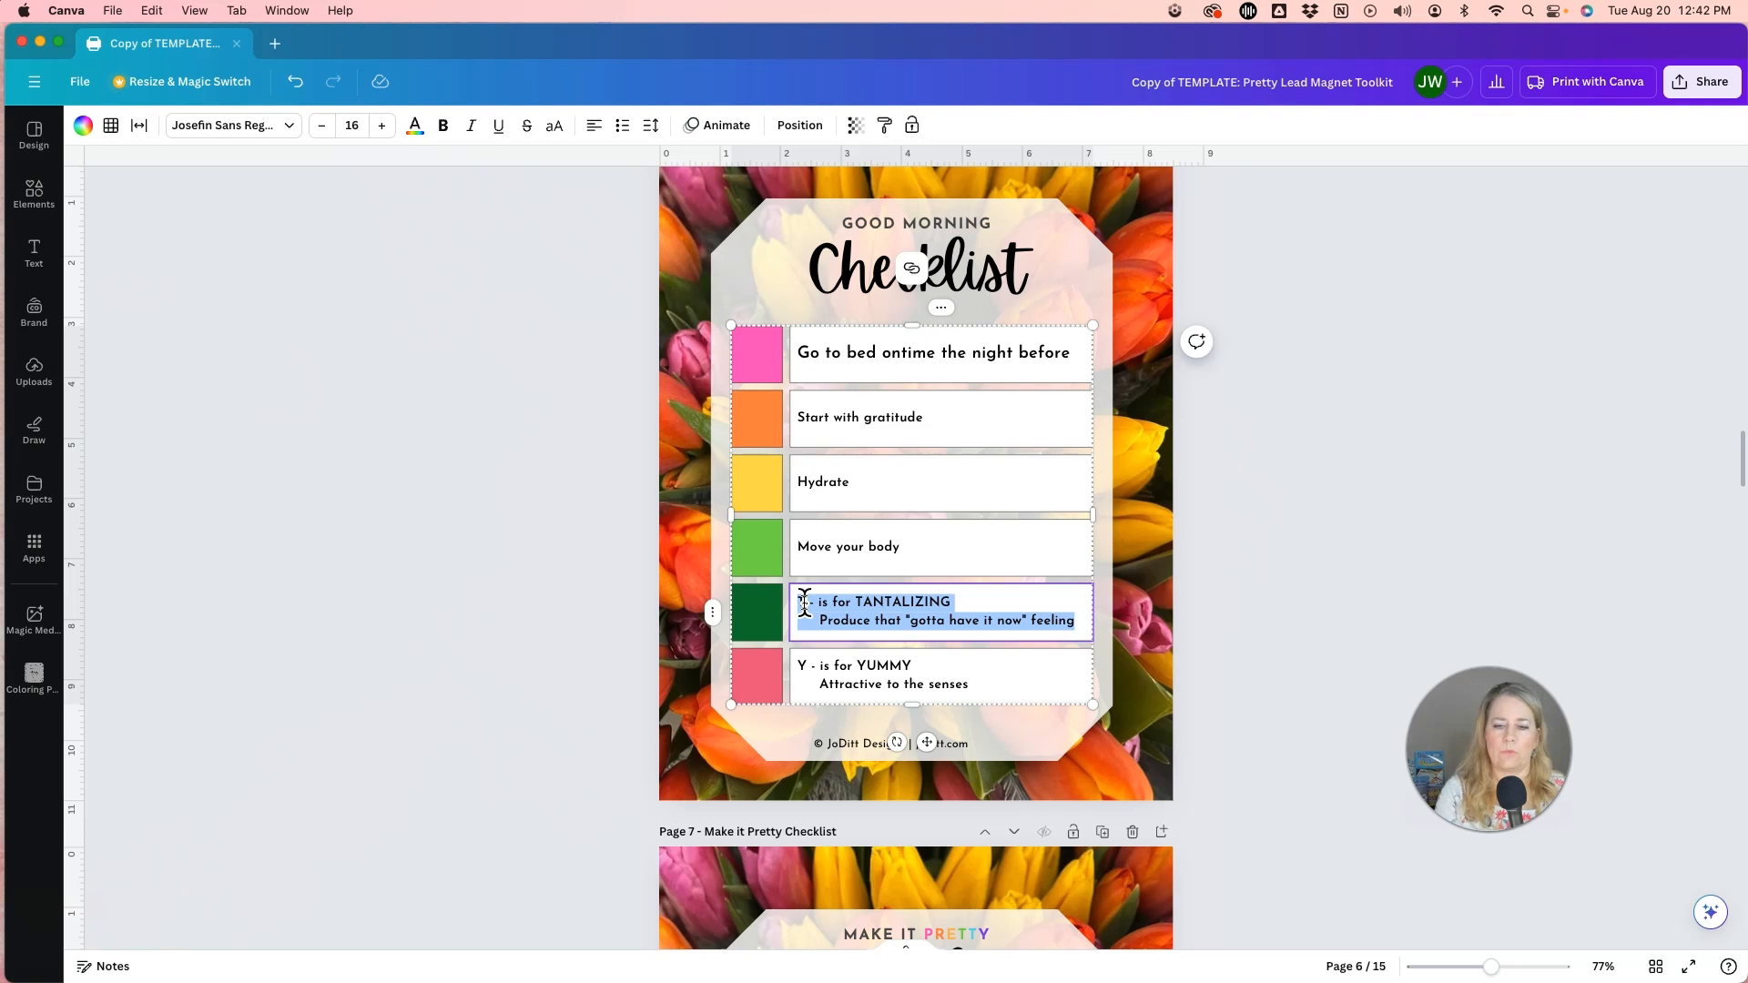
{"action": "type", "text": "Pray / Meditate"}
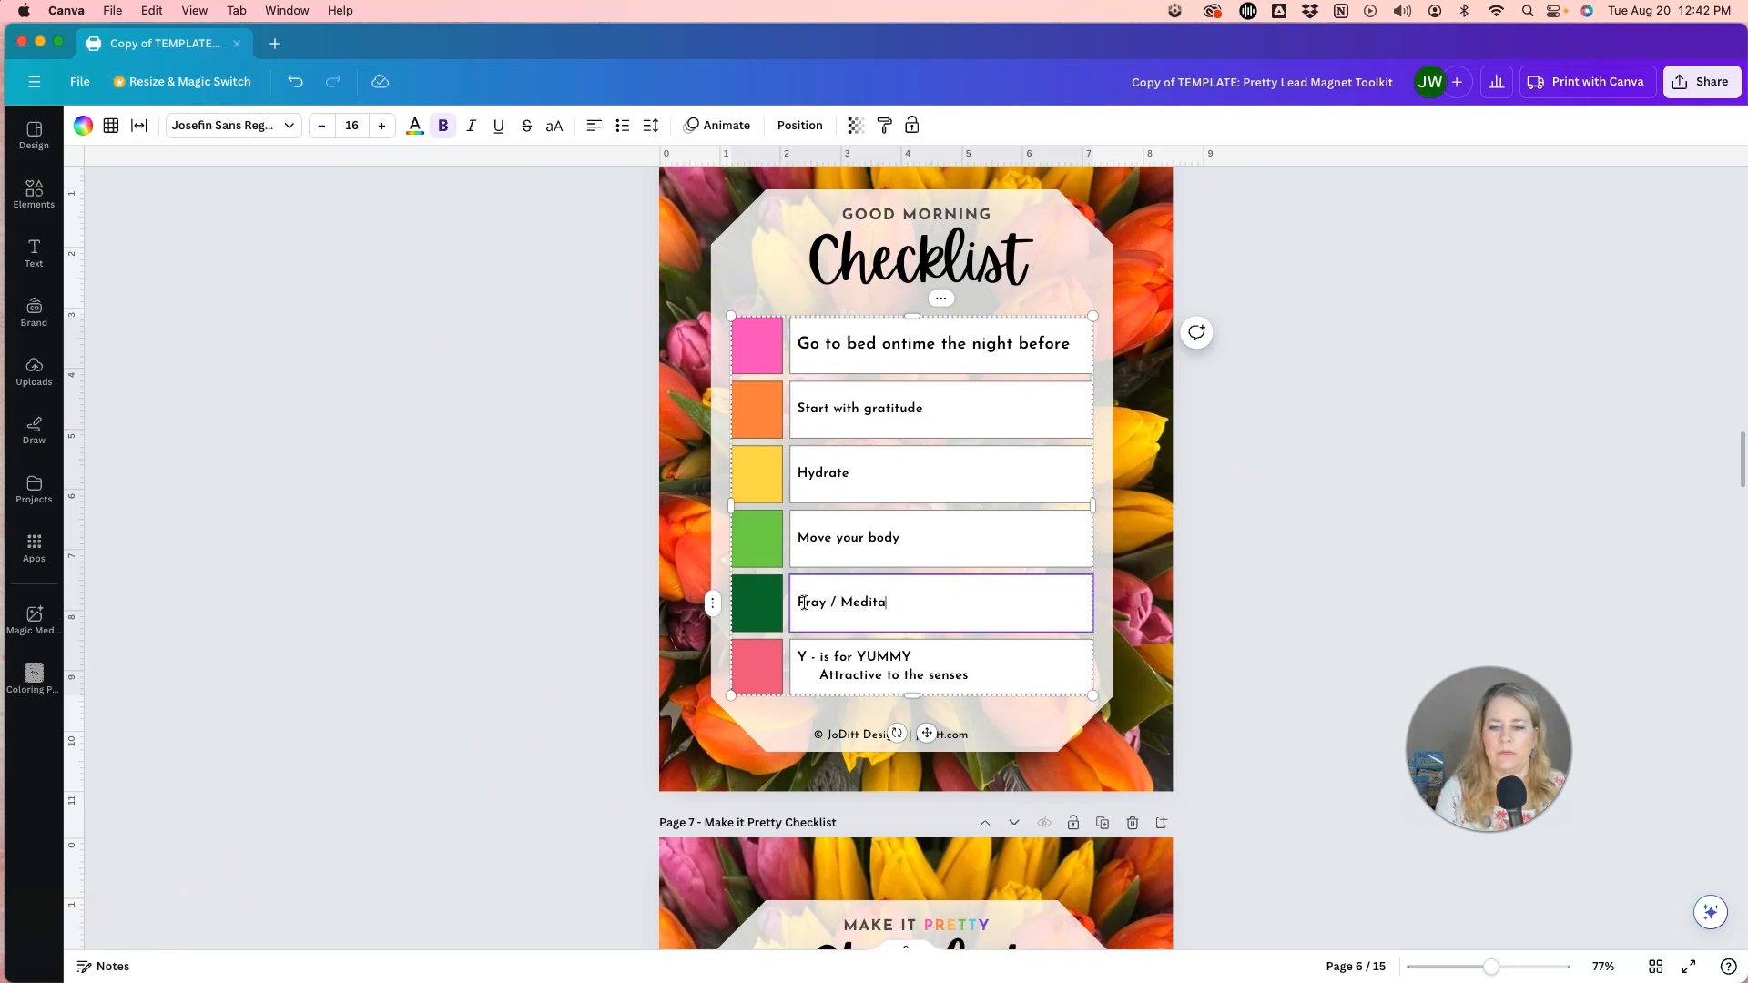
Replace the "Y - is for YUMMY" text in the last checklist row with "Dress for Success".
{"action": "left_click", "coordinate": [857, 671]}
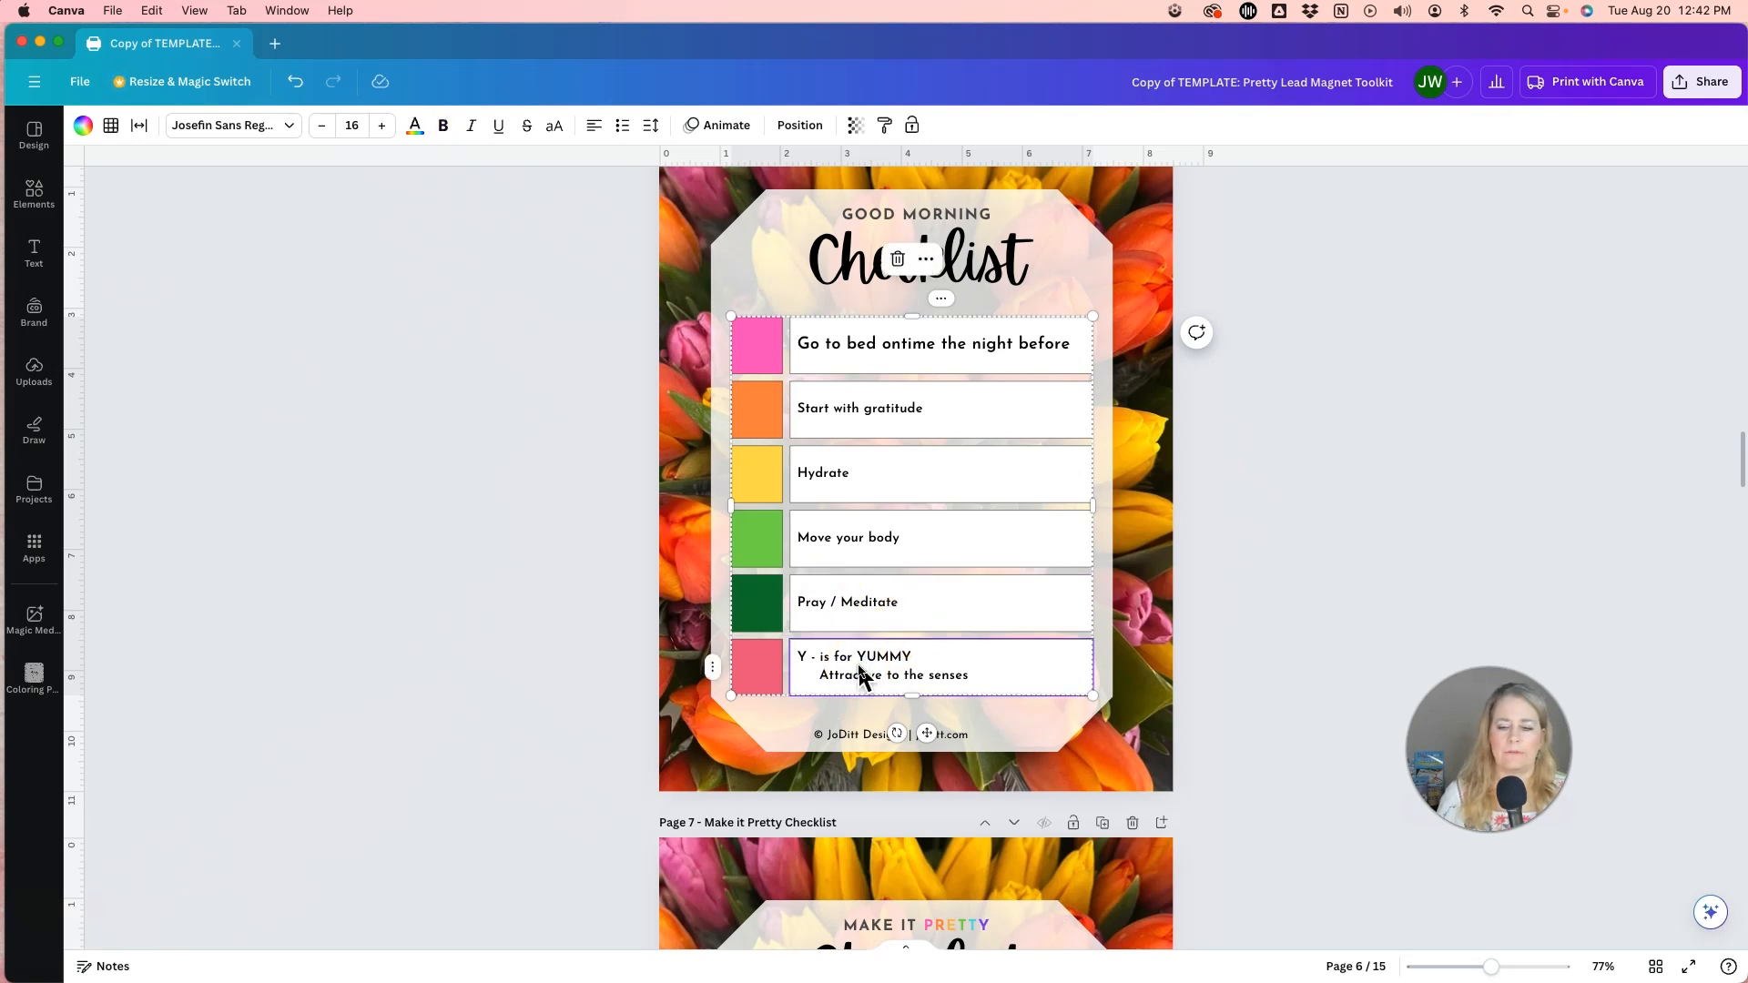
{"action": "left_click", "coordinate": [859, 669]}
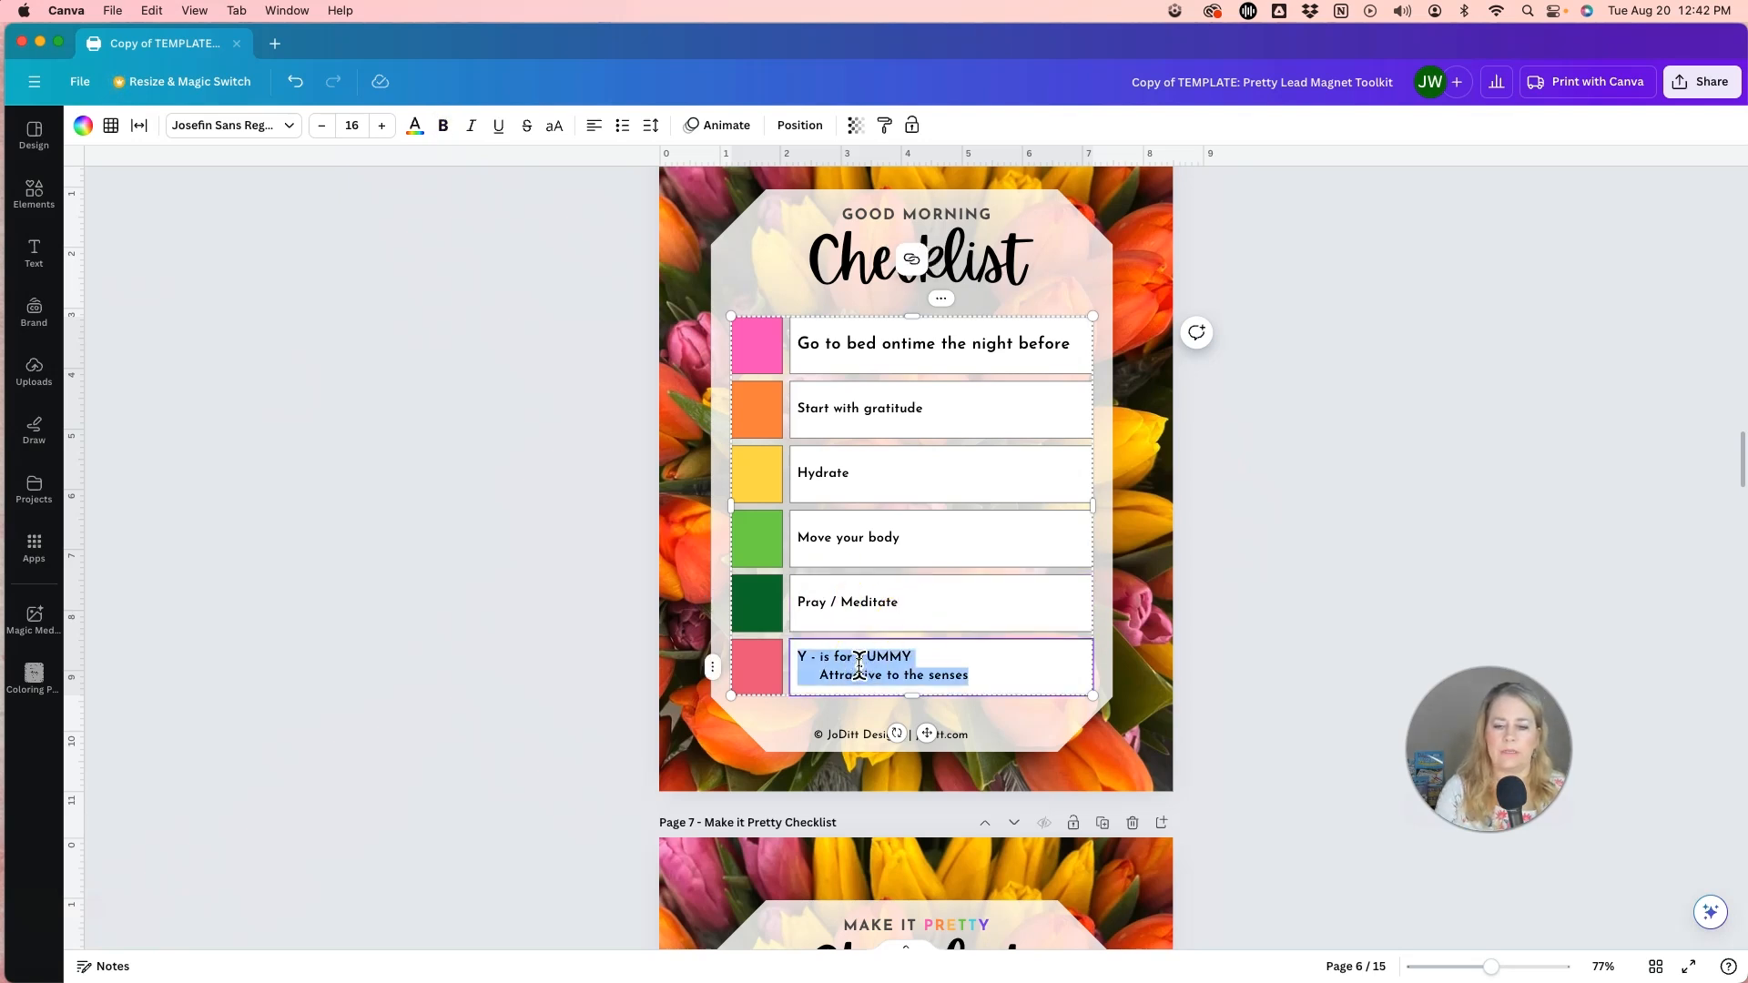
{"action": "type", "text": "Dress for Succe"}
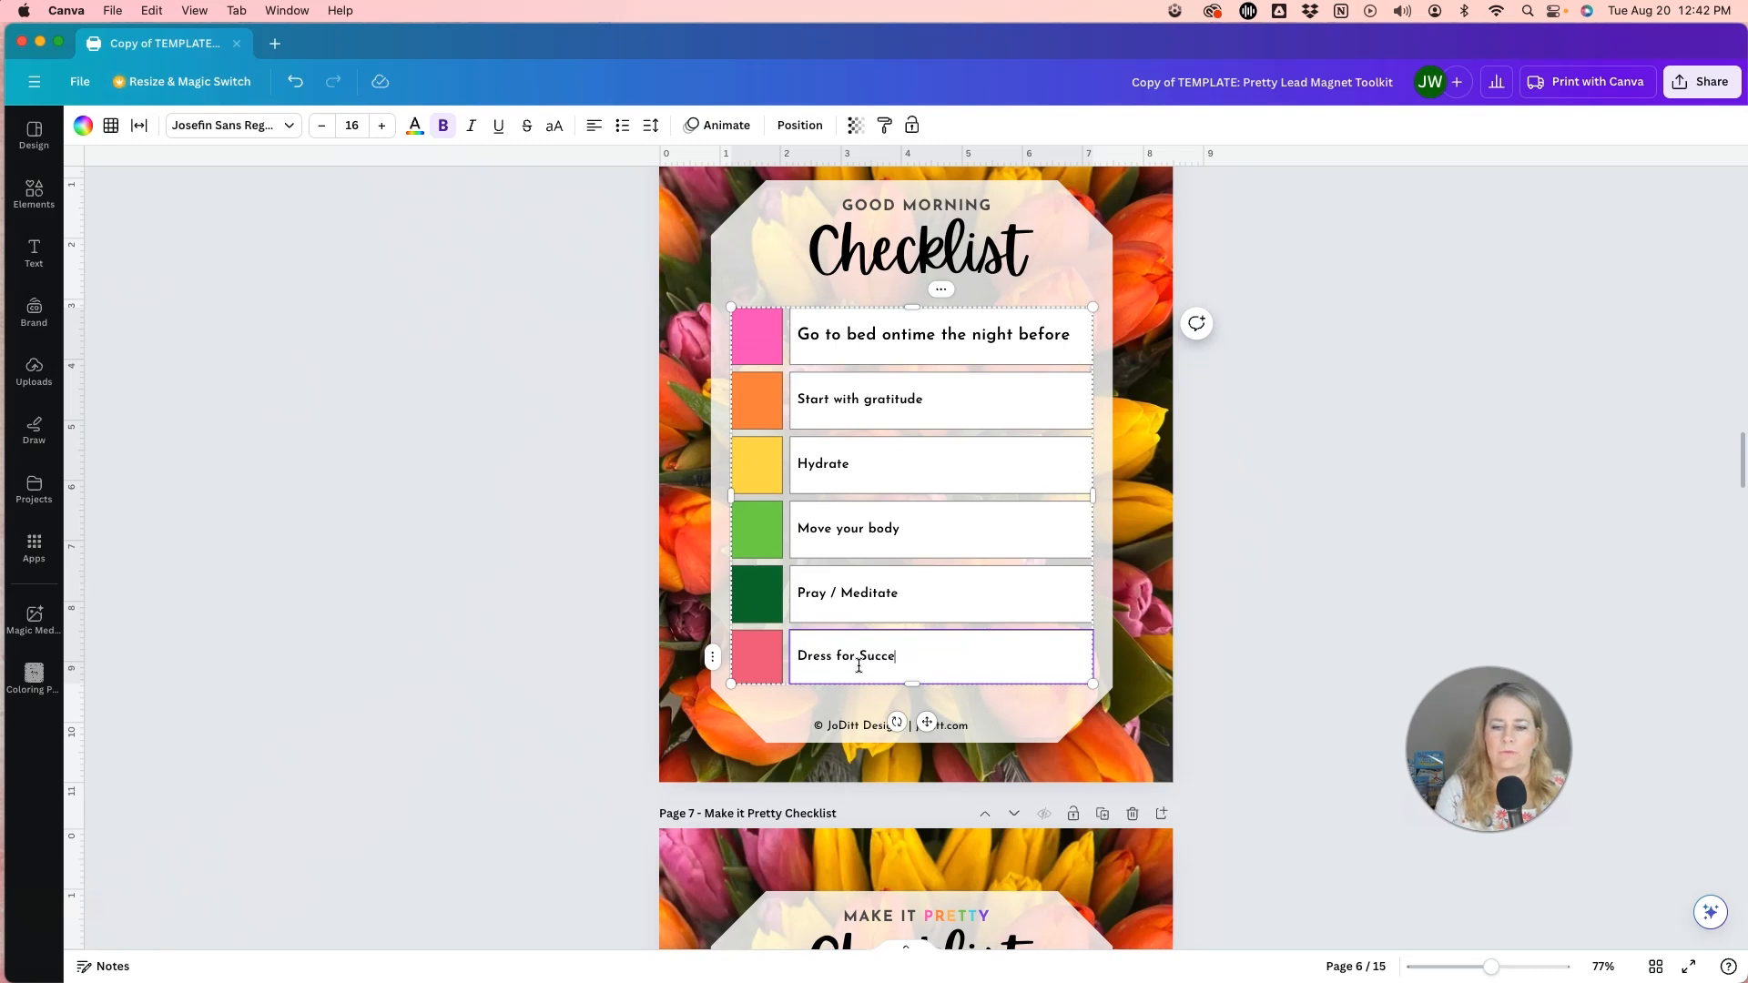
{"action": "type", "text": "ss"}
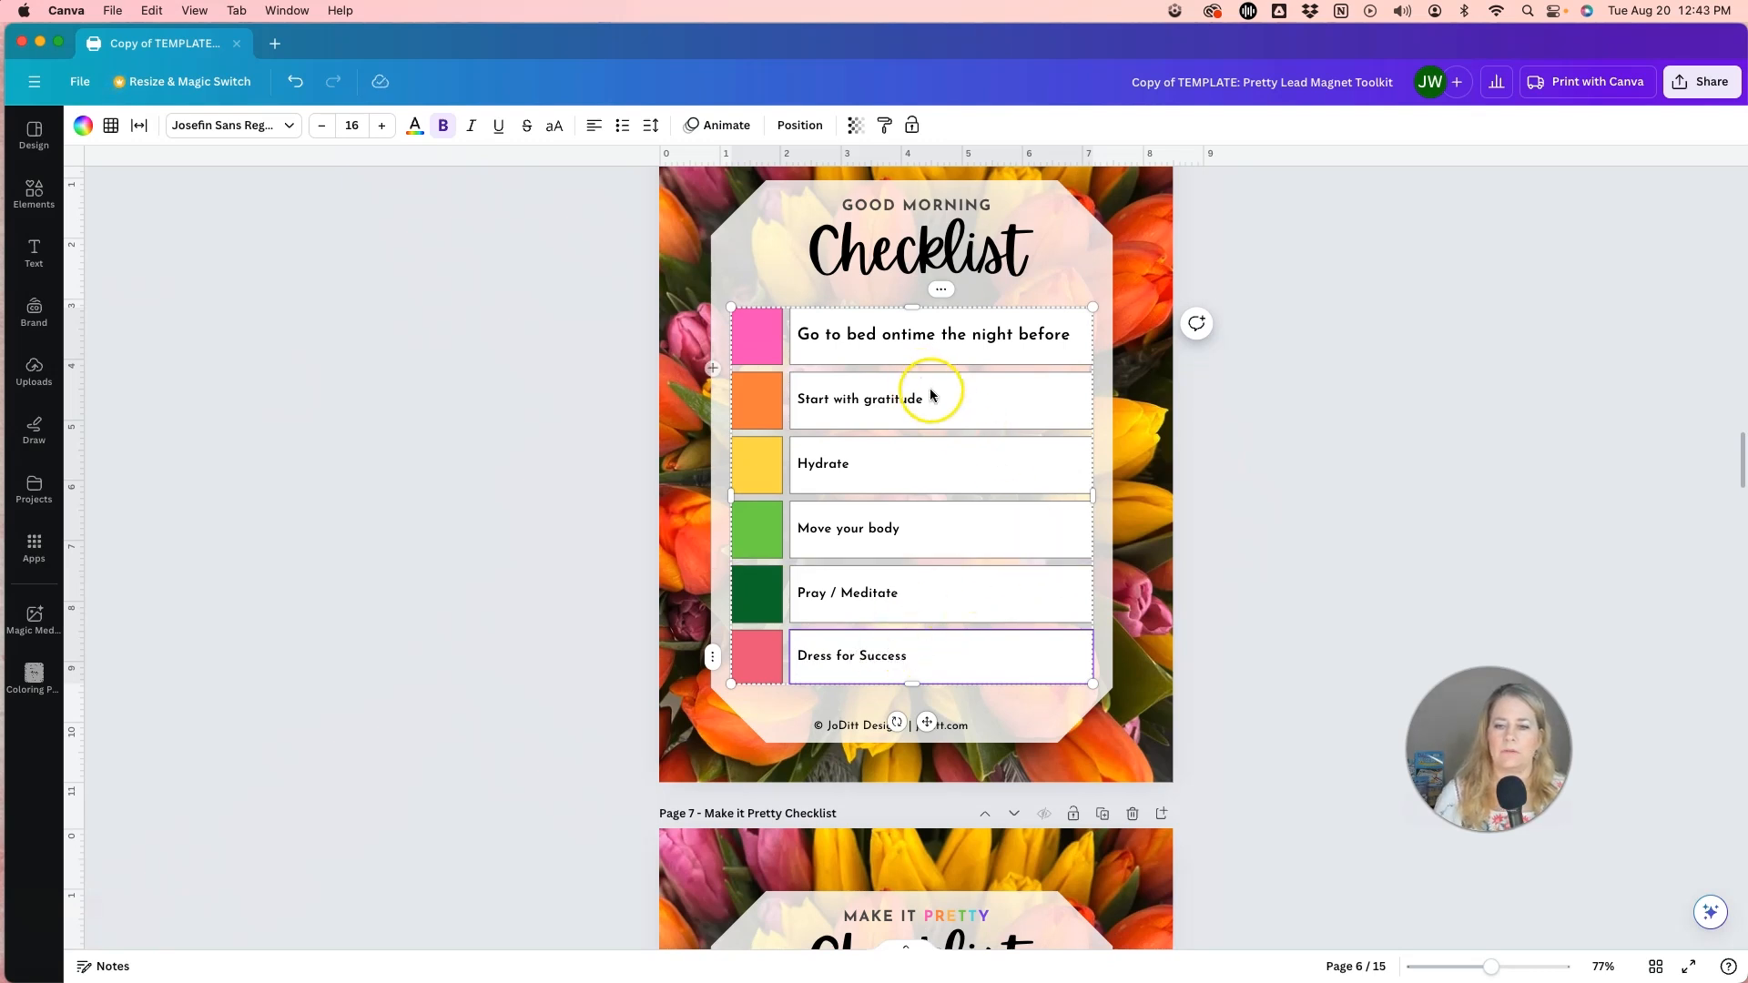
Set the font size of the checklist rows from "Start with gratitude" through "Dress for Success" to 20 all at once.
{"action": "left_click", "coordinate": [960, 398]}
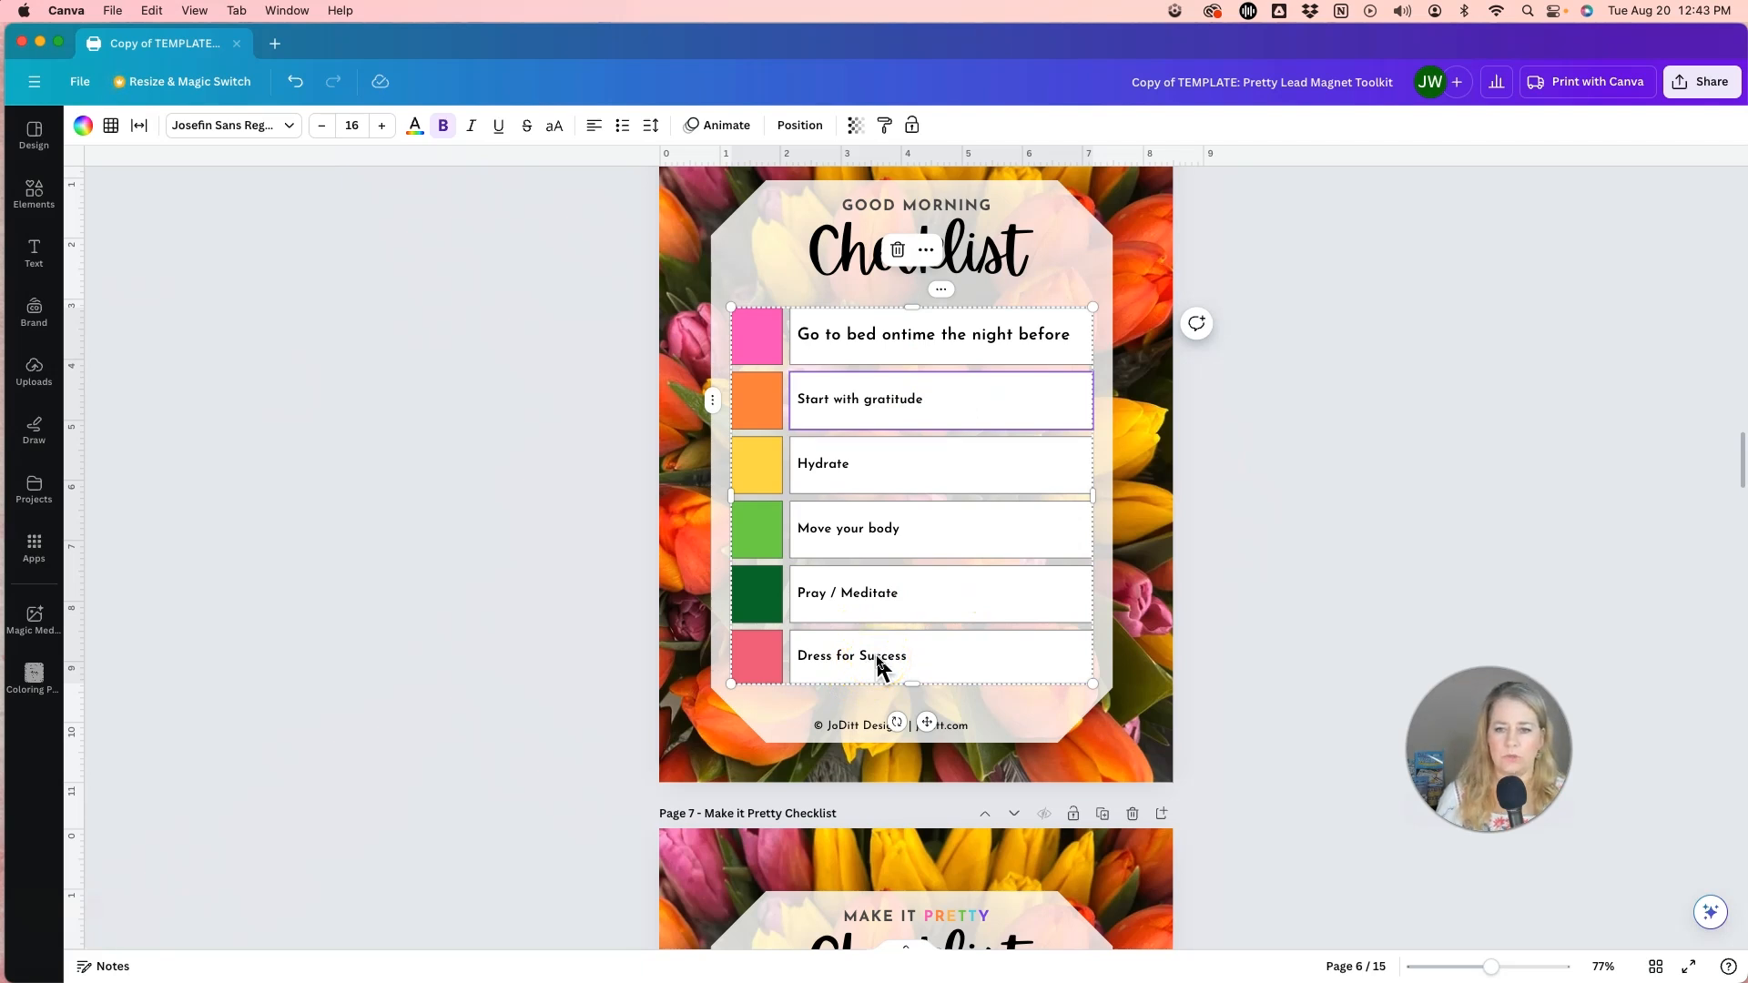
{"action": "left_click", "coordinate": [1005, 335]}
{"action": "left_click", "coordinate": [890, 656]}
{"action": "left_click", "coordinate": [897, 410]}
{"action": "left_click", "coordinate": [909, 659]}
{"action": "left_click", "coordinate": [911, 657], "text": "shift"}
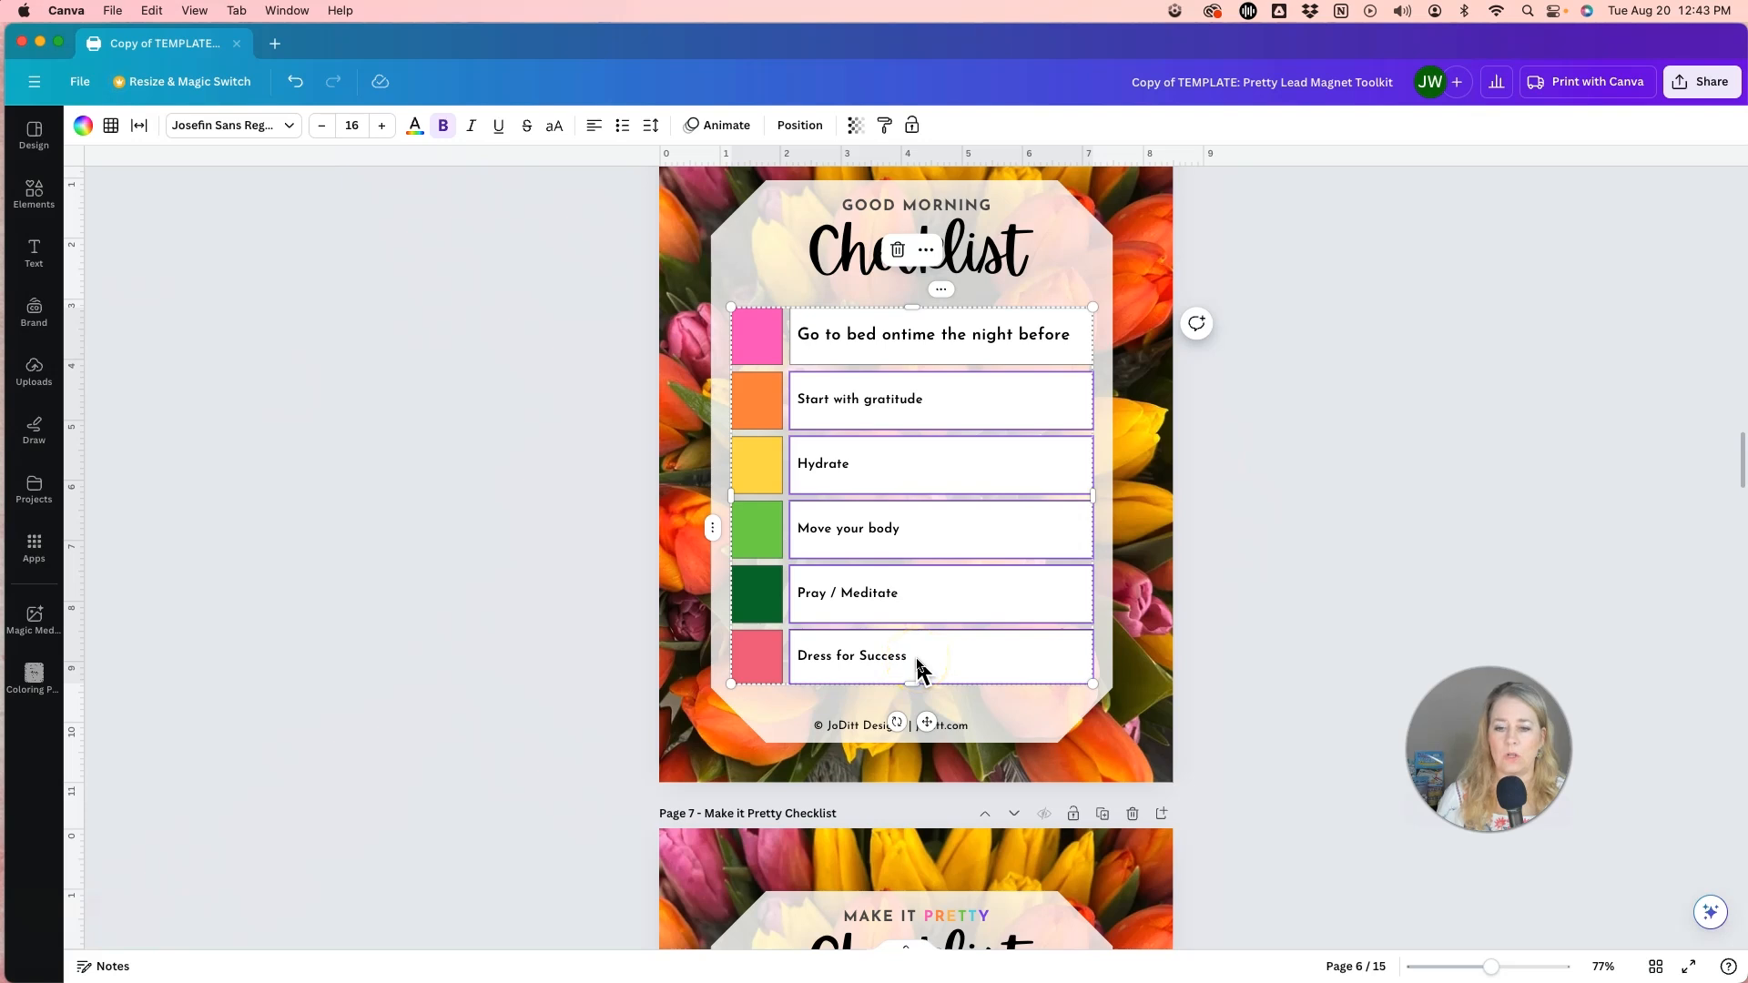
{"action": "left_click", "coordinate": [364, 270]}
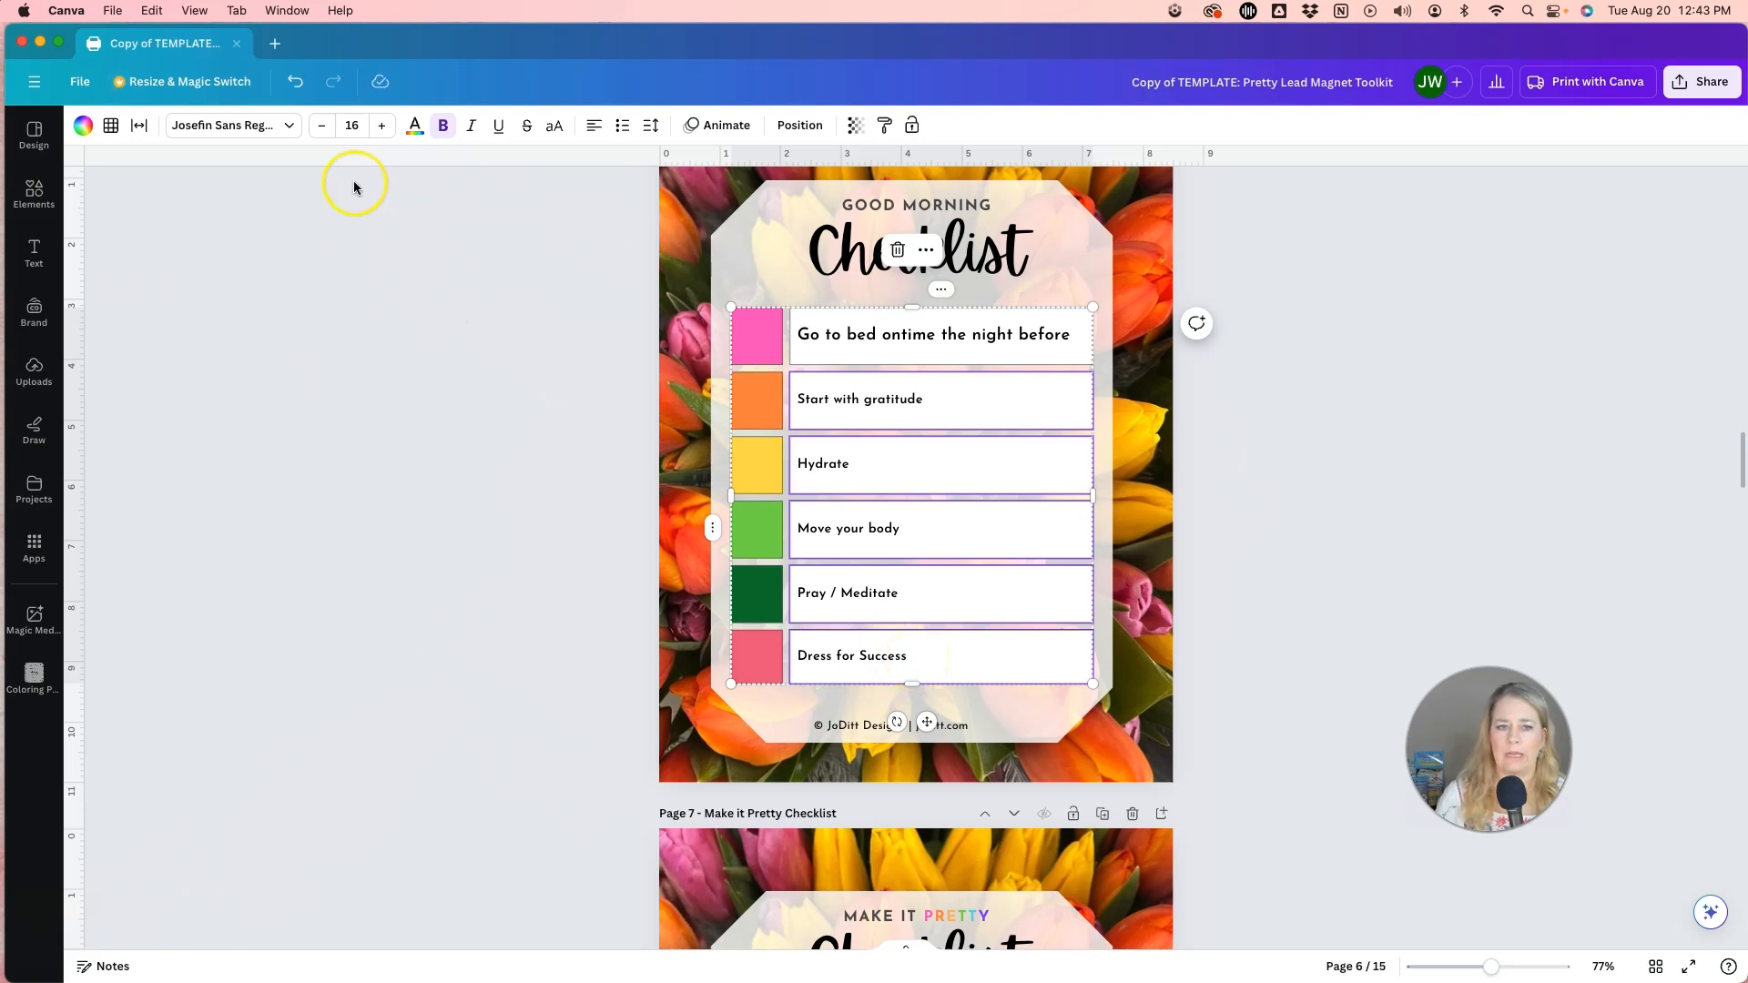
{"action": "left_click", "coordinate": [382, 127]}
{"action": "left_click", "coordinate": [382, 127]}
{"action": "left_click", "coordinate": [381, 128]}
{"action": "left_click", "coordinate": [381, 127]}
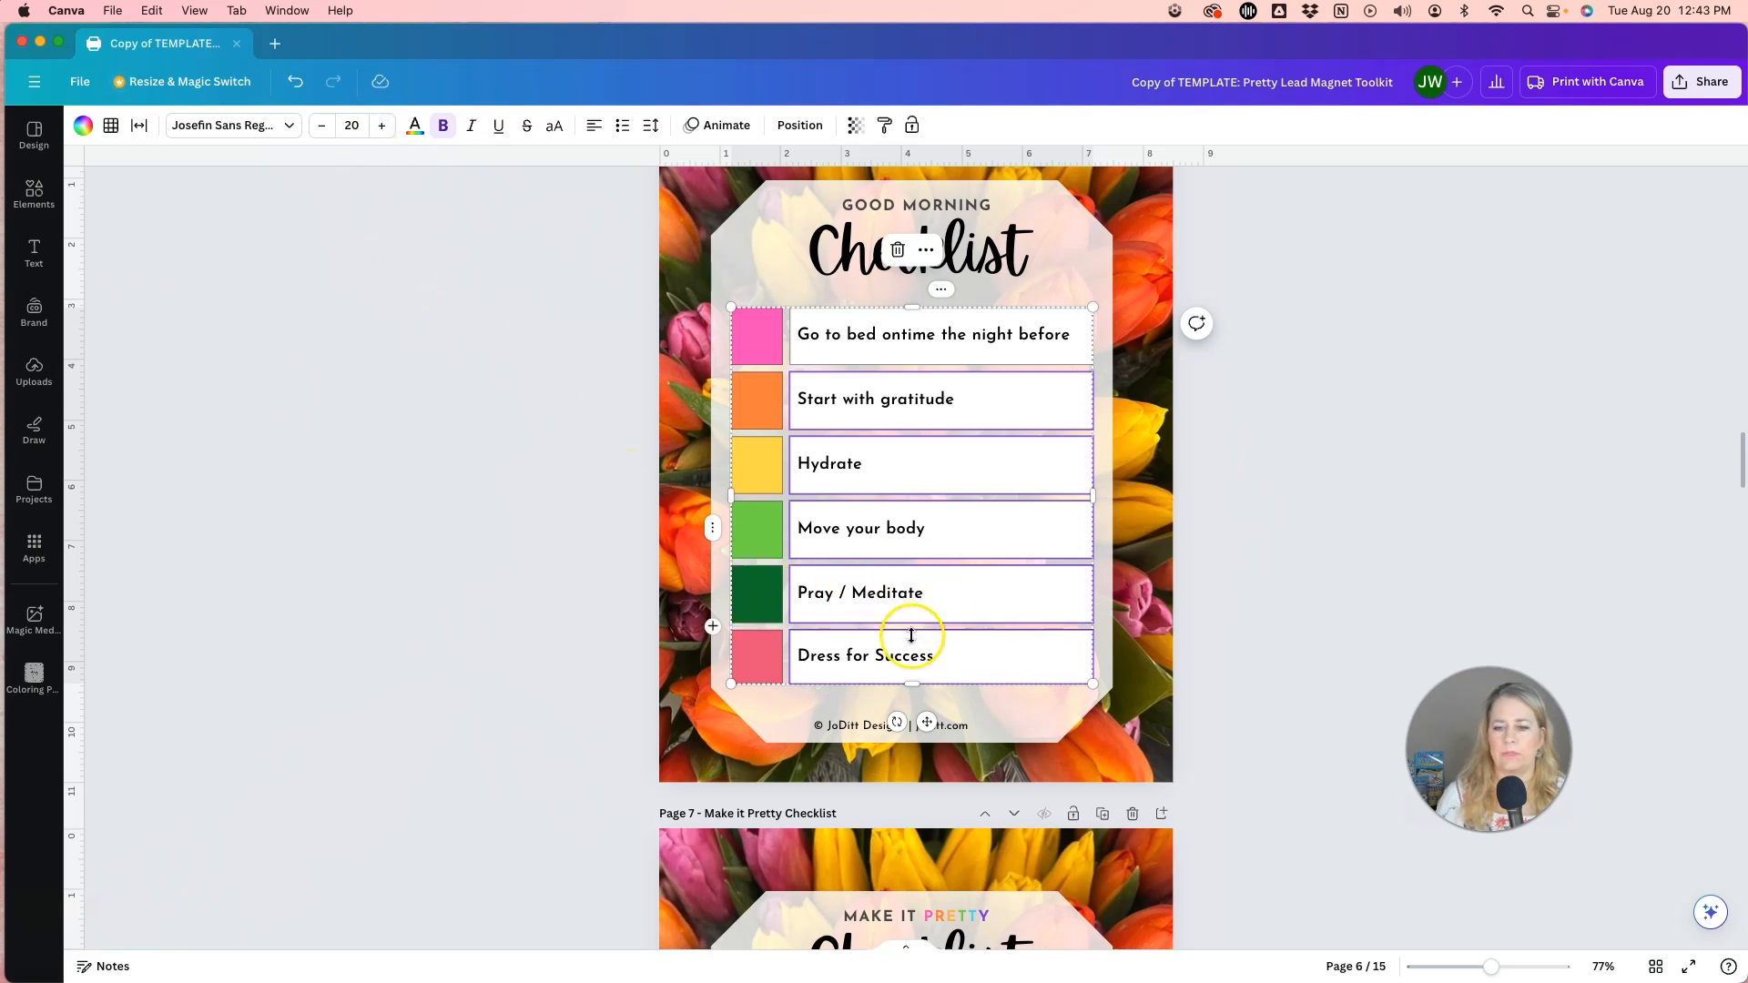
{"action": "left_click", "coordinate": [619, 492]}
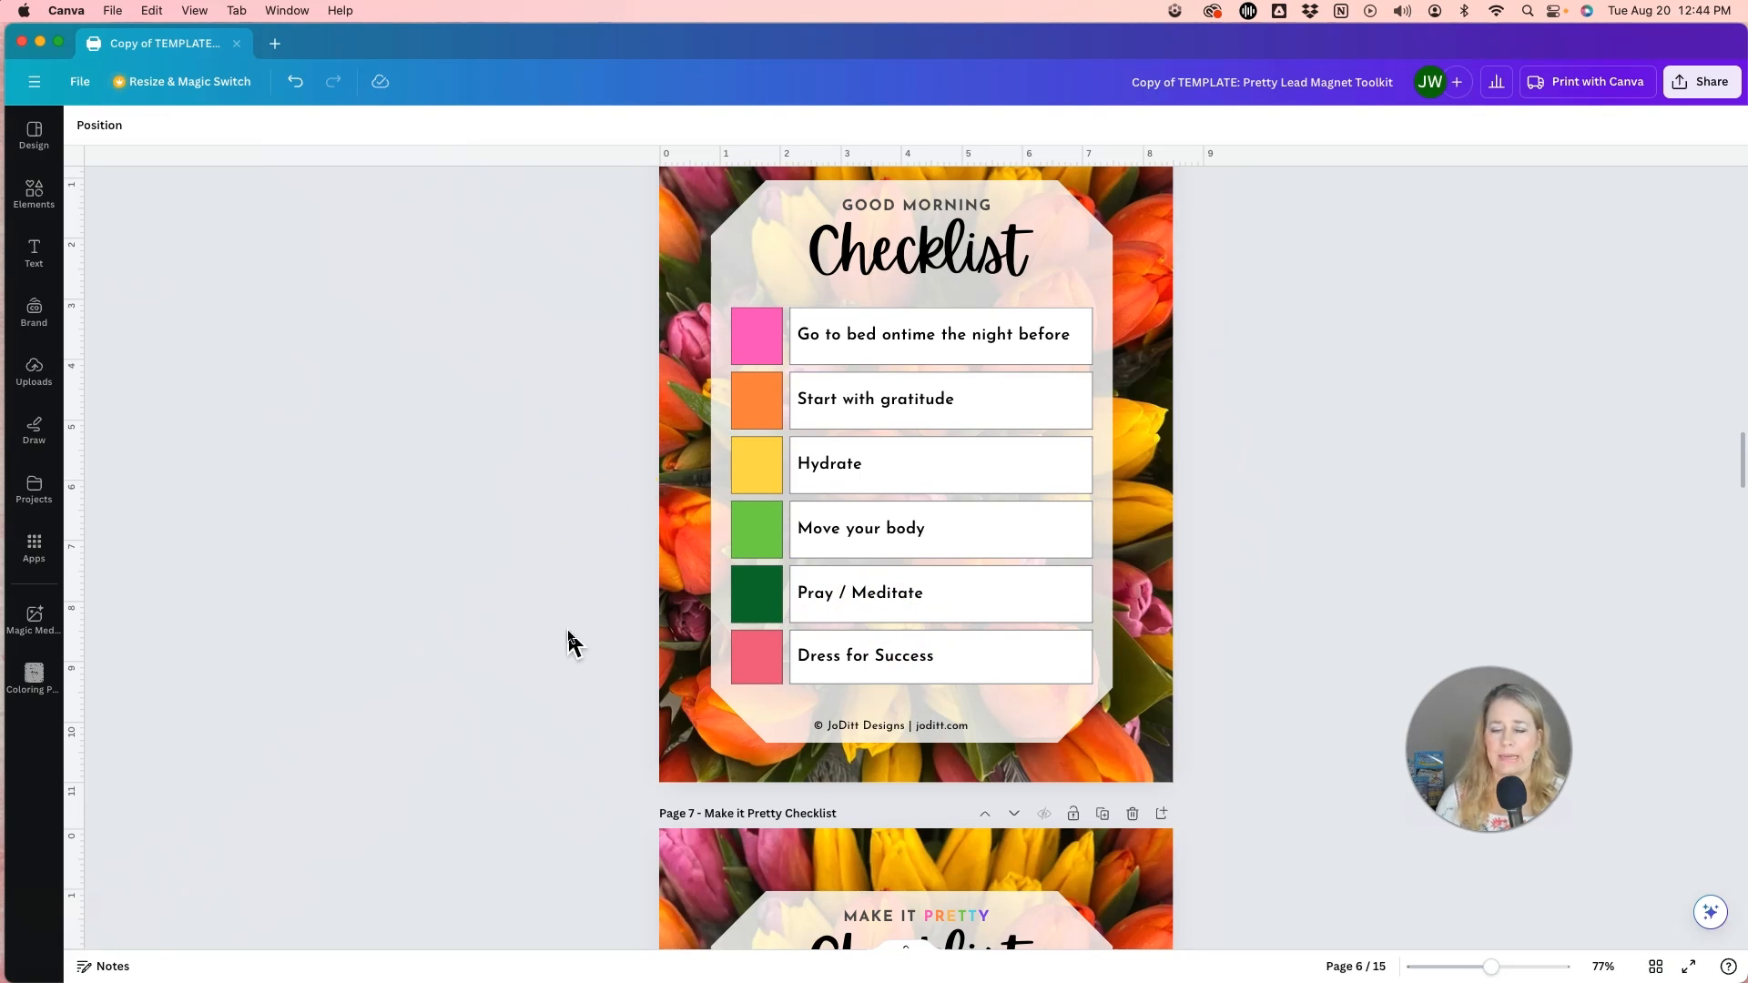
Open the font choices for the Checklist title on page 6 and look through the Elegant category.
{"action": "scroll", "coordinate": [603, 619], "scroll_direction": "up", "scroll_amount": 2}
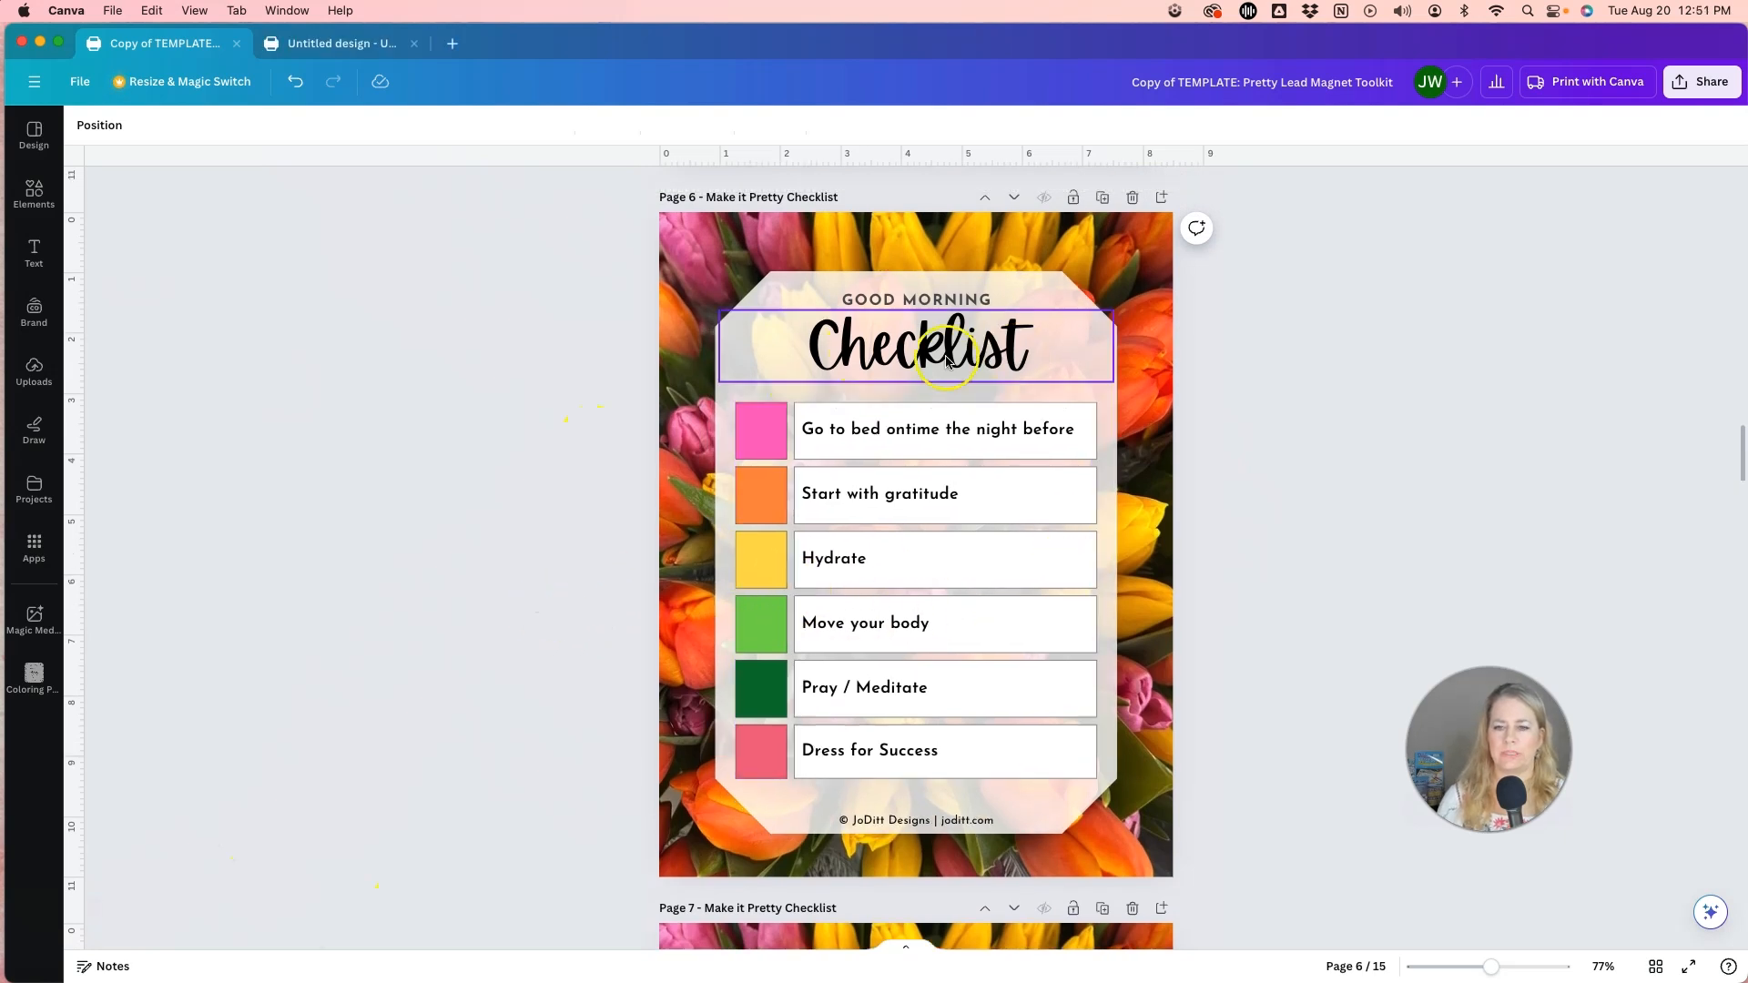
{"action": "left_click", "coordinate": [947, 362]}
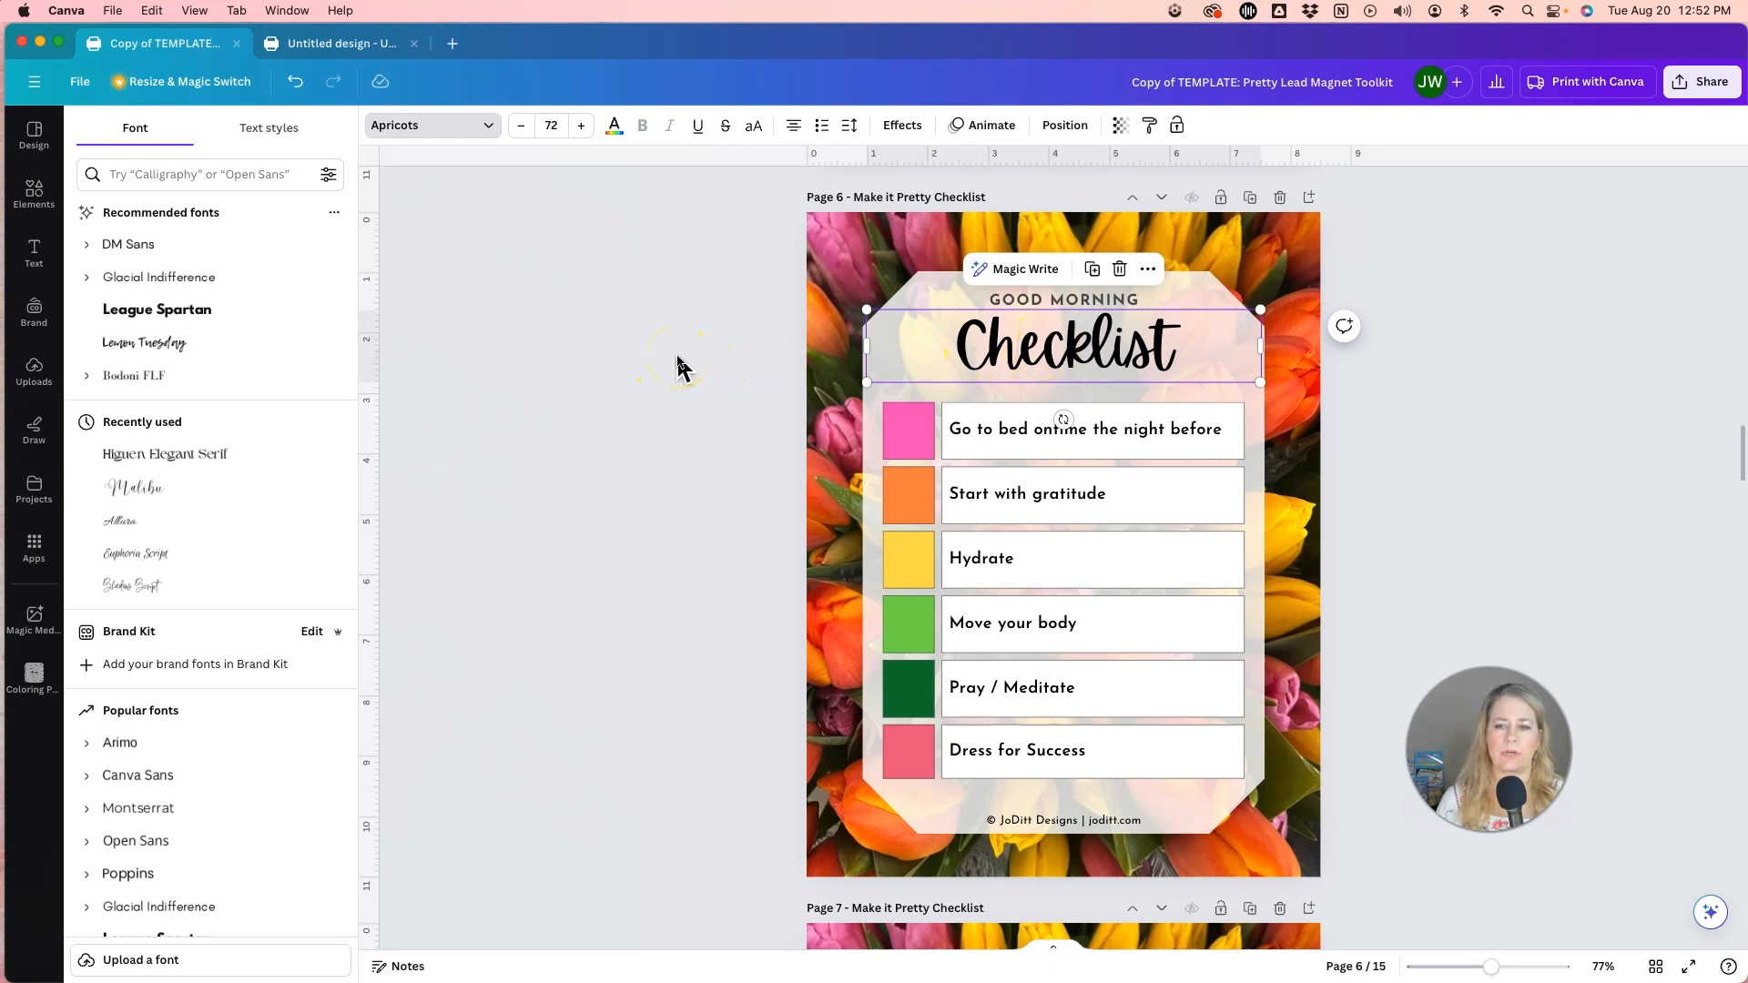
{"action": "left_click", "coordinate": [183, 178]}
{"action": "left_click", "coordinate": [183, 180]}
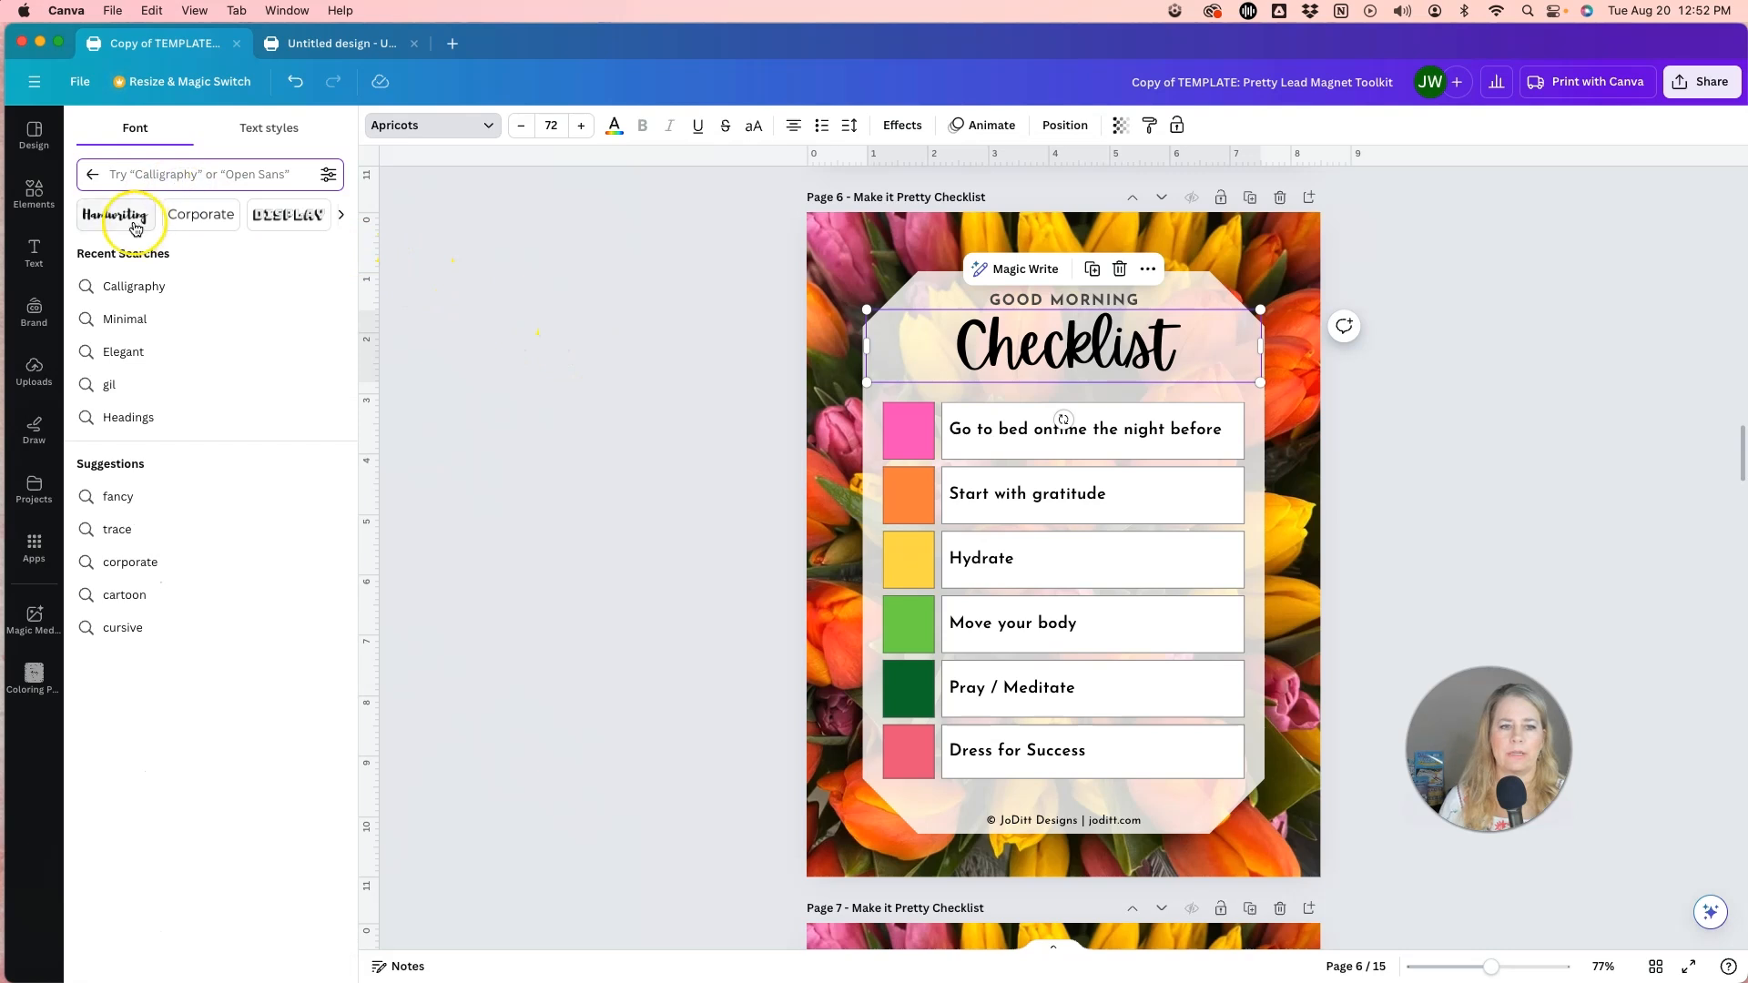
{"action": "scroll", "coordinate": [195, 216], "scroll_direction": "right", "scroll_amount": 2}
{"action": "scroll", "coordinate": [195, 216], "scroll_direction": "right", "scroll_amount": 5}
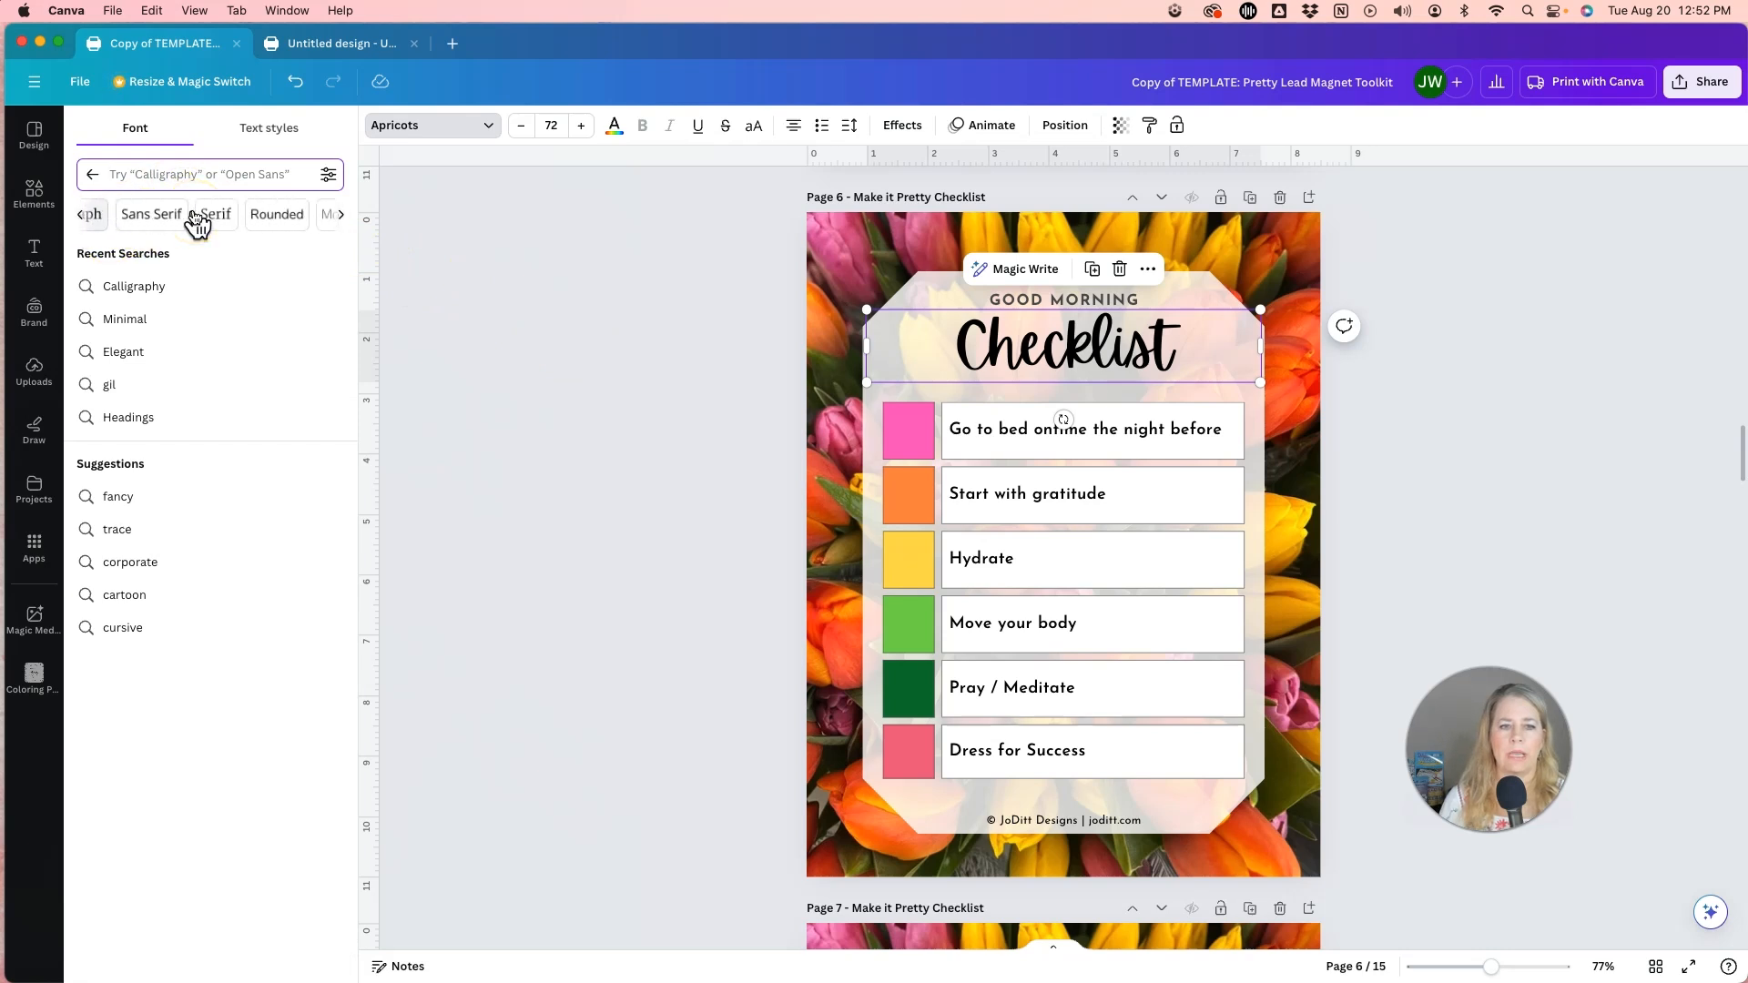
{"action": "scroll", "coordinate": [195, 218], "scroll_direction": "right", "scroll_amount": 3}
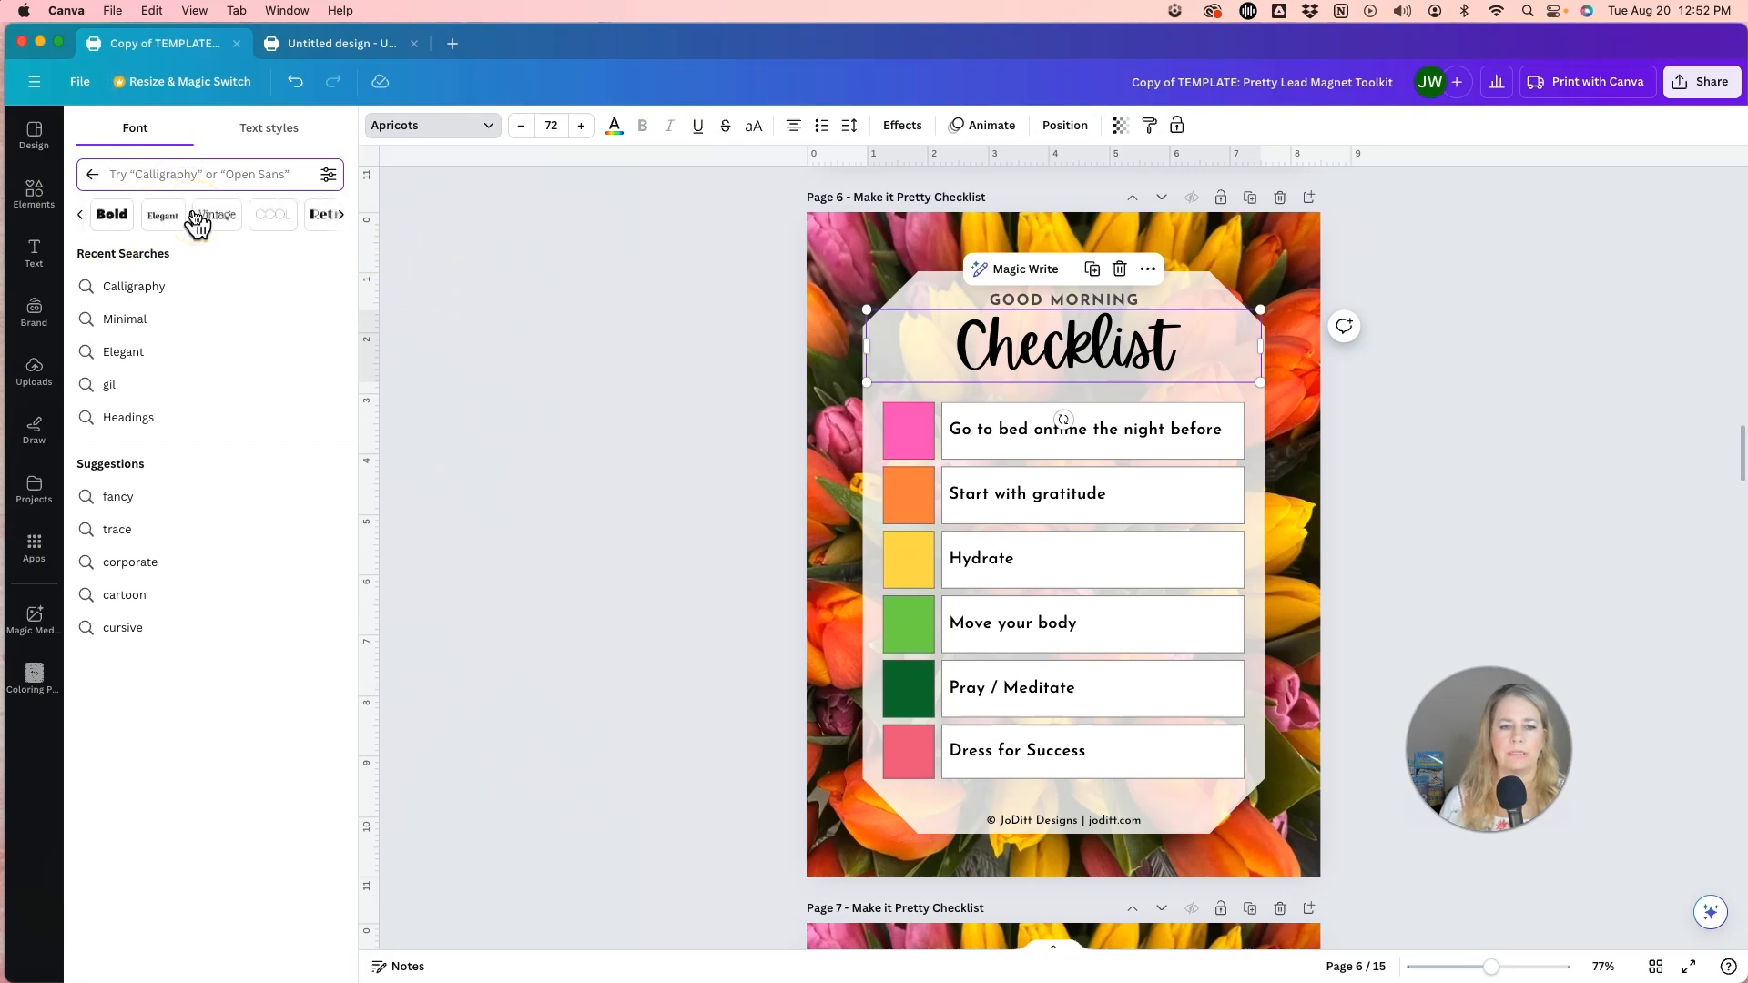
{"action": "left_click", "coordinate": [163, 216]}
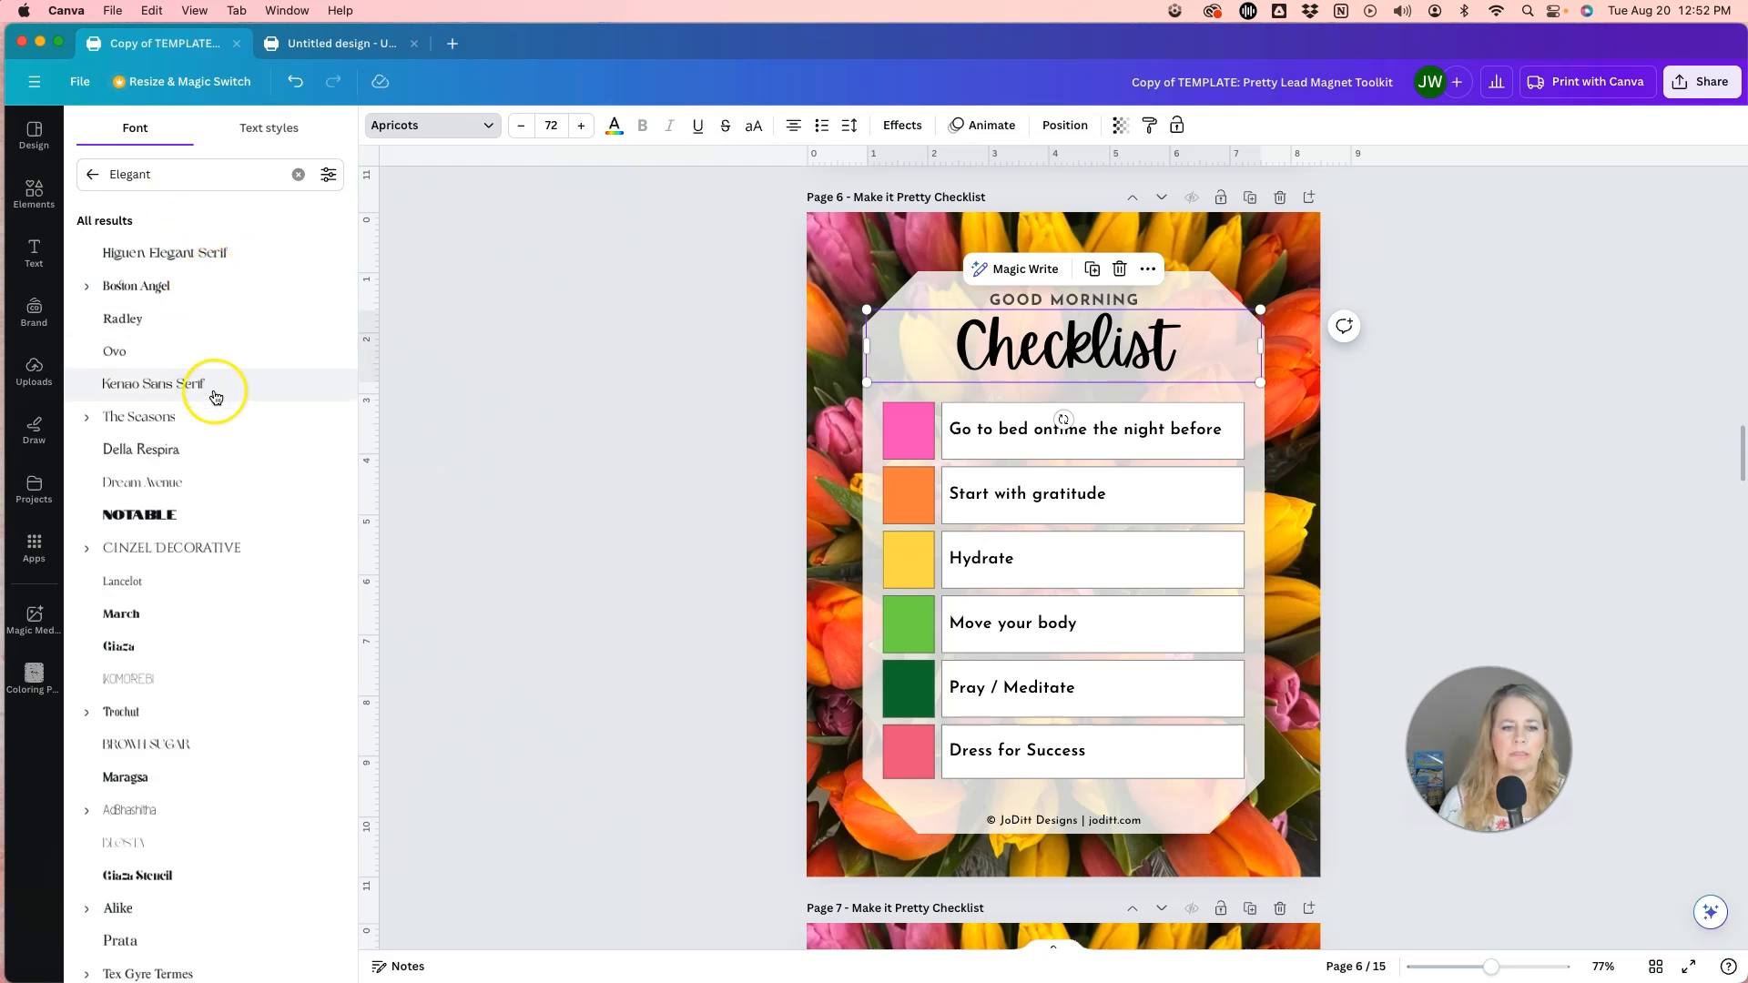
{"action": "scroll", "coordinate": [218, 419], "scroll_direction": "down", "scroll_amount": 5}
{"action": "scroll", "coordinate": [219, 423], "scroll_direction": "down", "scroll_amount": 5}
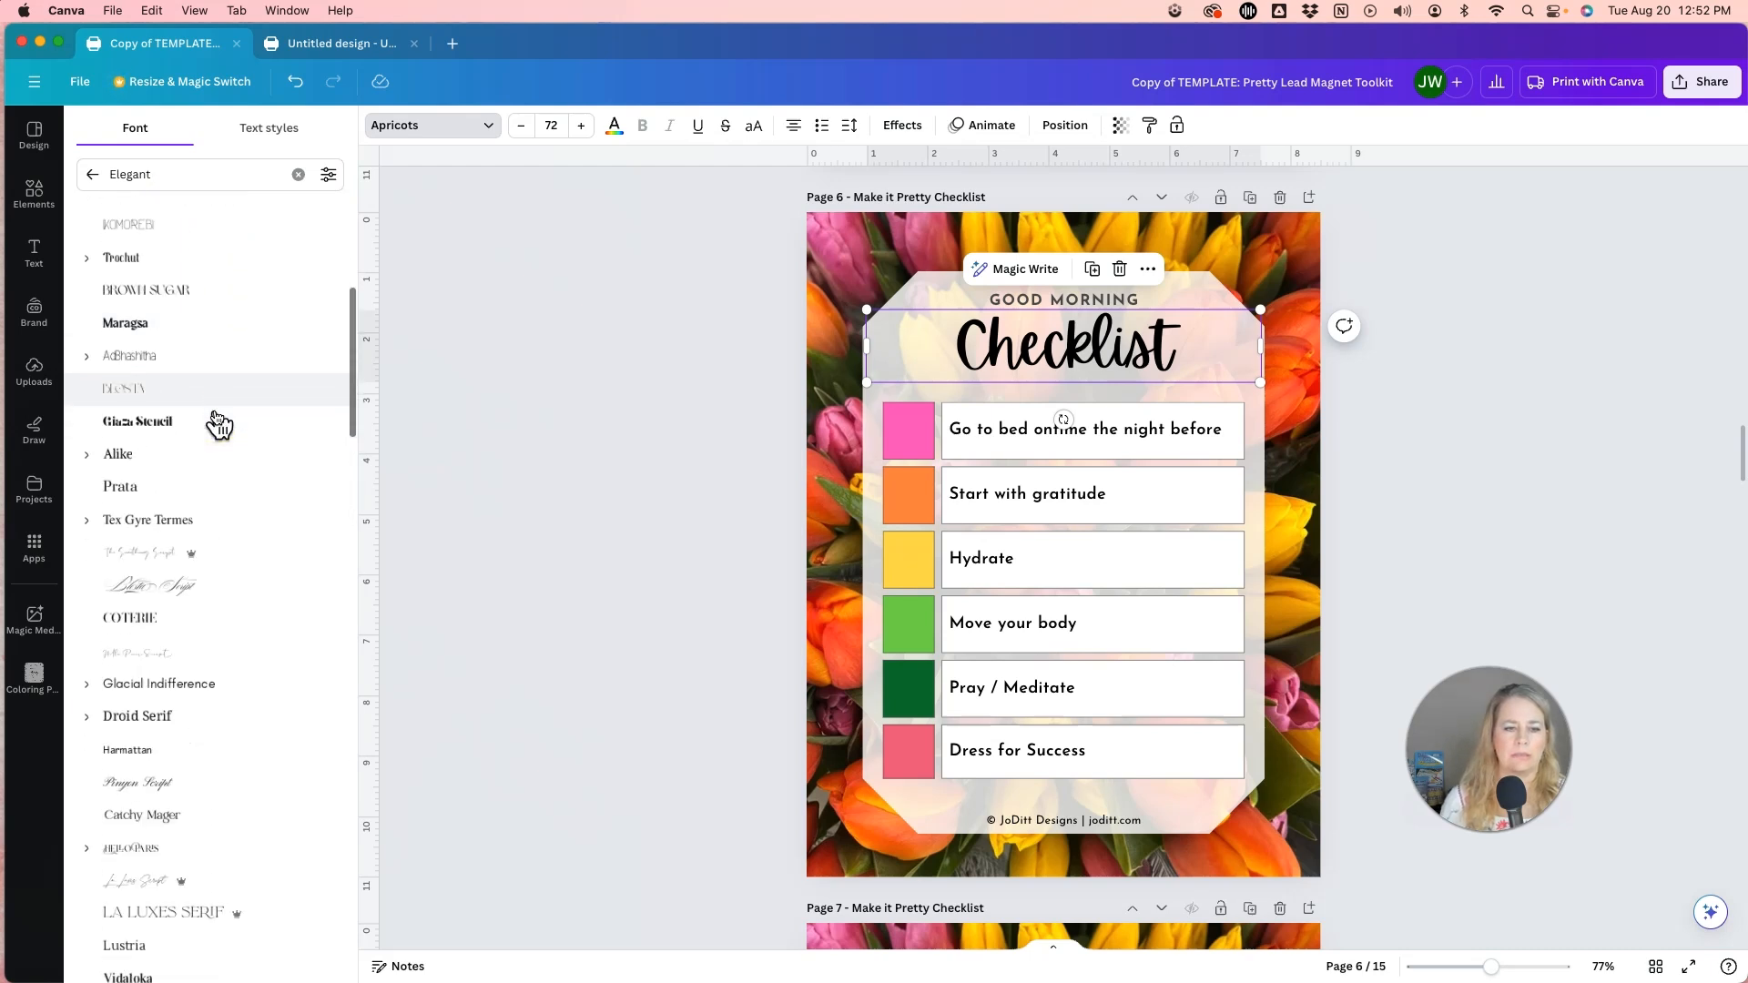
{"action": "scroll", "coordinate": [218, 423], "scroll_direction": "down", "scroll_amount": 3}
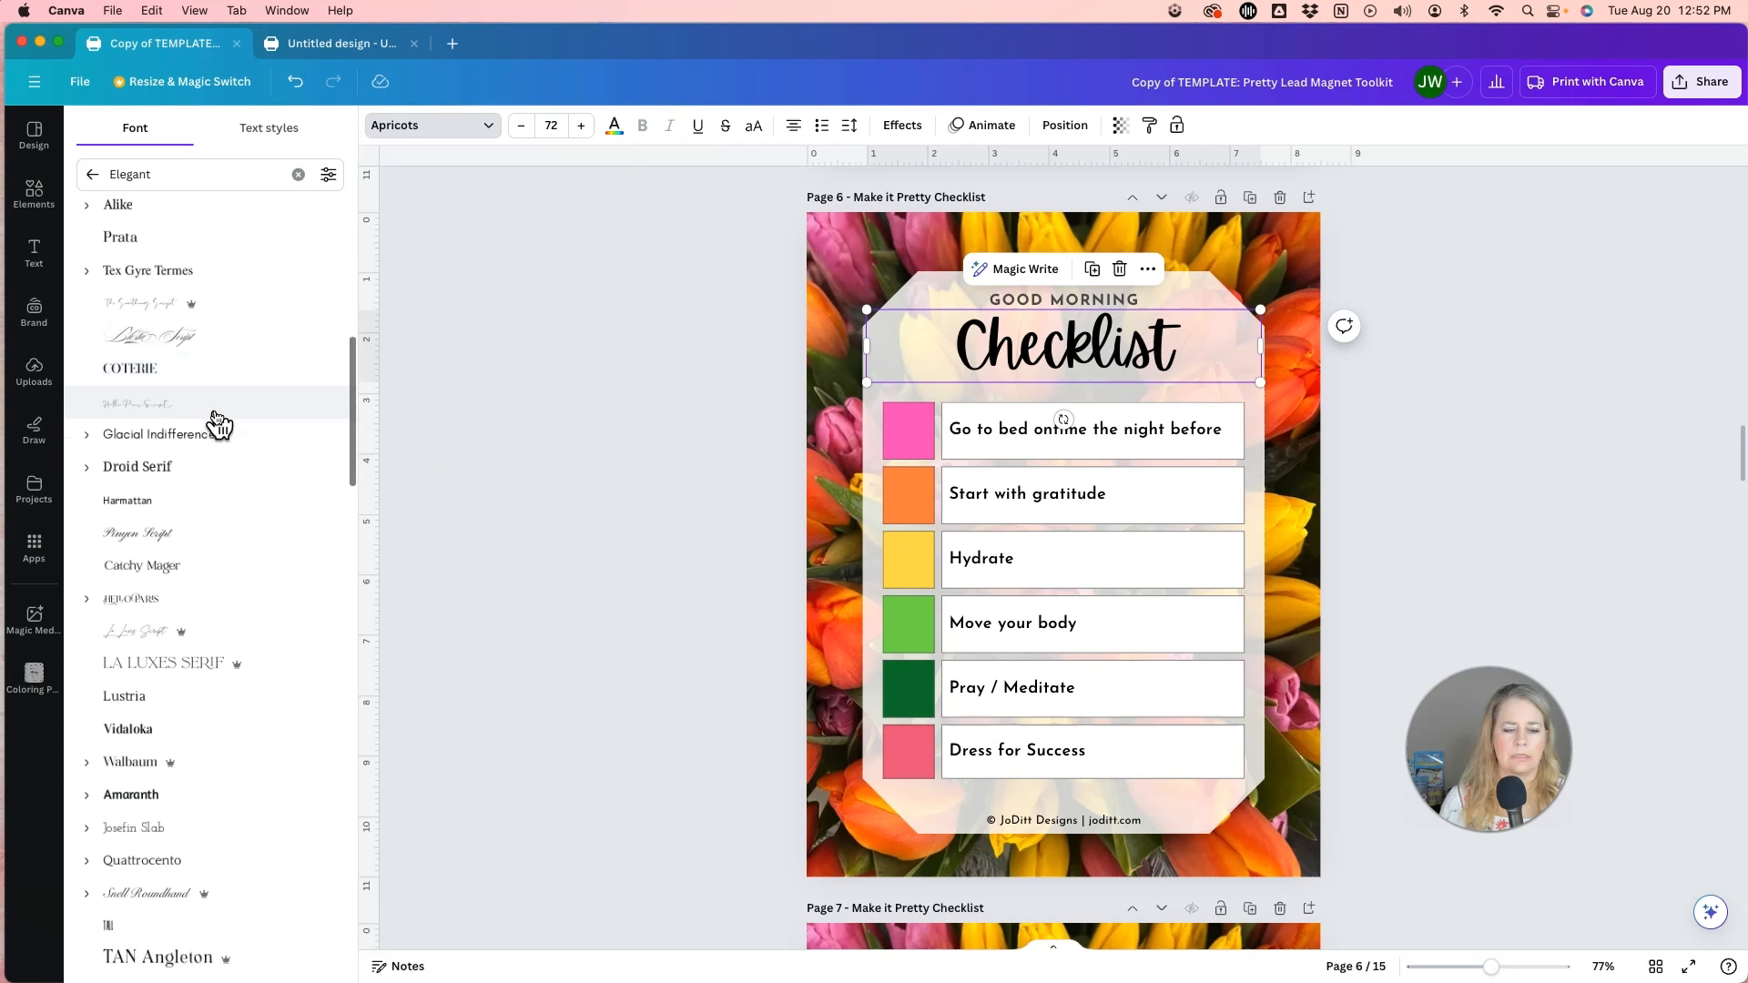
{"action": "scroll", "coordinate": [218, 423], "scroll_direction": "up", "scroll_amount": 13}
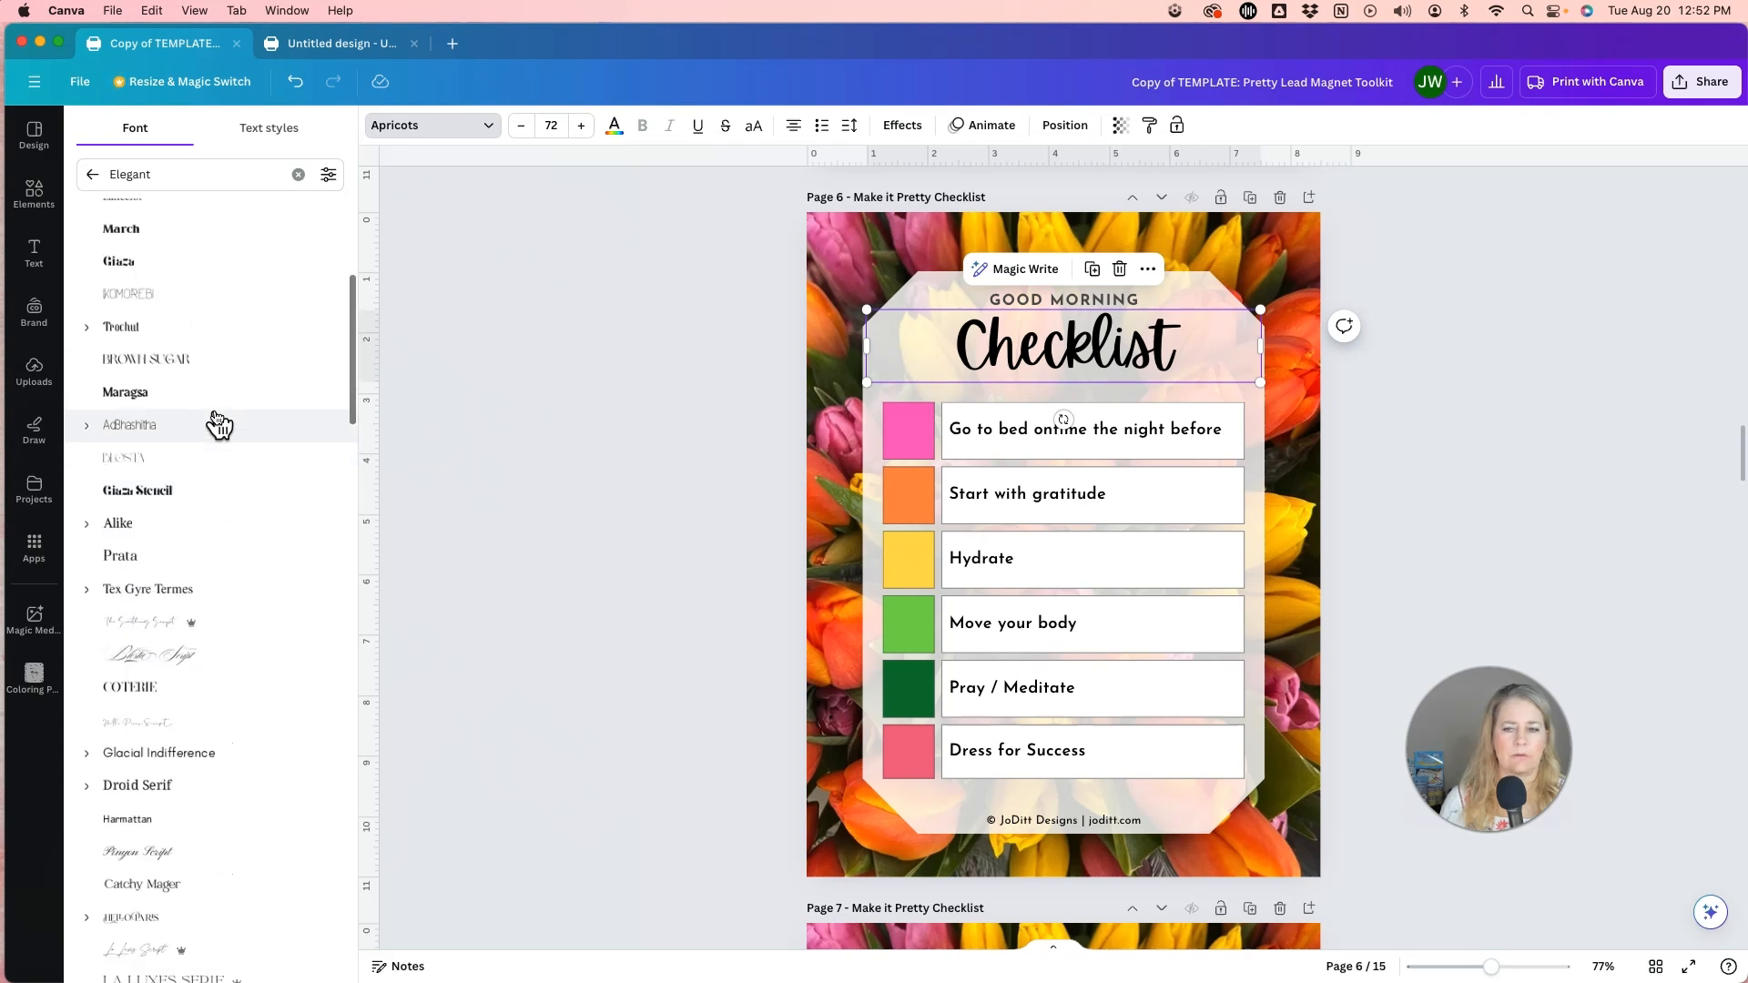
Set the Checklist title on page 6 to the Malibu font from the Calligraphy category.
{"action": "left_click", "coordinate": [297, 173]}
{"action": "scroll", "coordinate": [215, 222], "scroll_direction": "right", "scroll_amount": 5}
{"action": "scroll", "coordinate": [215, 223], "scroll_direction": "right", "scroll_amount": 5}
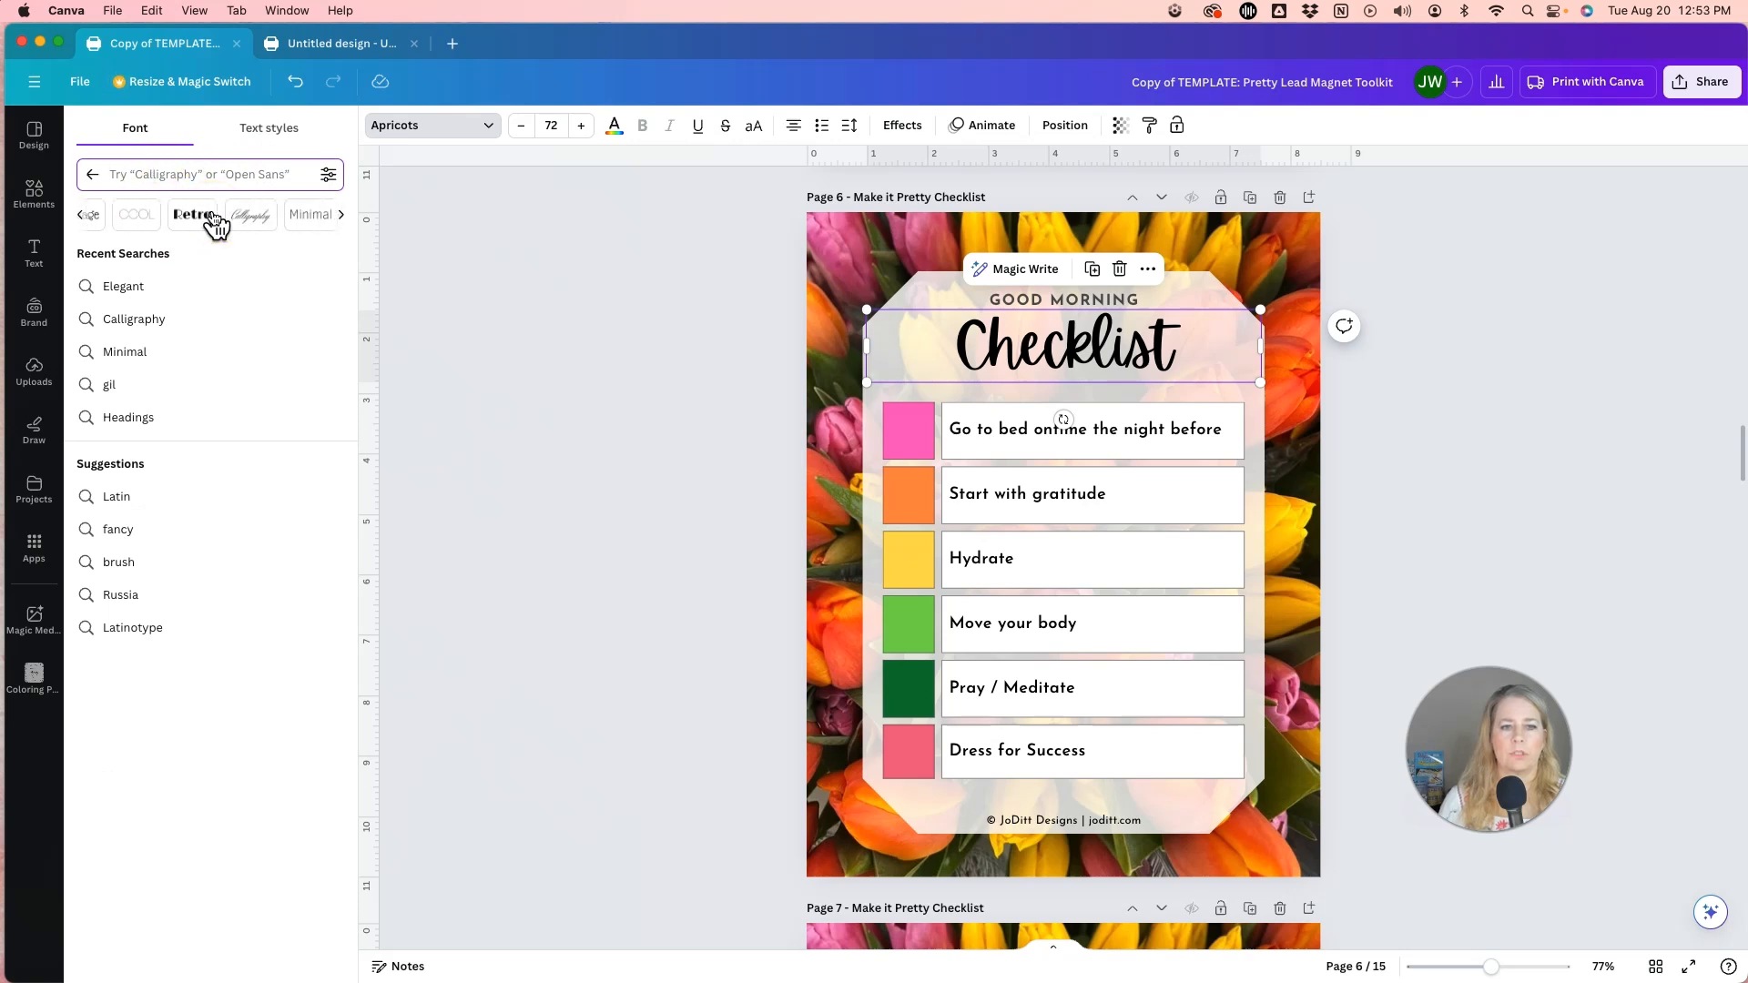
{"action": "left_click", "coordinate": [201, 222]}
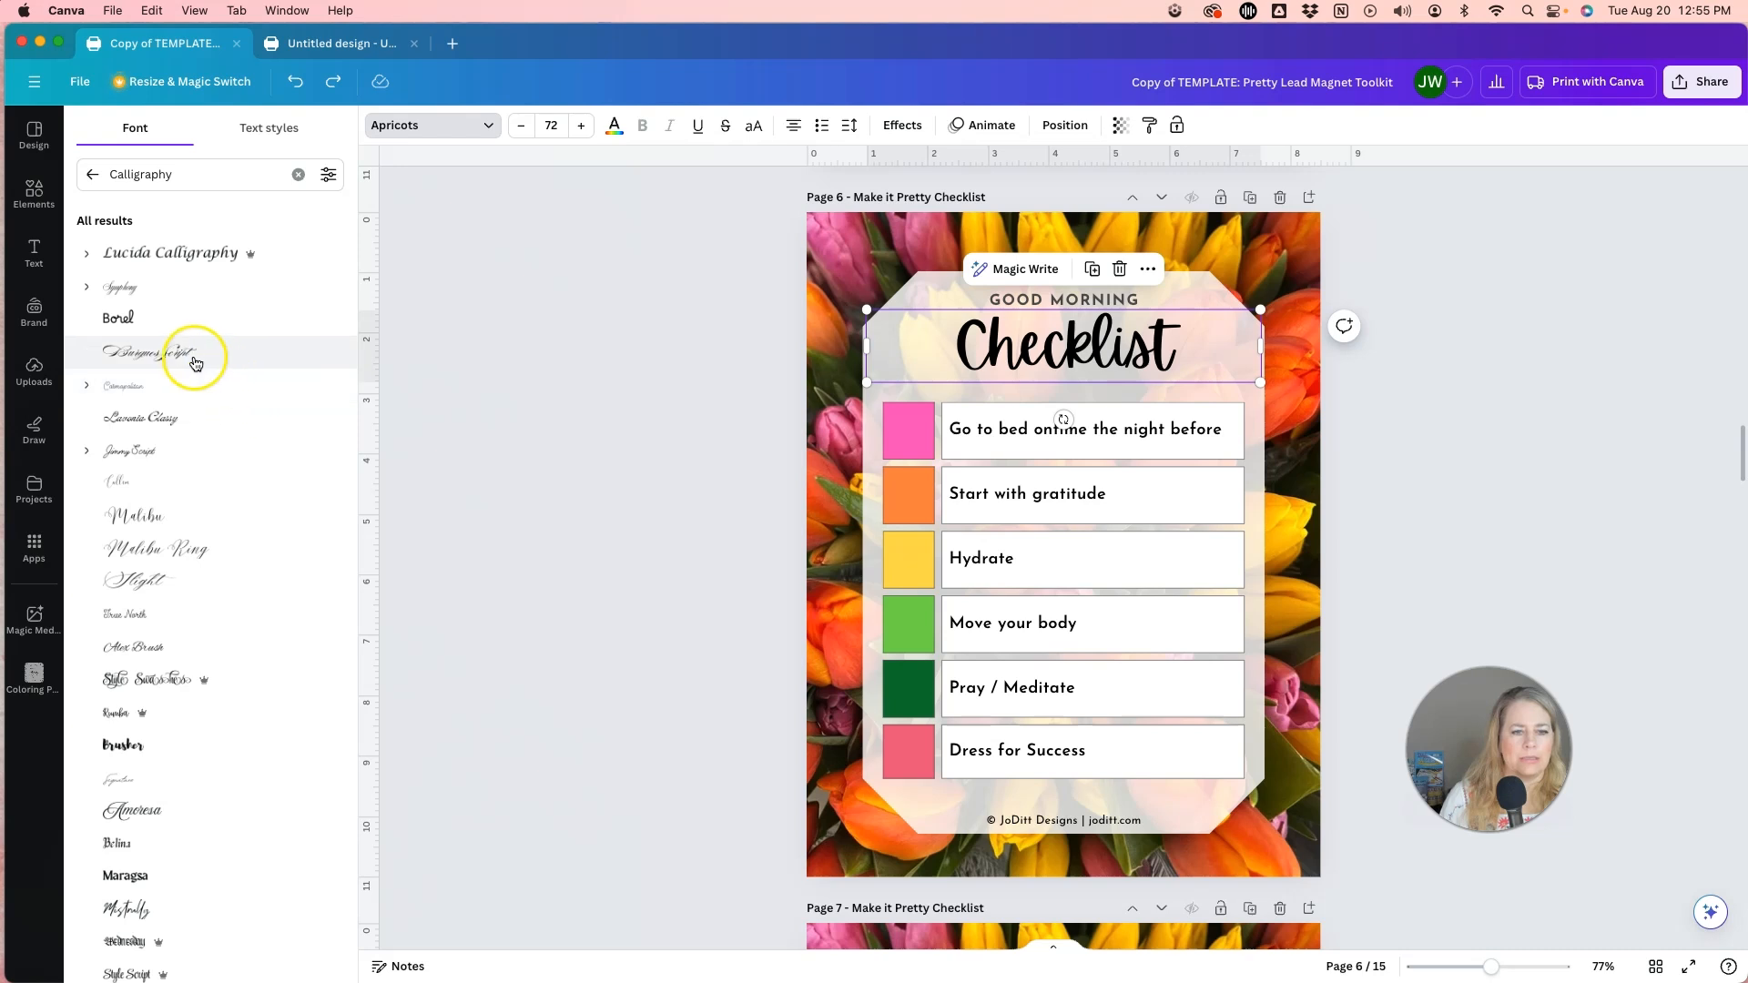
{"action": "scroll", "coordinate": [241, 378], "scroll_direction": "down", "scroll_amount": 3}
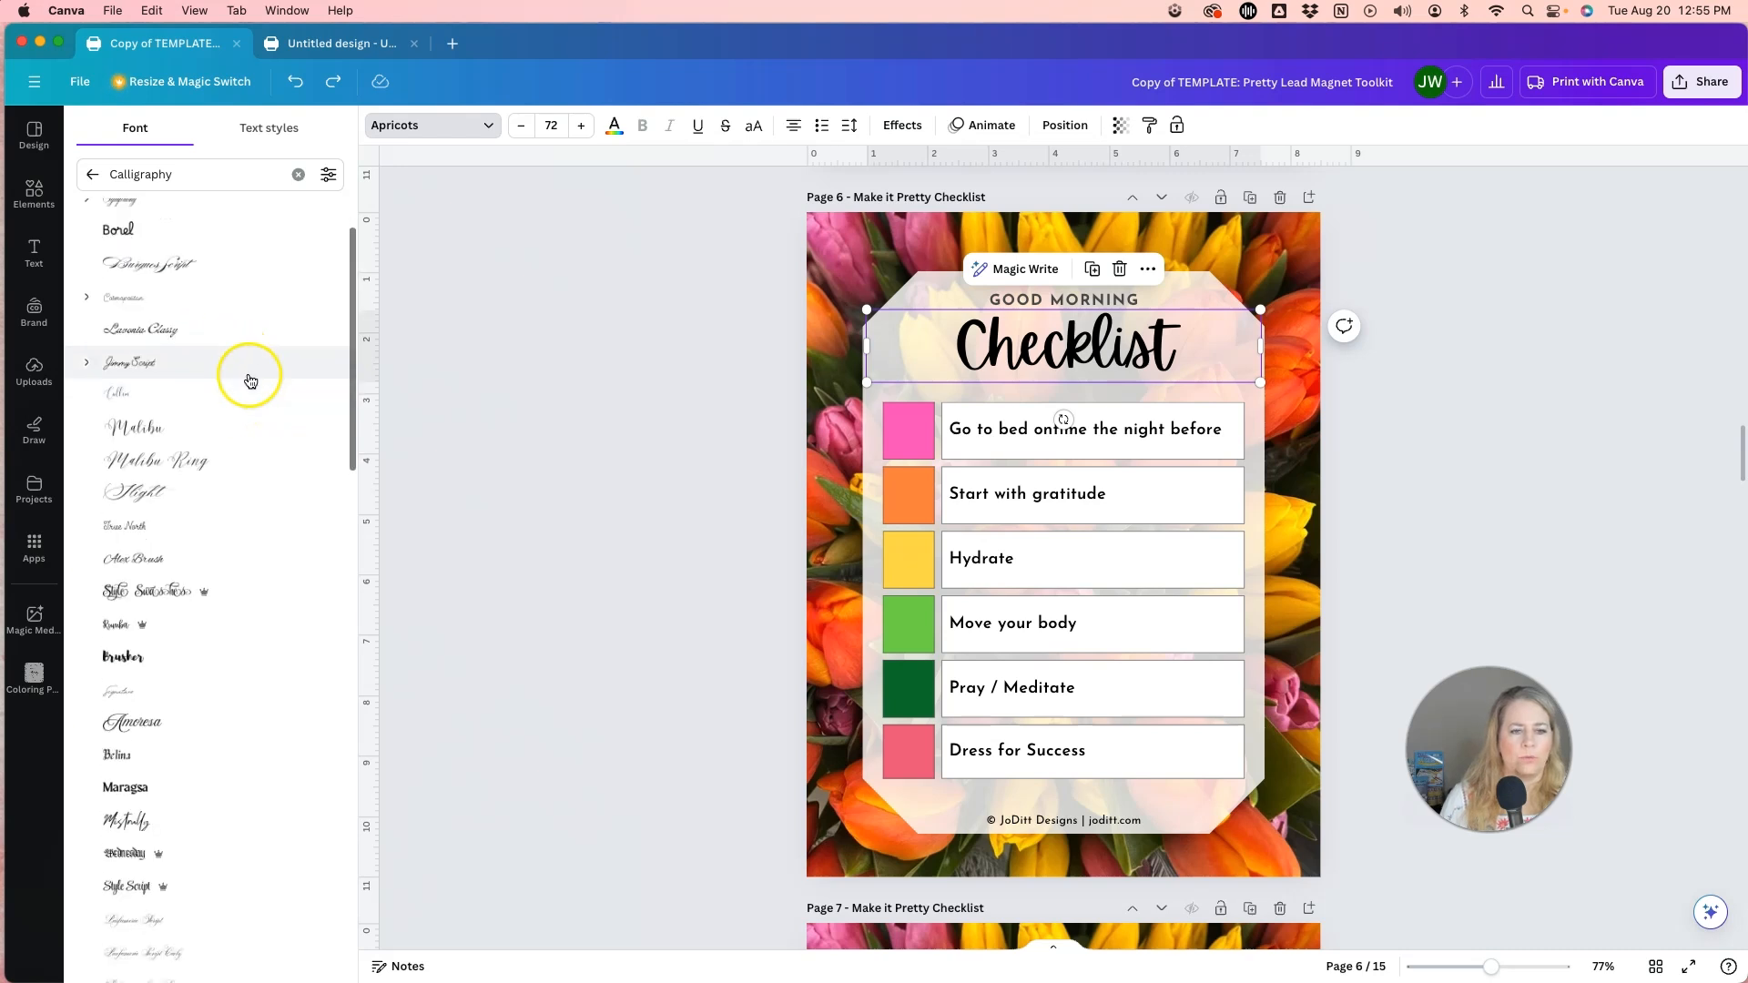
{"action": "left_click", "coordinate": [130, 406]}
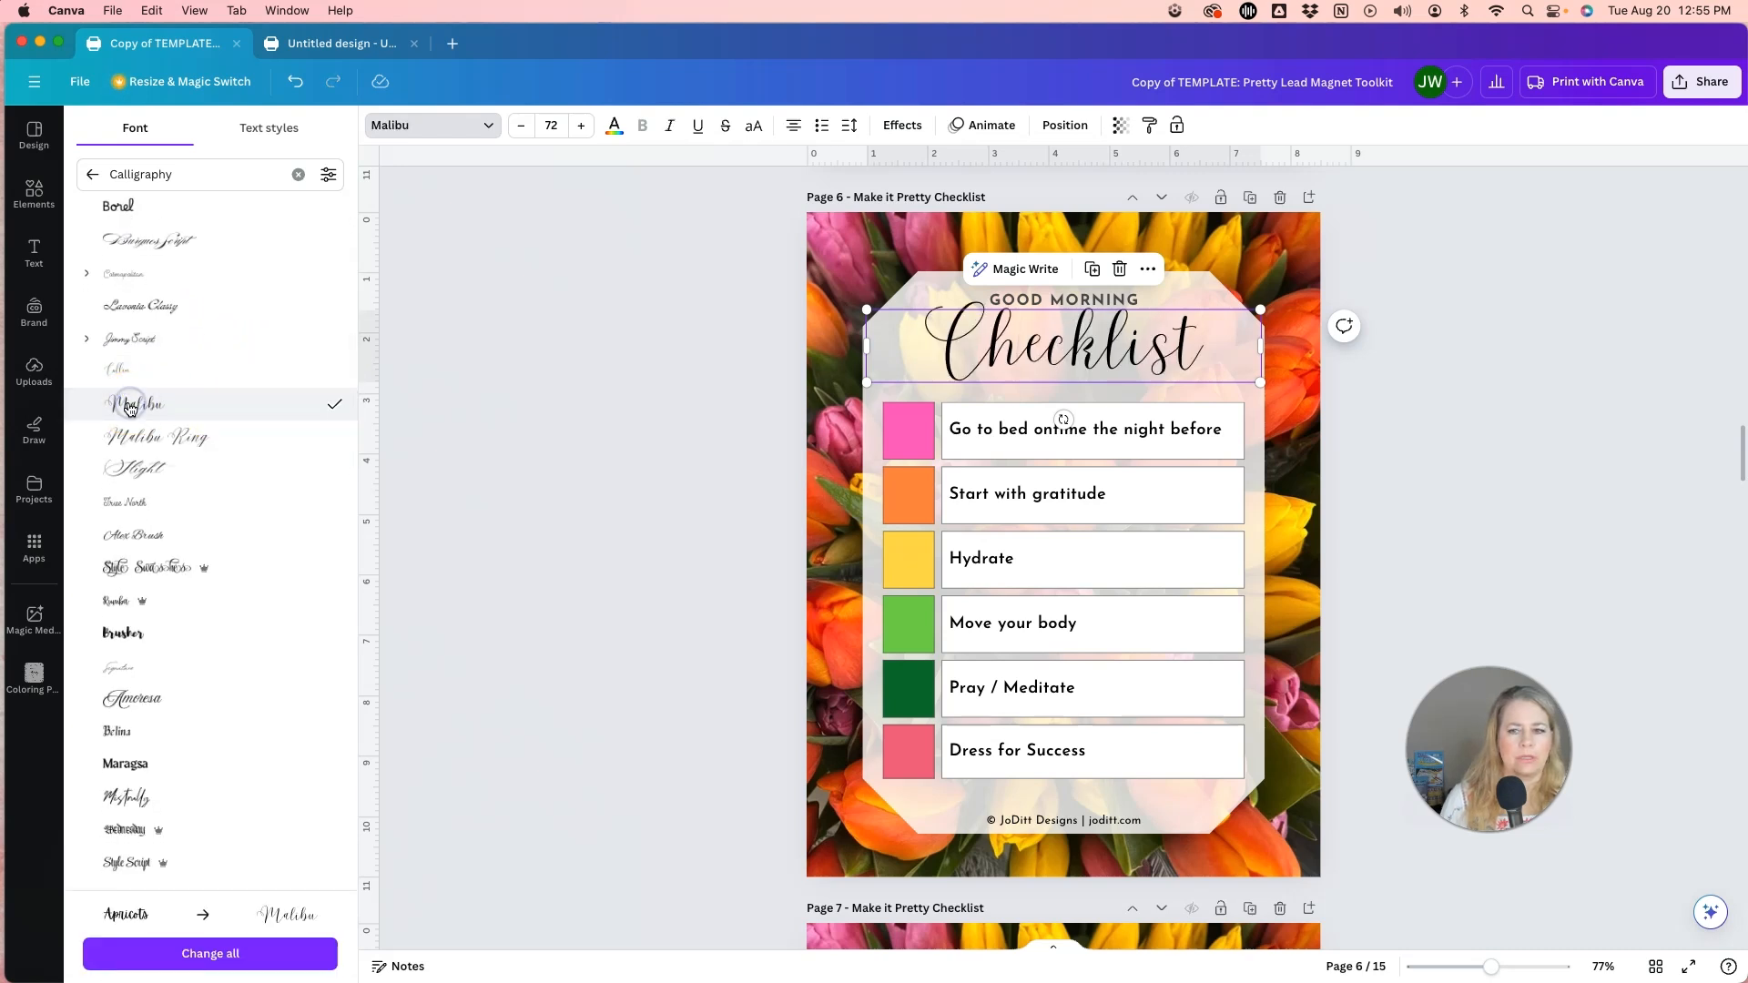
{"action": "left_click", "coordinate": [651, 409]}
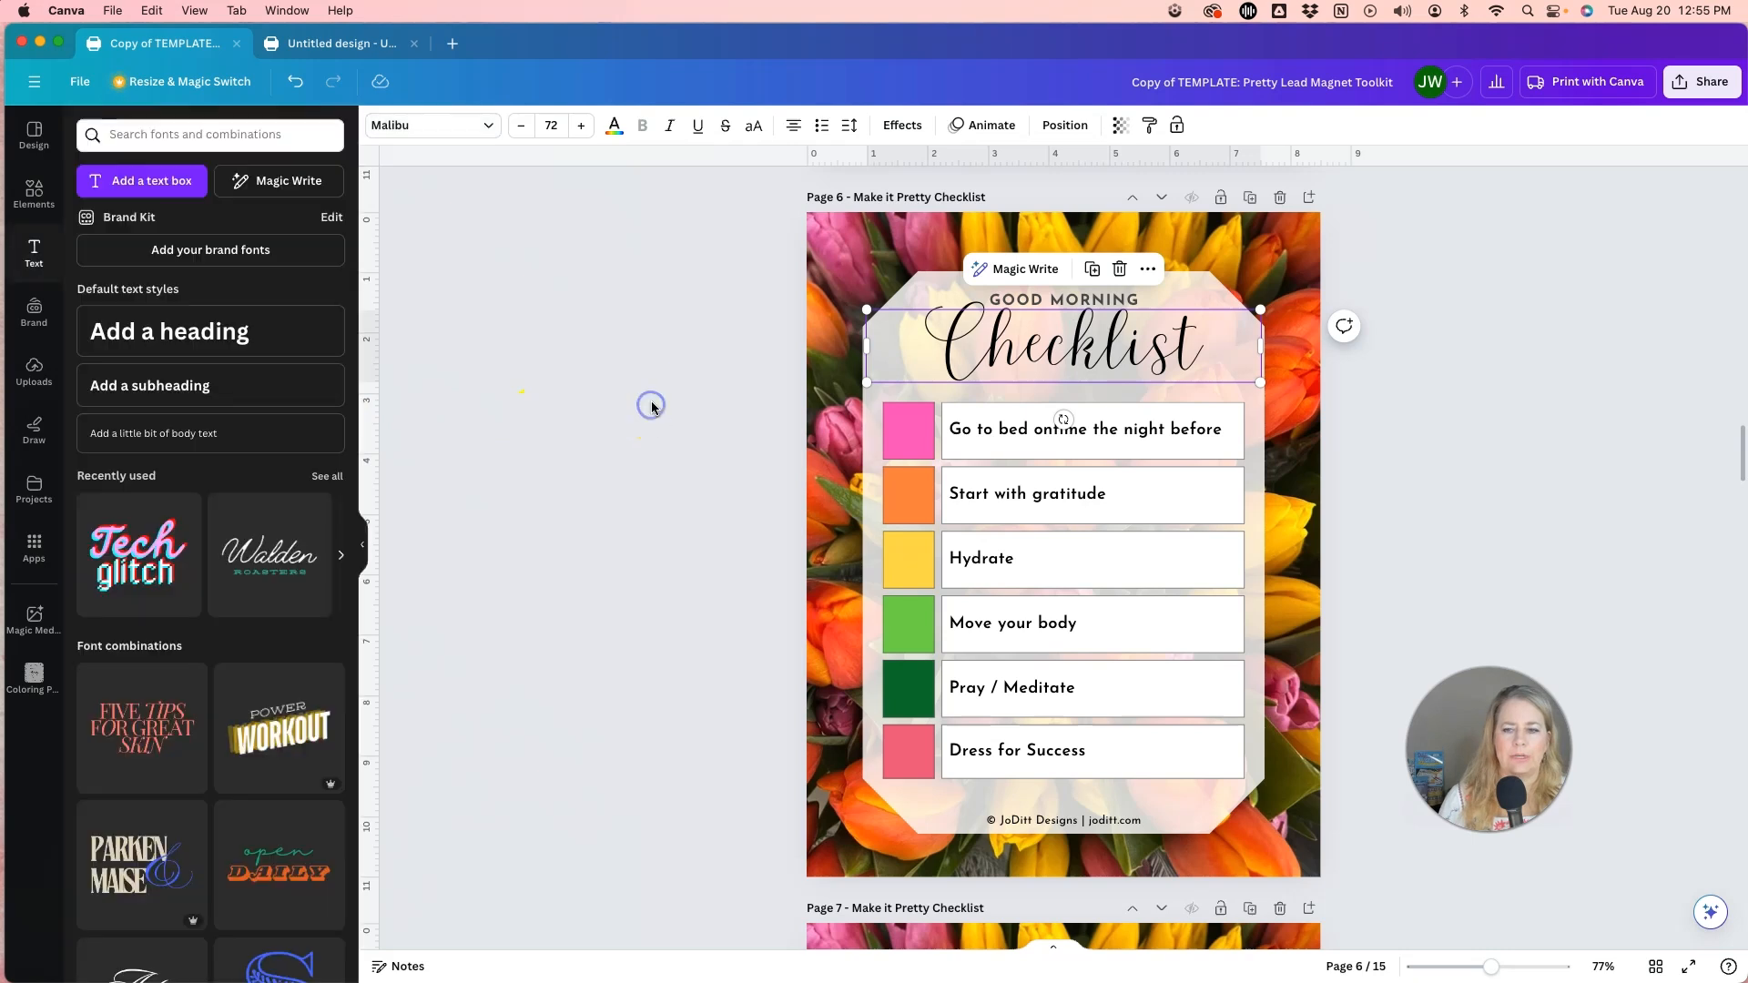
Try Boston Angel from the Elegant fonts on the GOOD MORNING heading, settling on Higuen Elegant Serif.
{"action": "left_click", "coordinate": [1108, 302]}
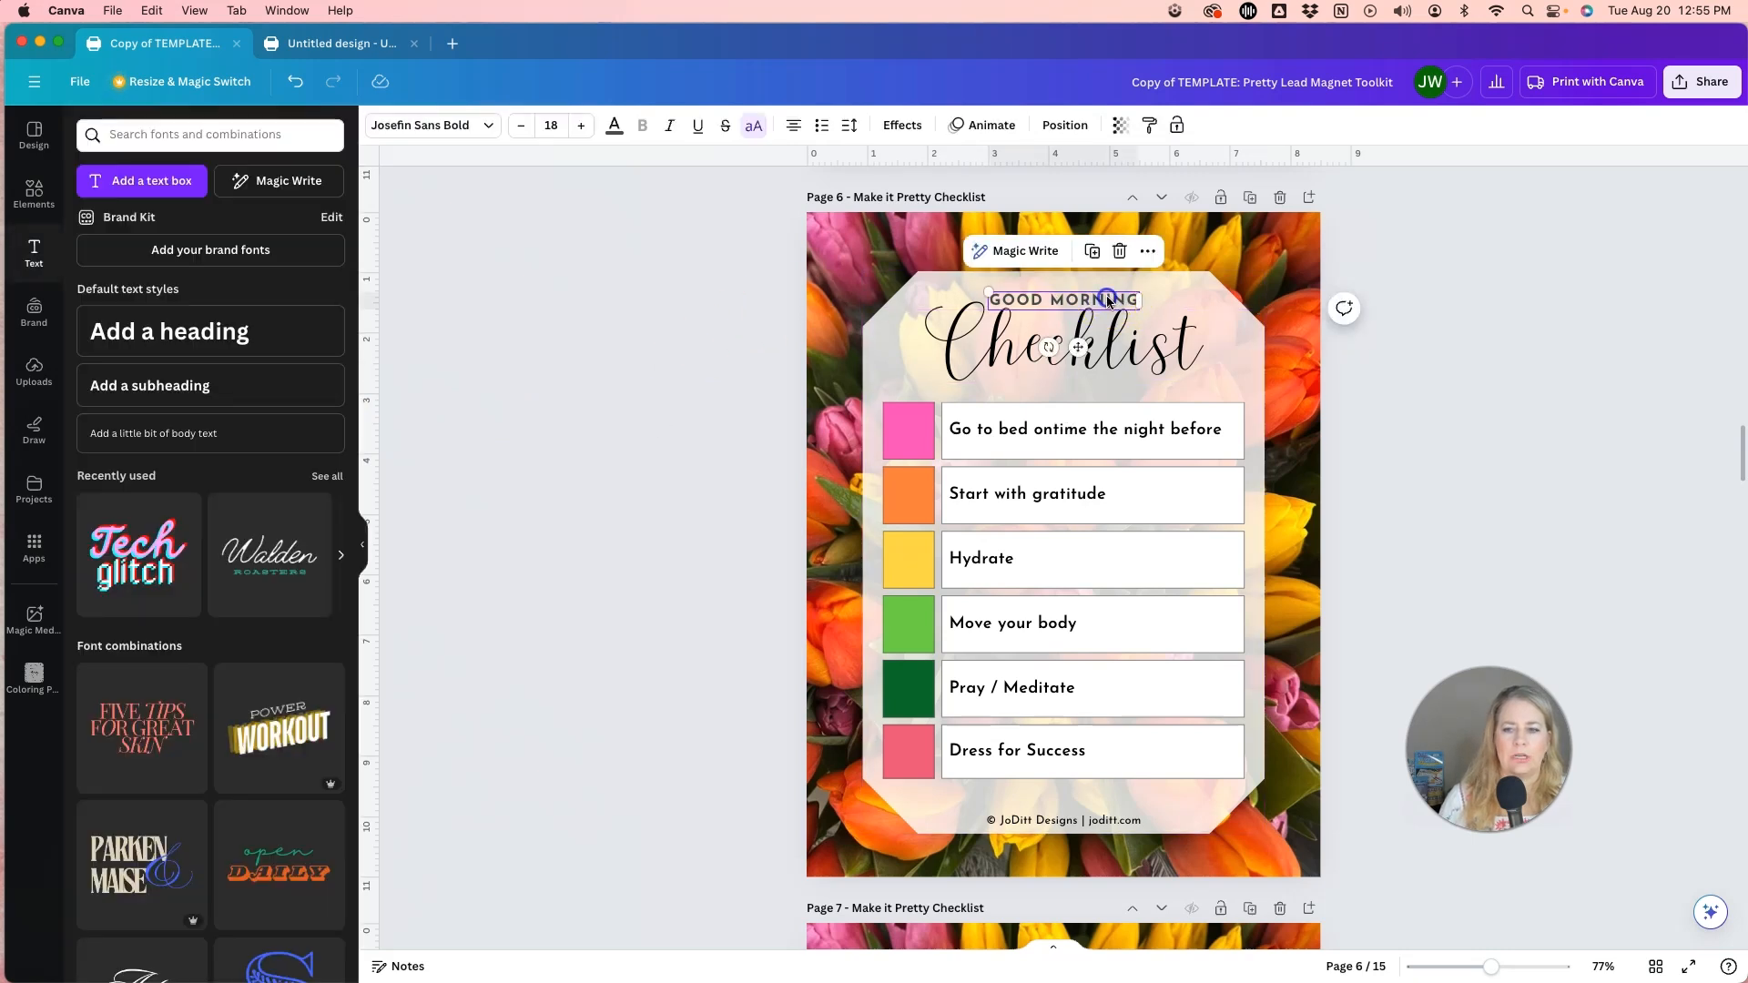
{"action": "left_click", "coordinate": [491, 127]}
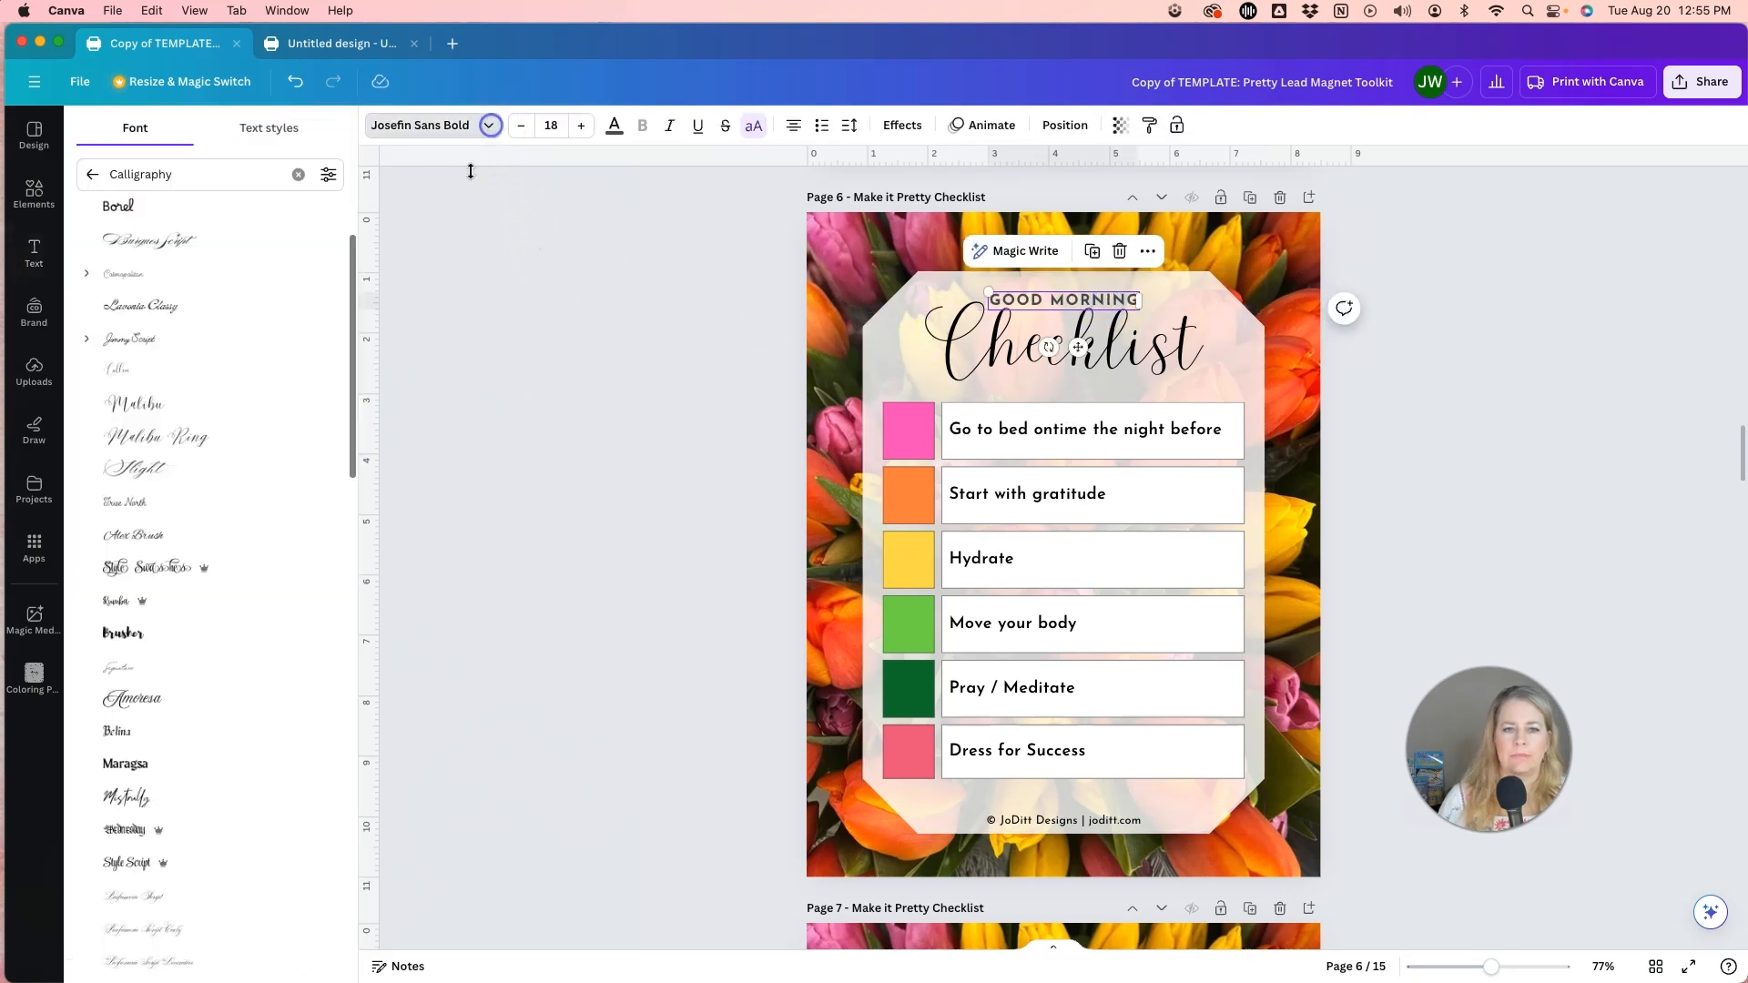
{"action": "left_click", "coordinate": [298, 174]}
{"action": "scroll", "coordinate": [177, 227], "scroll_direction": "right", "scroll_amount": 10}
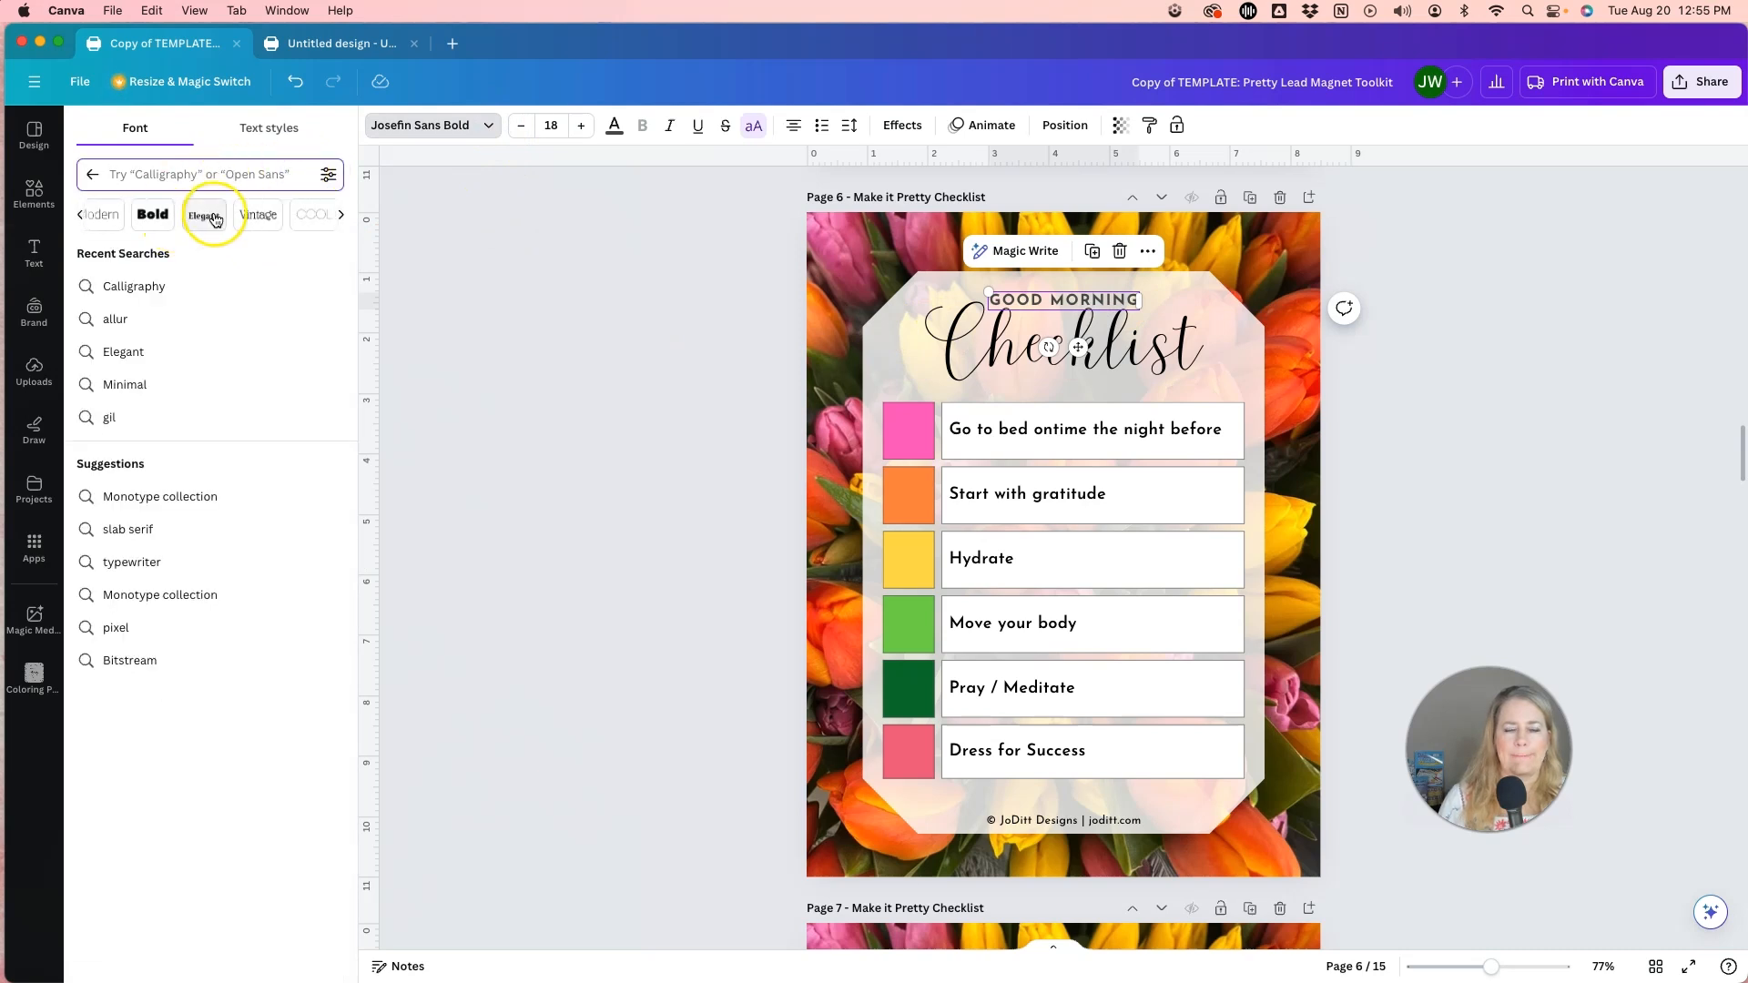
{"action": "left_click", "coordinate": [206, 216]}
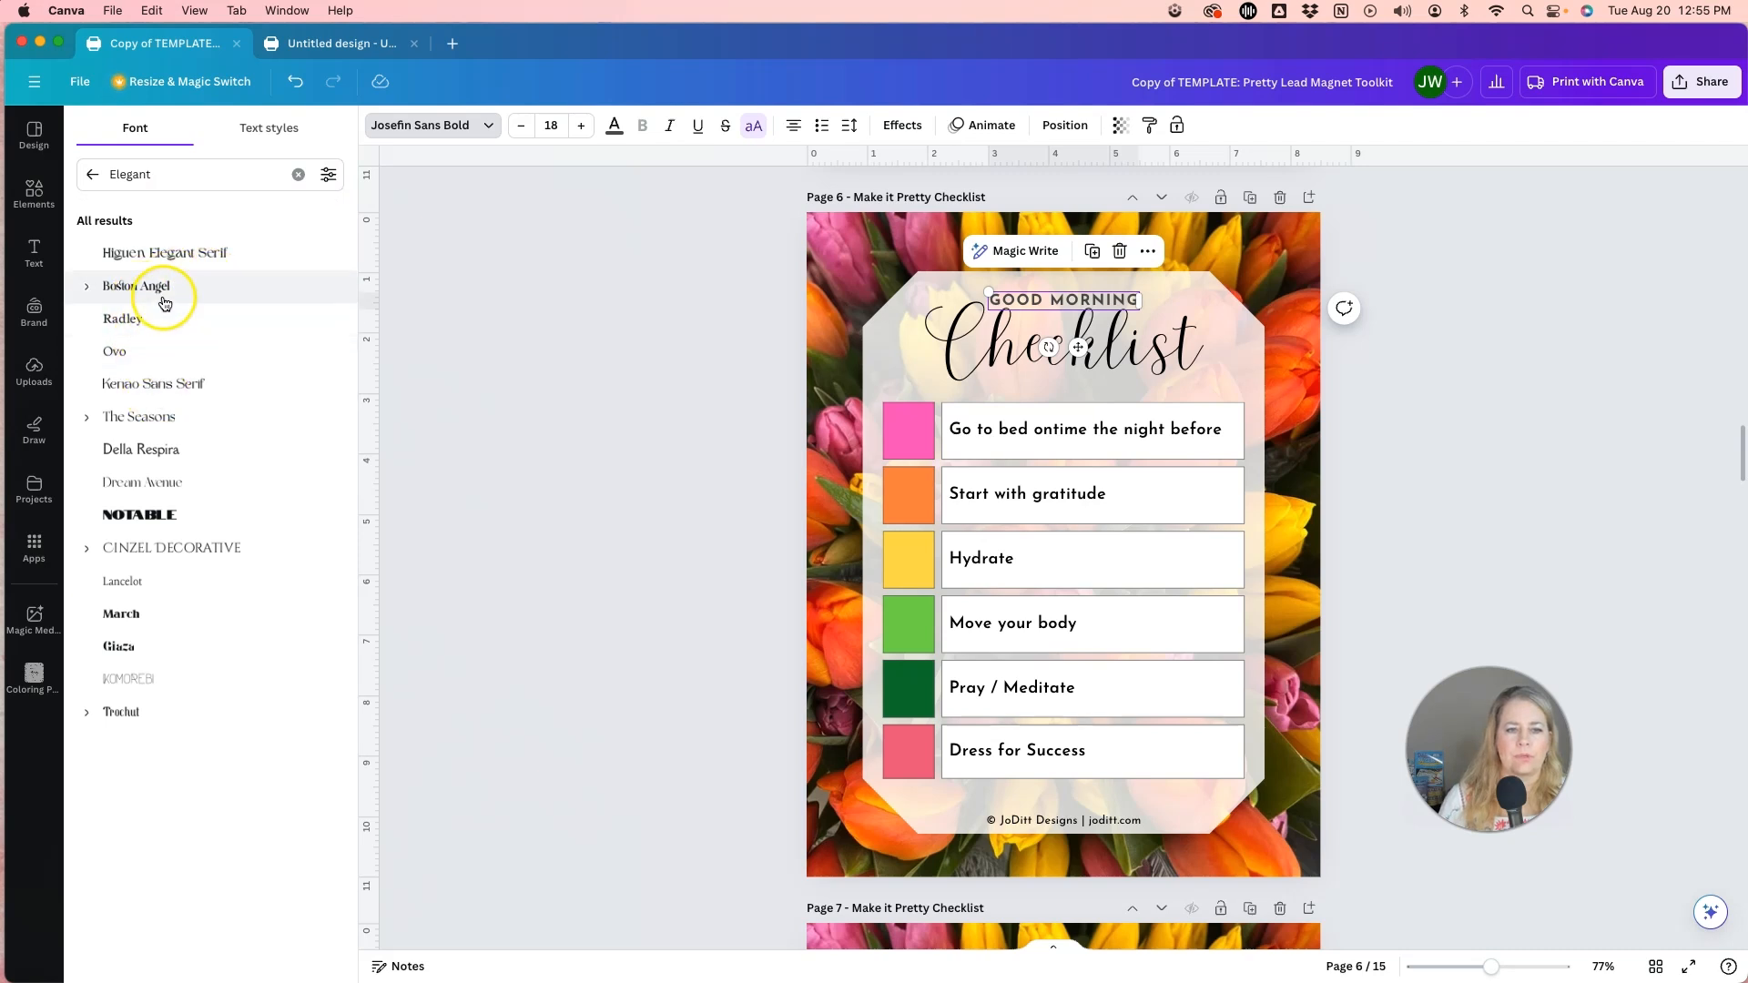
{"action": "left_click", "coordinate": [157, 296]}
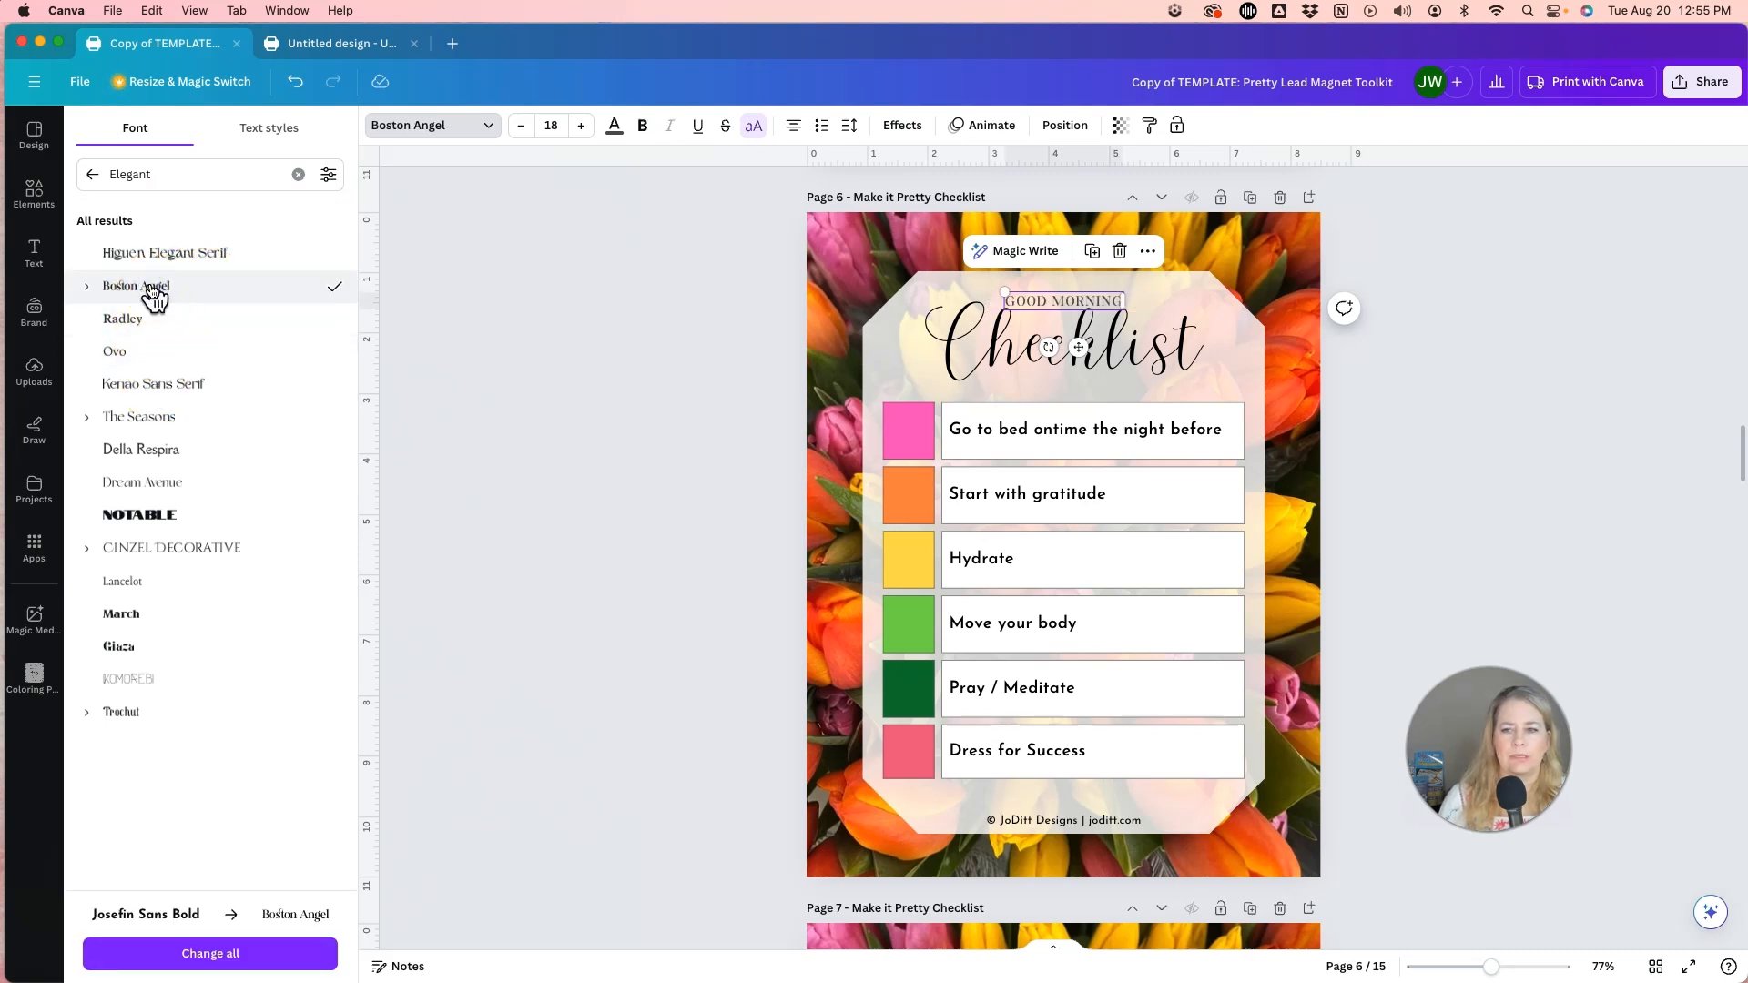
{"action": "left_click", "coordinate": [178, 253]}
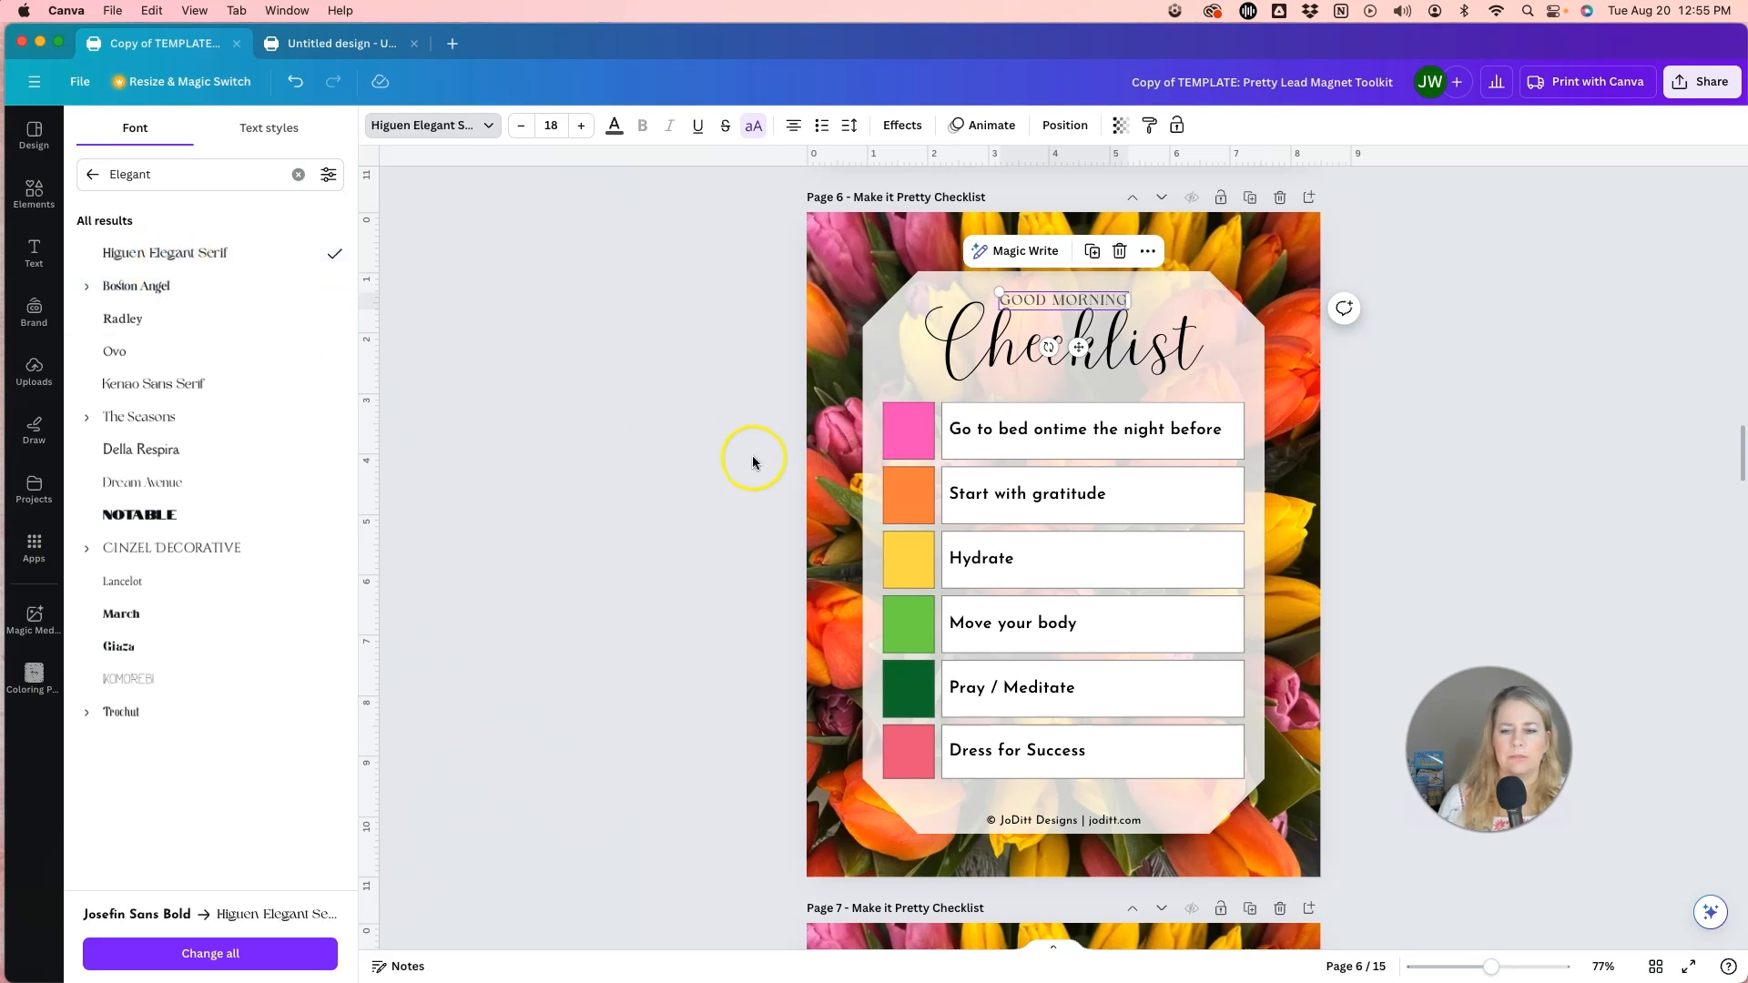
Compare Higuen Elegant Serif and Boston Angel on the first checklist row, keeping Higuen Elegant Serif.
{"action": "left_click", "coordinate": [941, 442]}
{"action": "left_click", "coordinate": [1038, 435]}
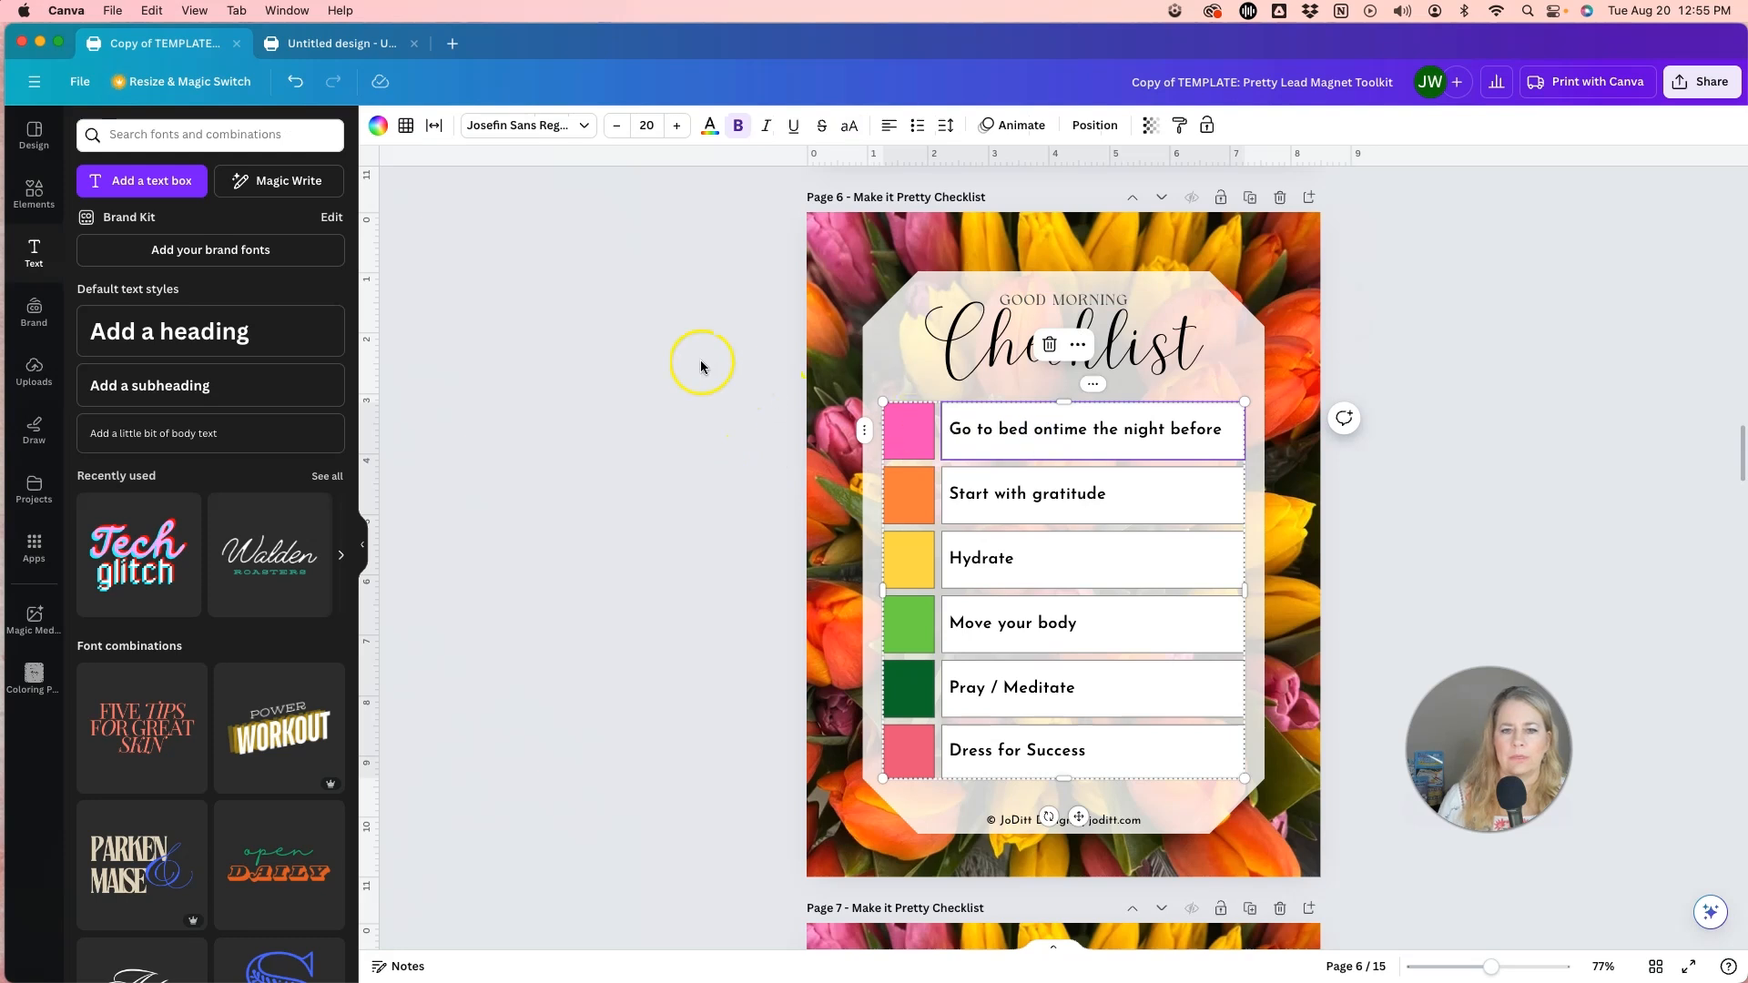
{"action": "left_click", "coordinate": [556, 132]}
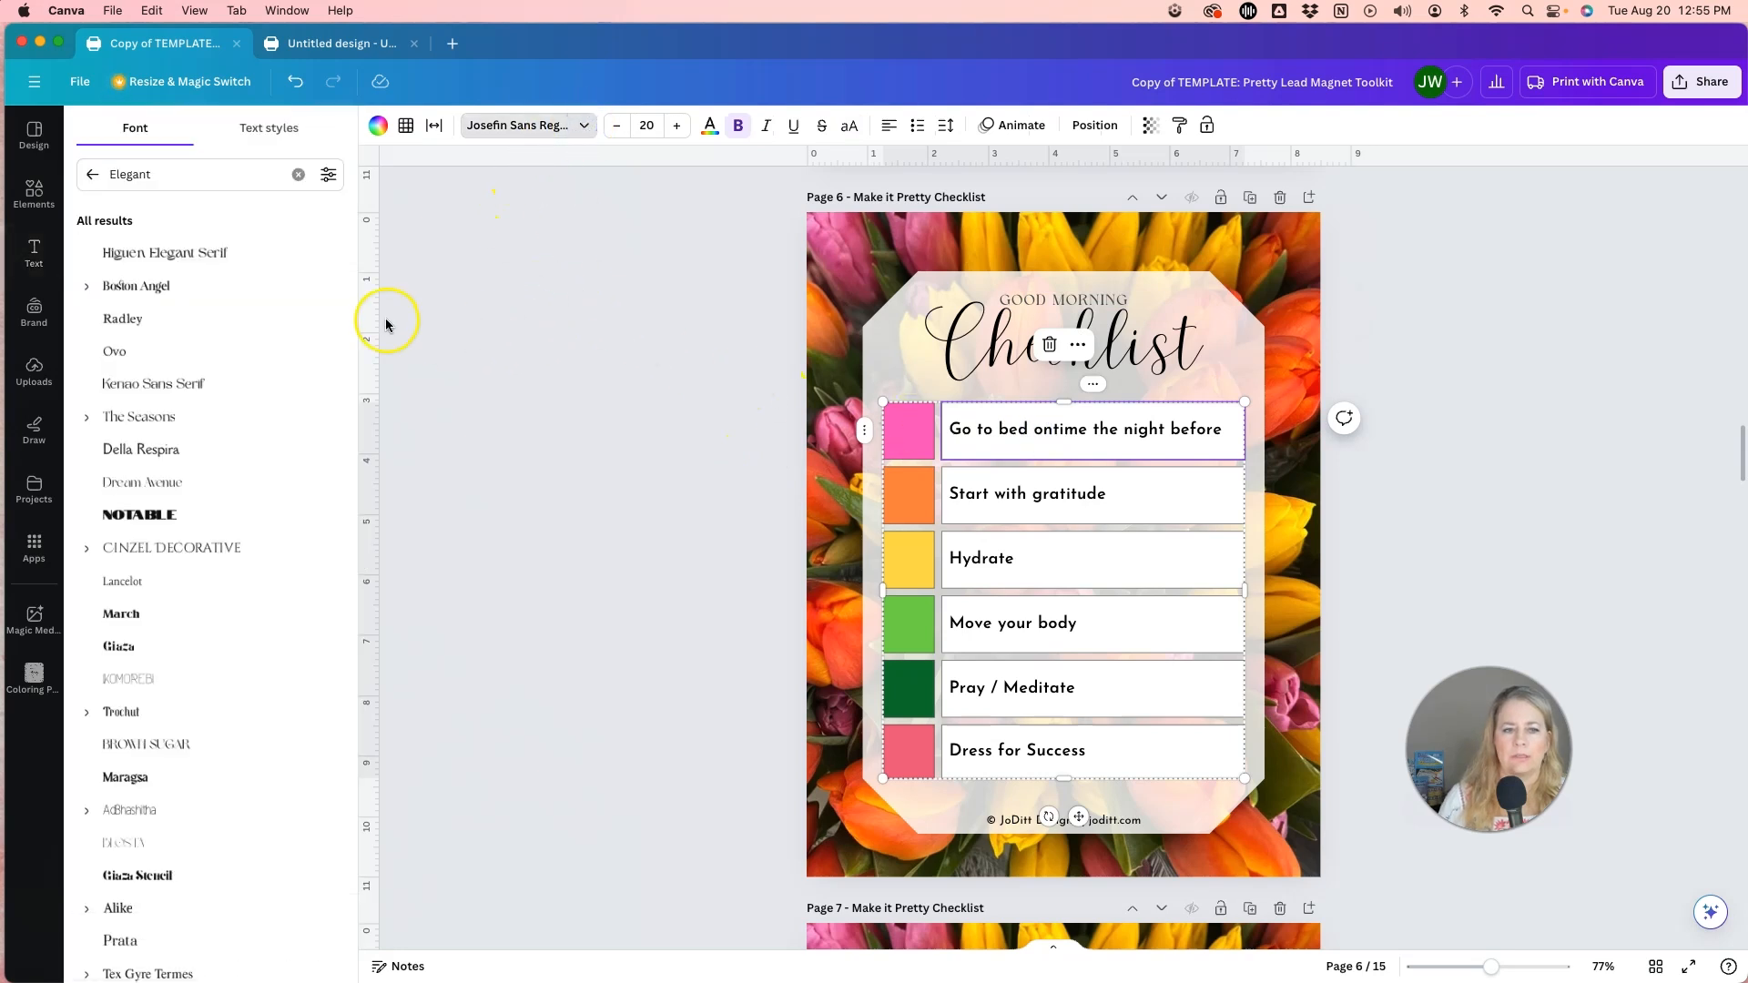
{"action": "left_click", "coordinate": [195, 255]}
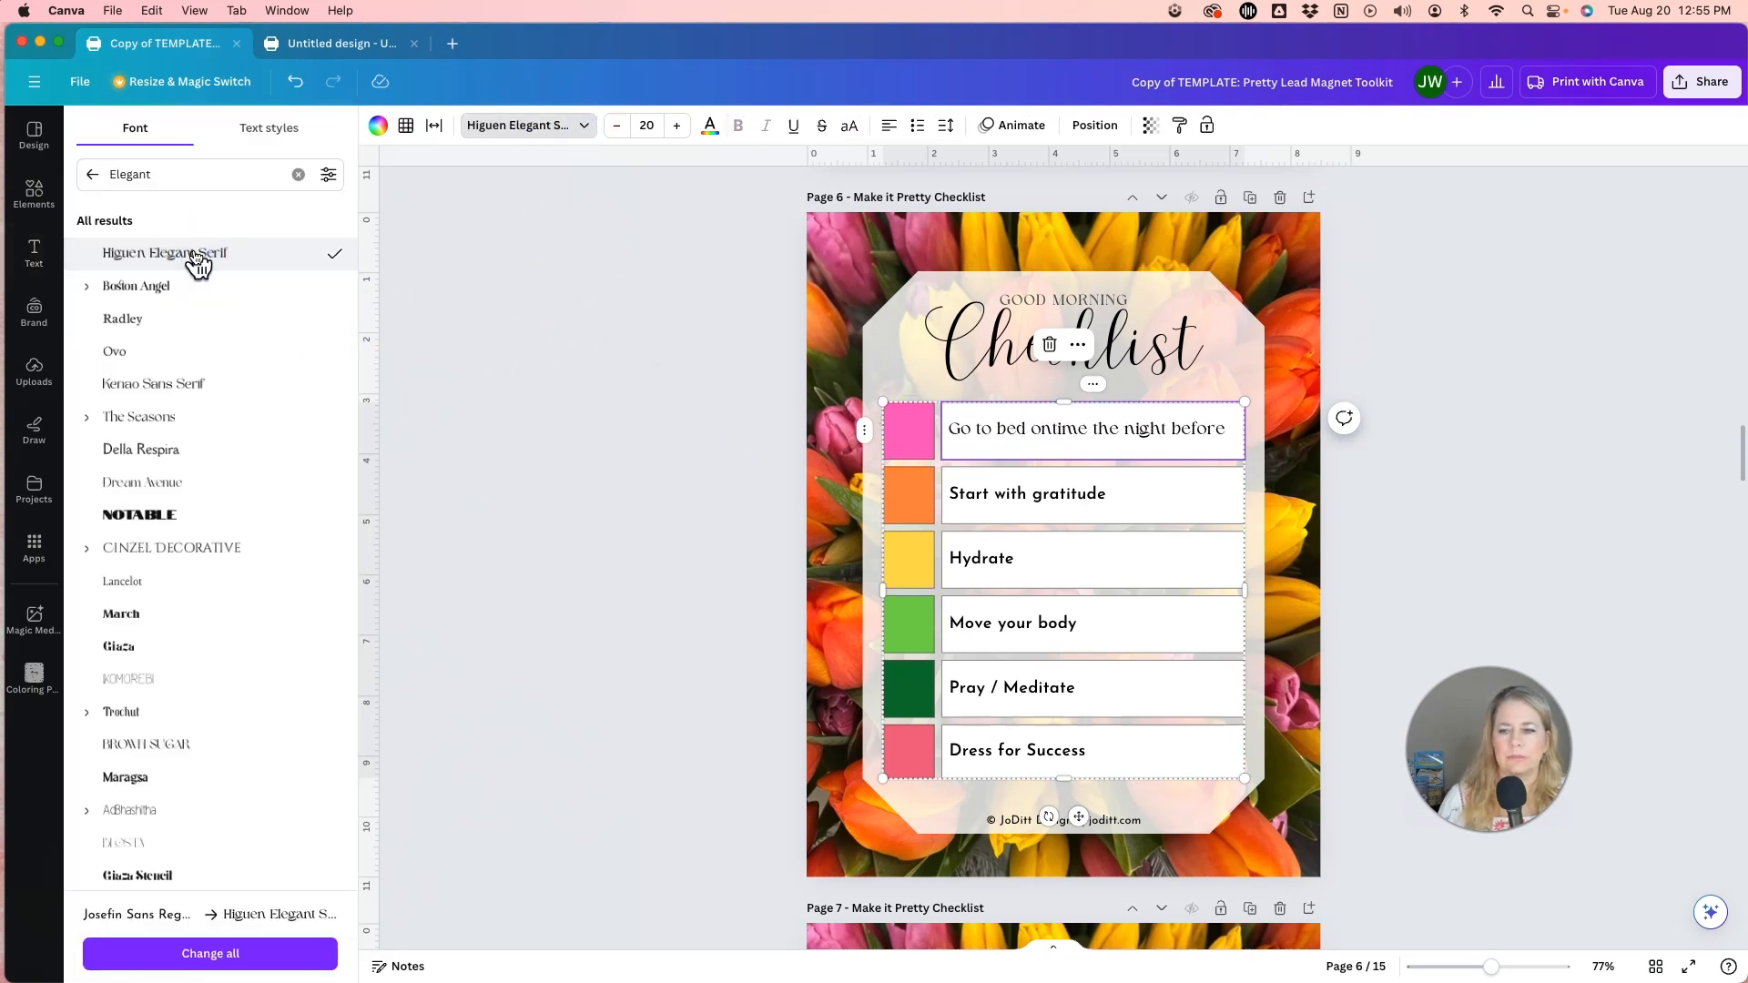
{"action": "left_click", "coordinate": [146, 287]}
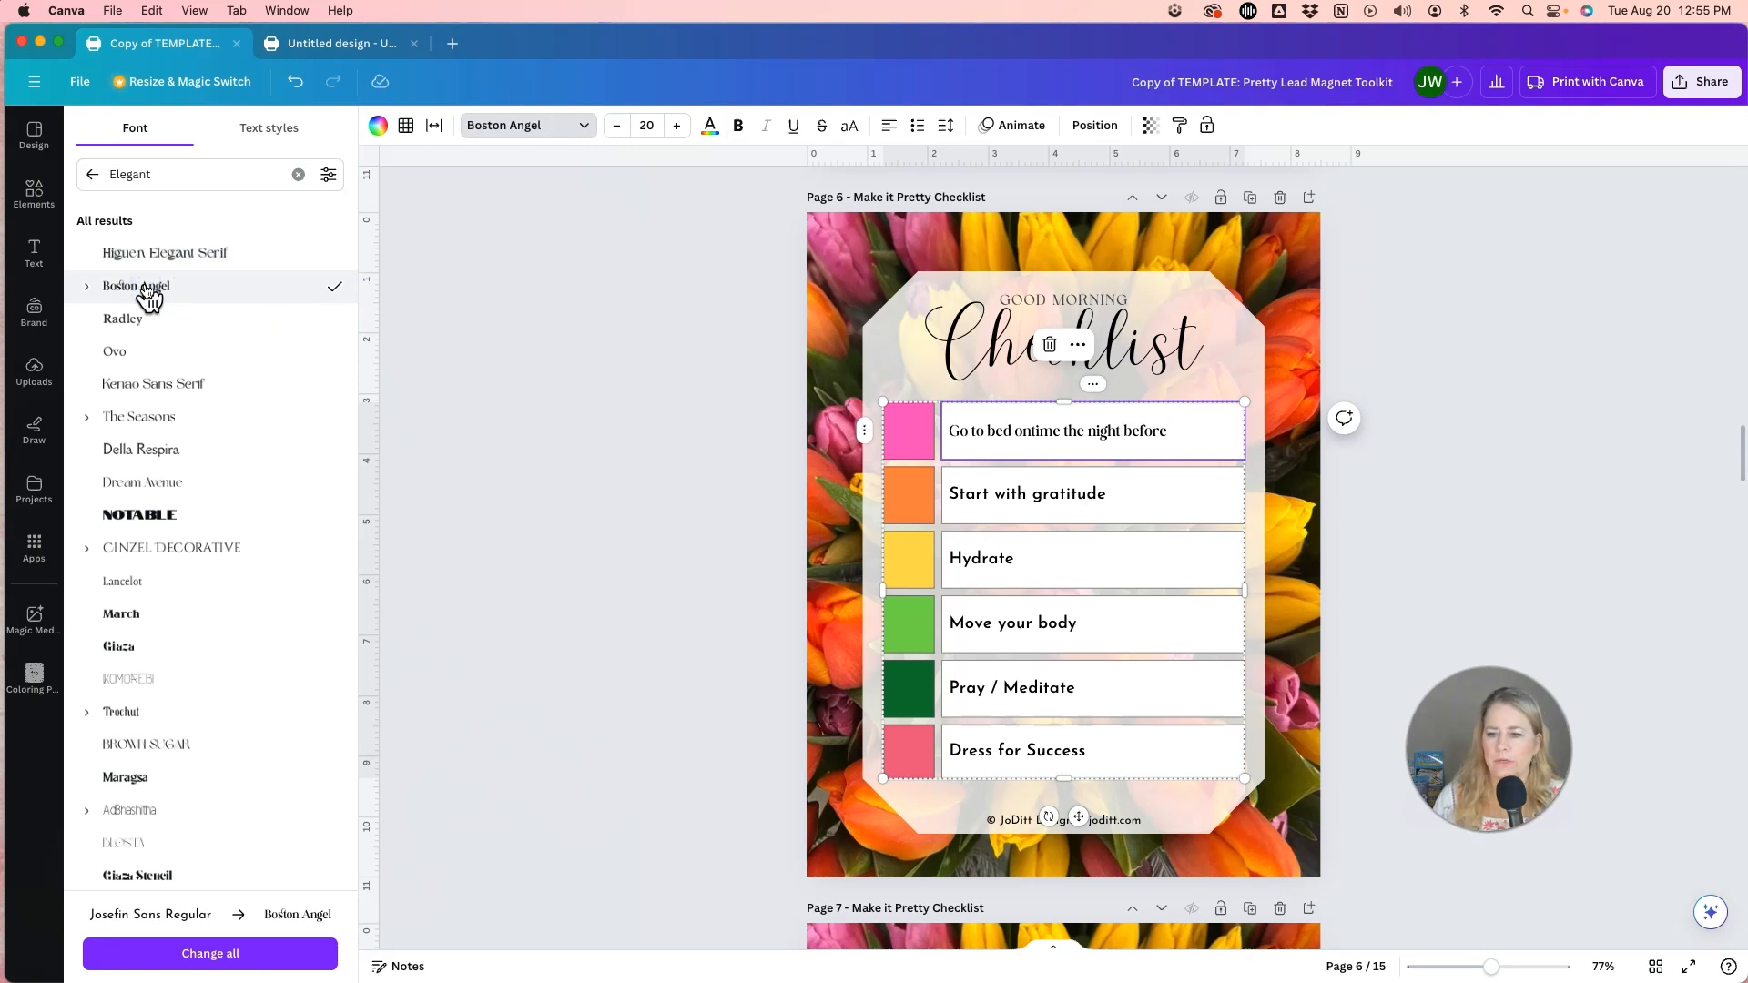
{"action": "left_click", "coordinate": [185, 254]}
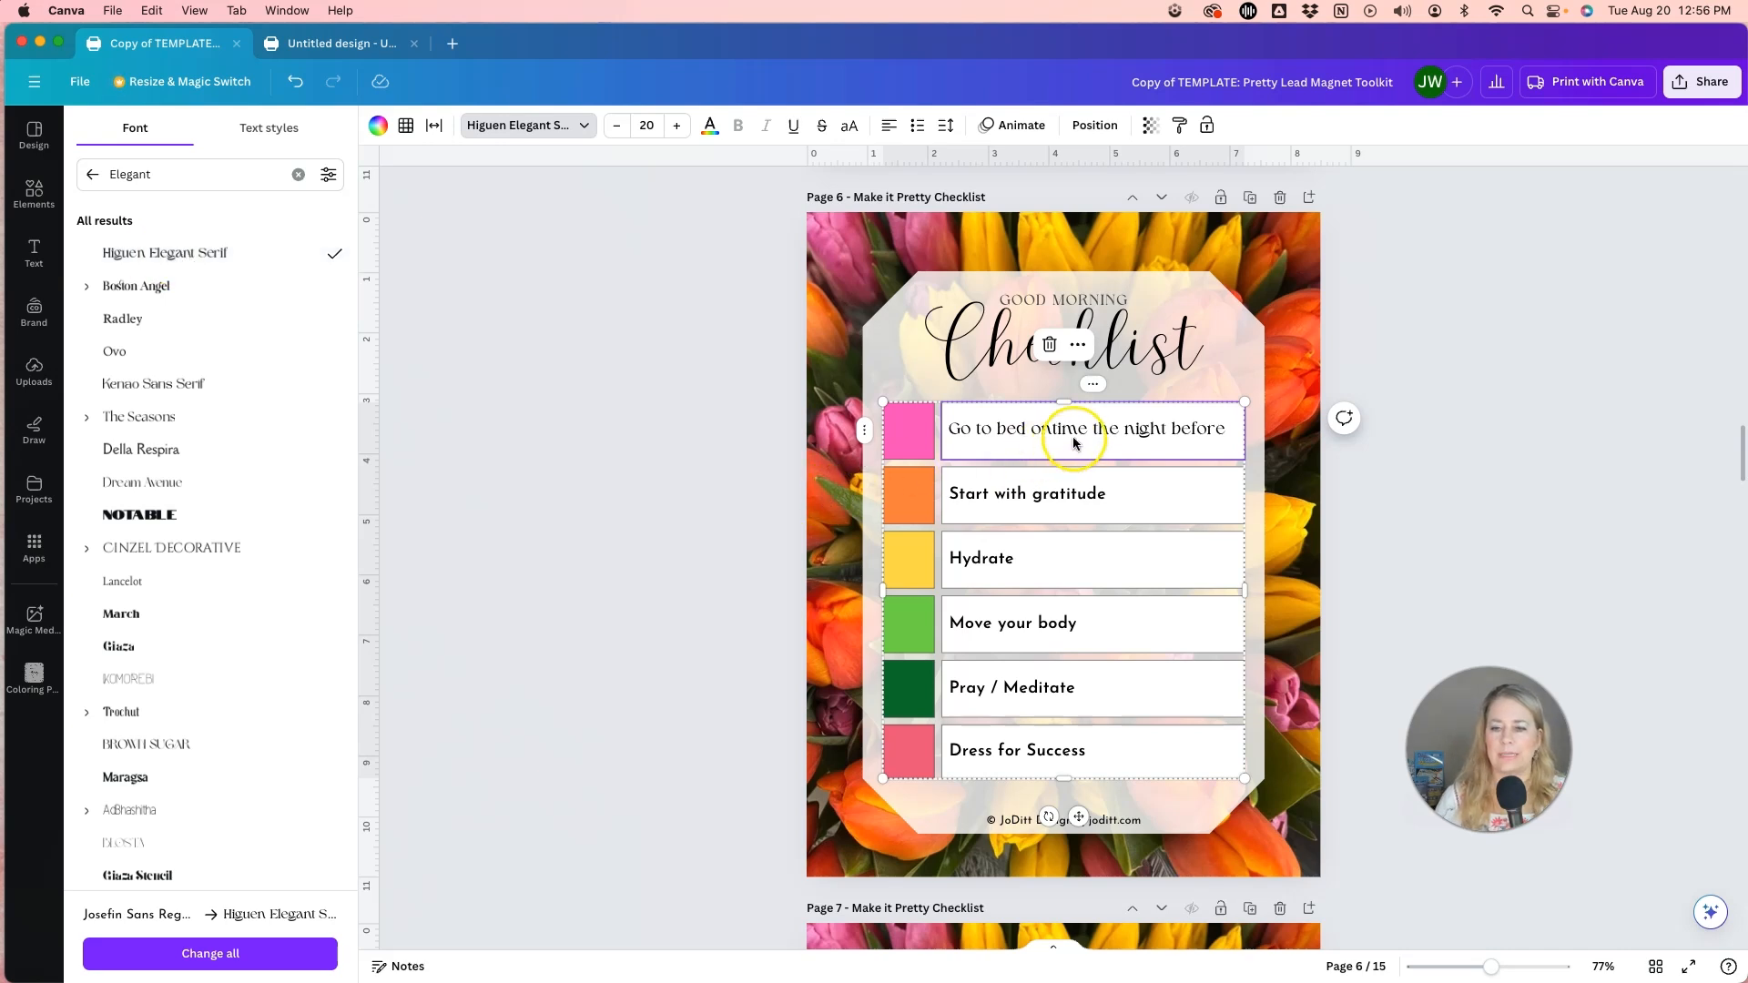
Apply the Higuen Elegant Serif font to all six checklist rows together, down to "Dress for Success".
{"action": "left_click", "coordinate": [1060, 758]}
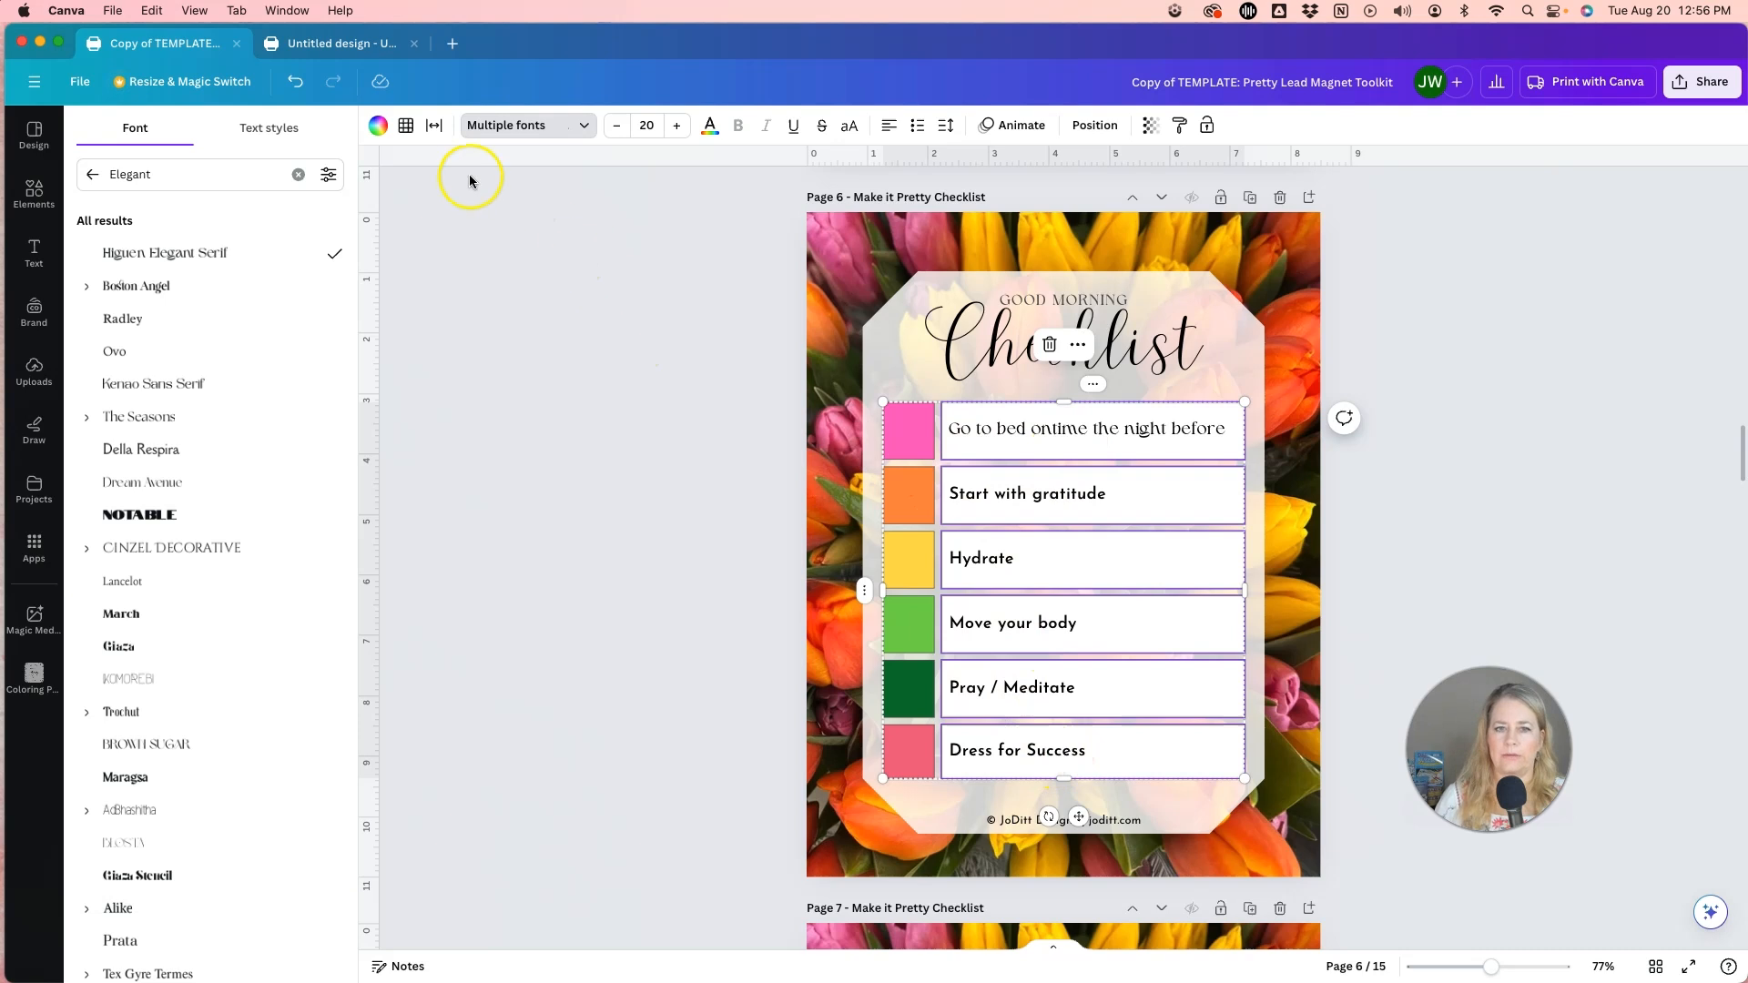
{"action": "left_click", "coordinate": [562, 127]}
{"action": "left_click", "coordinate": [564, 125]}
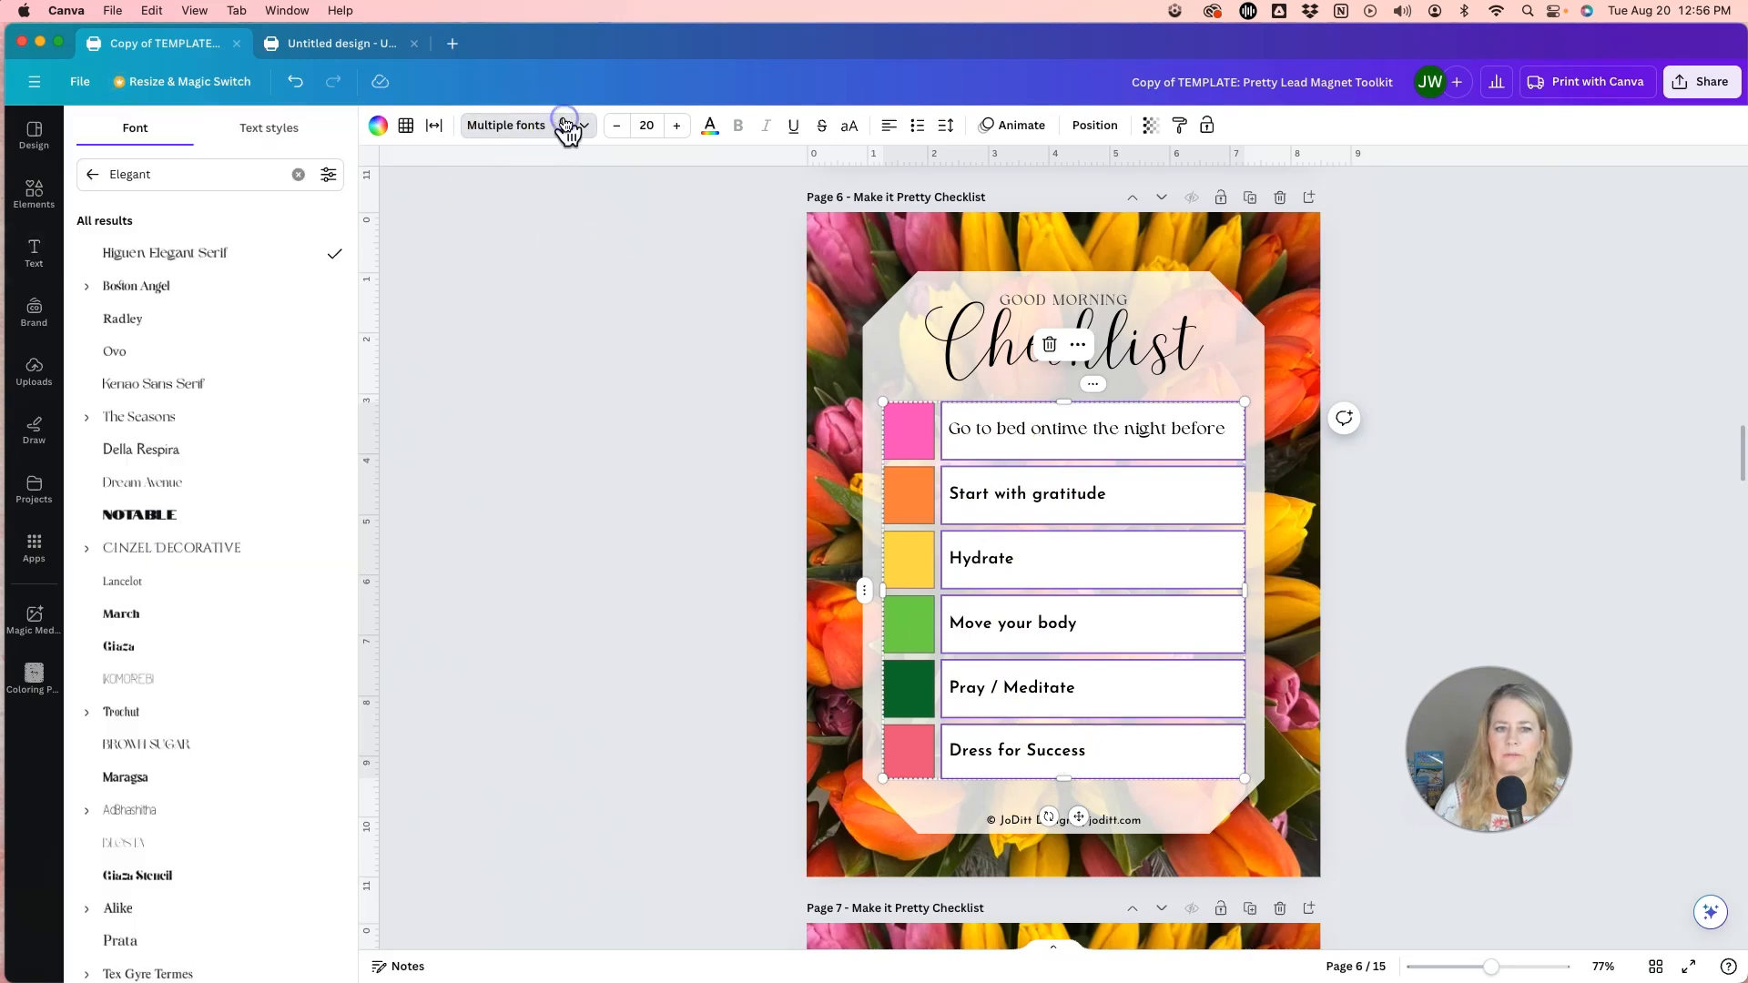
{"action": "left_click", "coordinate": [182, 252]}
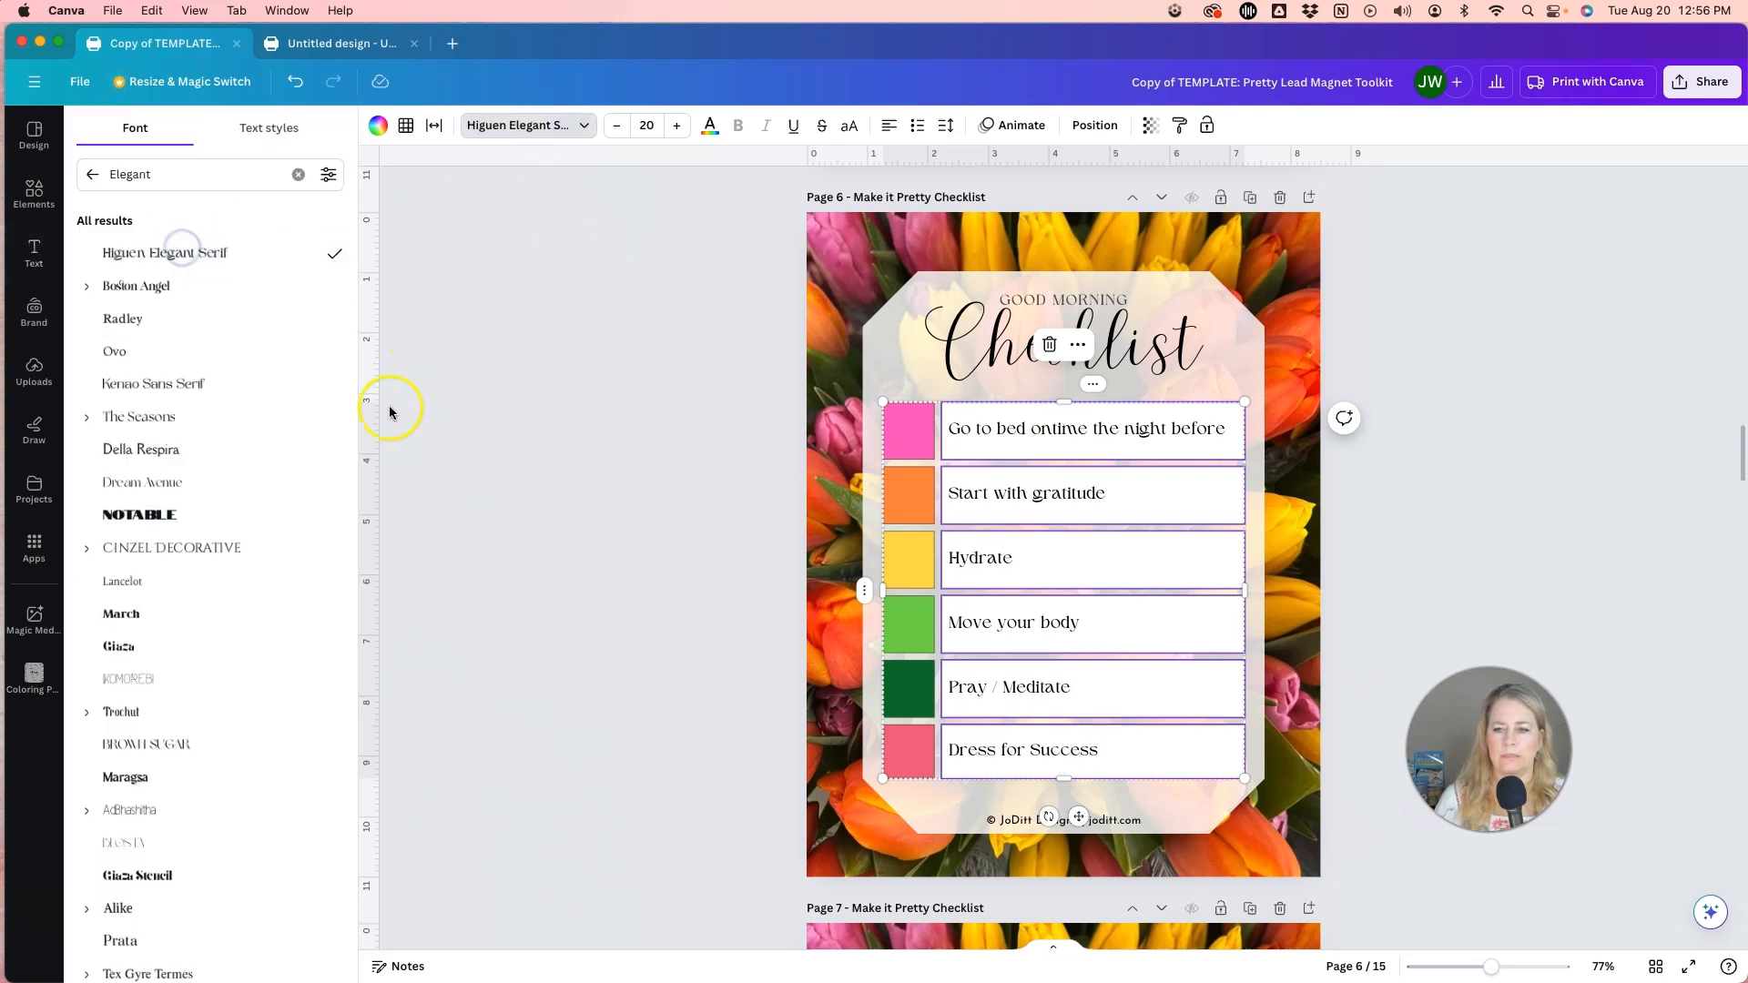
{"action": "left_click", "coordinate": [640, 574]}
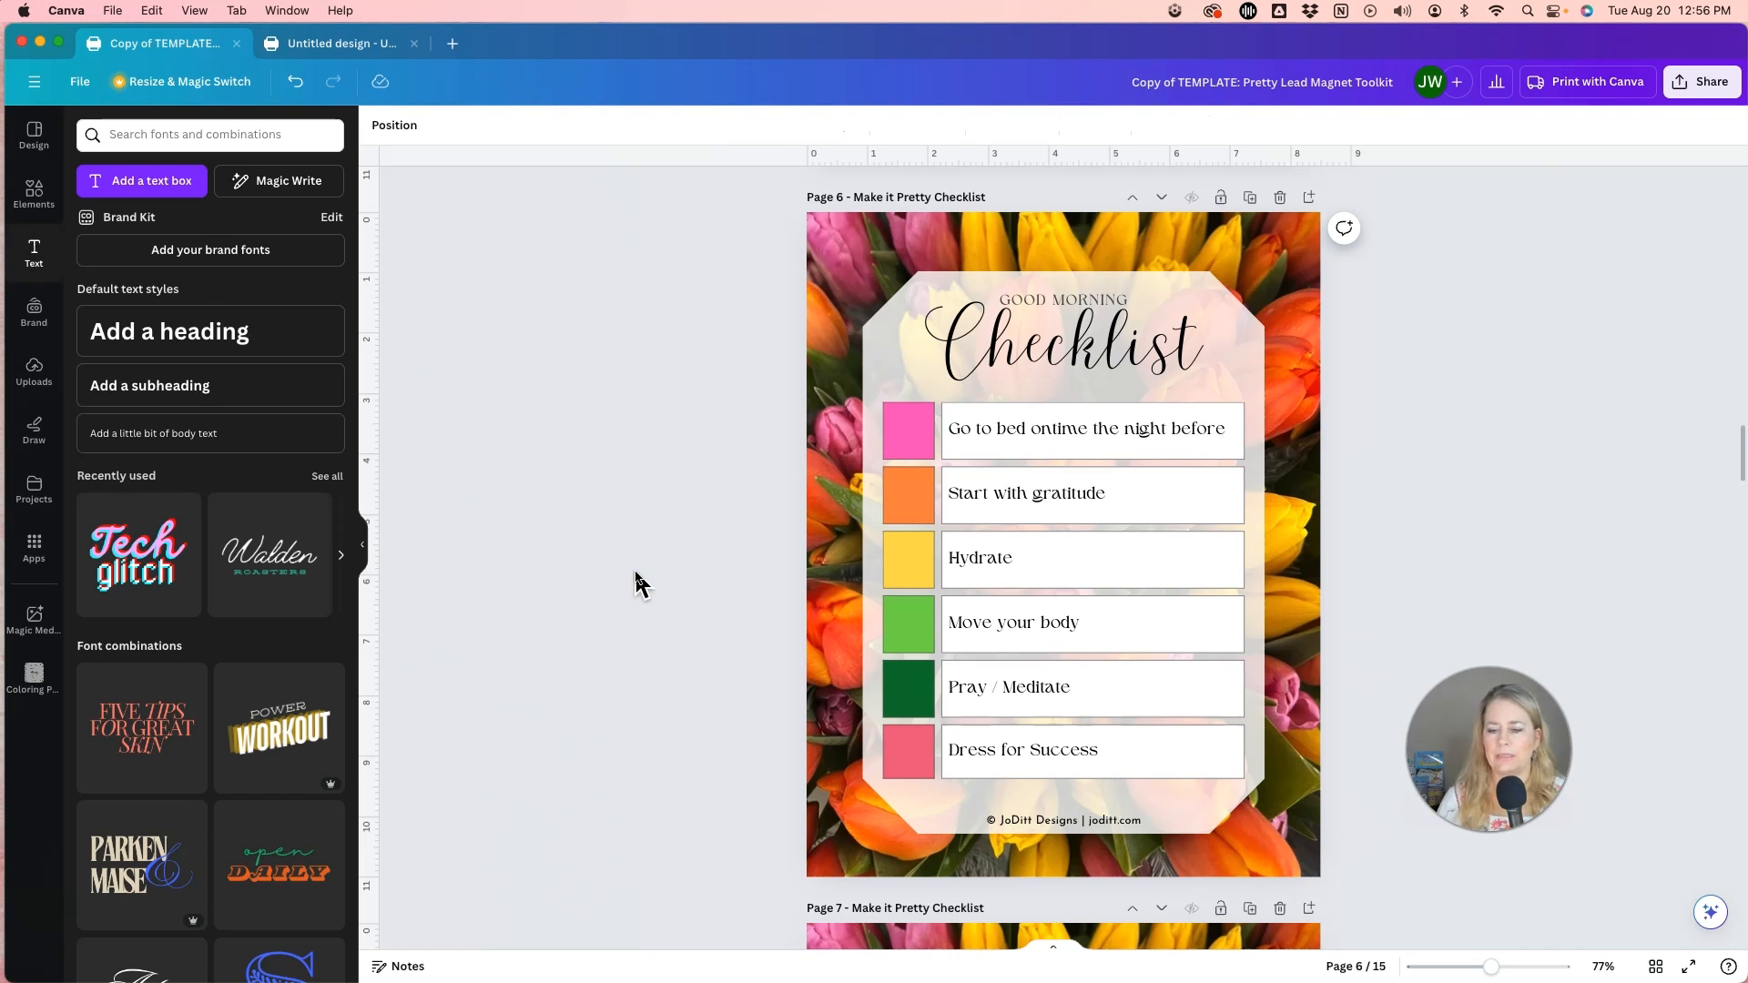
Replace the text after the © symbol in the page 6 footer with the author's full name, a vertical bar and the author's website.
{"action": "left_click", "coordinate": [1097, 825]}
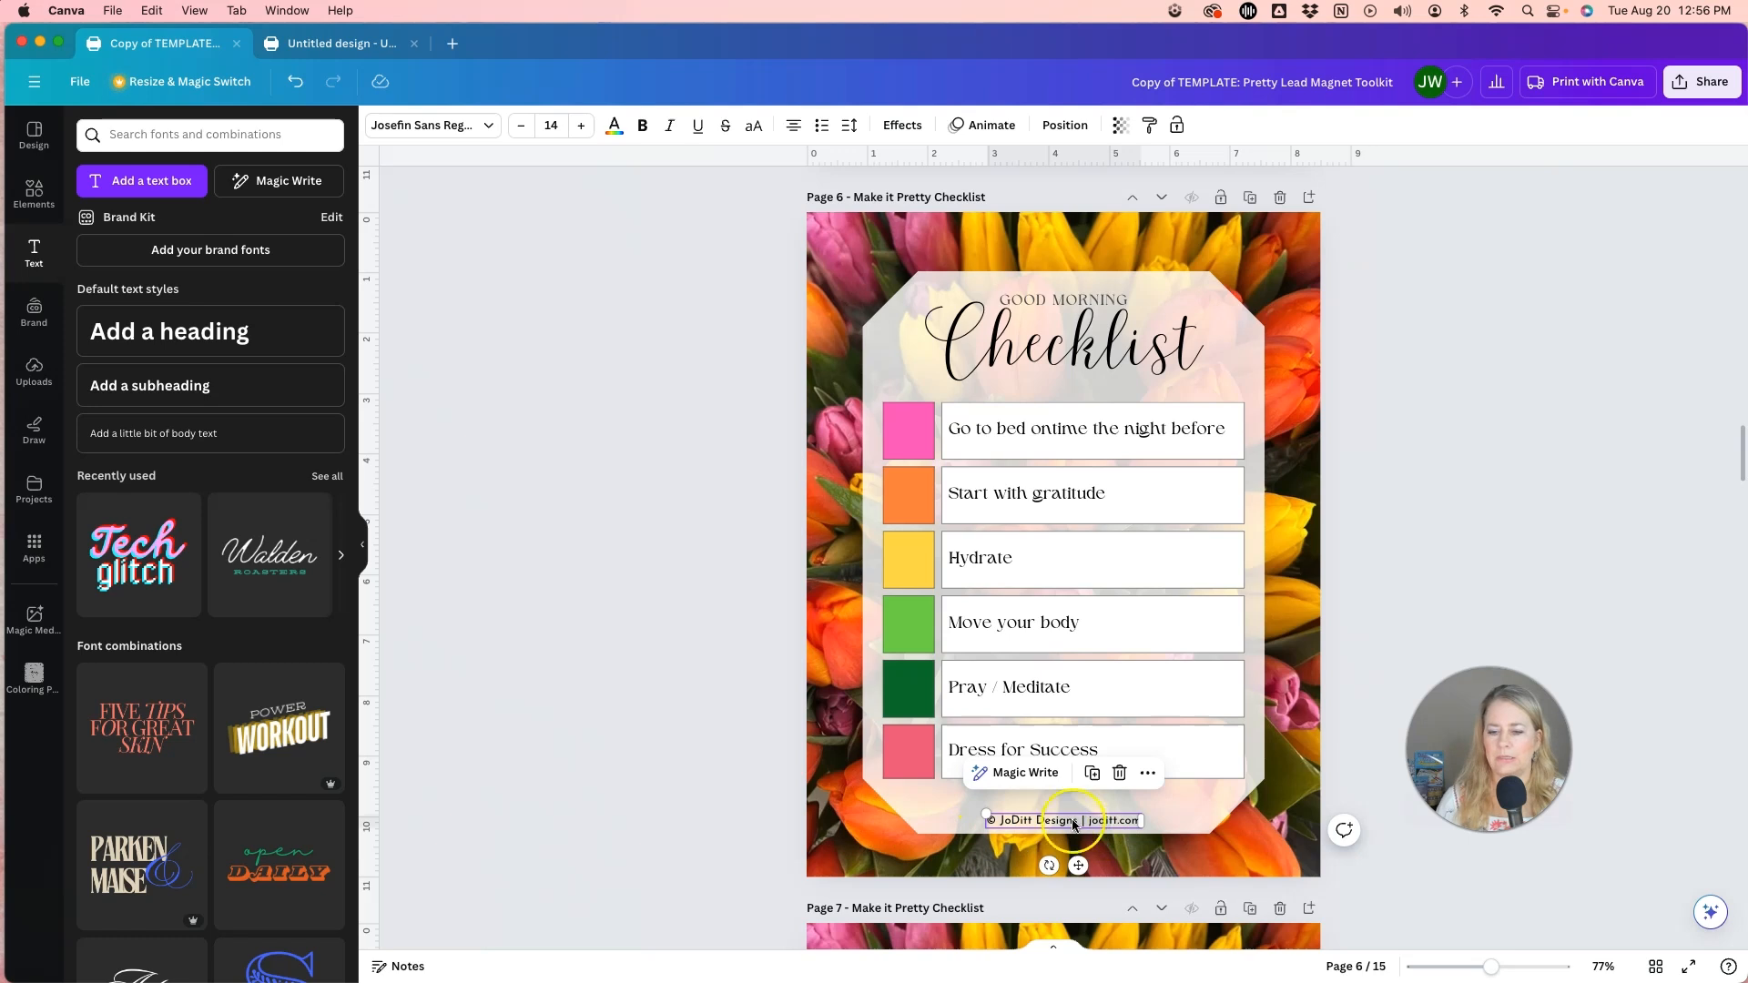
{"action": "double_click", "coordinate": [1043, 822]}
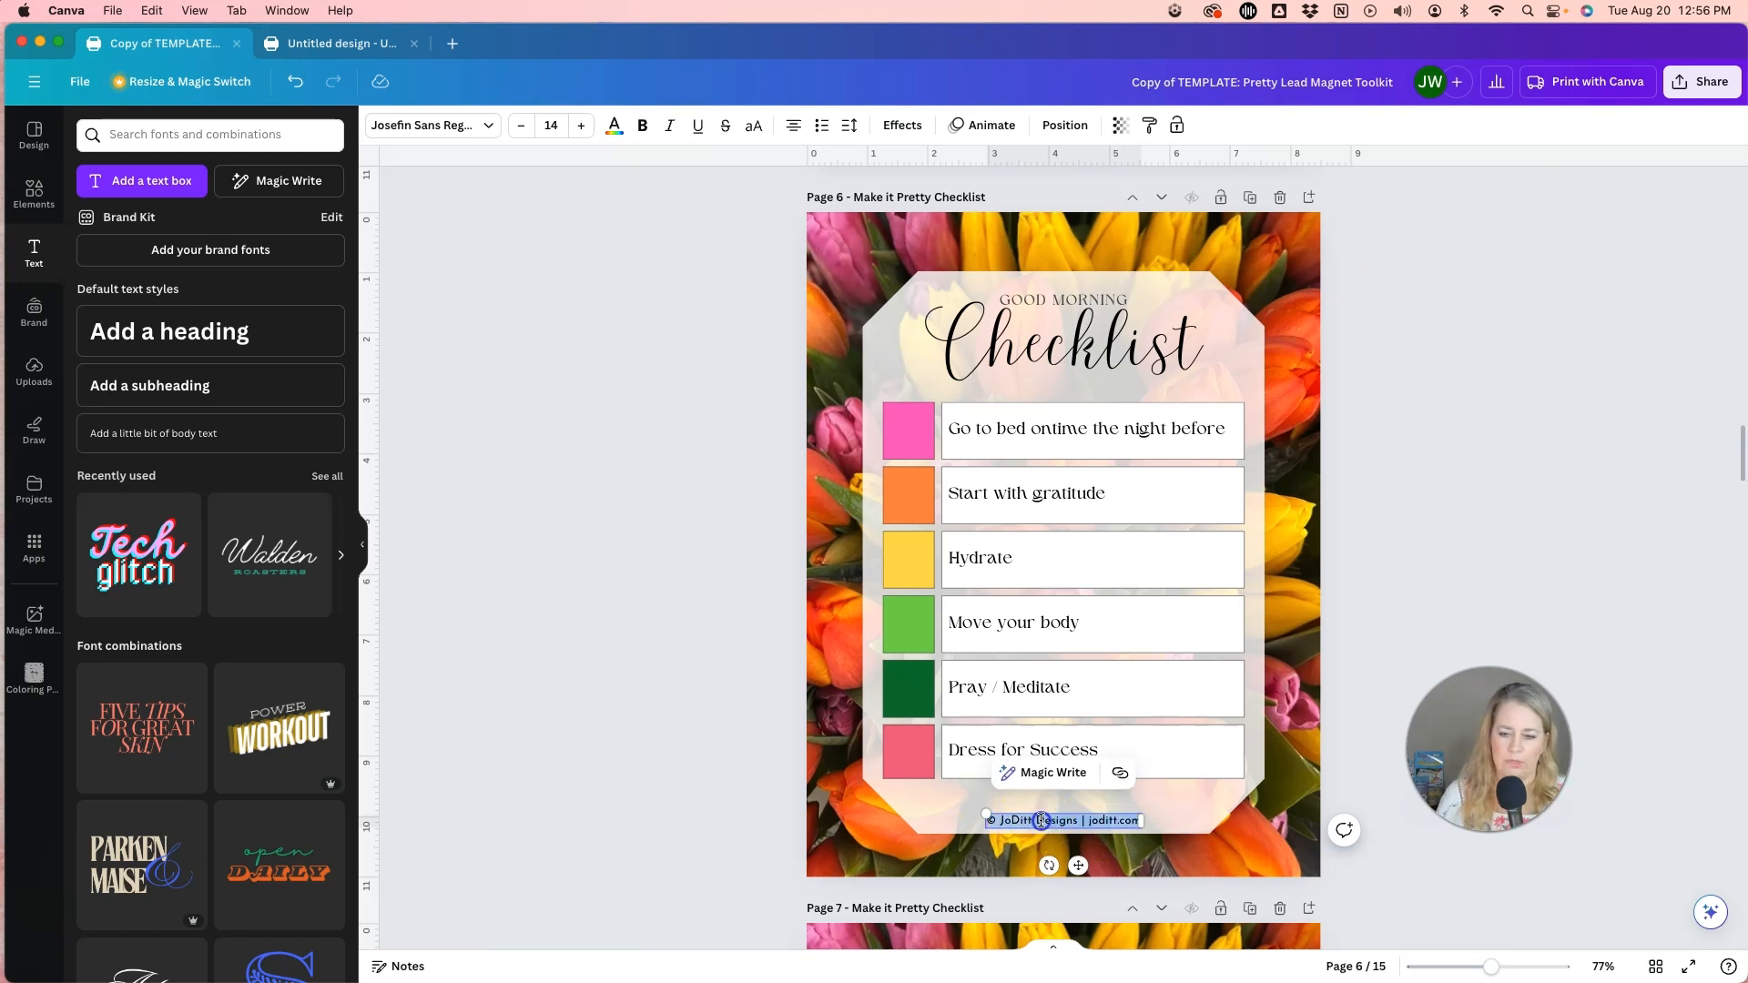
{"action": "left_click", "coordinate": [1042, 820]}
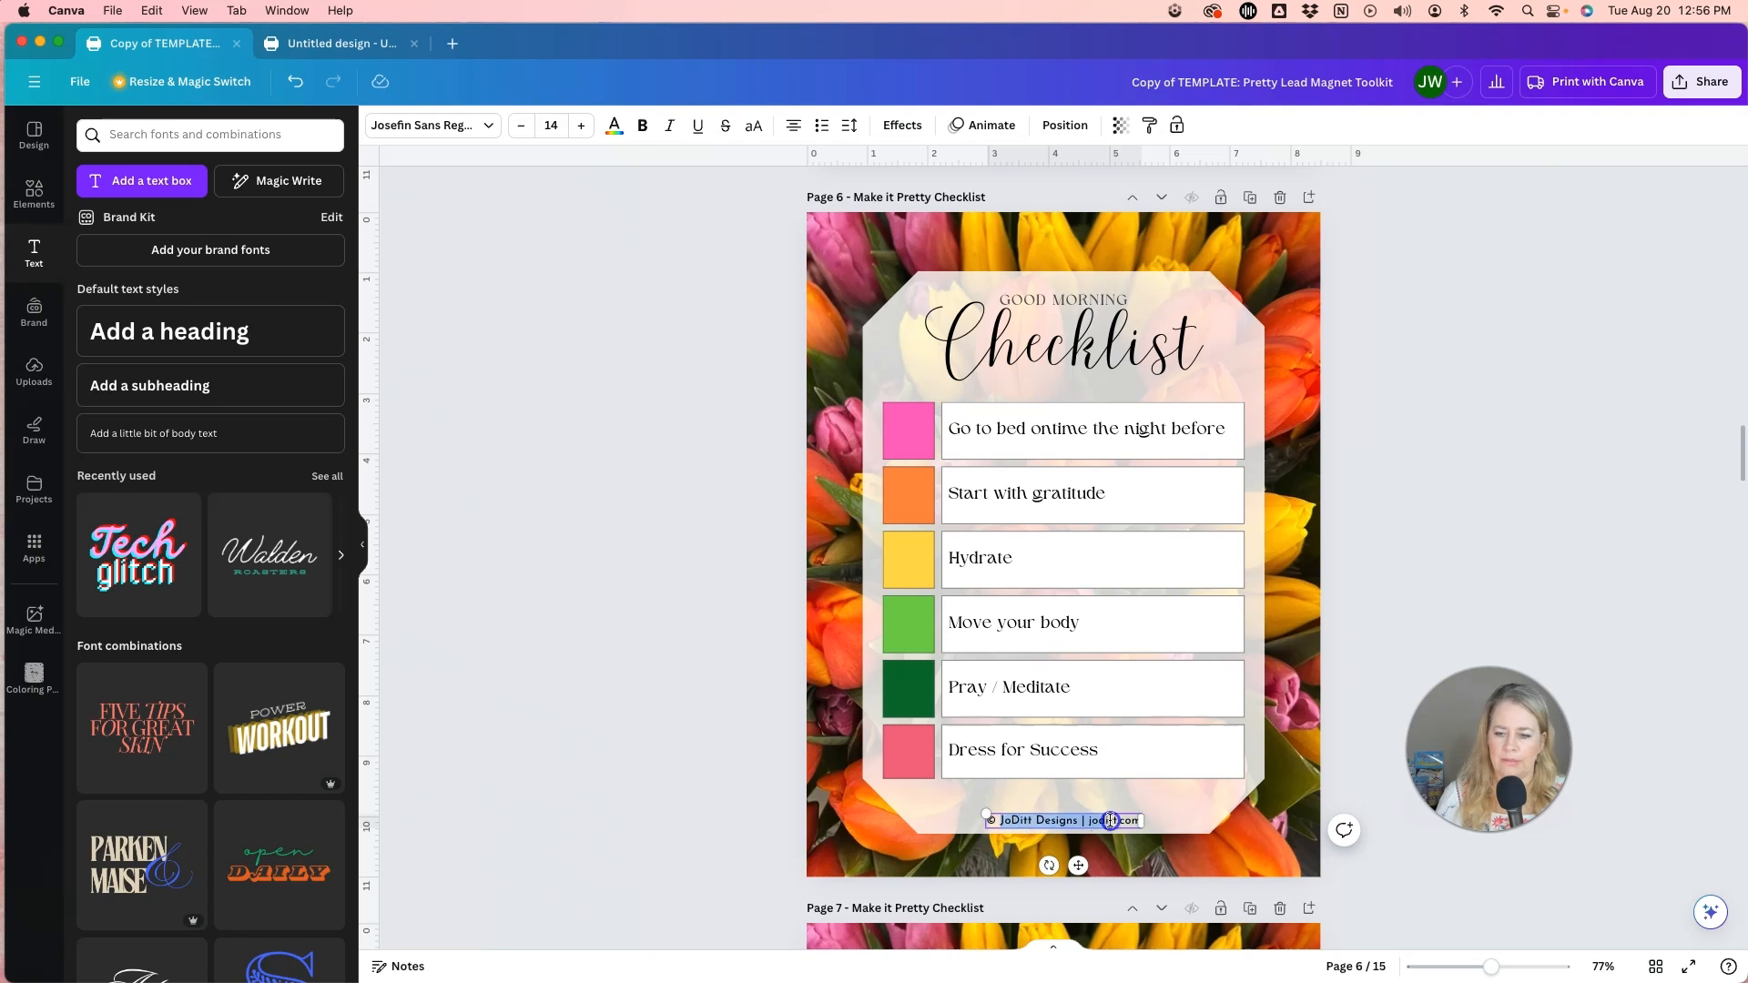
{"action": "left_click_drag", "start_coordinate": [1142, 820], "coordinate": [1139, 820]}
{"action": "left_click_drag", "start_coordinate": [1001, 821], "coordinate": [1136, 820]}
{"action": "type", "text": "Jennifer m"}
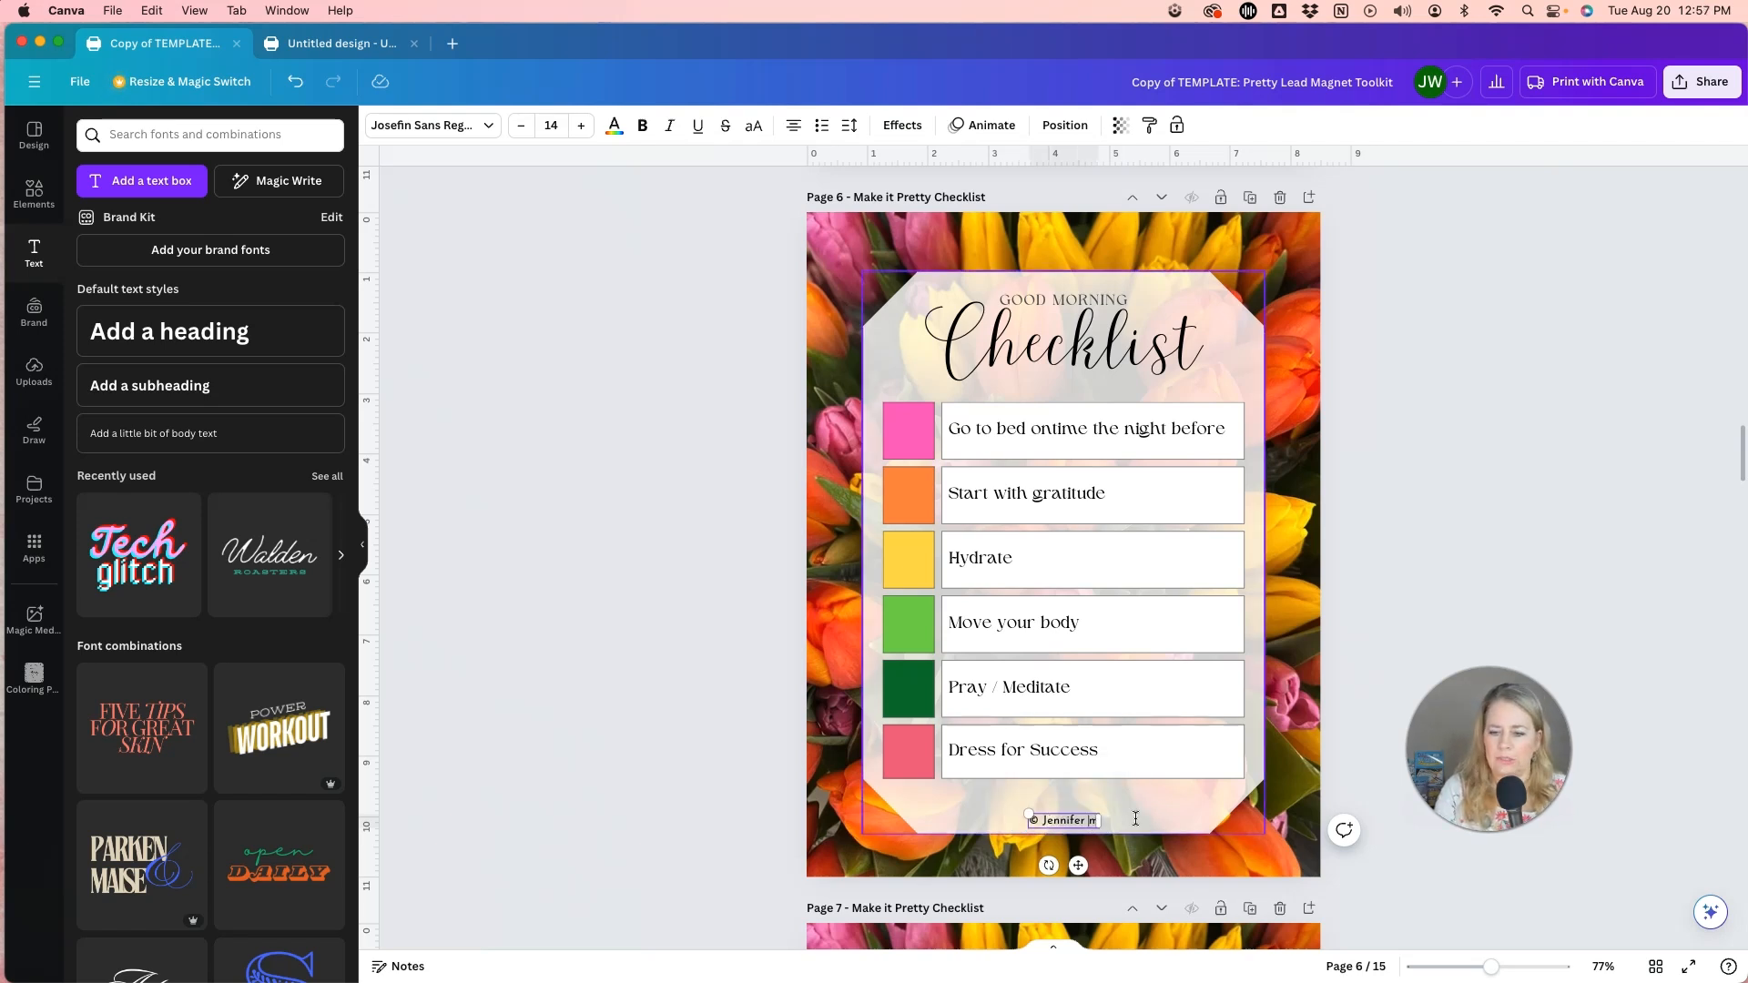
{"action": "type", "text": "Smith"}
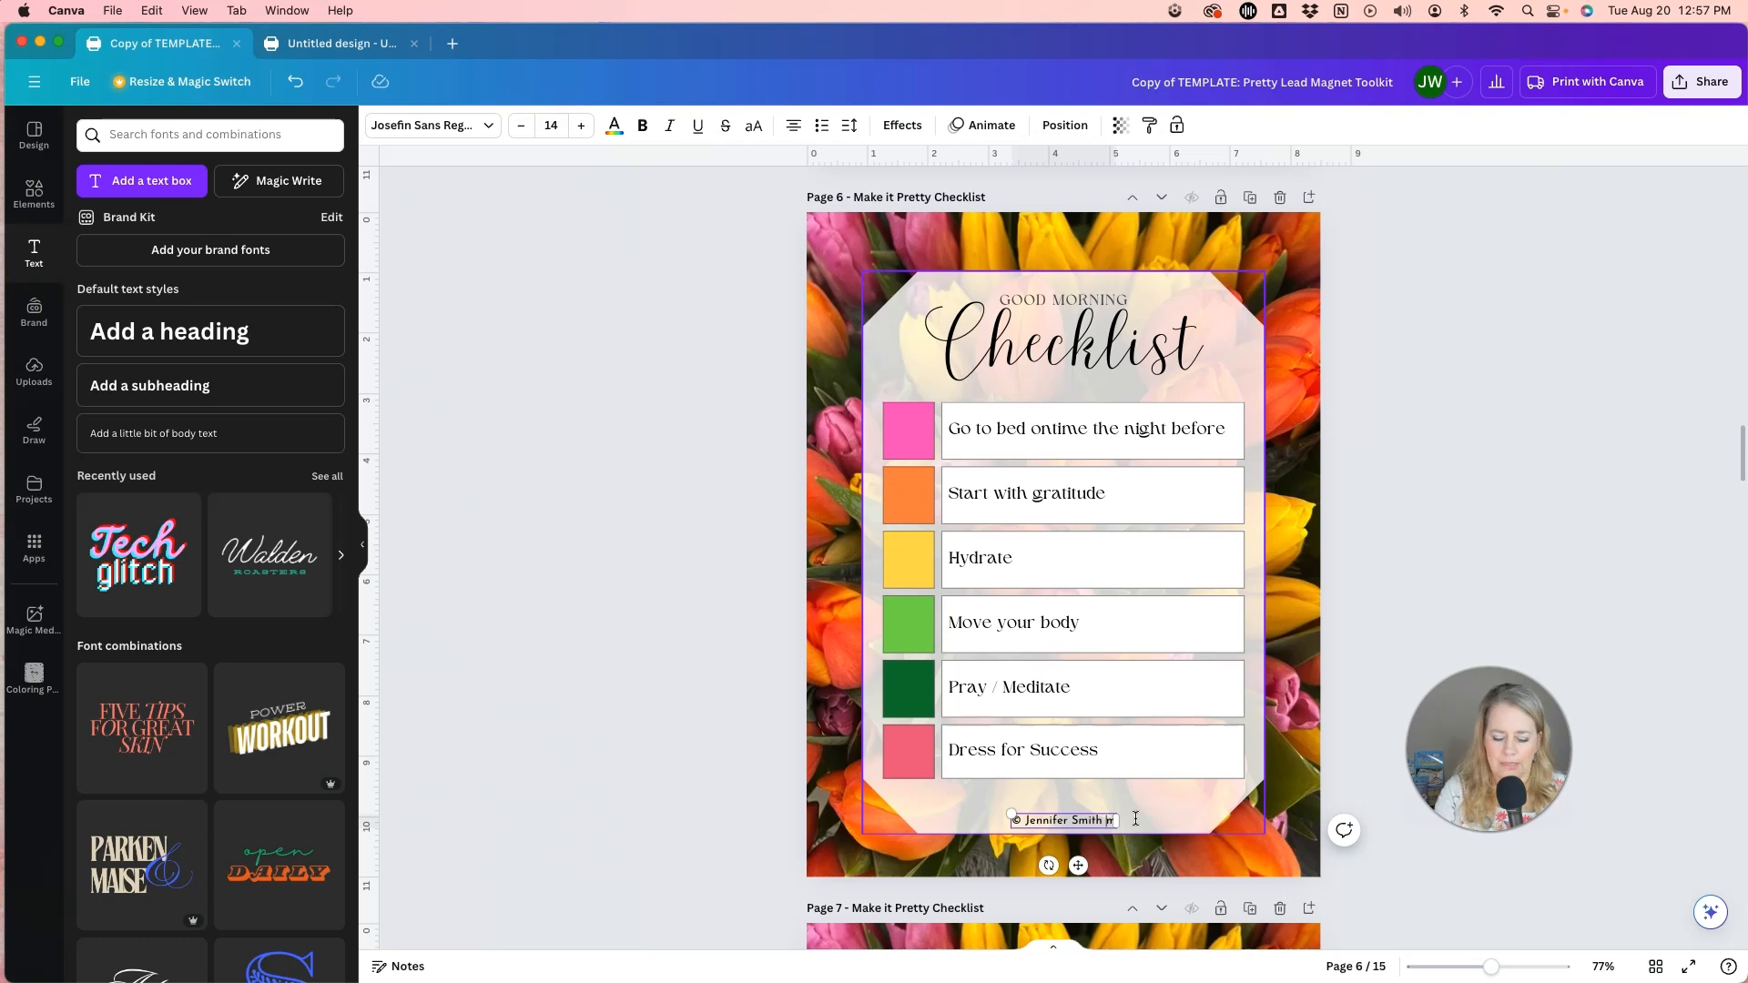
{"action": "type", "text": " | je"}
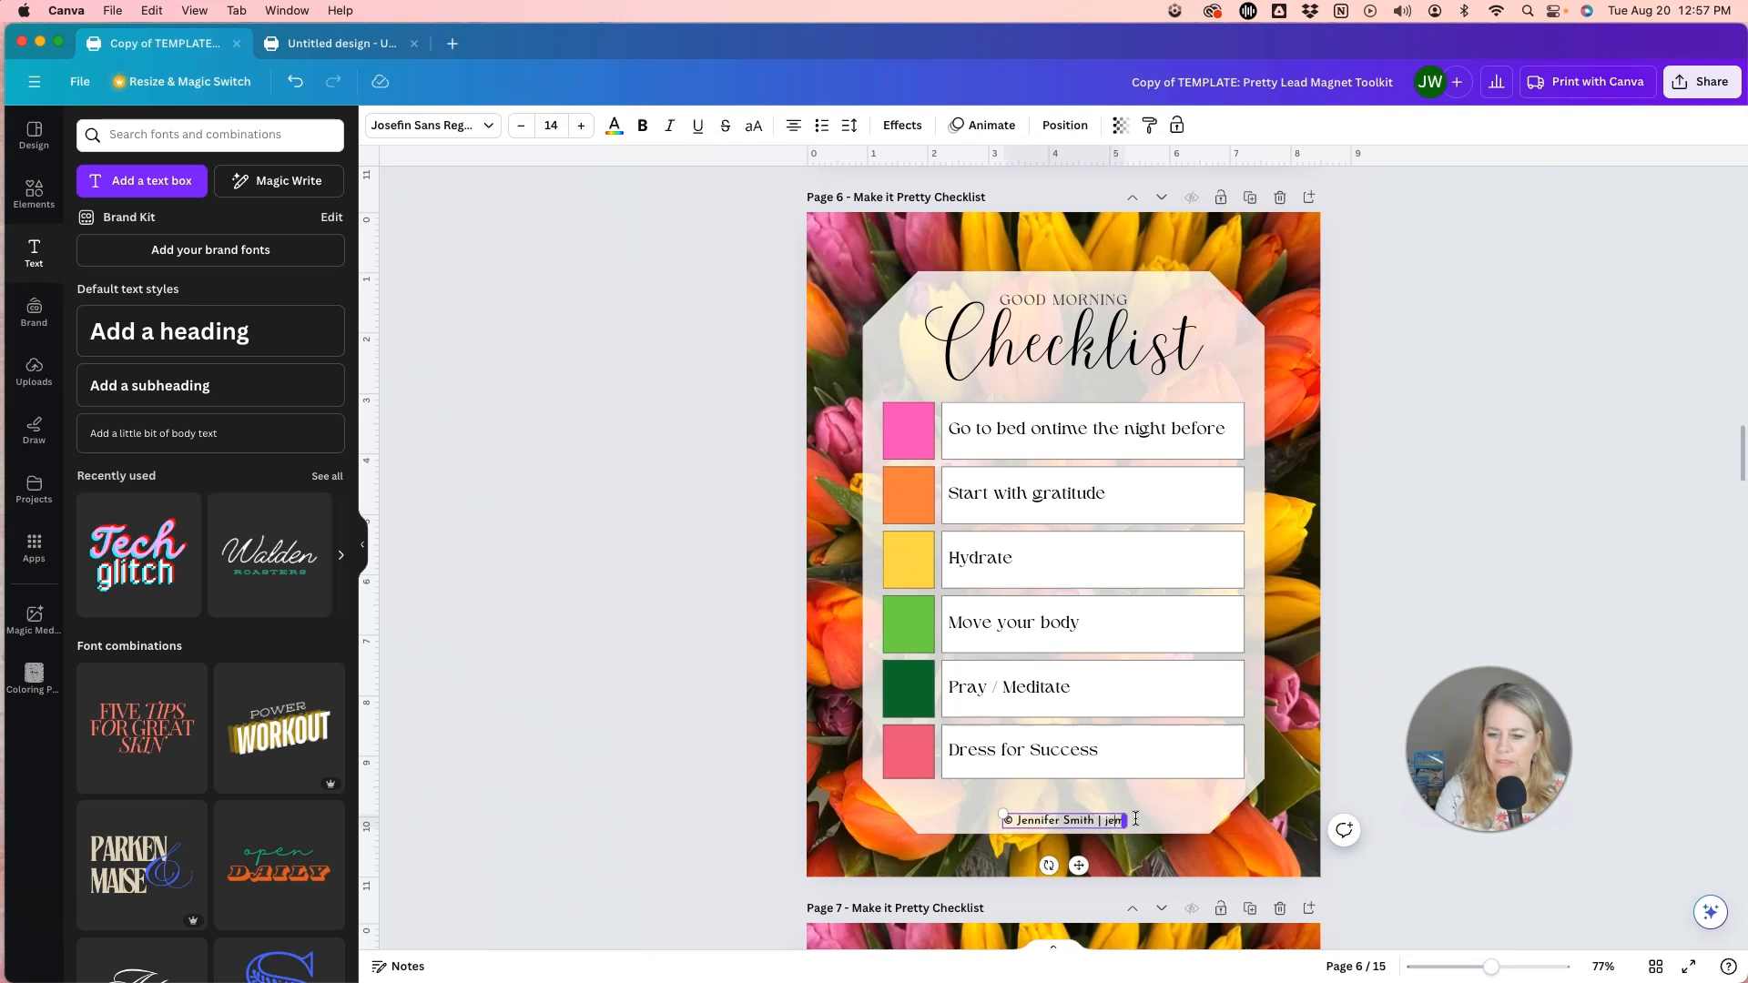
{"action": "type", "text": "smith.com"}
{"action": "key", "text": "Delete"}
Set the copyright footer's font to Higuen Elegant Serif.
{"action": "left_click", "coordinate": [480, 115]}
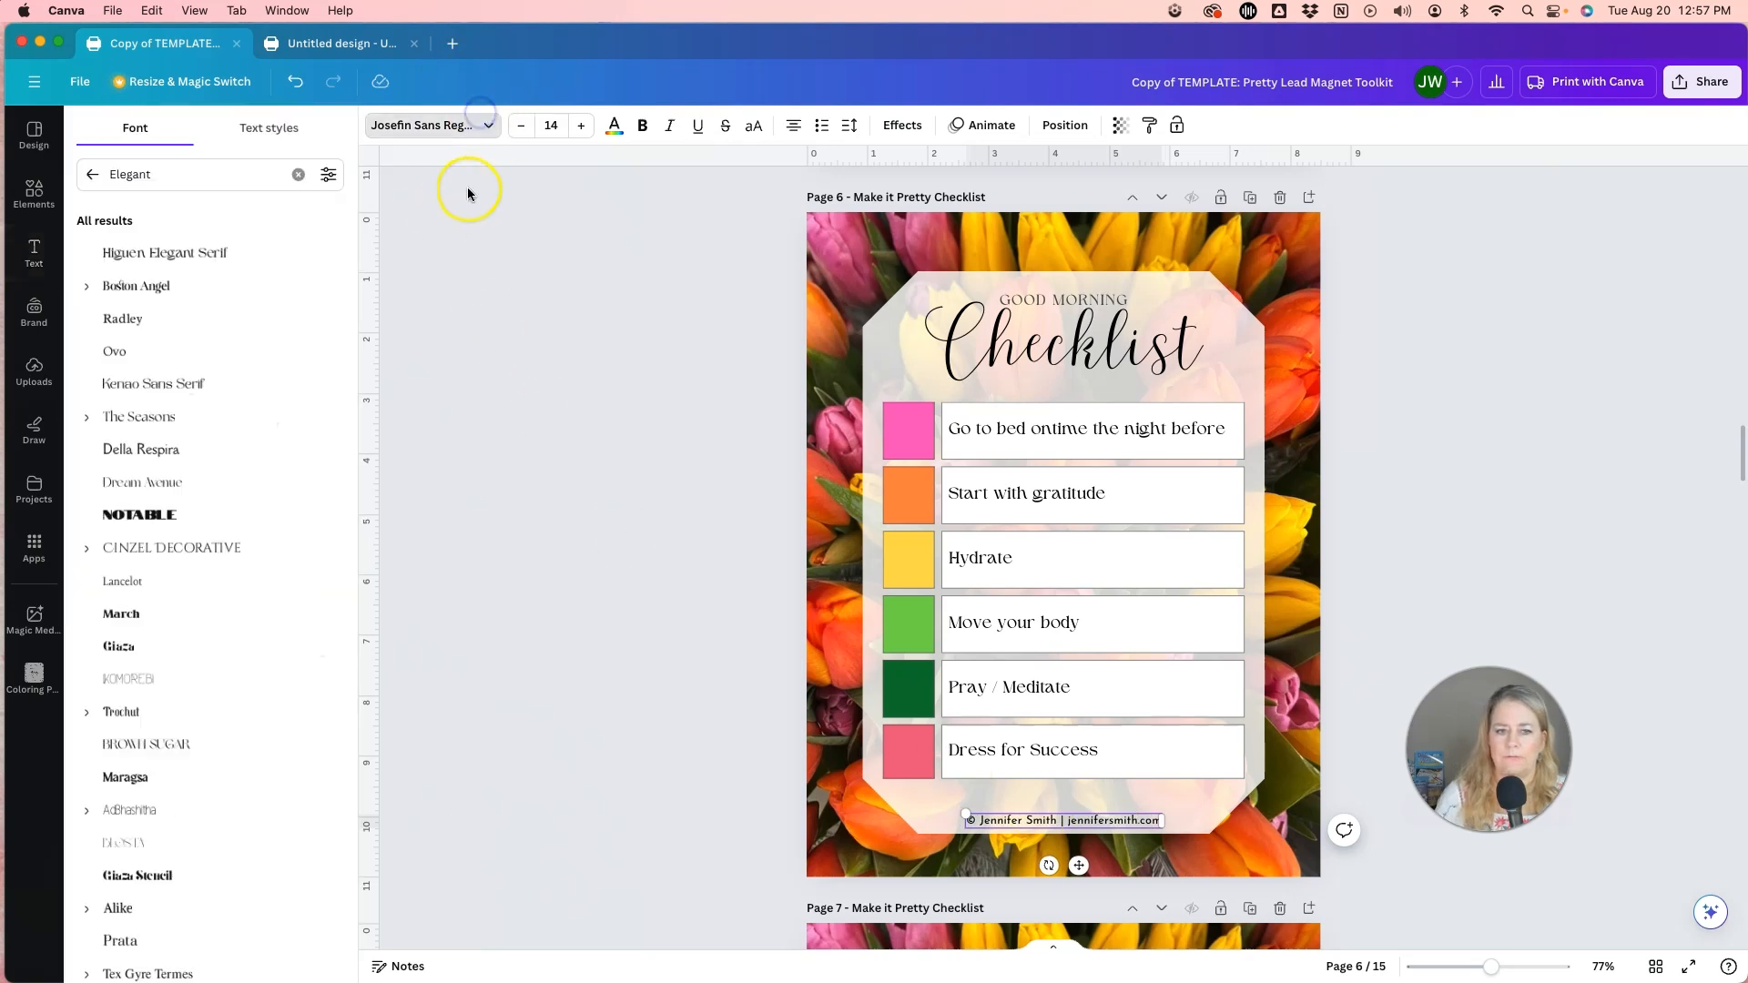
{"action": "left_click", "coordinate": [204, 250]}
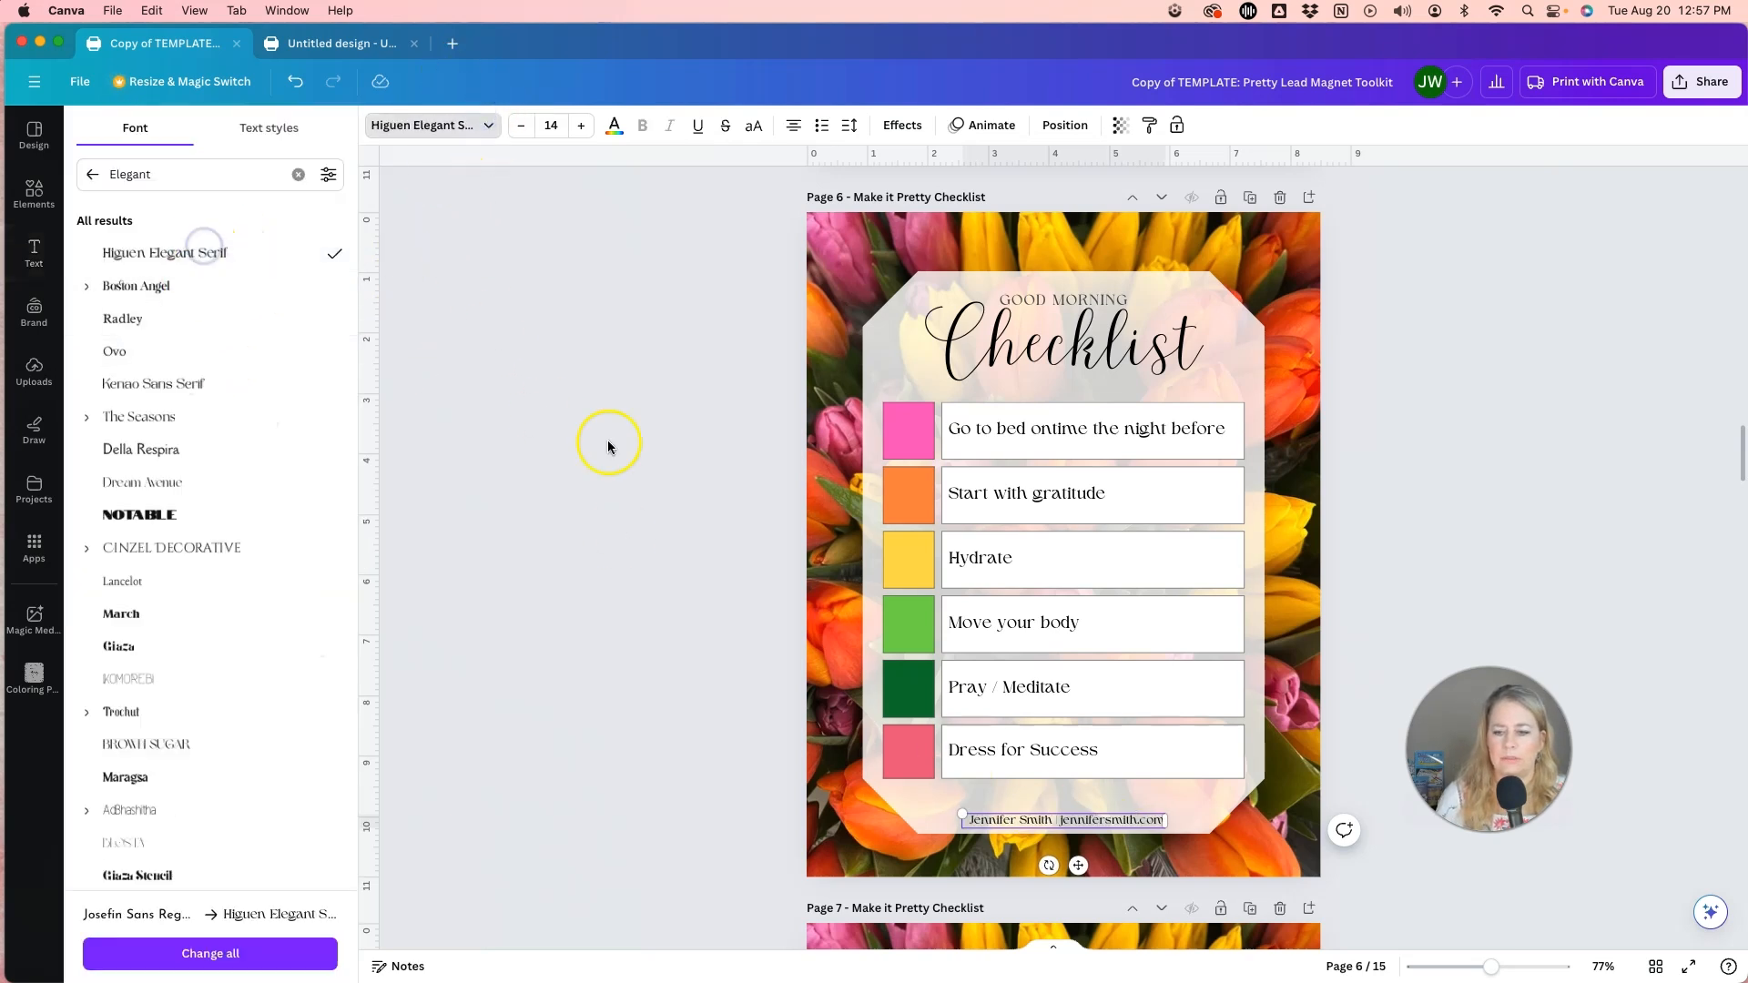
{"action": "left_click", "coordinate": [584, 497]}
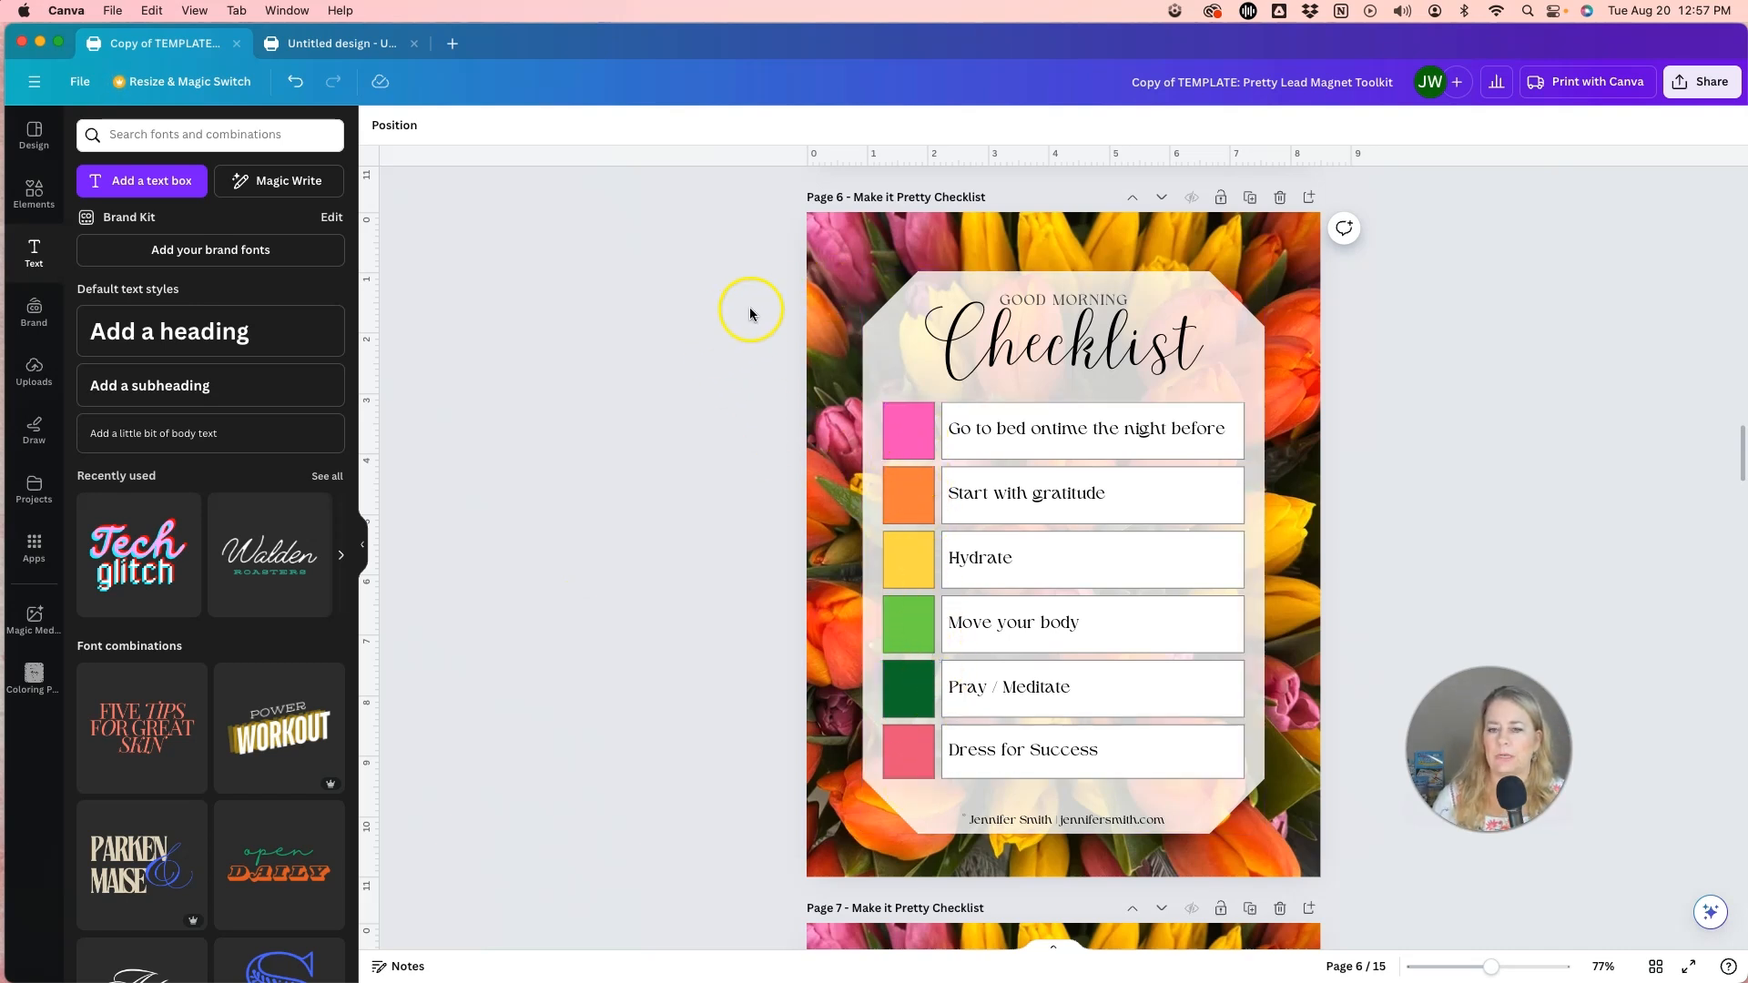
{"action": "left_click", "coordinate": [844, 289]}
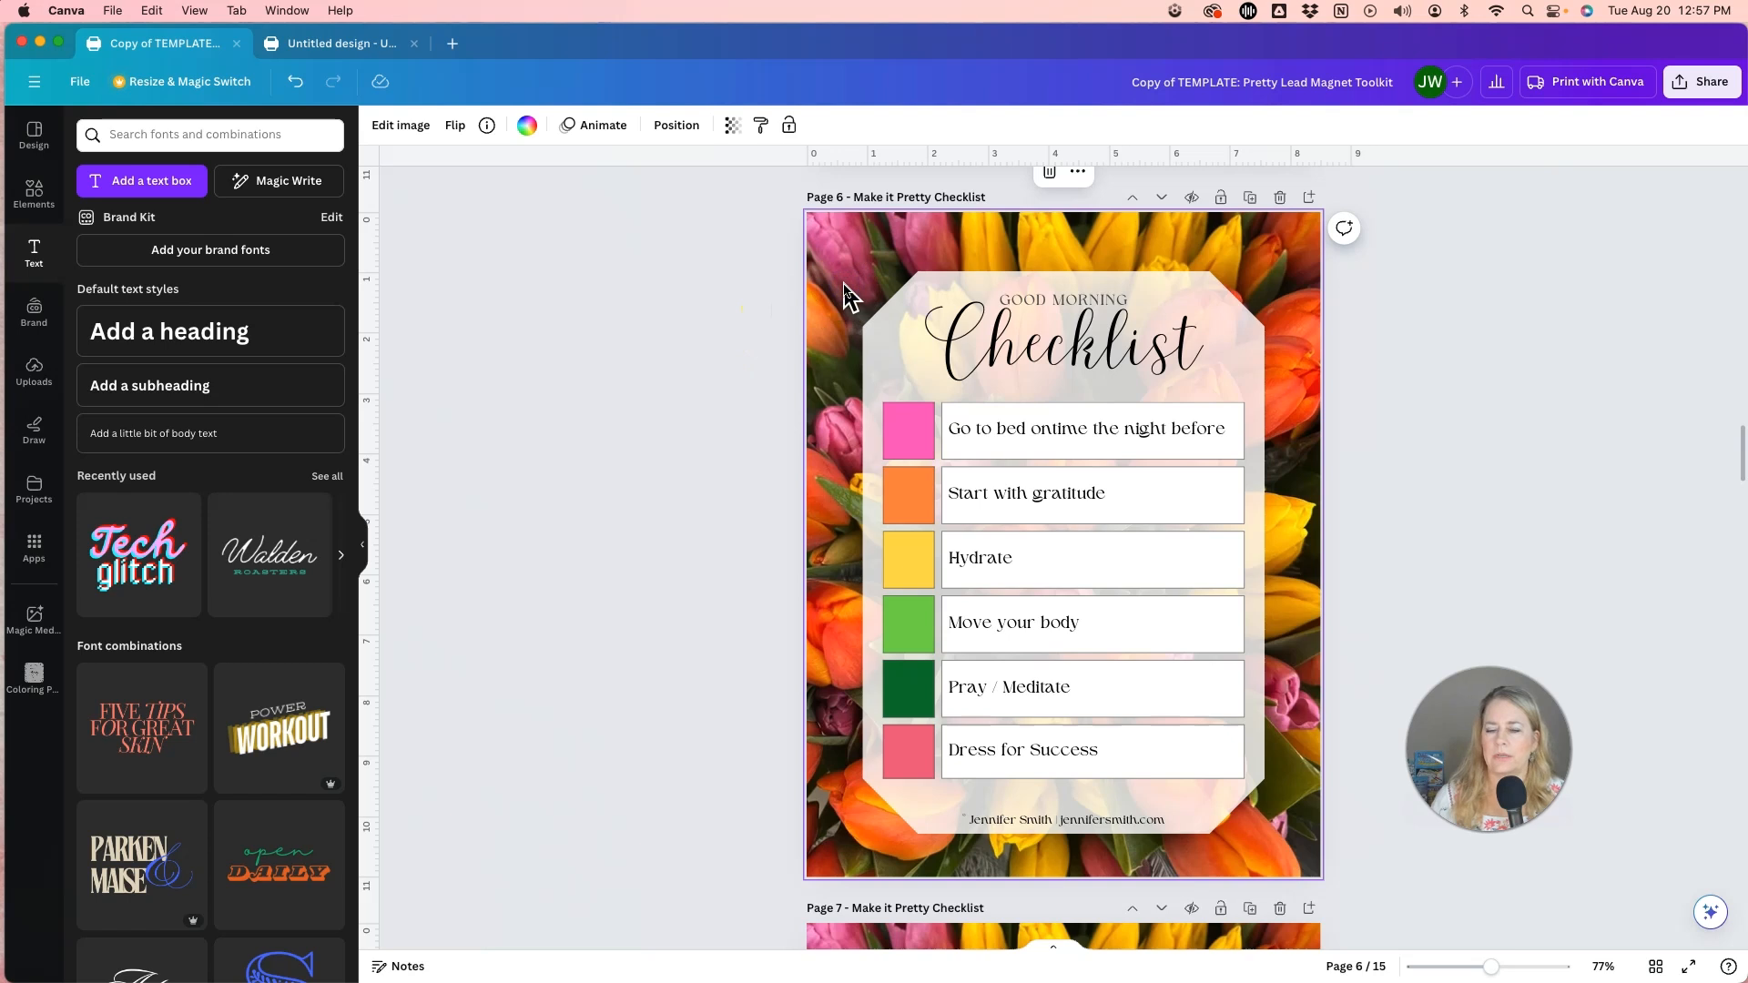
{"action": "double_click", "coordinate": [844, 290]}
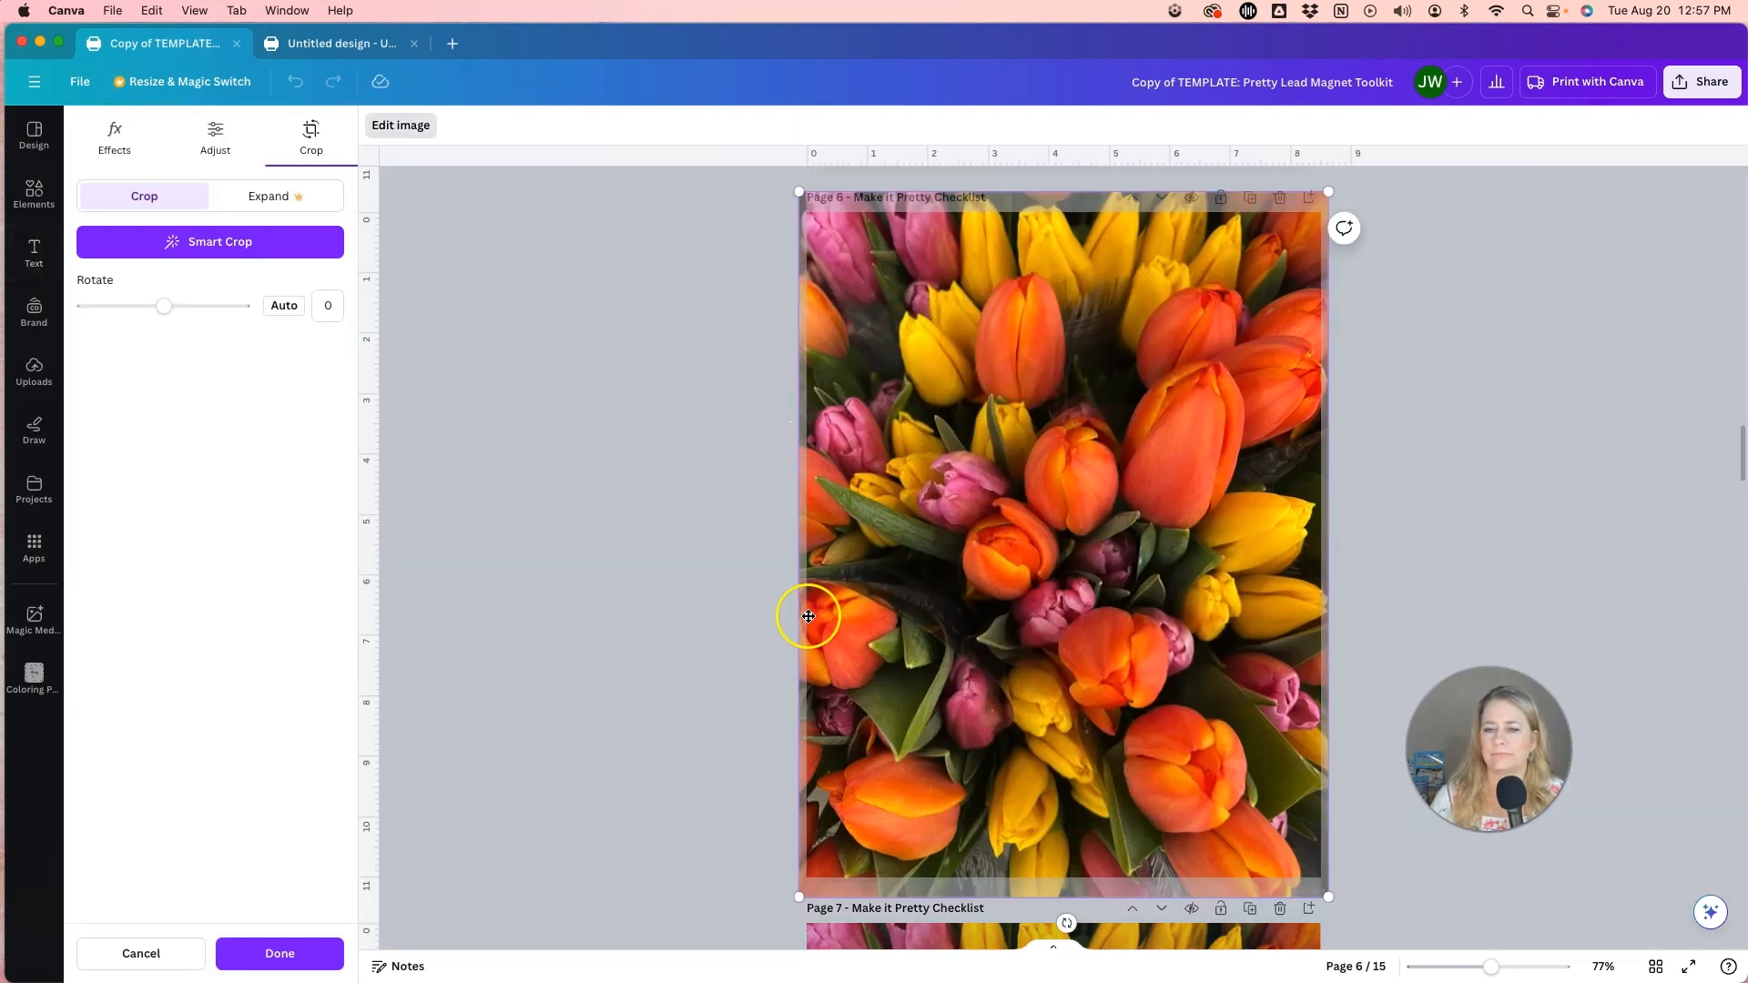
{"action": "left_click", "coordinate": [740, 326]}
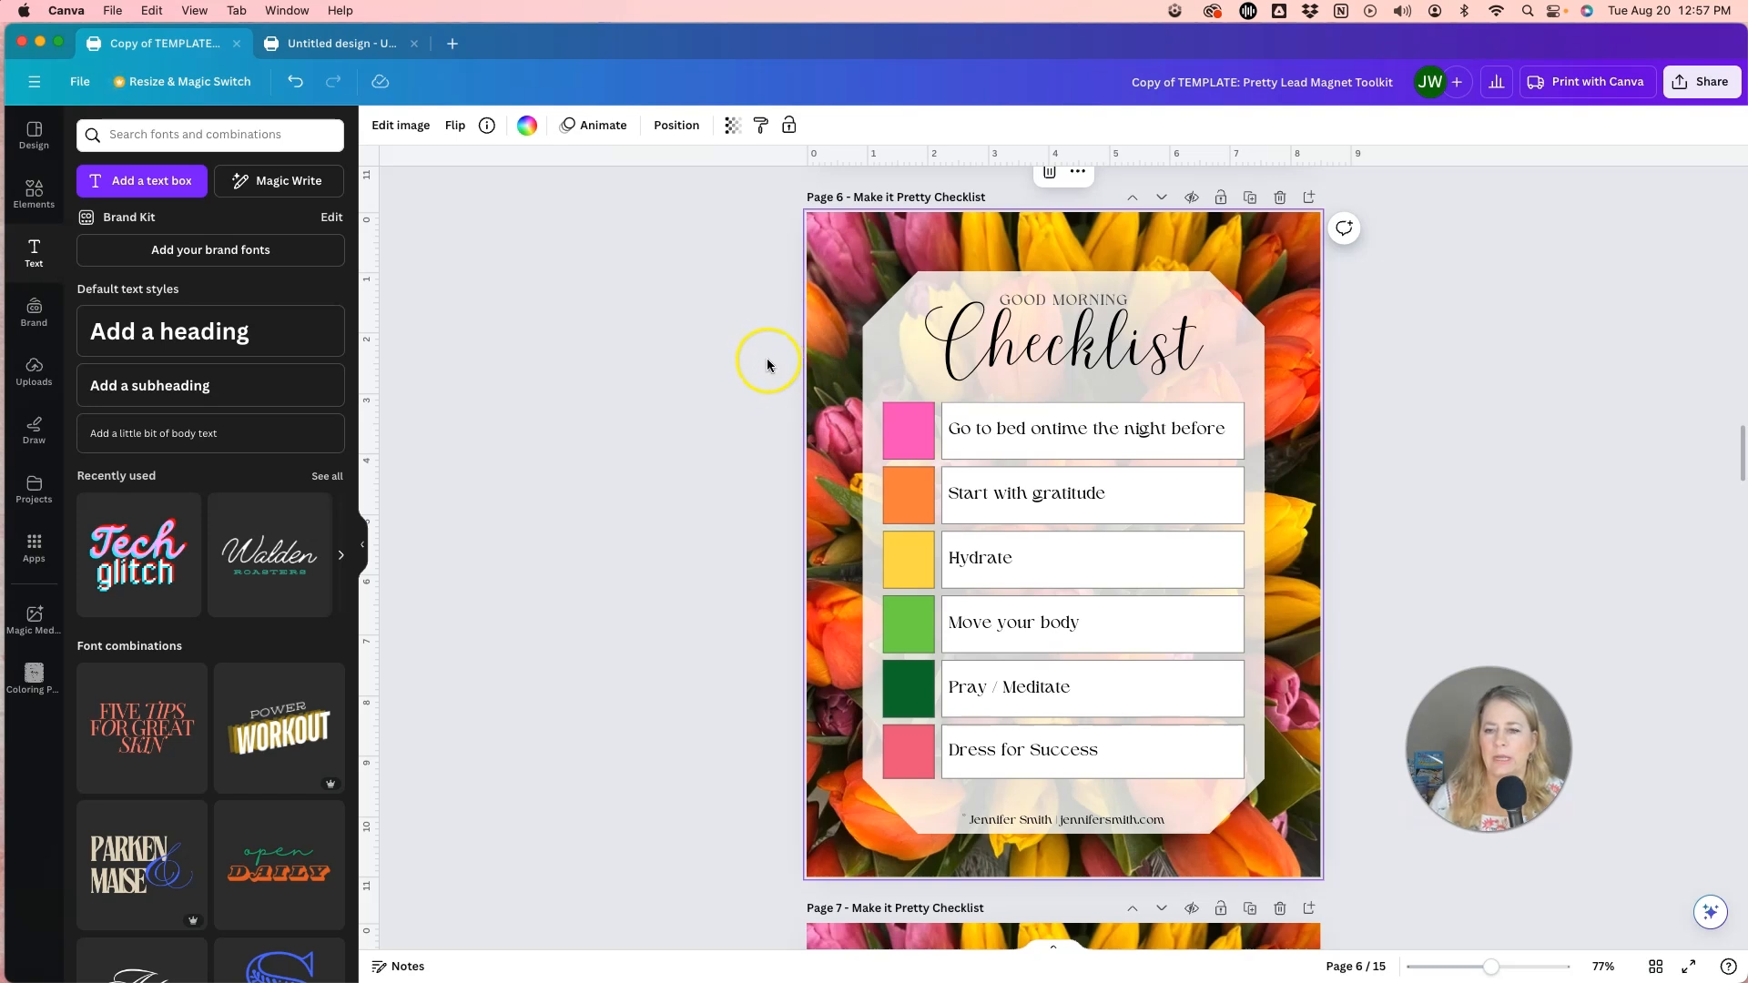
Look over the neighbouring template pages, from the page 5 checklist to the page 12 coloring pages sheet, and return to page 6.
{"action": "scroll", "coordinate": [766, 365], "scroll_direction": "up", "scroll_amount": 10}
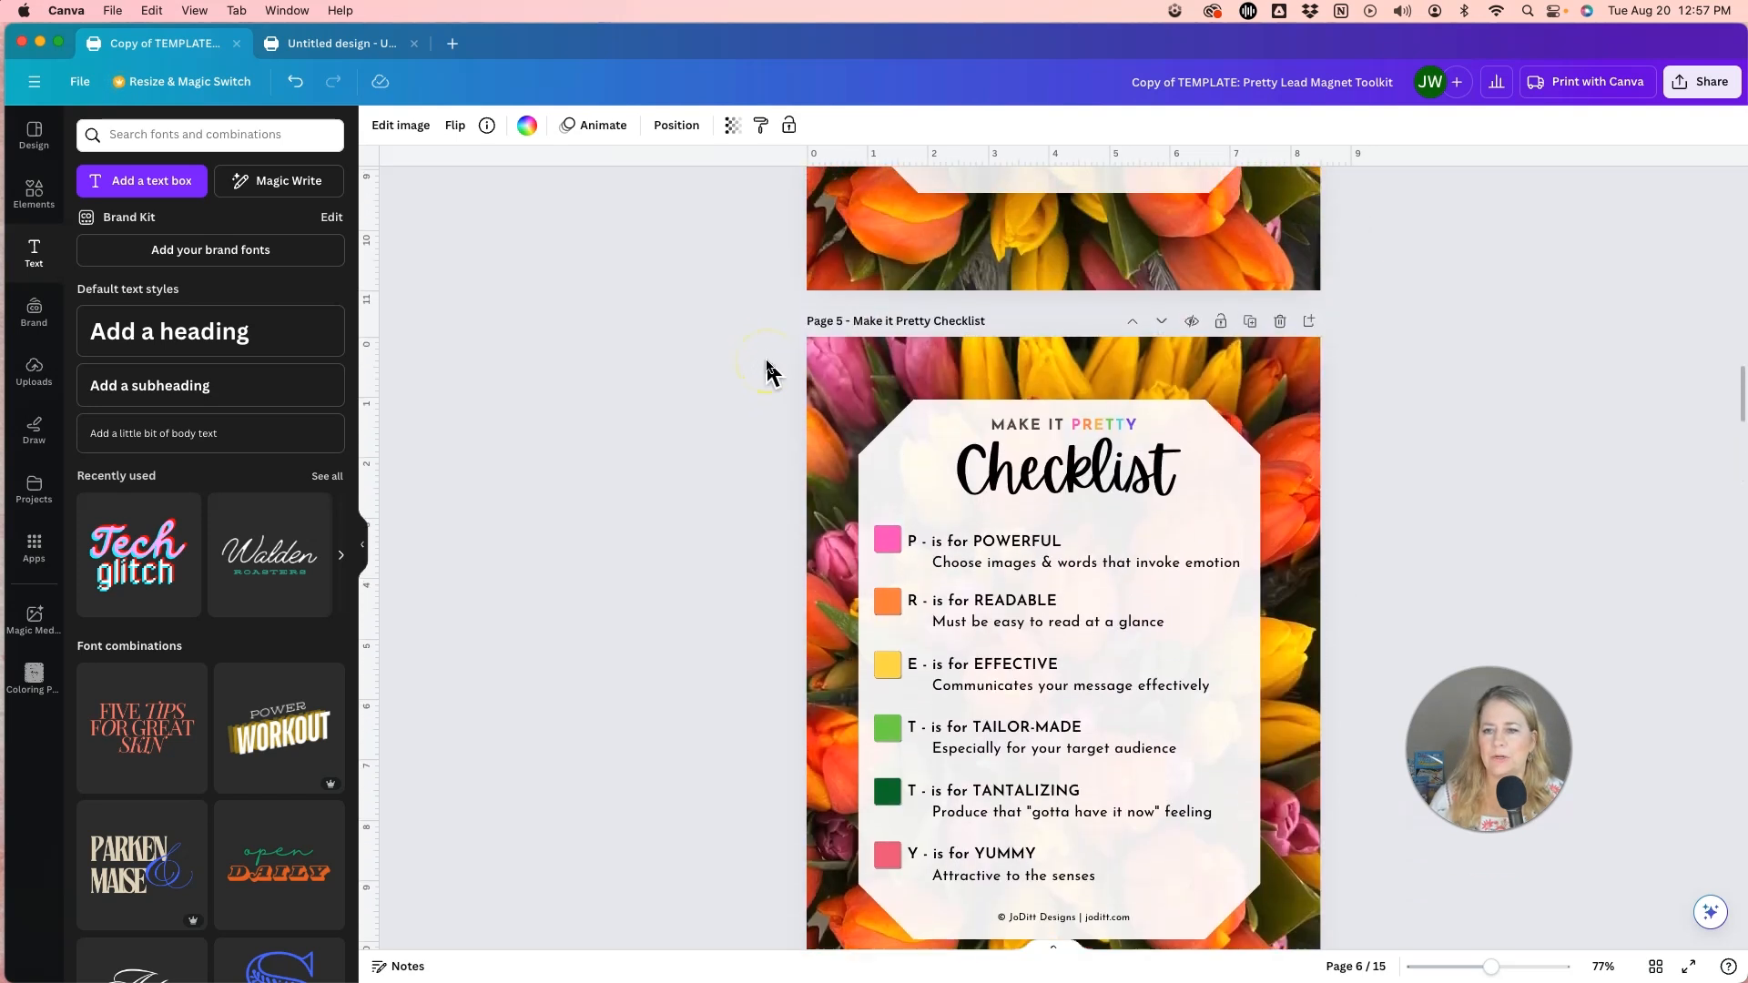
{"action": "scroll", "coordinate": [767, 365], "scroll_direction": "down", "scroll_amount": 20}
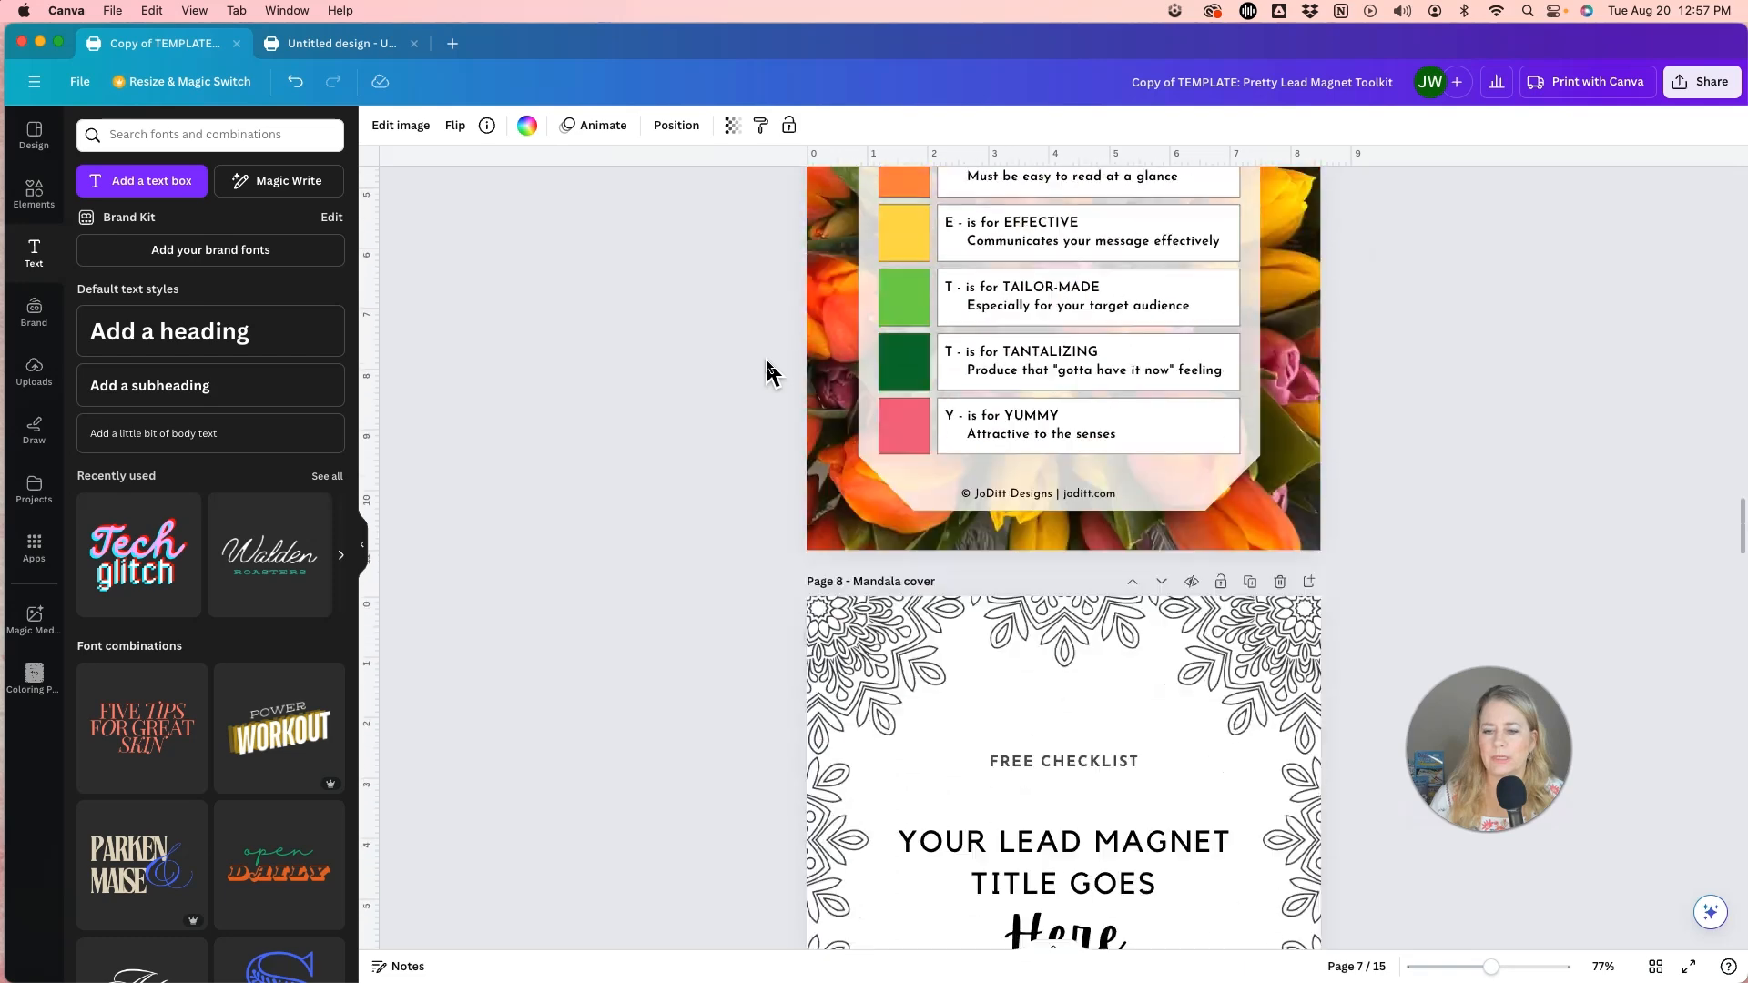
{"action": "scroll", "coordinate": [767, 365], "scroll_direction": "down", "scroll_amount": 20}
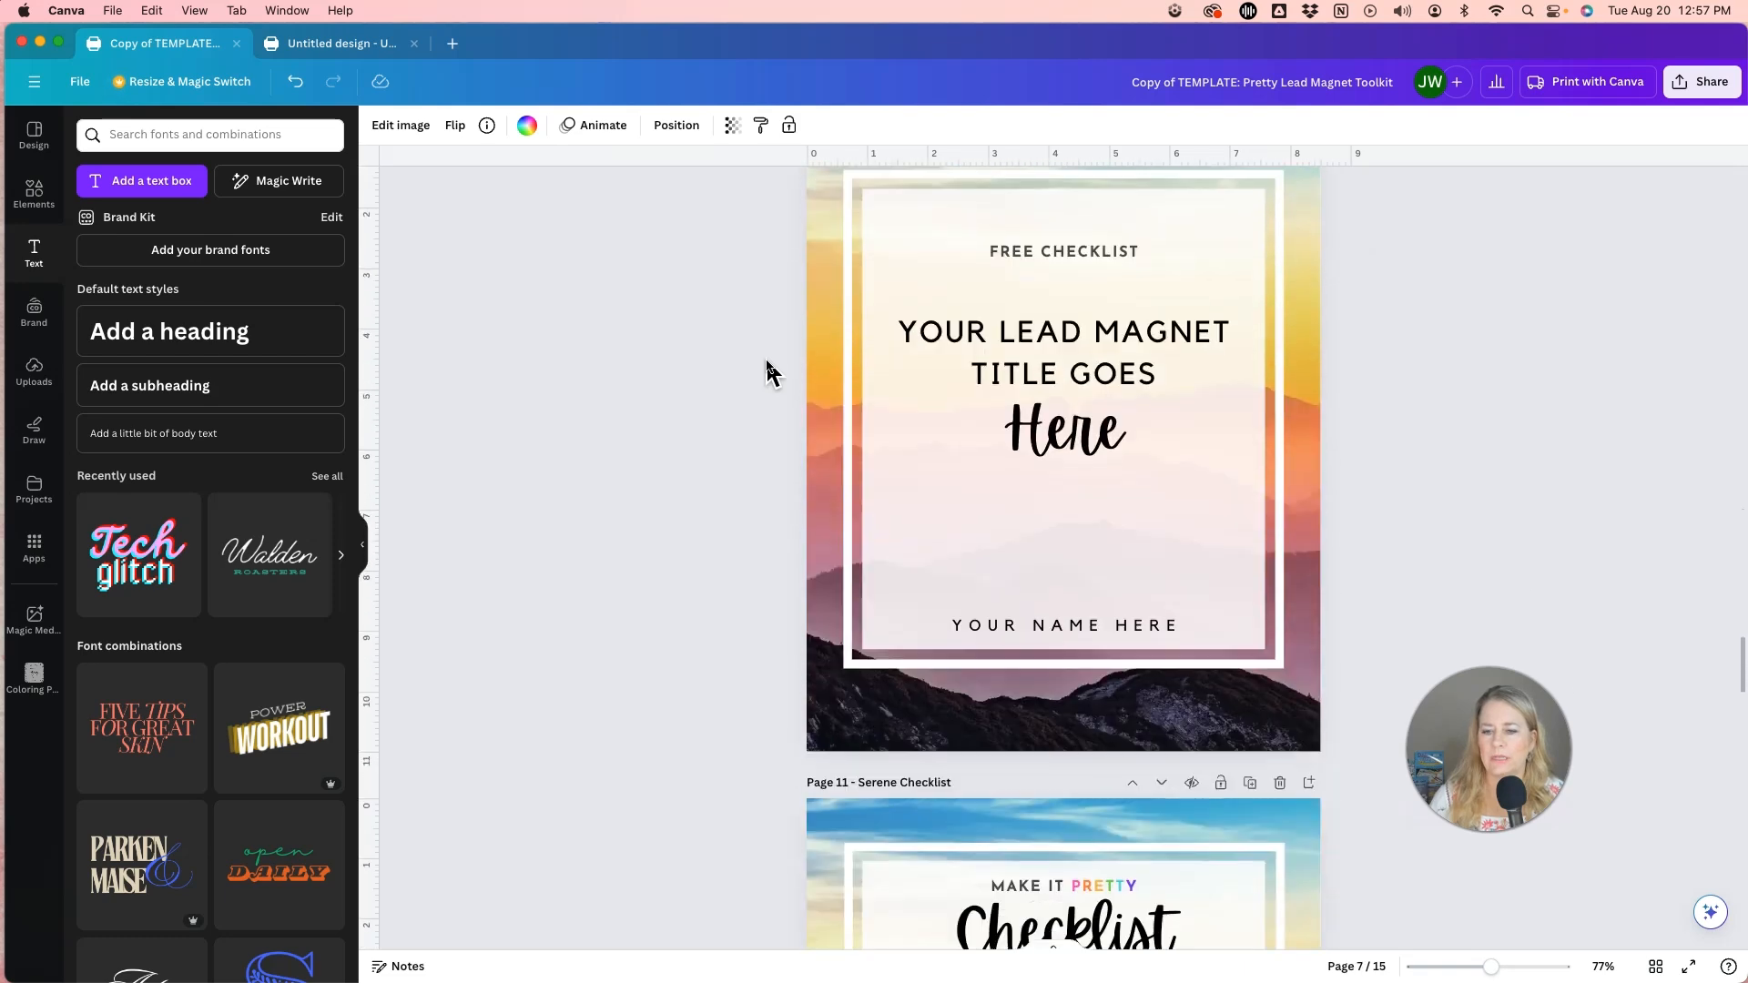
{"action": "scroll", "coordinate": [767, 365], "scroll_direction": "down", "scroll_amount": 4}
{"action": "left_click", "coordinate": [825, 360]}
{"action": "scroll", "coordinate": [708, 386], "scroll_direction": "down", "scroll_amount": 8}
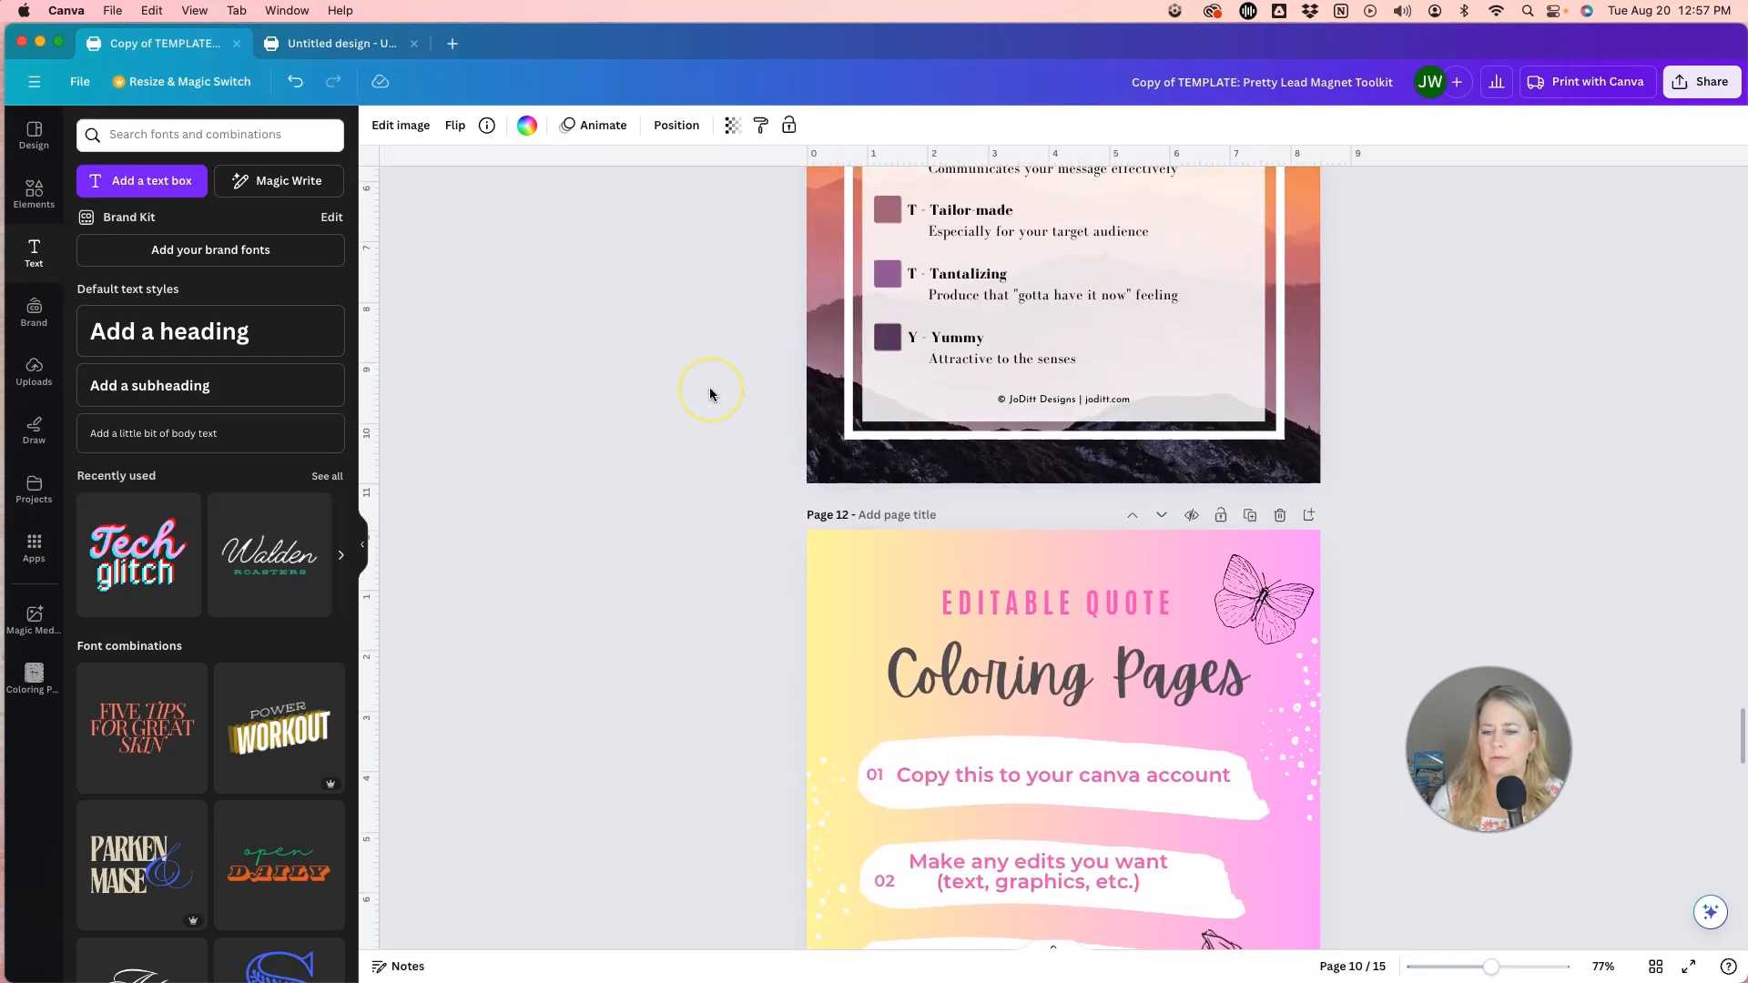
{"action": "scroll", "coordinate": [710, 388], "scroll_direction": "up", "scroll_amount": 20}
{"action": "scroll", "coordinate": [710, 395], "scroll_direction": "up", "scroll_amount": 15}
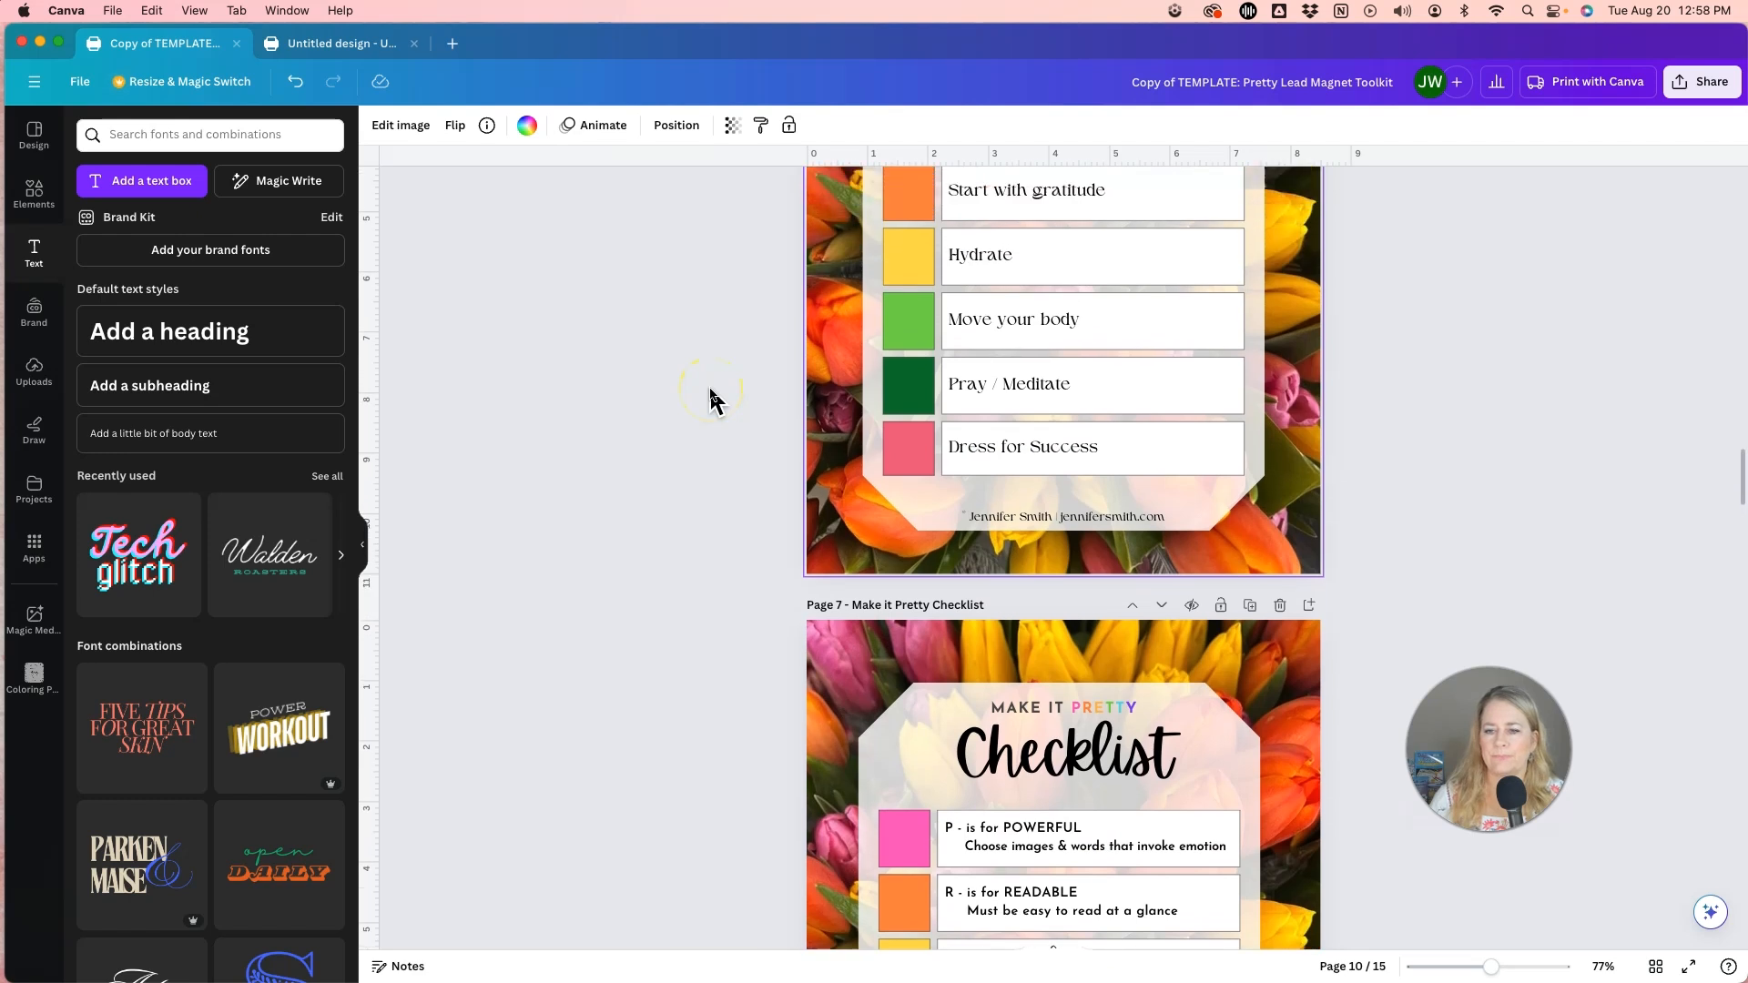
{"action": "scroll", "coordinate": [710, 397], "scroll_direction": "down", "scroll_amount": 1}
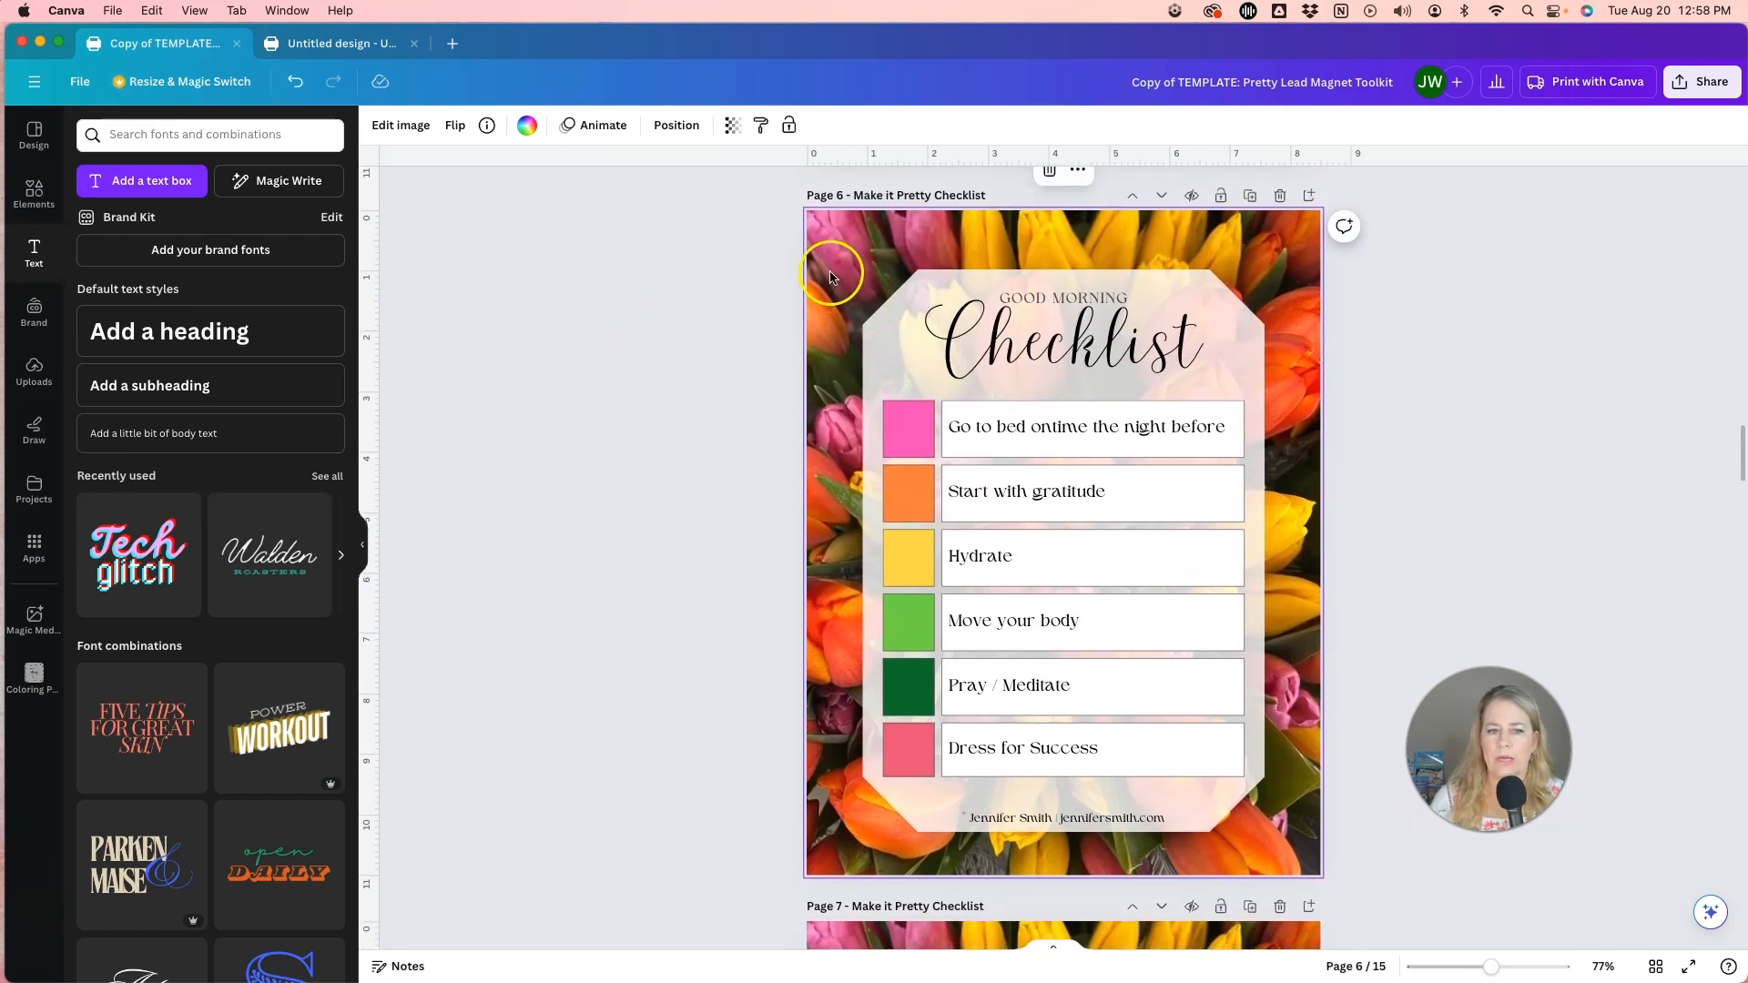
Search the elements library for "morning" and show all of the photo results.
{"action": "left_click", "coordinate": [34, 194]}
{"action": "left_click", "coordinate": [219, 136]}
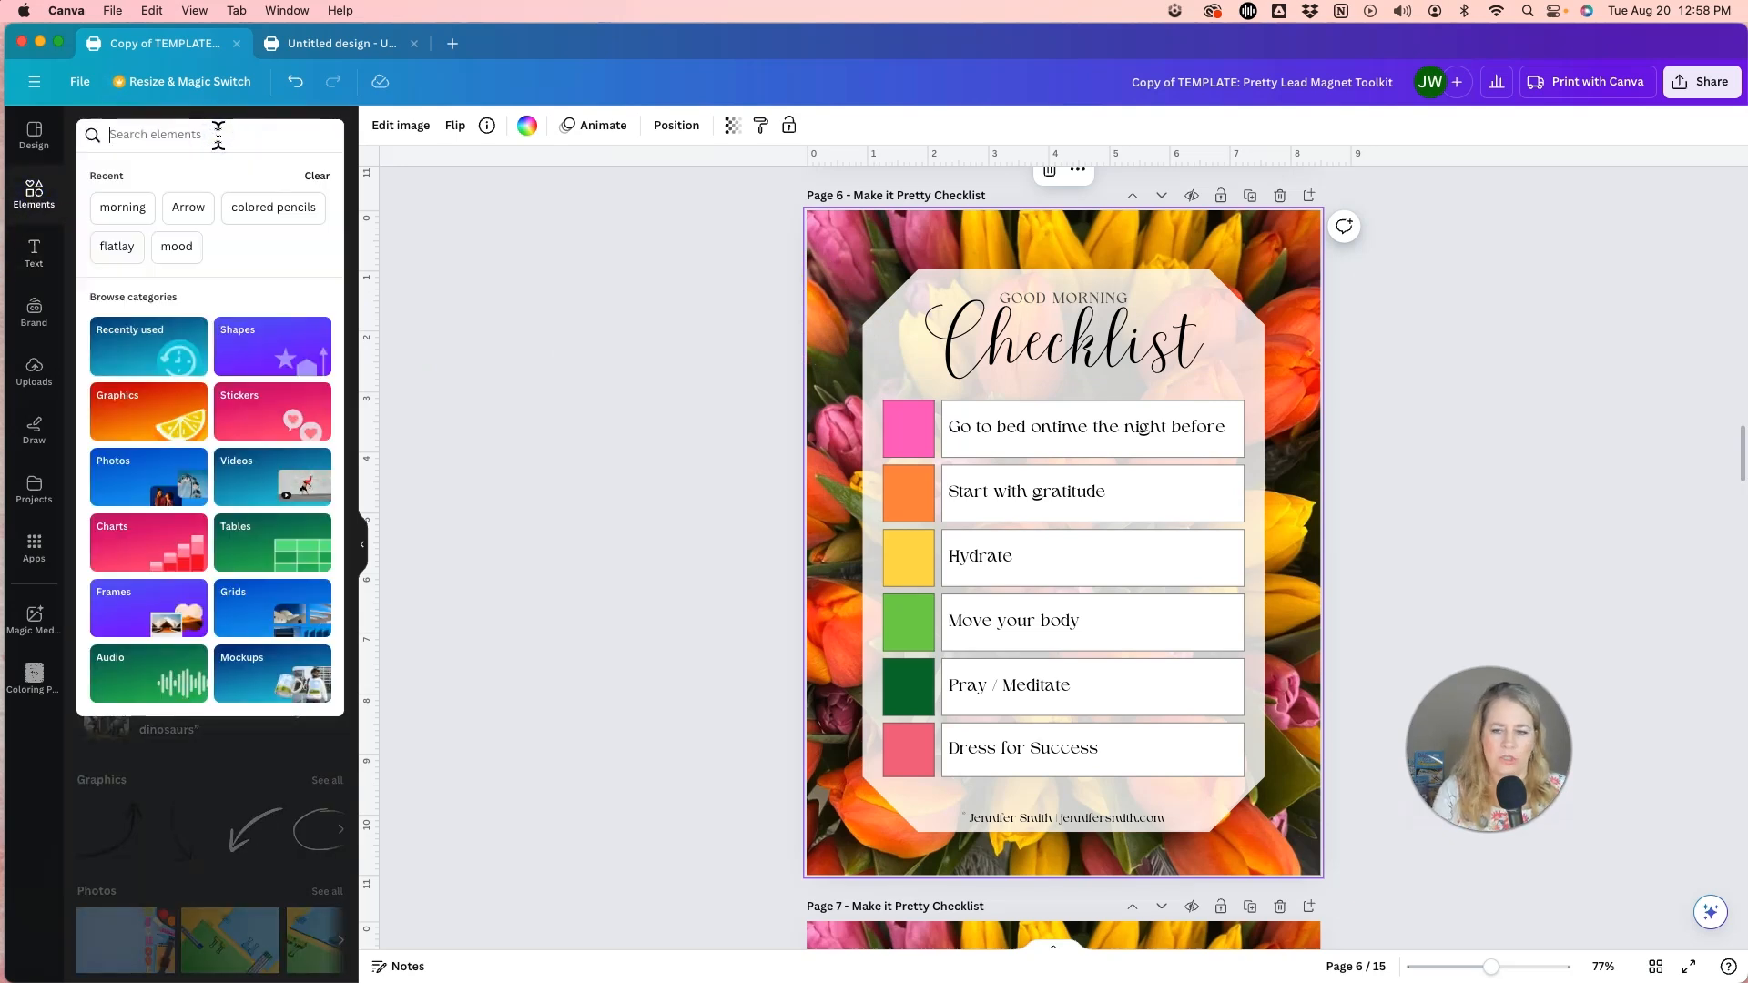
{"action": "type", "text": "morni"}
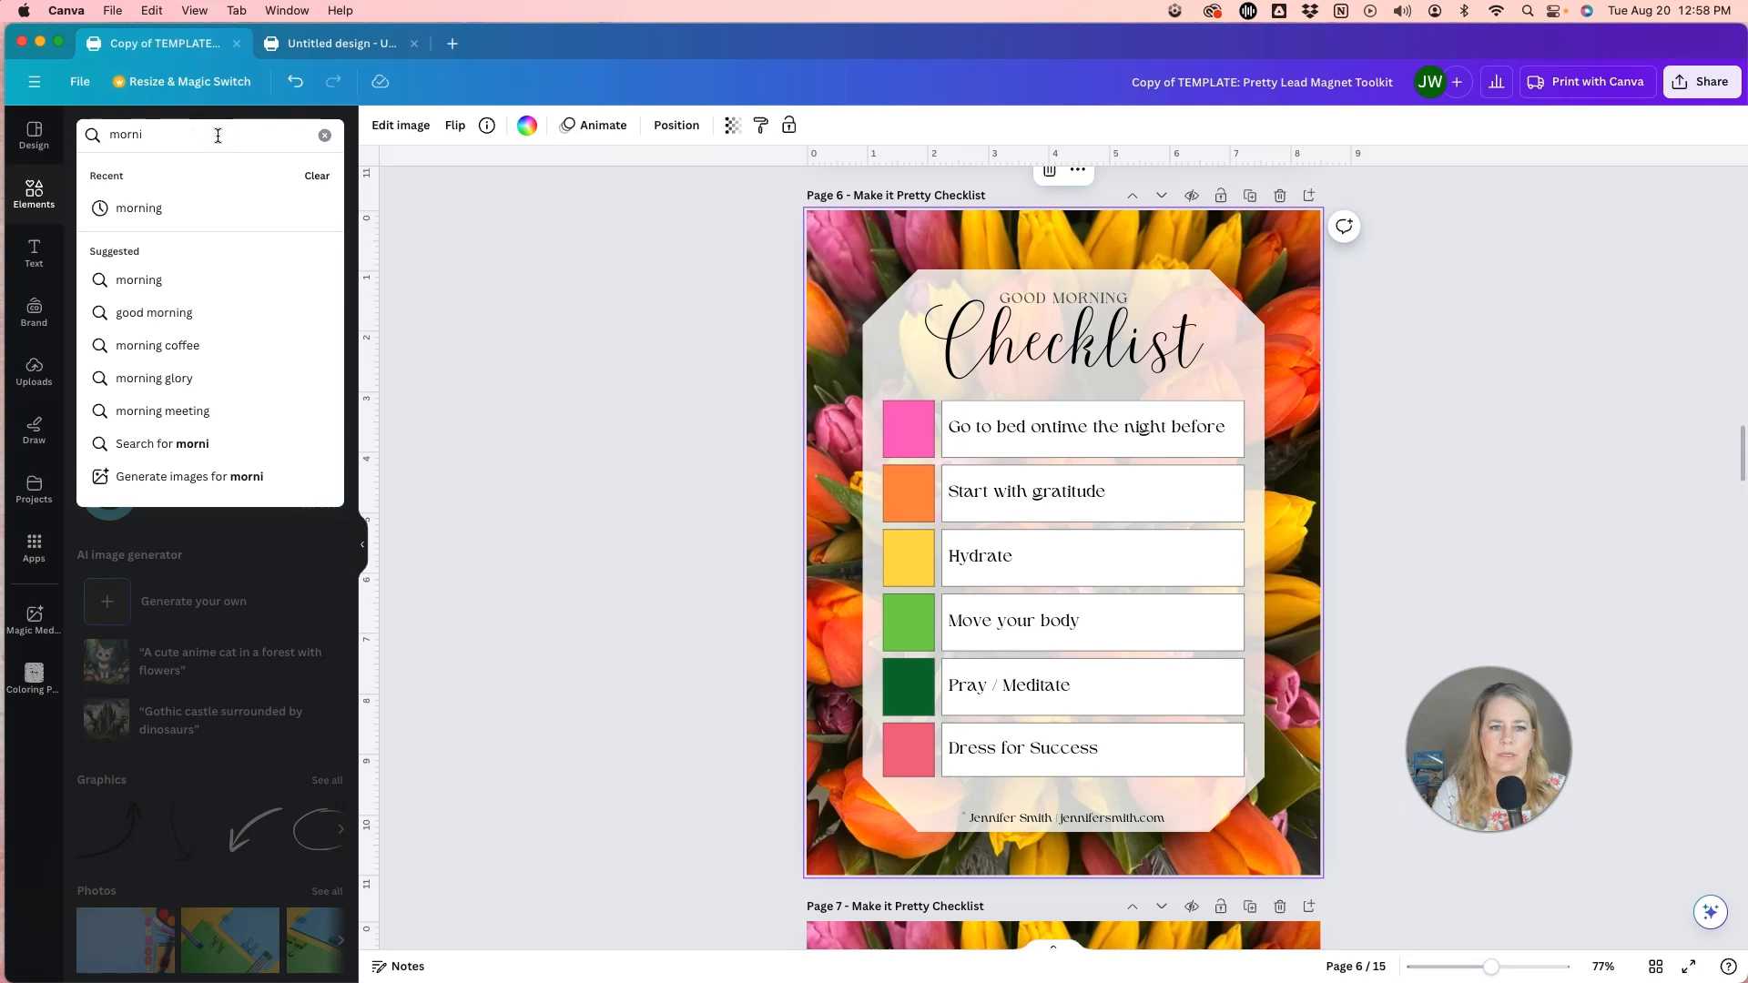
{"action": "type", "text": "ng"}
{"action": "key", "text": "Return"}
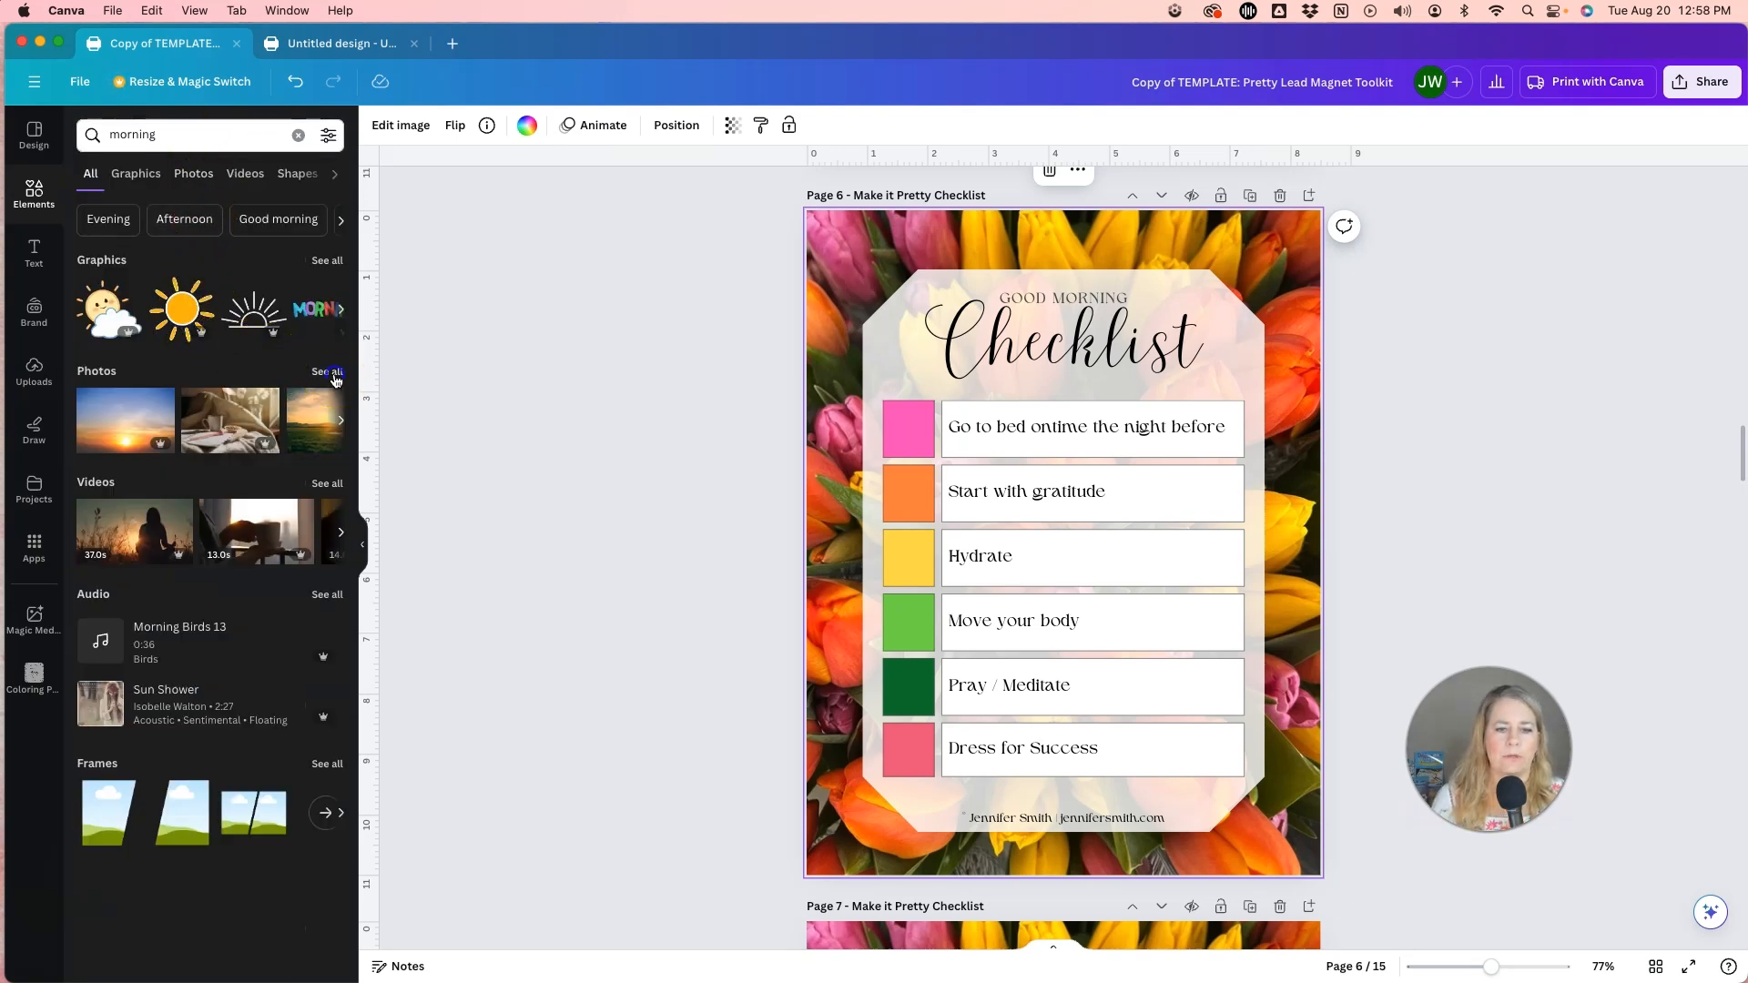
{"action": "left_click", "coordinate": [328, 372]}
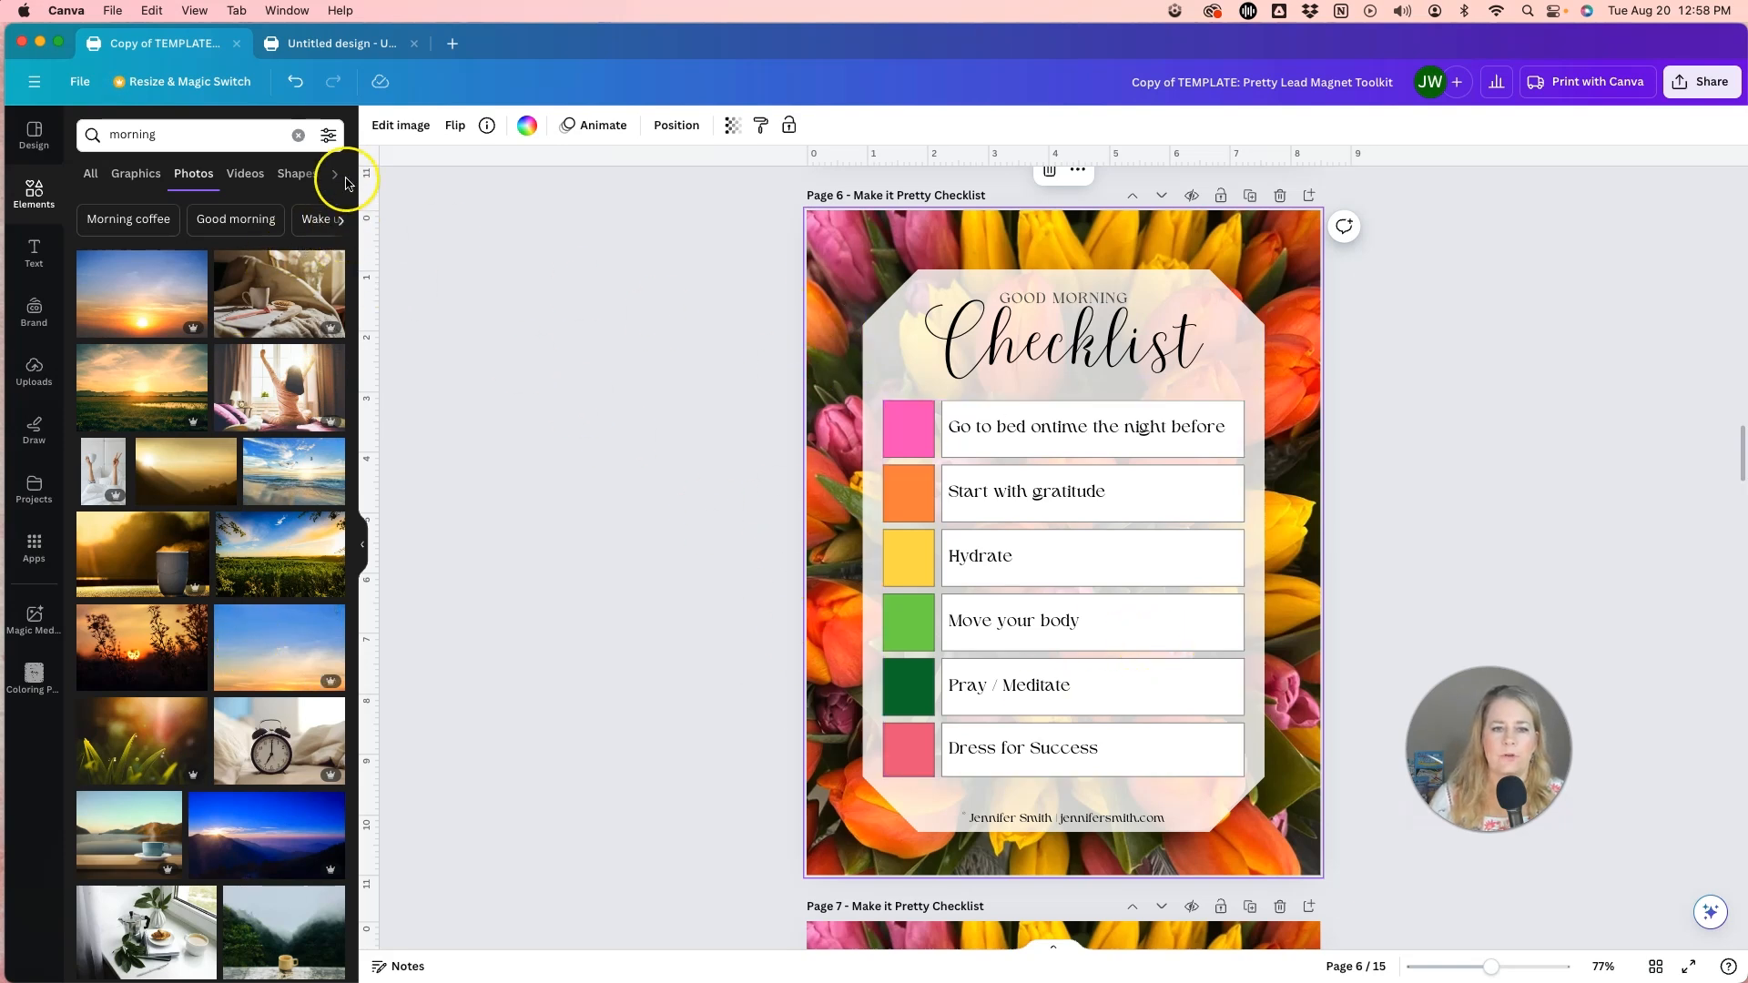
Filter the morning photos to vertical orientation.
{"action": "left_click", "coordinate": [329, 138]}
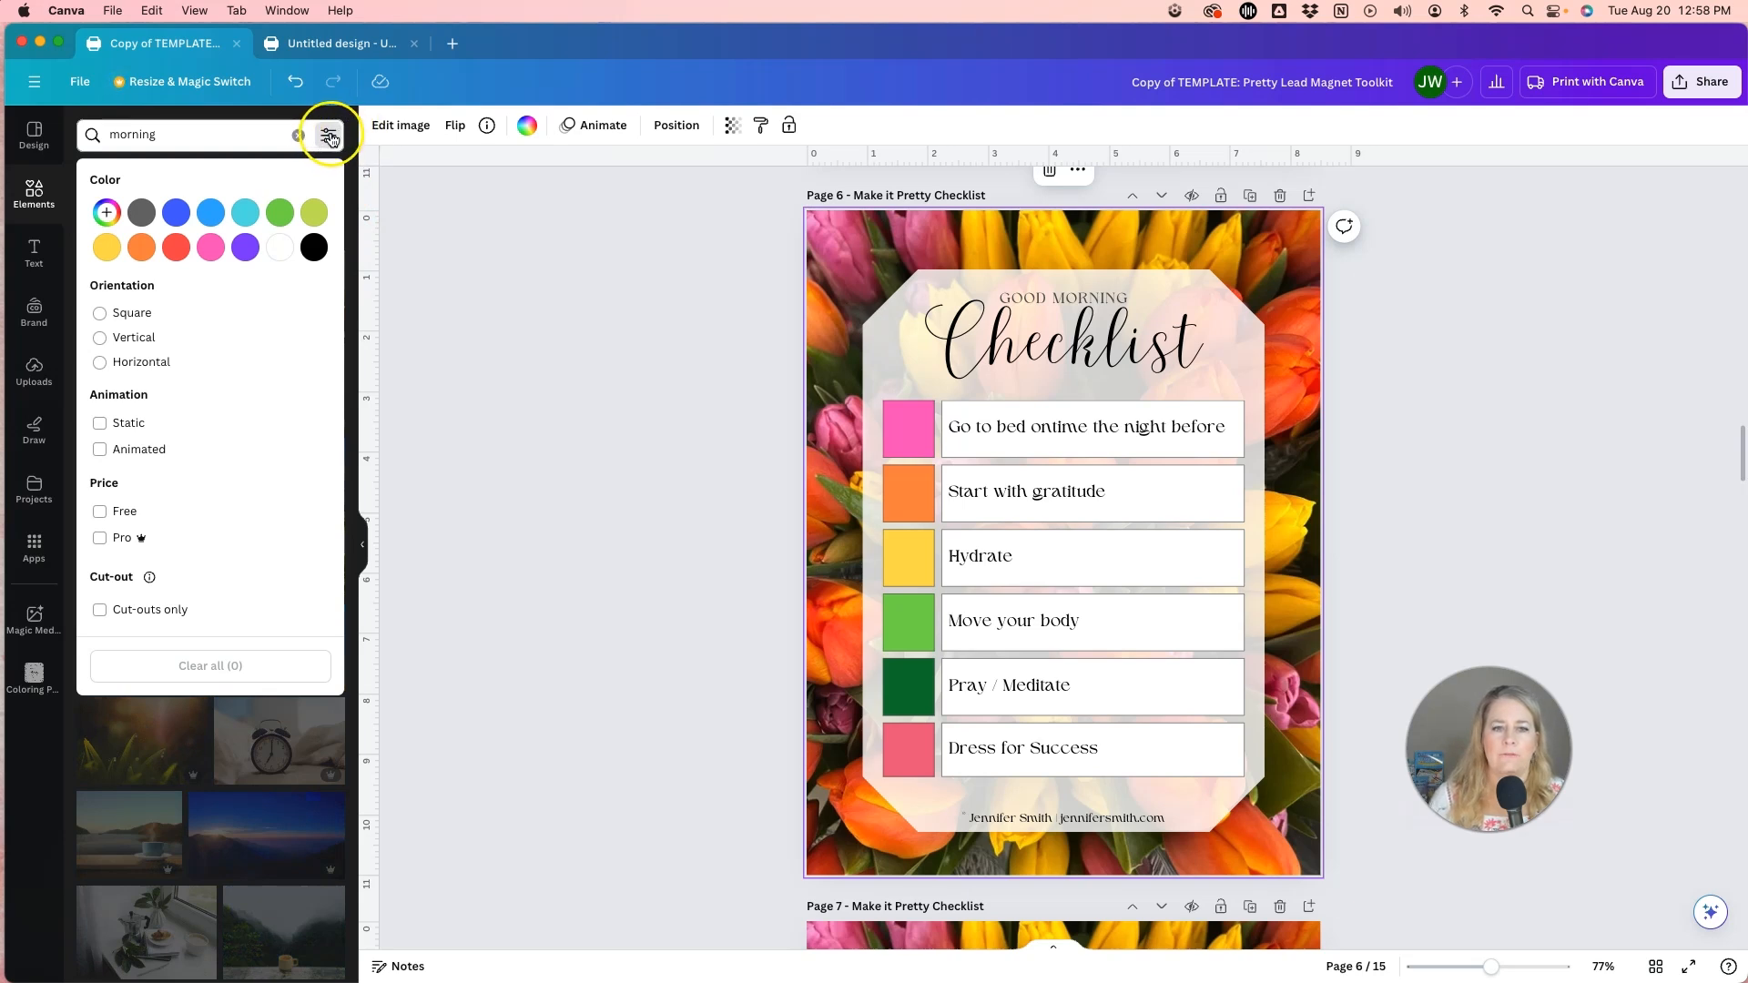
{"action": "left_click", "coordinate": [101, 337]}
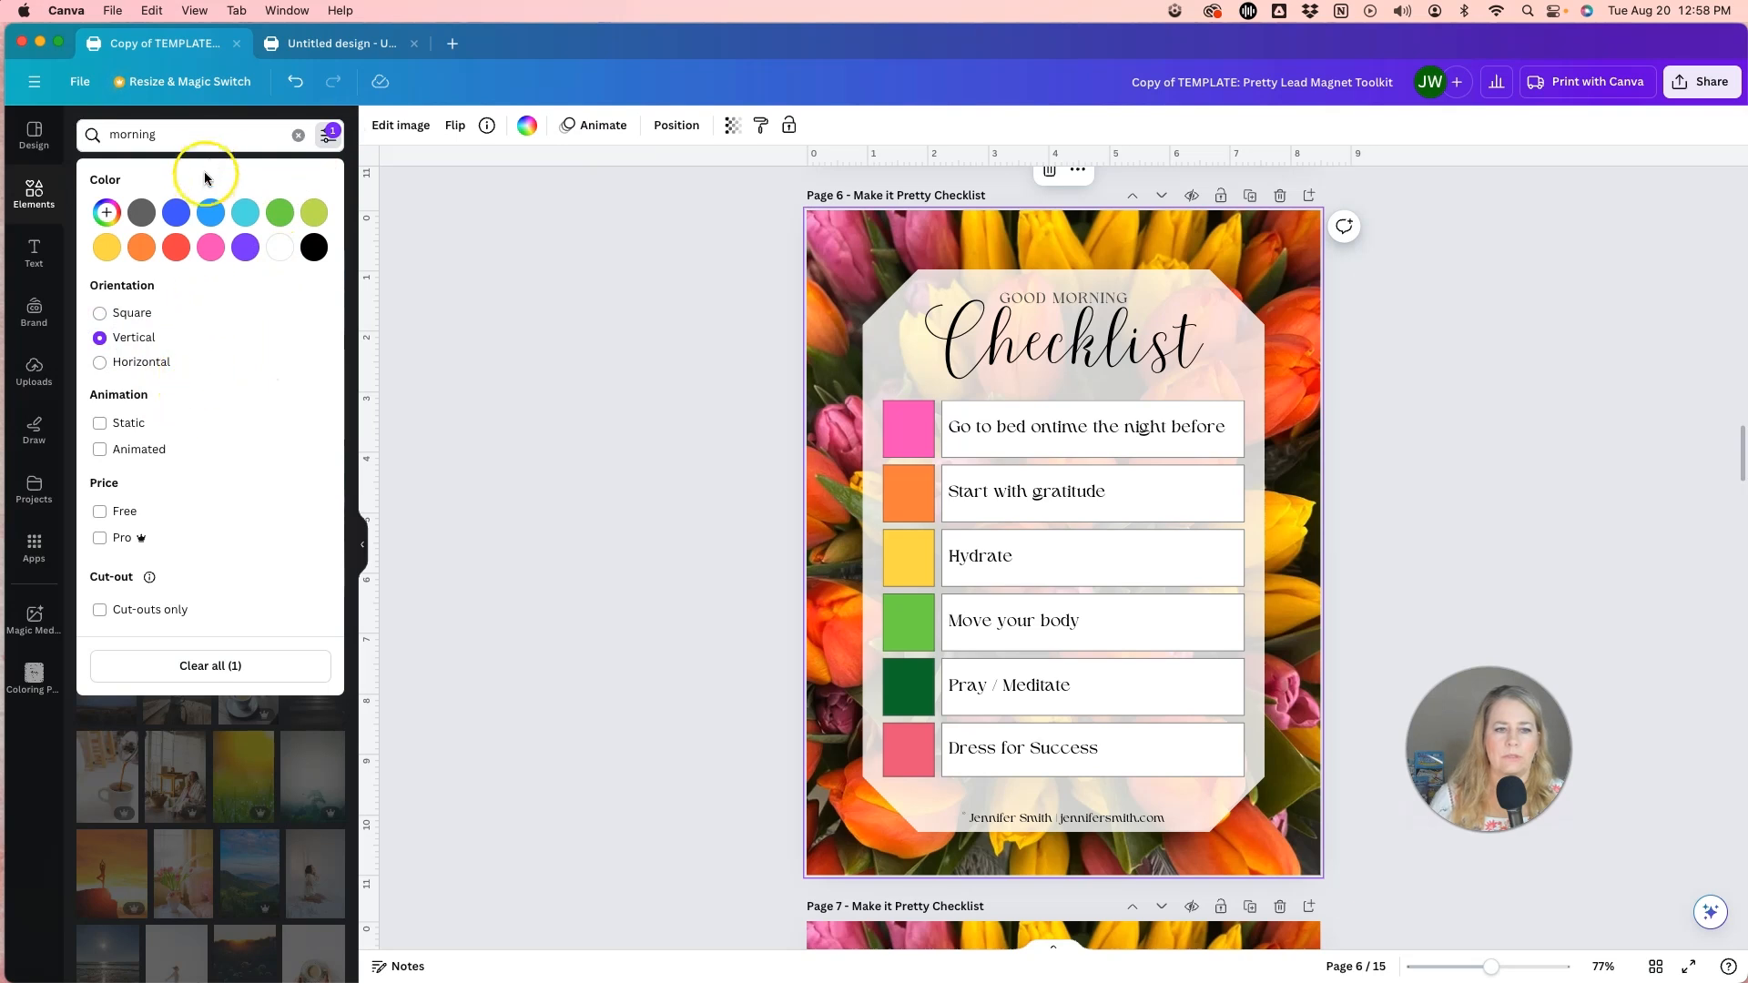
{"action": "left_click", "coordinate": [310, 714]}
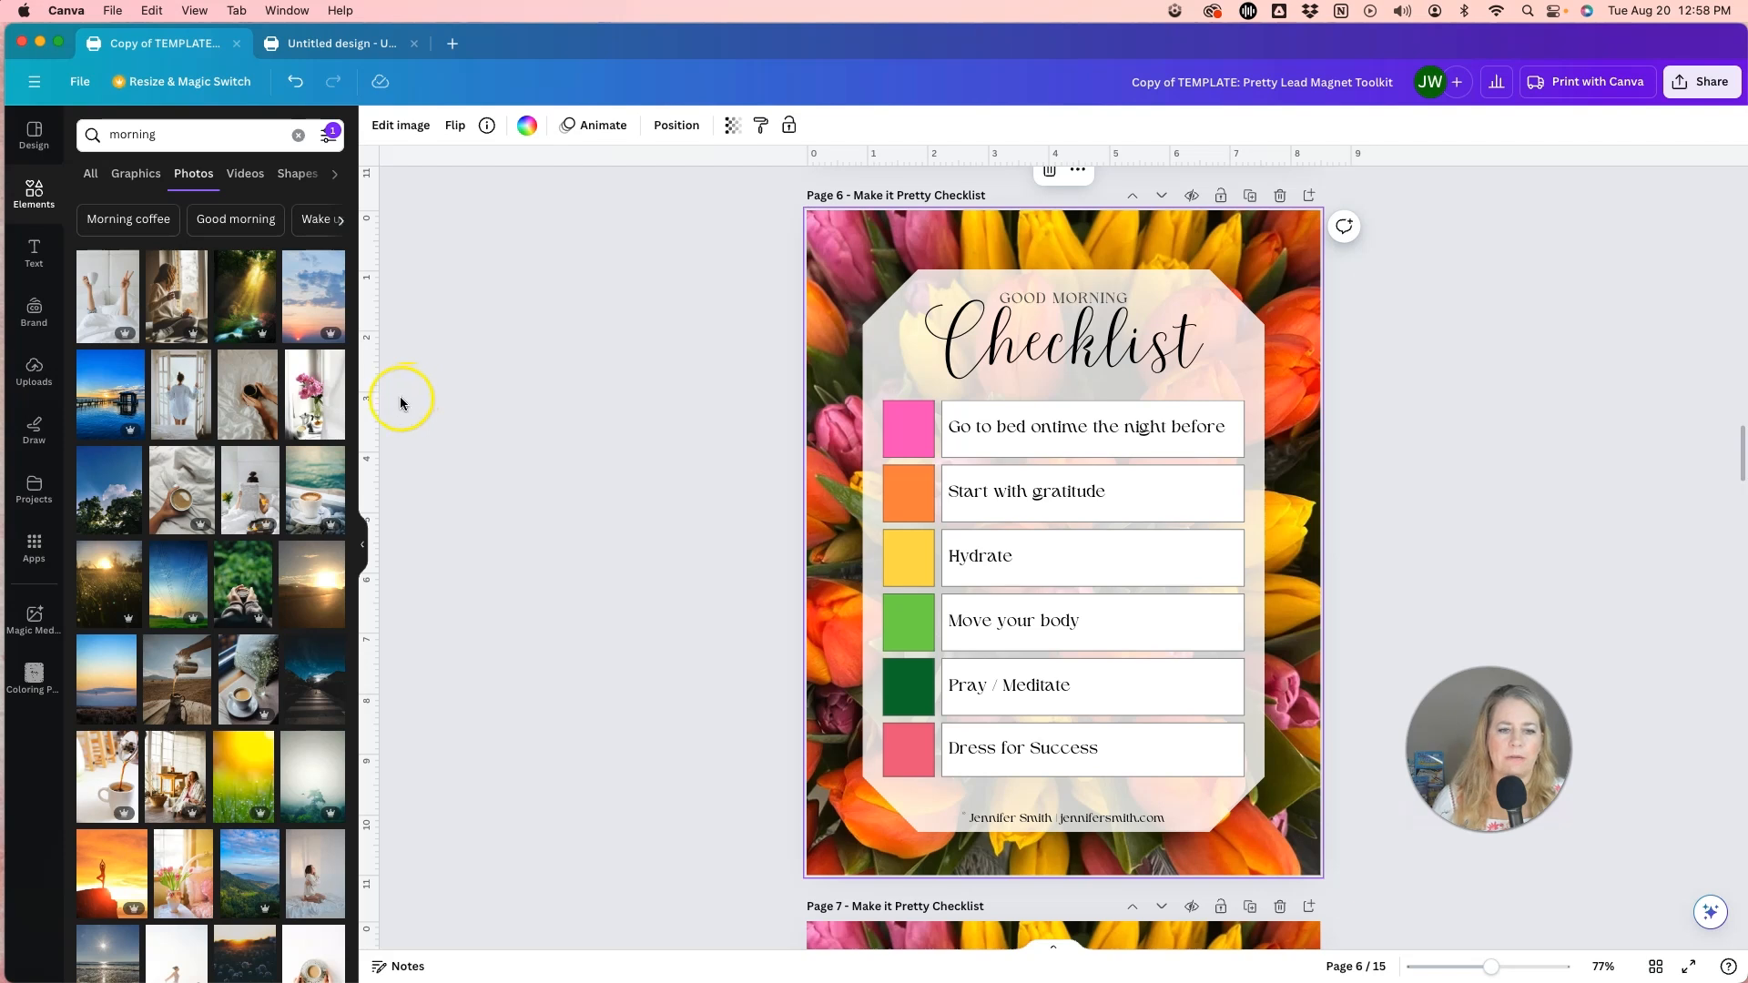
Try the photo of pink flowers by a bright window as the page 6 background, and undo the replacement.
{"action": "left_click_drag", "start_coordinate": [319, 421], "coordinate": [815, 326]}
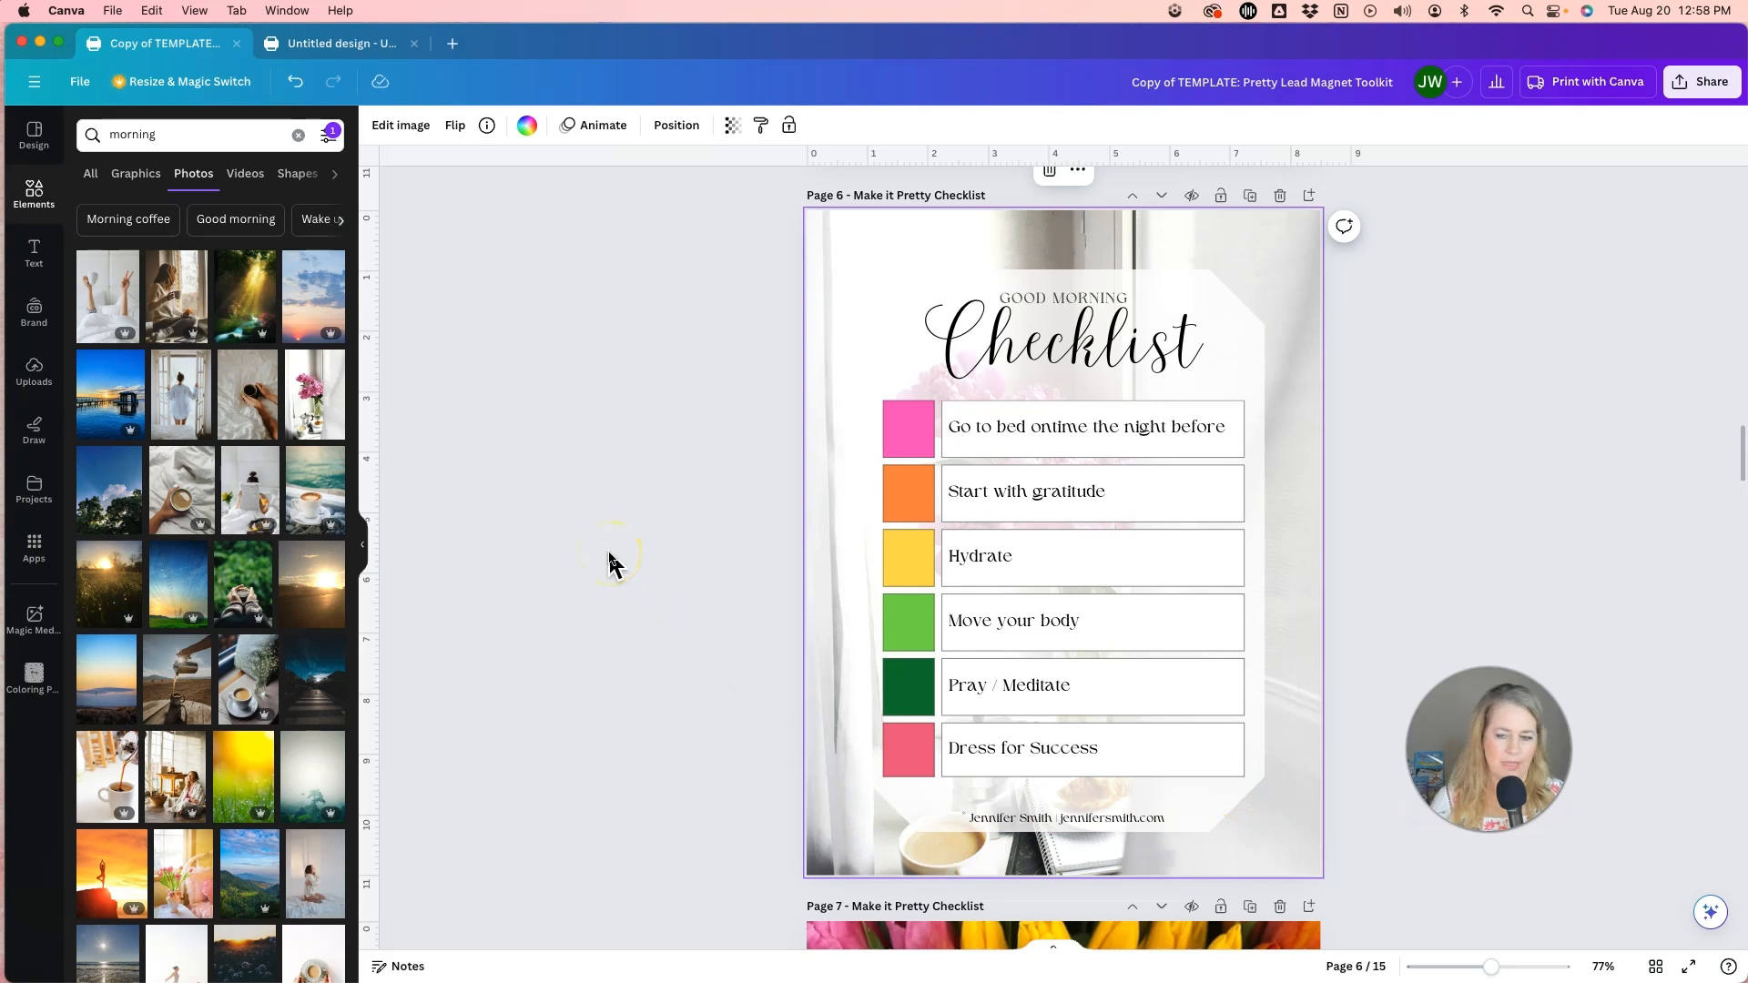
{"action": "key", "text": "super+z"}
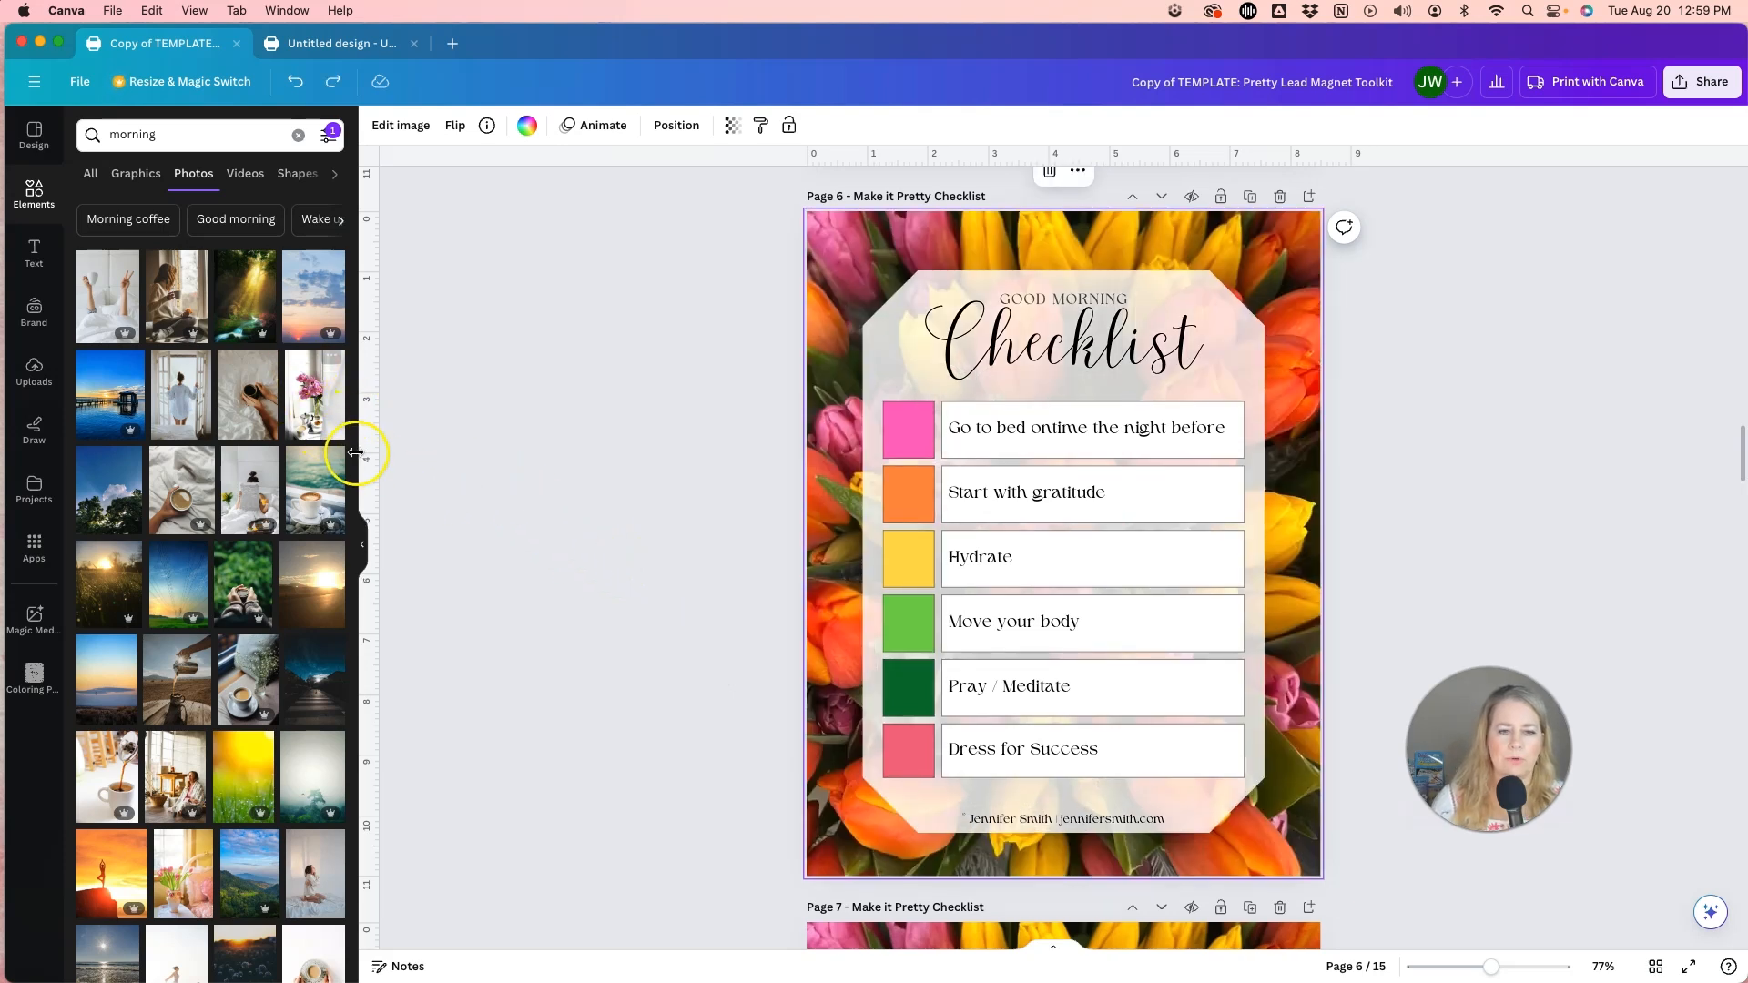
Replace the page 6 background with the photo of pink tulips in a vase and shift it upward within its crop.
{"action": "scroll", "coordinate": [128, 663], "scroll_direction": "down", "scroll_amount": 5}
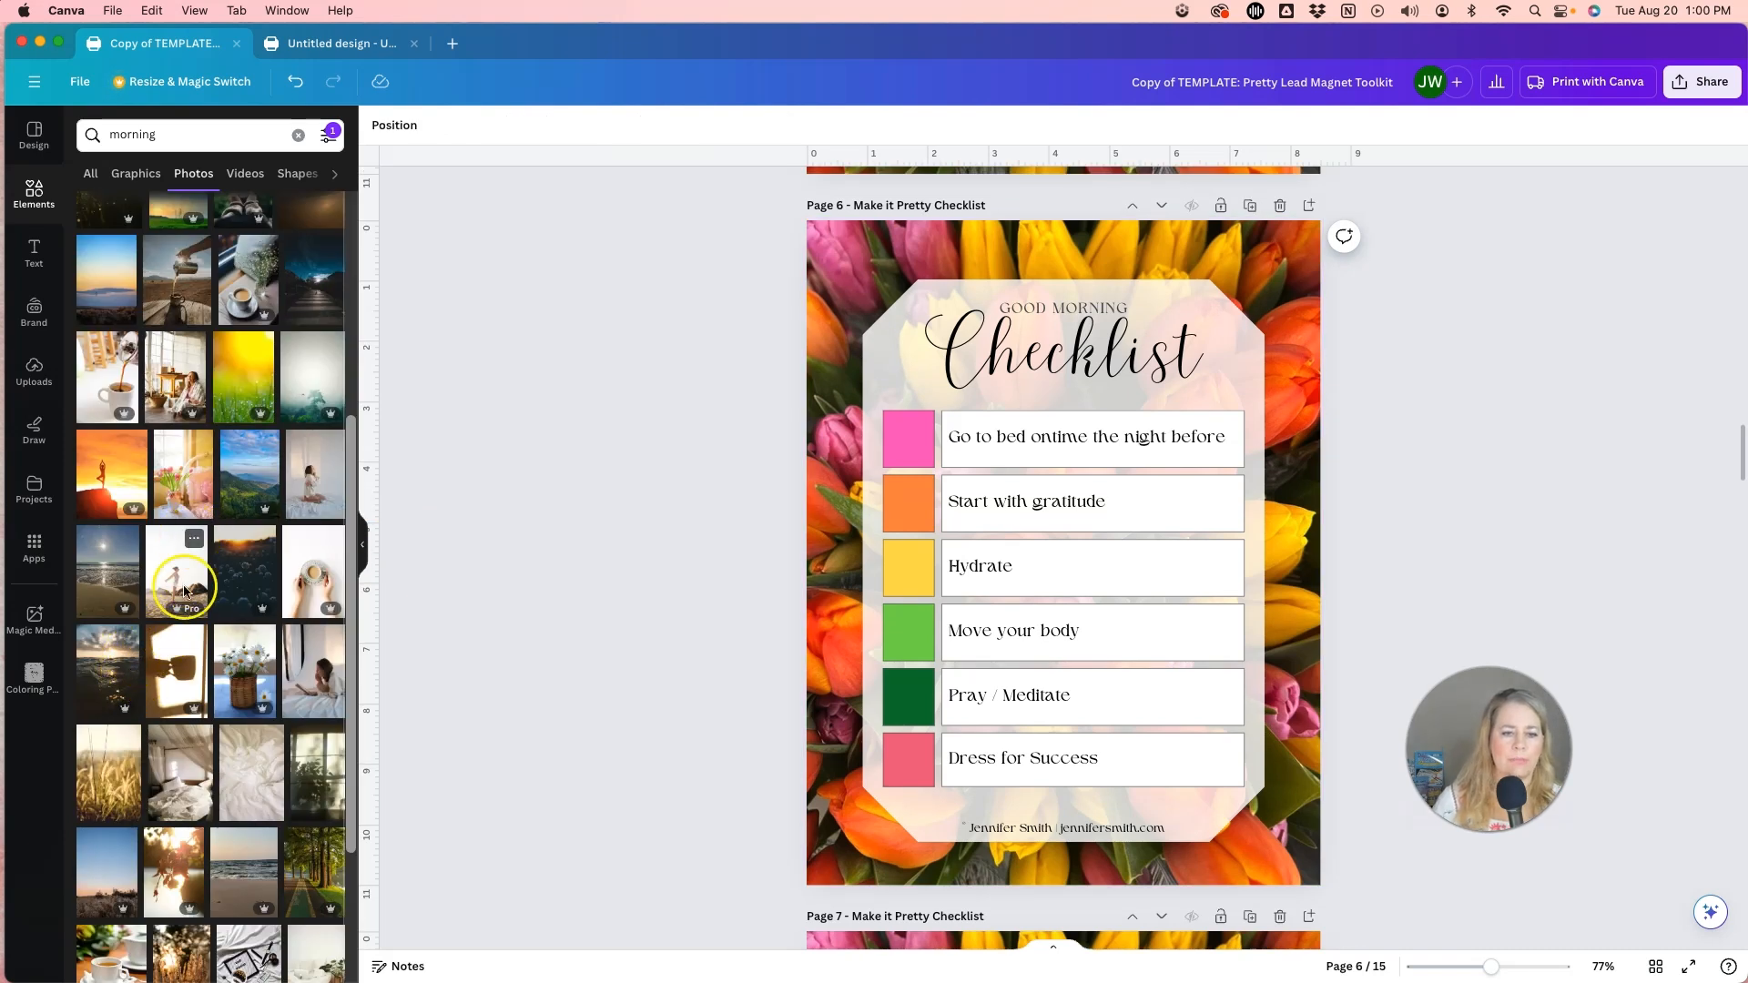
{"action": "left_click_drag", "start_coordinate": [187, 519], "coordinate": [812, 555]}
{"action": "double_click", "coordinate": [823, 683]}
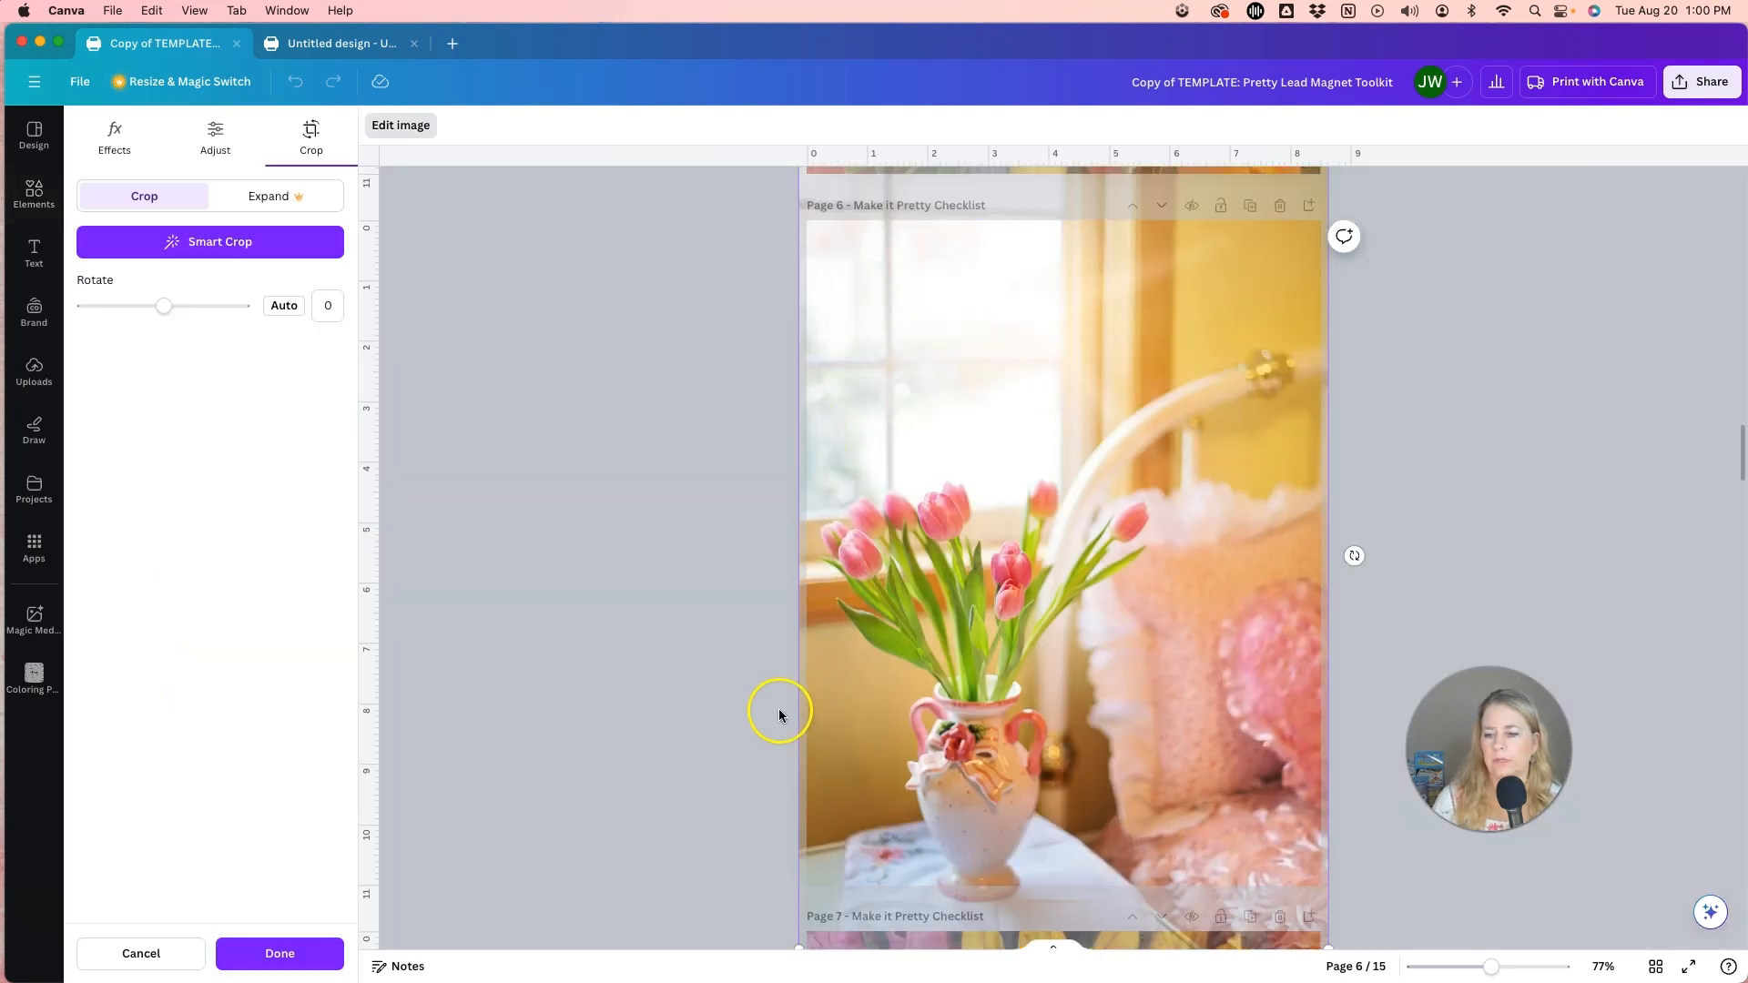
{"action": "scroll", "coordinate": [779, 715], "scroll_direction": "up", "scroll_amount": 3}
{"action": "scroll", "coordinate": [780, 718], "scroll_direction": "down", "scroll_amount": 5}
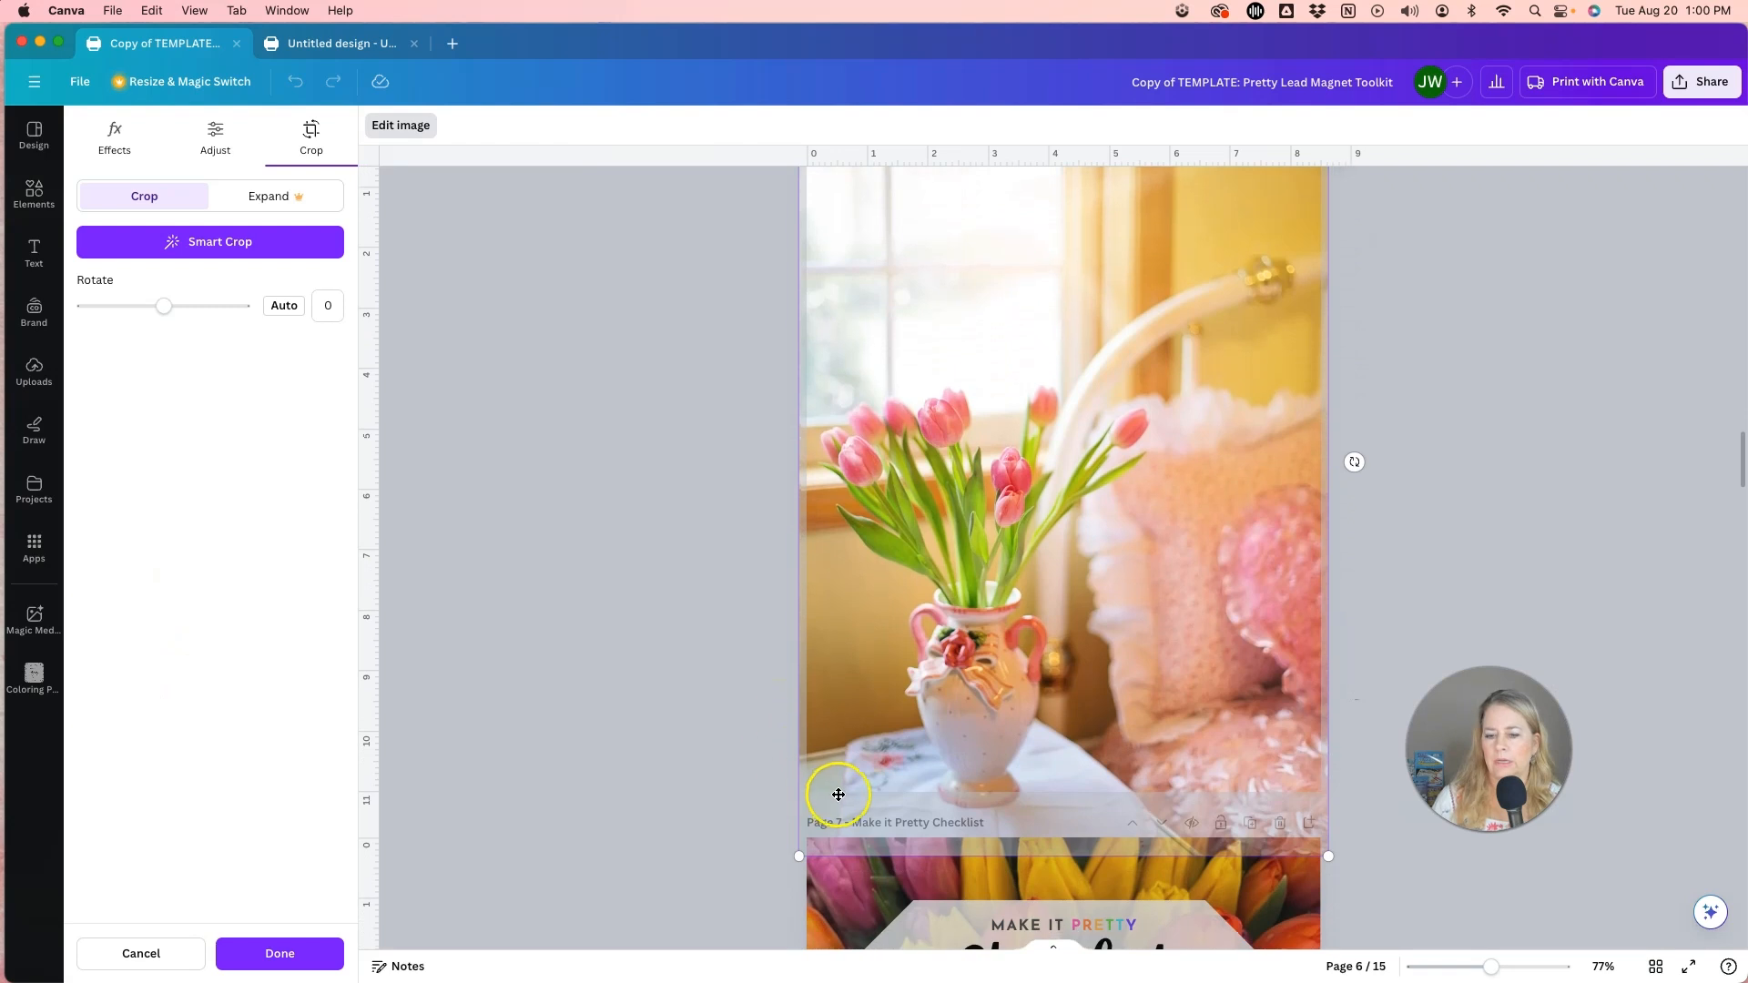
{"action": "left_click_drag", "start_coordinate": [832, 814], "coordinate": [831, 744]}
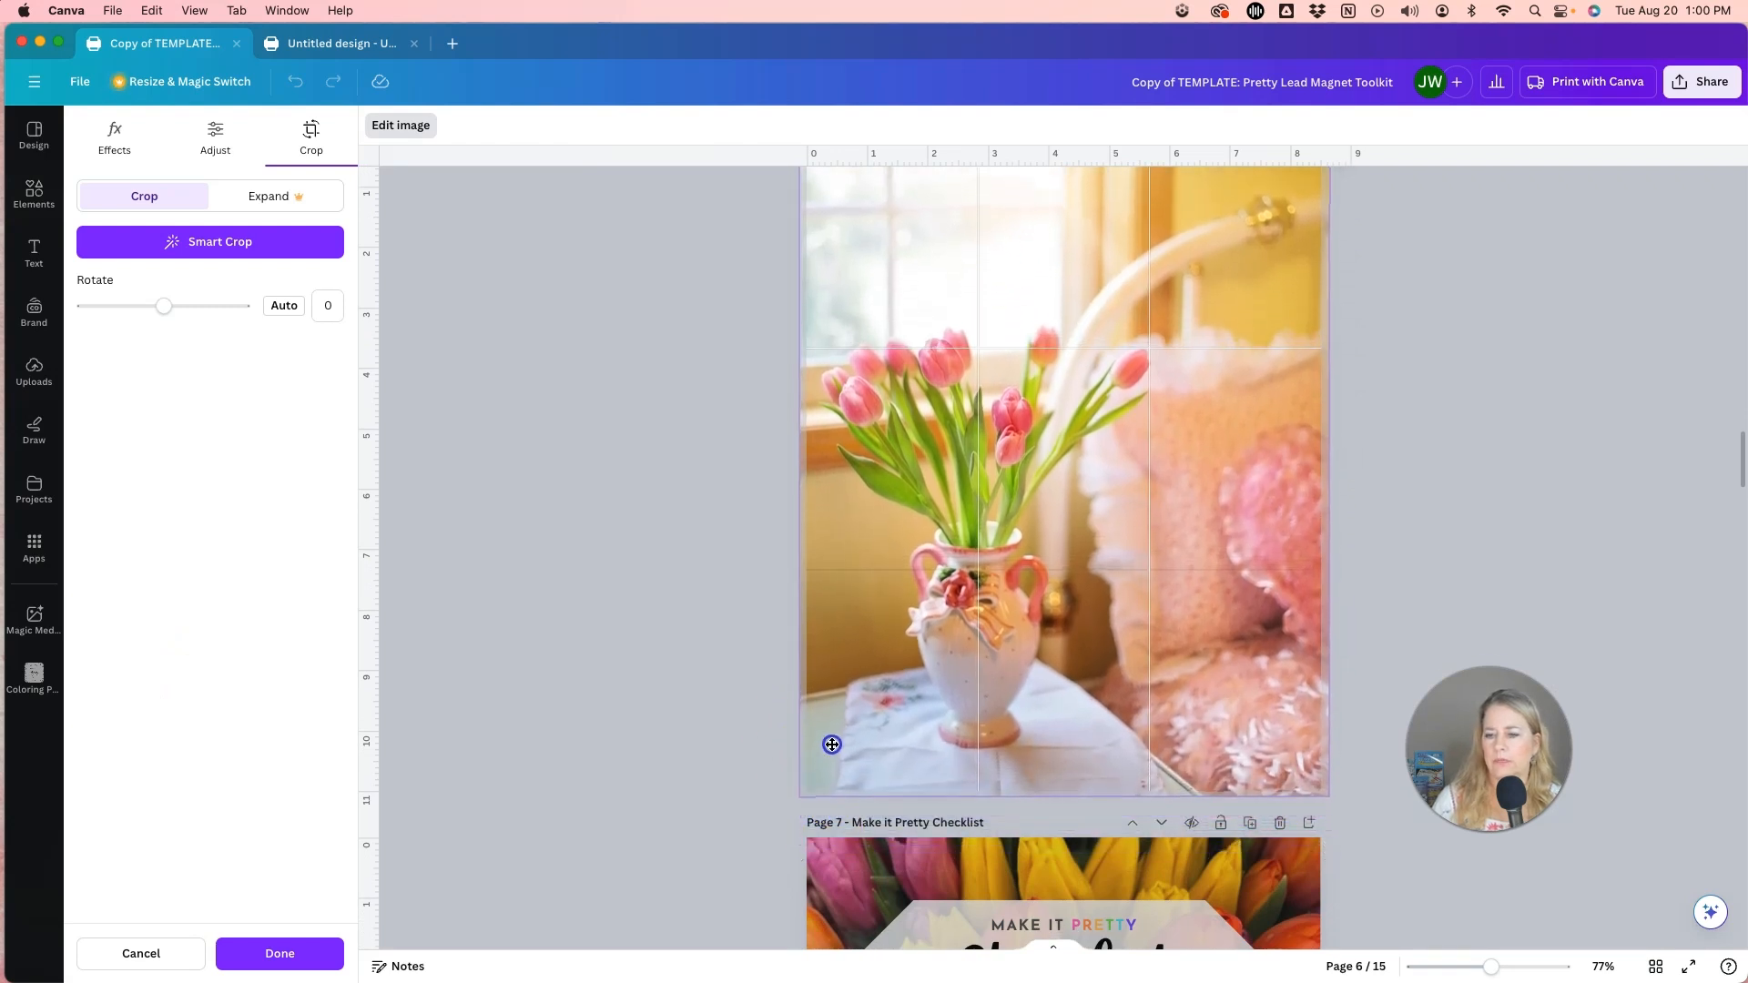
{"action": "left_click", "coordinate": [742, 720]}
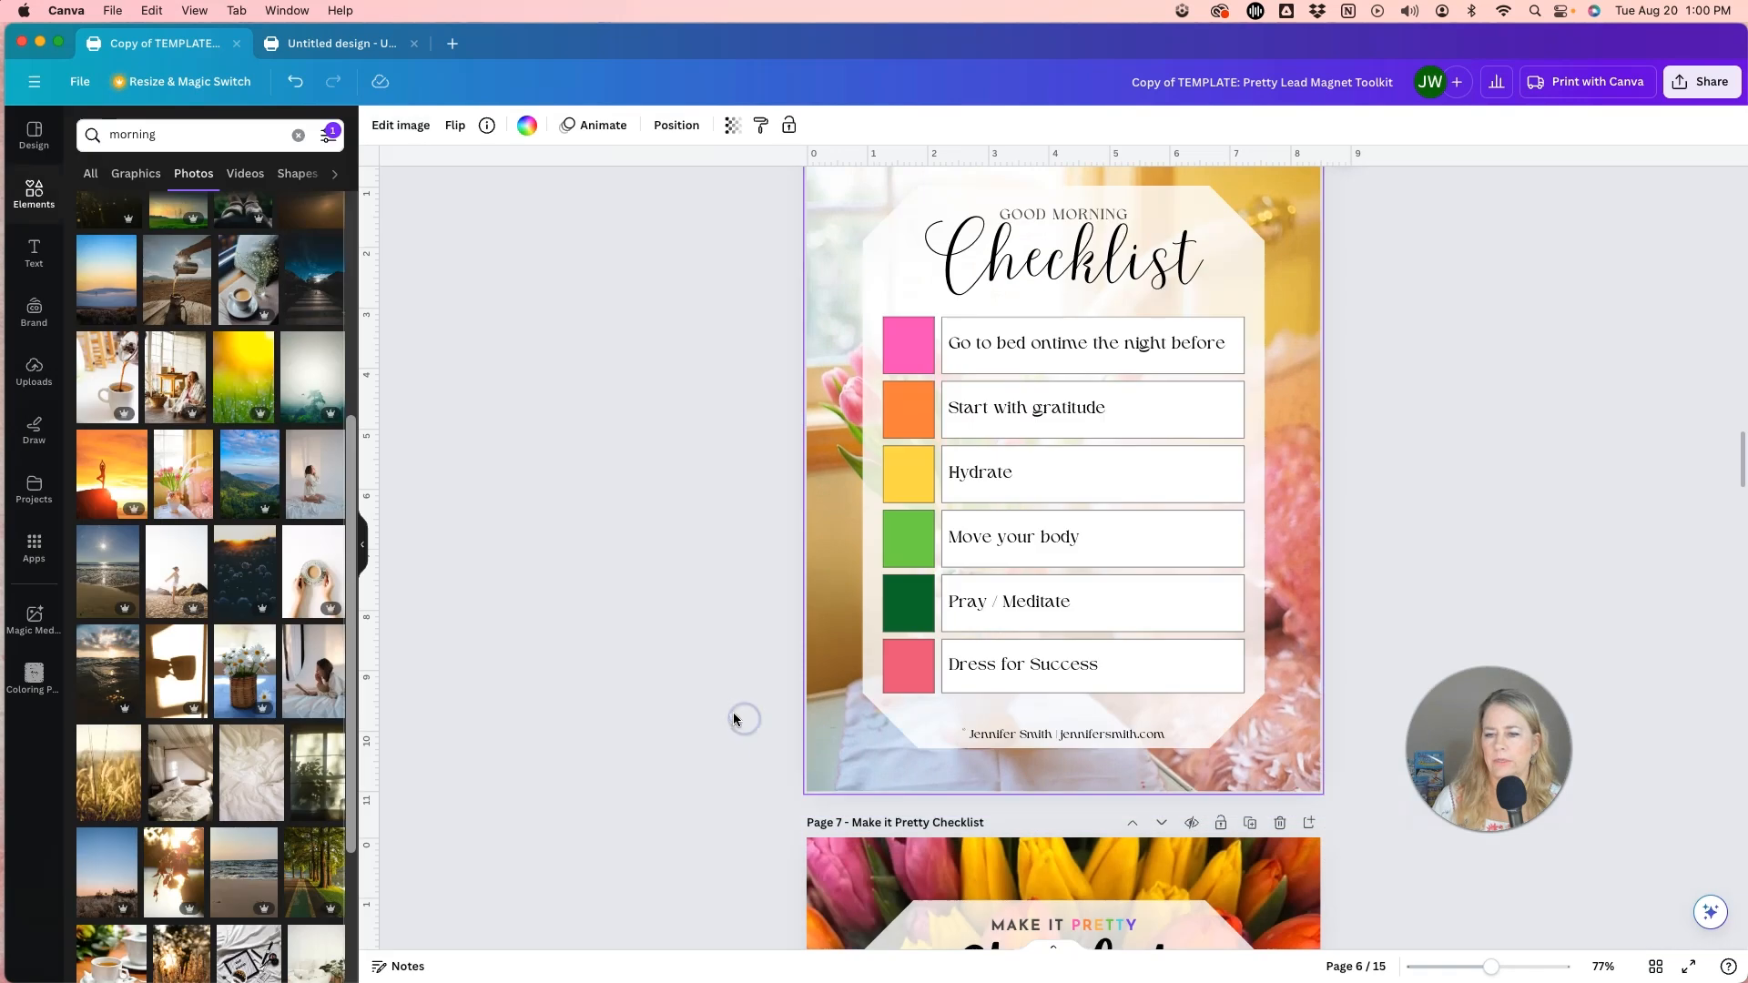
{"action": "scroll", "coordinate": [734, 719], "scroll_direction": "up", "scroll_amount": 2}
{"action": "scroll", "coordinate": [734, 715], "scroll_direction": "down", "scroll_amount": 3}
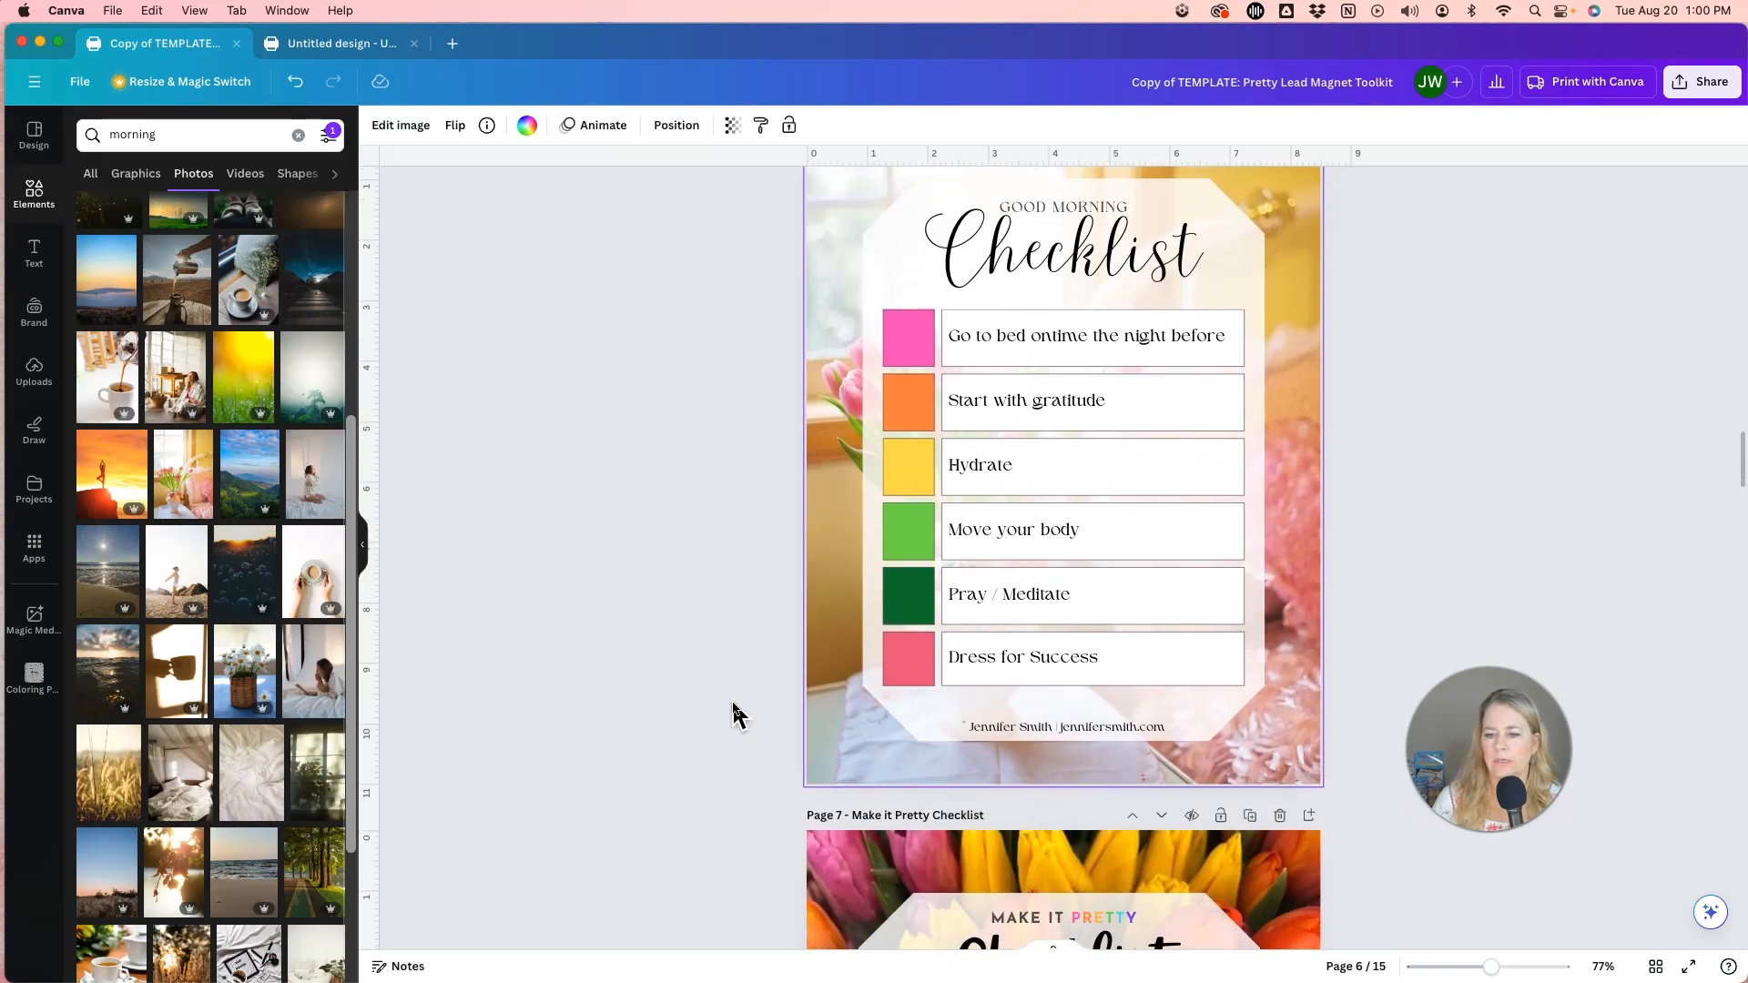
{"action": "scroll", "coordinate": [734, 715], "scroll_direction": "up", "scroll_amount": 2}
{"action": "left_click", "coordinate": [601, 619]}
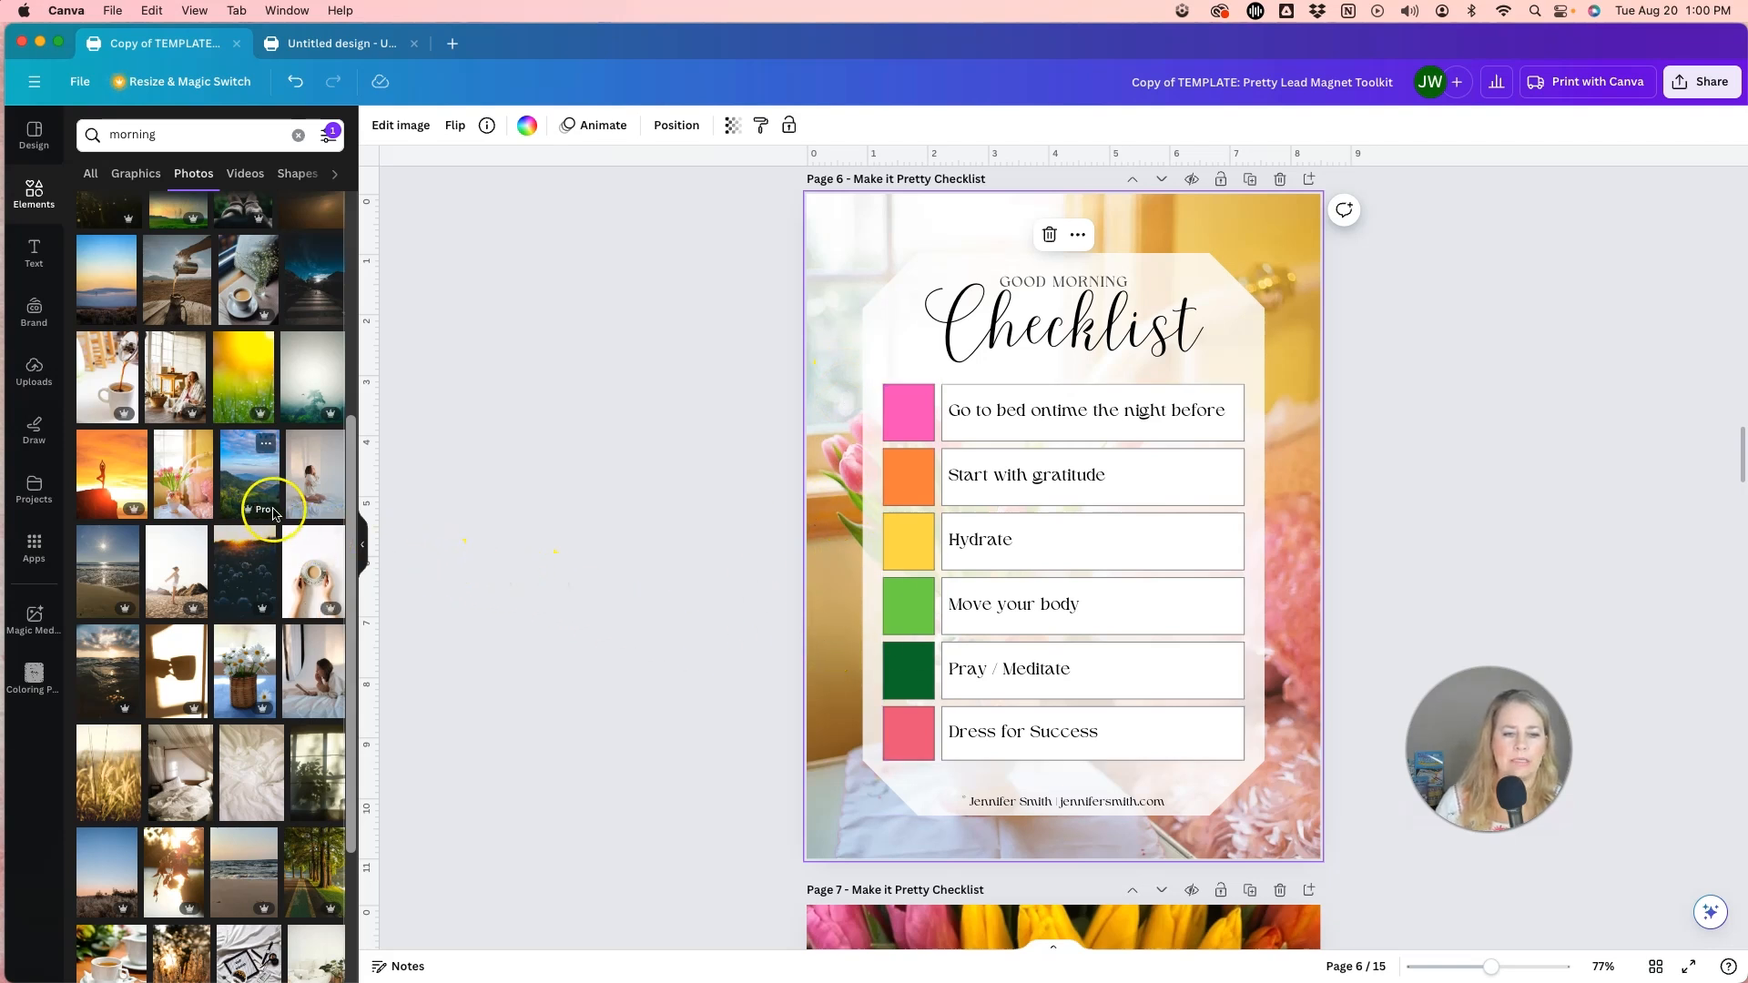
Replace the page 6 background with the vertical photo of sunlight and window shadows.
{"action": "scroll", "coordinate": [277, 547], "scroll_direction": "down", "scroll_amount": 2}
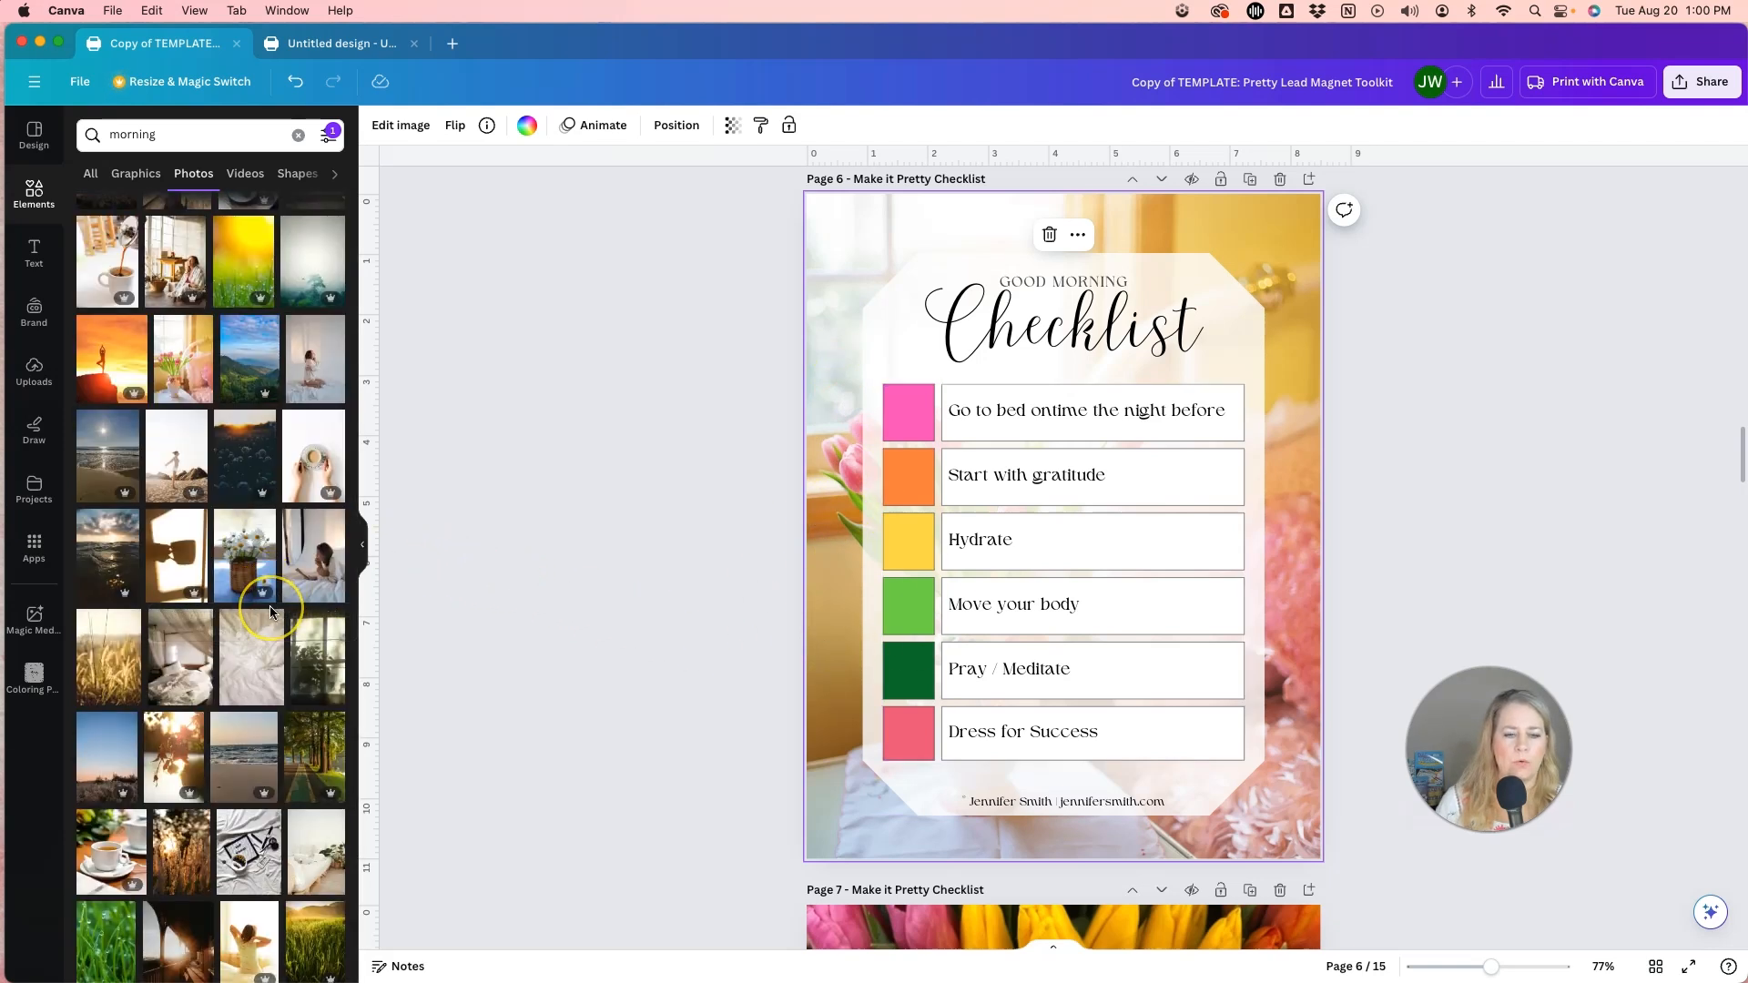
{"action": "scroll", "coordinate": [272, 619], "scroll_direction": "down", "scroll_amount": 4}
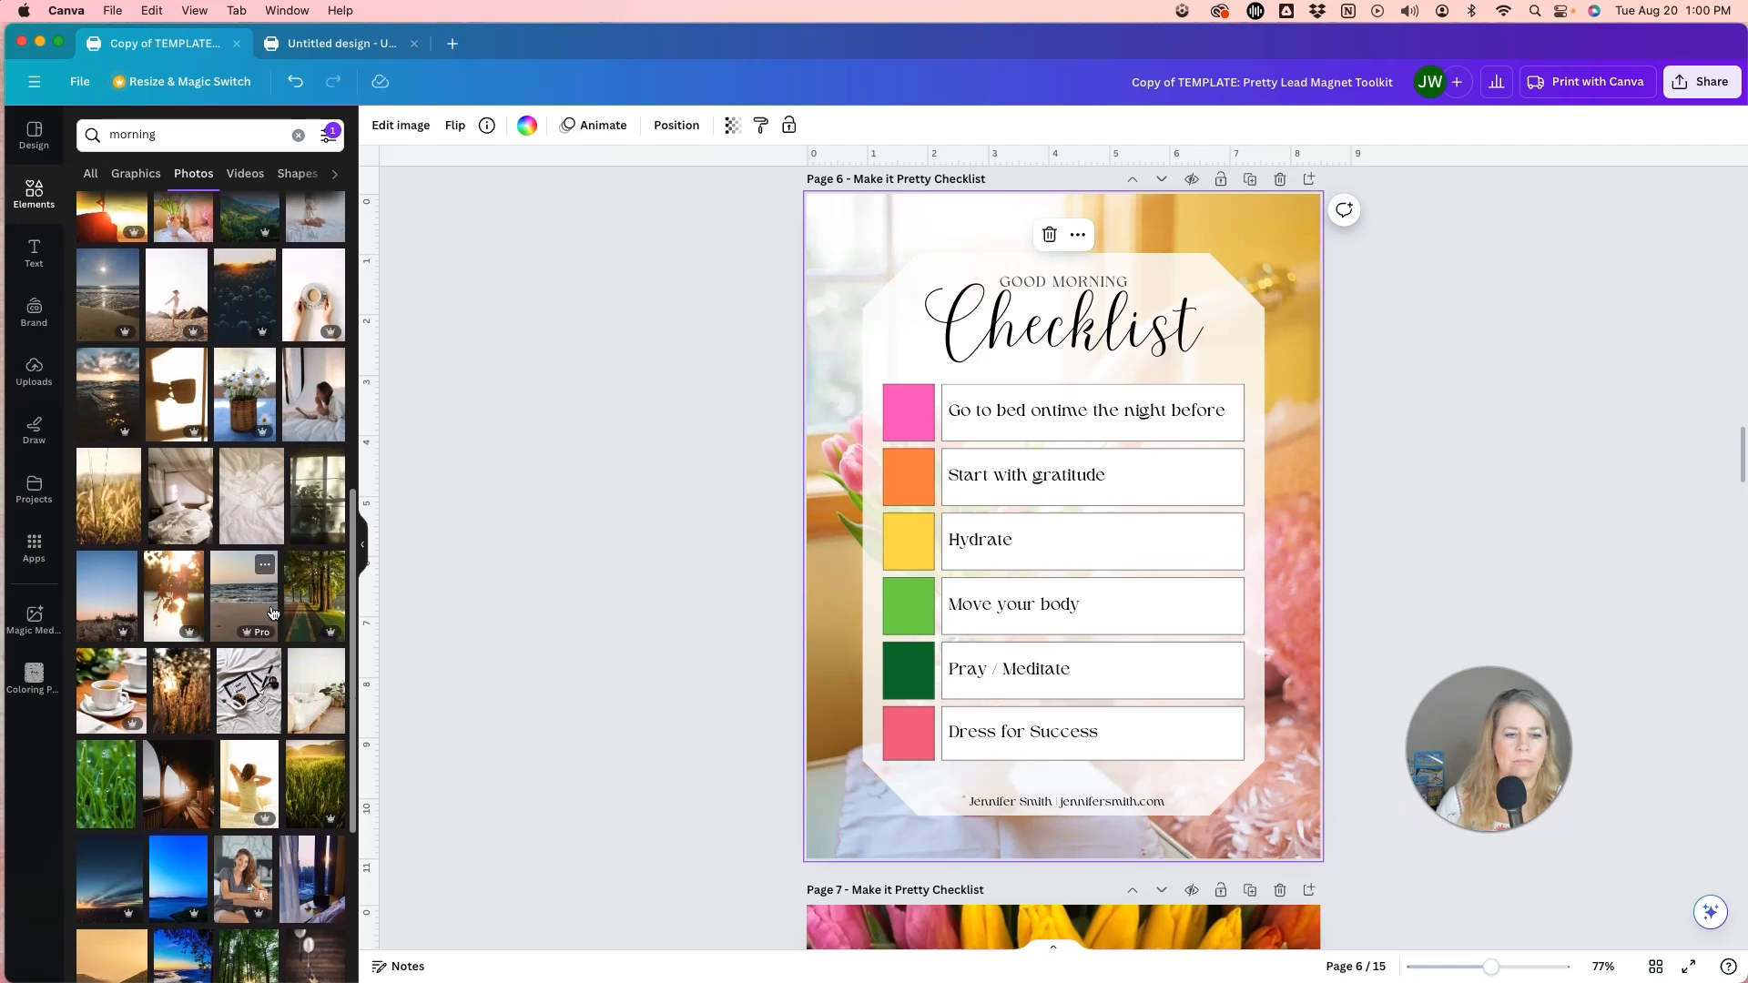
{"action": "scroll", "coordinate": [275, 609], "scroll_direction": "down", "scroll_amount": 1}
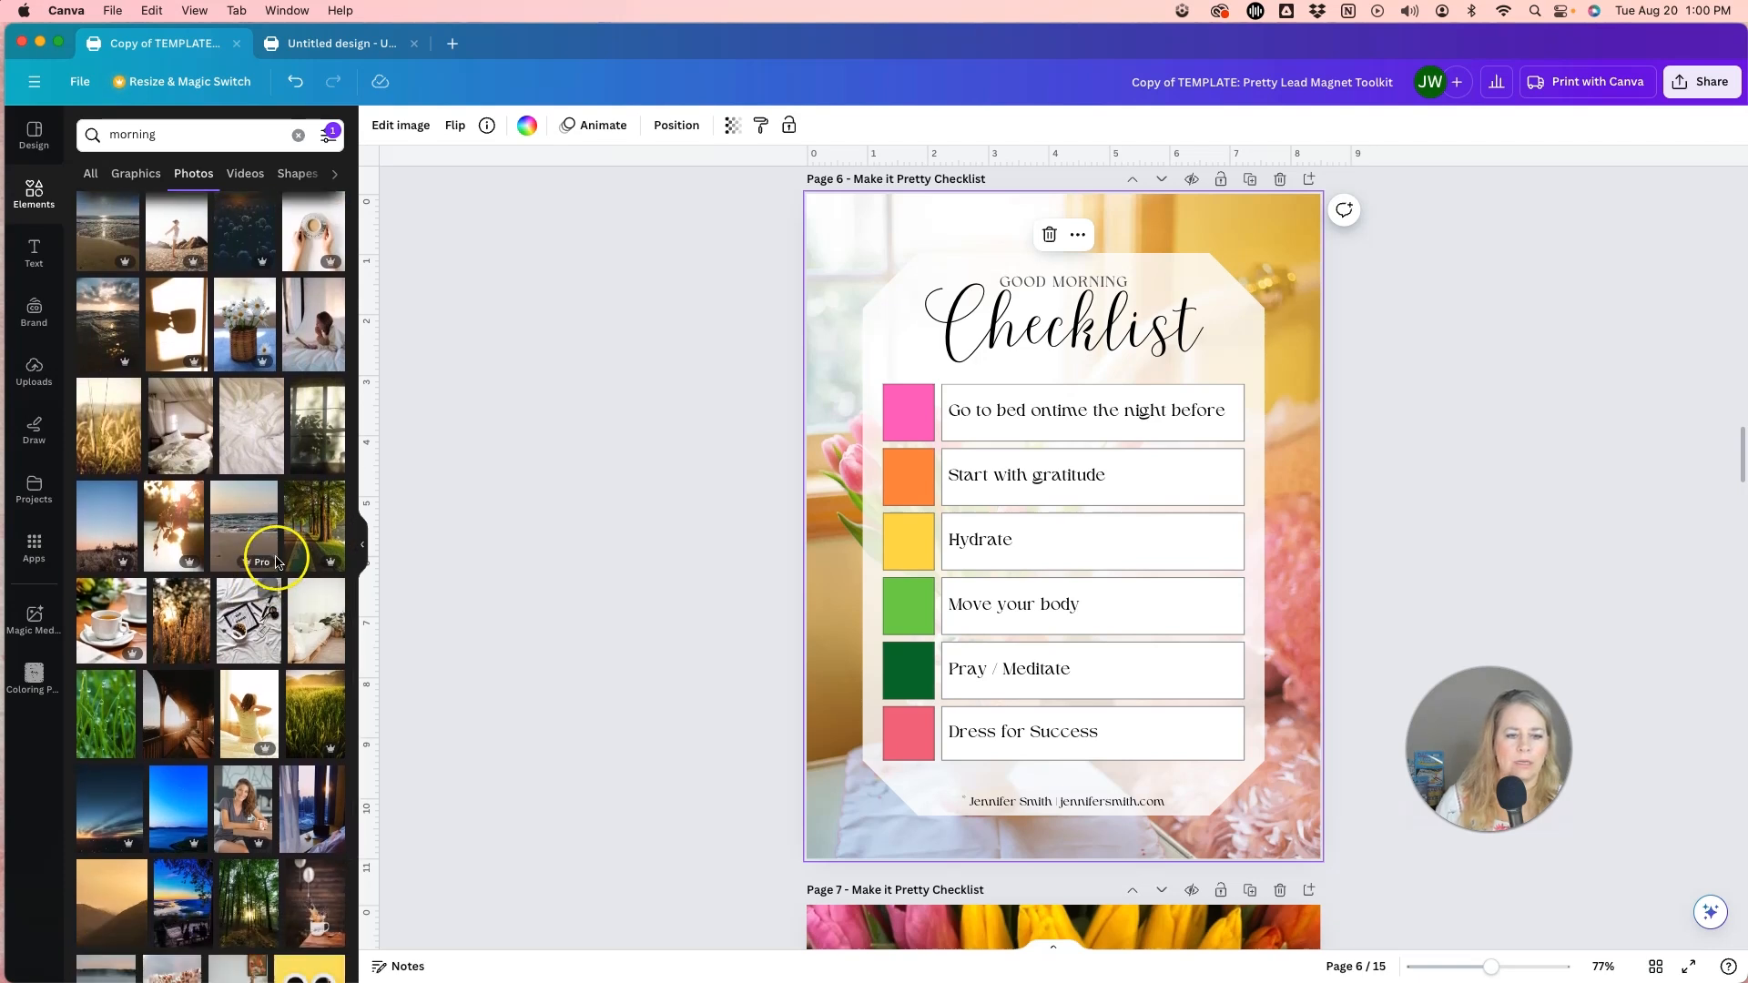
{"action": "left_click_drag", "start_coordinate": [332, 441], "coordinate": [811, 583]}
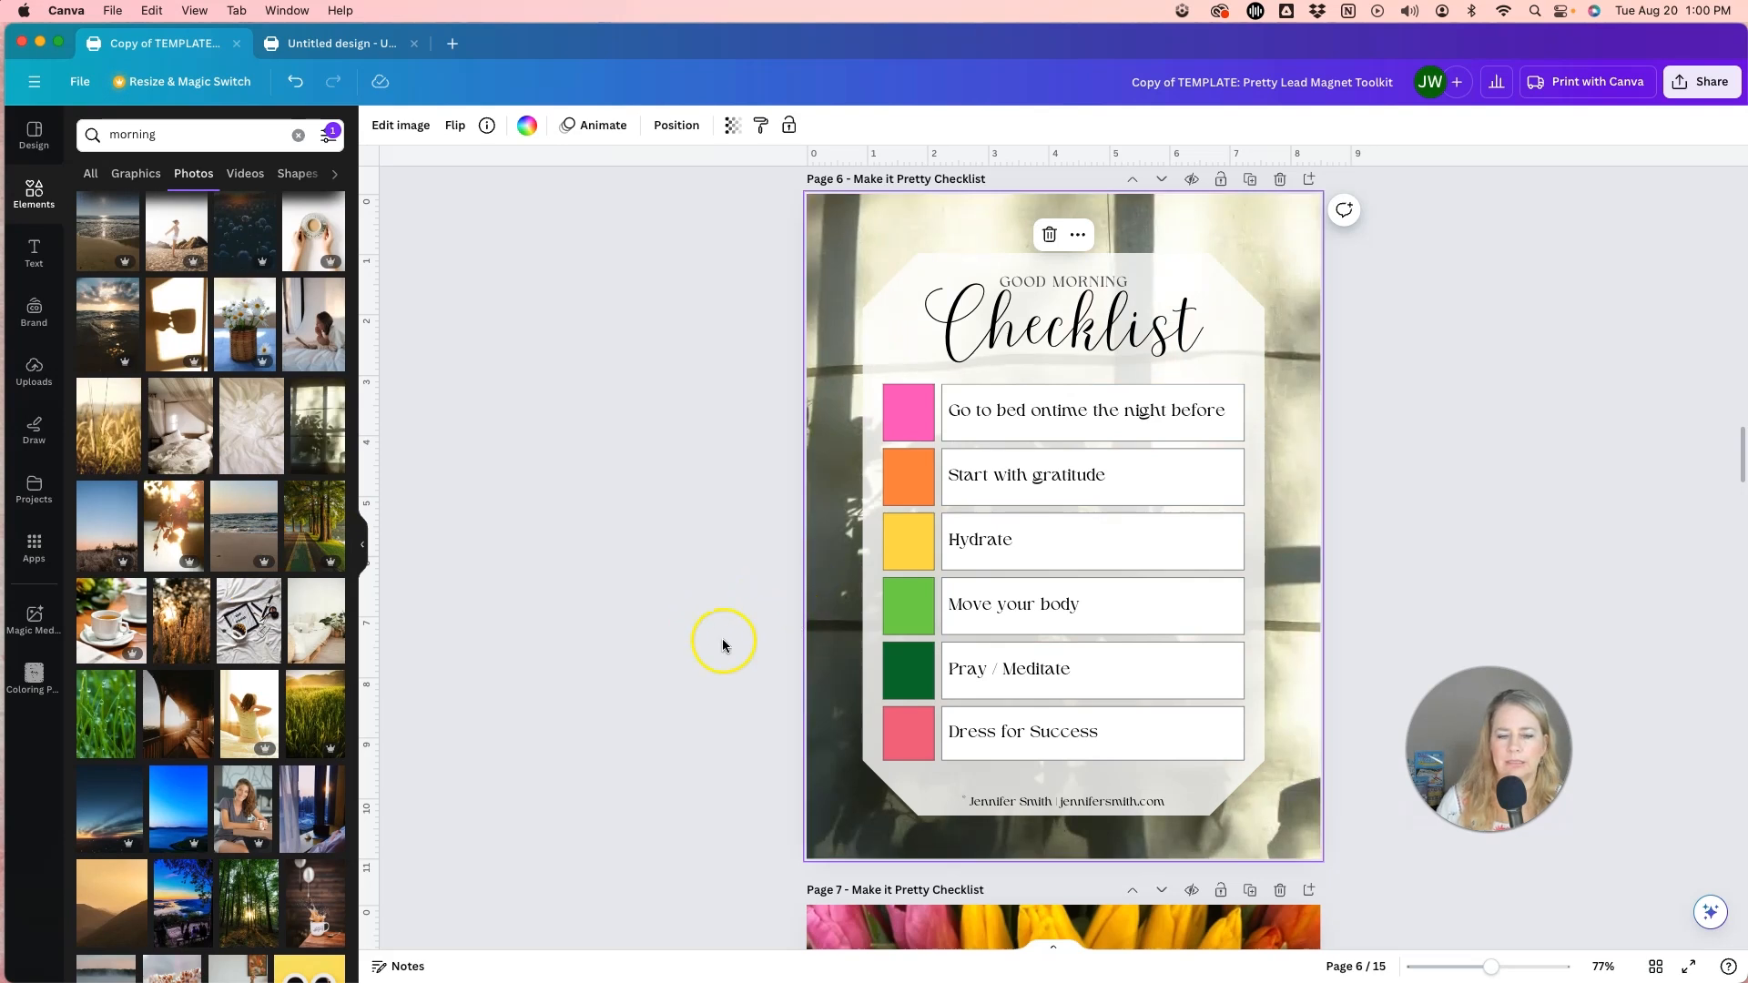
Replace the page 6 background with the vertical photo of sun shining through a green forest.
{"action": "scroll", "coordinate": [248, 514], "scroll_direction": "down", "scroll_amount": 5}
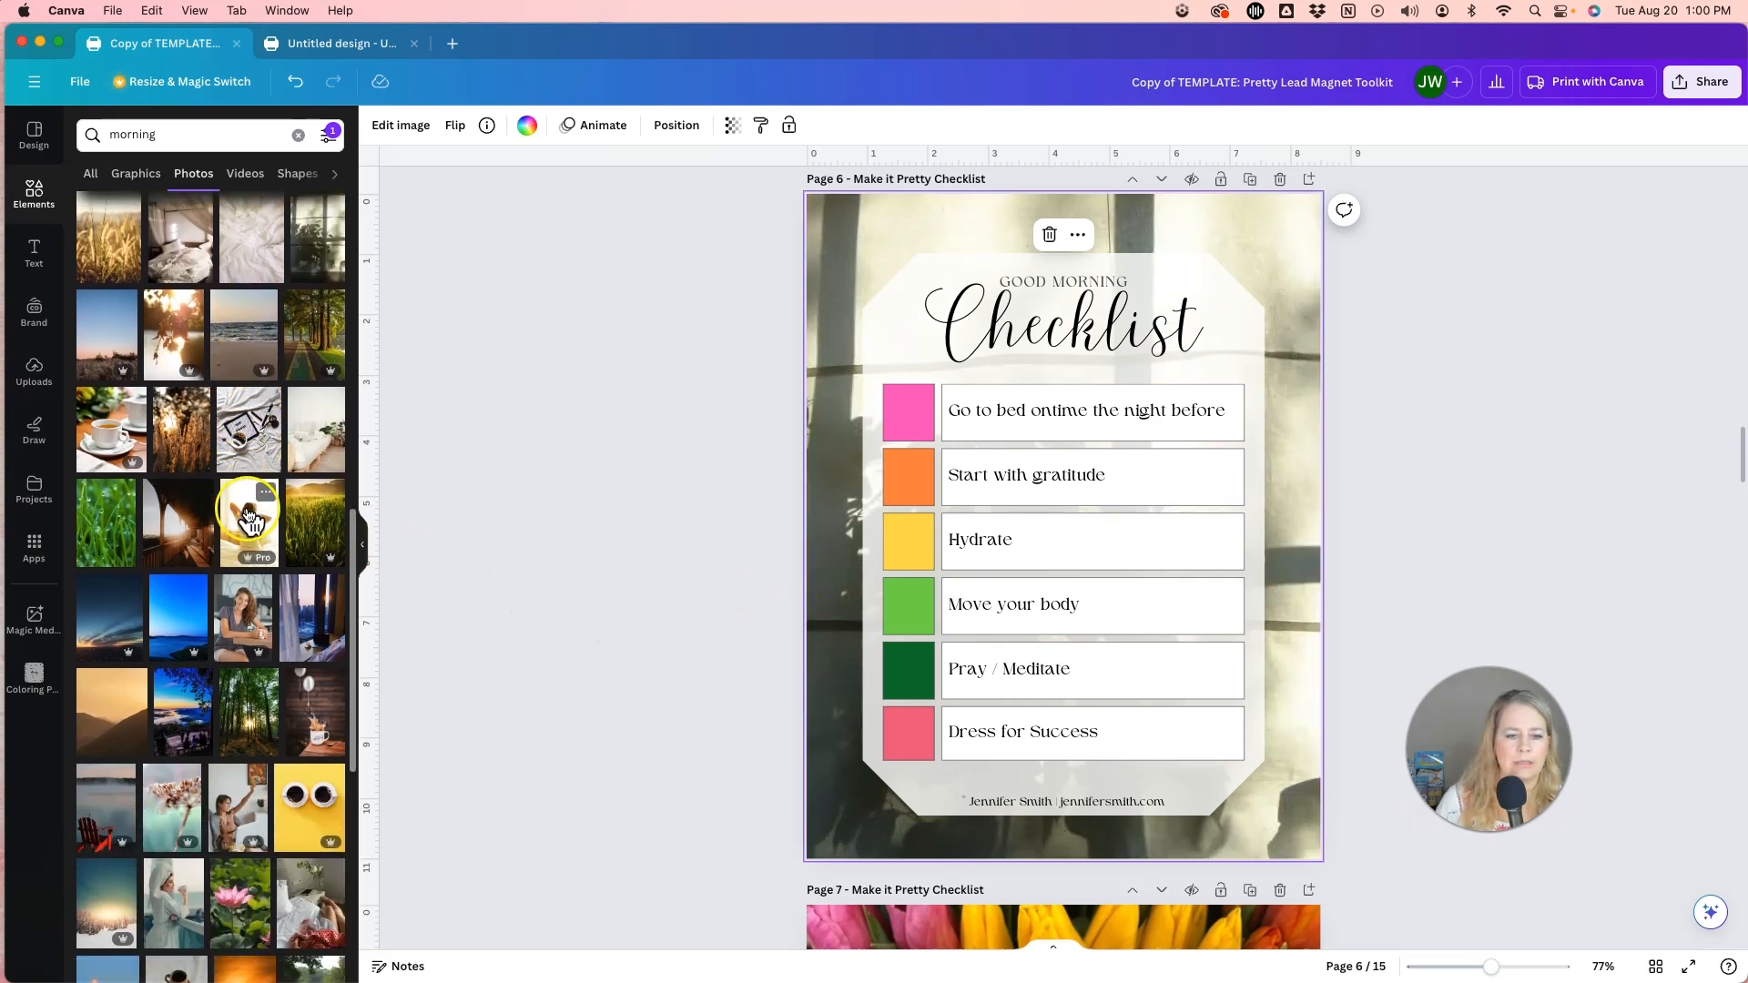
{"action": "scroll", "coordinate": [312, 608], "scroll_direction": "down", "scroll_amount": 3}
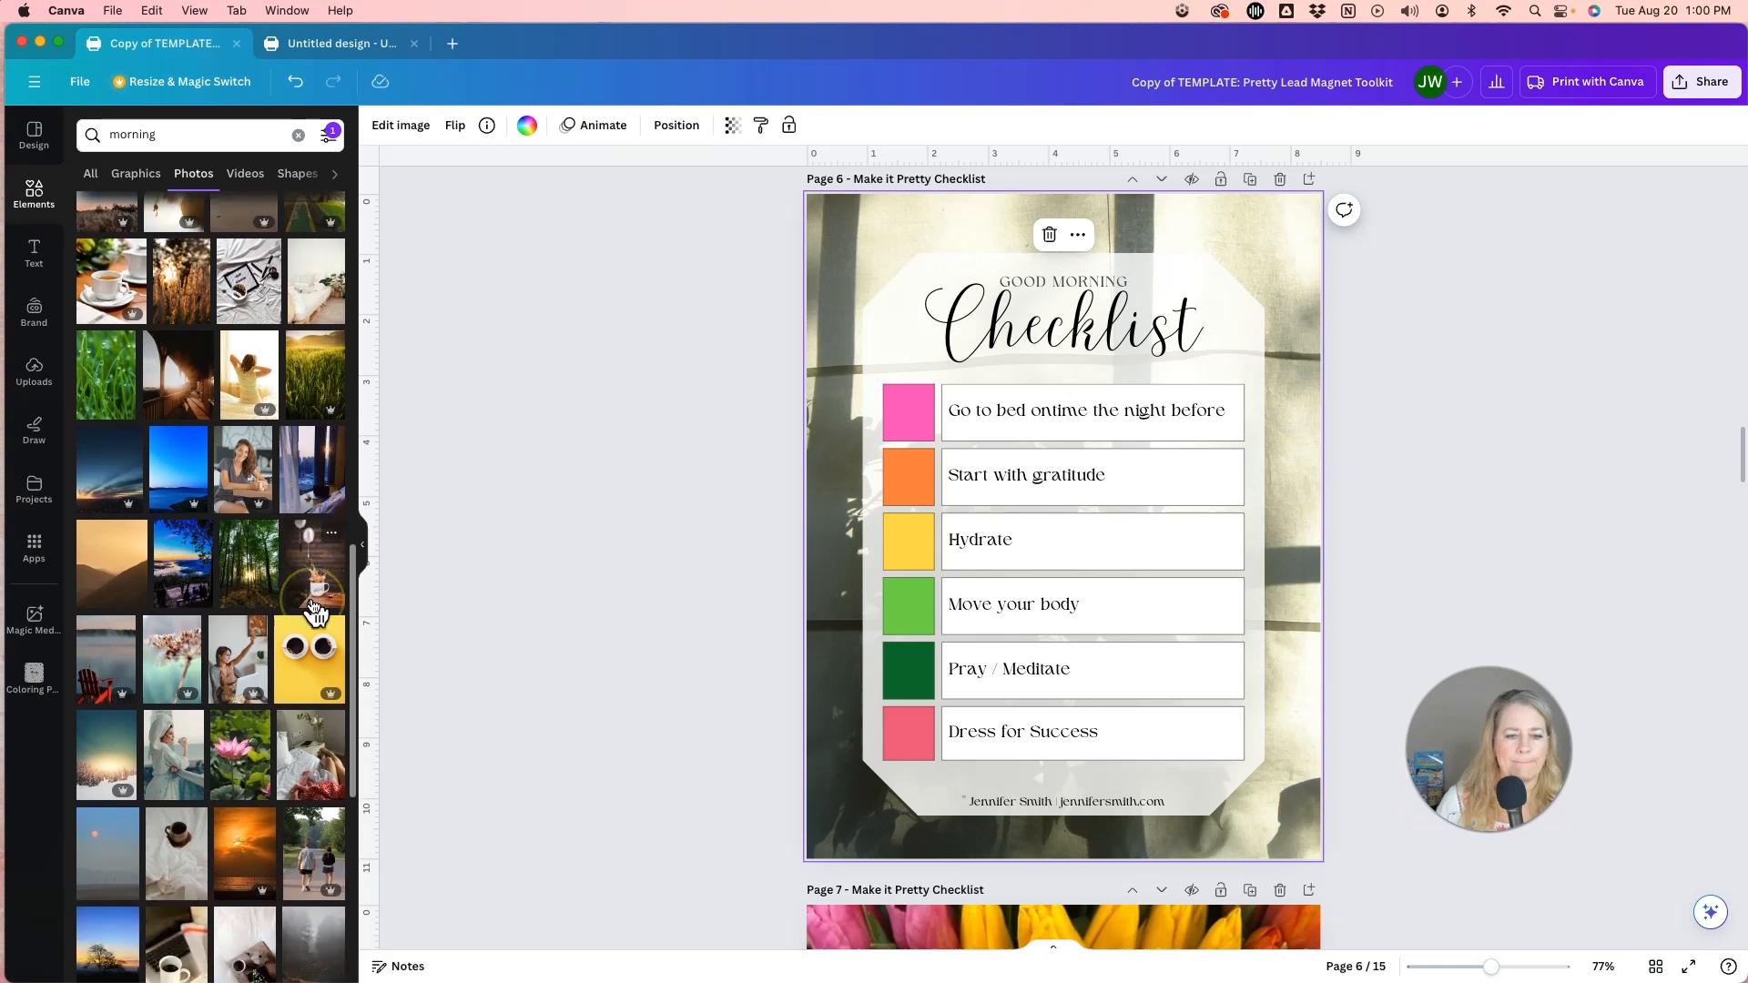
{"action": "left_click_drag", "start_coordinate": [247, 494], "coordinate": [809, 575]}
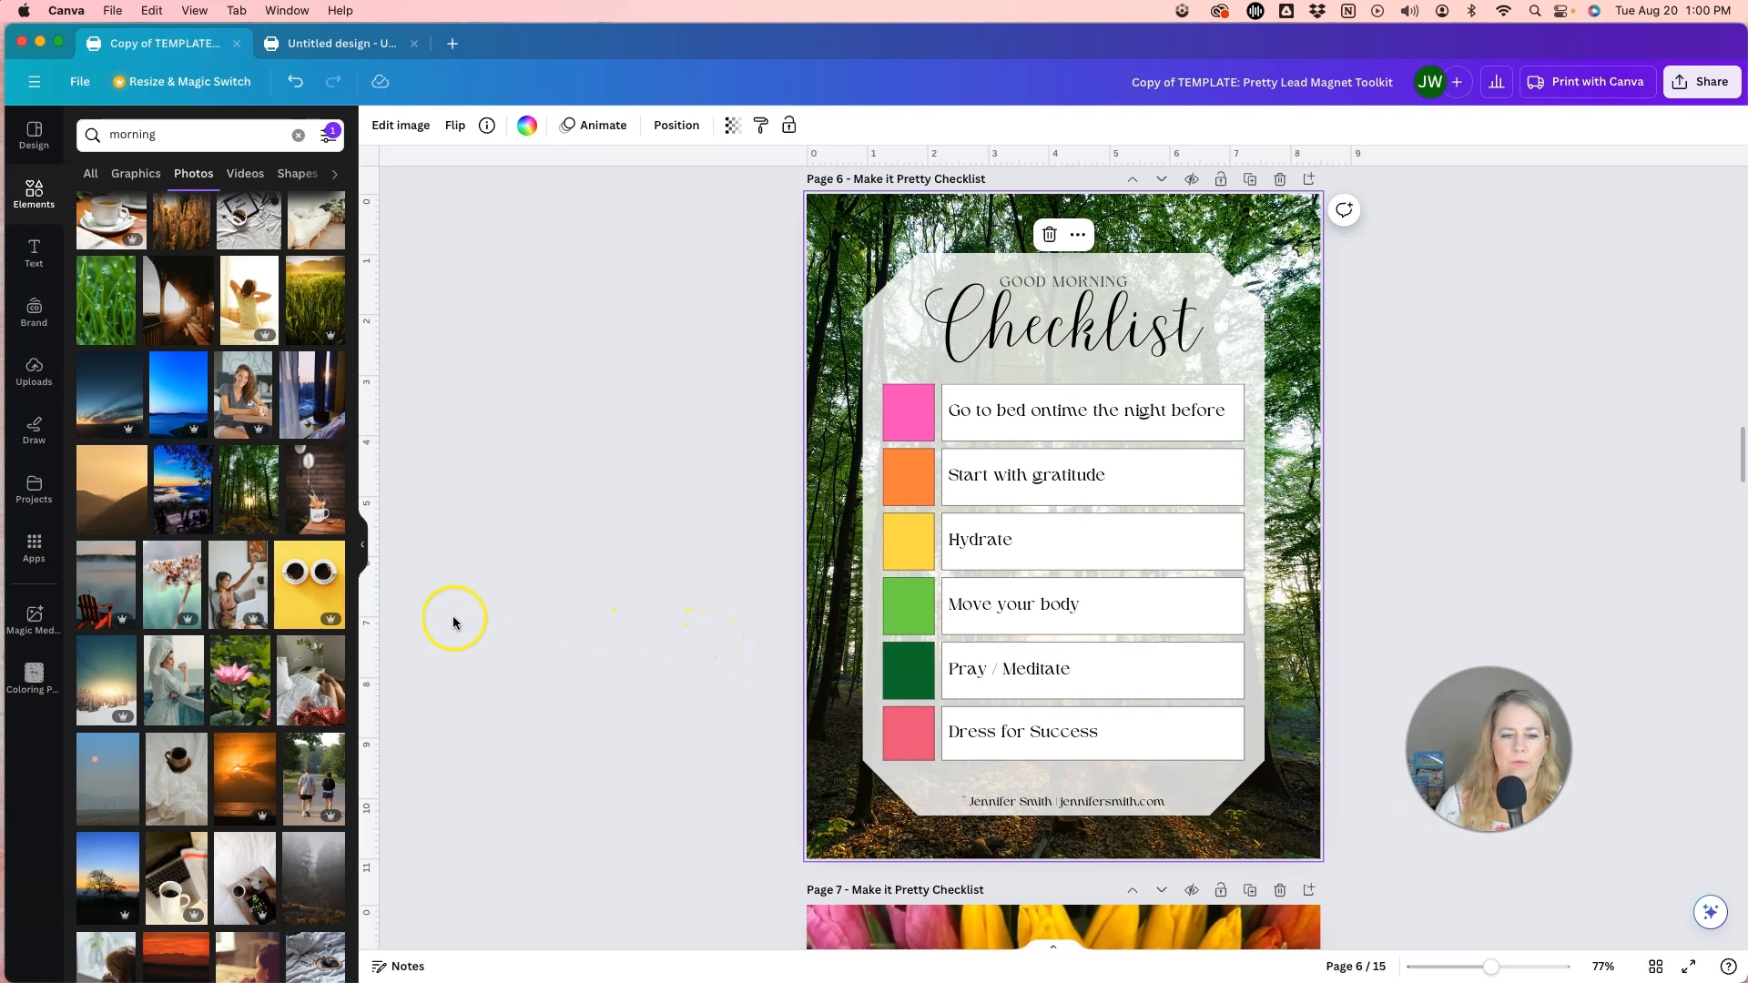
Look through the remaining vertical morning photos for other background options.
{"action": "scroll", "coordinate": [226, 546], "scroll_direction": "down", "scroll_amount": 5}
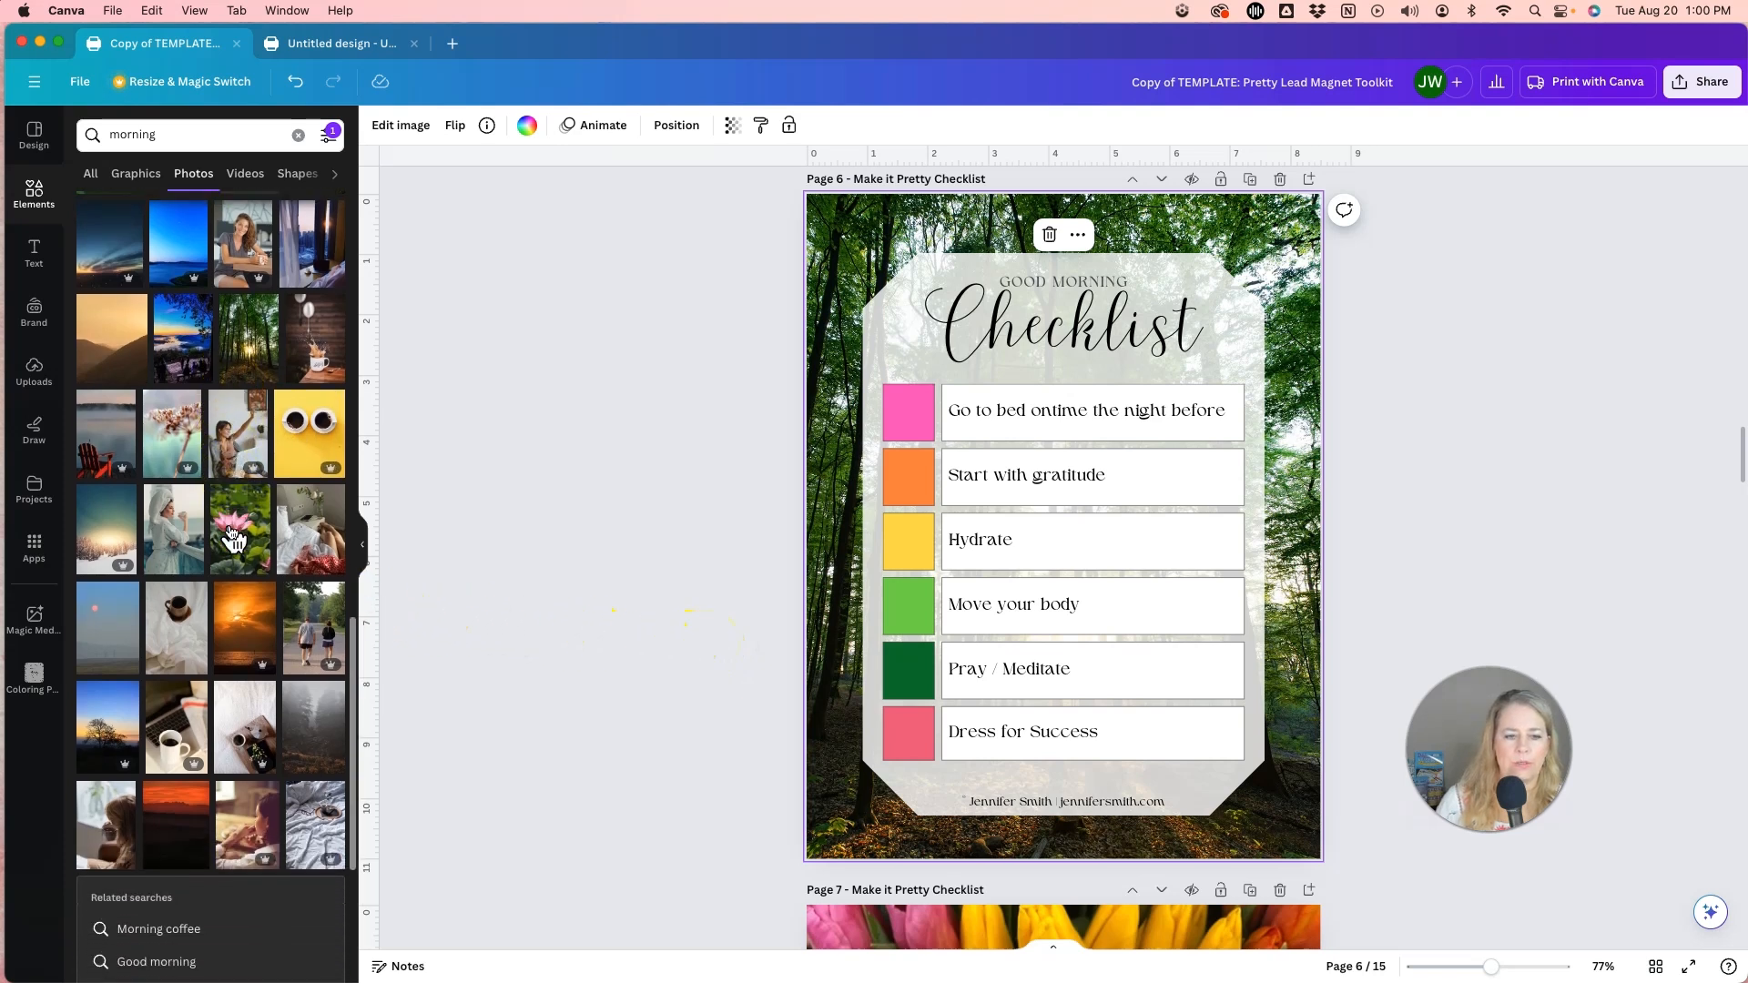
{"action": "scroll", "coordinate": [226, 628], "scroll_direction": "down", "scroll_amount": 5}
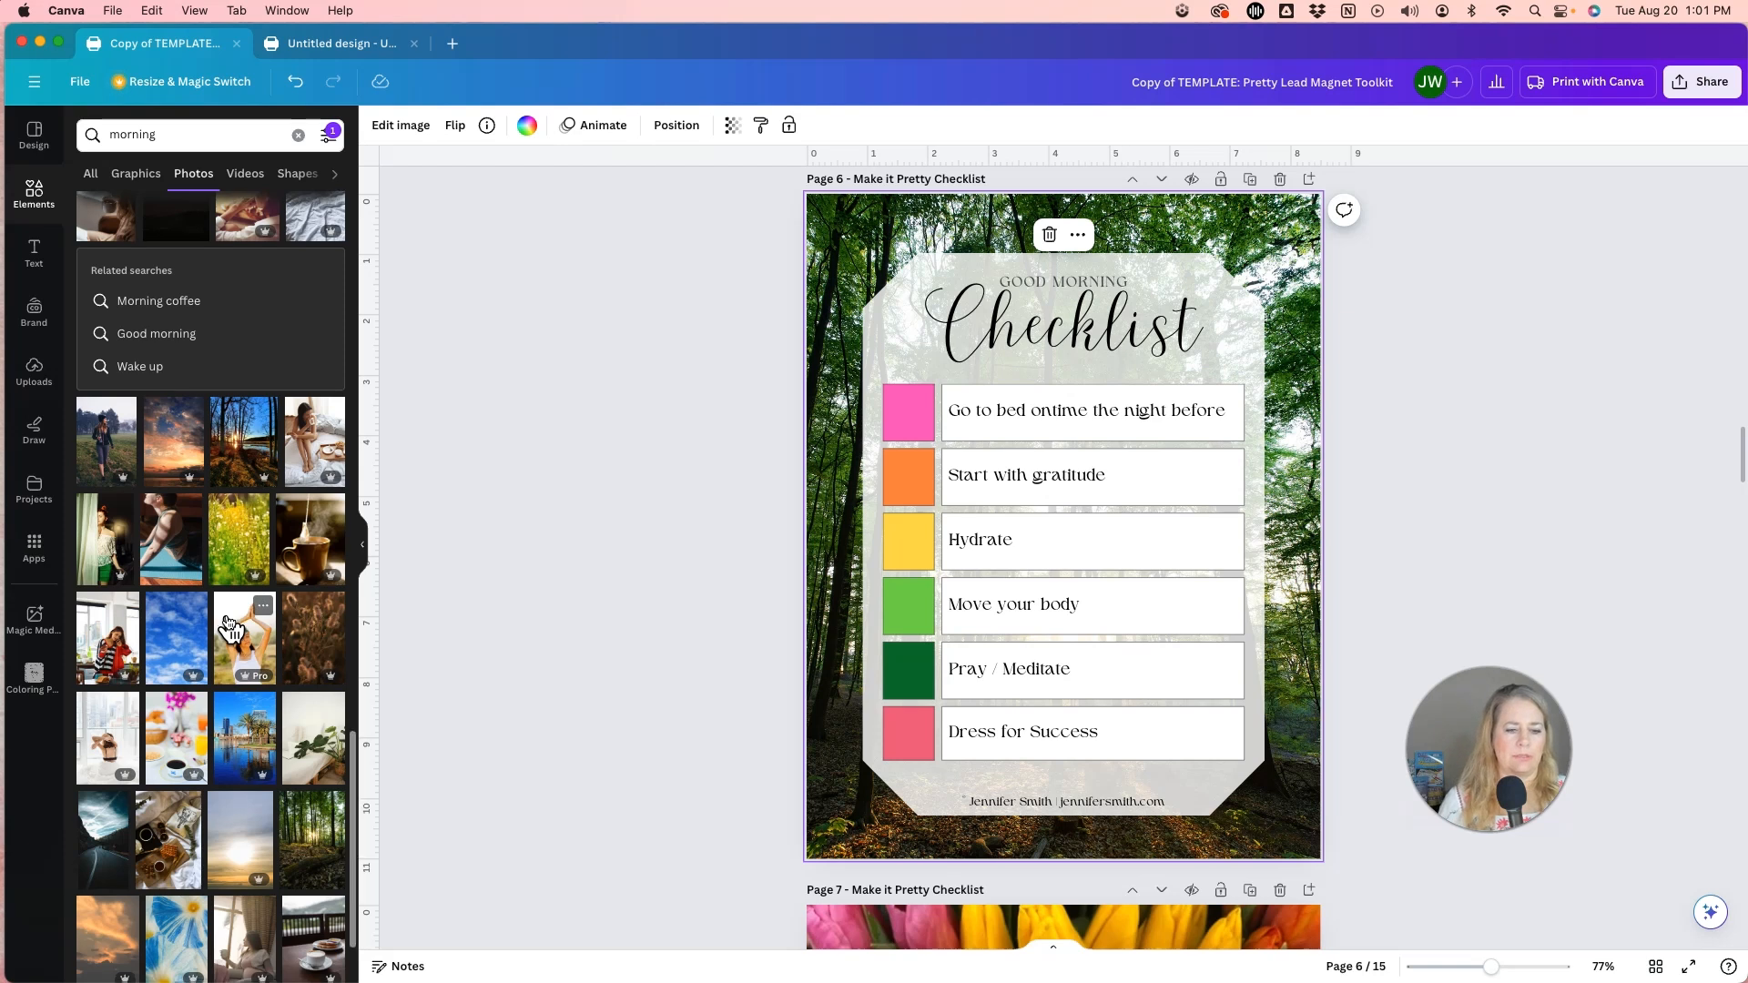
{"action": "scroll", "coordinate": [230, 626], "scroll_direction": "down", "scroll_amount": 2}
{"action": "scroll", "coordinate": [229, 626], "scroll_direction": "down", "scroll_amount": 2}
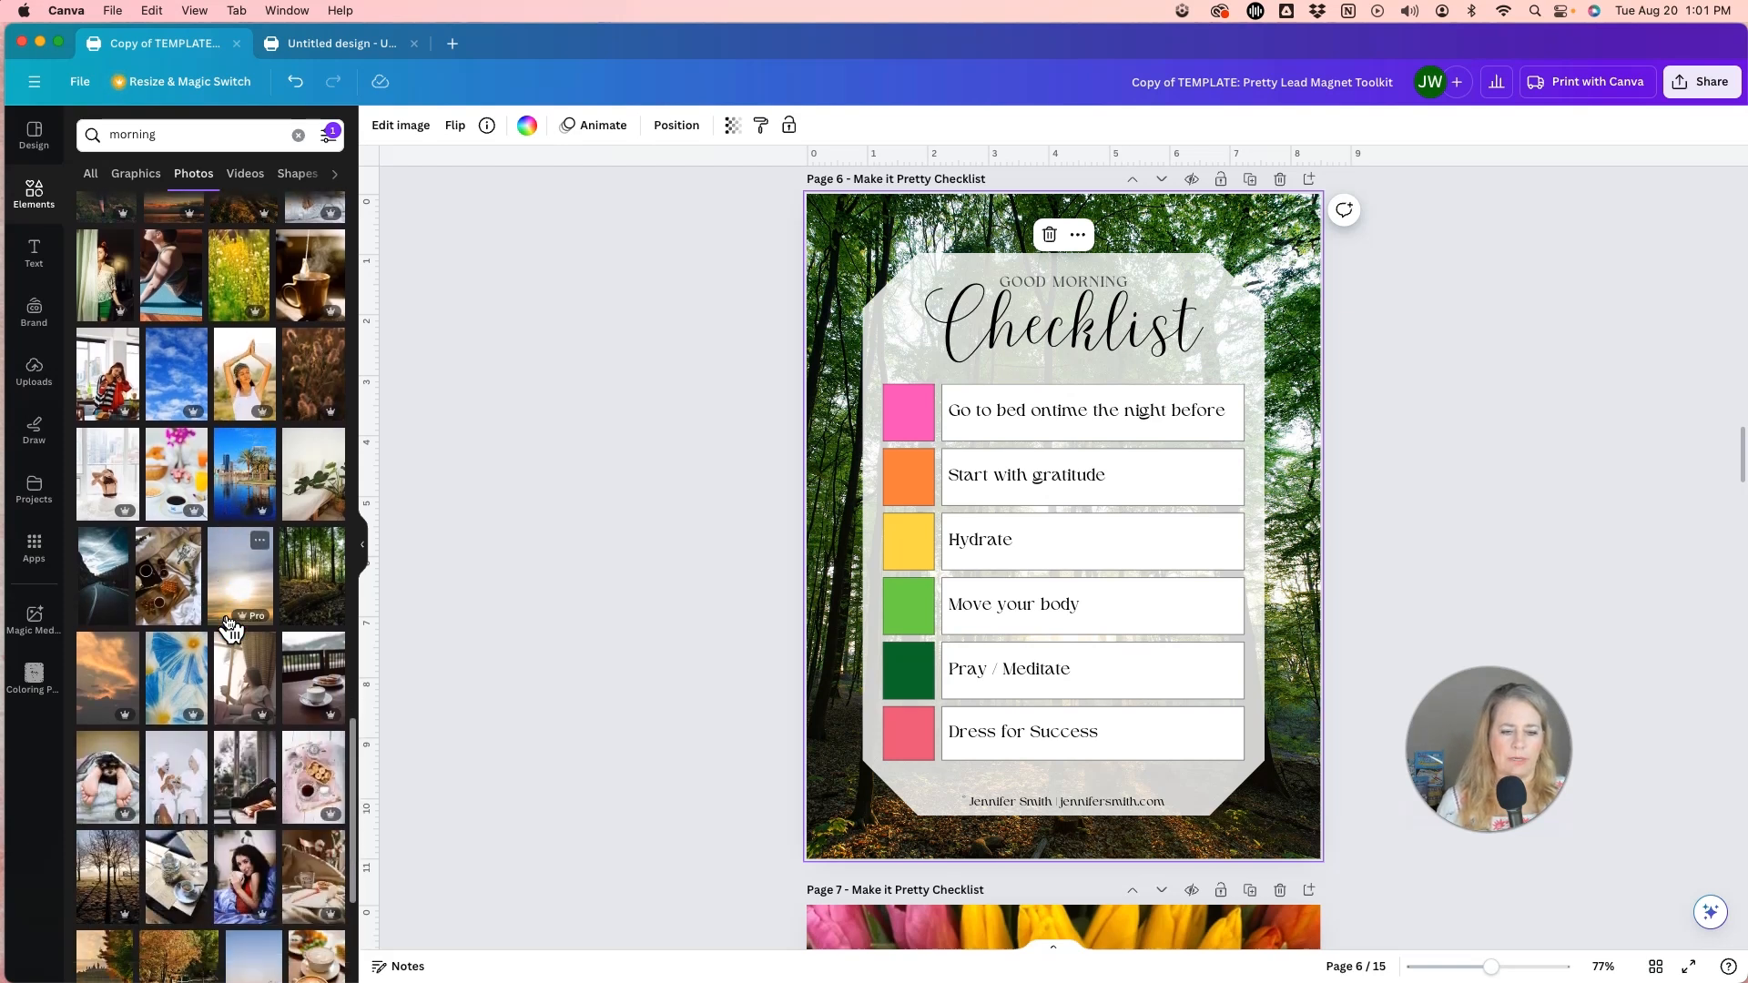
{"action": "scroll", "coordinate": [230, 626], "scroll_direction": "down", "scroll_amount": 5}
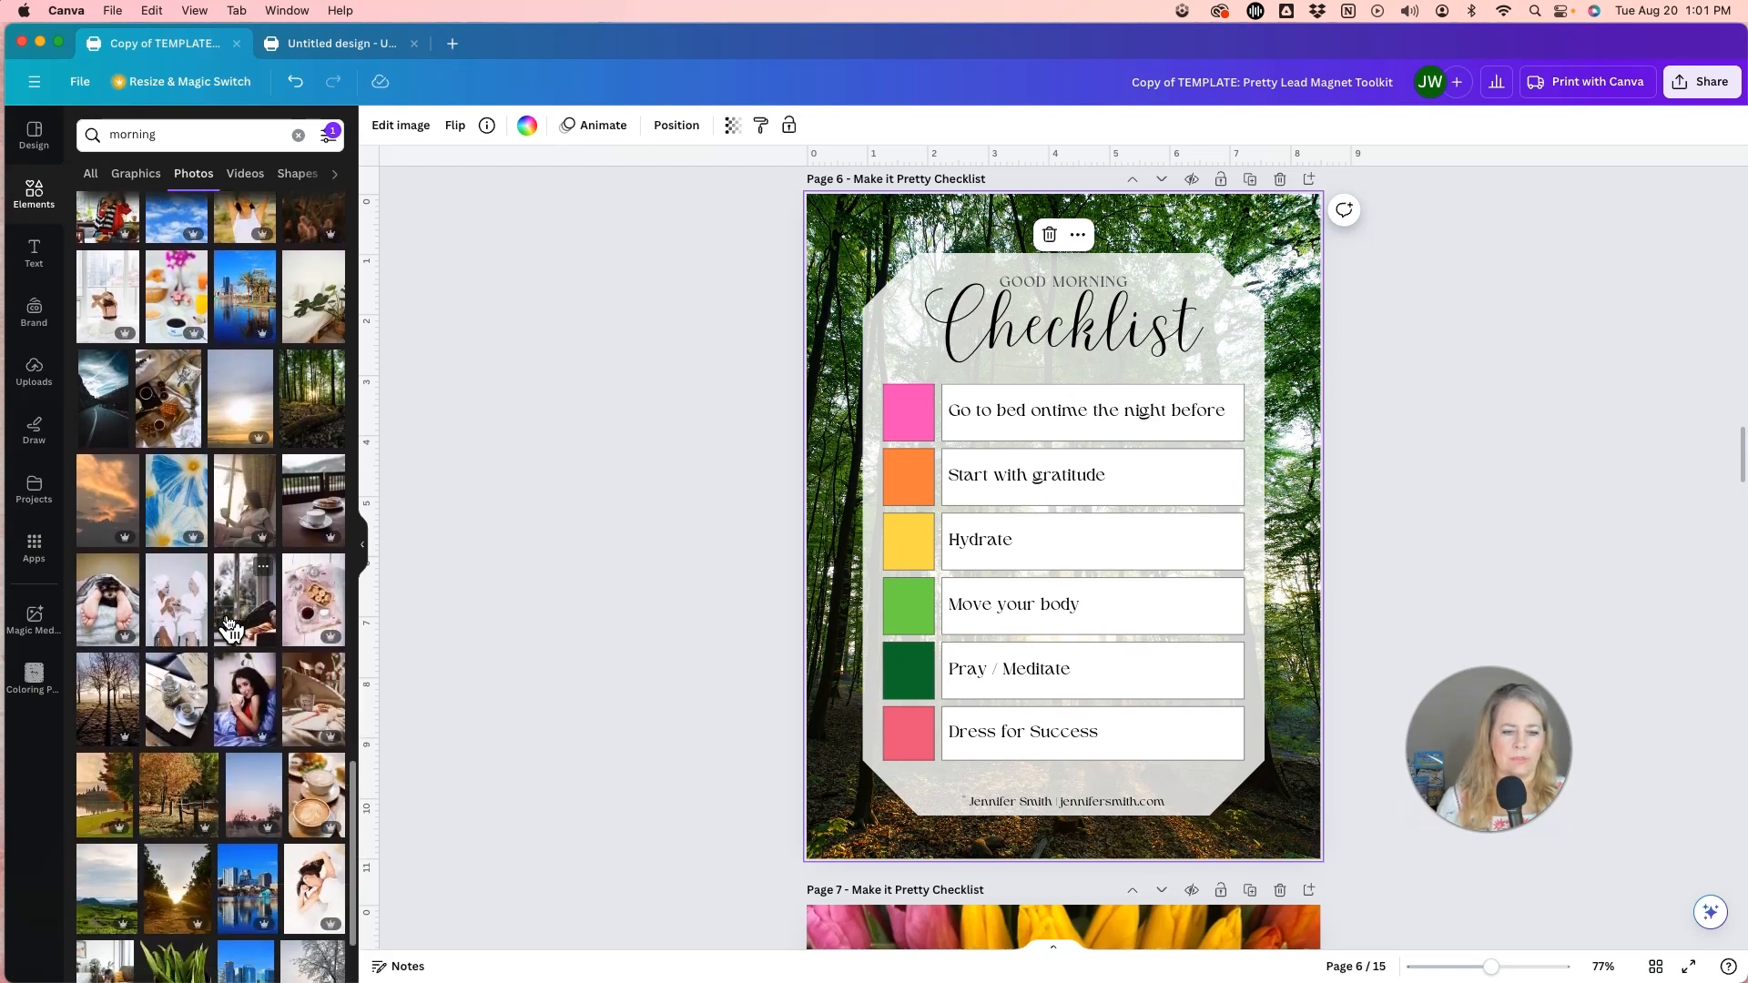
{"action": "scroll", "coordinate": [229, 626], "scroll_direction": "down", "scroll_amount": 2}
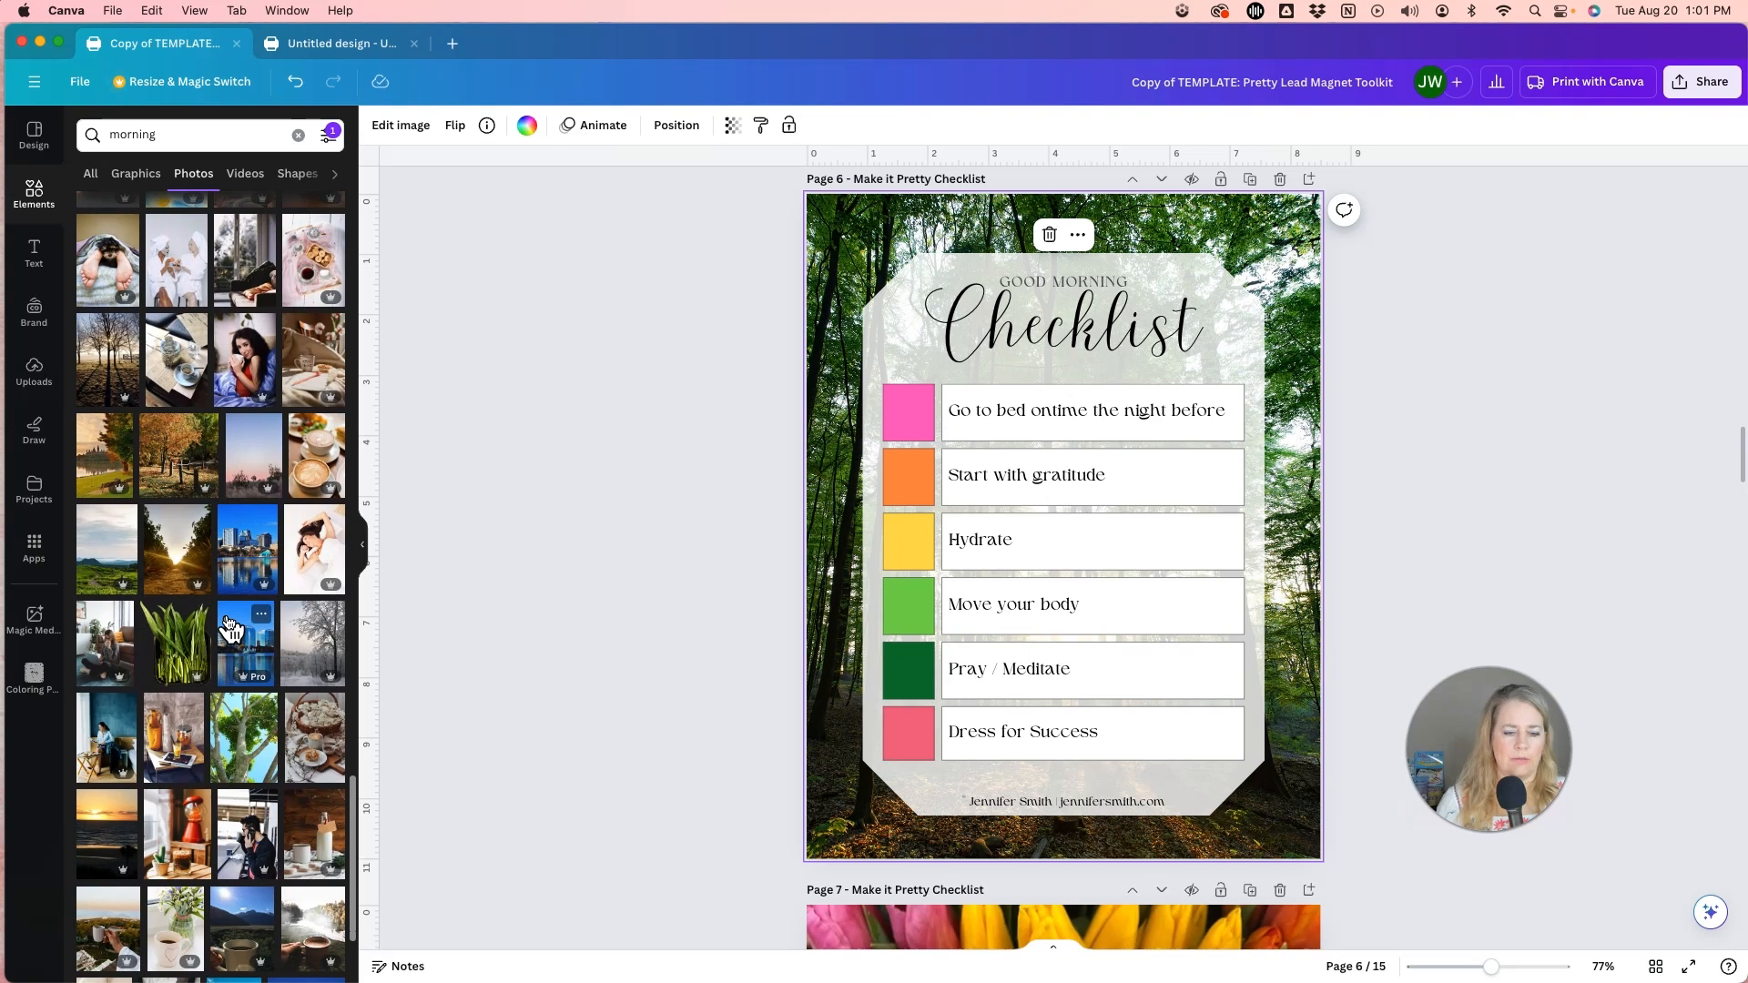
{"action": "scroll", "coordinate": [229, 626], "scroll_direction": "up", "scroll_amount": 15}
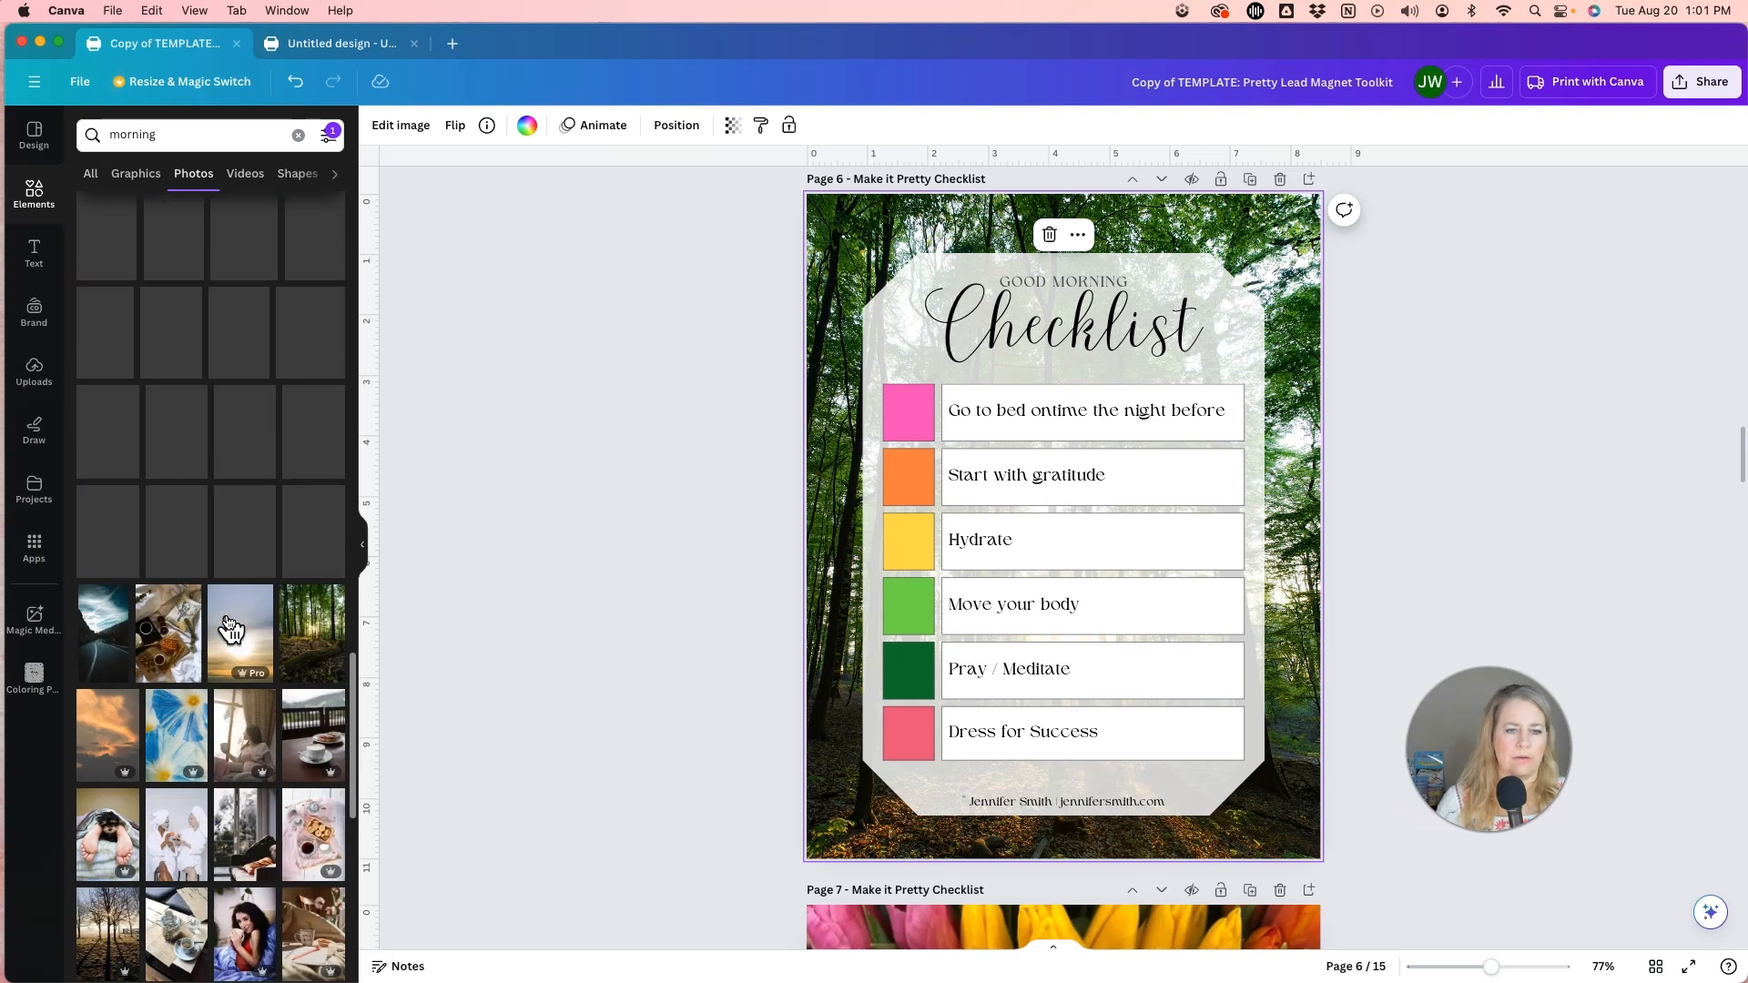
Search for sunrise photos and limit the results to vertical orientation.
{"action": "left_click", "coordinate": [296, 135]}
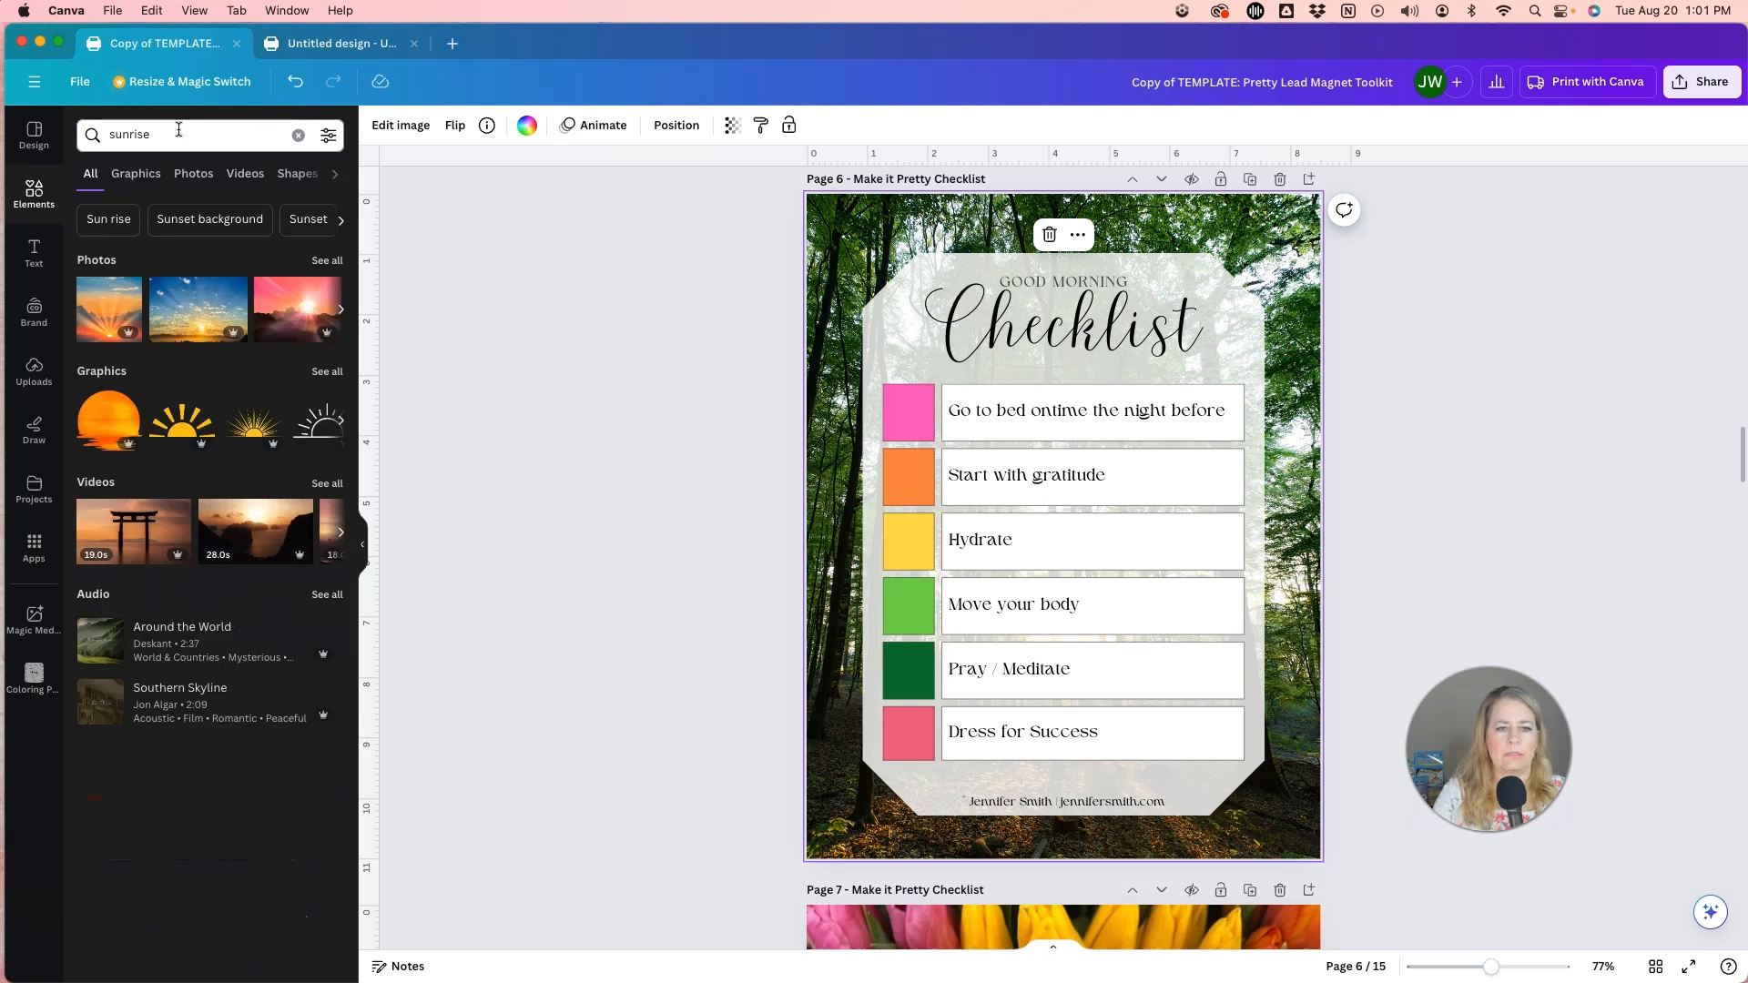
{"action": "left_click", "coordinate": [328, 261]}
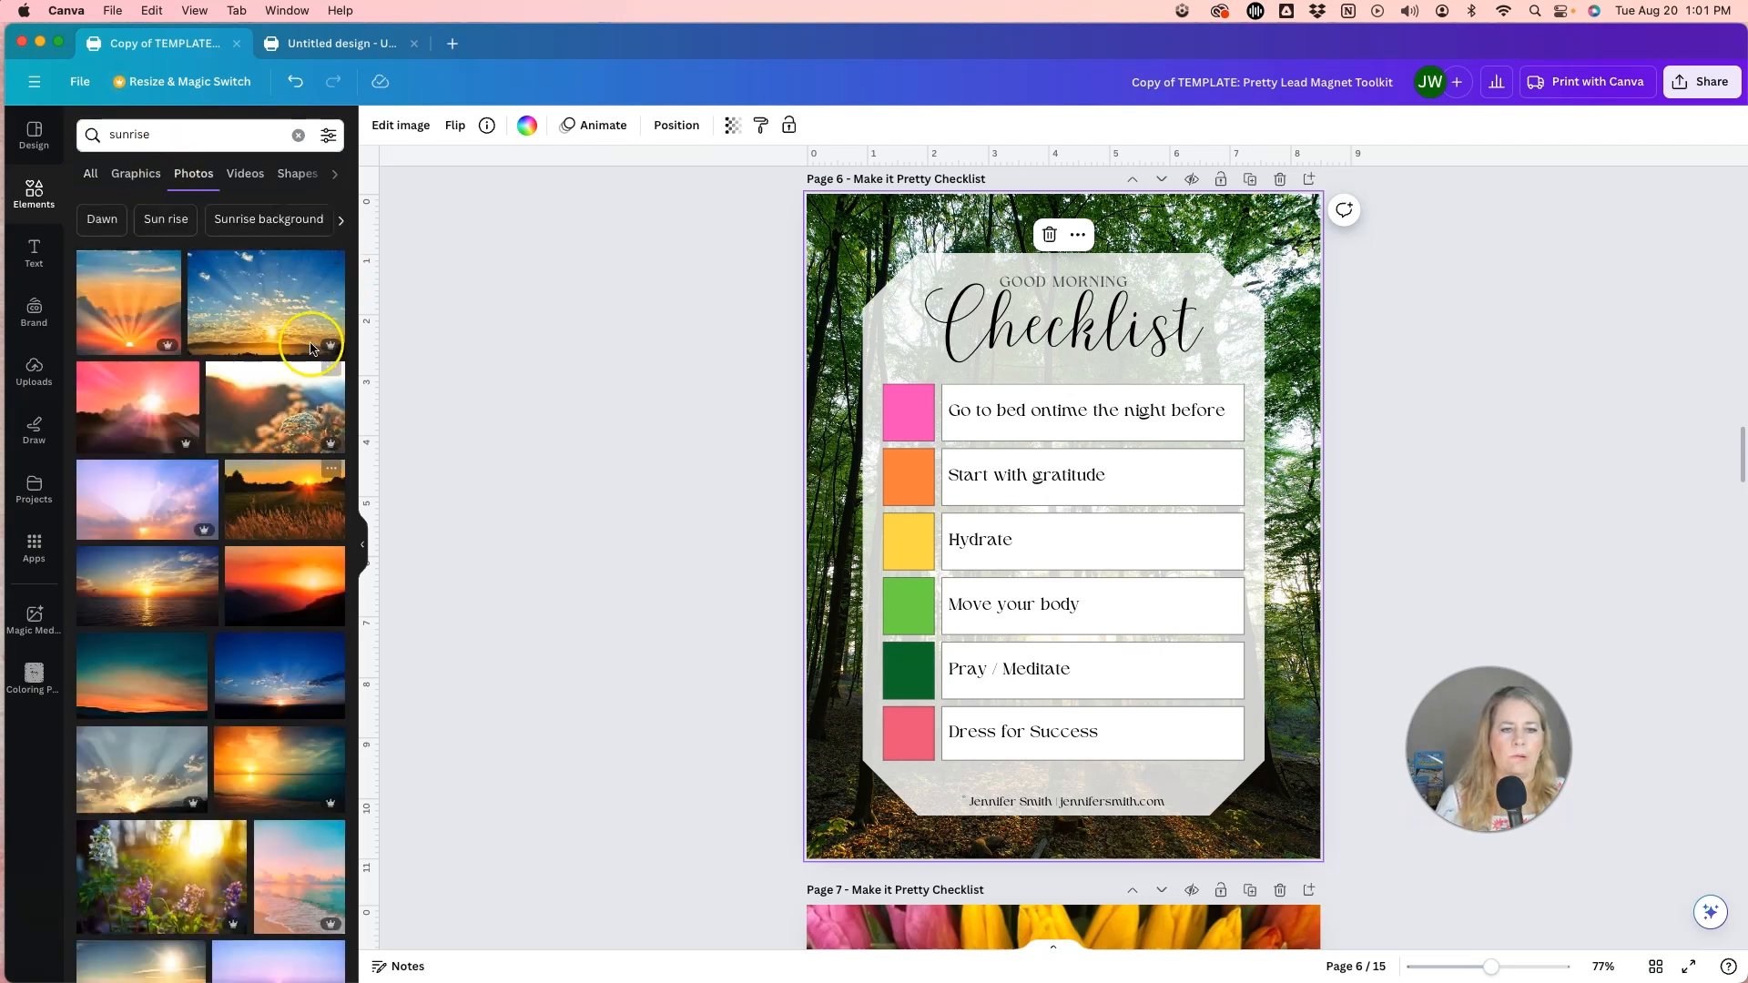
{"action": "left_click", "coordinate": [328, 134]}
{"action": "left_click", "coordinate": [100, 338]}
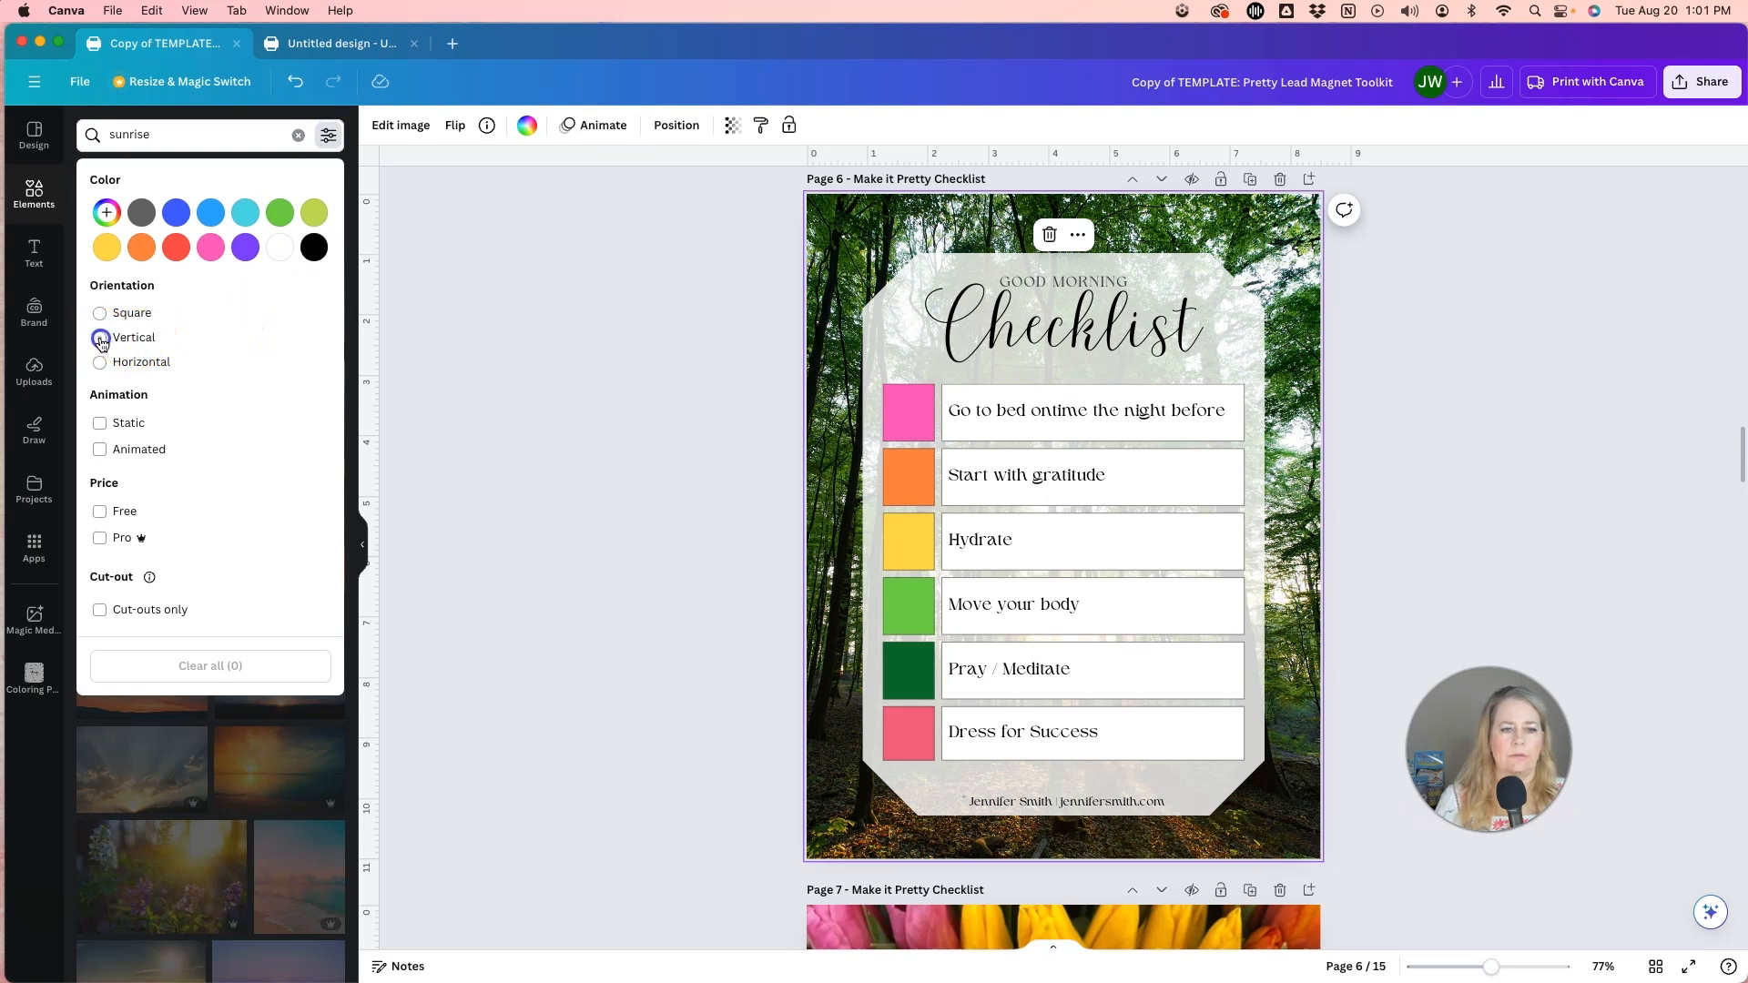
{"action": "left_click", "coordinate": [344, 153]}
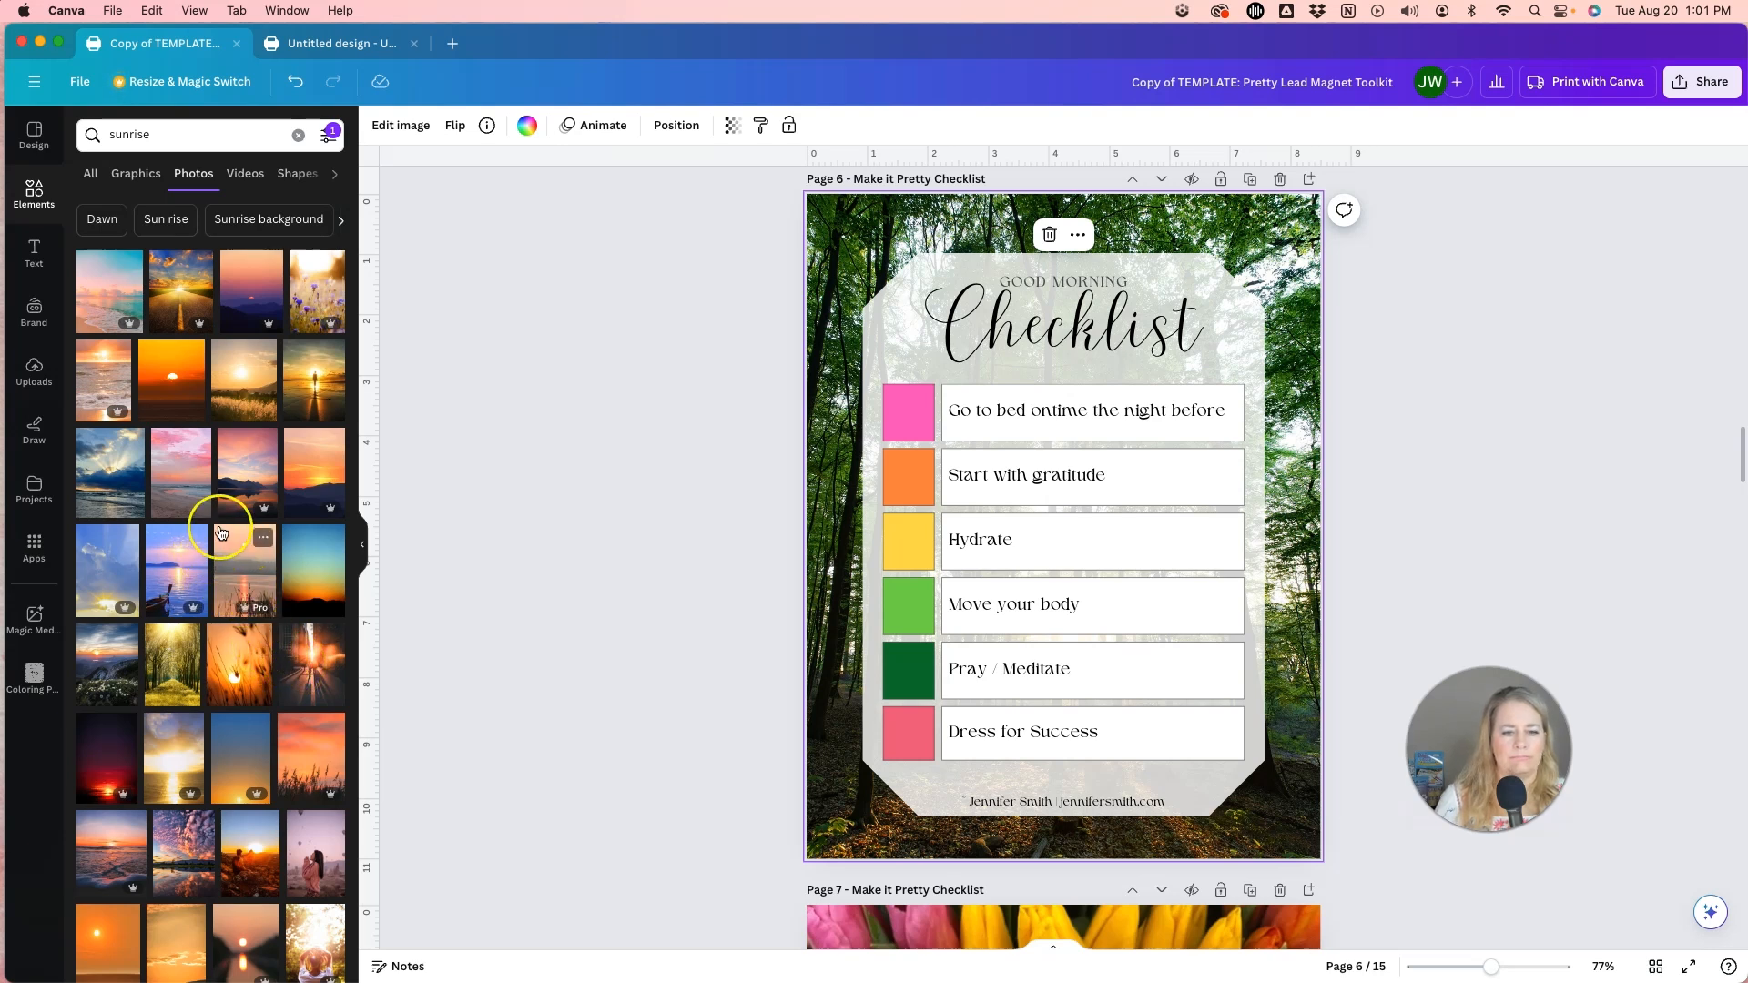
Replace the page 6 background with the vertical photo of a low sun under a streaked orange and blue-grey sky.
{"action": "scroll", "coordinate": [219, 547], "scroll_direction": "down", "scroll_amount": 3}
{"action": "scroll", "coordinate": [223, 555], "scroll_direction": "down", "scroll_amount": 7}
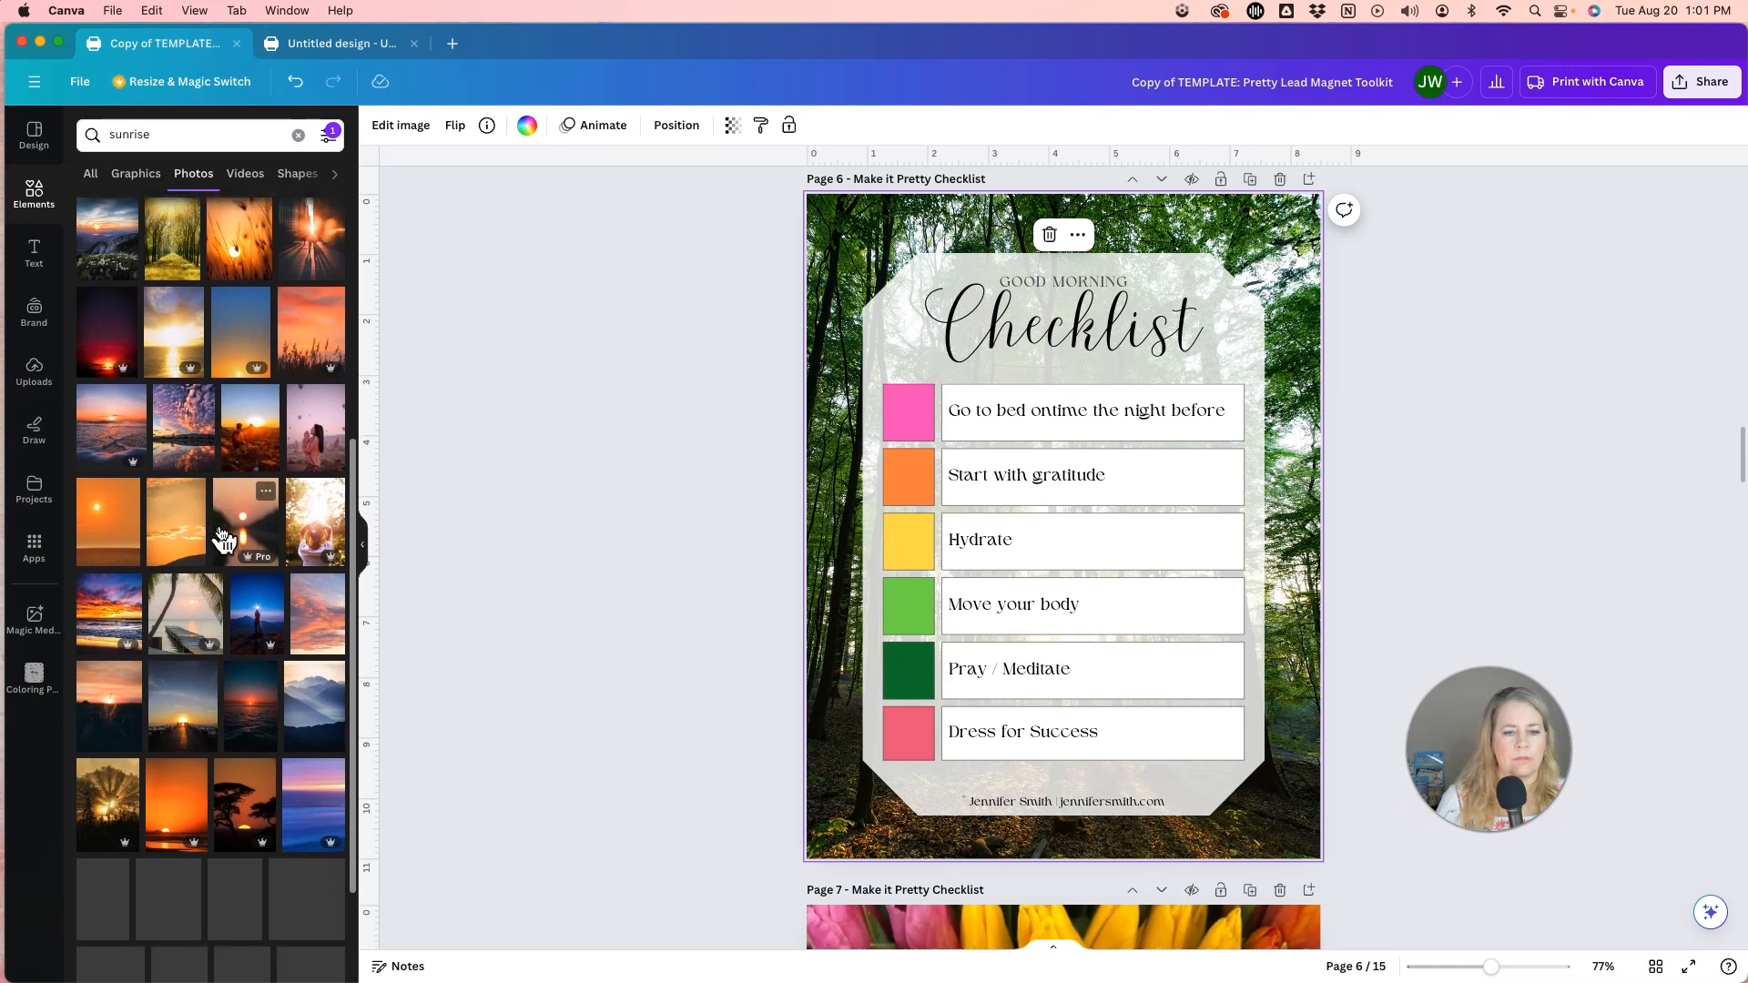
{"action": "scroll", "coordinate": [225, 579], "scroll_direction": "down", "scroll_amount": 6}
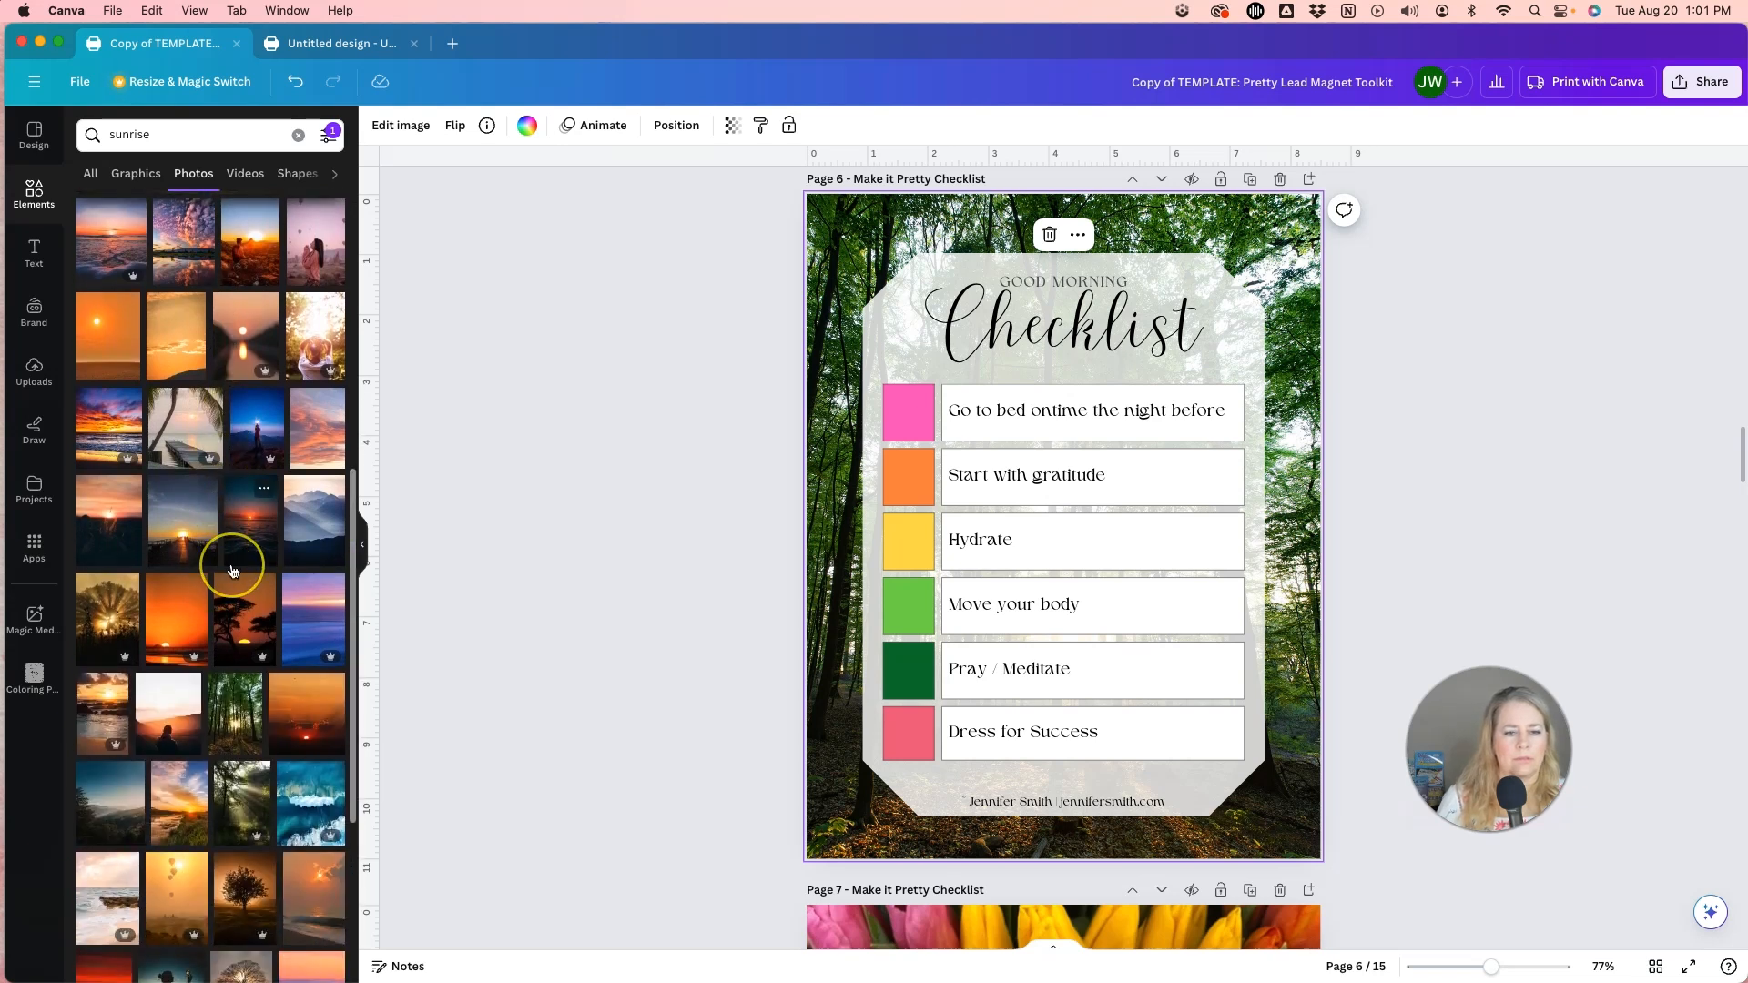
{"action": "scroll", "coordinate": [234, 577], "scroll_direction": "down", "scroll_amount": 3}
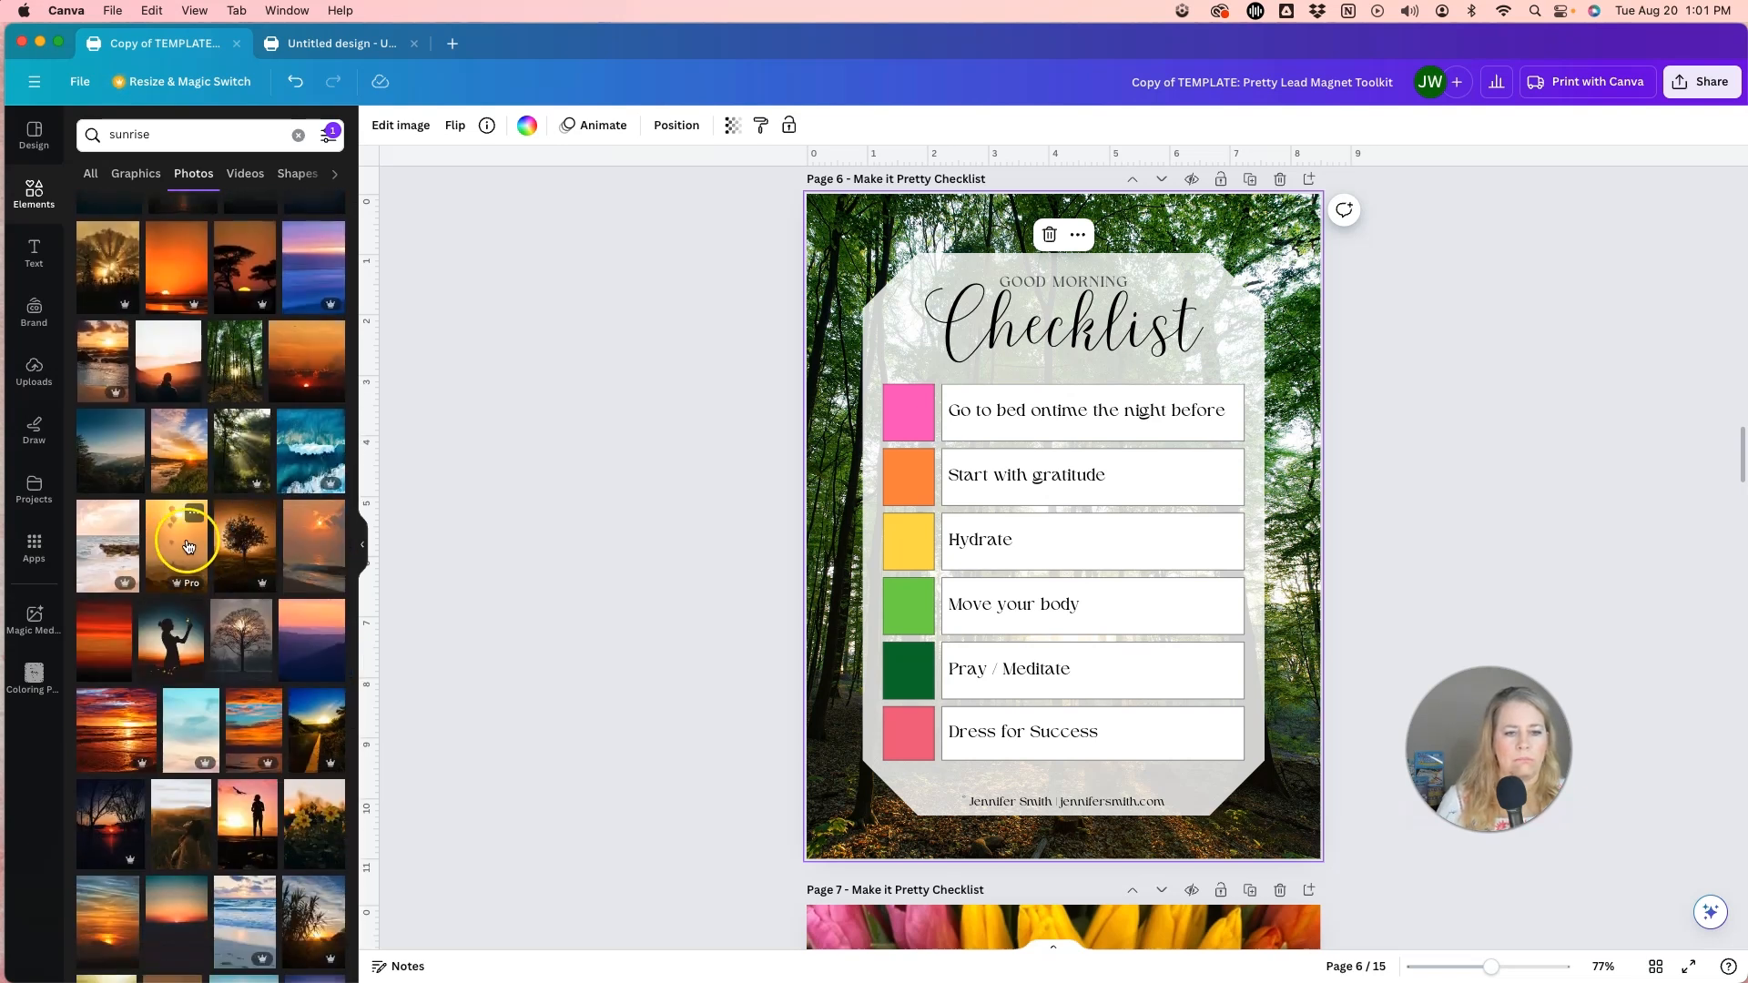
{"action": "scroll", "coordinate": [180, 535], "scroll_direction": "down", "scroll_amount": 2}
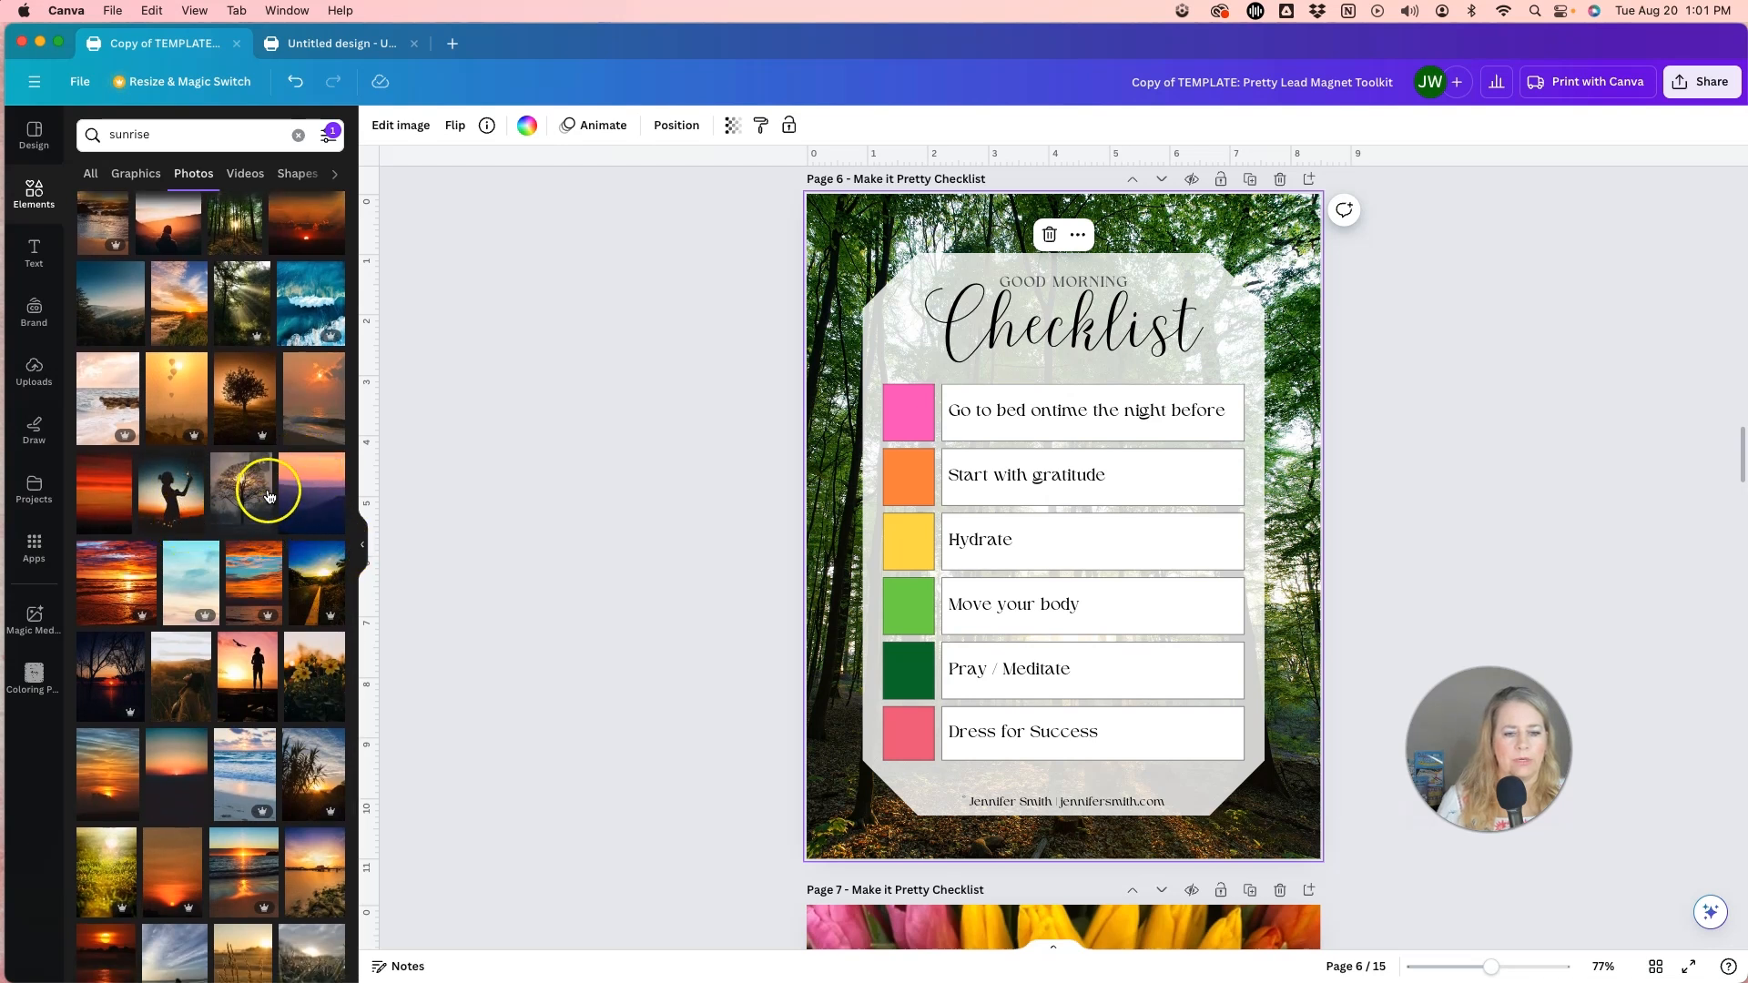
{"action": "scroll", "coordinate": [265, 497], "scroll_direction": "down", "scroll_amount": 3}
{"action": "scroll", "coordinate": [268, 496], "scroll_direction": "down", "scroll_amount": 3}
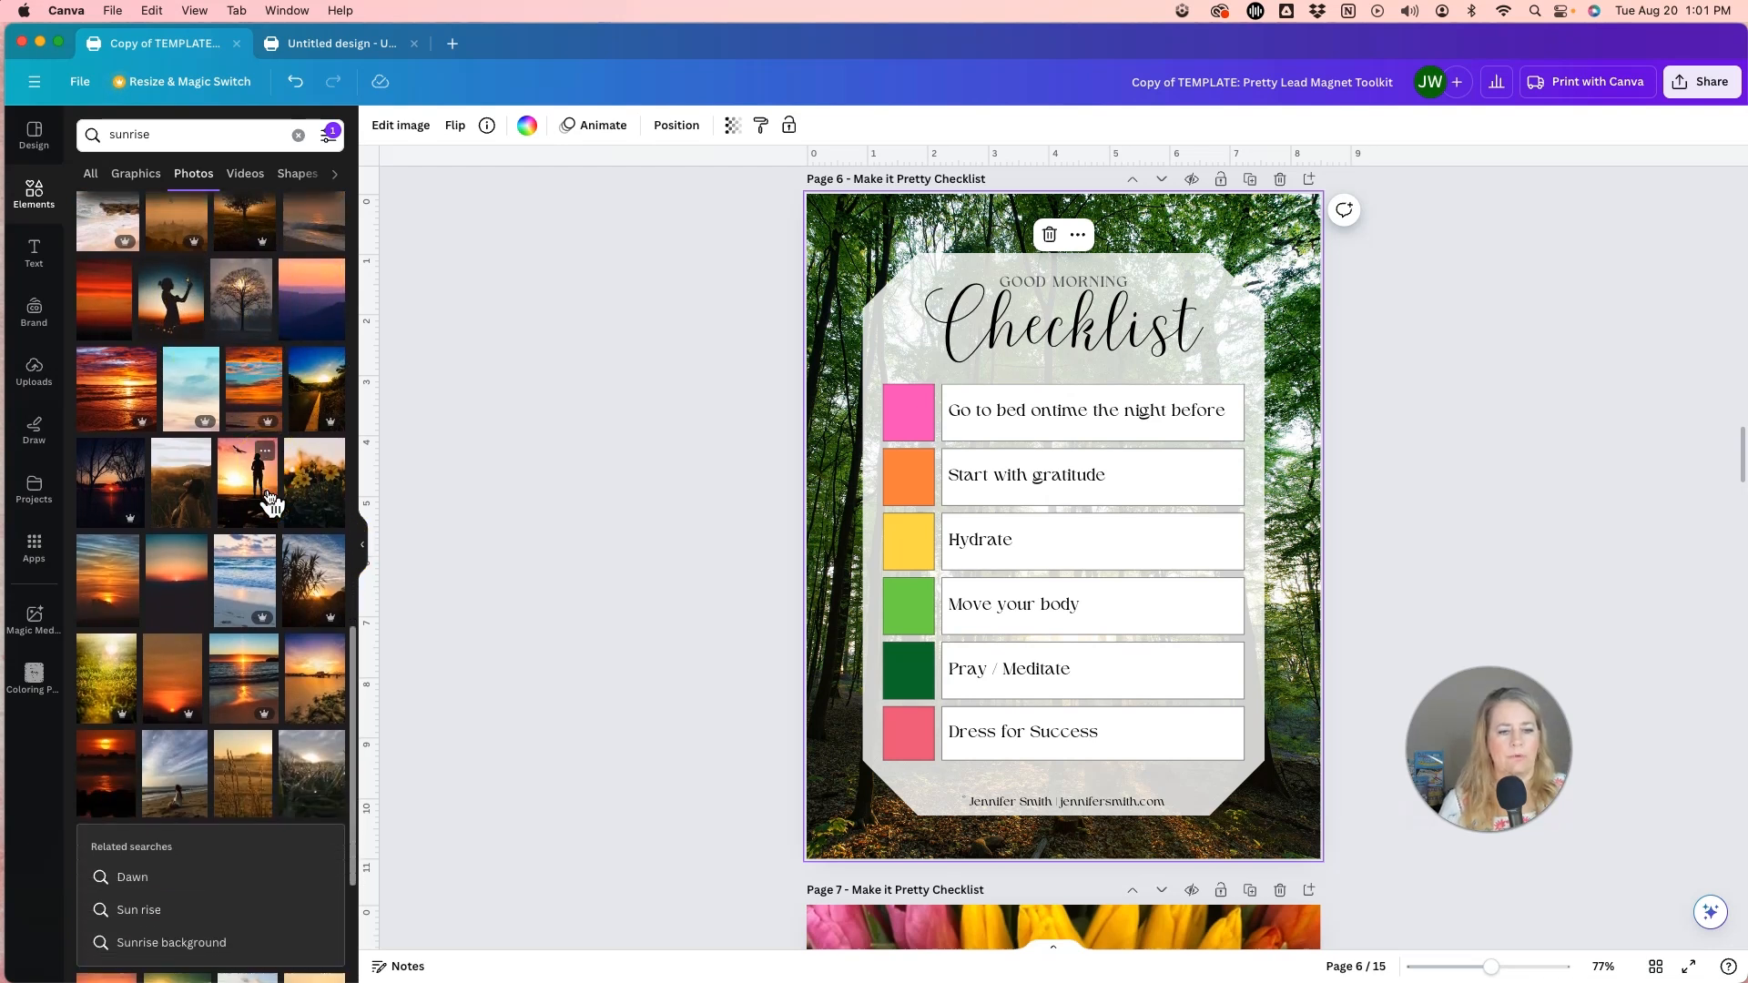
{"action": "left_click_drag", "start_coordinate": [112, 503], "coordinate": [829, 516]}
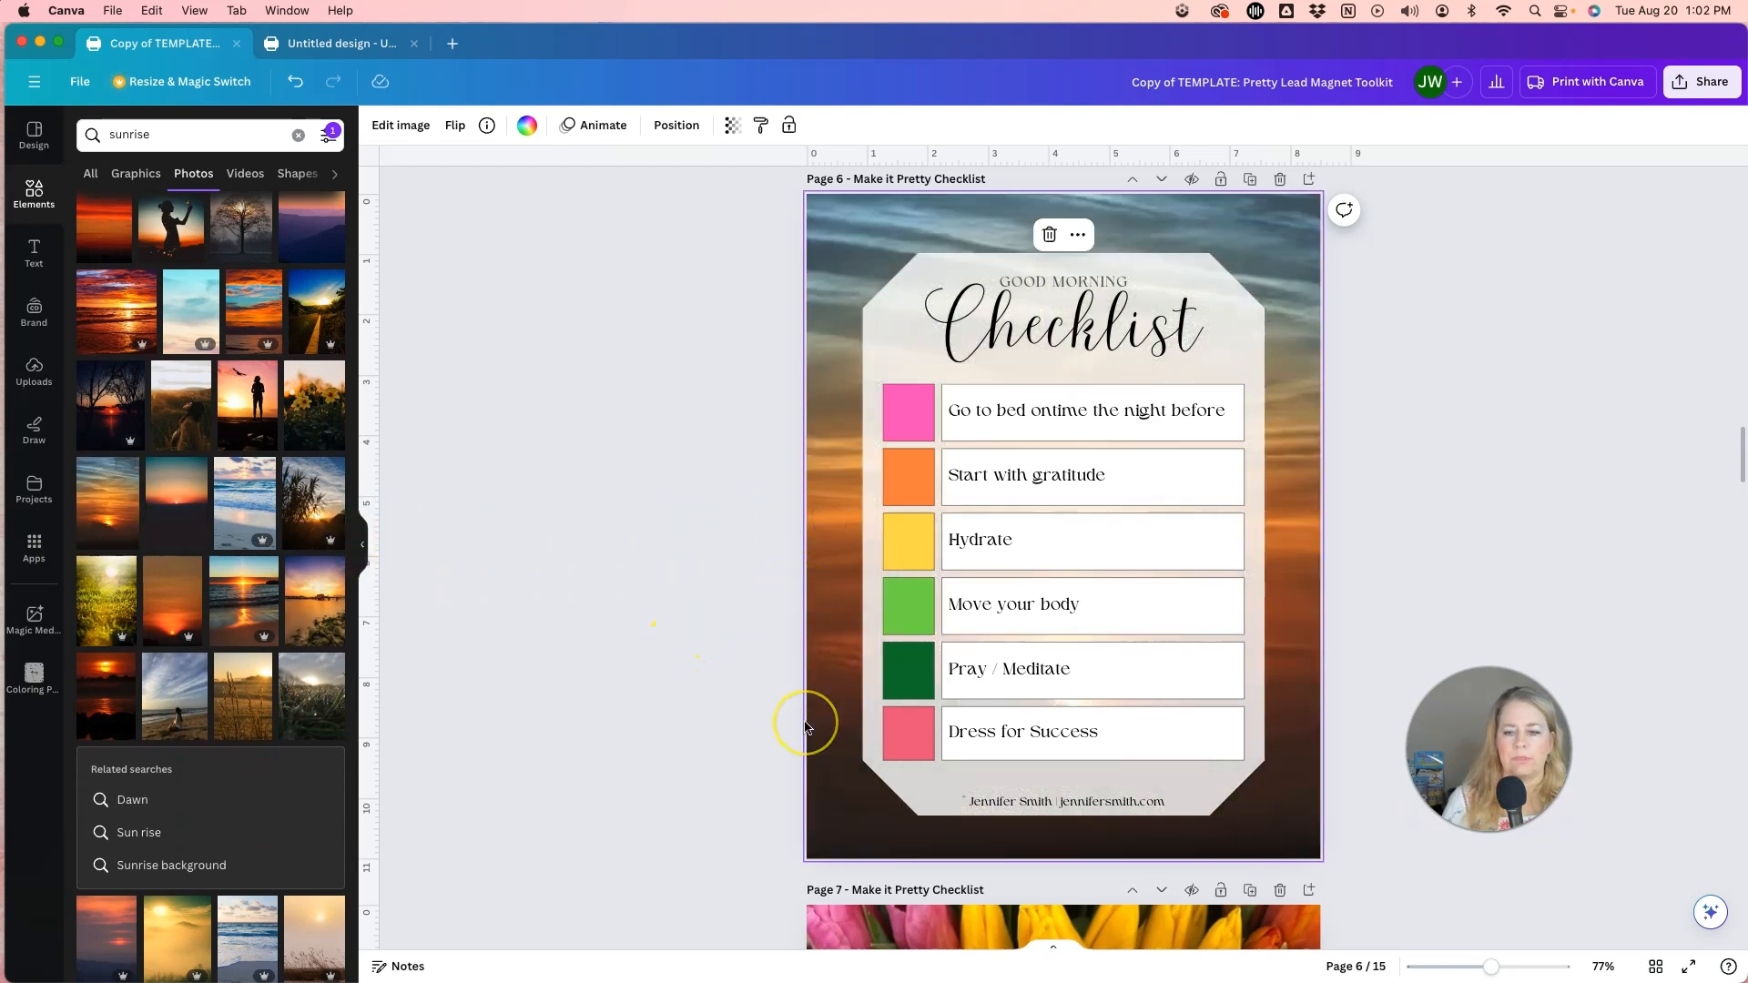
Examine the uncropped sunrise background photo on page 6 in crop mode, leaving its framing as it is.
{"action": "double_click", "coordinate": [837, 644]}
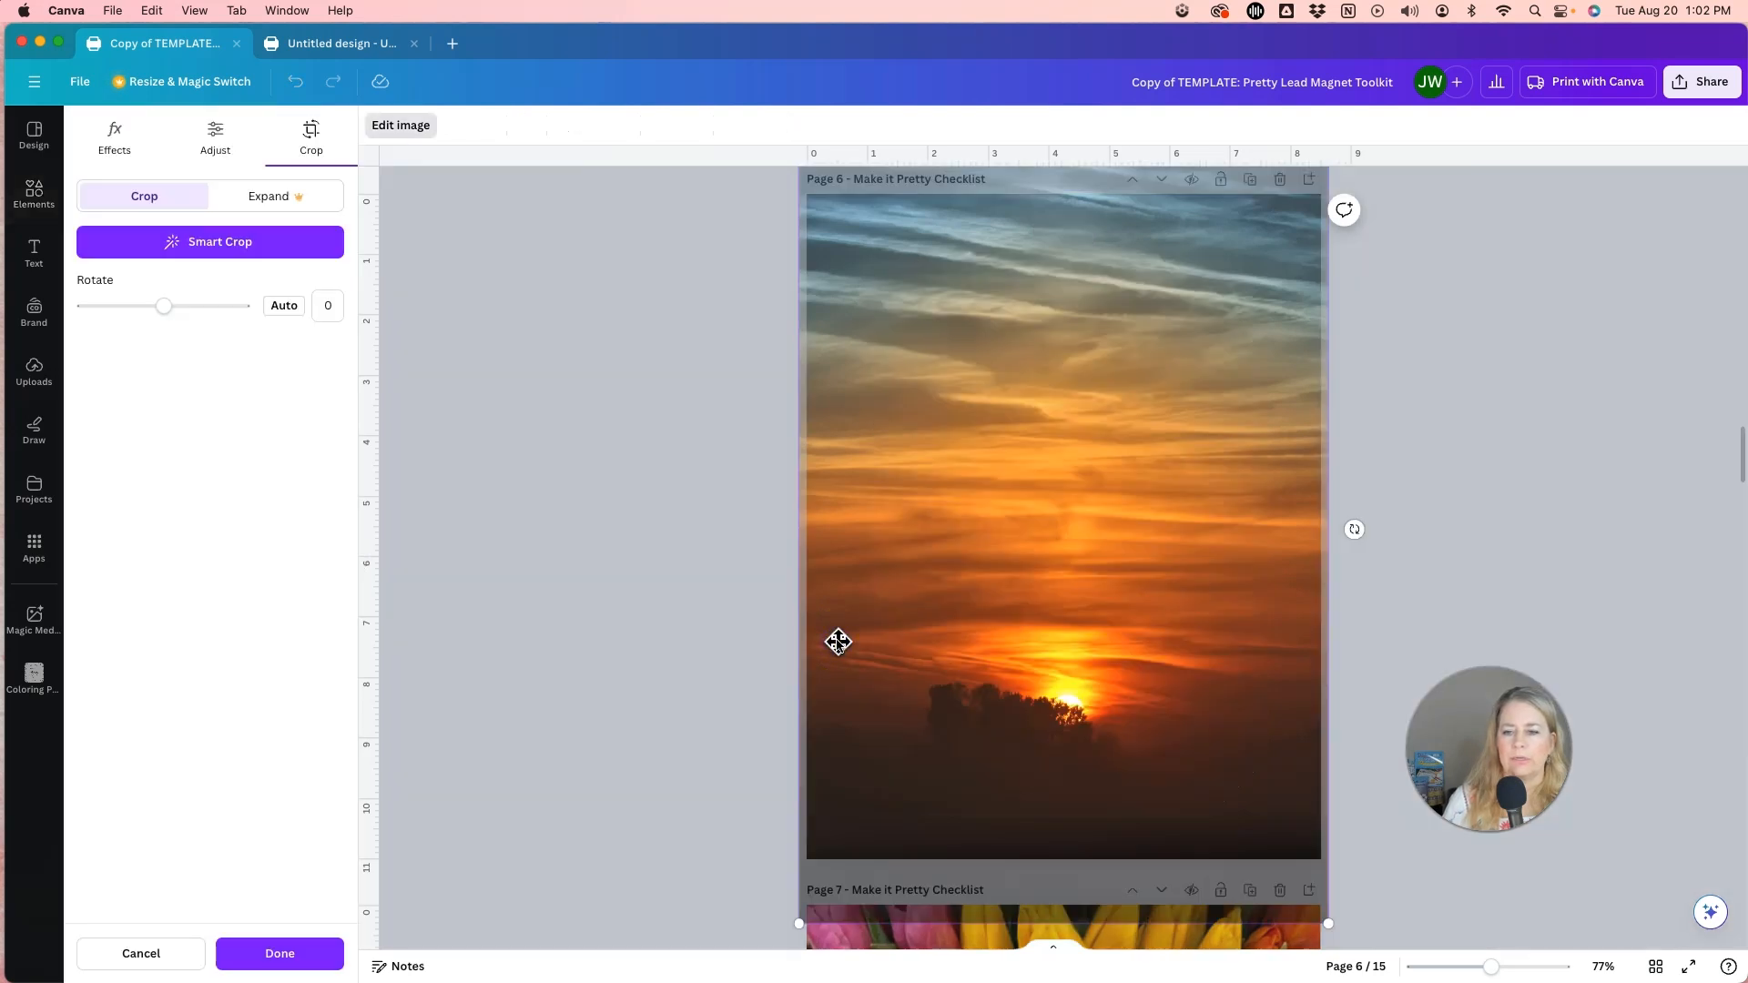
{"action": "scroll", "coordinate": [837, 642], "scroll_direction": "up", "scroll_amount": 2}
{"action": "scroll", "coordinate": [838, 642], "scroll_direction": "down", "scroll_amount": 3}
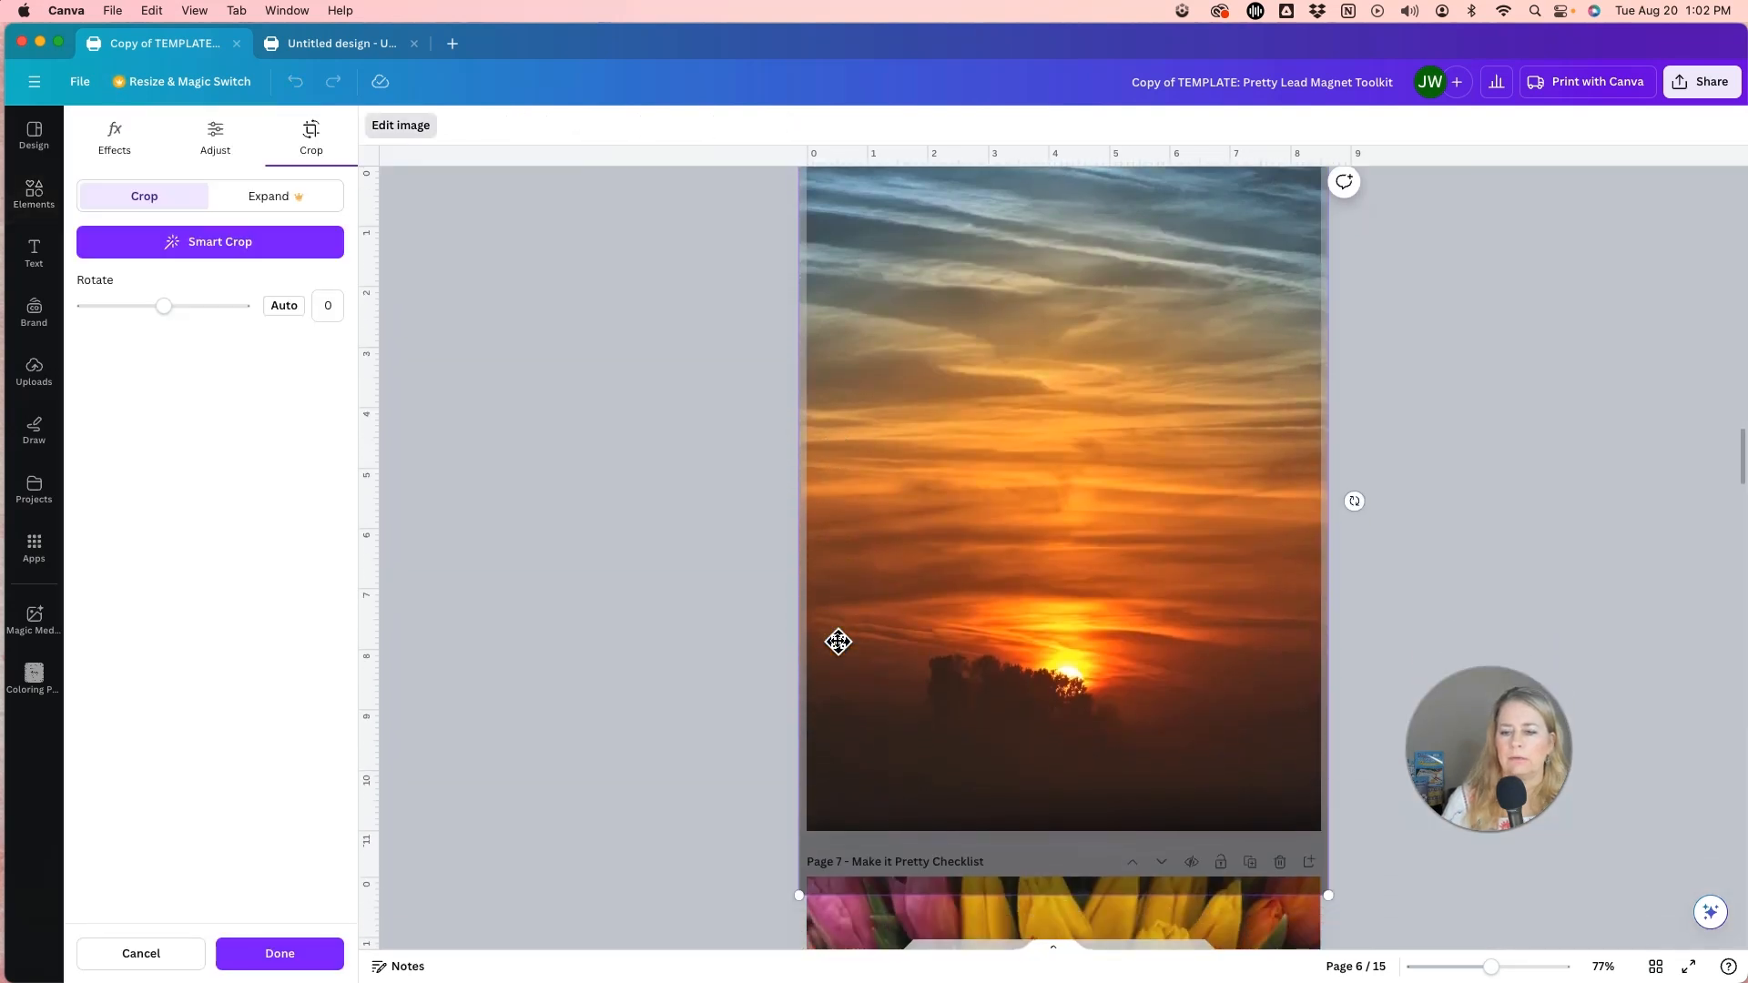
{"action": "left_click", "coordinate": [748, 626]}
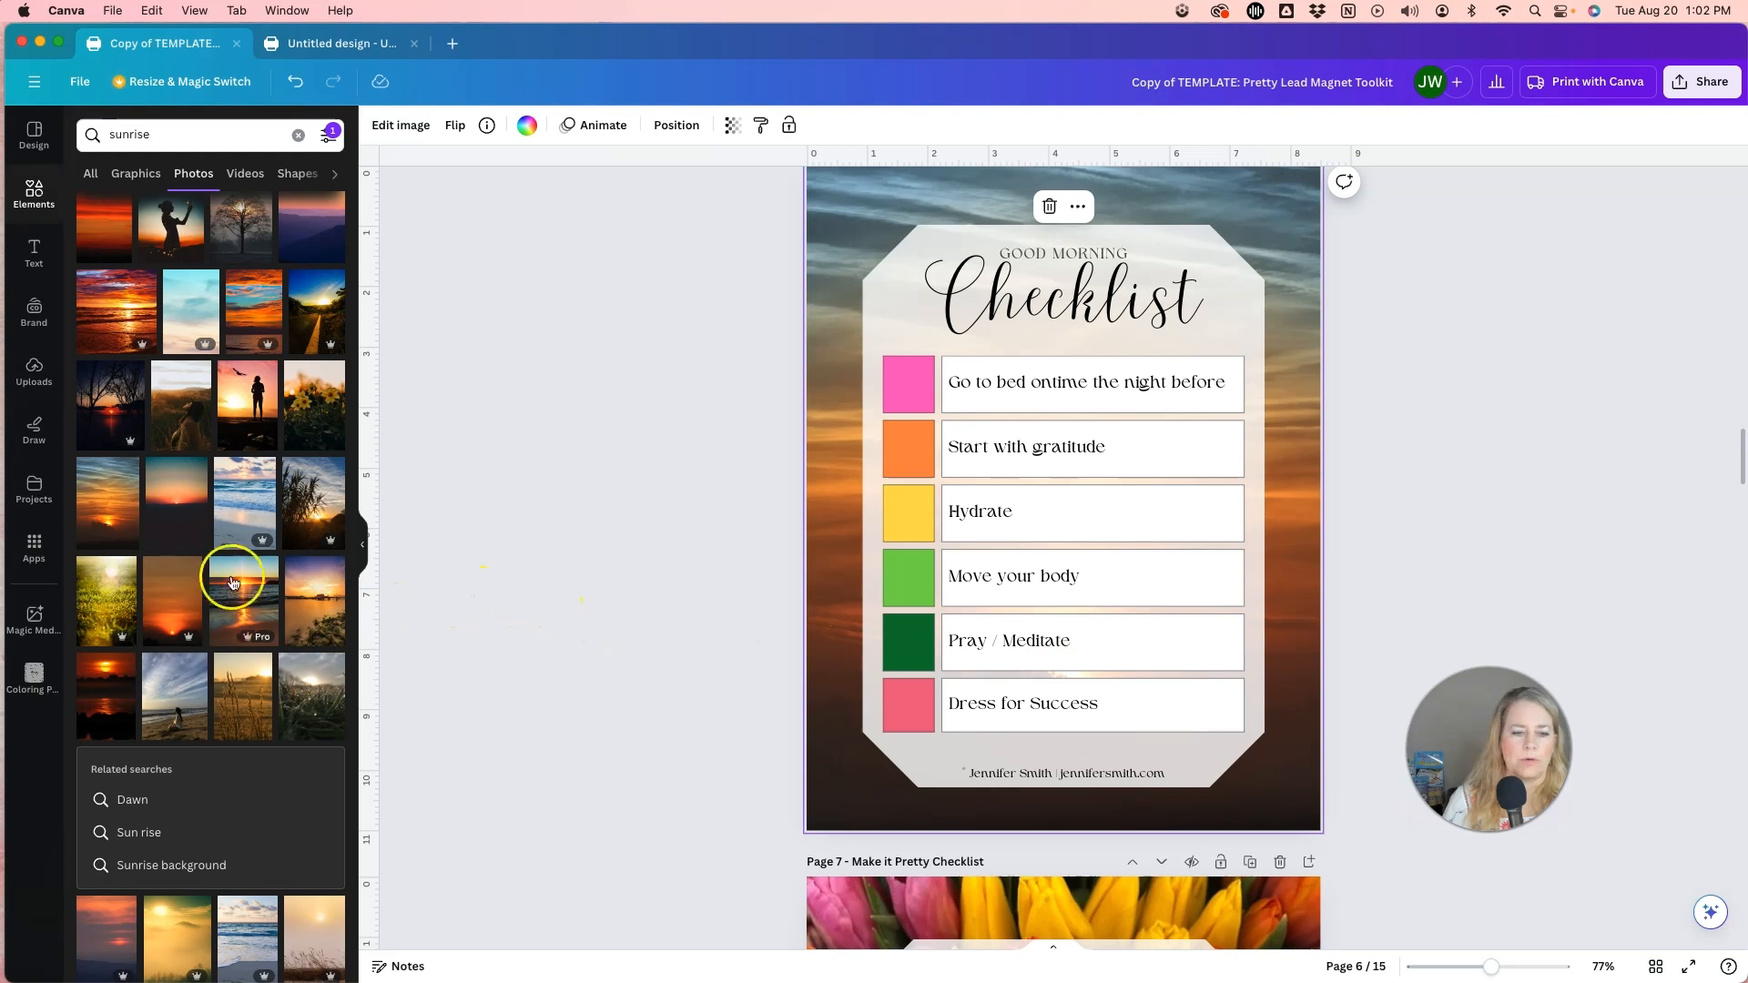
Replace the page 6 background with the vertical sunrise photo of a pink sky over a beach.
{"action": "scroll", "coordinate": [236, 555], "scroll_direction": "down", "scroll_amount": 3}
{"action": "scroll", "coordinate": [235, 555], "scroll_direction": "down", "scroll_amount": 2}
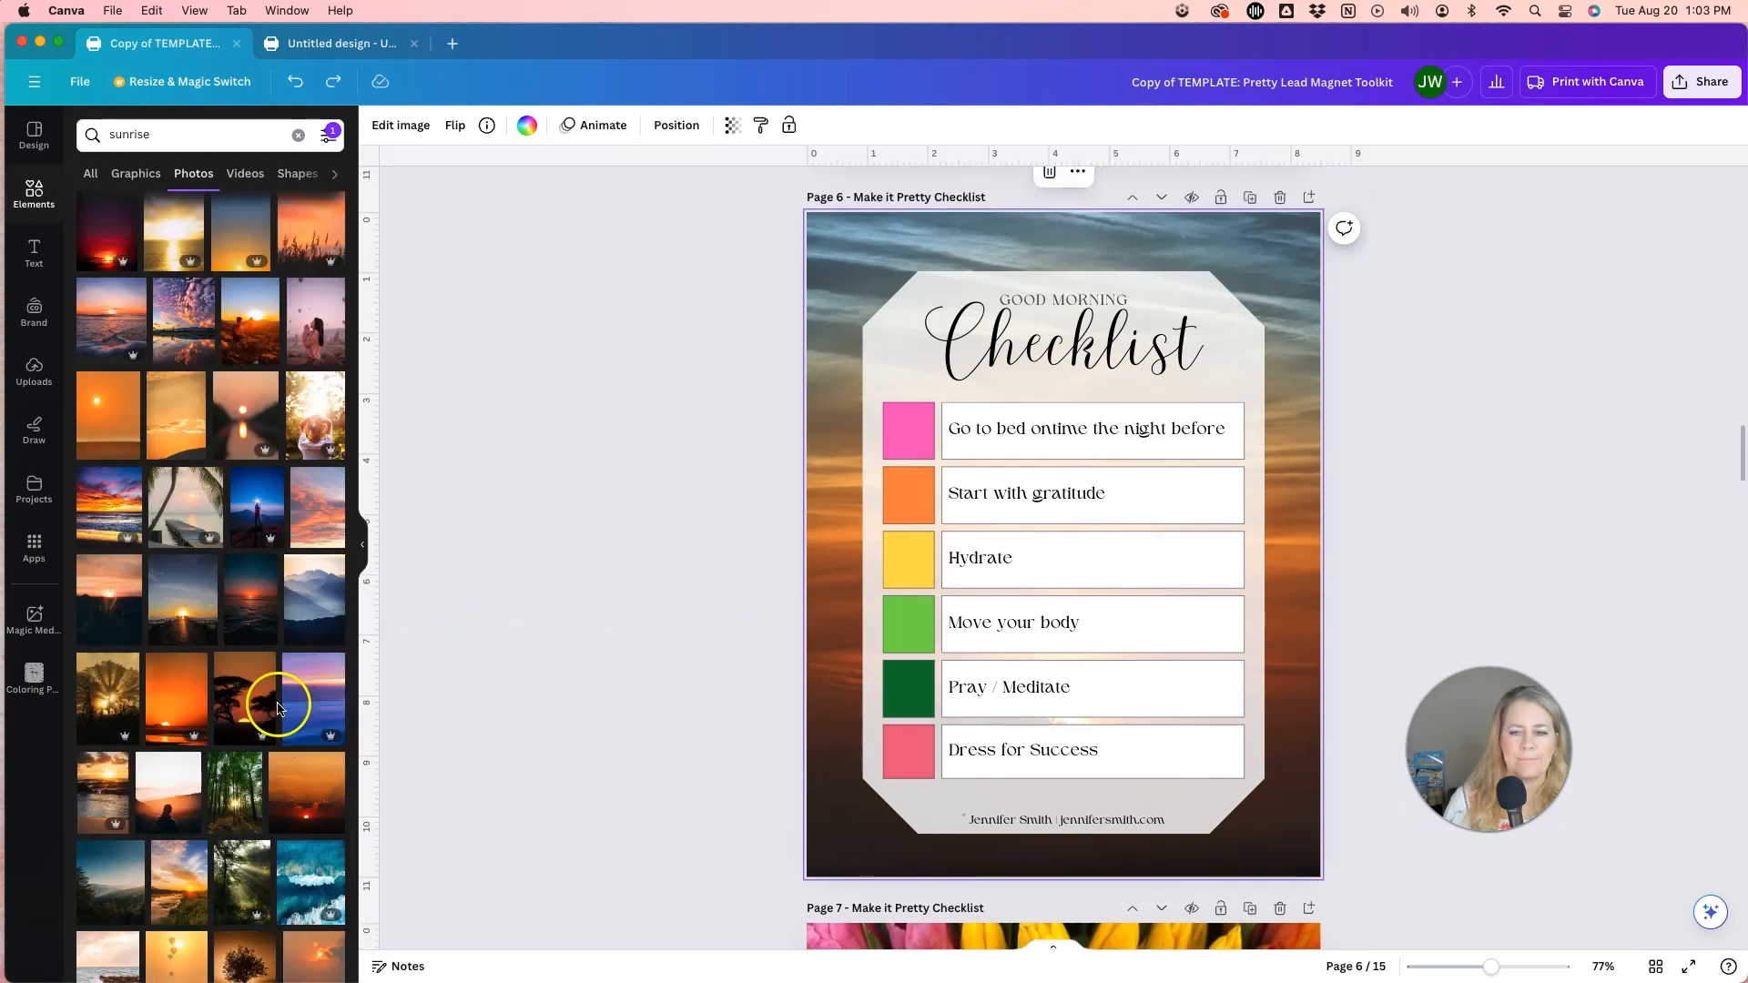
{"action": "scroll", "coordinate": [281, 704], "scroll_direction": "up", "scroll_amount": 8}
{"action": "scroll", "coordinate": [280, 705], "scroll_direction": "up", "scroll_amount": 4}
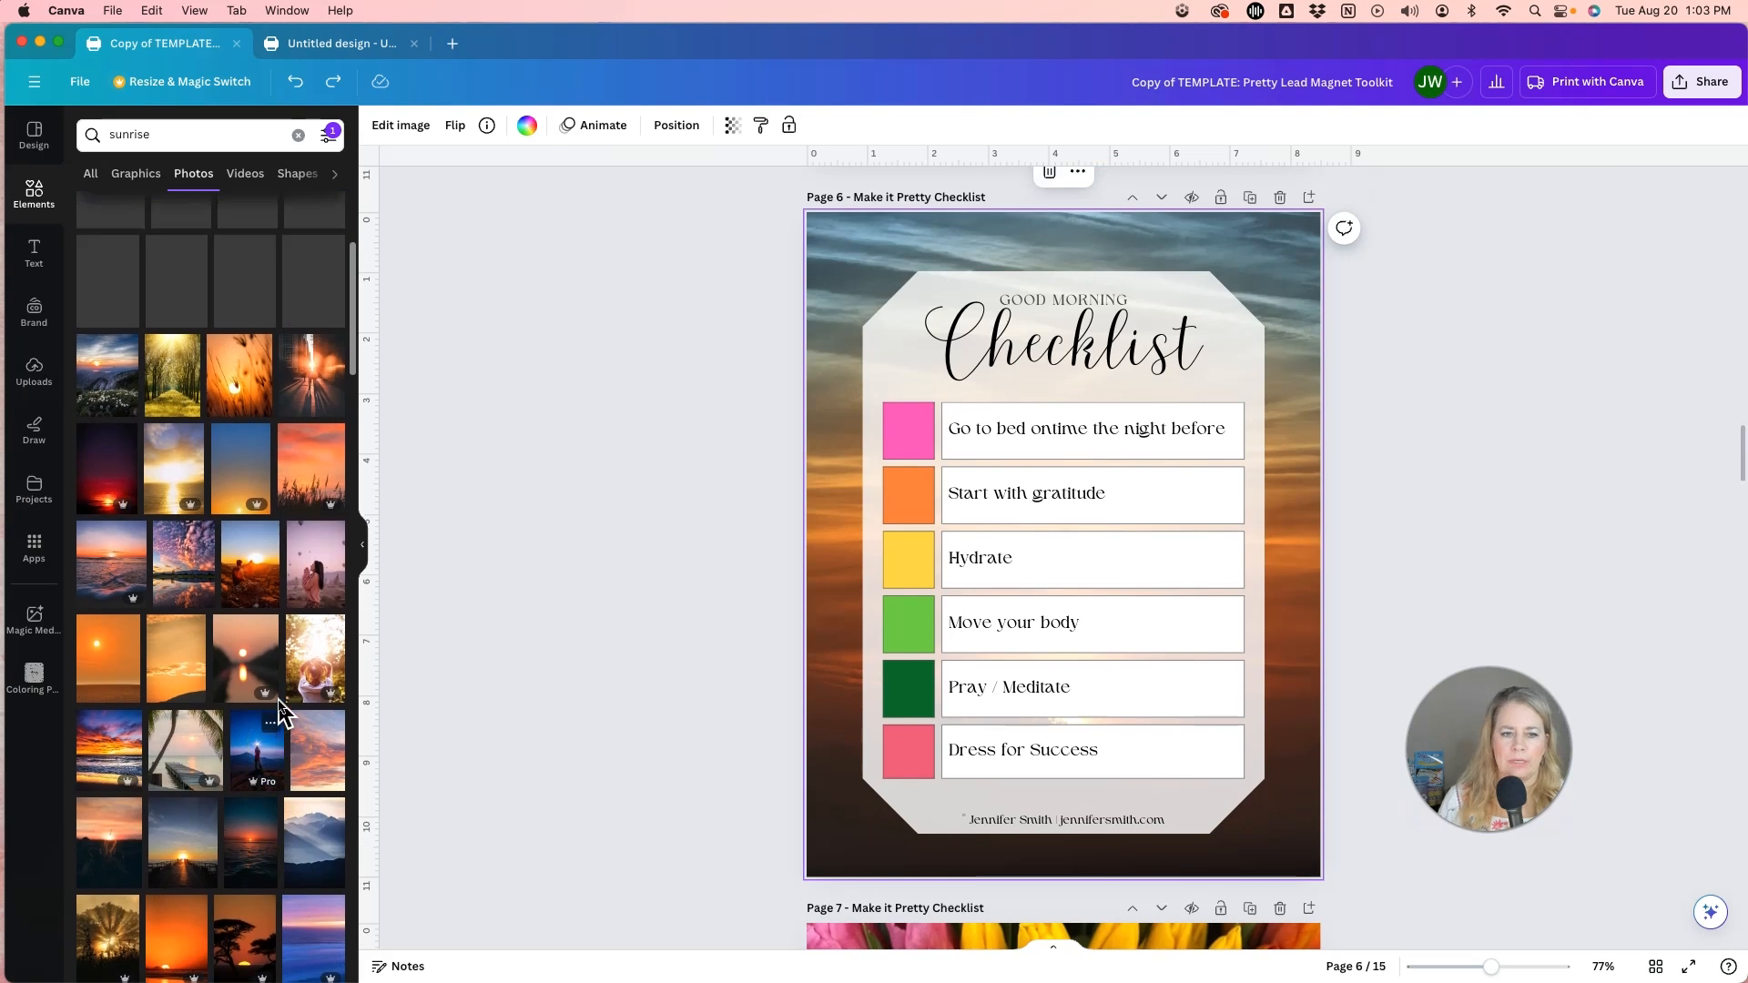
{"action": "scroll", "coordinate": [280, 705], "scroll_direction": "up", "scroll_amount": 3}
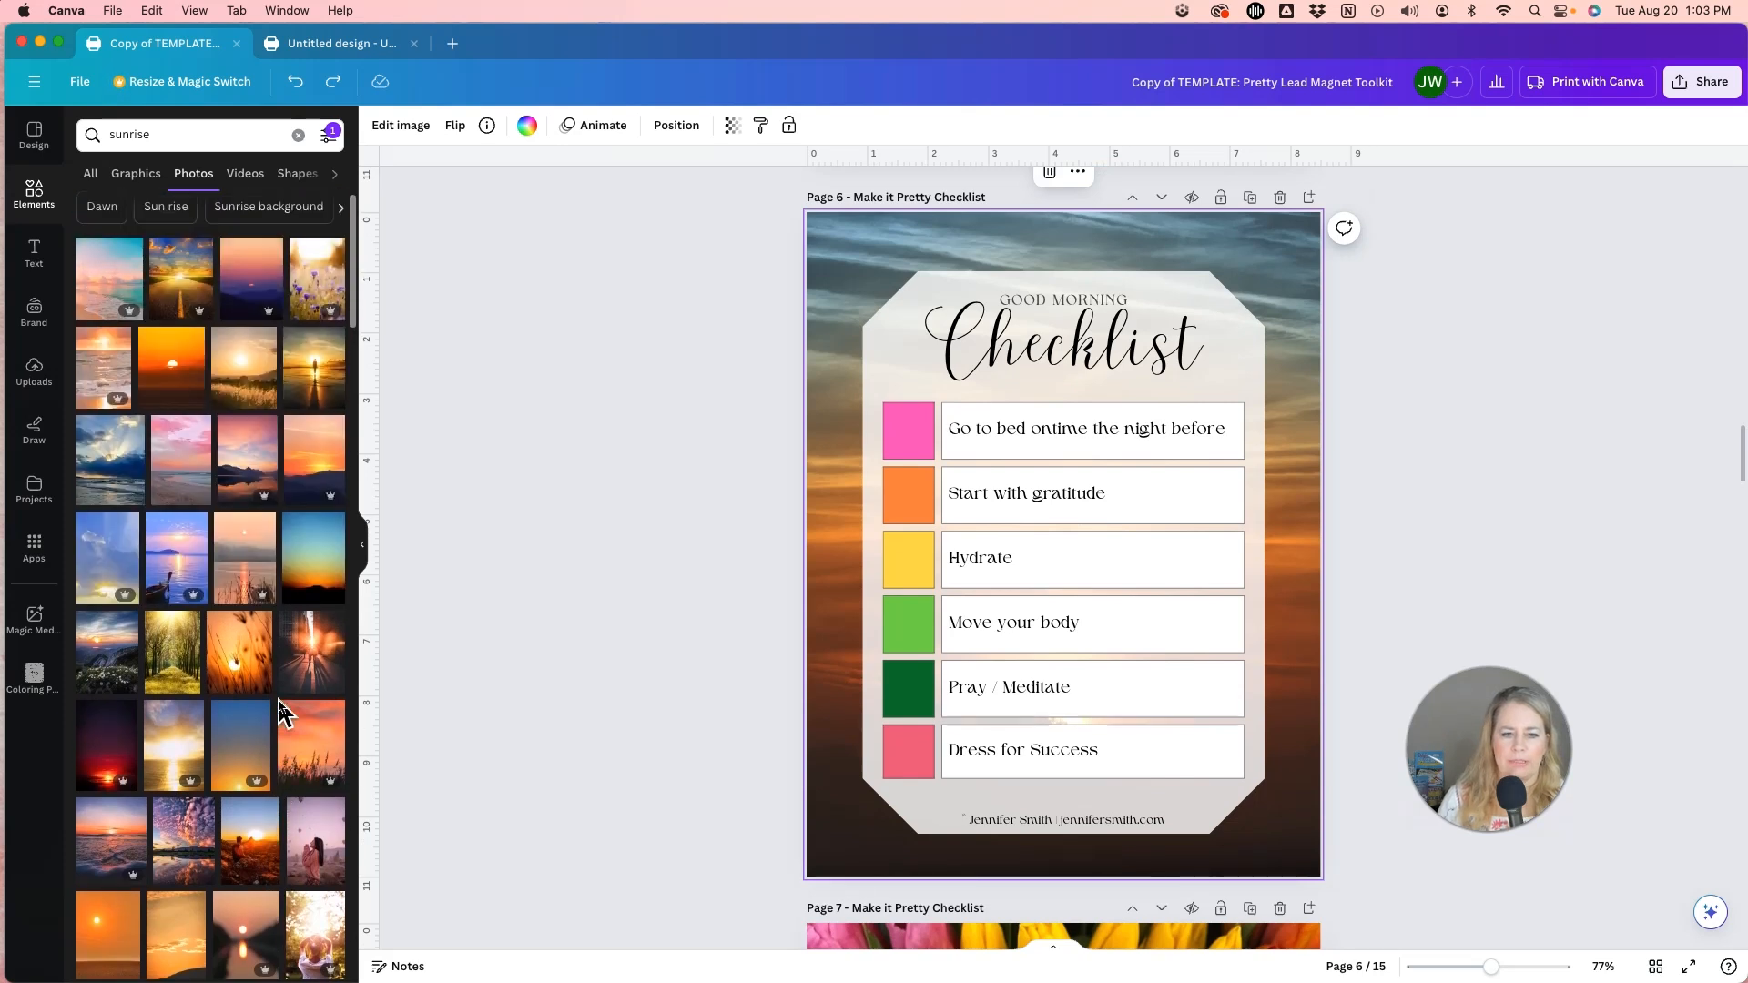
{"action": "left_click_drag", "start_coordinate": [172, 510], "coordinate": [649, 474]}
{"action": "left_click_drag", "start_coordinate": [799, 472], "coordinate": [818, 470]}
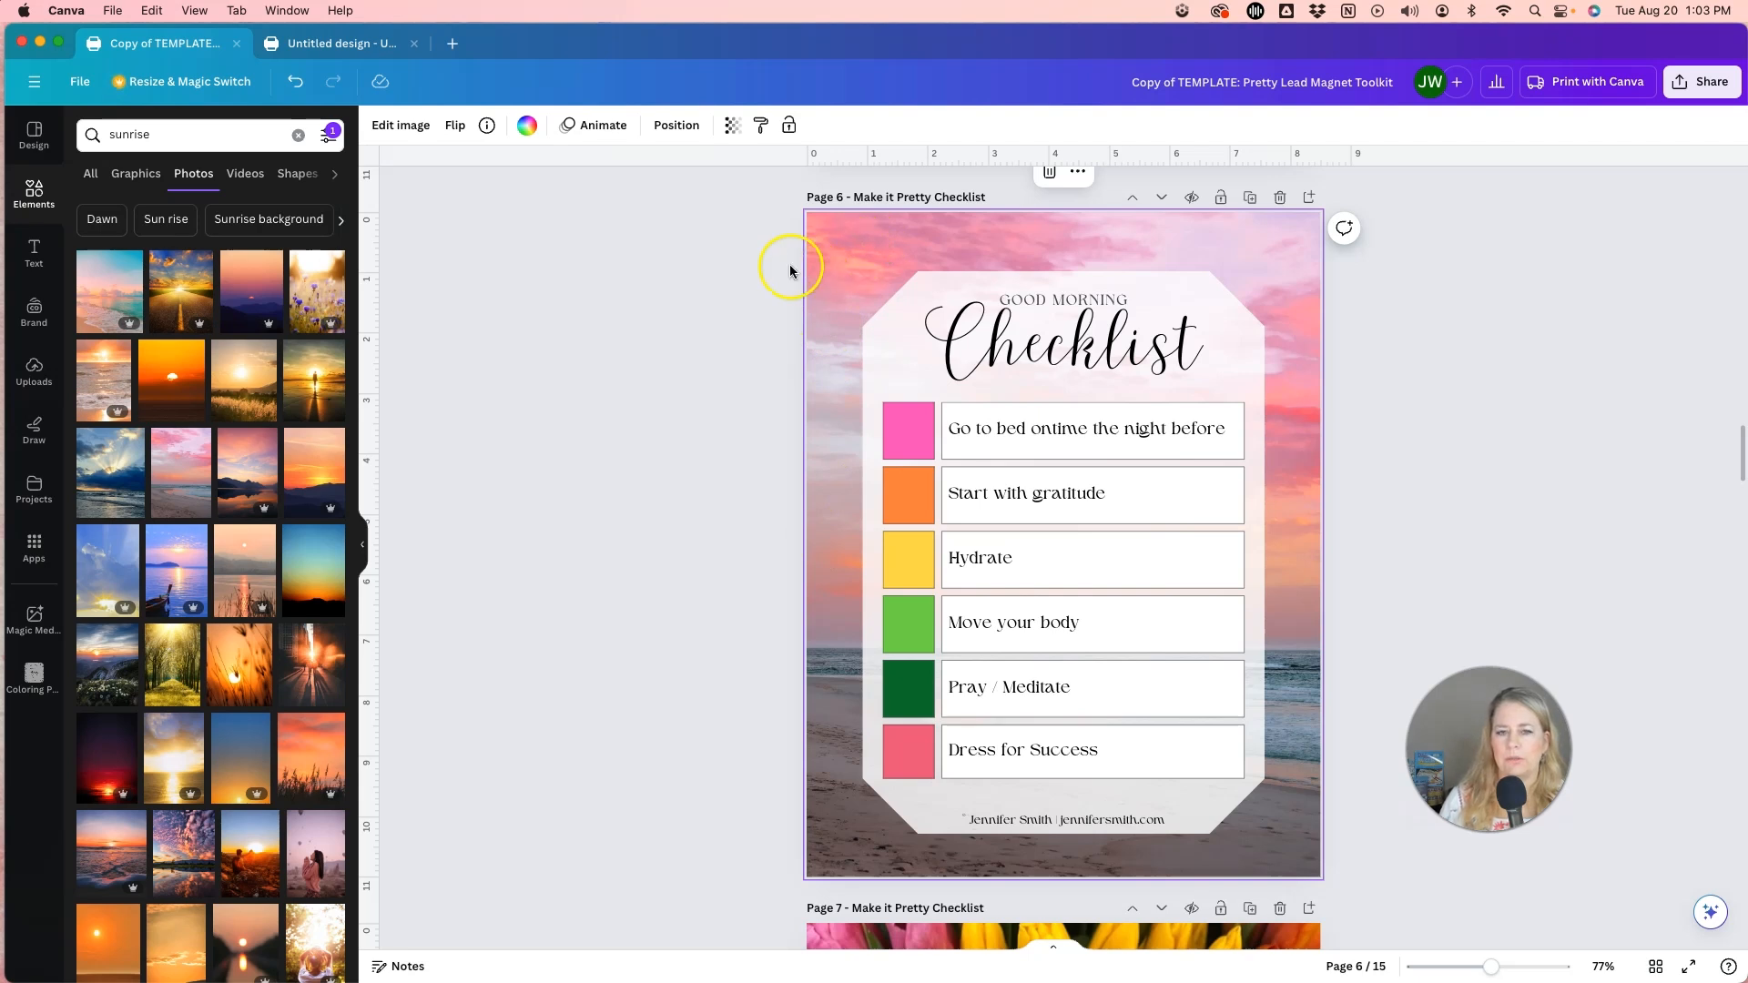
Browse the image filters for the page 6 background photo and apply the Bali filter.
{"action": "left_click", "coordinate": [406, 127]}
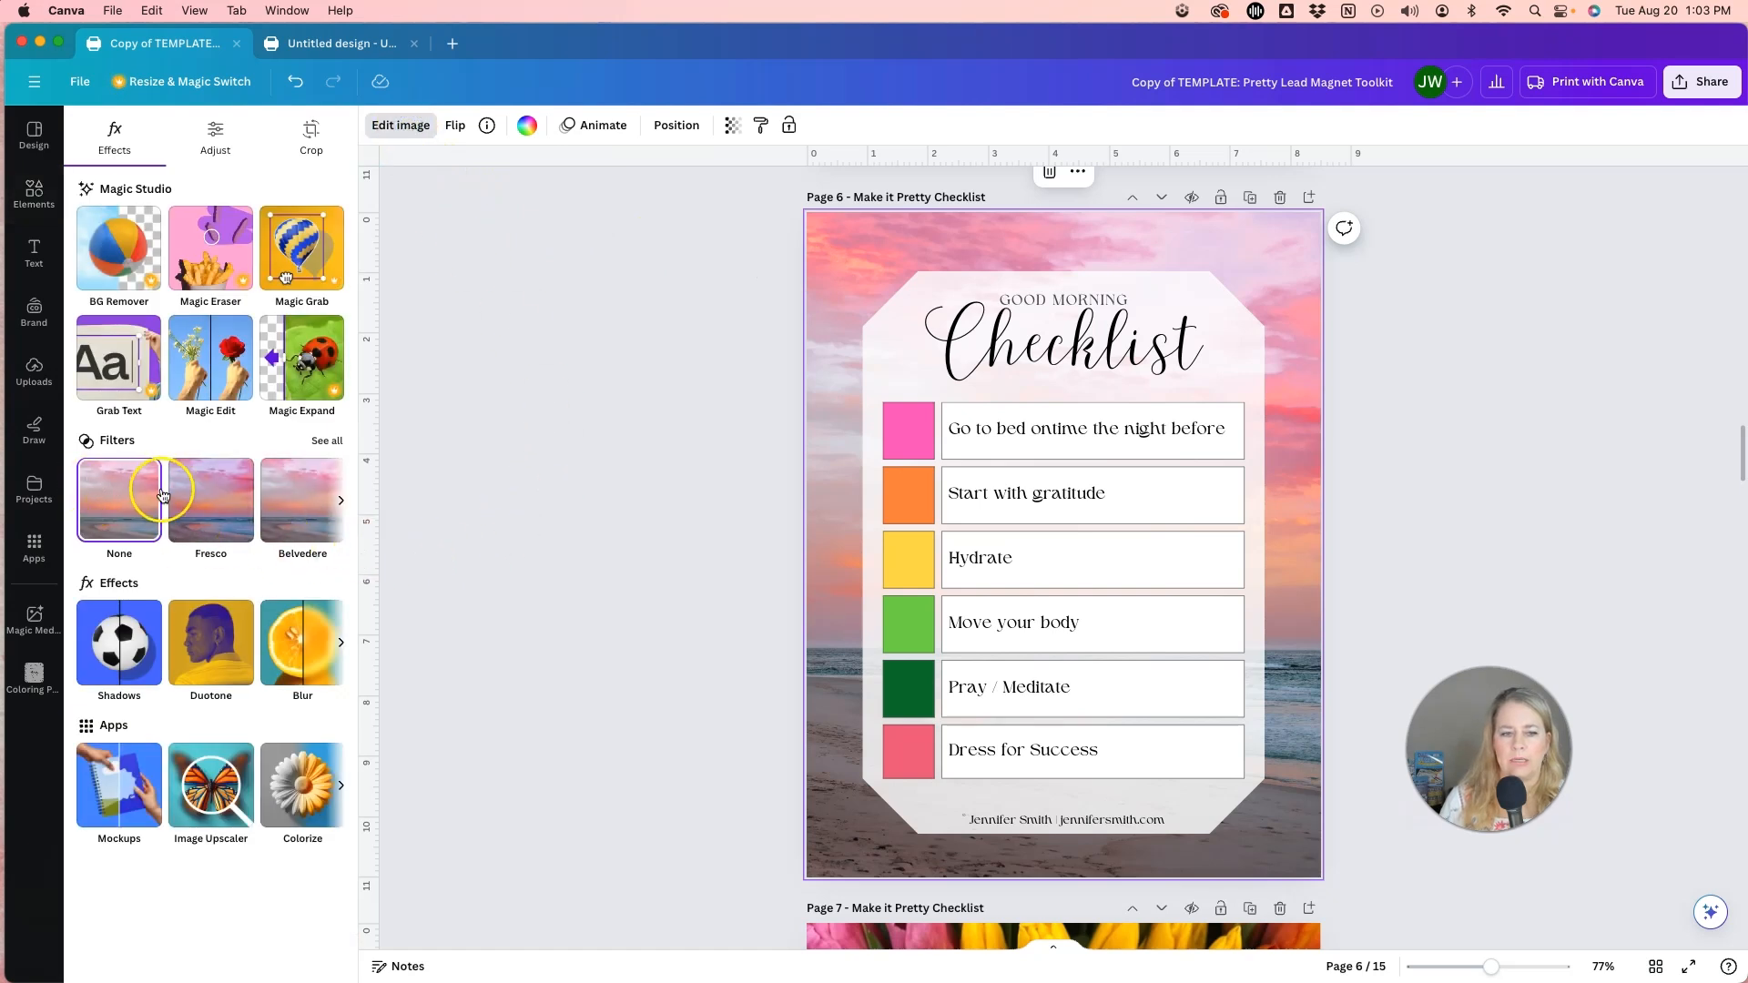
{"action": "scroll", "coordinate": [183, 499], "scroll_direction": "right", "scroll_amount": 2}
{"action": "scroll", "coordinate": [183, 499], "scroll_direction": "right", "scroll_amount": 2}
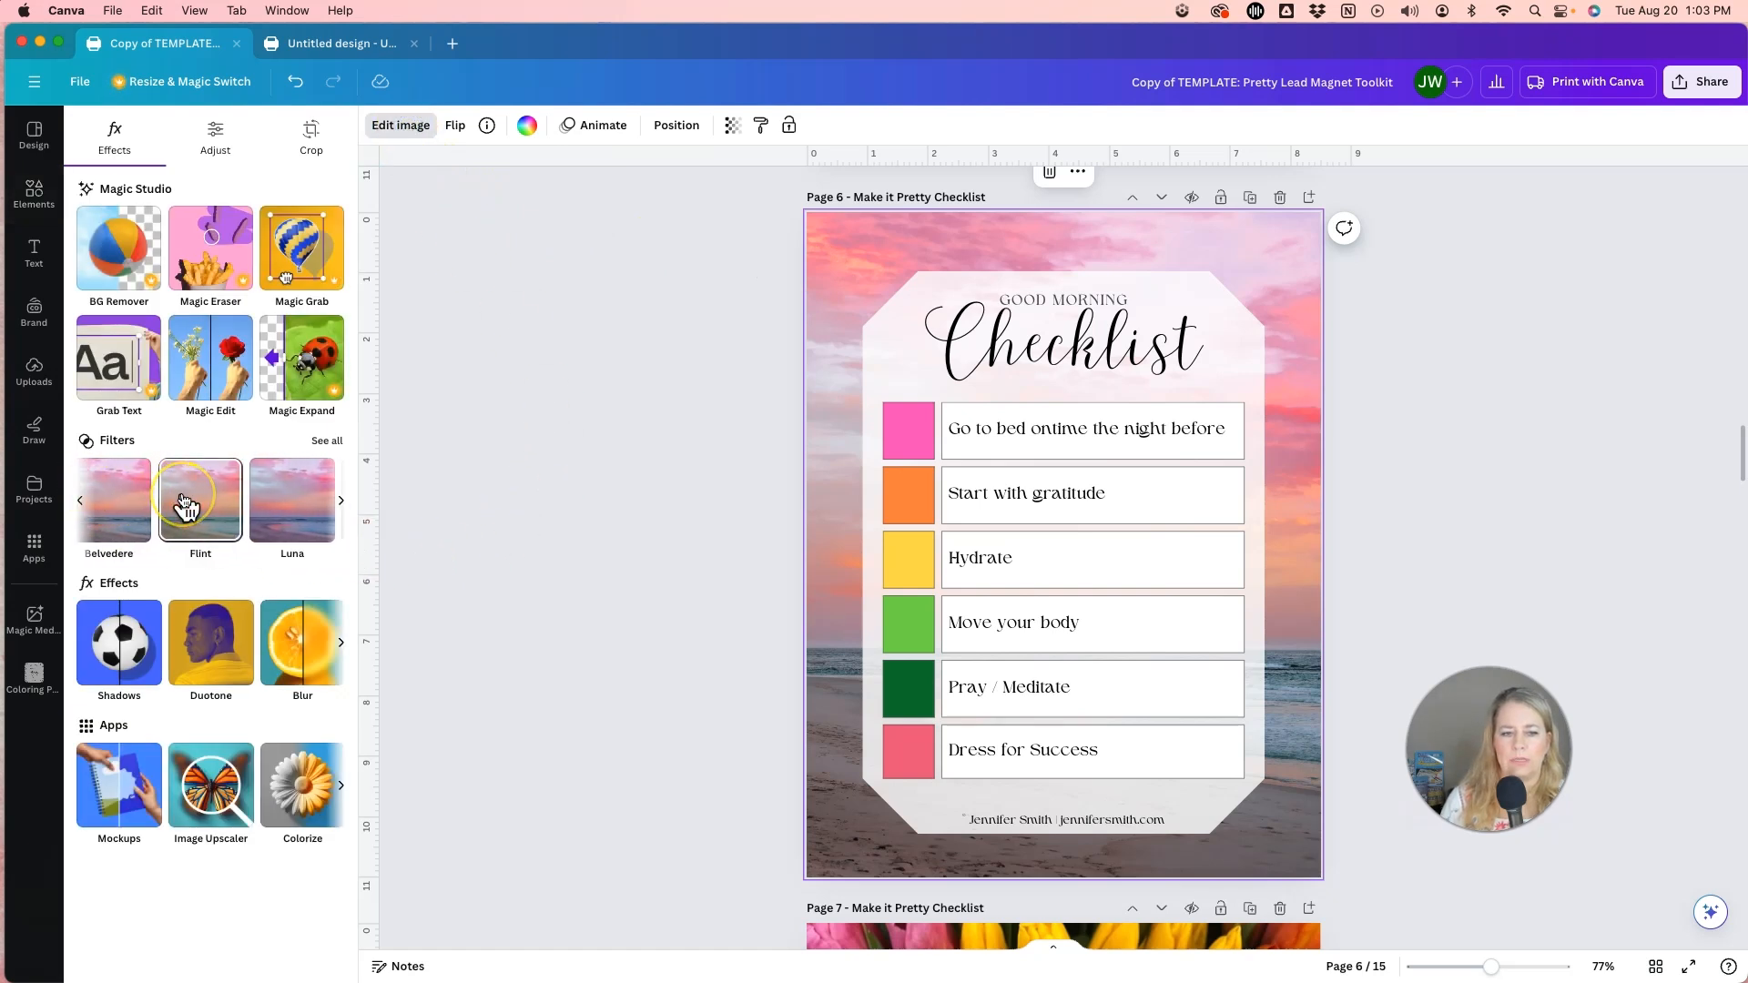
{"action": "scroll", "coordinate": [183, 499], "scroll_direction": "right", "scroll_amount": 4}
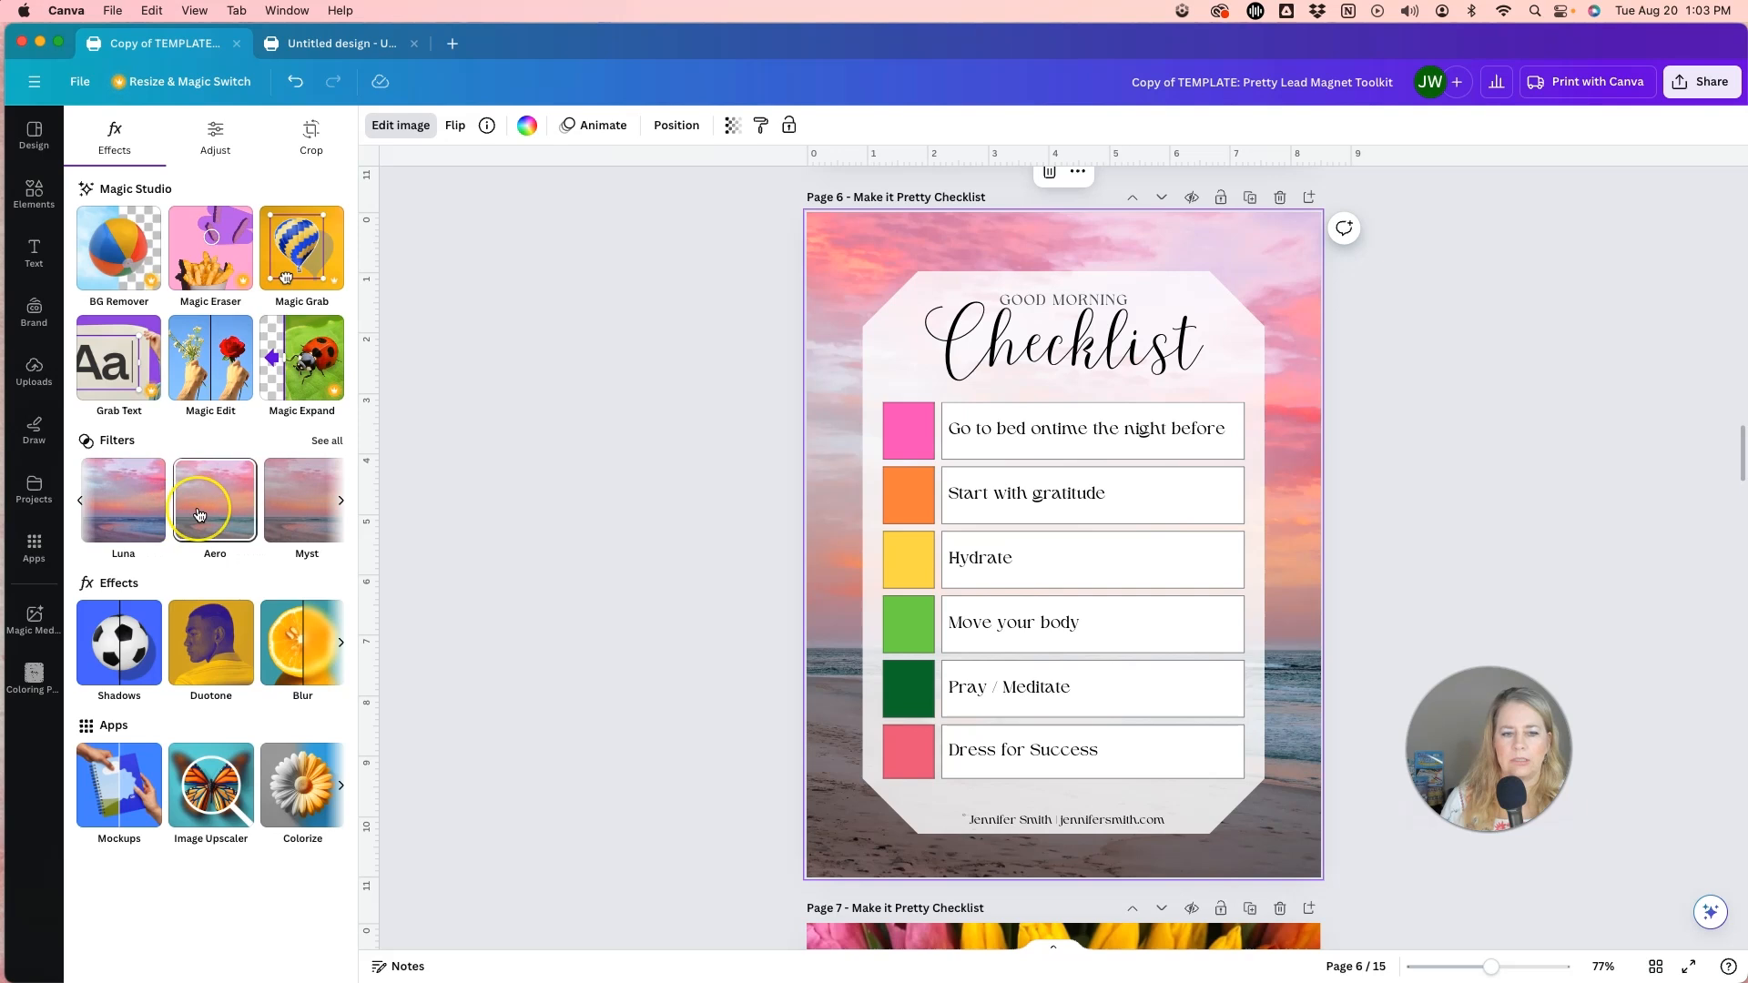
{"action": "scroll", "coordinate": [199, 514], "scroll_direction": "right", "scroll_amount": 4}
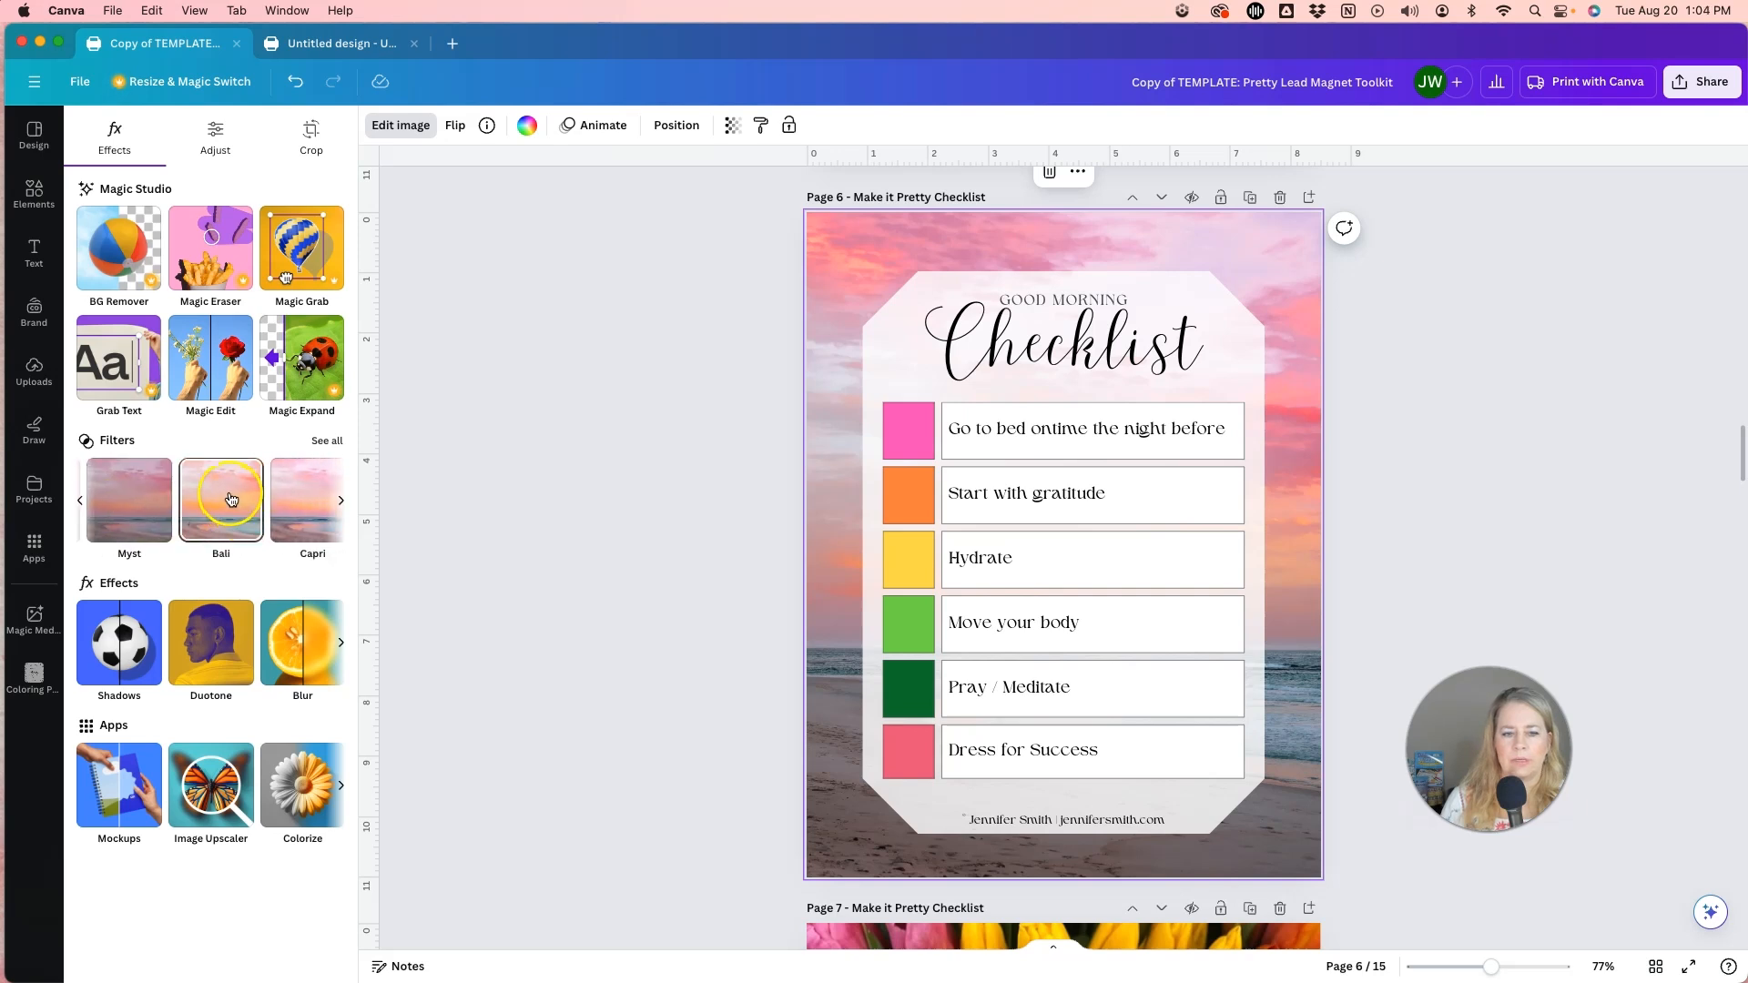
{"action": "left_click", "coordinate": [231, 500]}
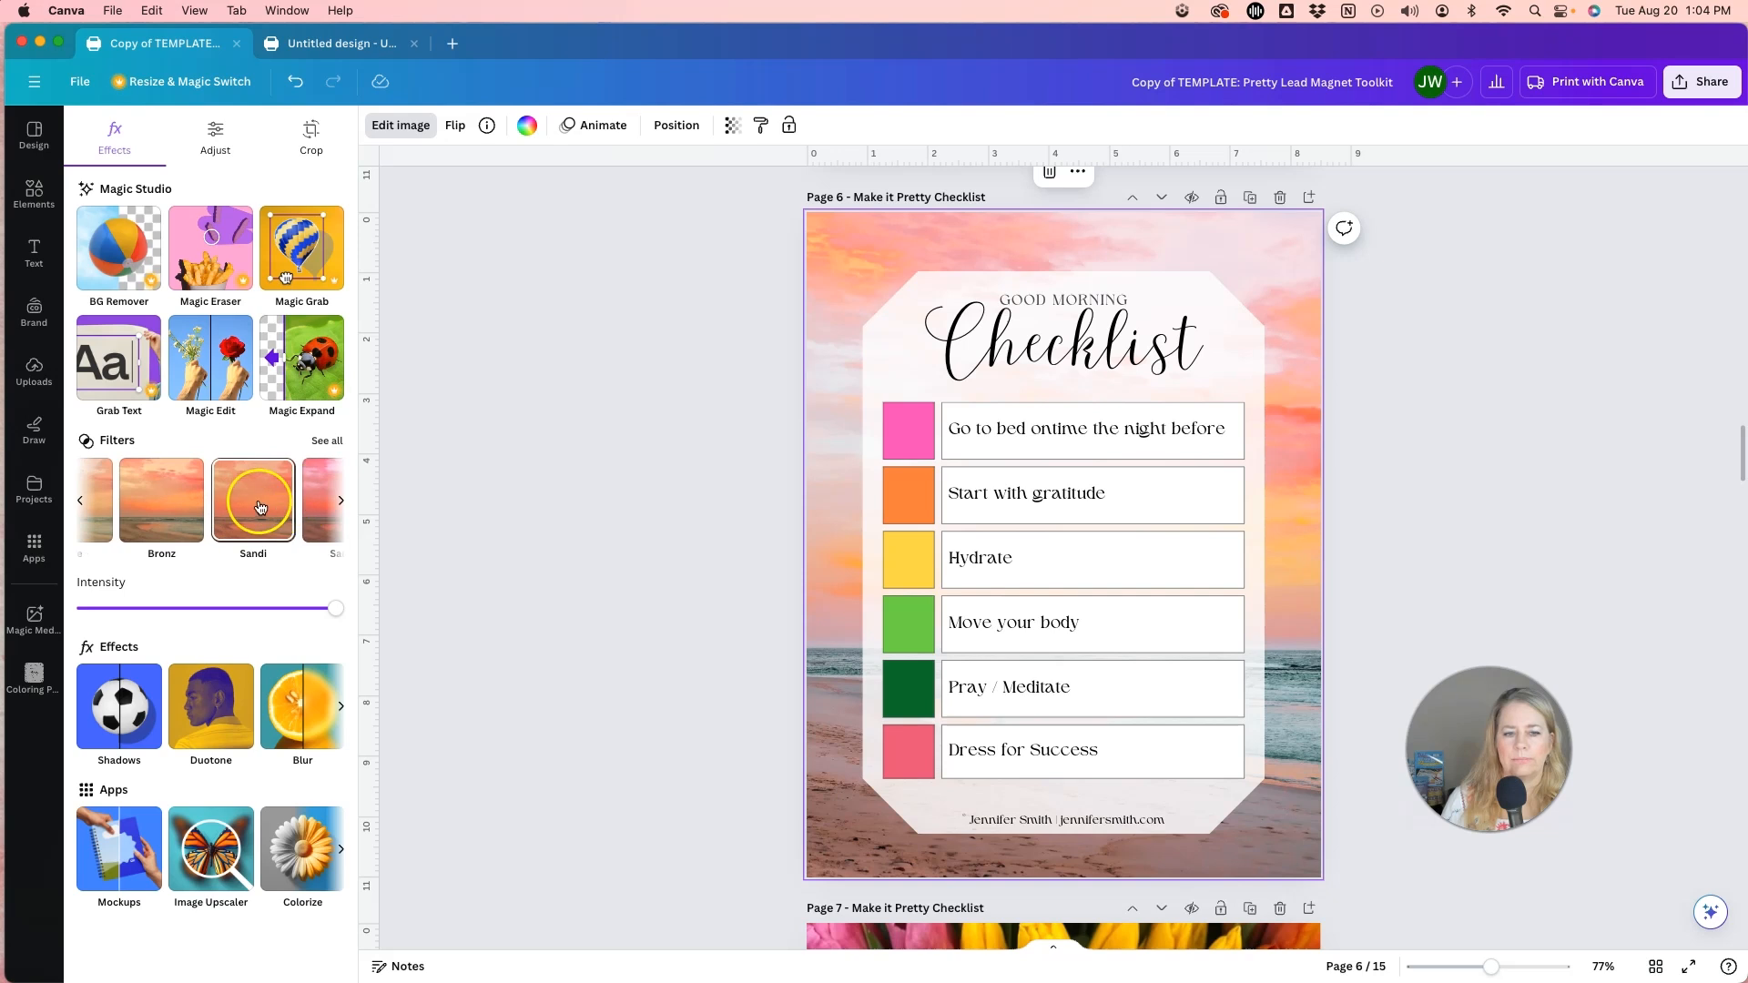
Try the Bronz, Scandi and Nordic filters on the page 6 background photo.
{"action": "left_click", "coordinate": [168, 504]}
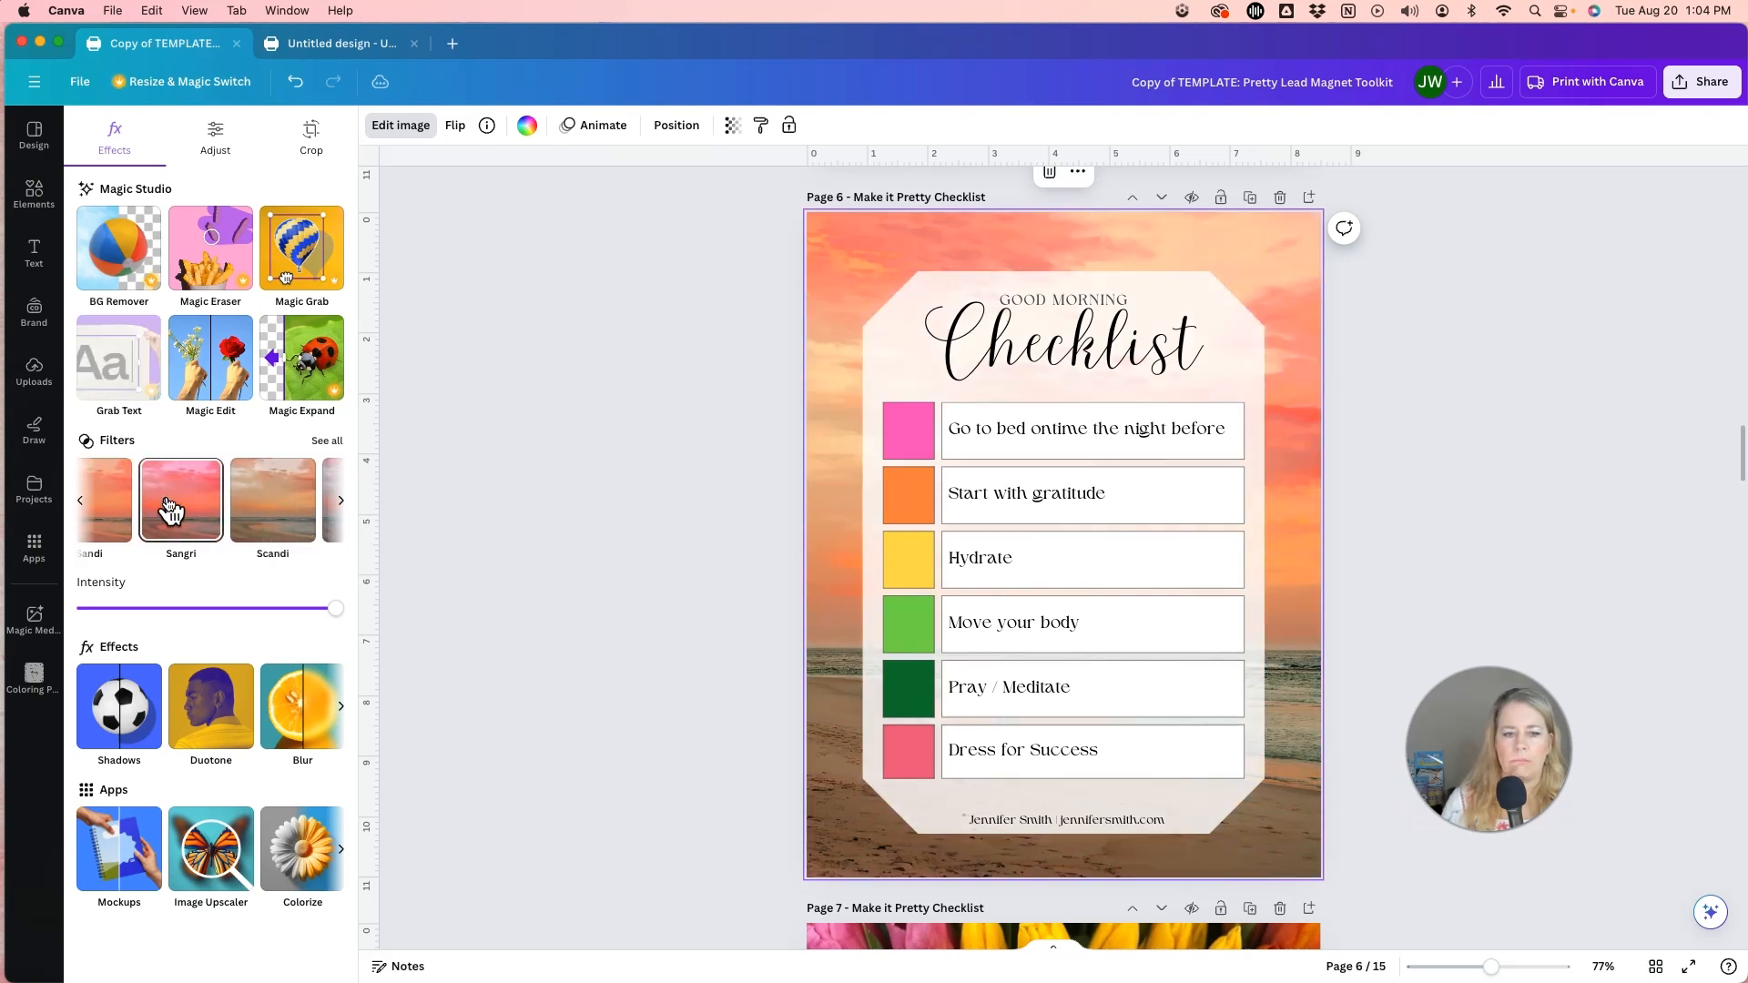
{"action": "left_click", "coordinate": [213, 500]}
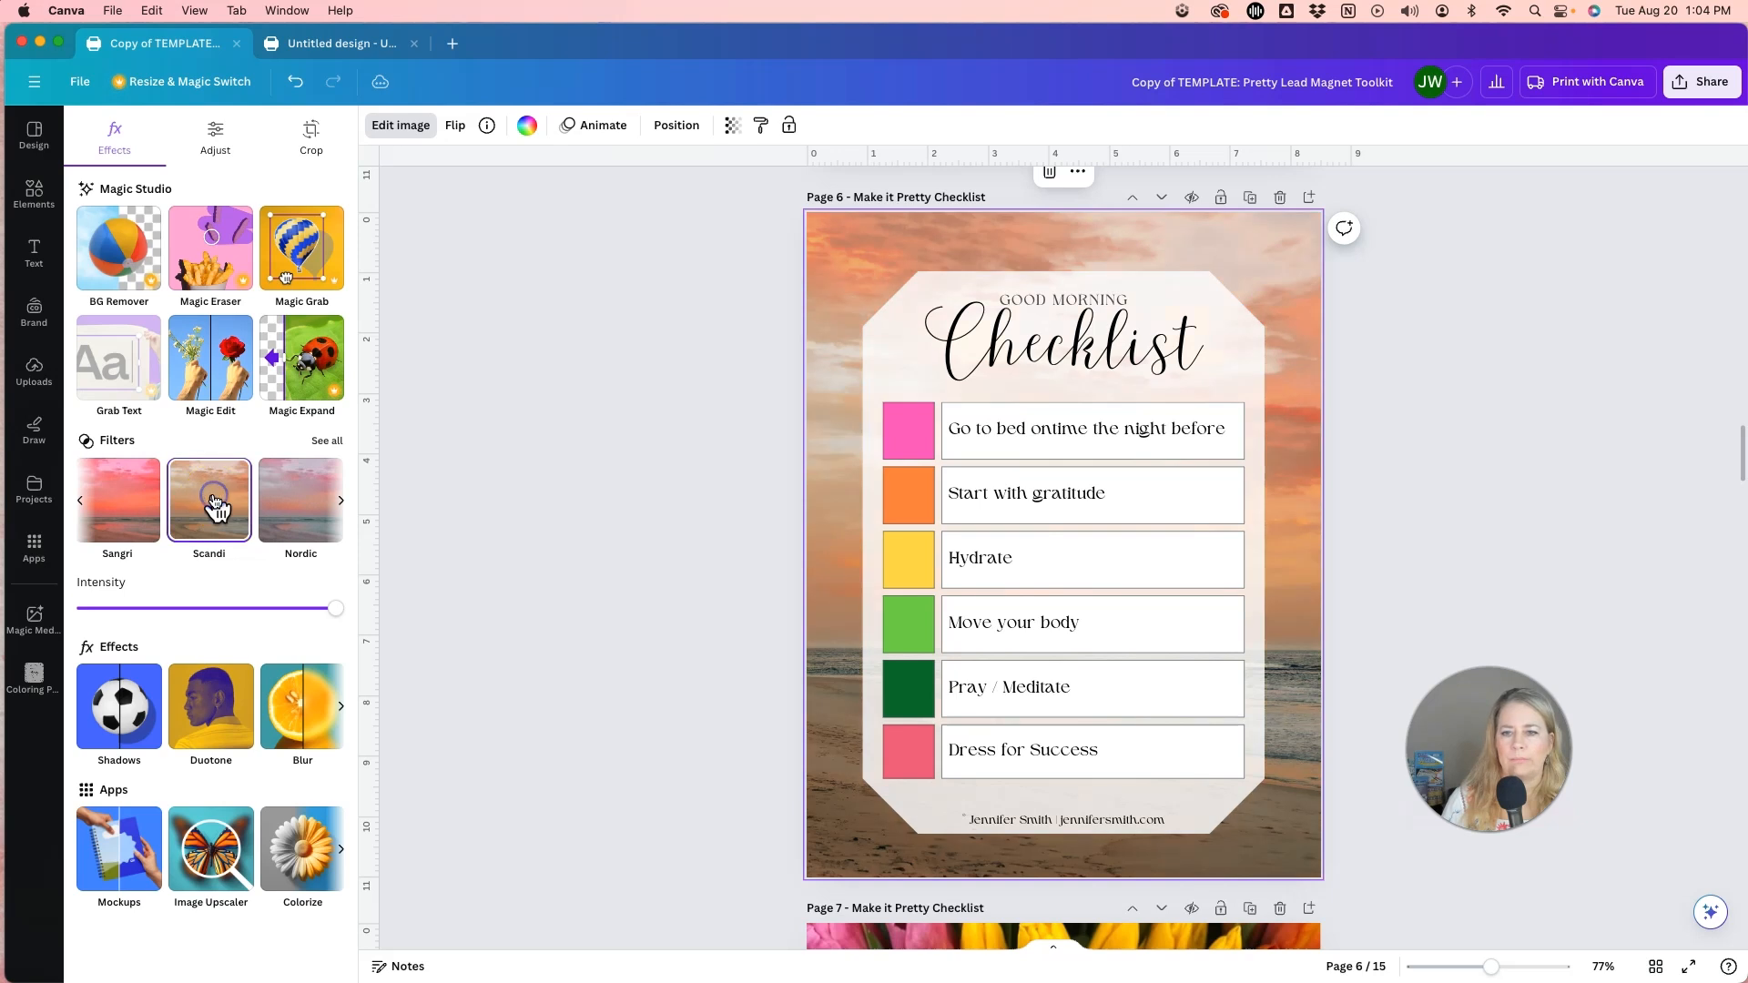
{"action": "scroll", "coordinate": [213, 501], "scroll_direction": "right", "scroll_amount": 2}
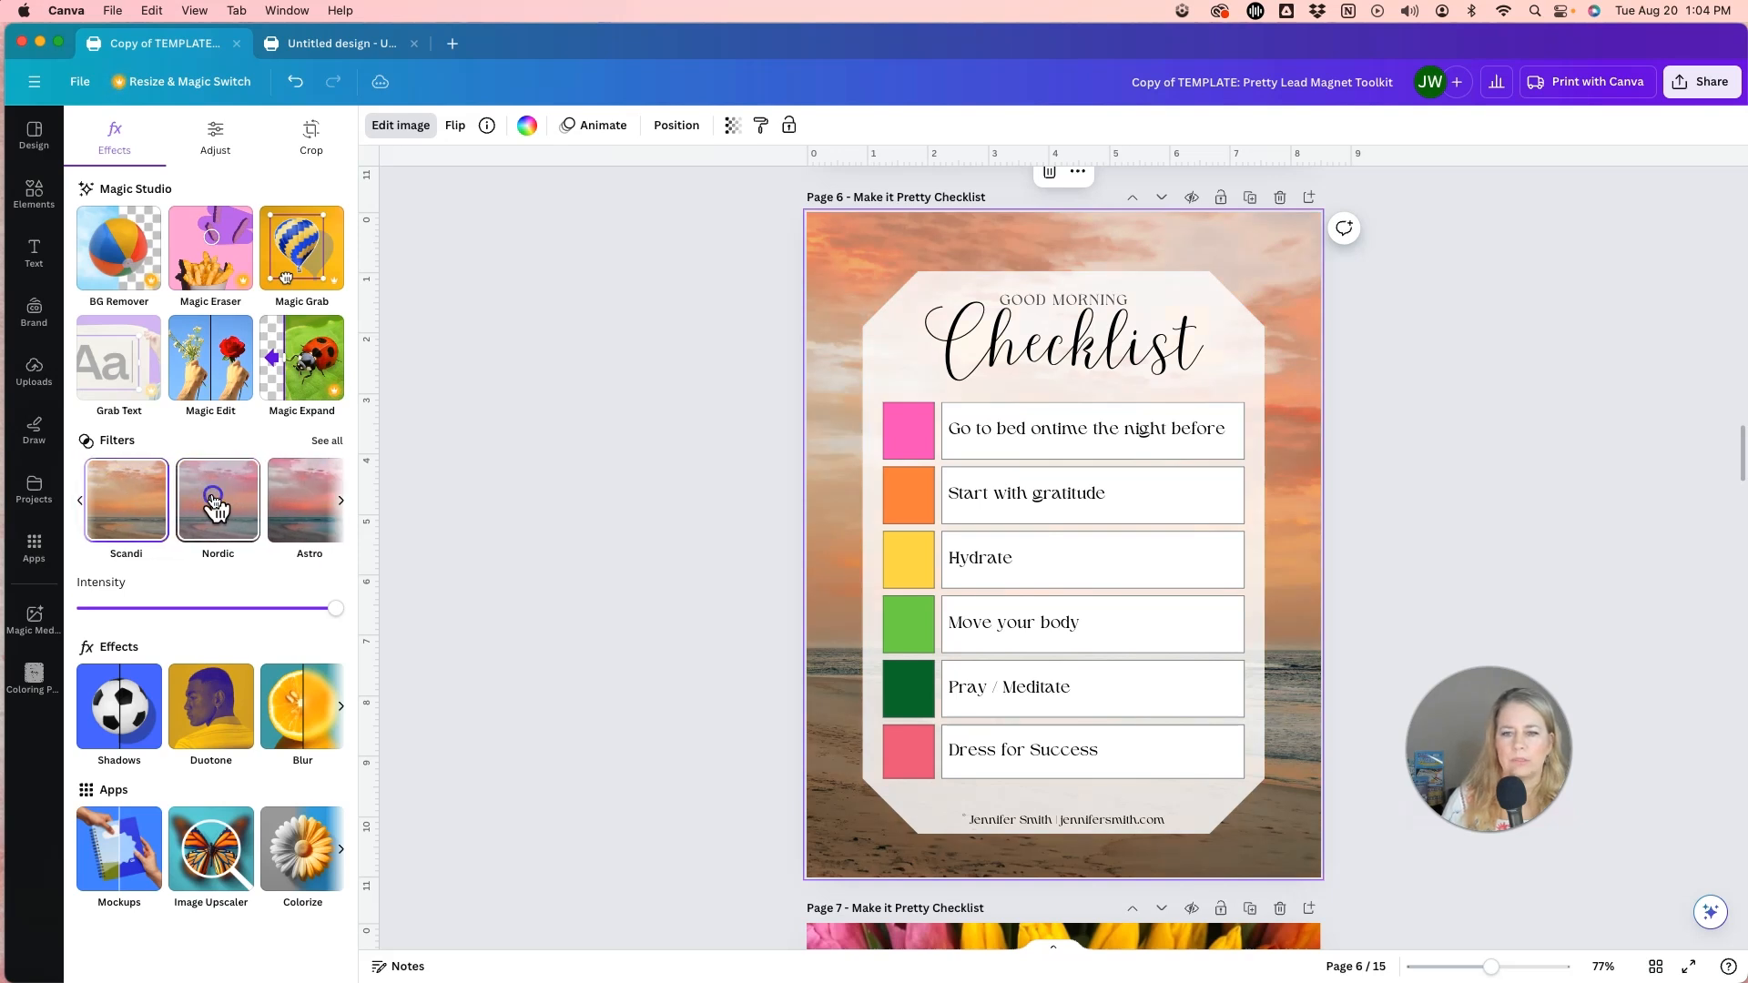
{"action": "left_click", "coordinate": [214, 501]}
{"action": "scroll", "coordinate": [215, 504], "scroll_direction": "right", "scroll_amount": 3}
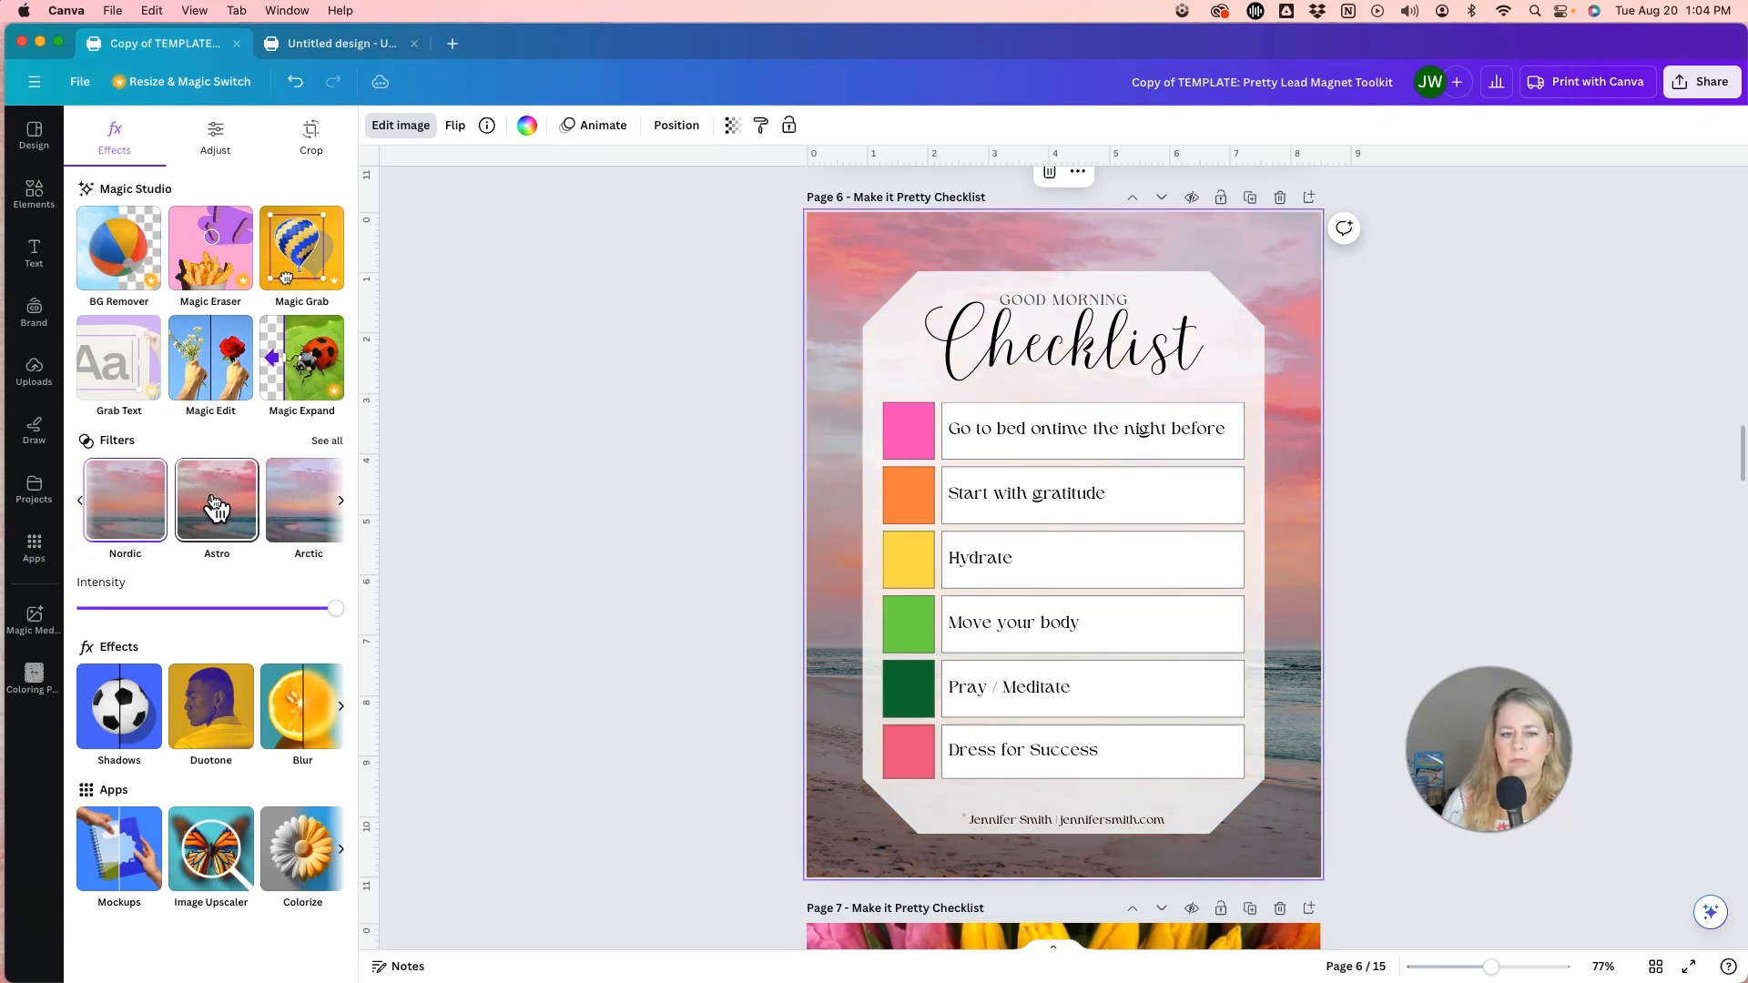
Try cooler and brighter filters on the page 6 background photo, including Tundra and Aria.
{"action": "scroll", "coordinate": [215, 505], "scroll_direction": "right", "scroll_amount": 5}
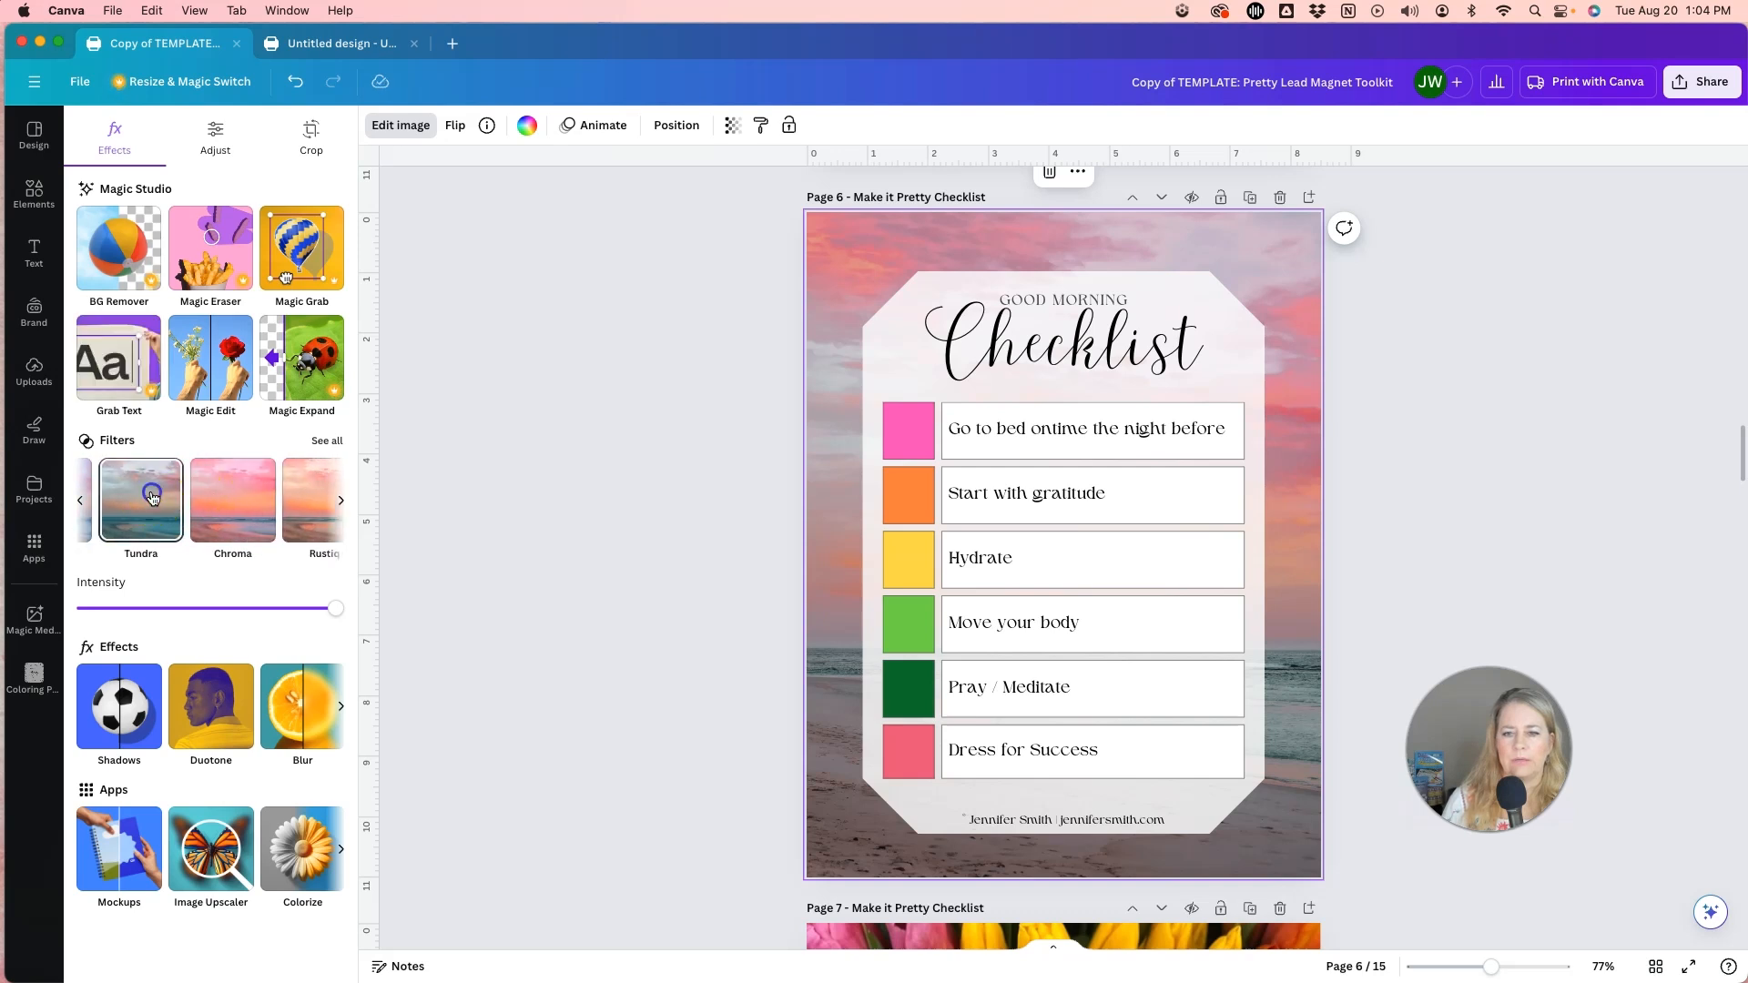
{"action": "left_click", "coordinate": [153, 501]}
{"action": "left_click", "coordinate": [242, 502]}
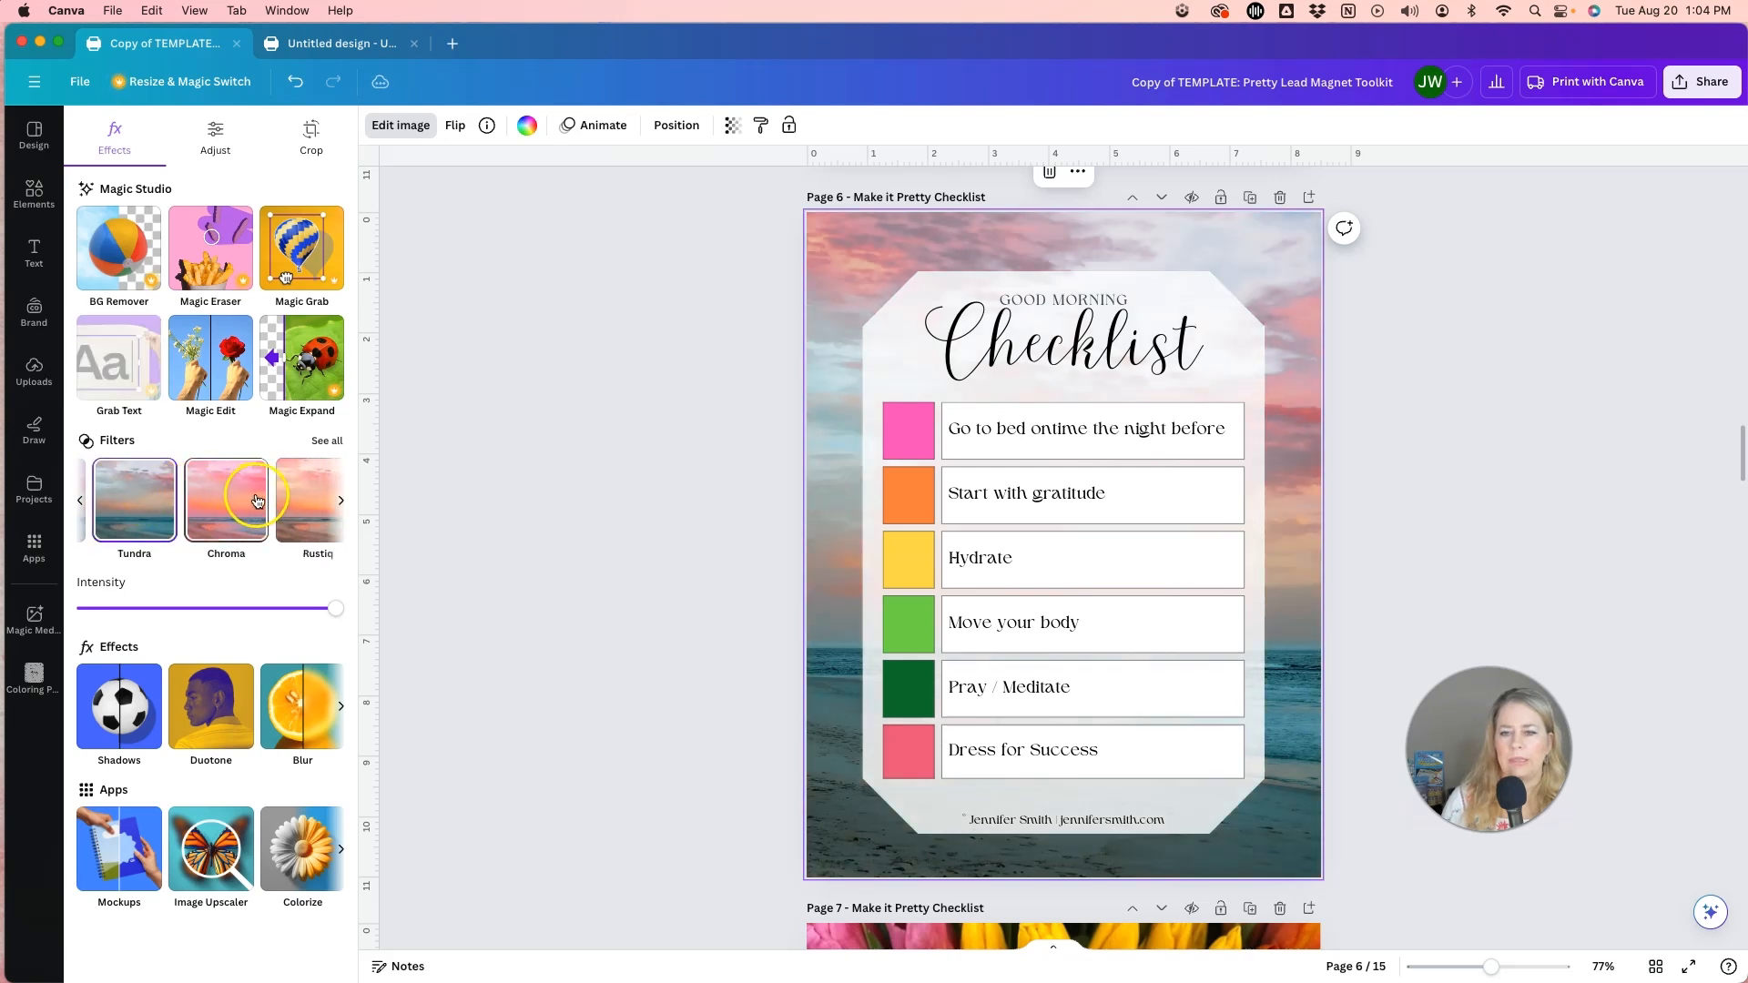
{"action": "scroll", "coordinate": [255, 503], "scroll_direction": "right", "scroll_amount": 3}
{"action": "left_click", "coordinate": [259, 500]}
{"action": "scroll", "coordinate": [259, 503], "scroll_direction": "right", "scroll_amount": 3}
{"action": "left_click", "coordinate": [259, 504]}
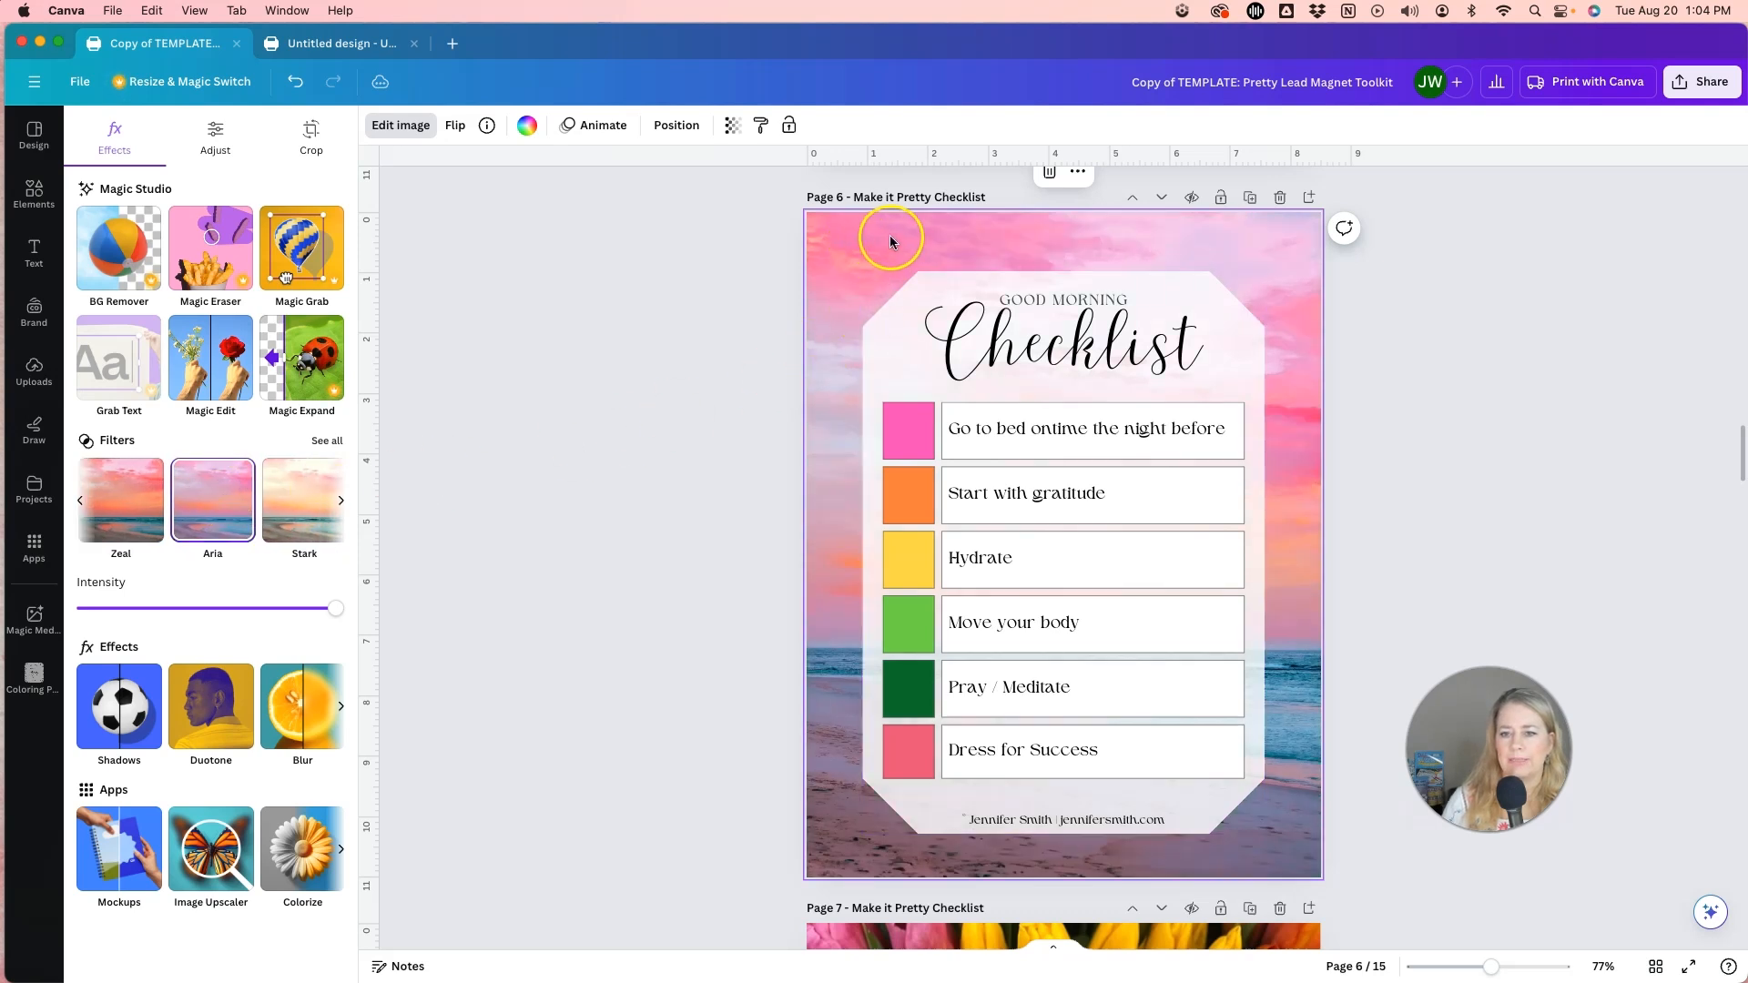
Try the Hazel and Vinto filters on the page 6 background photo.
{"action": "scroll", "coordinate": [273, 501], "scroll_direction": "right", "scroll_amount": 3}
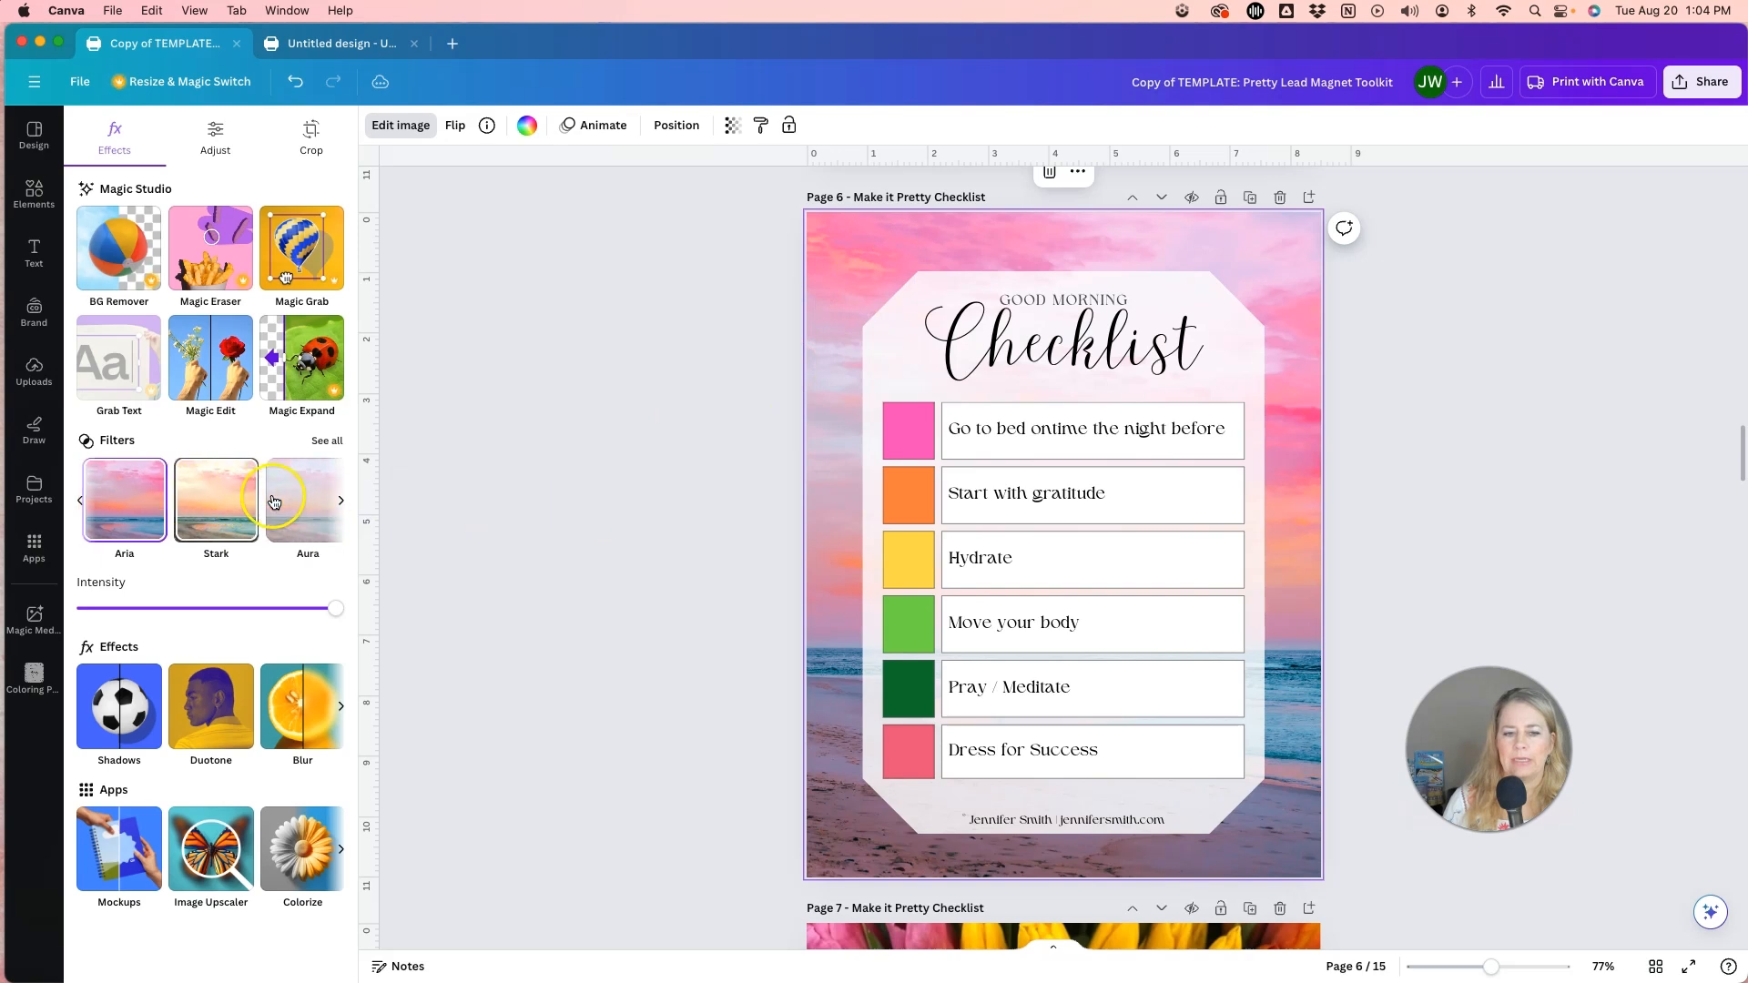
{"action": "left_click", "coordinate": [273, 499]}
{"action": "scroll", "coordinate": [273, 500], "scroll_direction": "right", "scroll_amount": 3}
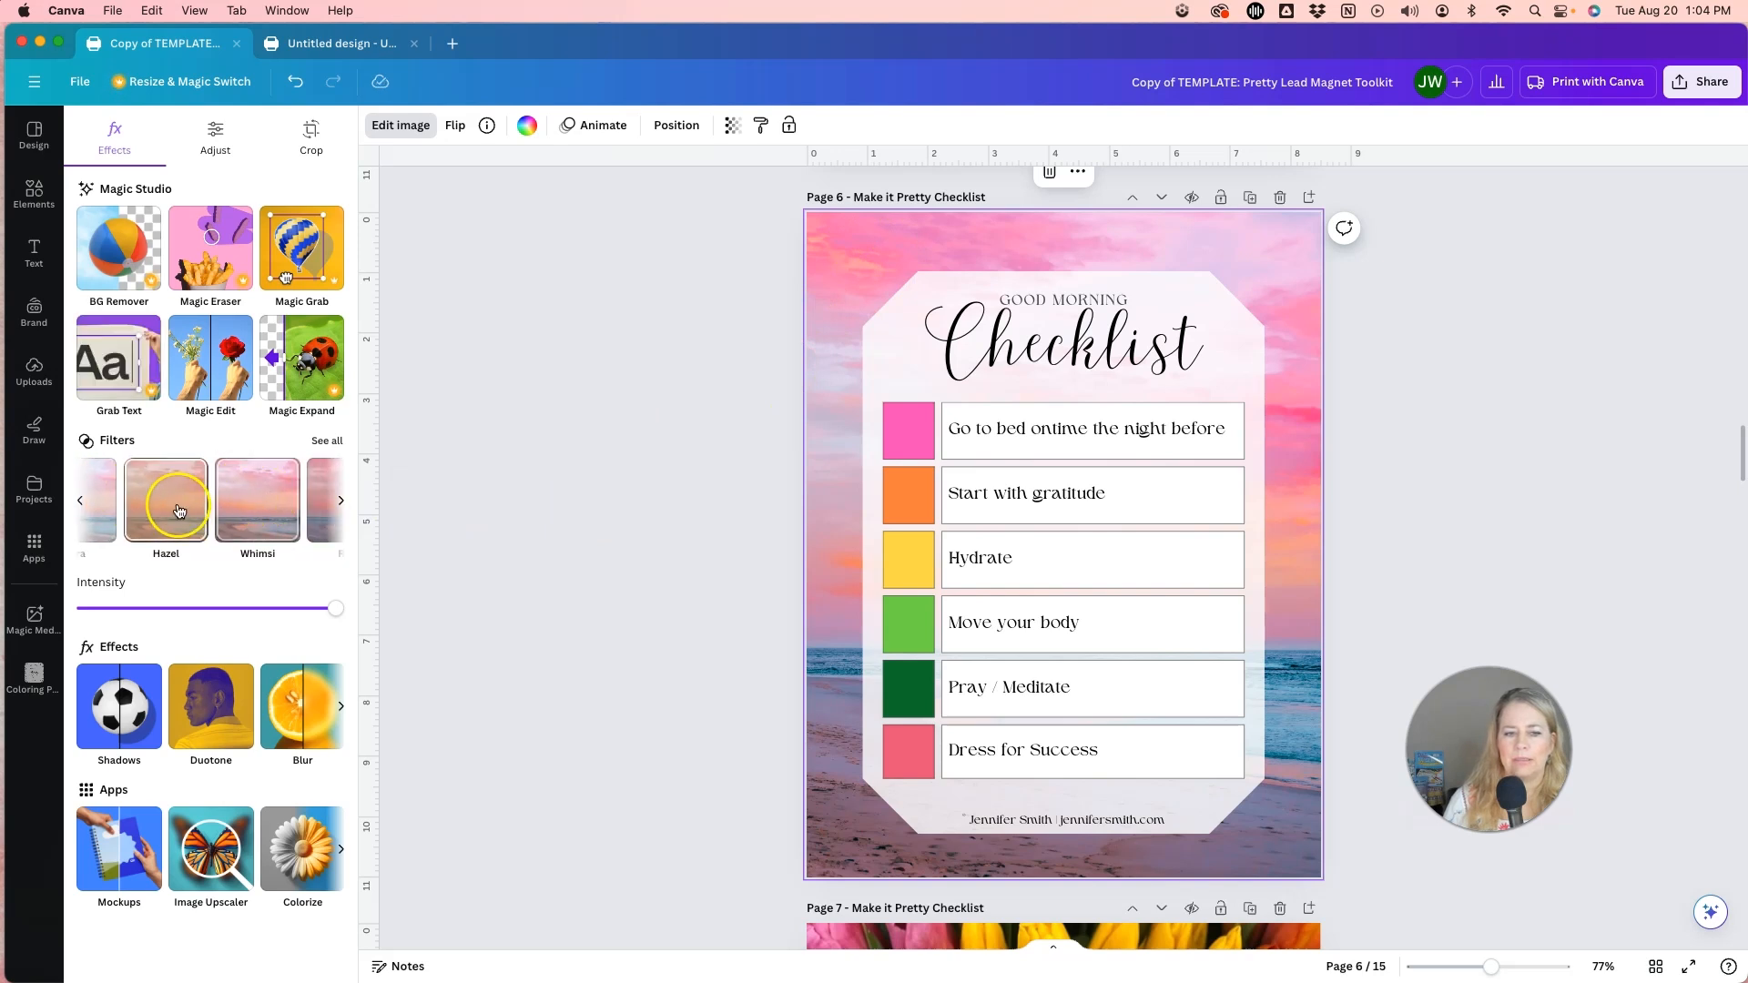
{"action": "left_click", "coordinate": [271, 505]}
{"action": "scroll", "coordinate": [271, 505], "scroll_direction": "right", "scroll_amount": 3}
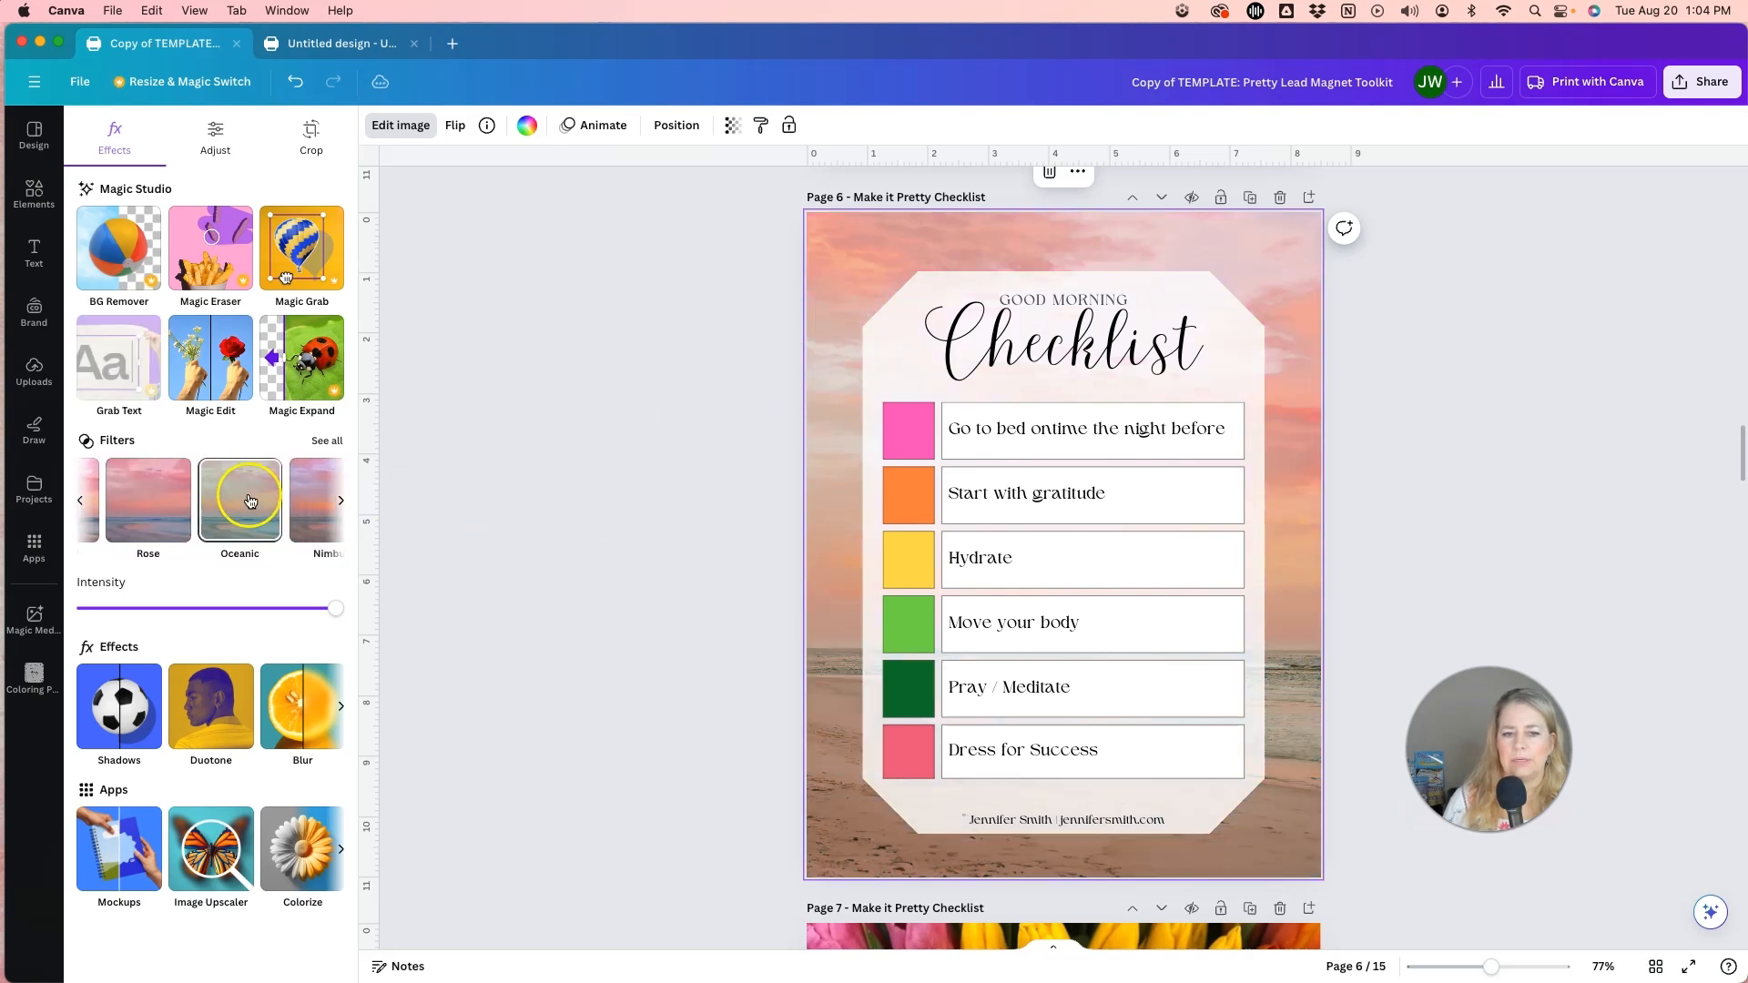
{"action": "left_click", "coordinate": [246, 500]}
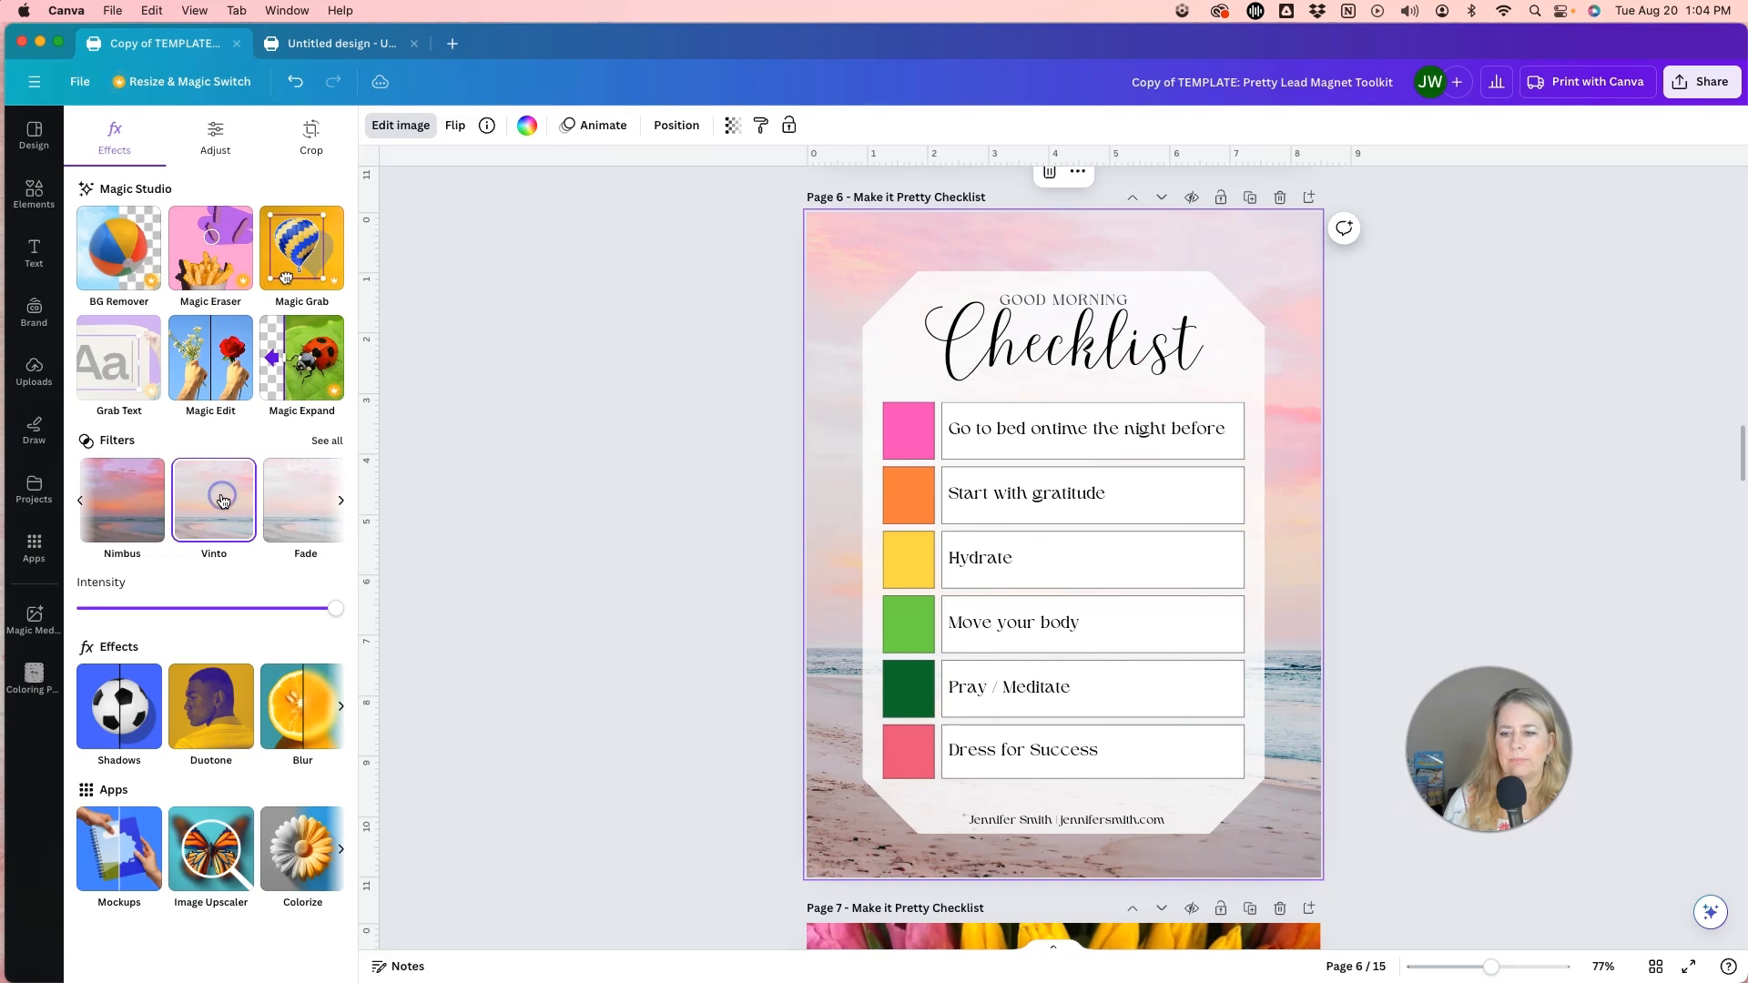
Compare more filters on the page 6 background photo and reapply the Bali filter.
{"action": "scroll", "coordinate": [232, 501], "scroll_direction": "right", "scroll_amount": 3}
{"action": "left_click", "coordinate": [254, 496]}
{"action": "scroll", "coordinate": [252, 507], "scroll_direction": "right", "scroll_amount": 2}
{"action": "scroll", "coordinate": [182, 505], "scroll_direction": "left", "scroll_amount": 1}
{"action": "left_click", "coordinate": [212, 506]}
{"action": "scroll", "coordinate": [215, 508], "scroll_direction": "right", "scroll_amount": 2}
{"action": "left_click", "coordinate": [220, 510]}
{"action": "scroll", "coordinate": [221, 512], "scroll_direction": "right", "scroll_amount": 5}
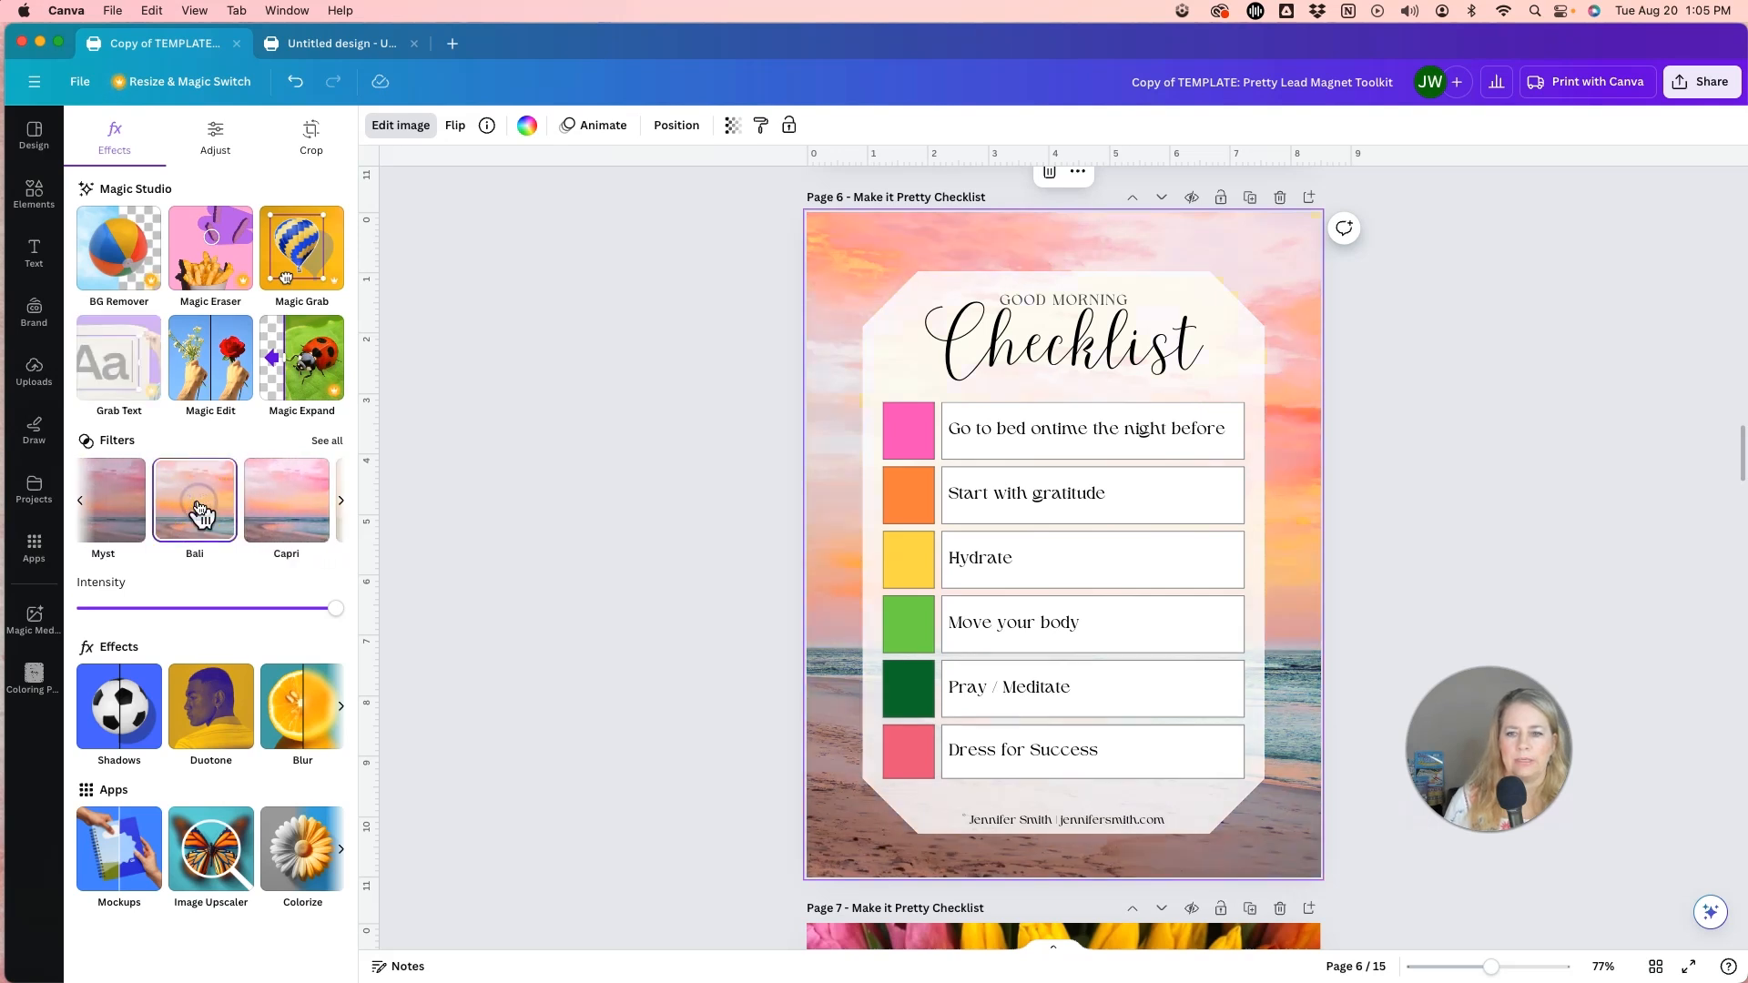
{"action": "scroll", "coordinate": [200, 514], "scroll_direction": "right", "scroll_amount": 1}
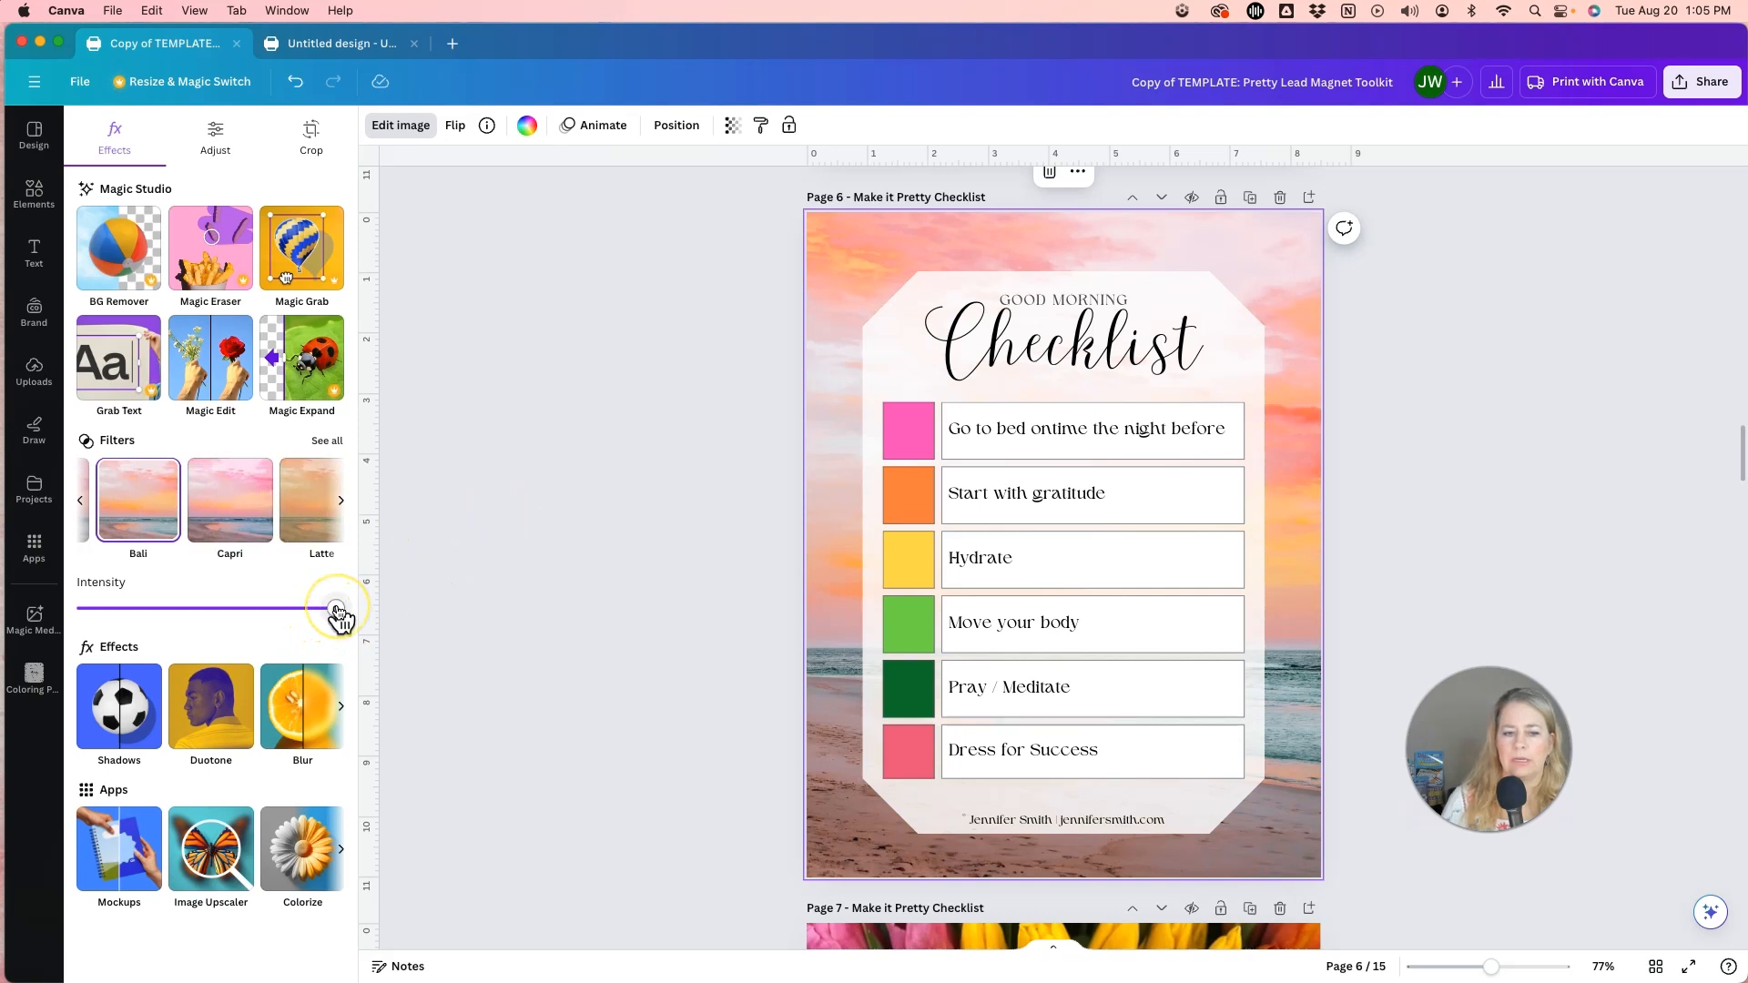
Try the Sandi filter and a reduced-intensity Bronz filter on the page 6 background photo.
{"action": "mouse_move", "coordinate": [338, 615]}
{"action": "left_mouse_down"}
{"action": "mouse_move", "coordinate": [91, 605]}
{"action": "mouse_move", "coordinate": [354, 616]}
{"action": "left_mouse_up"}
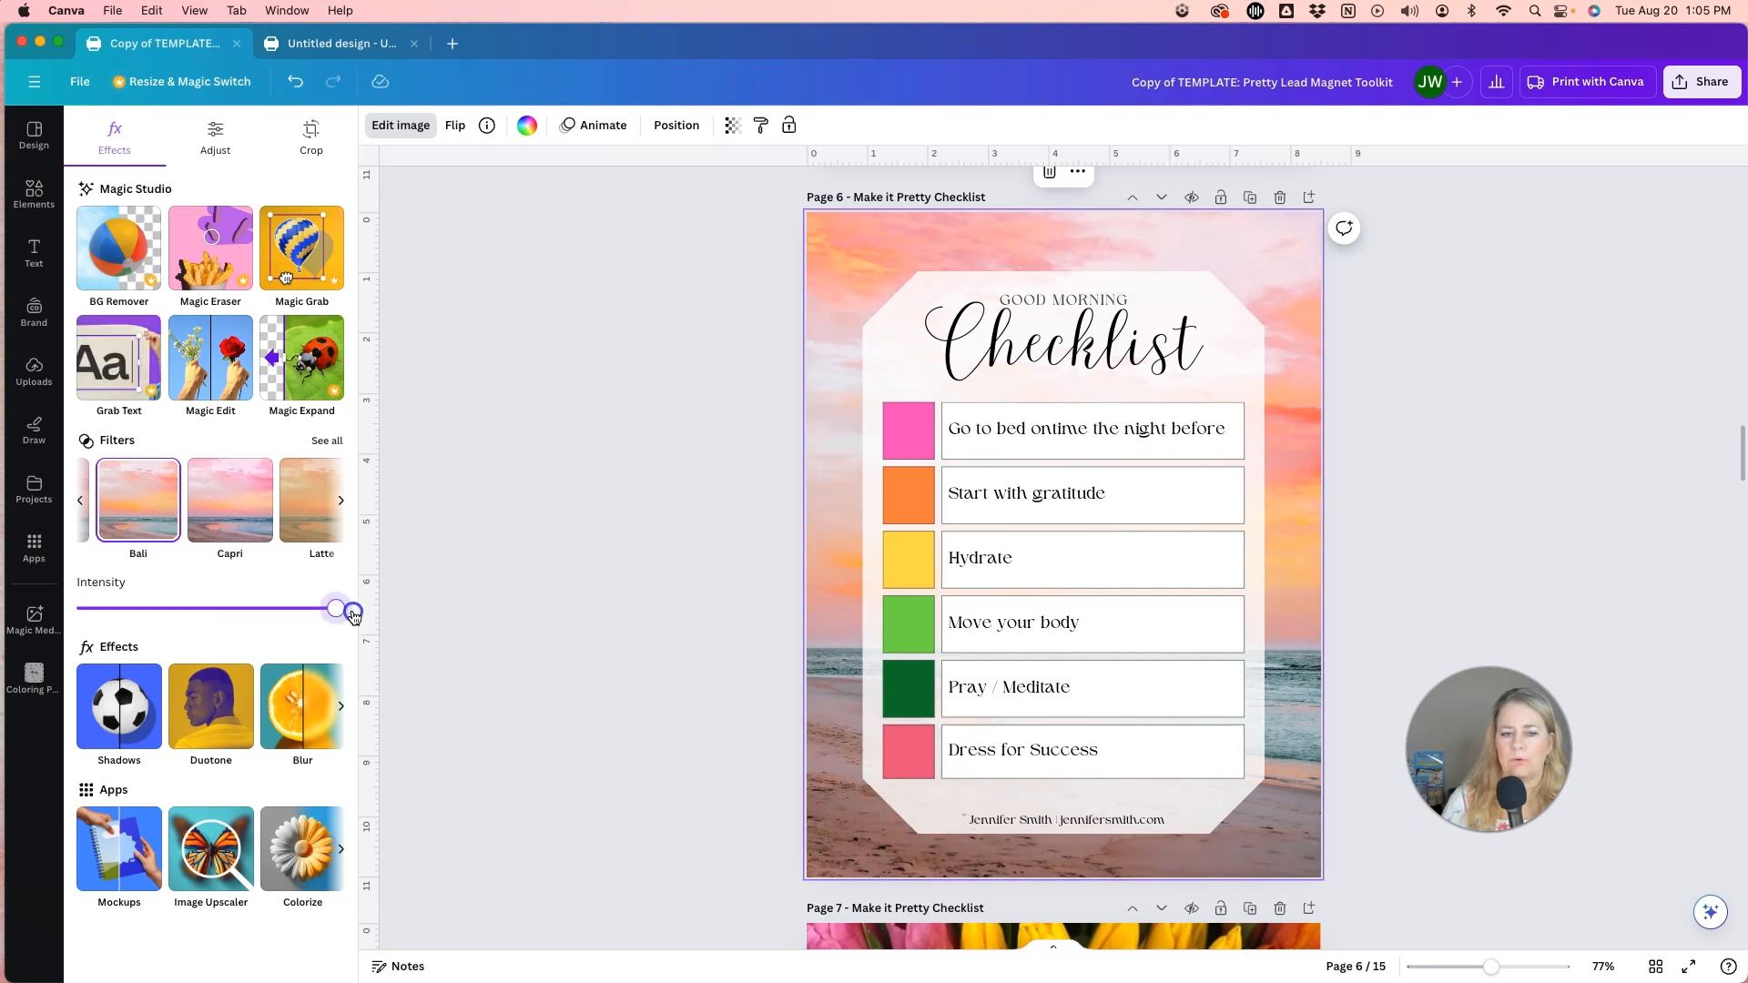
{"action": "scroll", "coordinate": [209, 501], "scroll_direction": "right", "scroll_amount": 3}
{"action": "left_click", "coordinate": [215, 520]}
{"action": "scroll", "coordinate": [215, 520], "scroll_direction": "right", "scroll_amount": 2}
{"action": "left_click", "coordinate": [215, 496]}
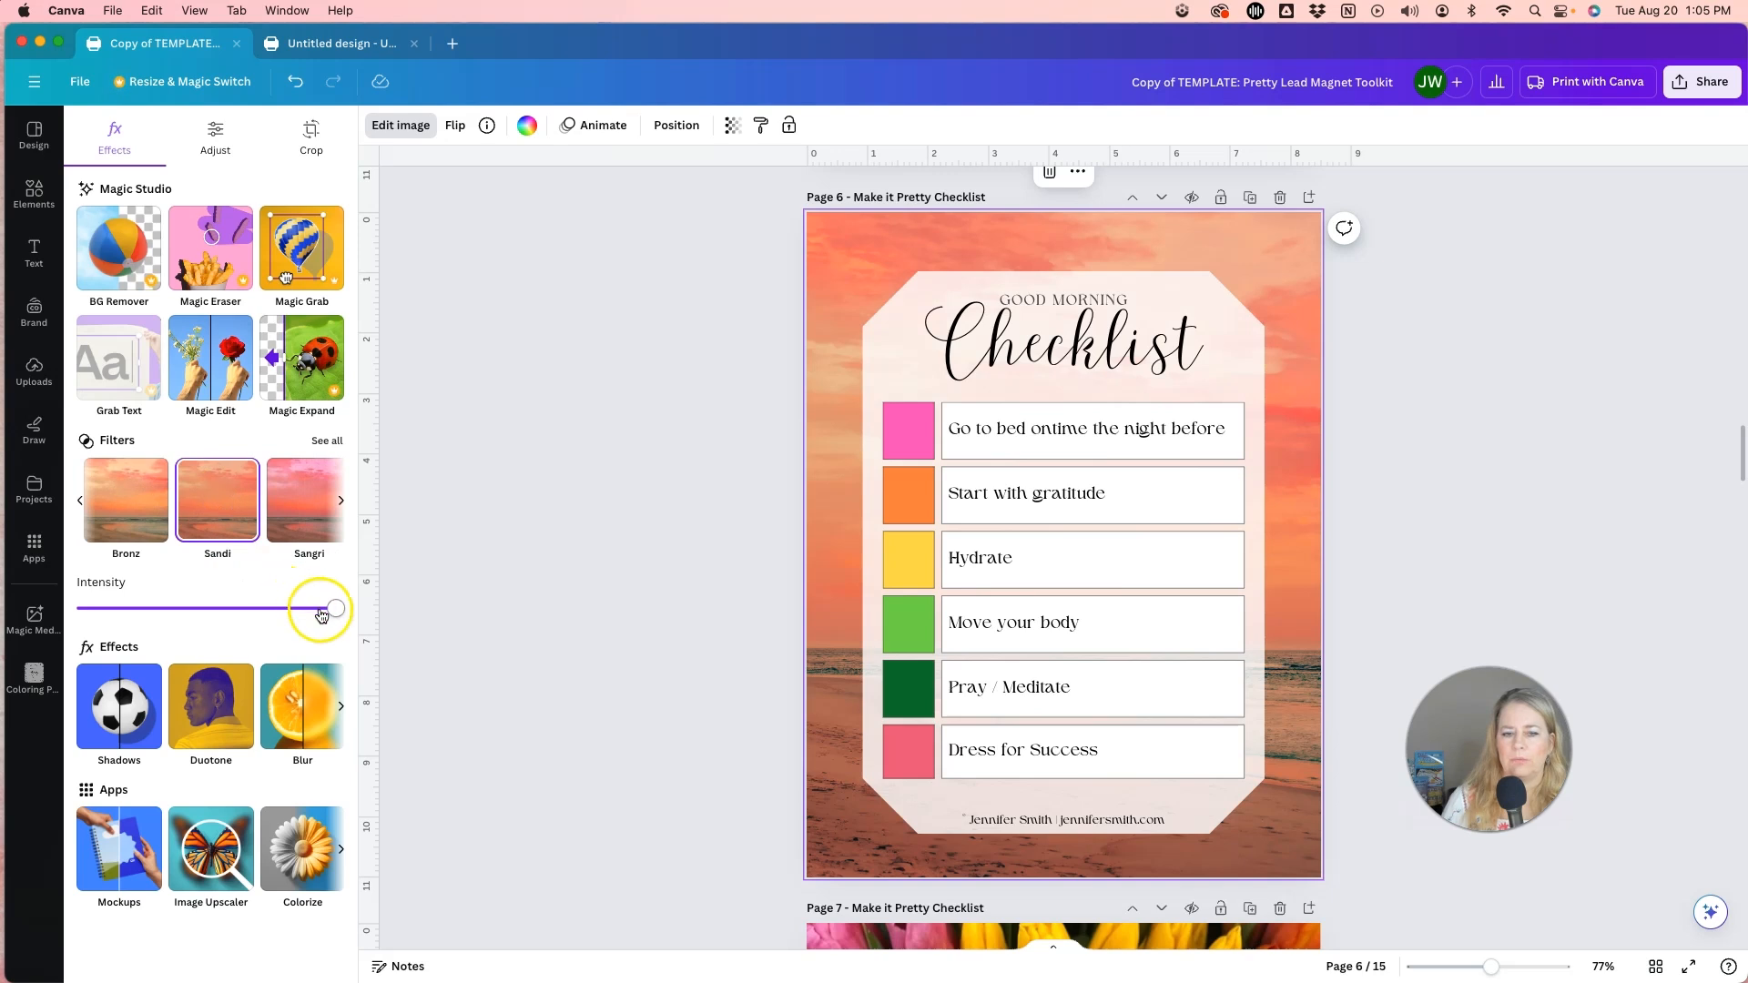
{"action": "mouse_move", "coordinate": [335, 610]}
{"action": "left_mouse_down"}
{"action": "mouse_move", "coordinate": [165, 608]}
{"action": "mouse_move", "coordinate": [347, 619]}
{"action": "left_mouse_up"}
{"action": "left_click", "coordinate": [80, 500]}
{"action": "left_click", "coordinate": [203, 498]}
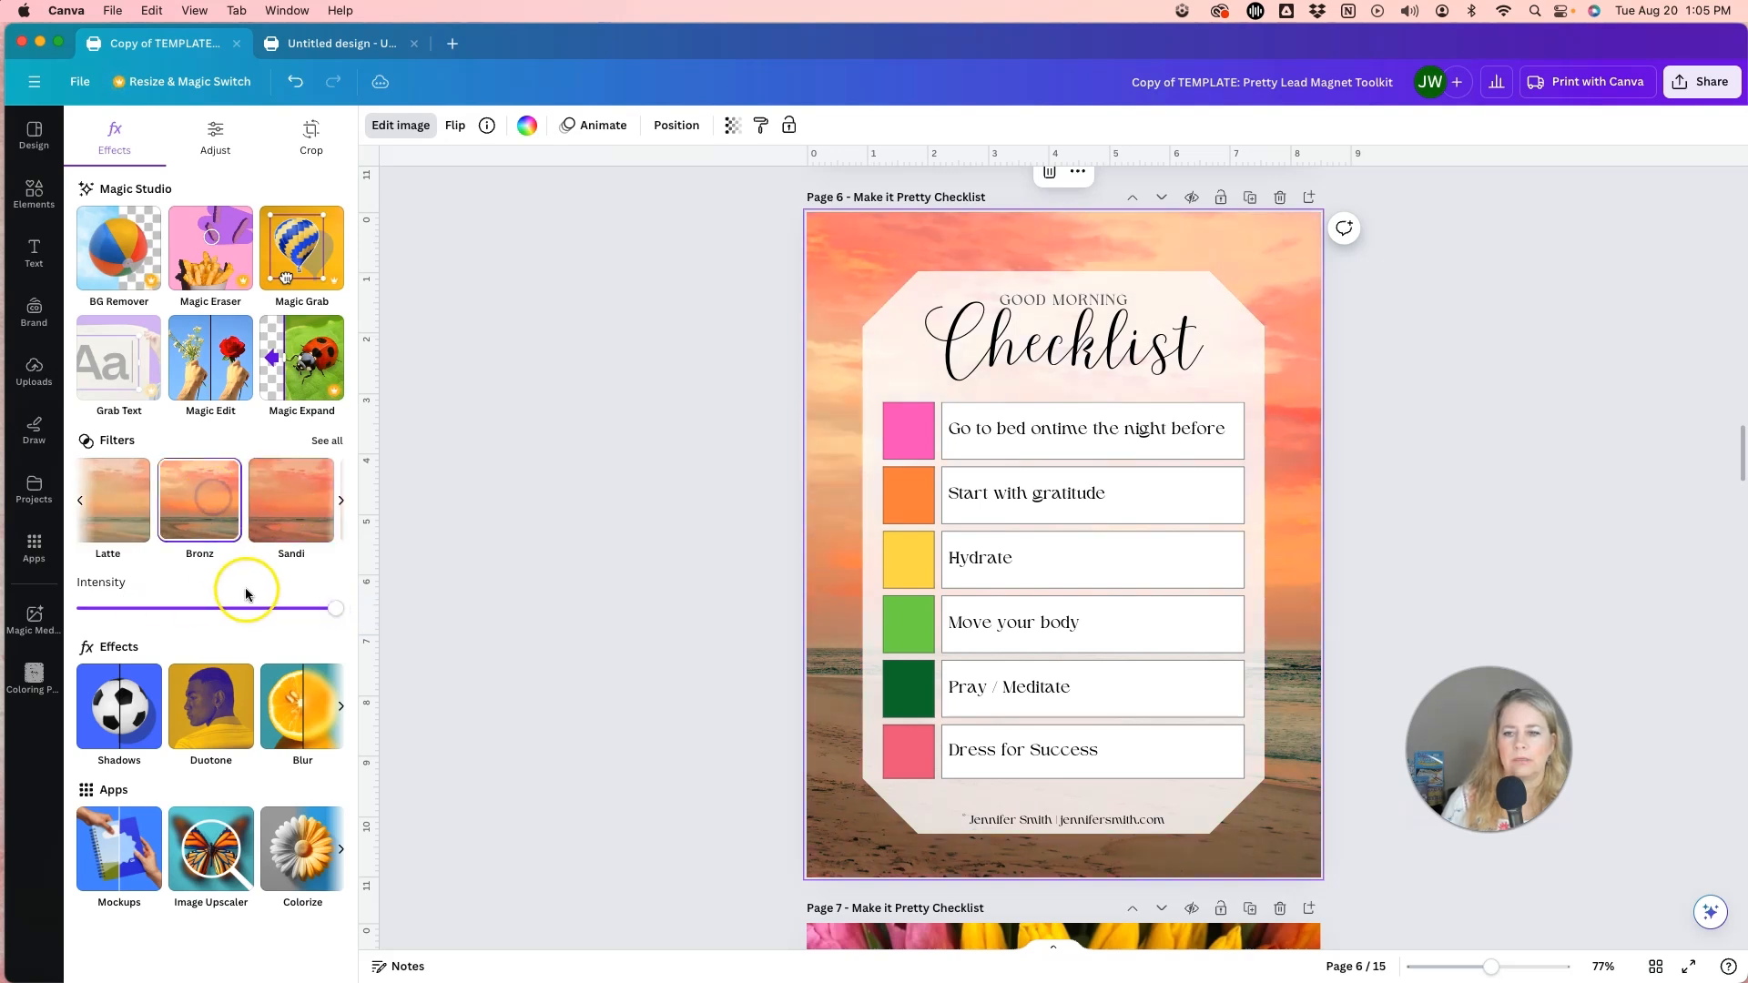
{"action": "left_click_drag", "start_coordinate": [336, 608], "coordinate": [244, 611]}
{"action": "scroll", "coordinate": [218, 517], "scroll_direction": "left", "scroll_amount": 2}
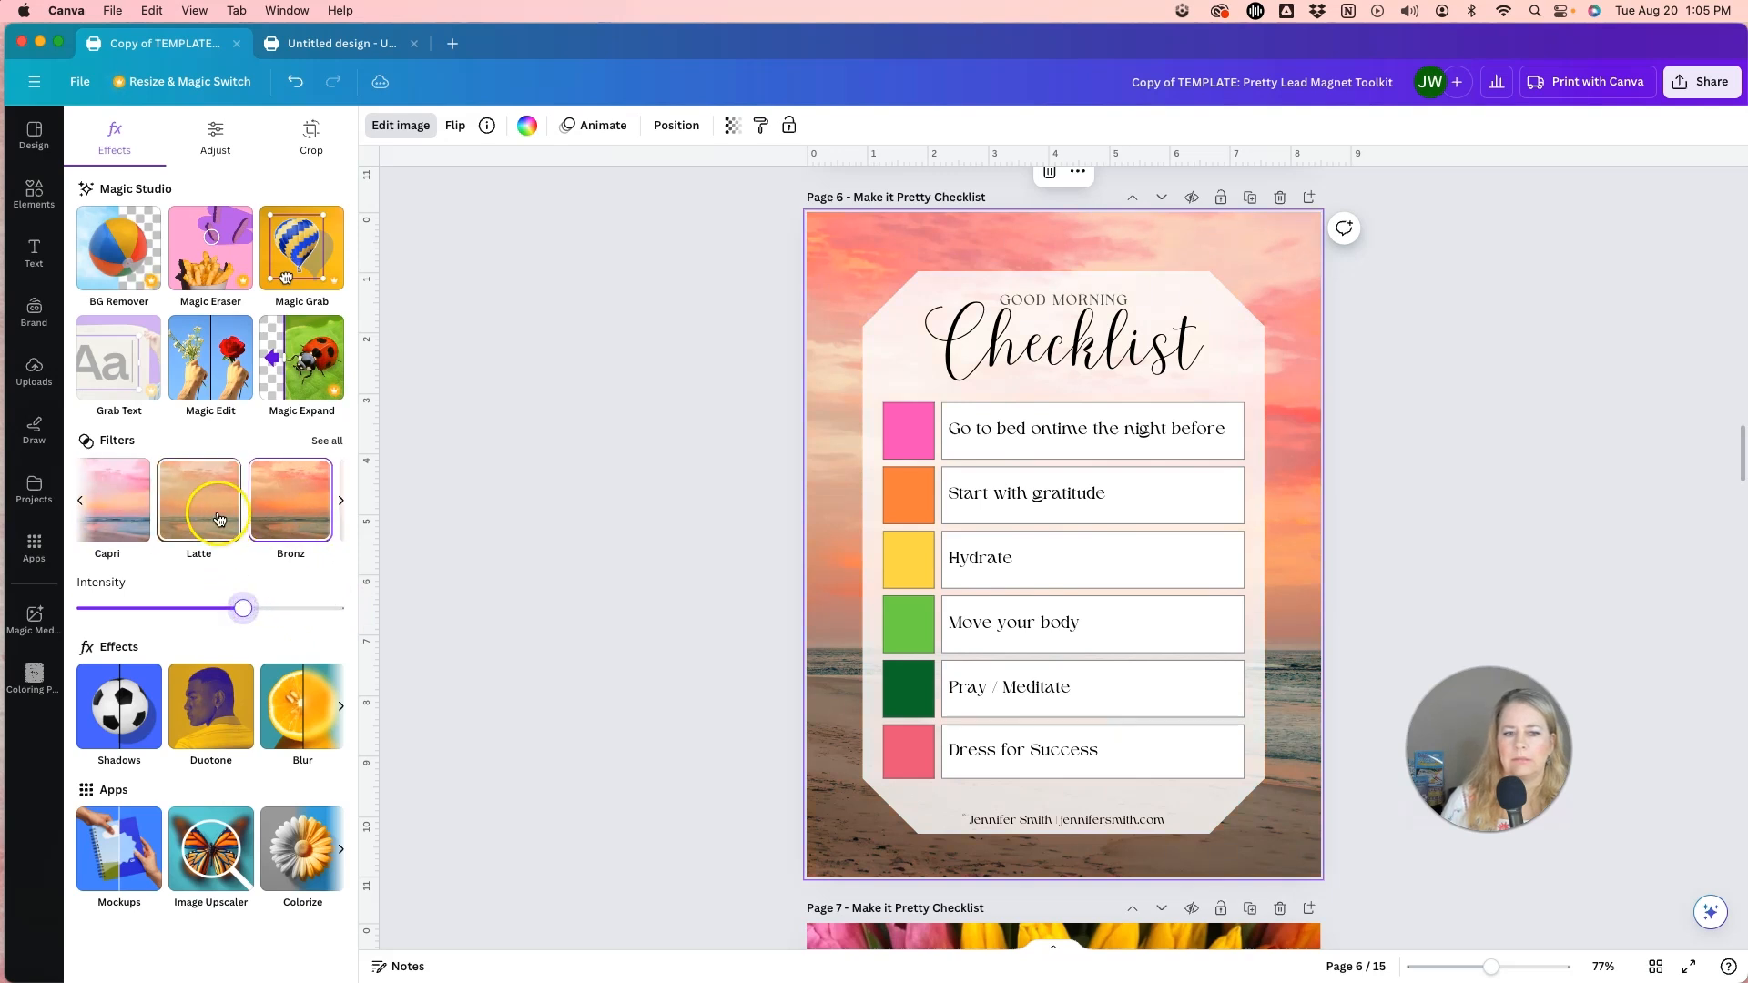
Apply the Latte filter to the page 6 background photo at less than full intensity.
{"action": "left_click", "coordinate": [222, 510]}
{"action": "mouse_move", "coordinate": [243, 608]}
{"action": "left_mouse_down"}
{"action": "mouse_move", "coordinate": [289, 611]}
{"action": "mouse_move", "coordinate": [269, 610]}
{"action": "left_mouse_up"}
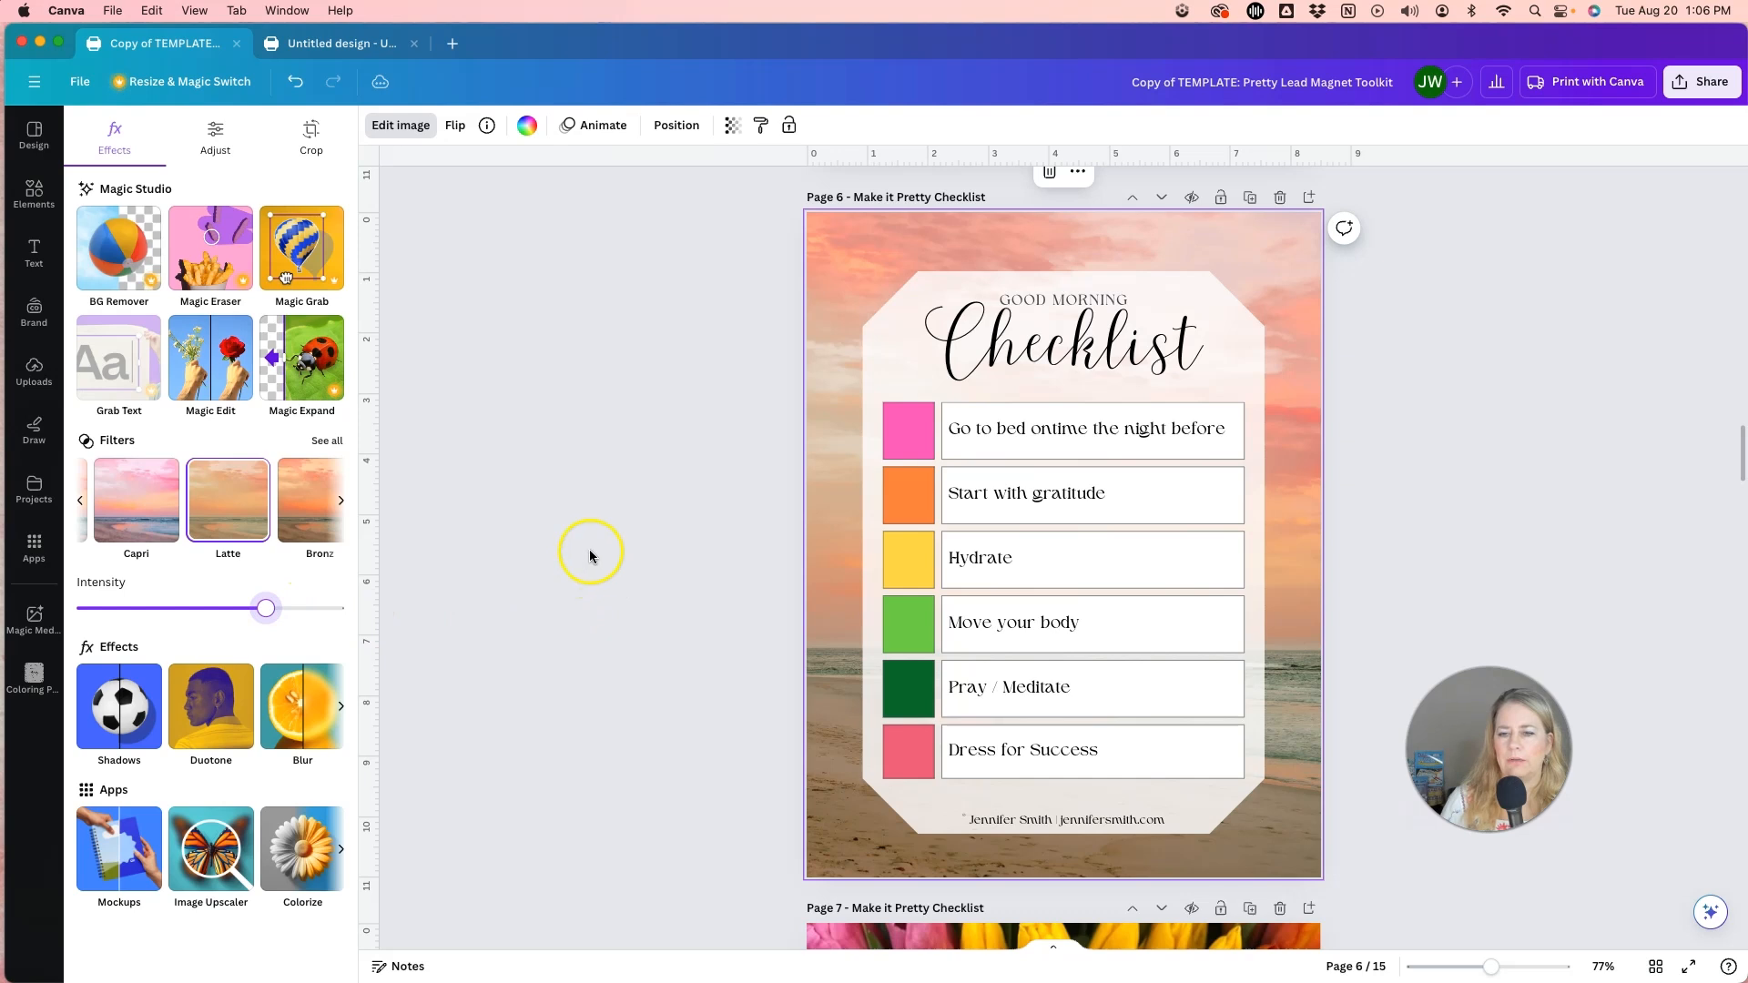
{"action": "left_click", "coordinate": [612, 527]}
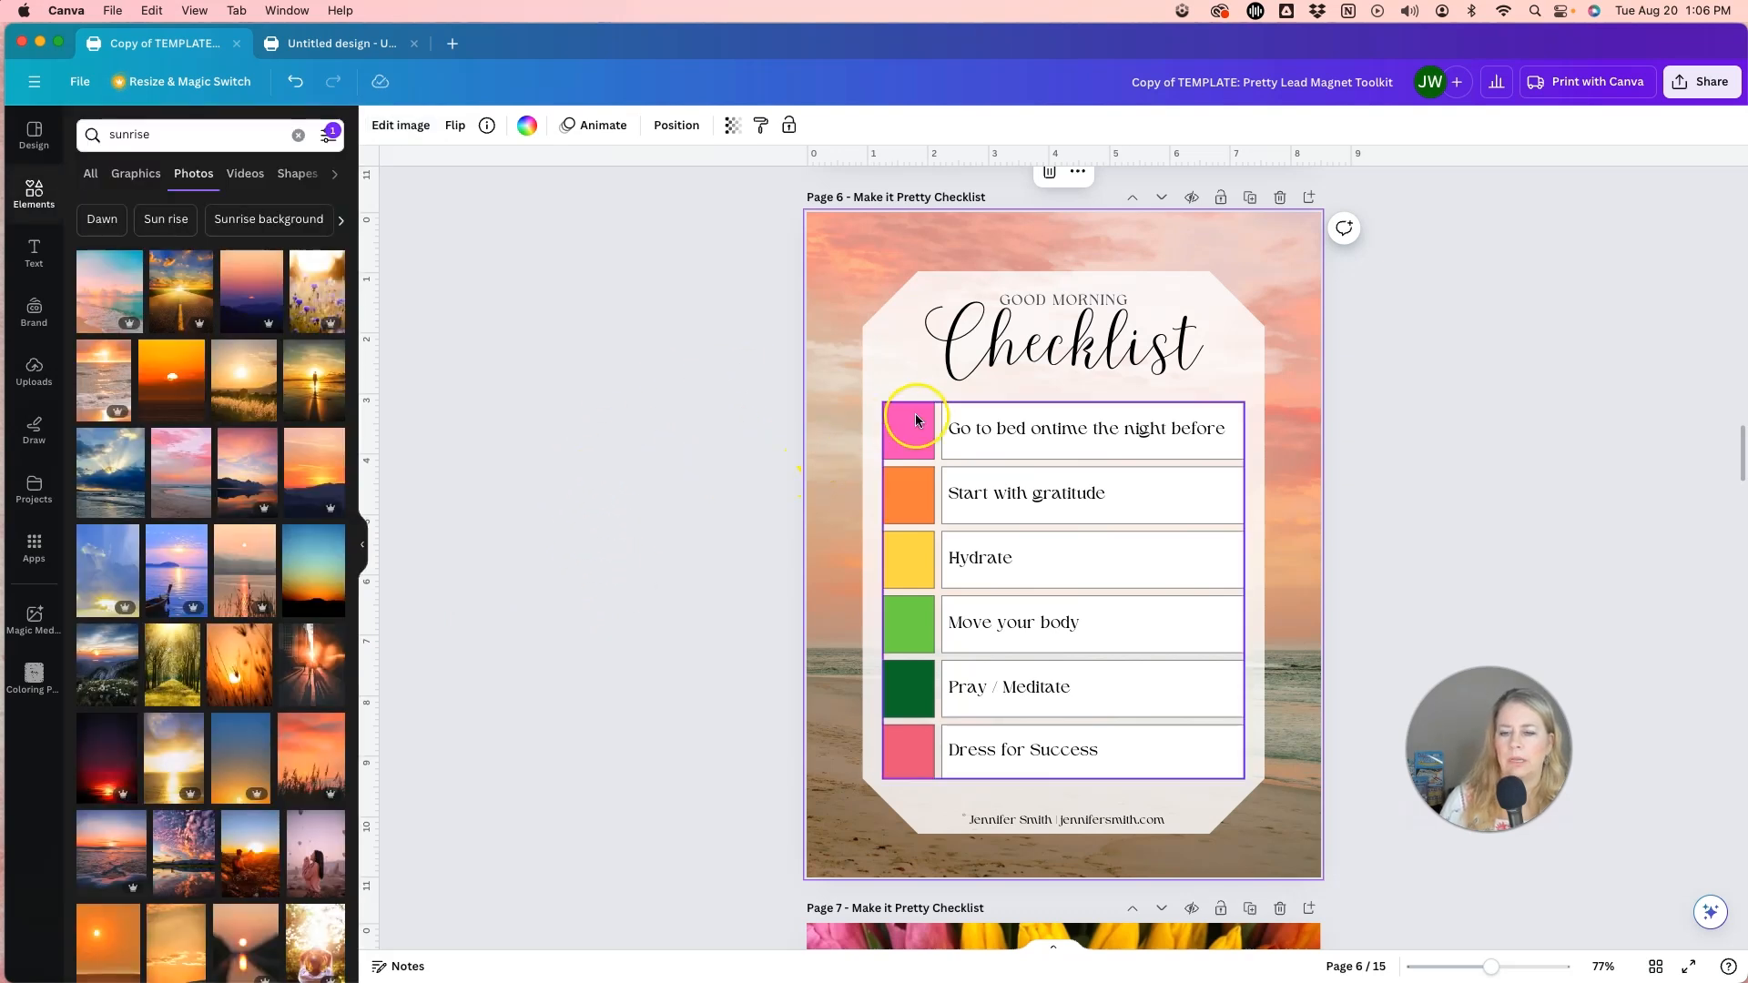
Fill all six coloured checkbox cells in the page 6 checklist table with white.
{"action": "left_click", "coordinate": [929, 440]}
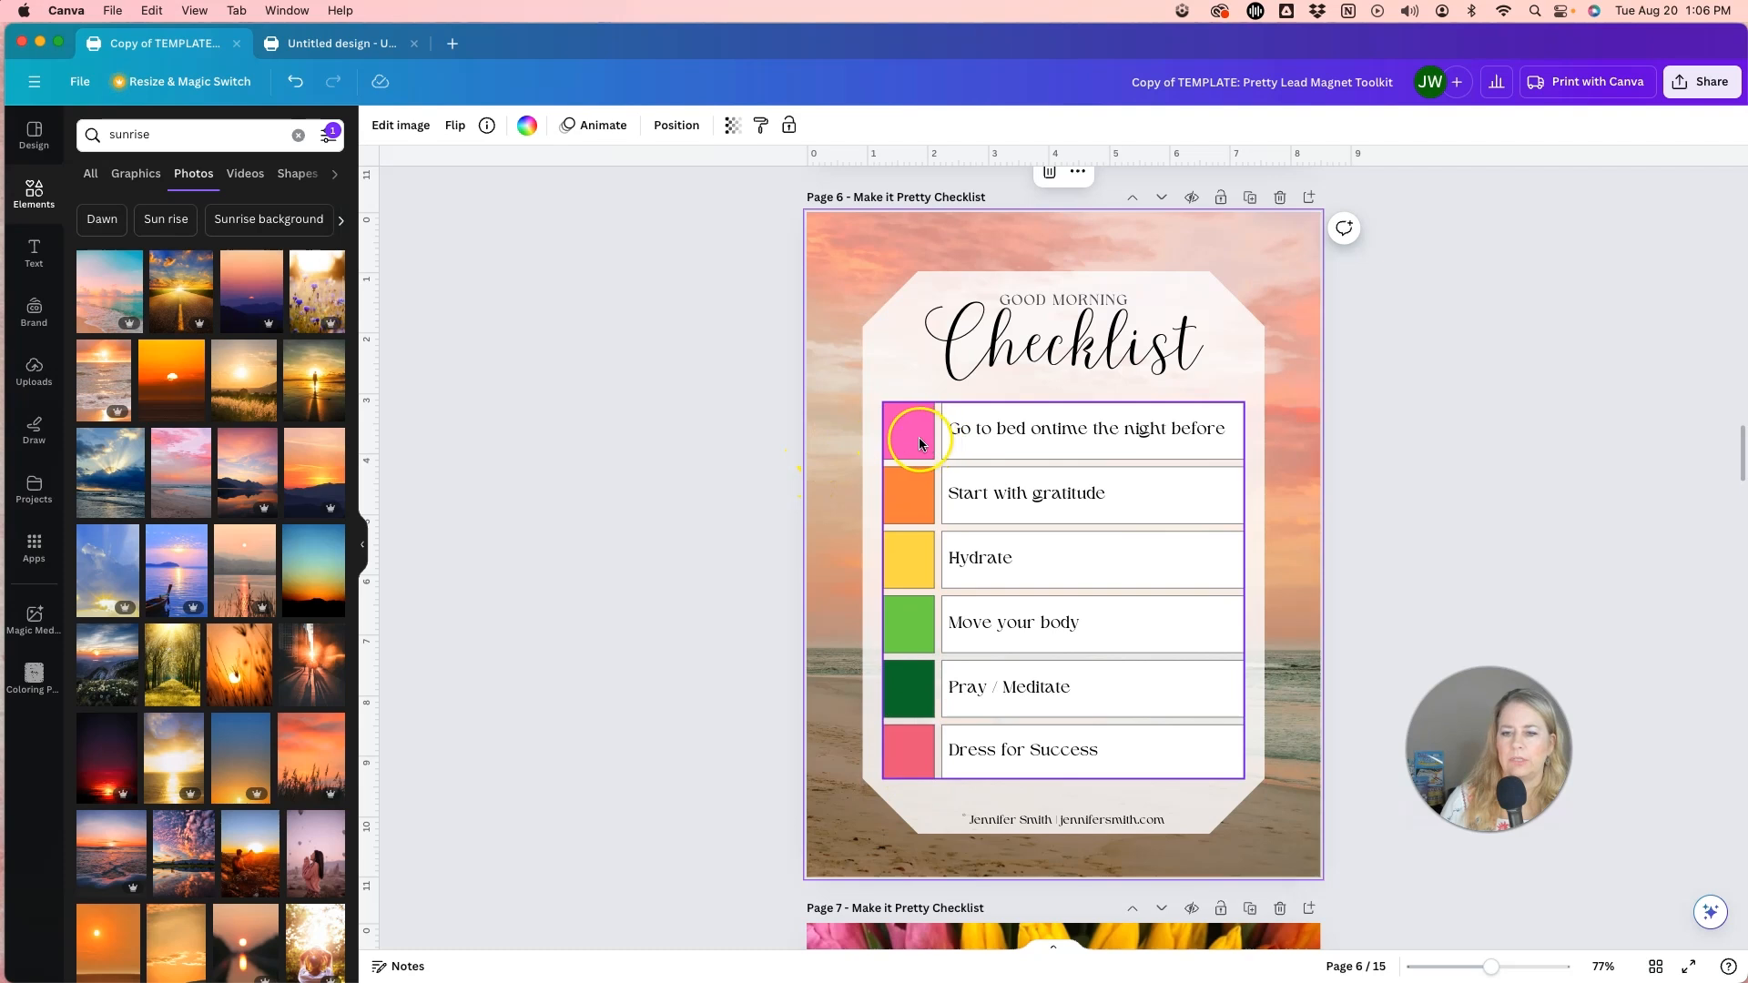
{"action": "left_click", "coordinate": [915, 759]}
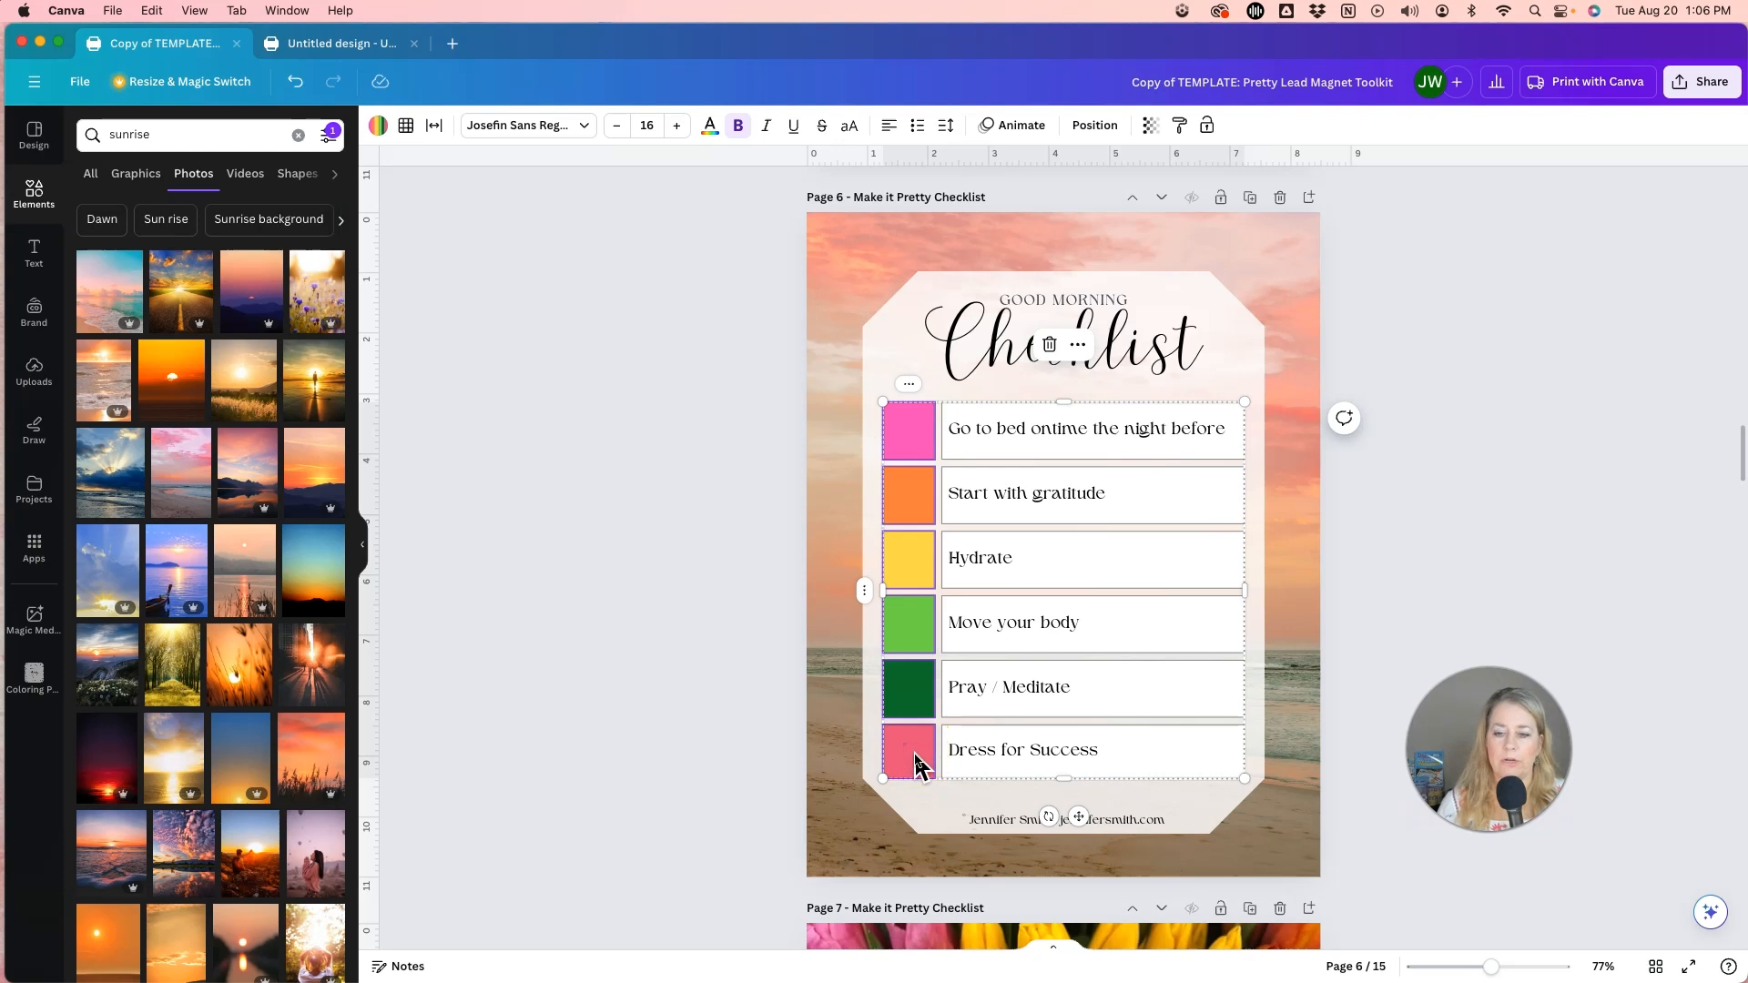
{"action": "left_click", "coordinate": [879, 724]}
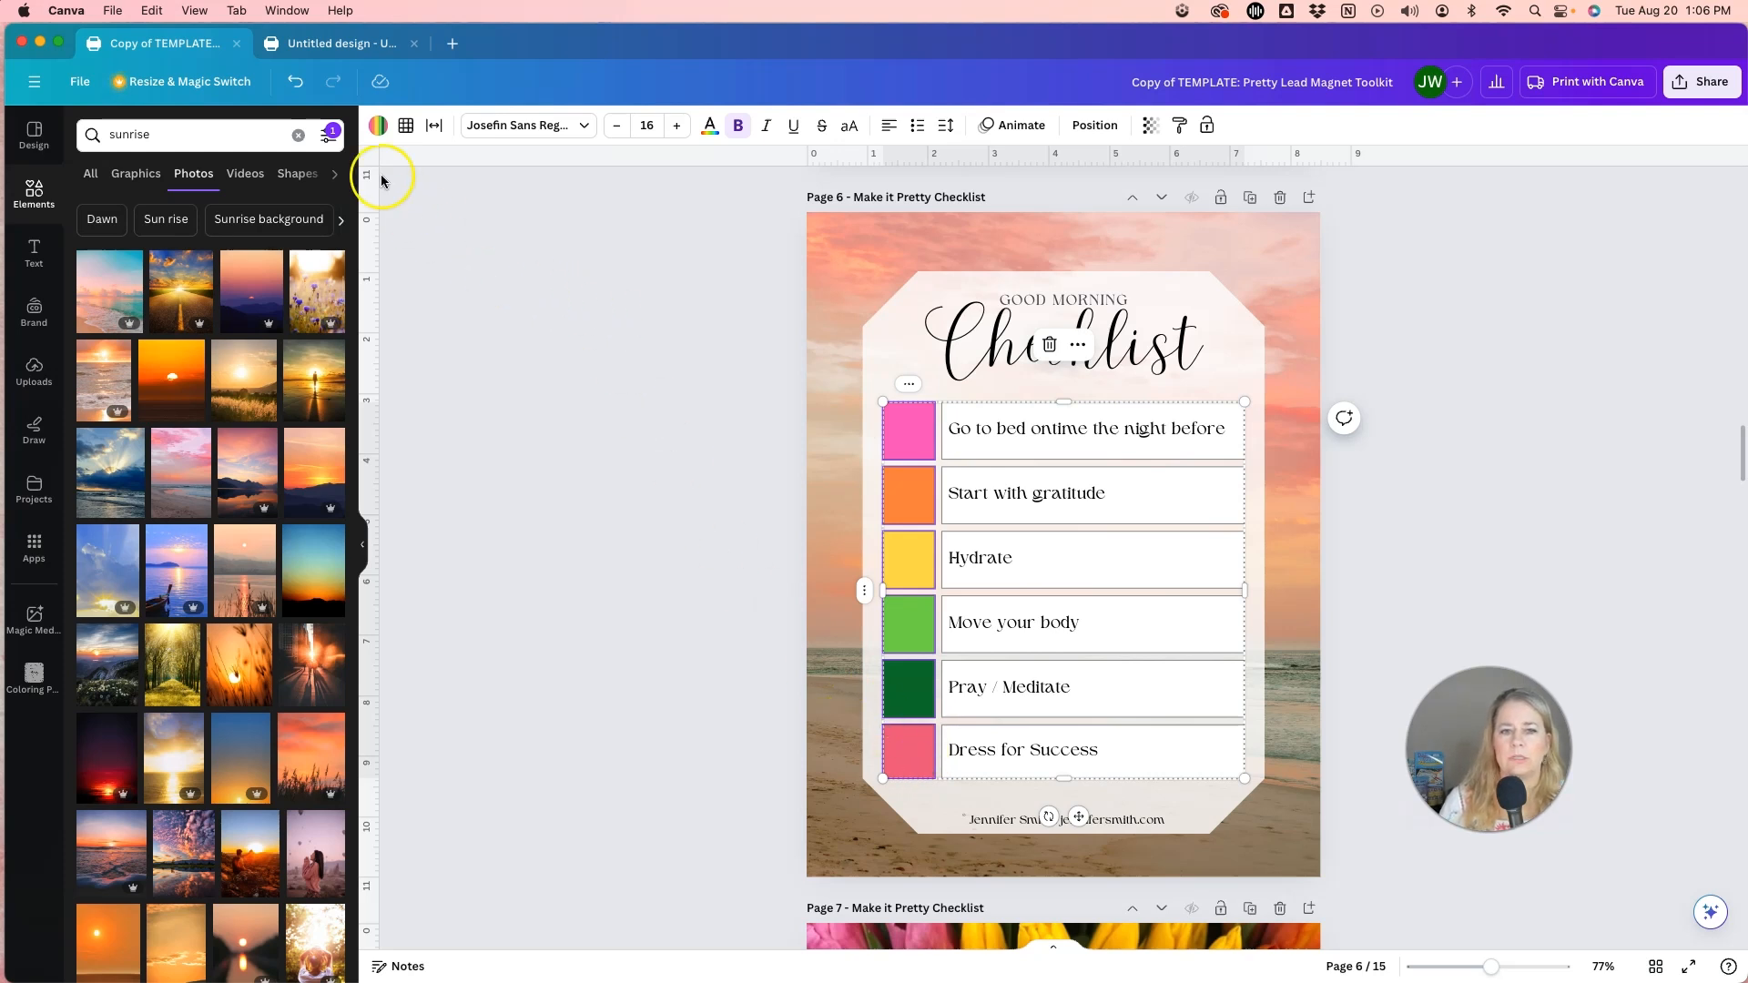
{"action": "left_click", "coordinate": [377, 125]}
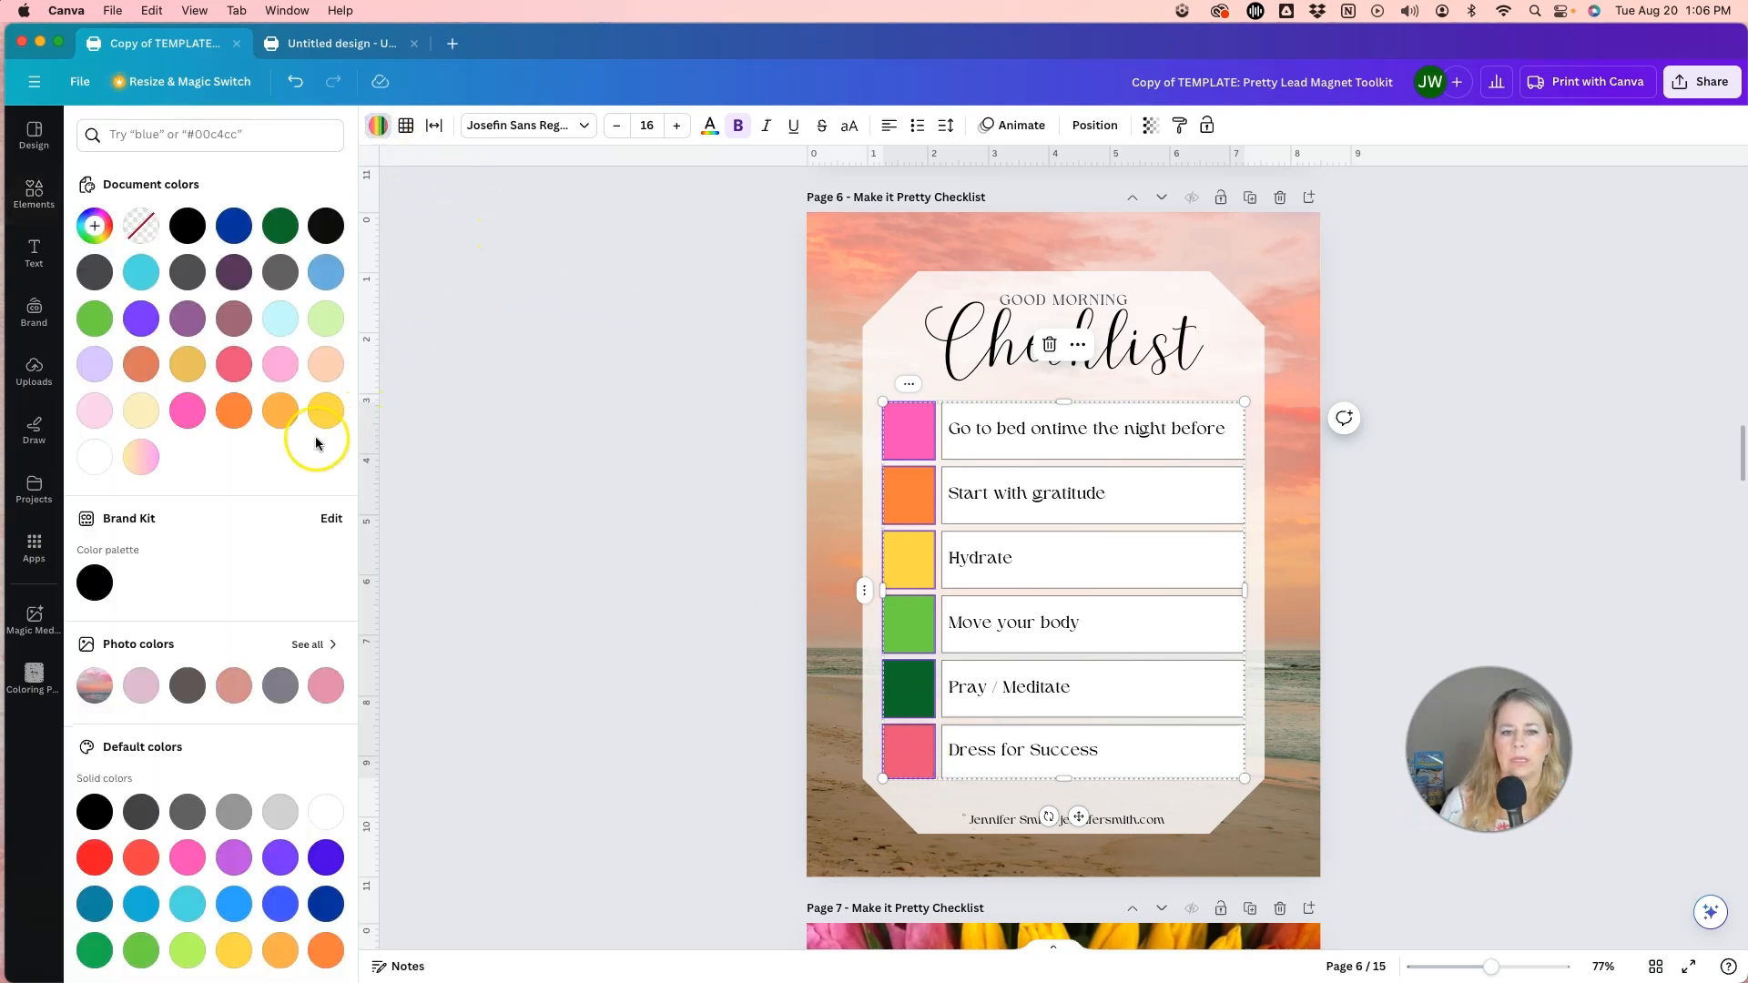
{"action": "left_click", "coordinate": [96, 458]}
{"action": "left_click", "coordinate": [667, 492]}
{"action": "left_click", "coordinate": [905, 413]}
{"action": "left_click", "coordinate": [1044, 689]}
{"action": "left_click", "coordinate": [680, 654]}
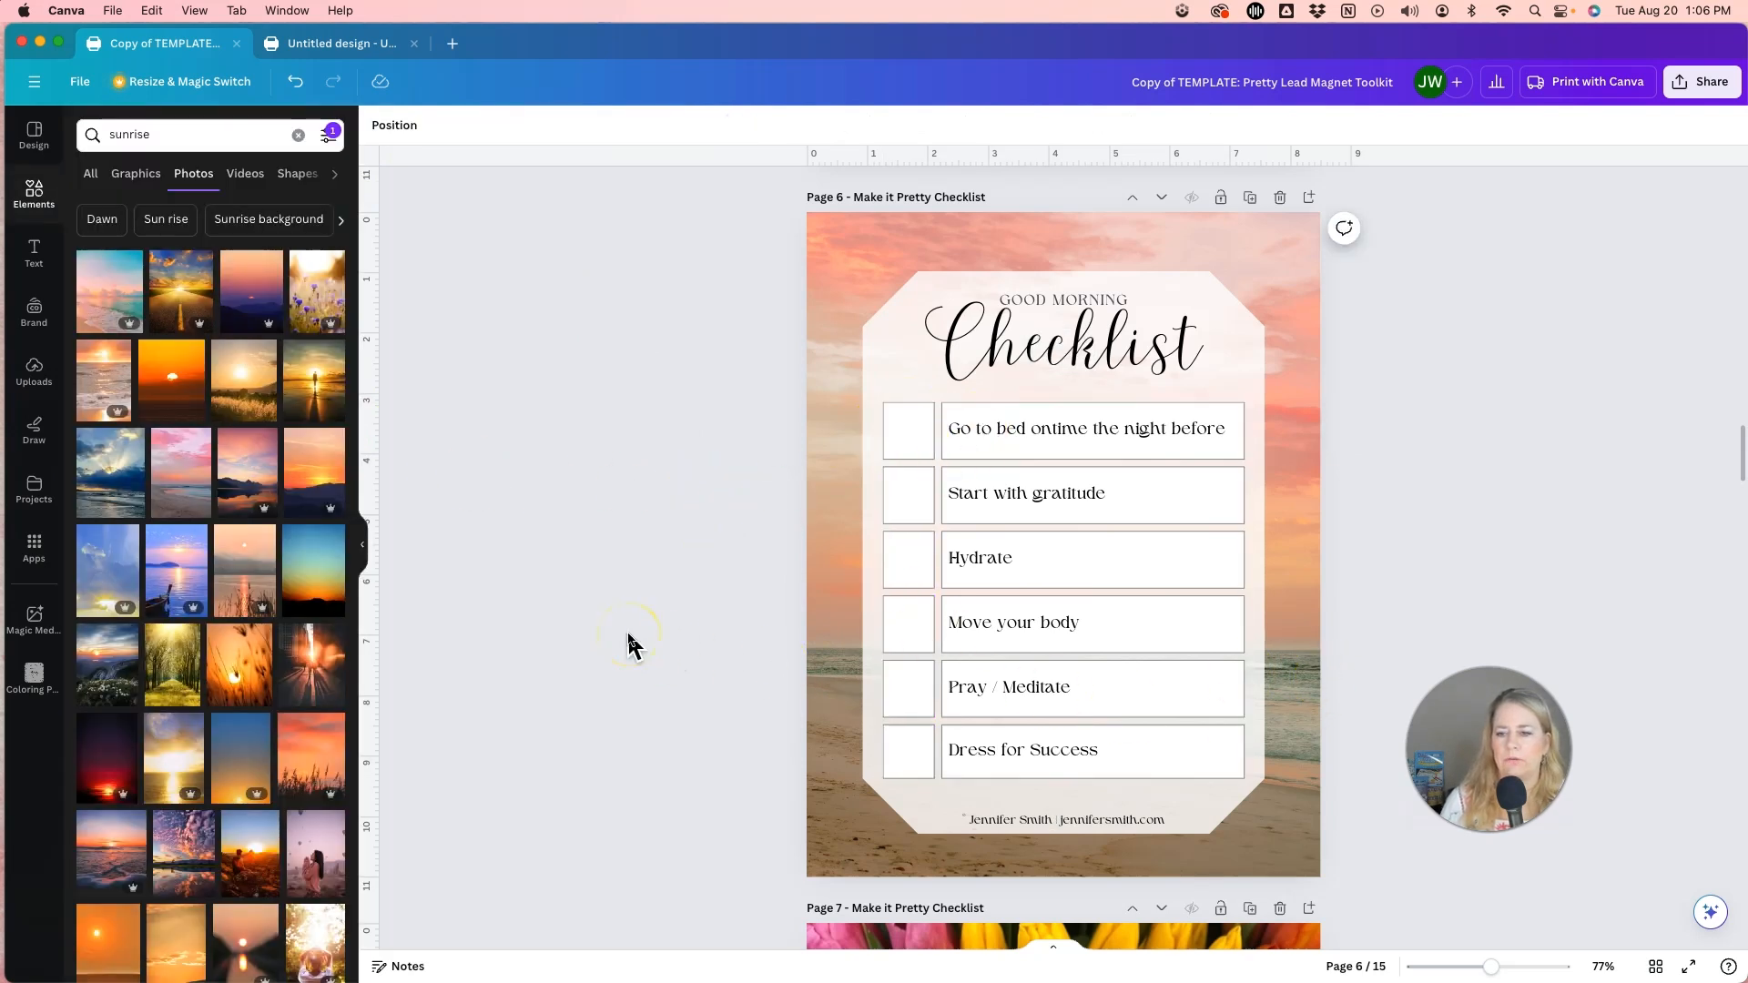
{"action": "left_click", "coordinate": [898, 456]}
{"action": "left_click", "coordinate": [939, 435]}
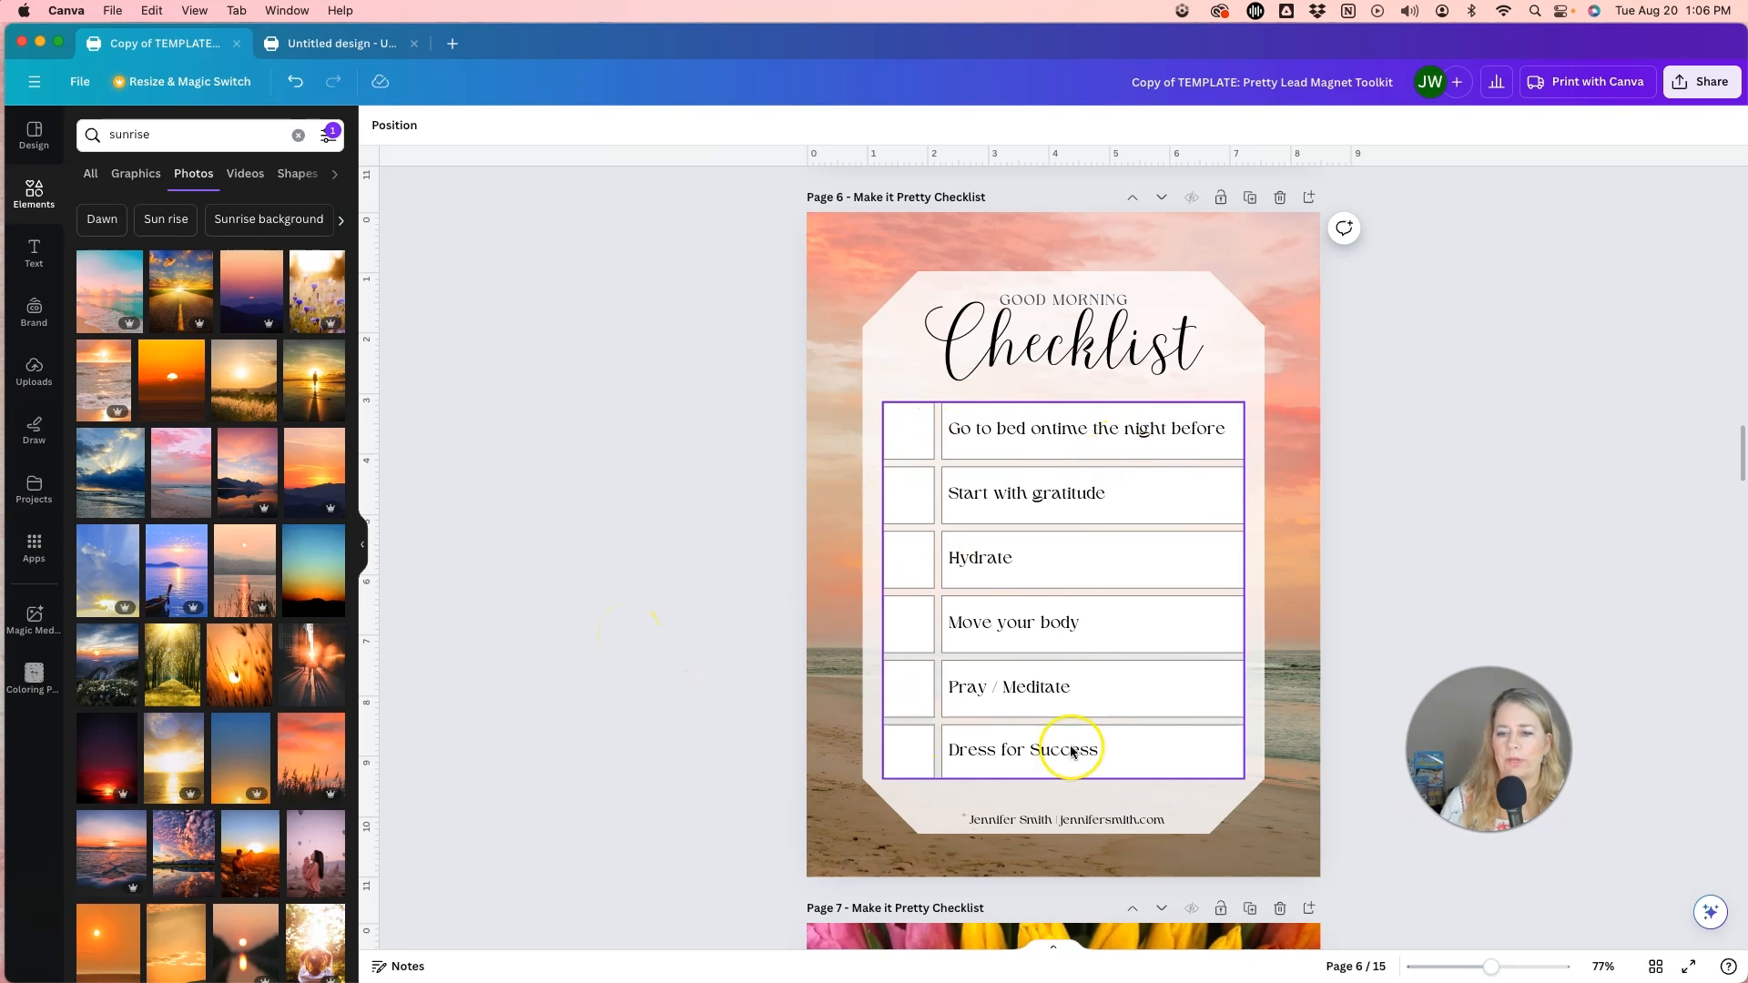
{"action": "left_click", "coordinate": [585, 643]}
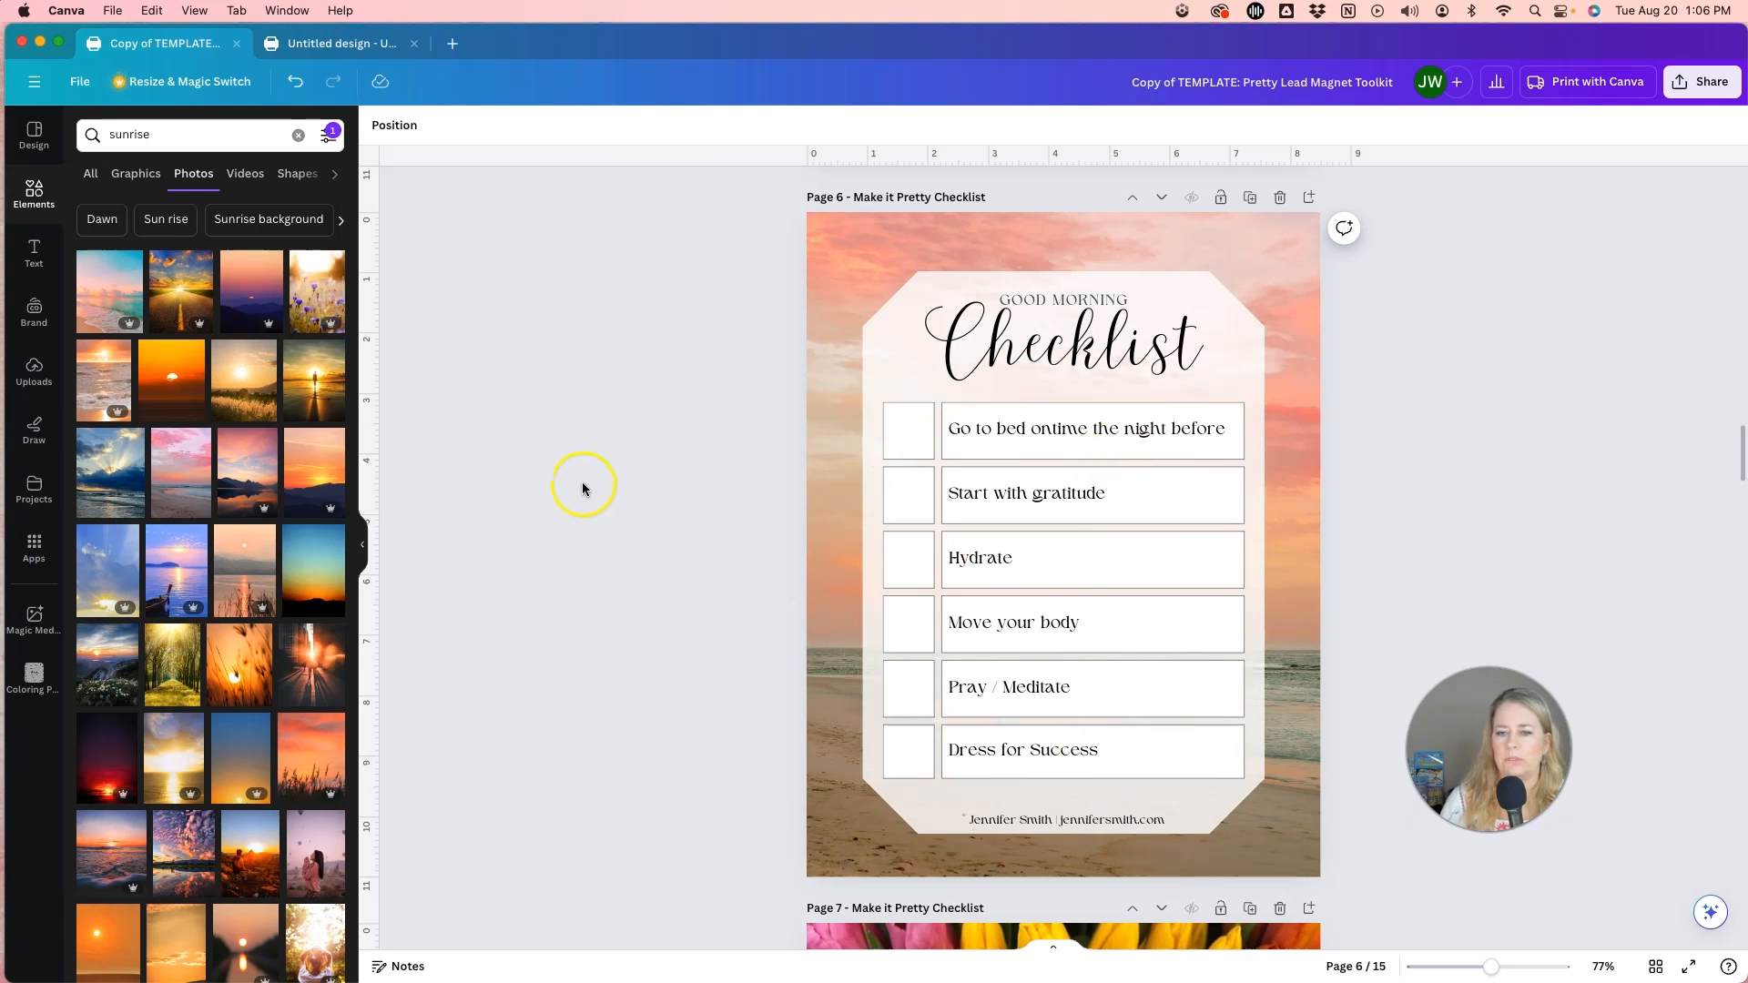
Set the transparency of the octagonal white panel behind the checklist to 47.
{"action": "left_click", "coordinate": [939, 289]}
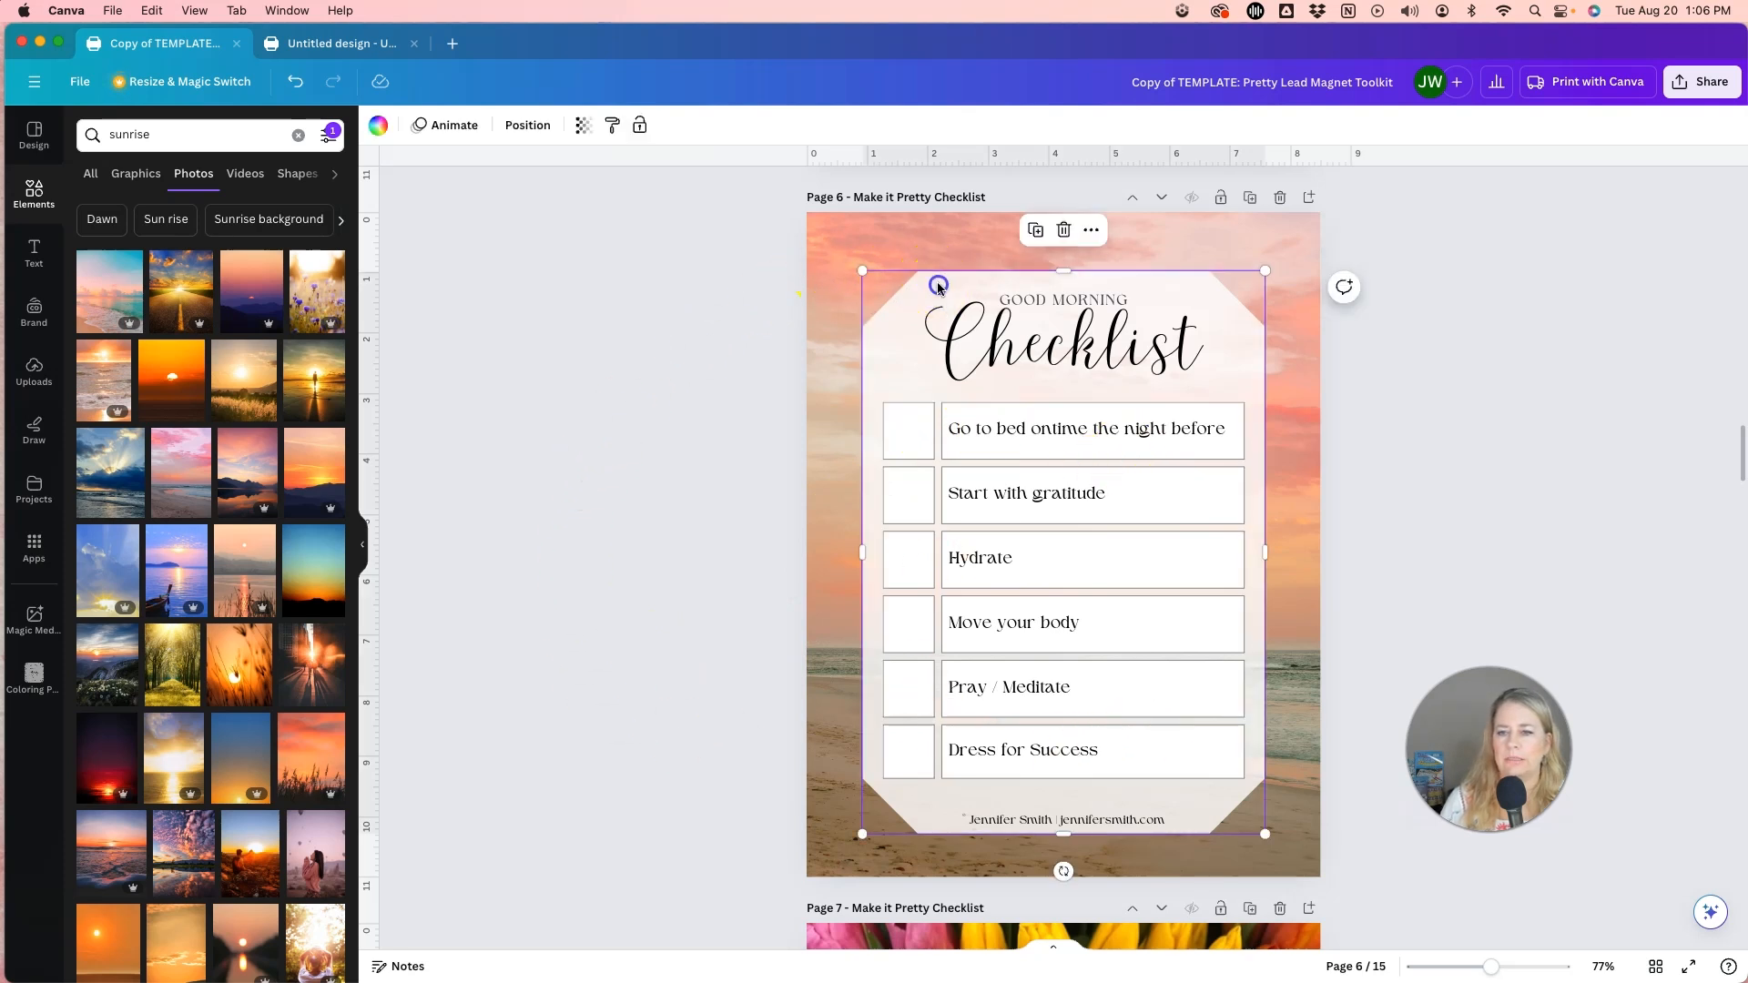
{"action": "left_click", "coordinate": [583, 126]}
{"action": "left_click_drag", "start_coordinate": [515, 196], "coordinate": [481, 195]}
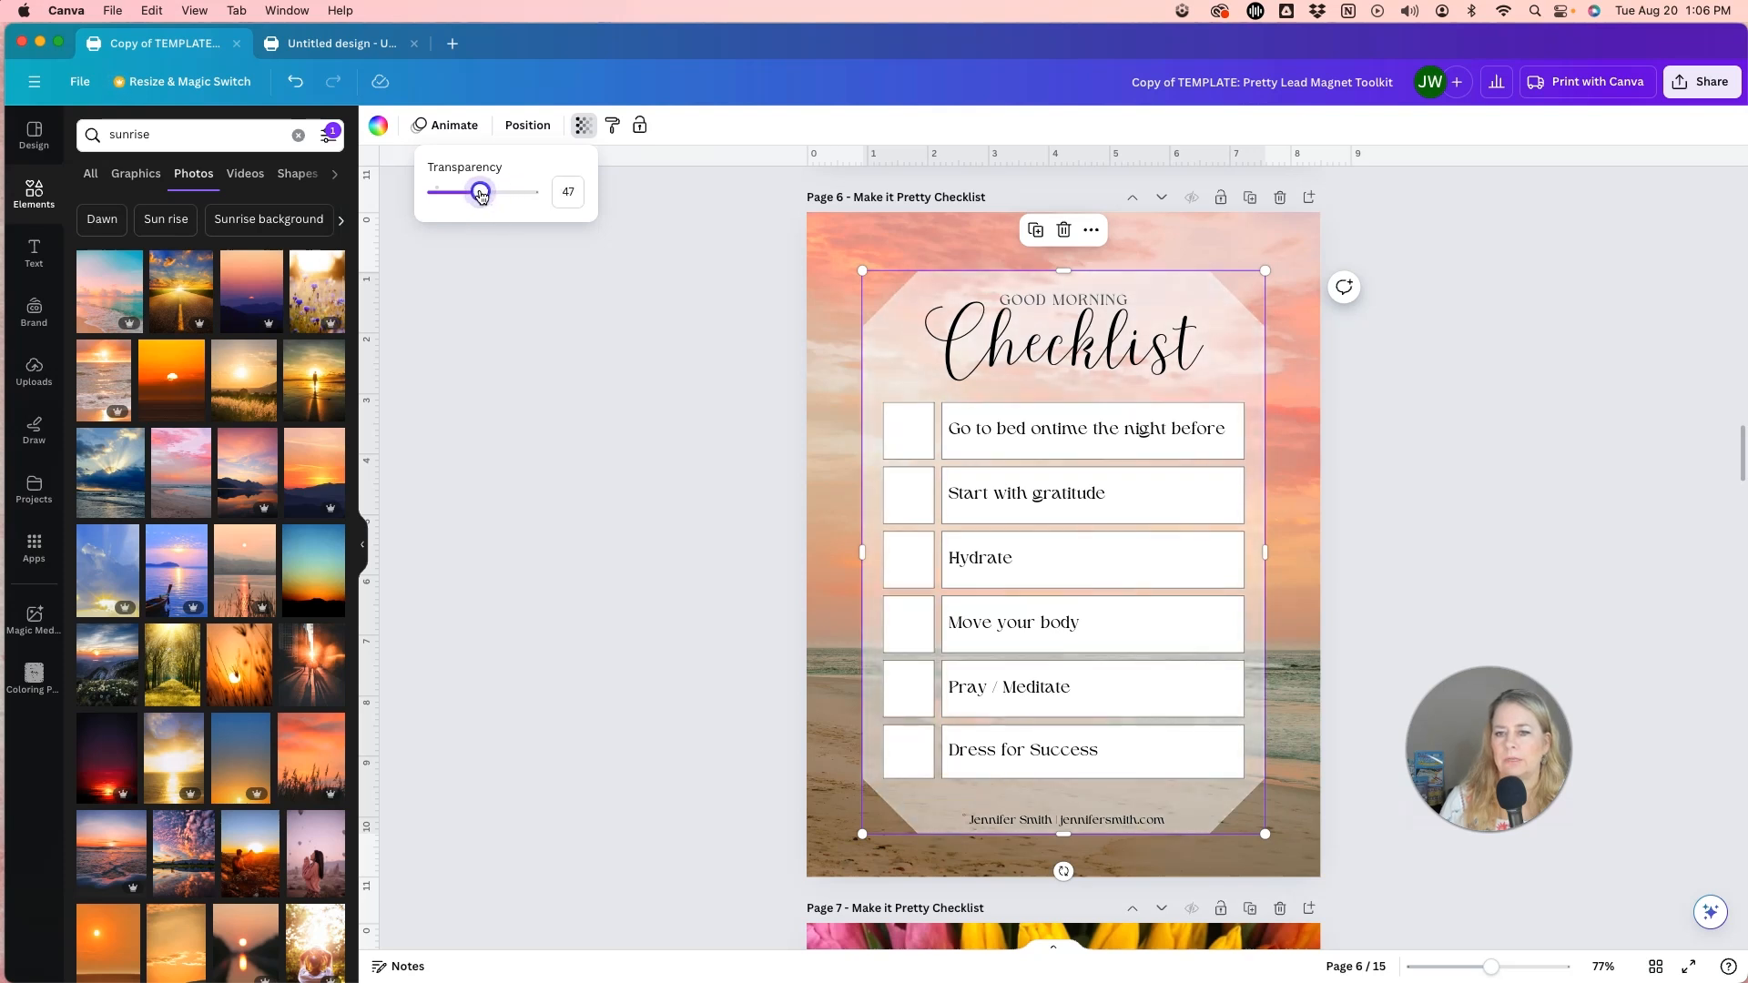
{"action": "left_click", "coordinate": [713, 516]}
{"action": "left_click", "coordinate": [710, 513]}
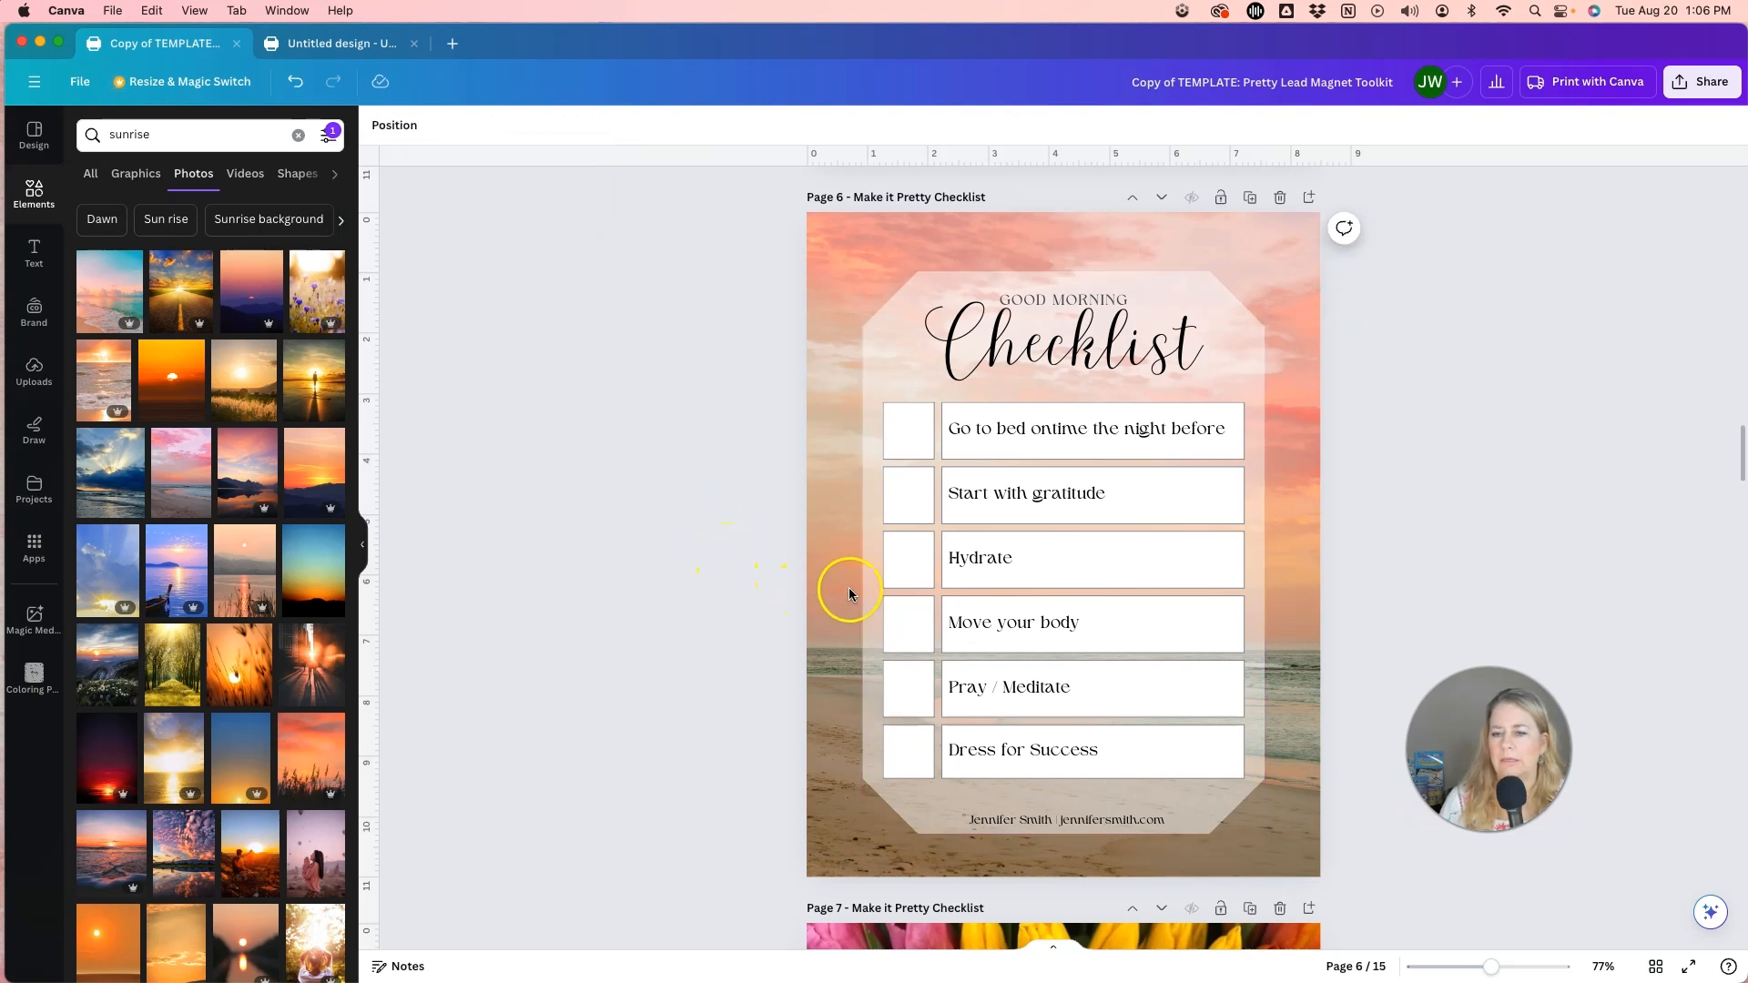
Fill every checkbox and text cell of the checklist table with the light pink #FDDBF0.
{"action": "left_click", "coordinate": [909, 437]}
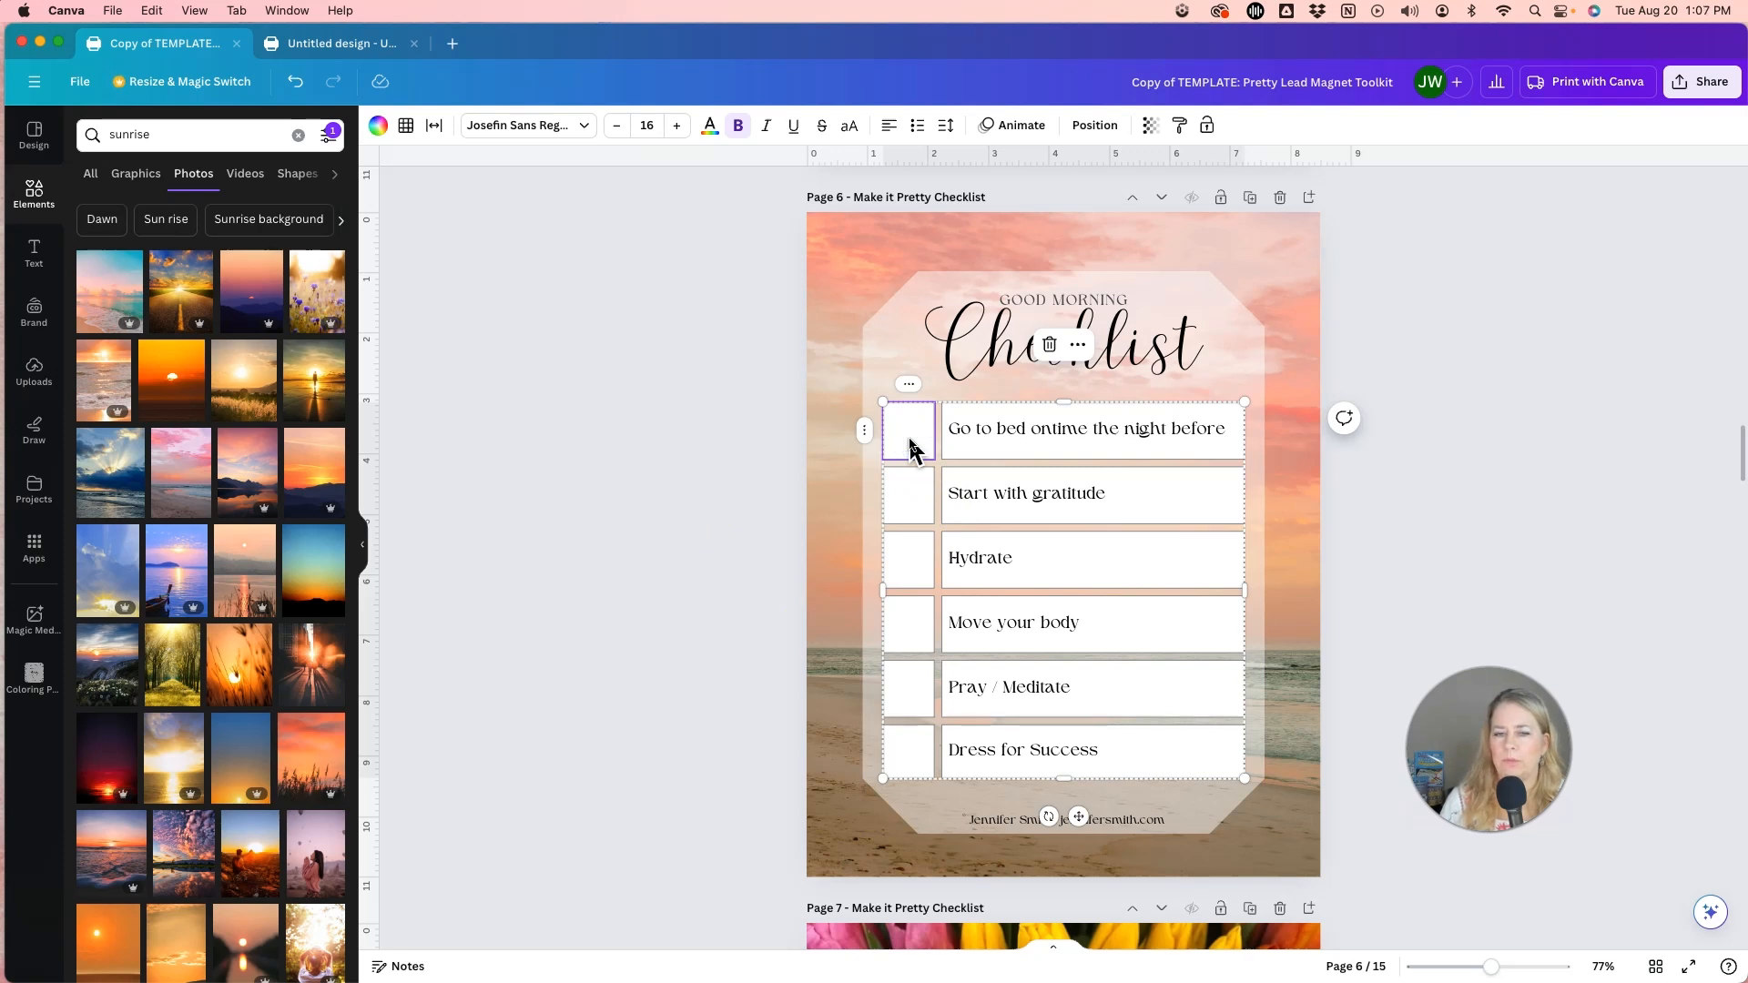
{"action": "left_click", "coordinate": [749, 488]}
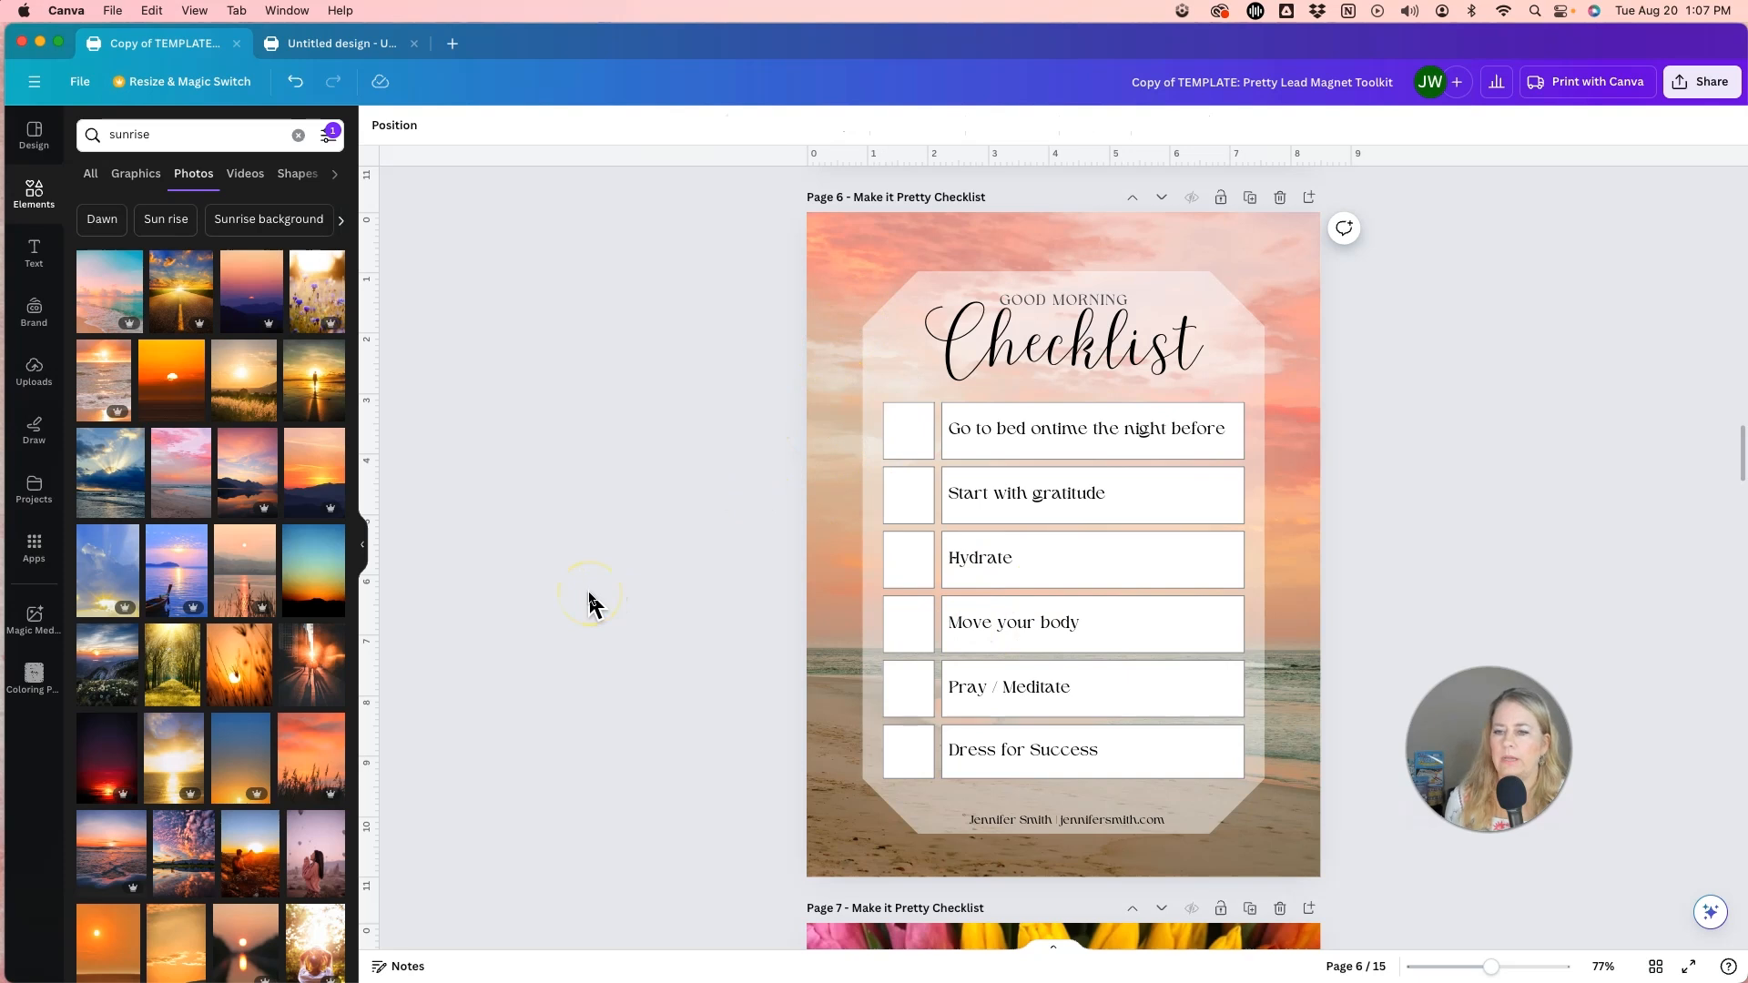
{"action": "left_click", "coordinate": [925, 430]}
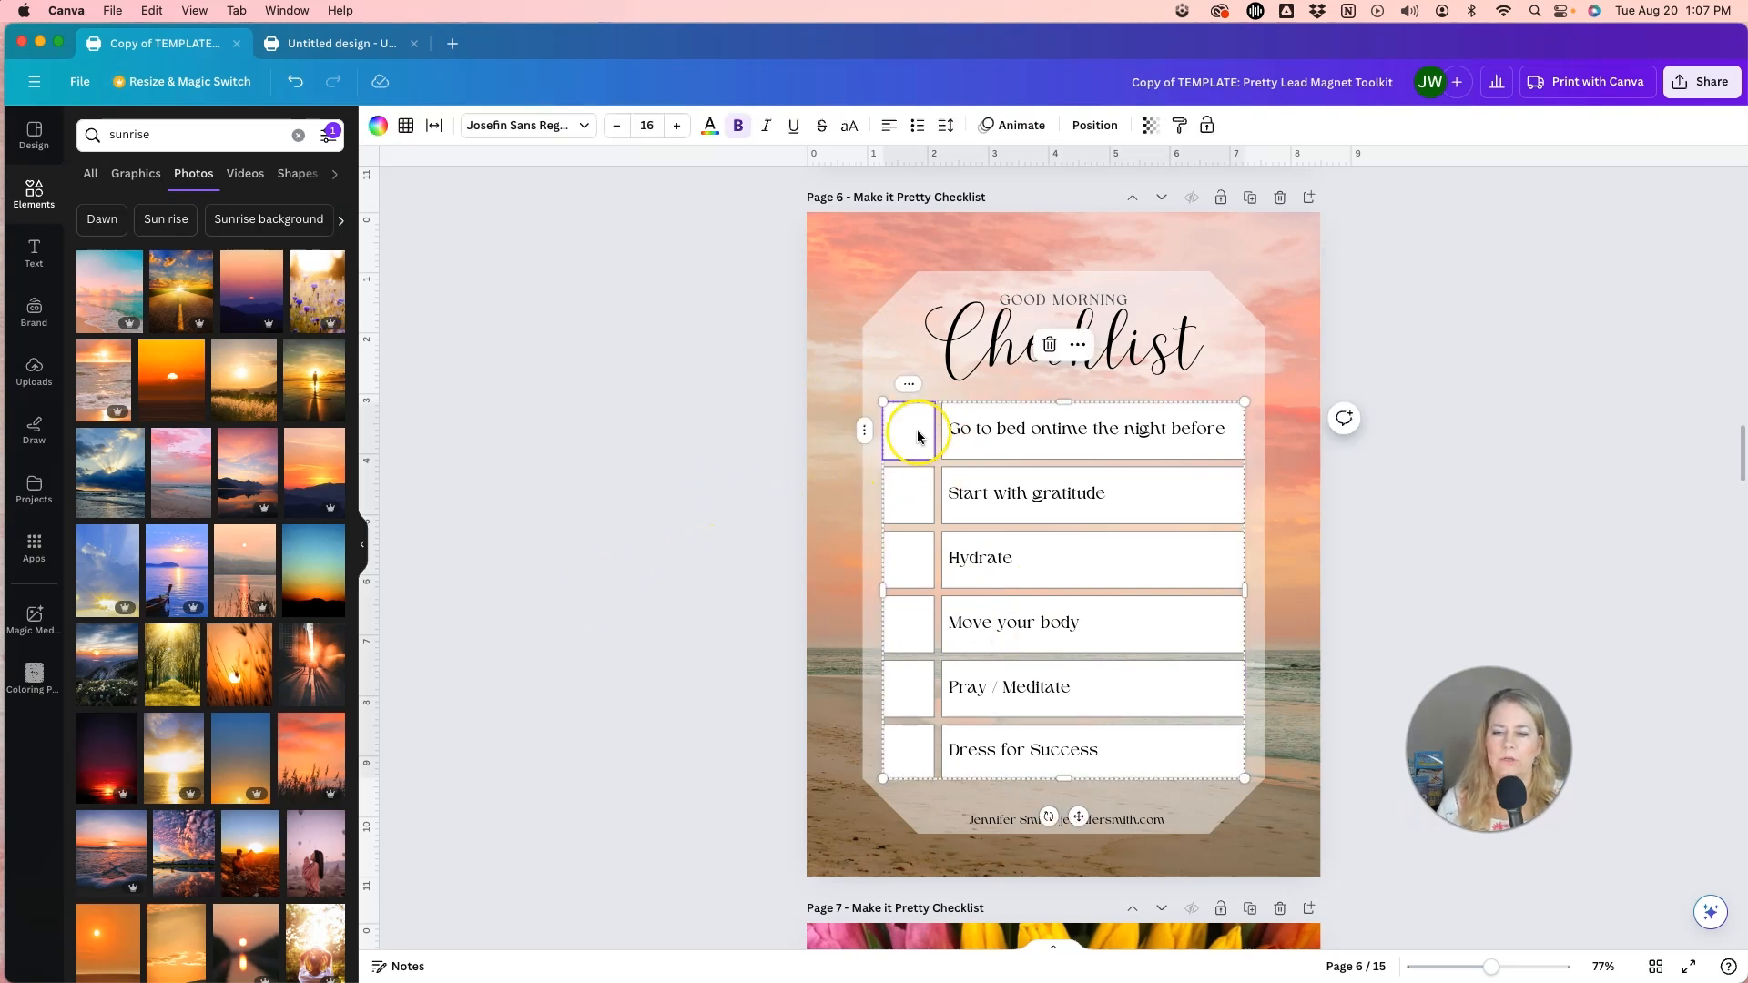
{"action": "left_click", "coordinate": [905, 438]}
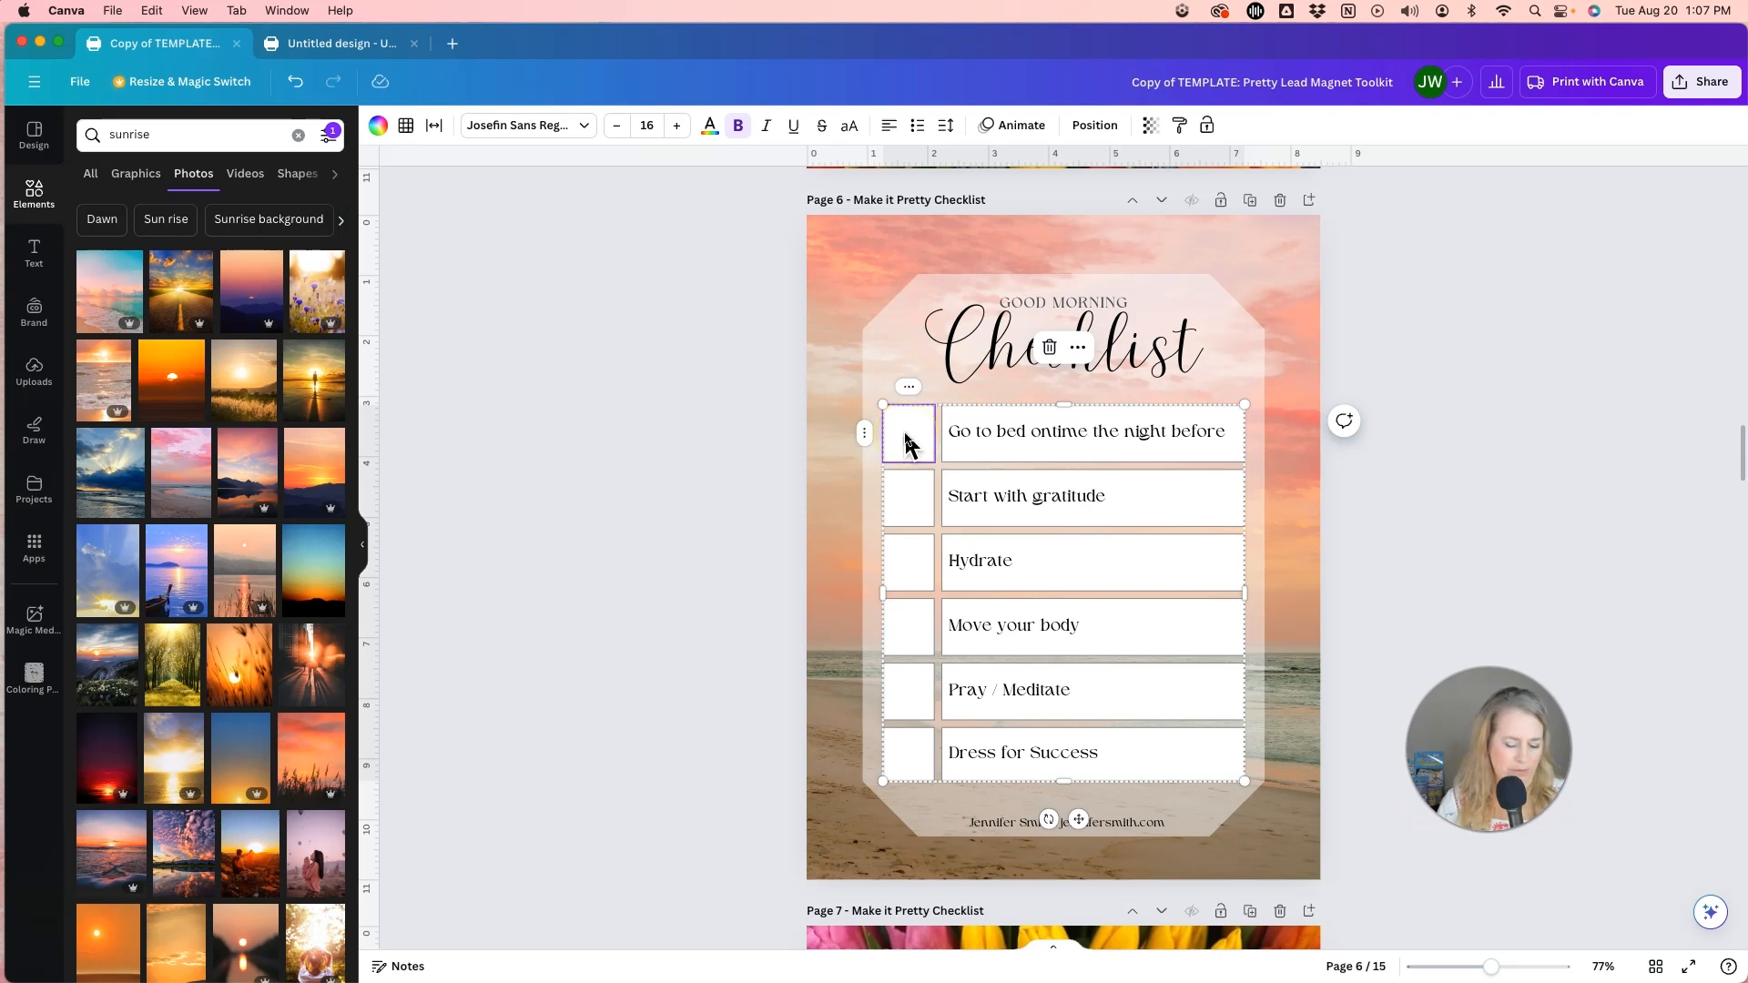
{"action": "left_click", "coordinate": [1056, 453], "text": "shift"}
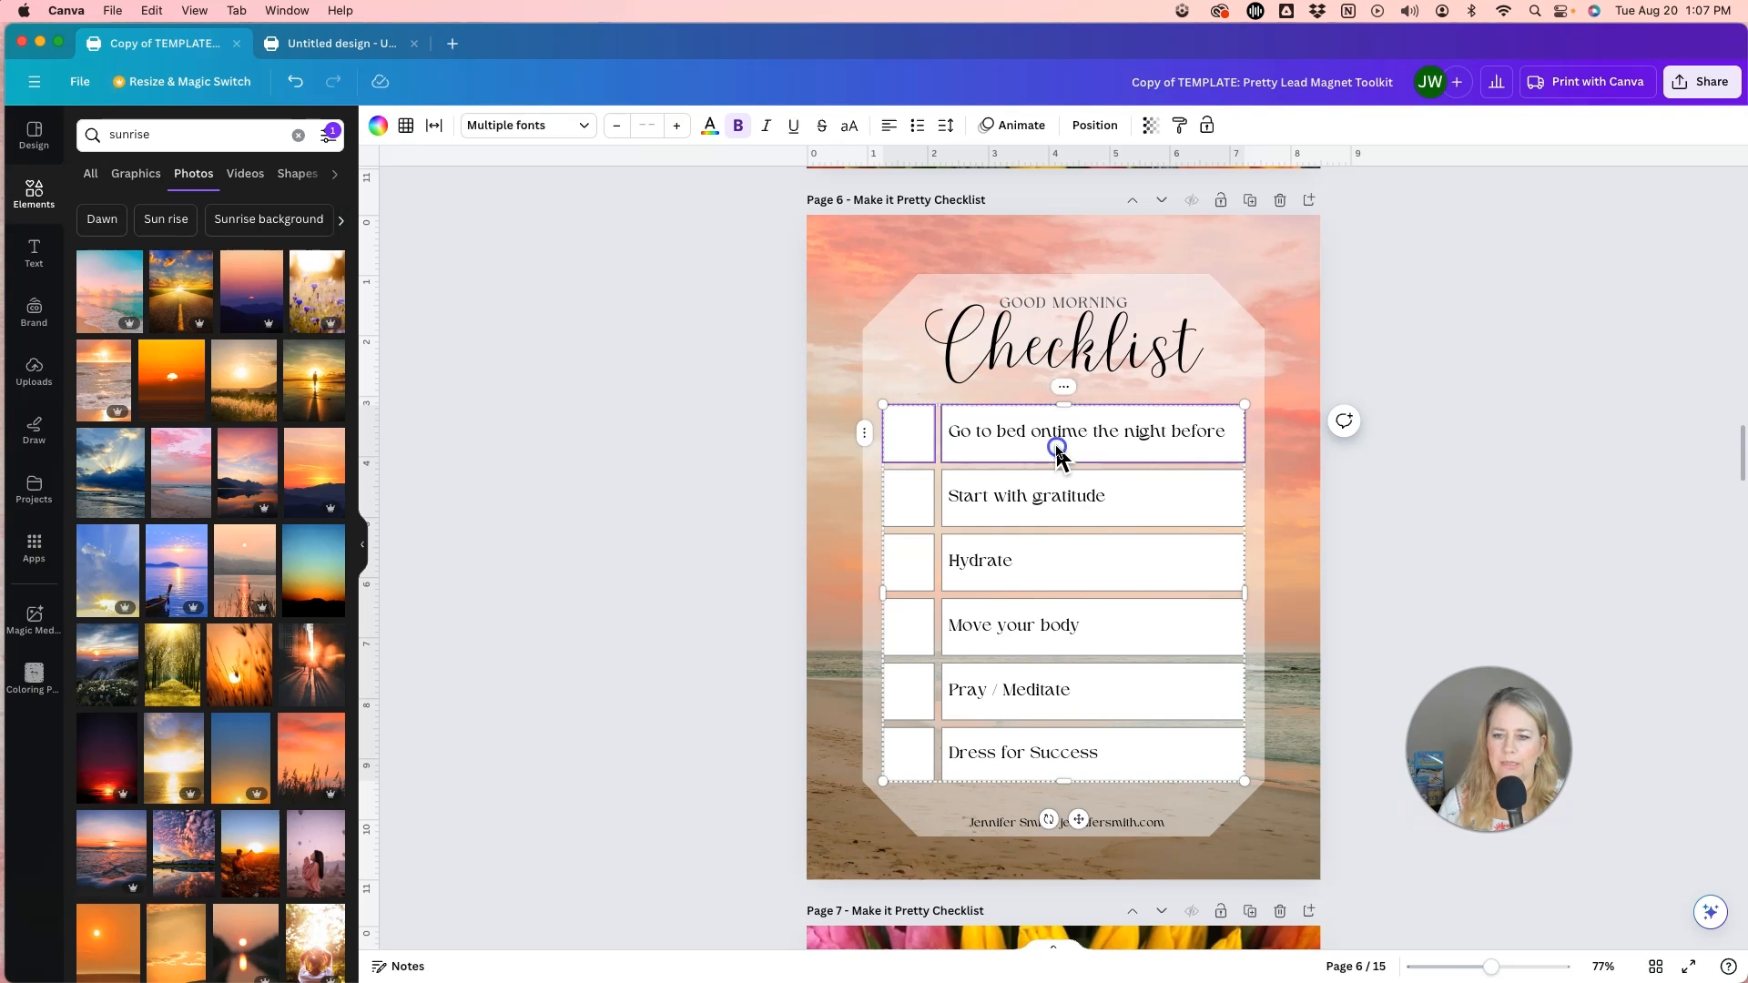
{"action": "left_click", "coordinate": [1120, 759], "text": "shift"}
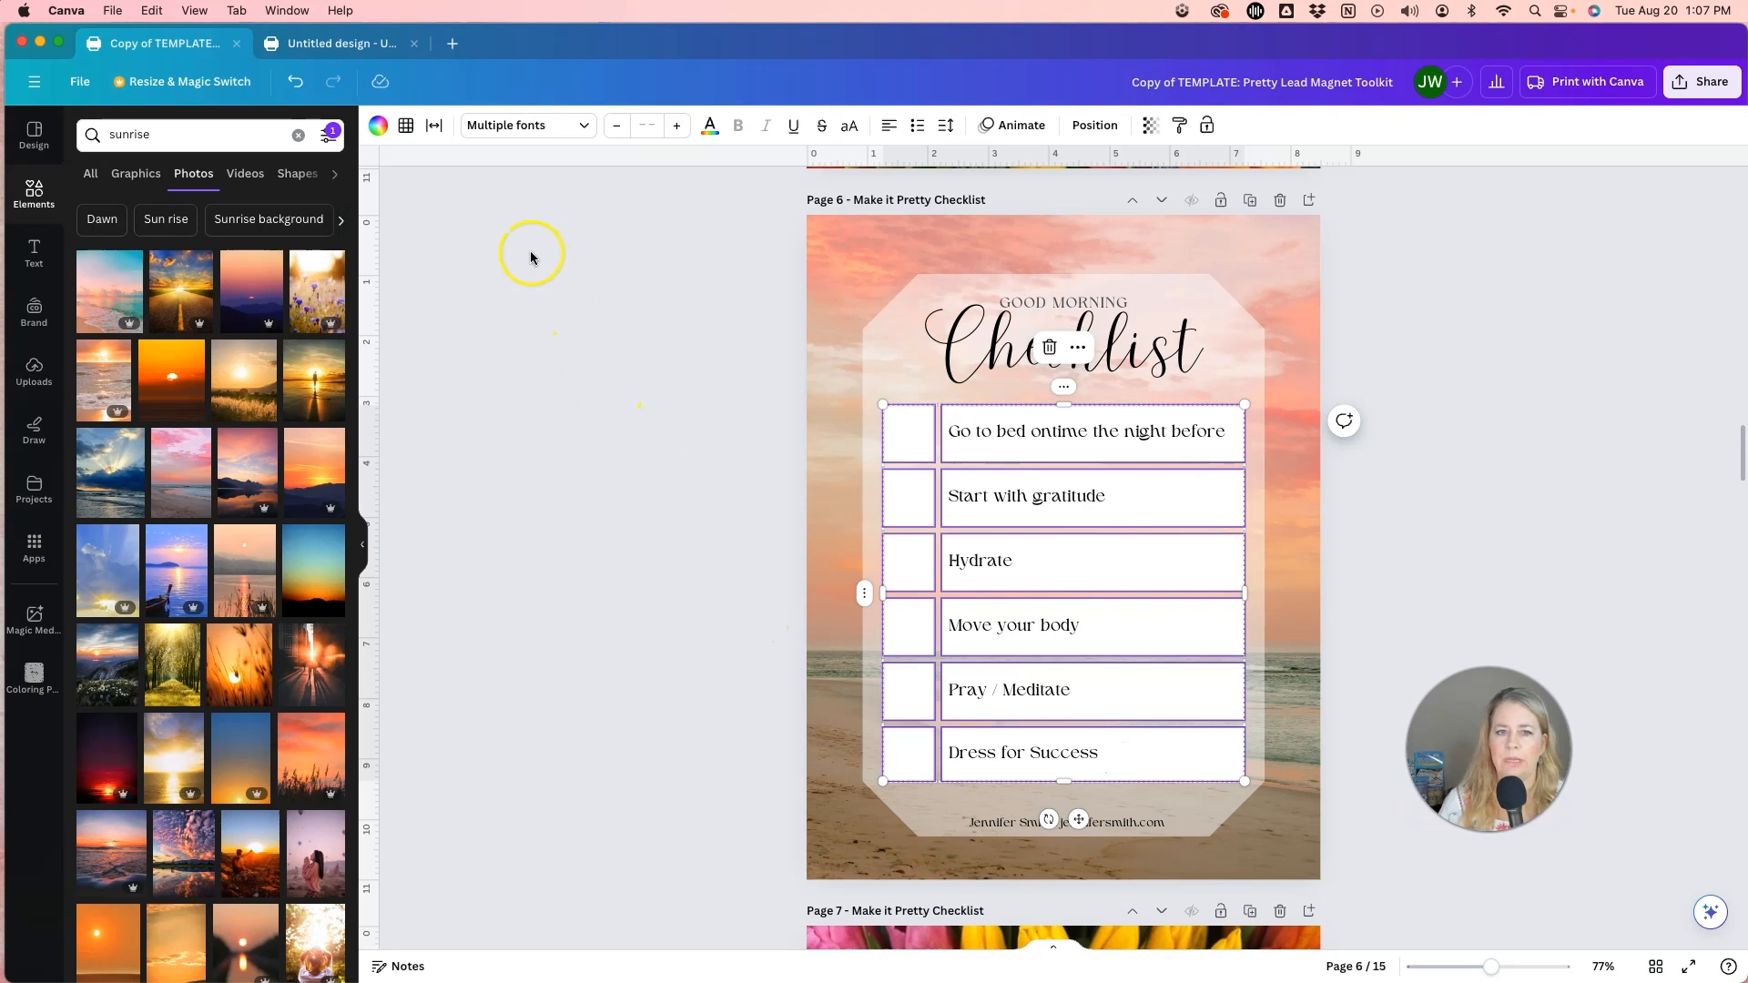
{"action": "left_click", "coordinate": [379, 128]}
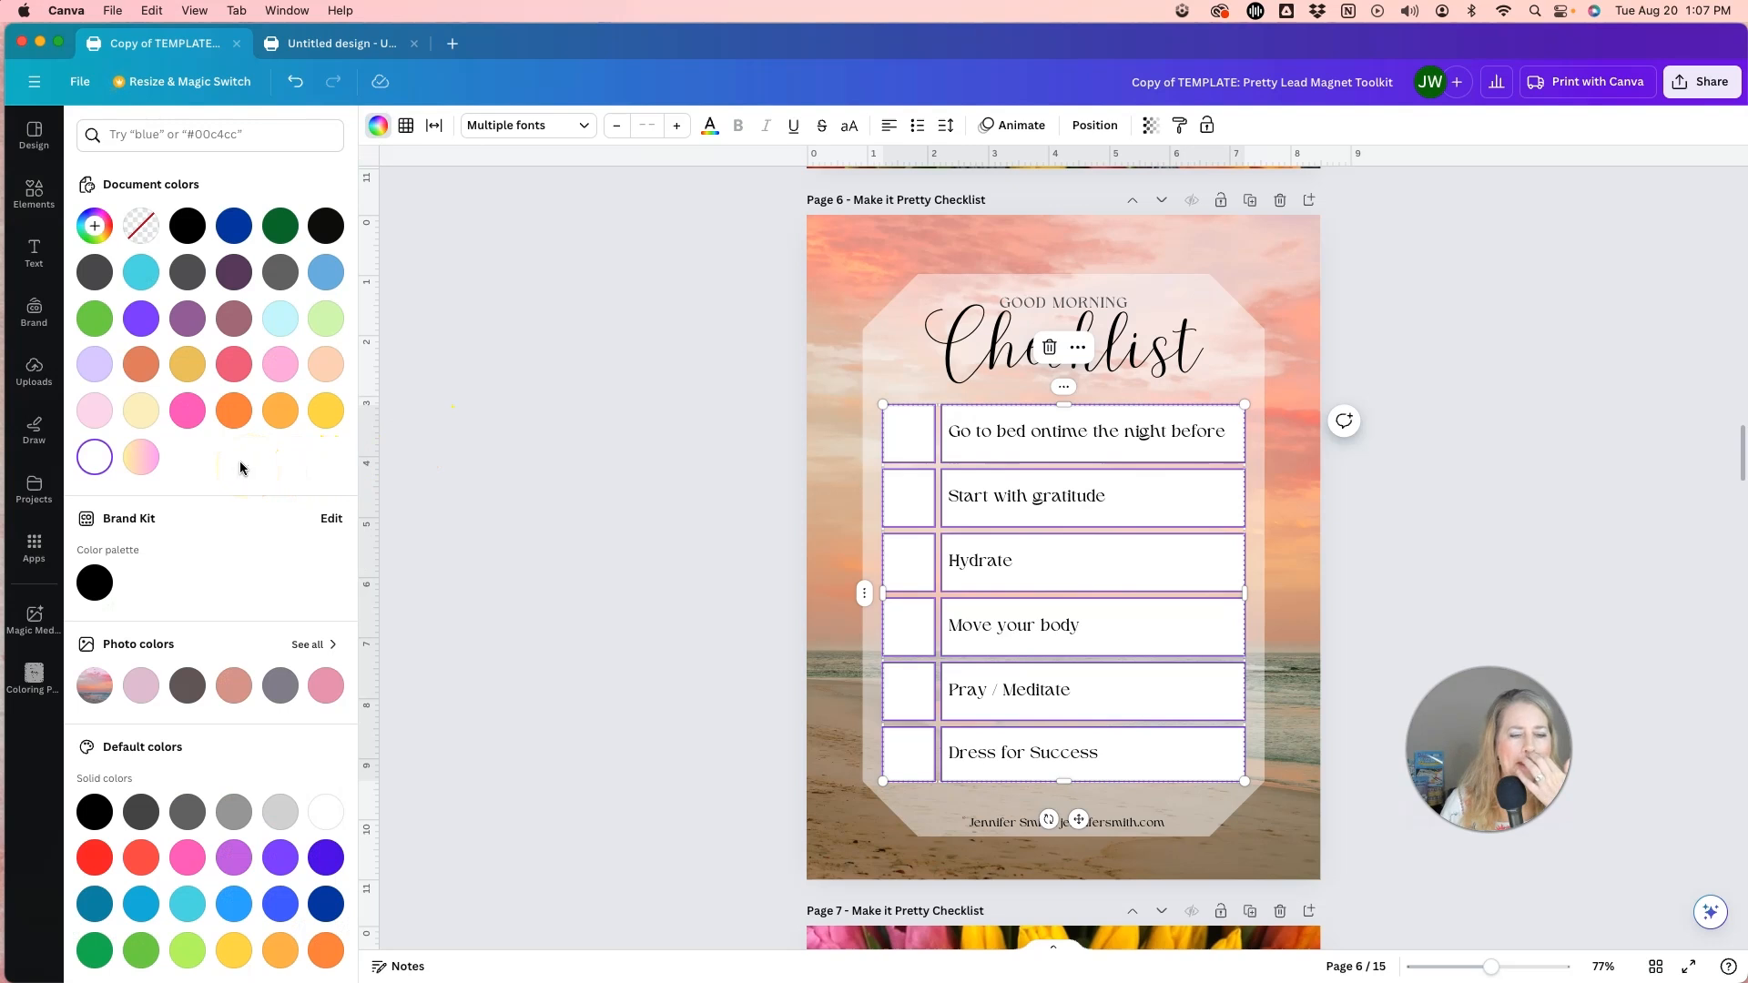
{"action": "left_click", "coordinate": [94, 411]}
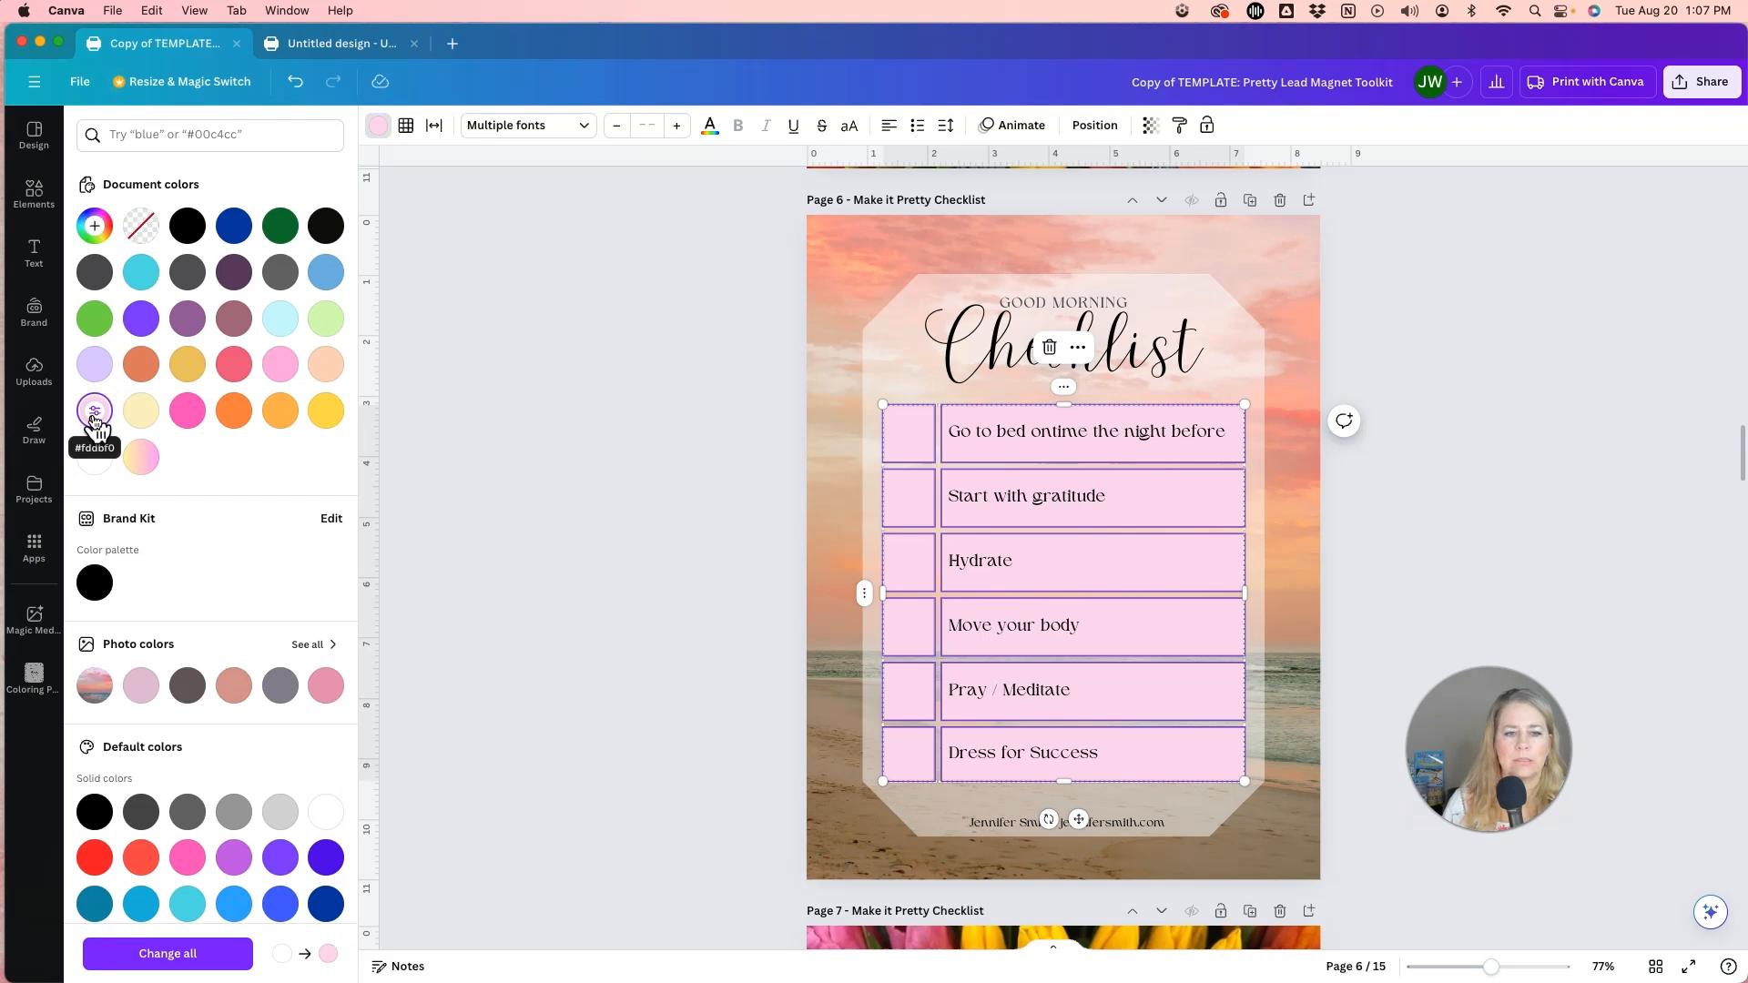
Recolour the selected table cells with a beige sampled from the background photo and lightened to #F4EDE4.
{"action": "left_click", "coordinate": [95, 226]}
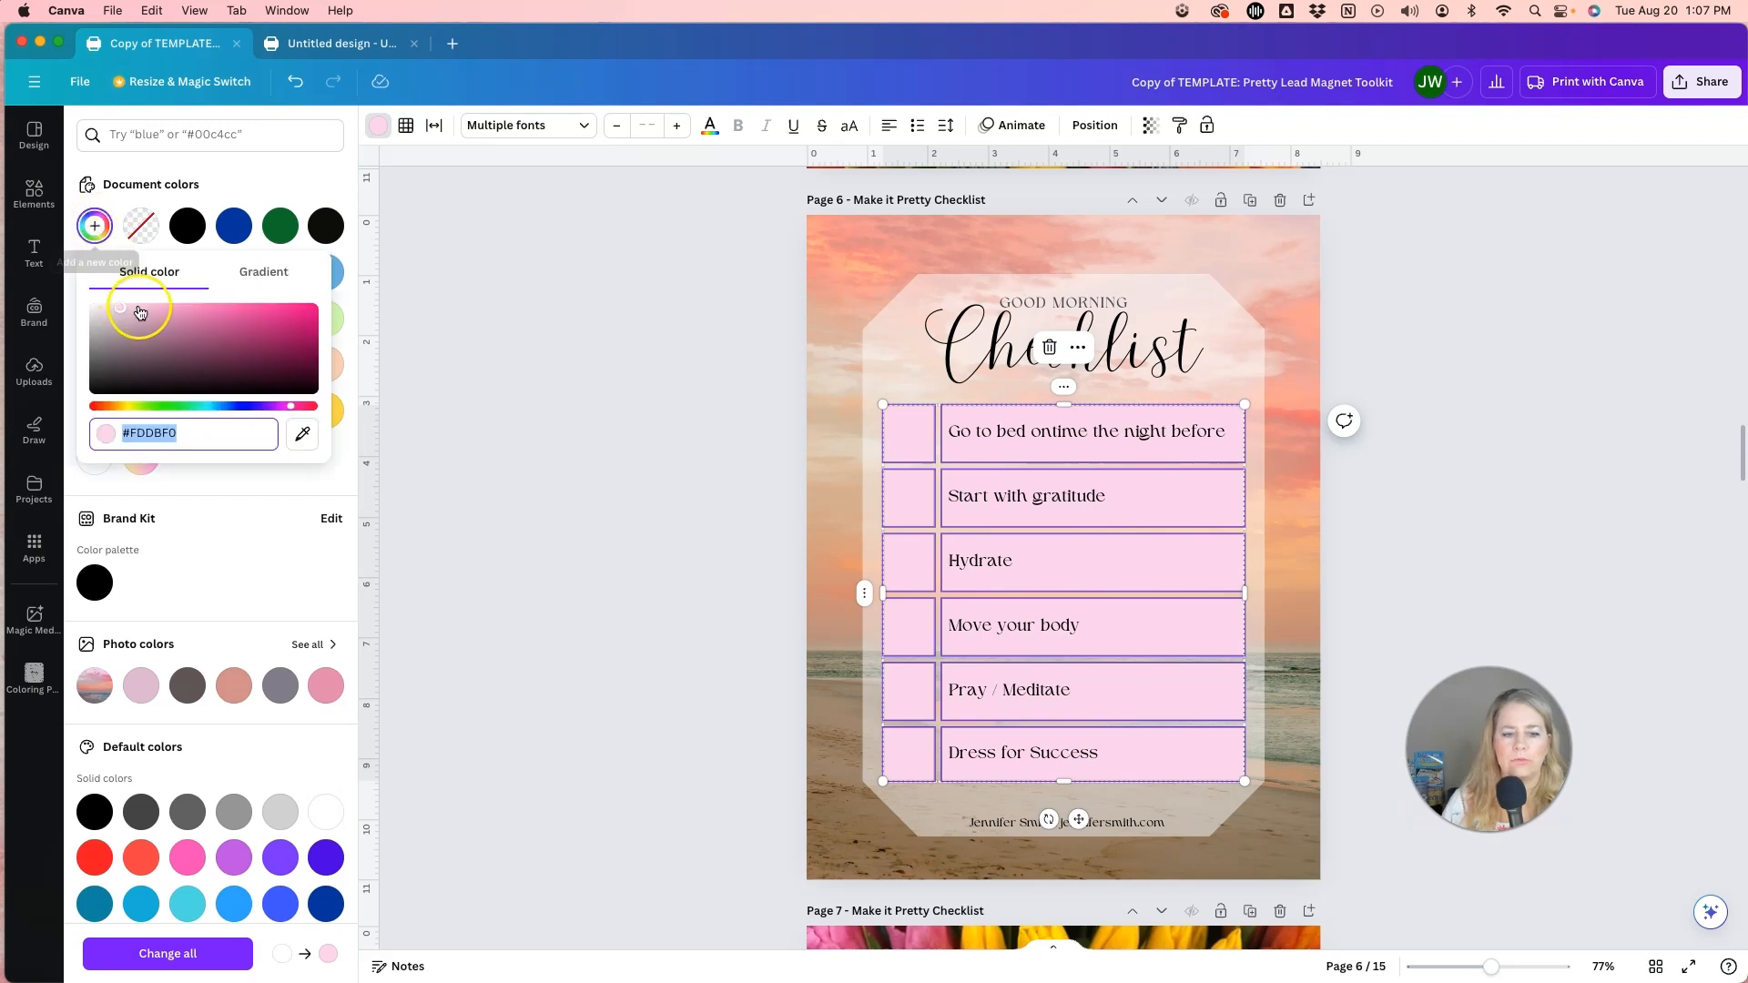
{"action": "left_click", "coordinate": [302, 434]}
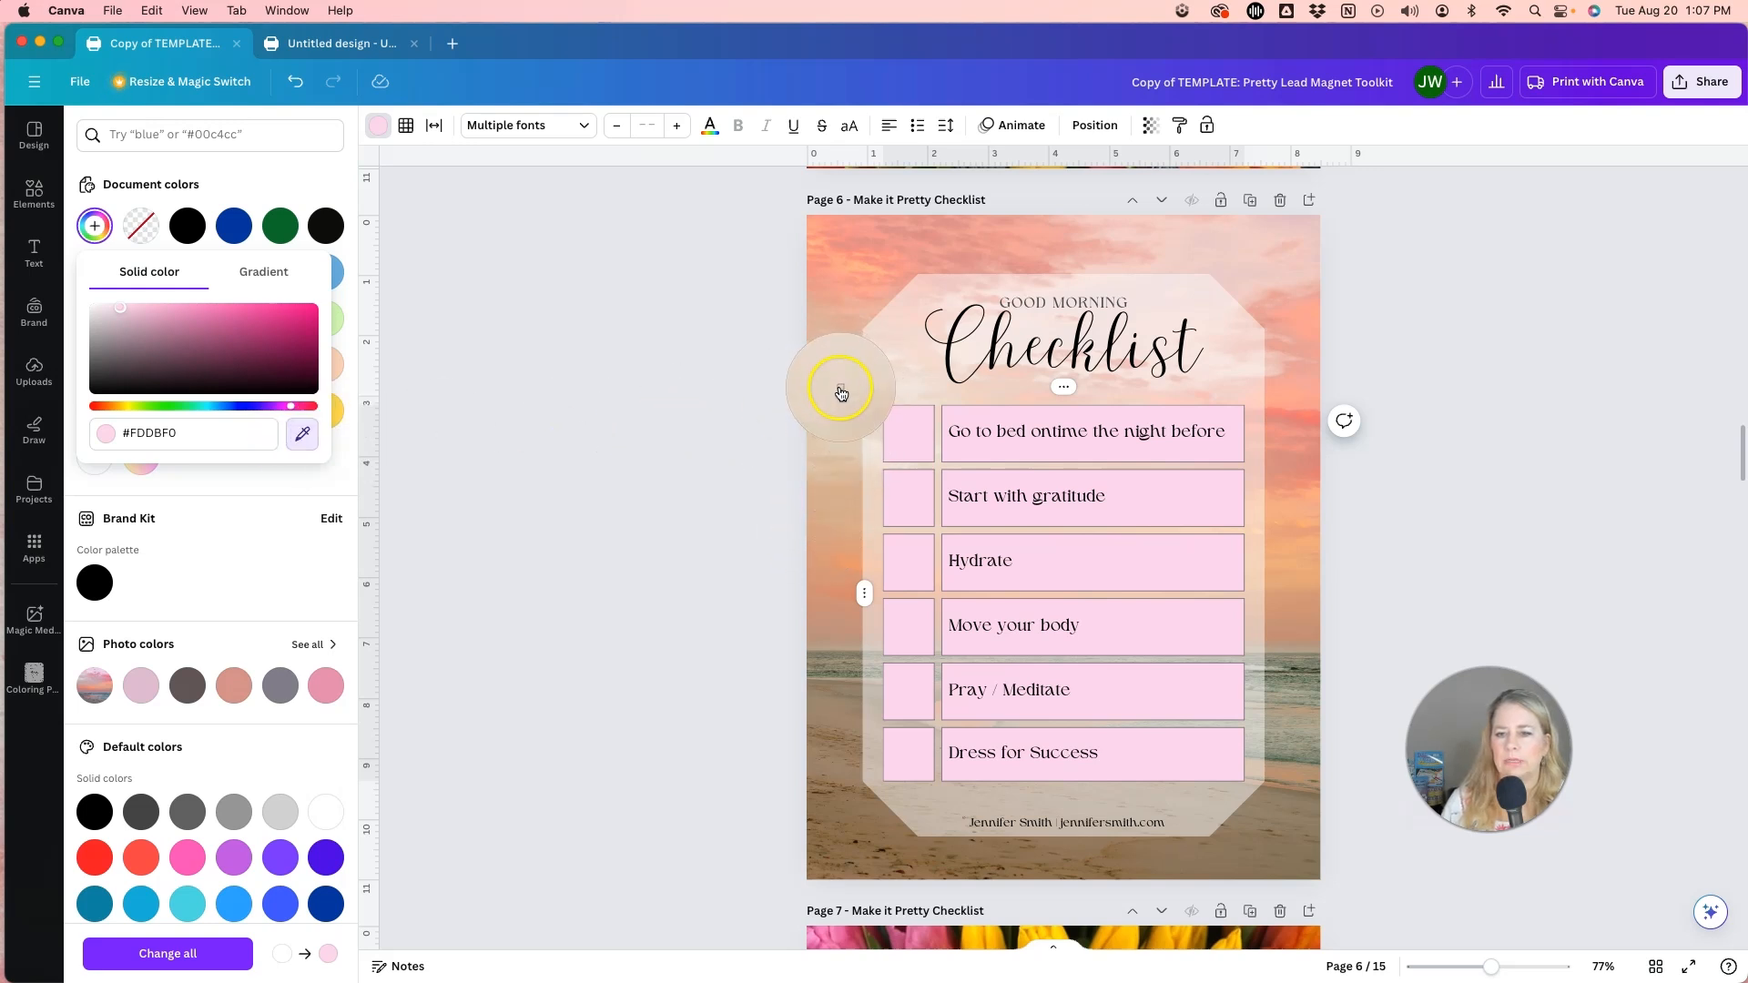
{"action": "left_click", "coordinate": [841, 392]}
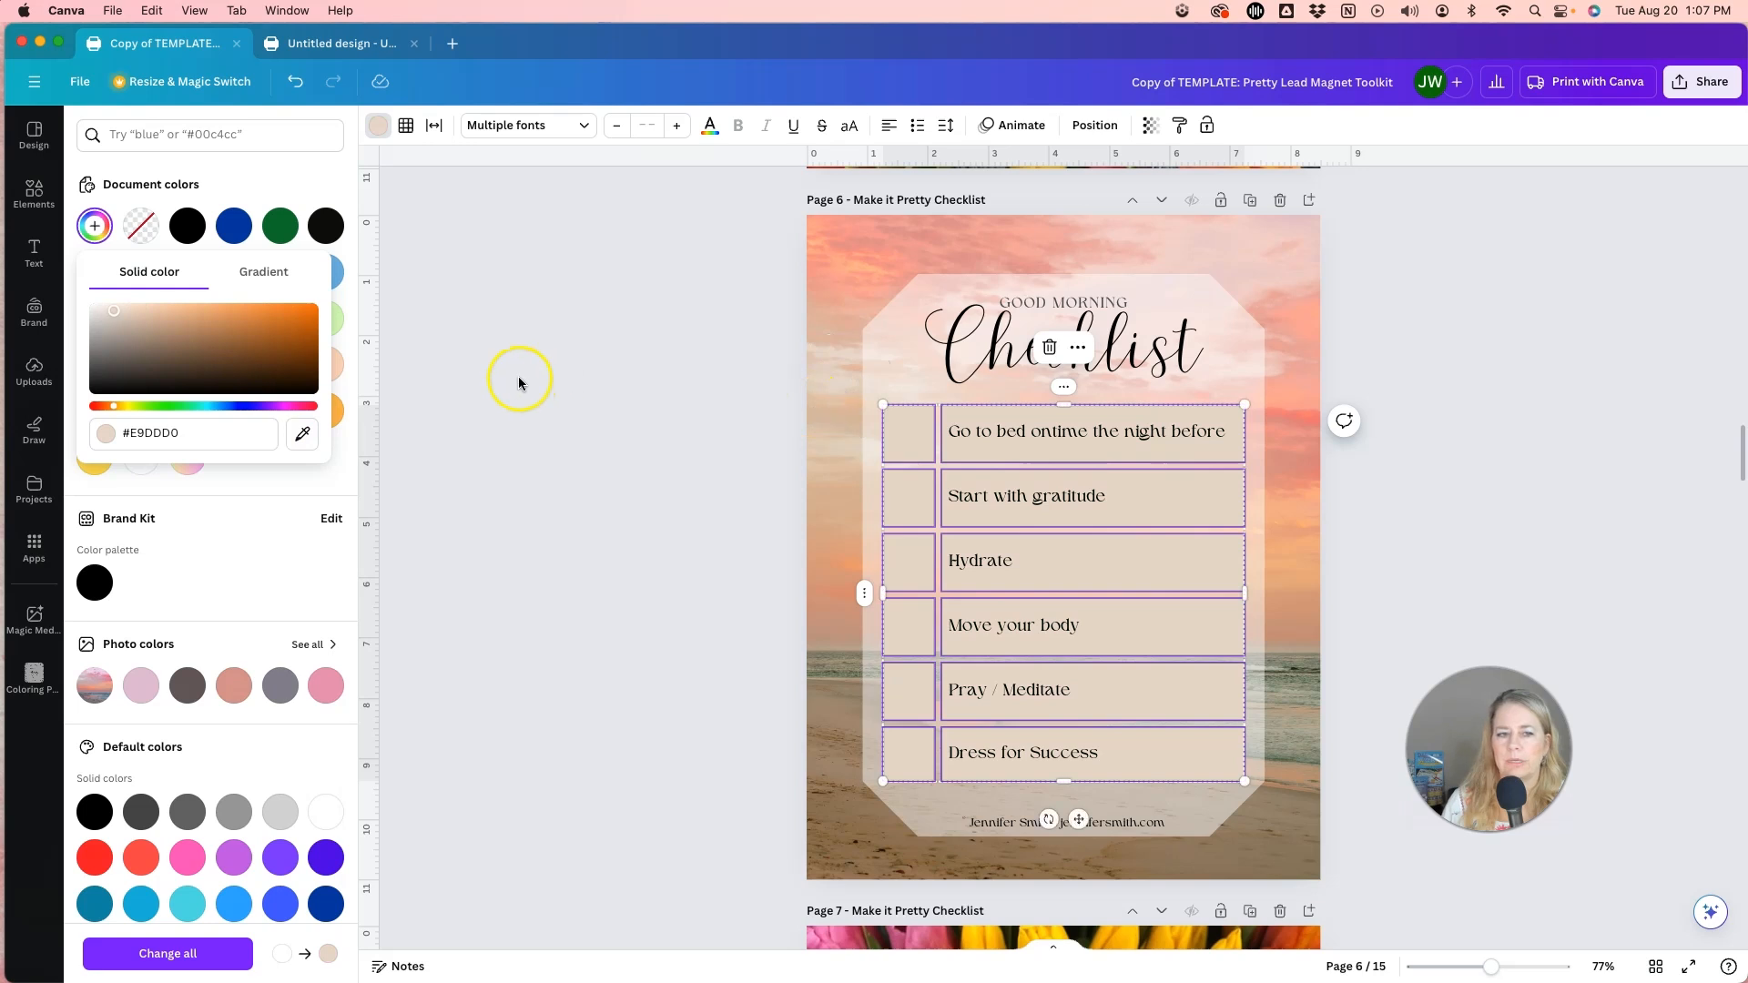
{"action": "left_click", "coordinate": [112, 308]}
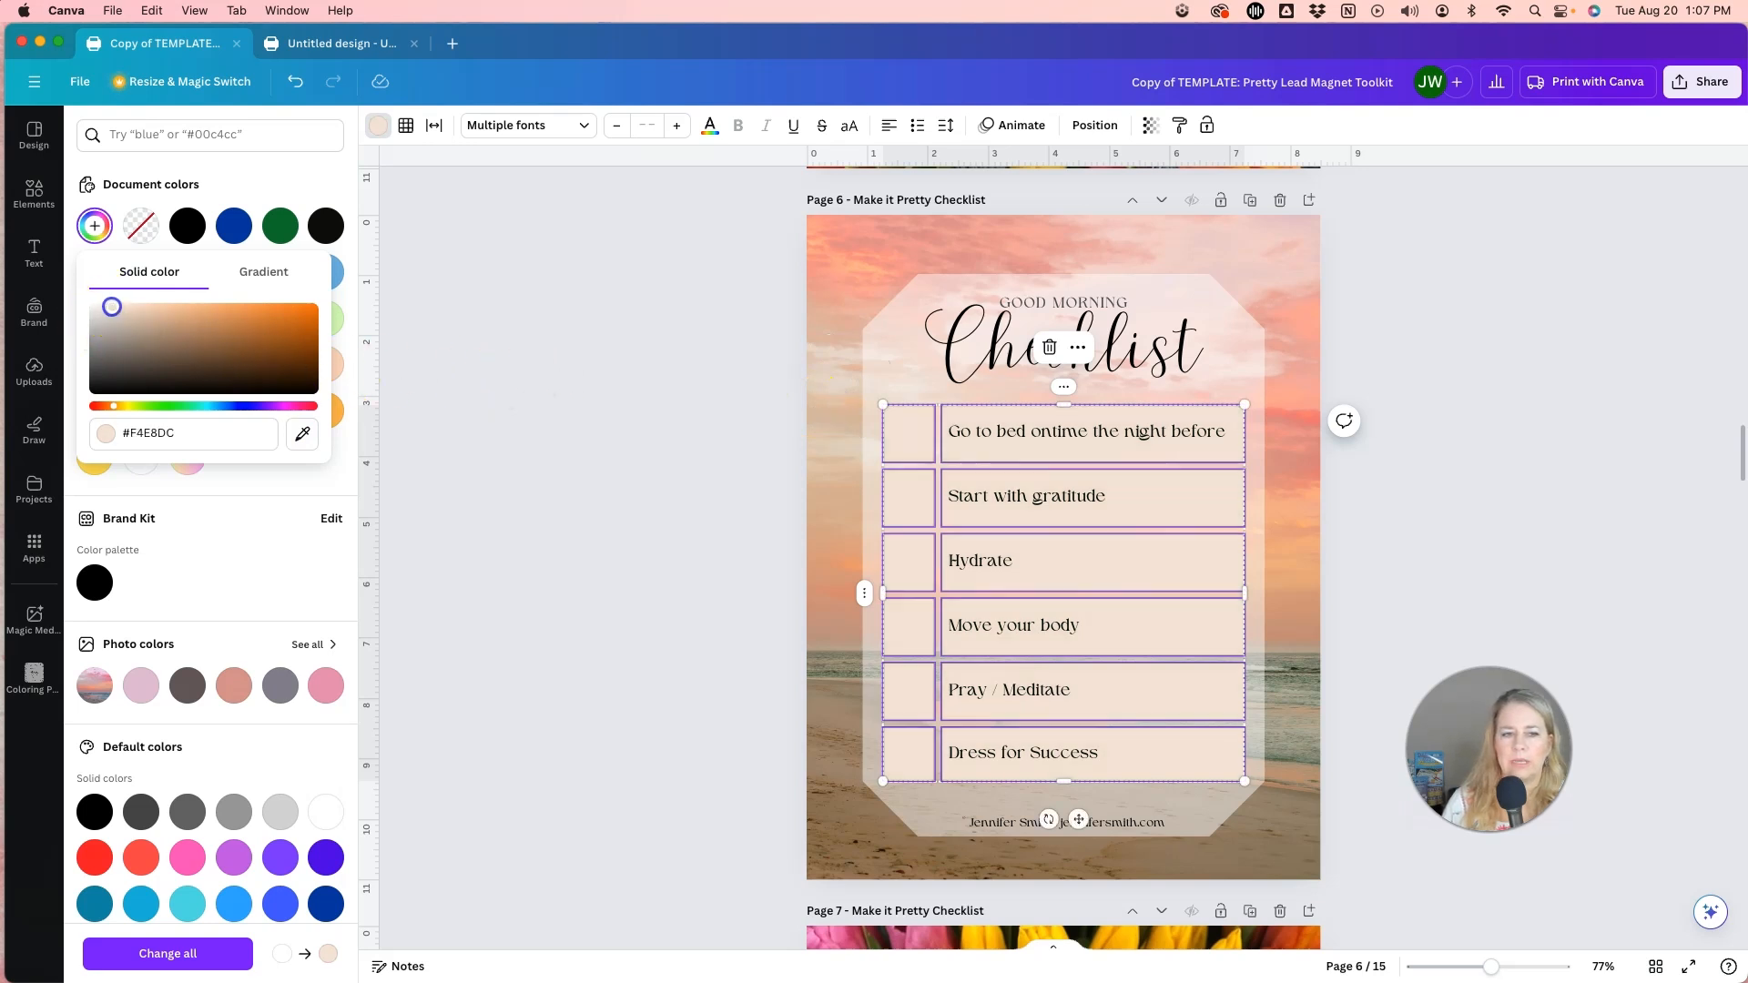
{"action": "left_click_drag", "start_coordinate": [109, 308], "coordinate": [106, 308]}
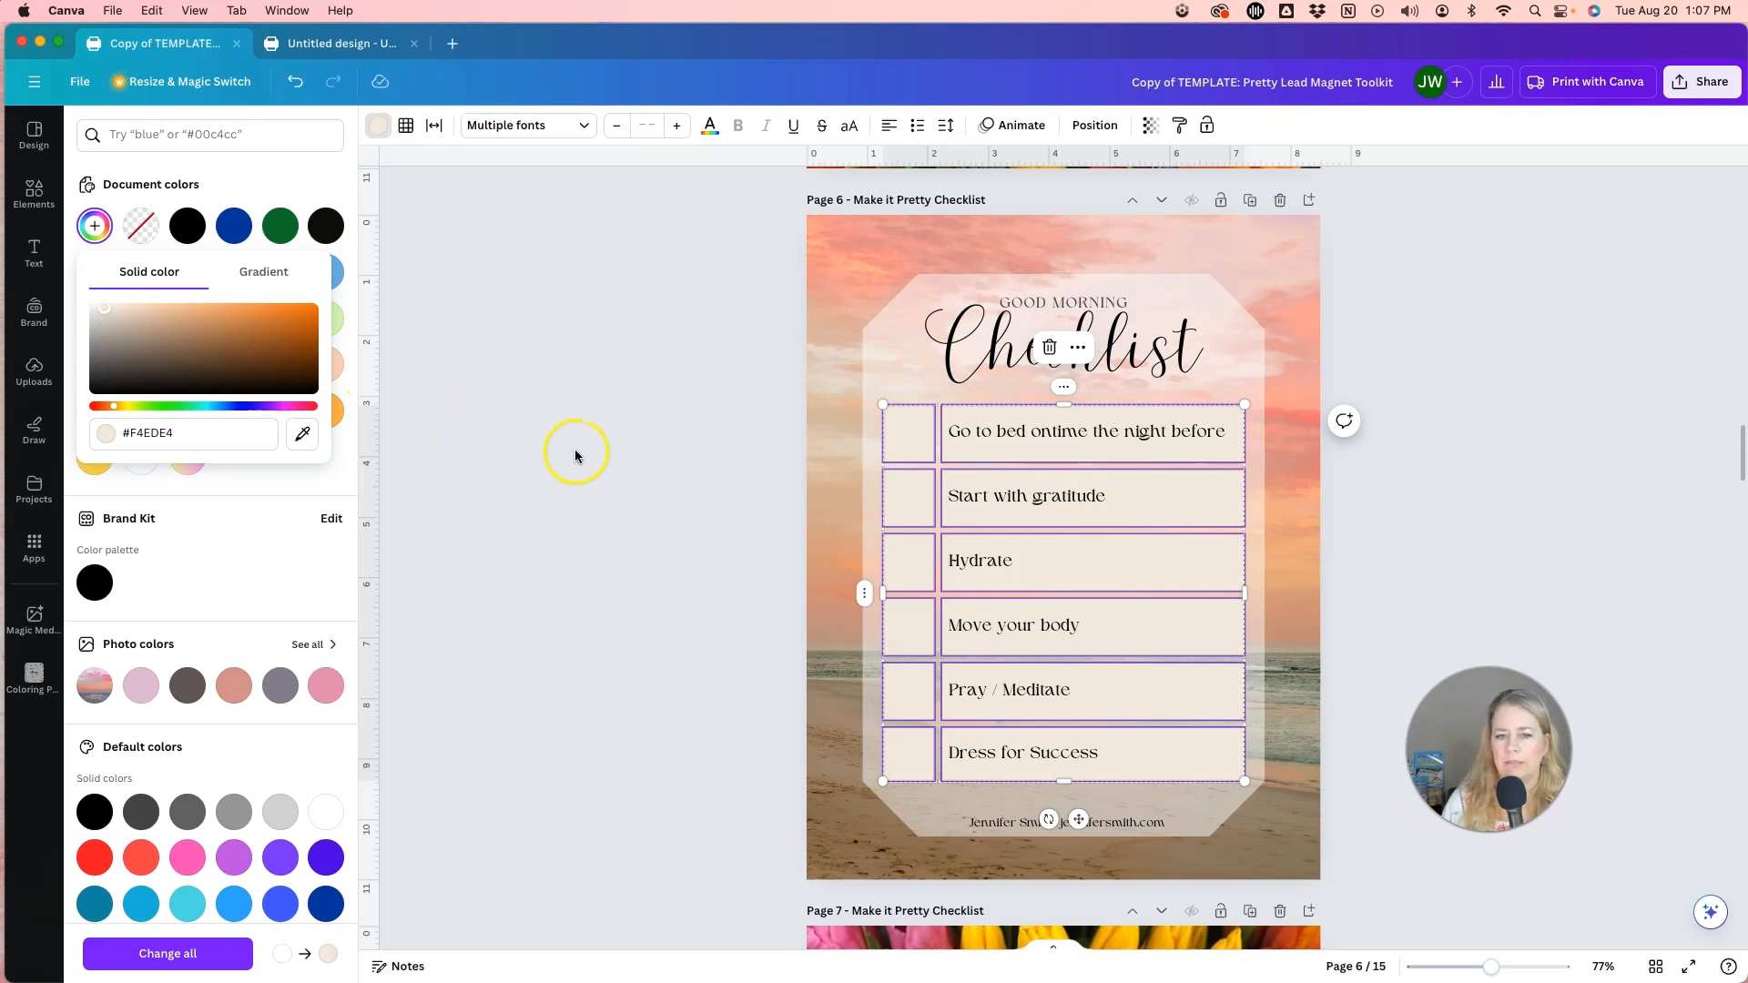
{"action": "left_click", "coordinate": [706, 466]}
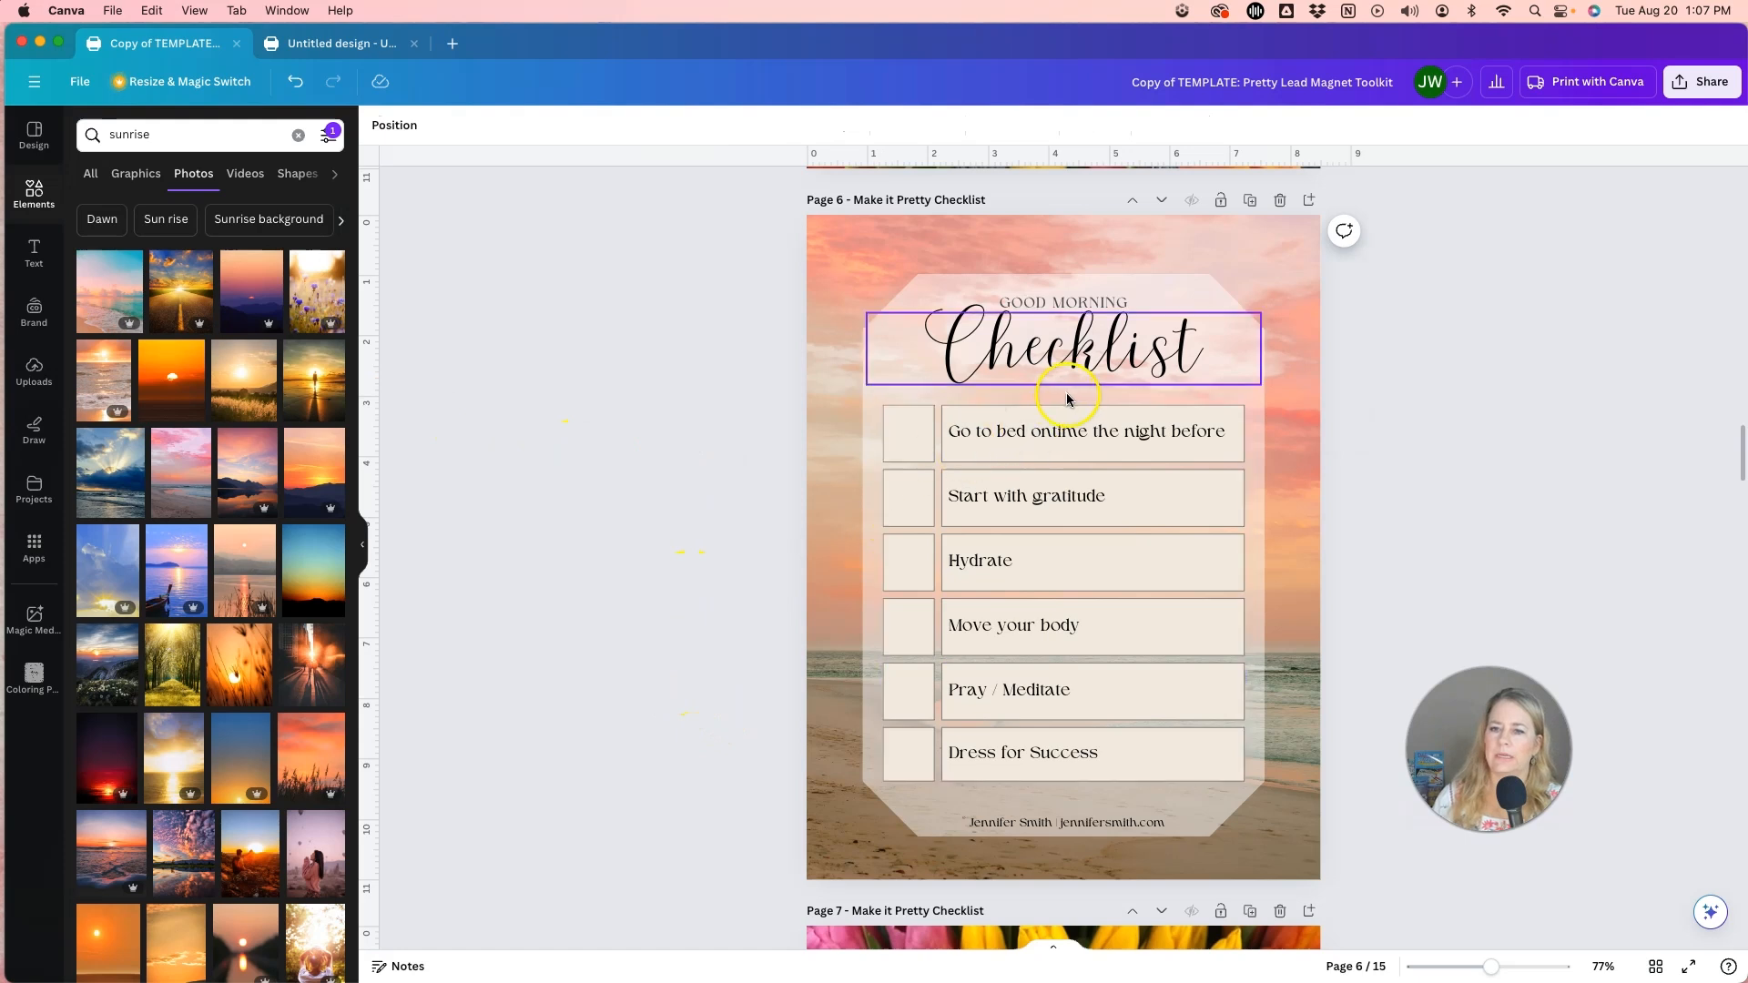
Move the Checklist title slightly down, away from the Good Morning line above it.
{"action": "left_click", "coordinate": [1125, 366]}
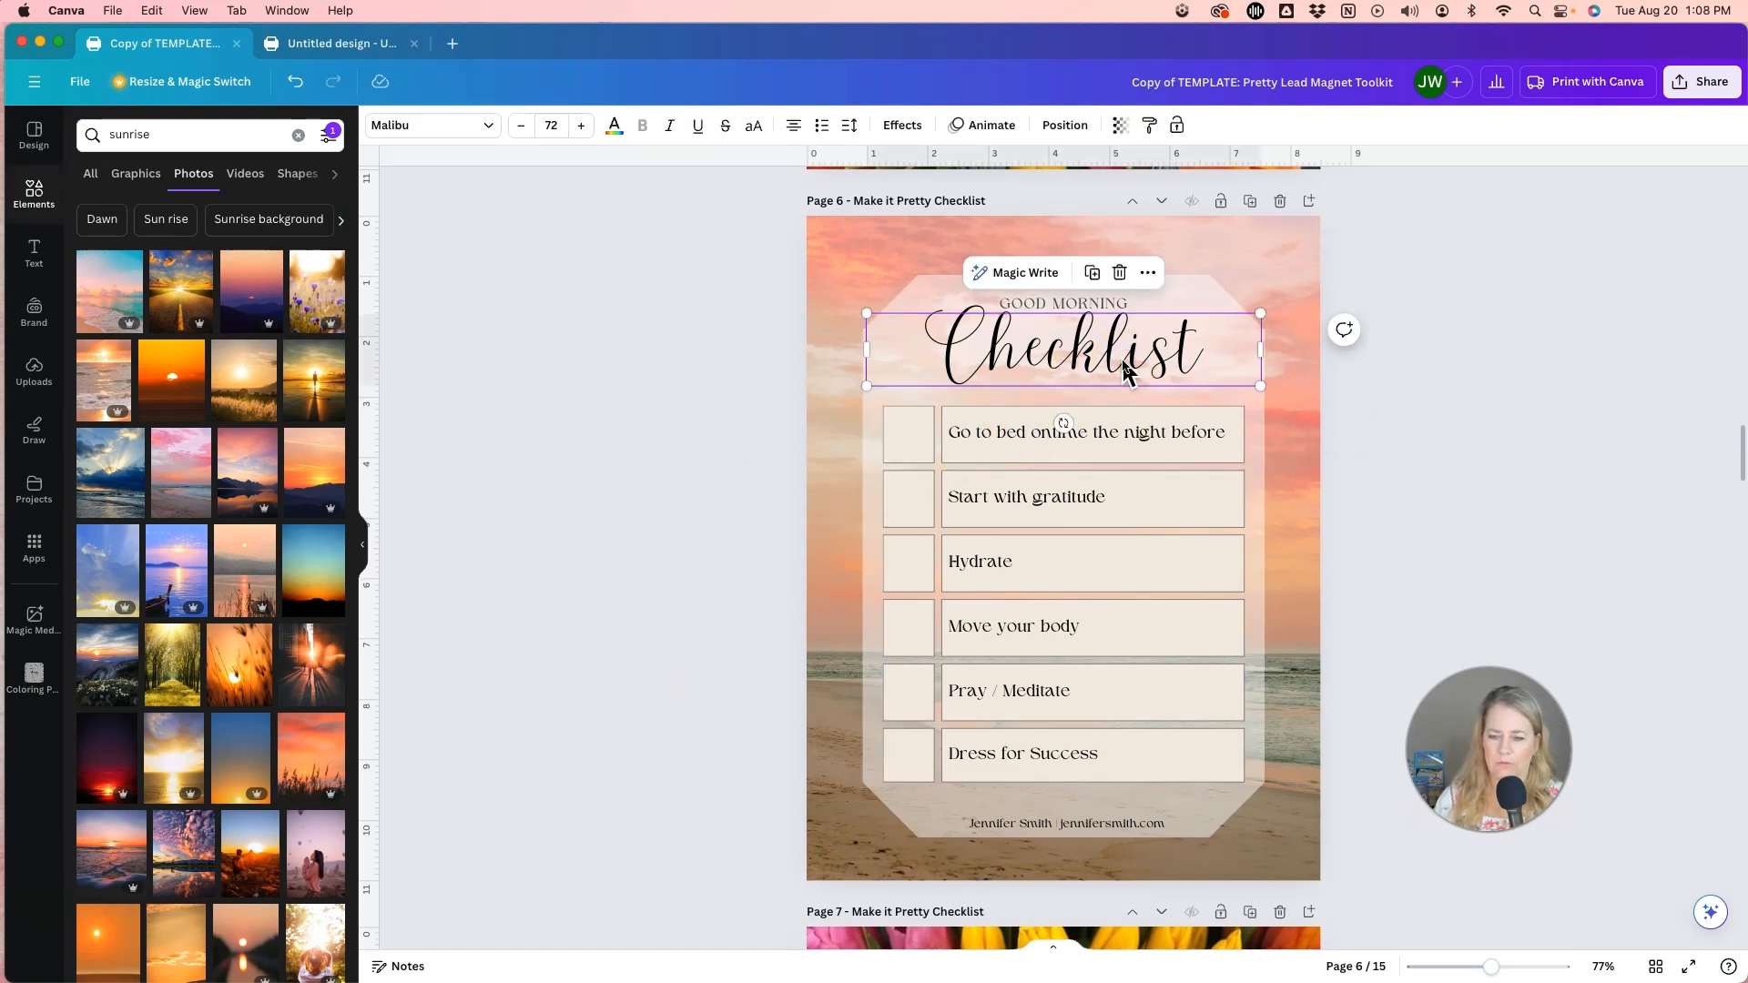
{"action": "left_click", "coordinate": [1125, 366]}
{"action": "key", "text": "Escape"}
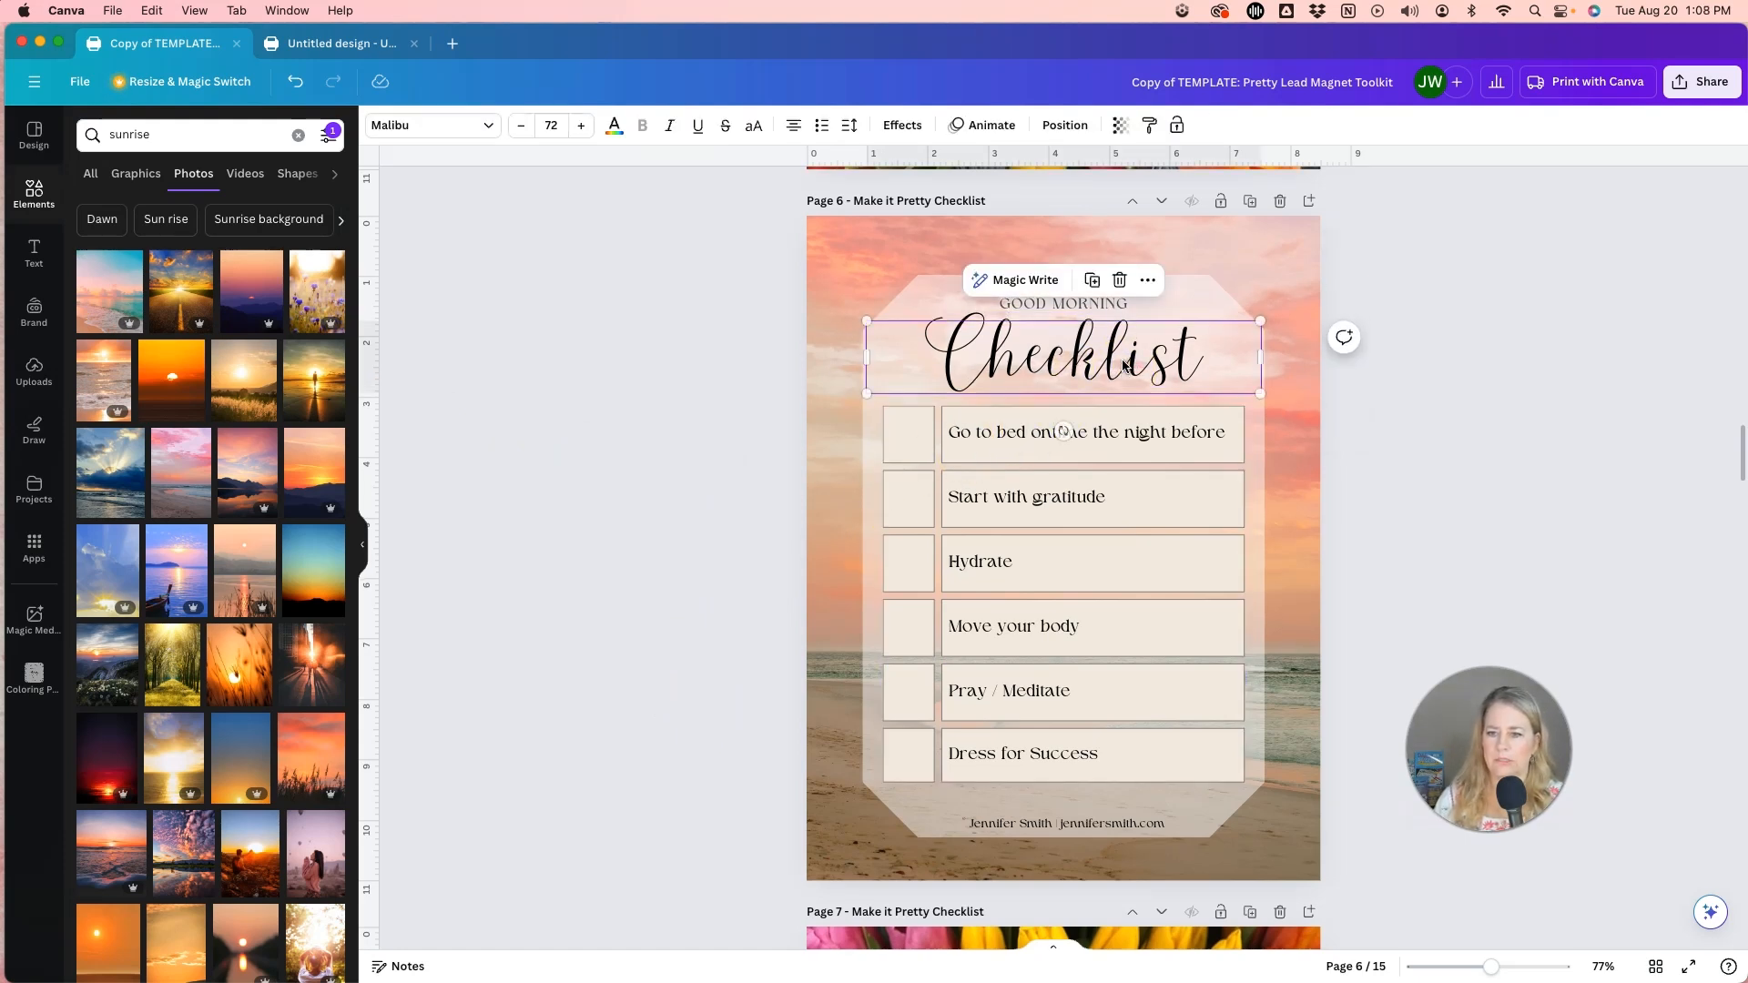
{"action": "left_click", "coordinate": [690, 401]}
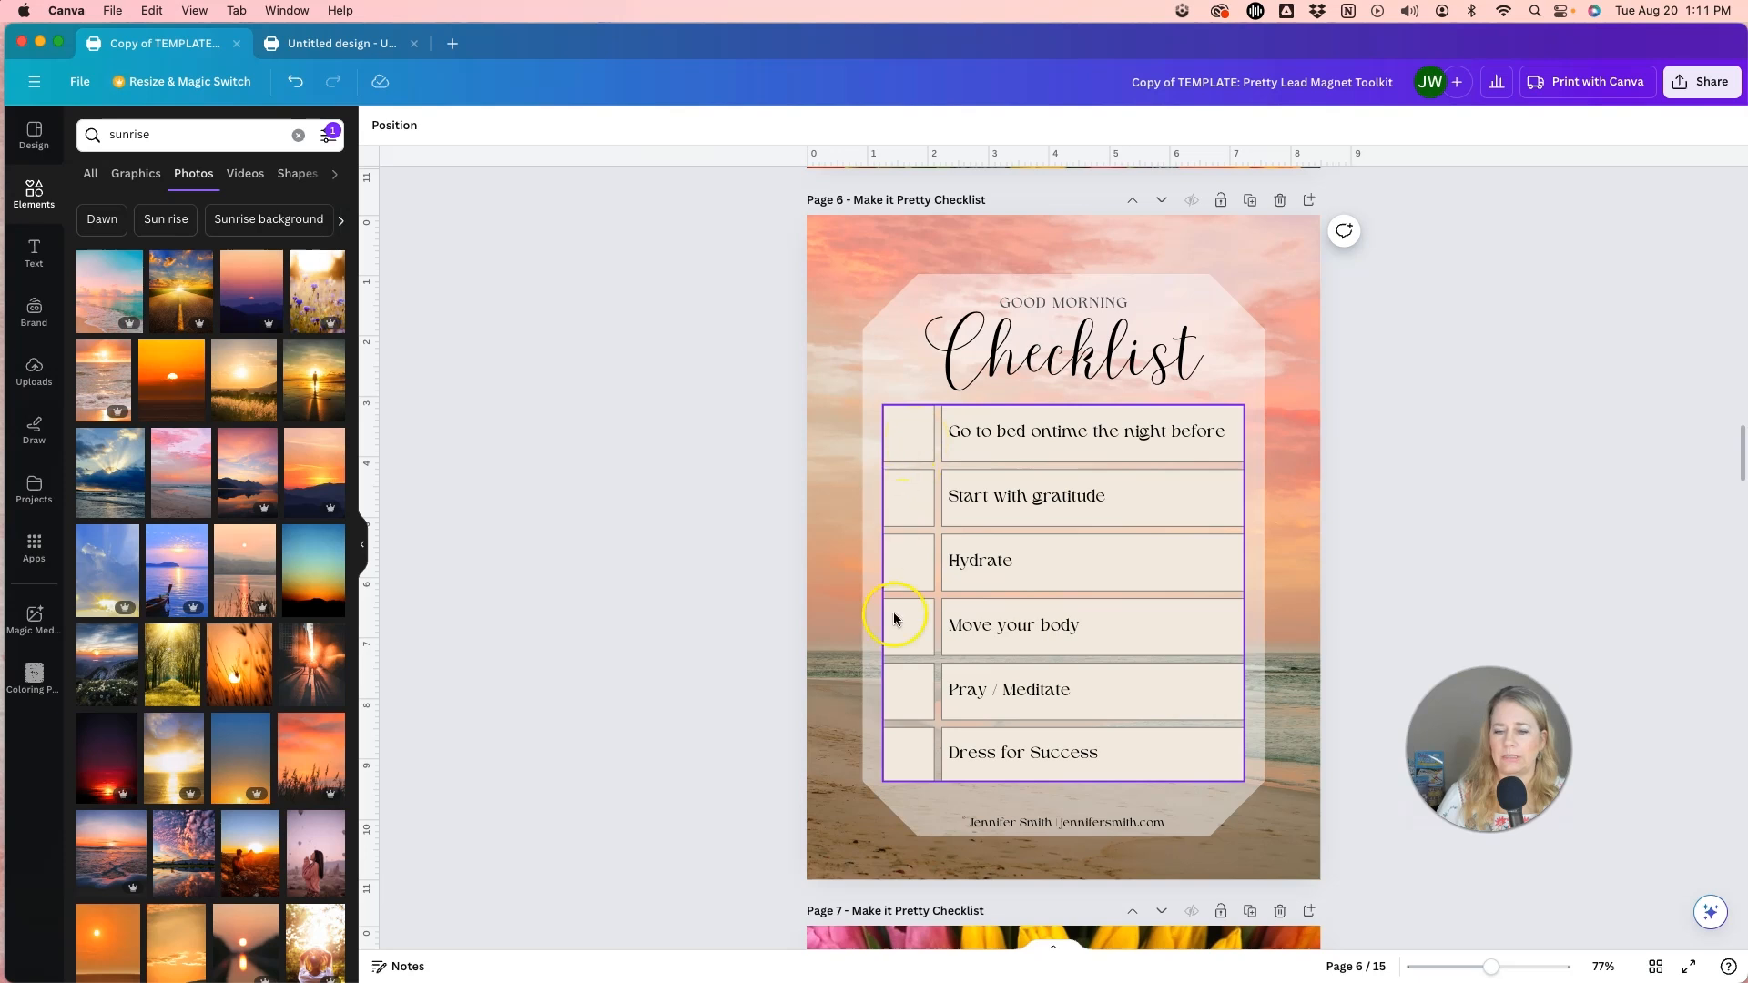
Fill the first three checkbox cells of the page 6 checklist with the existing peach #FDD9C2, light pink and burnt orange document colours, respectively.
{"action": "left_click", "coordinate": [908, 438]}
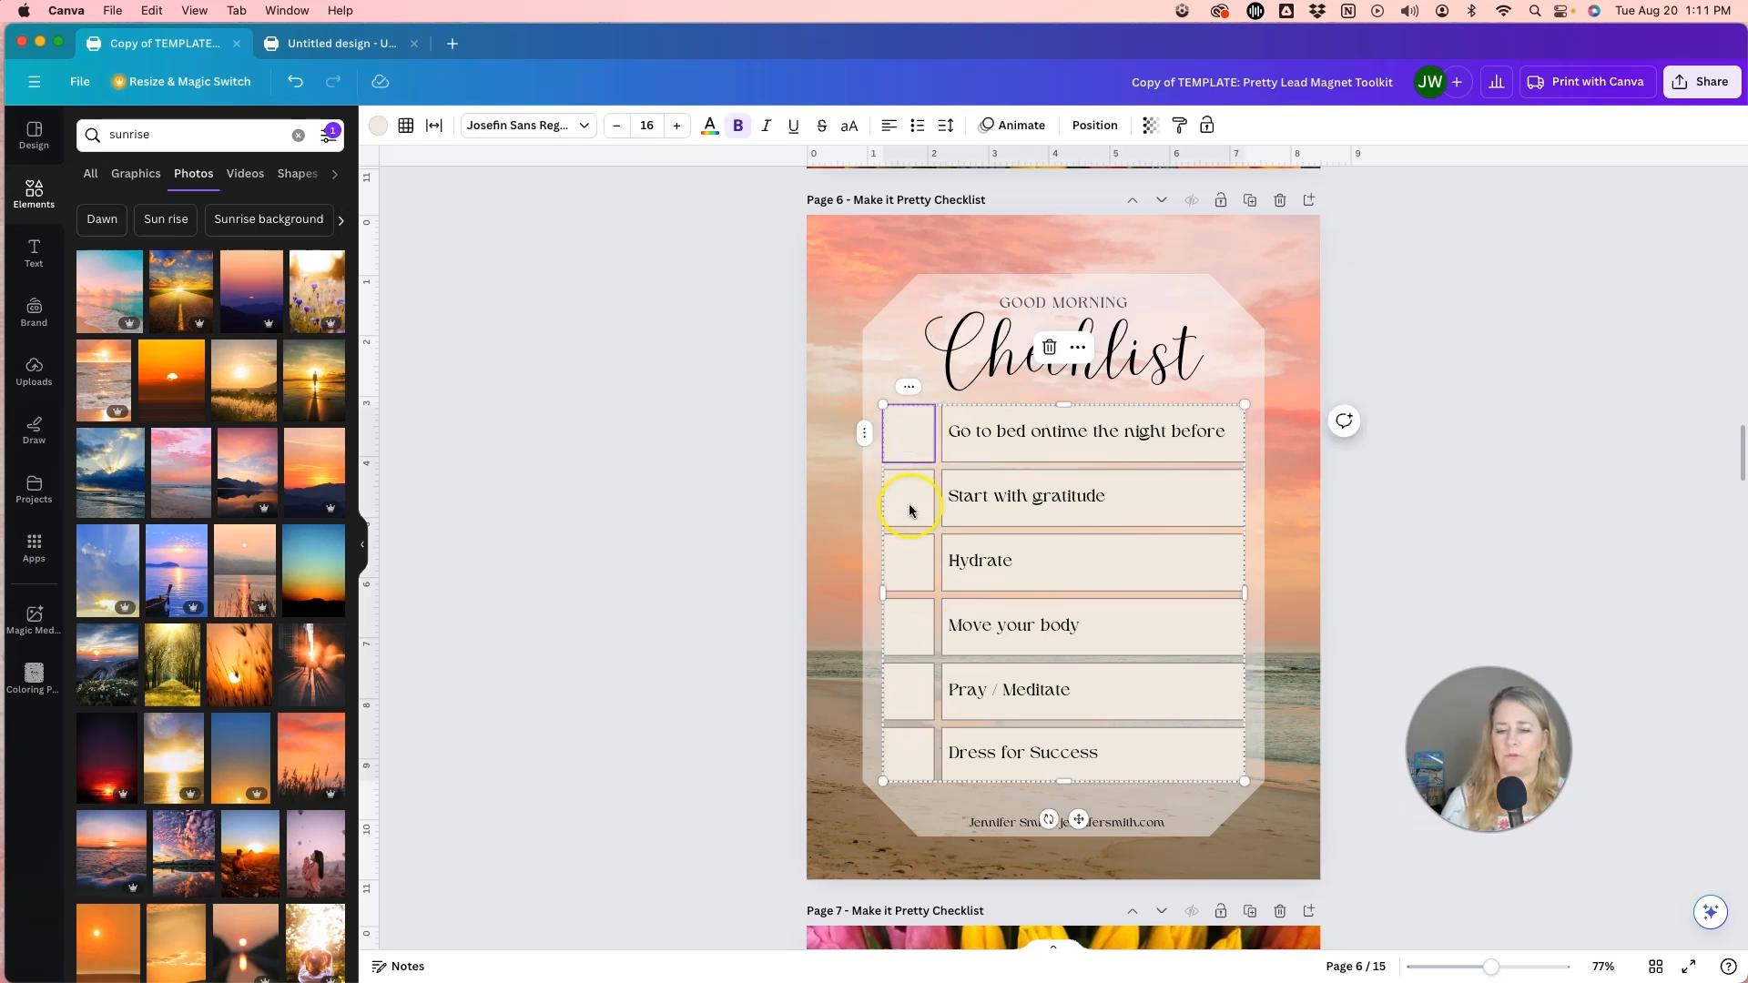
{"action": "left_click", "coordinate": [771, 494]}
{"action": "left_click", "coordinate": [914, 440]}
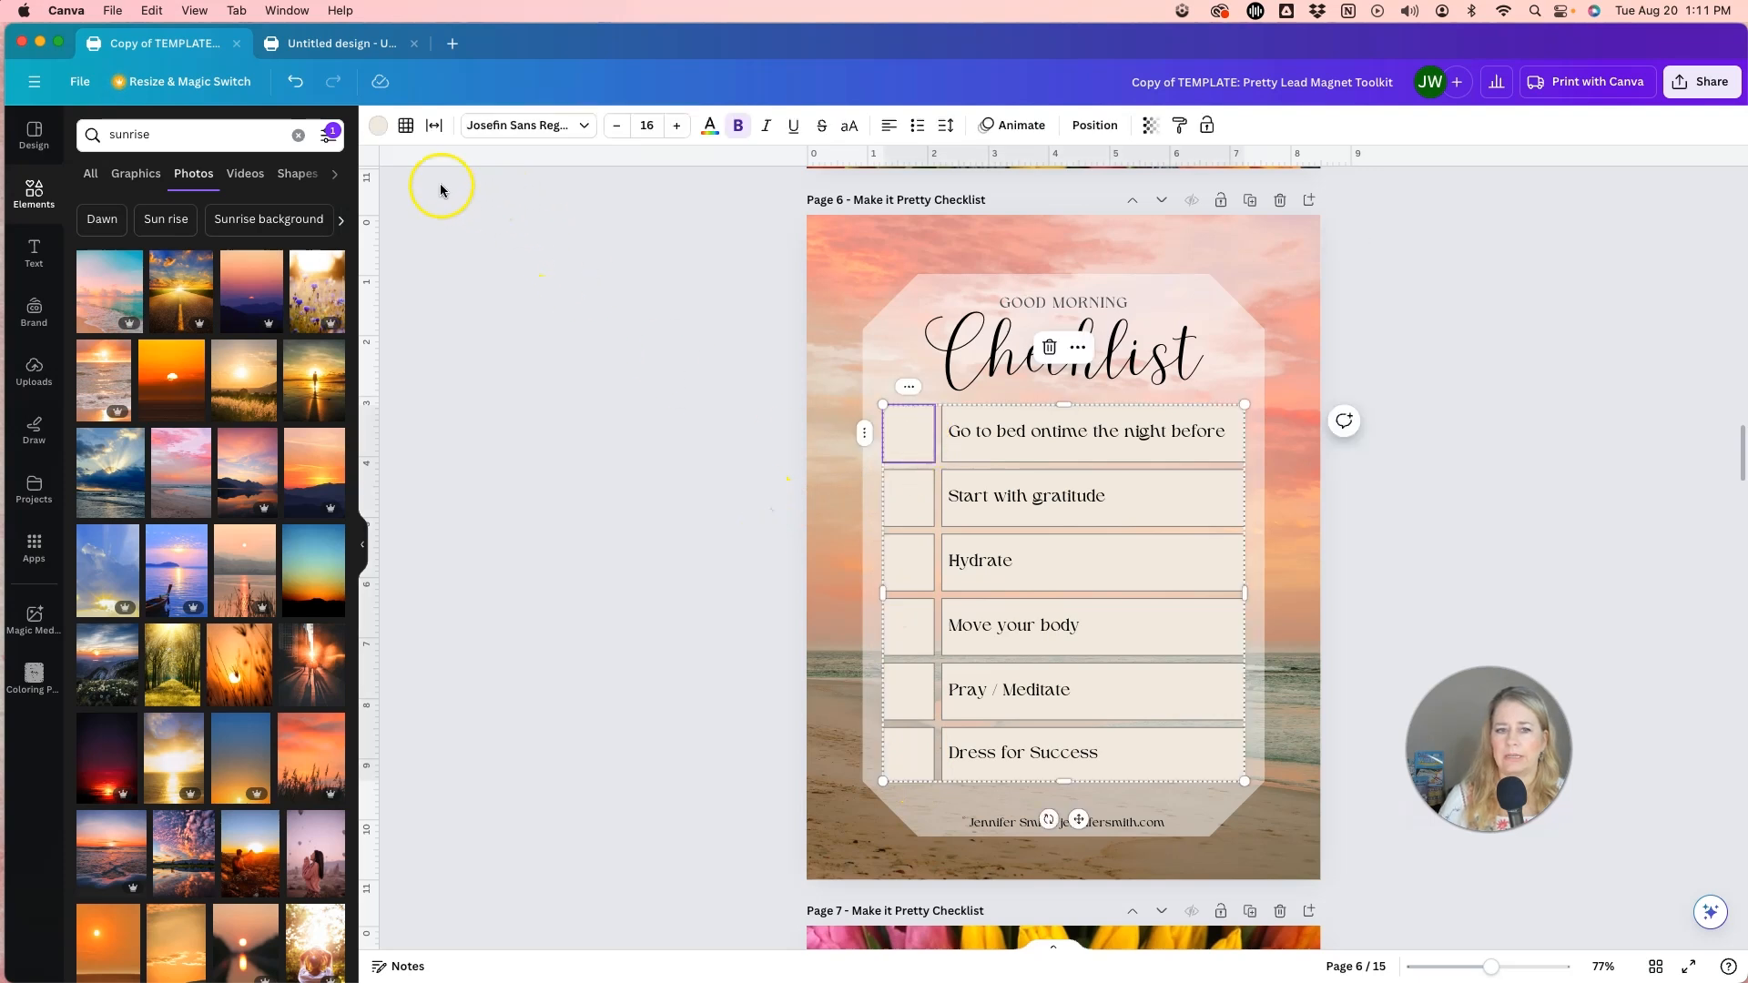
{"action": "left_click", "coordinate": [378, 125]}
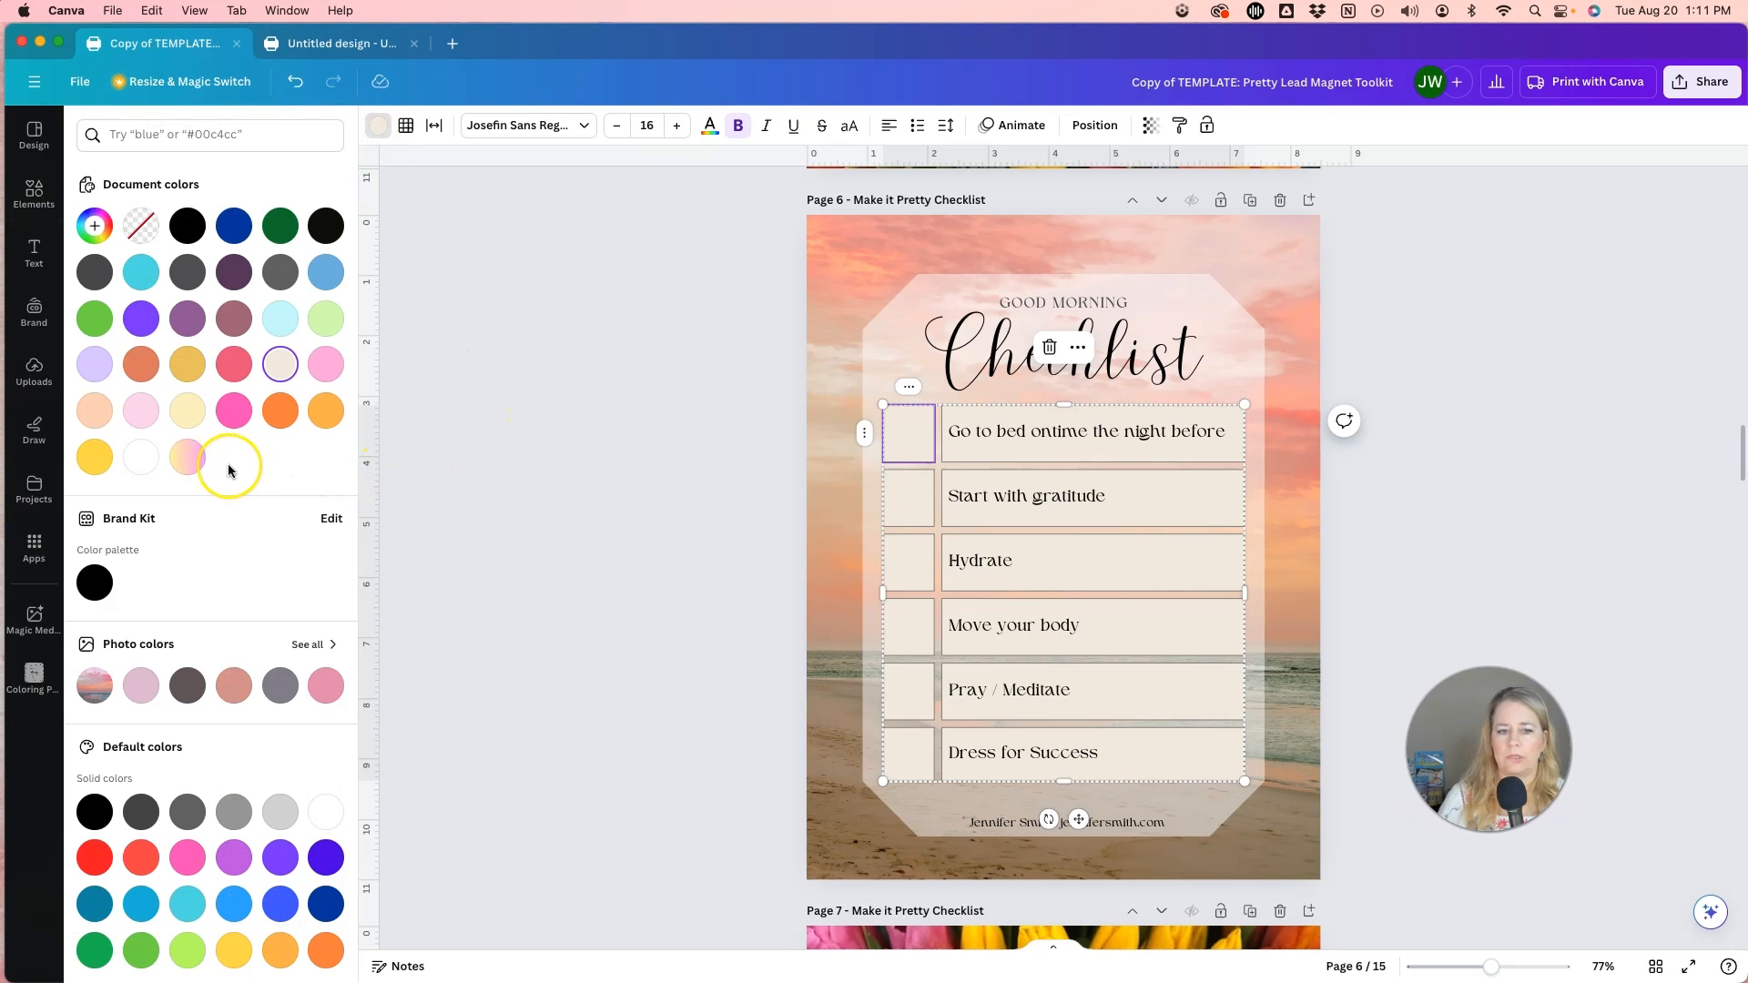
{"action": "left_click", "coordinate": [100, 421]}
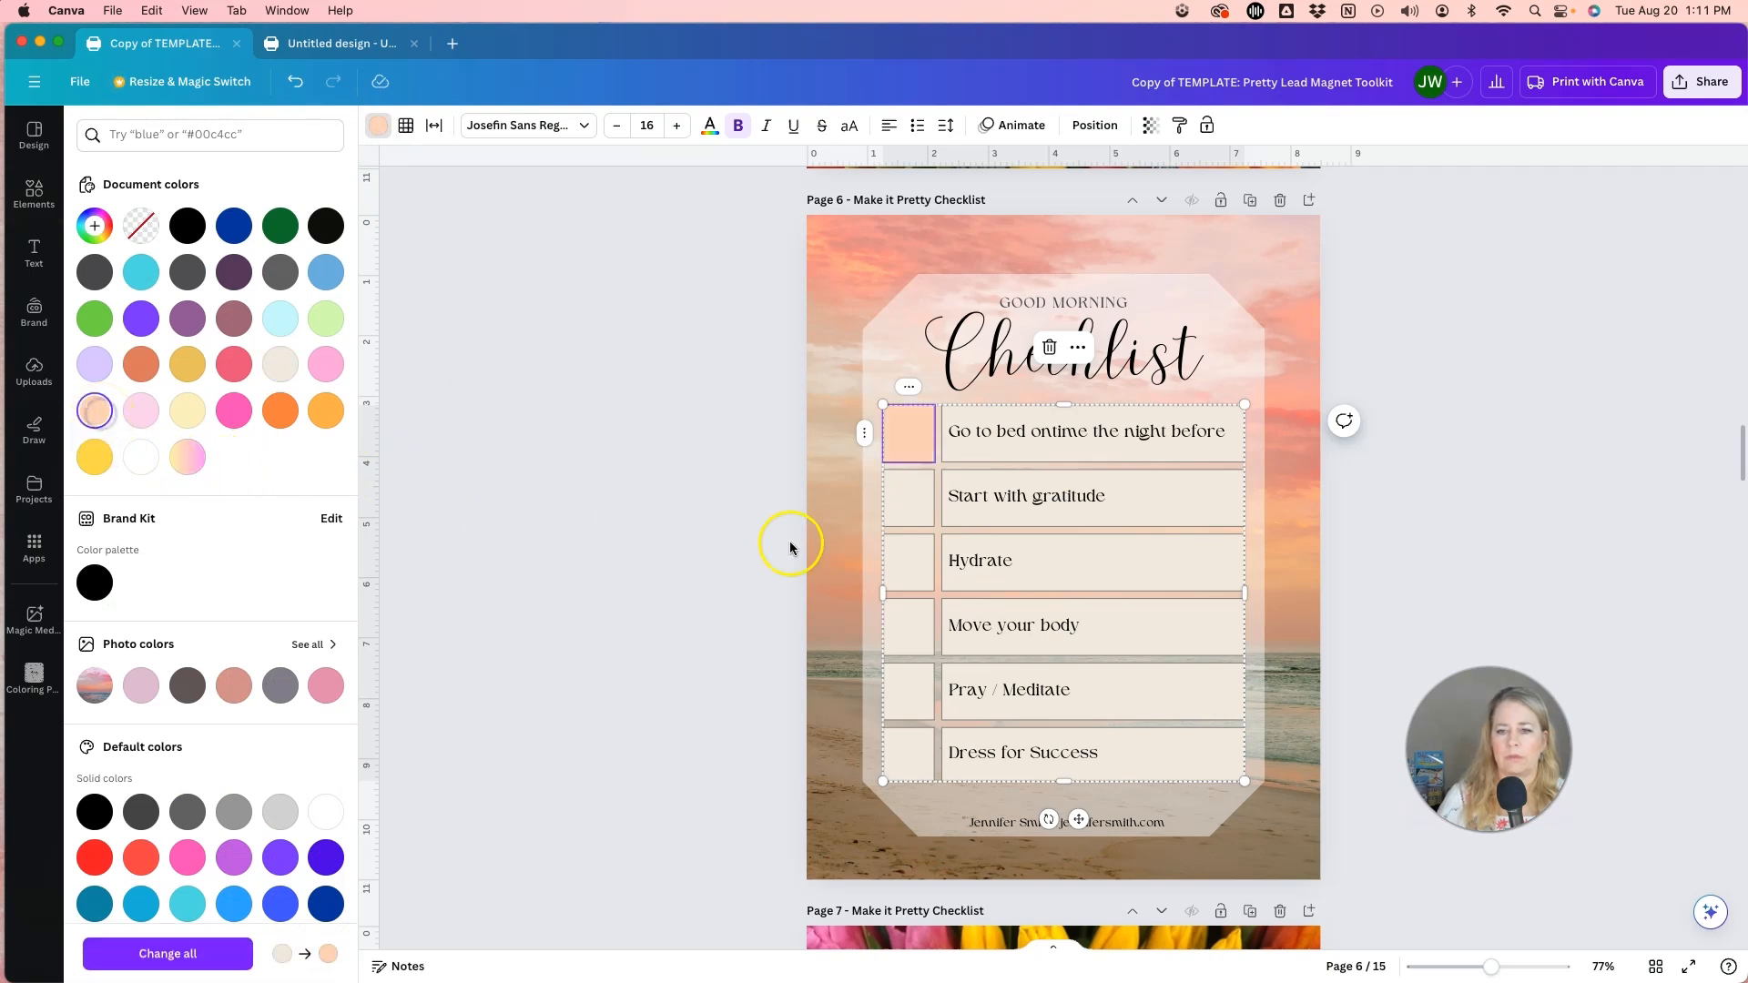
{"action": "left_click", "coordinate": [911, 499]}
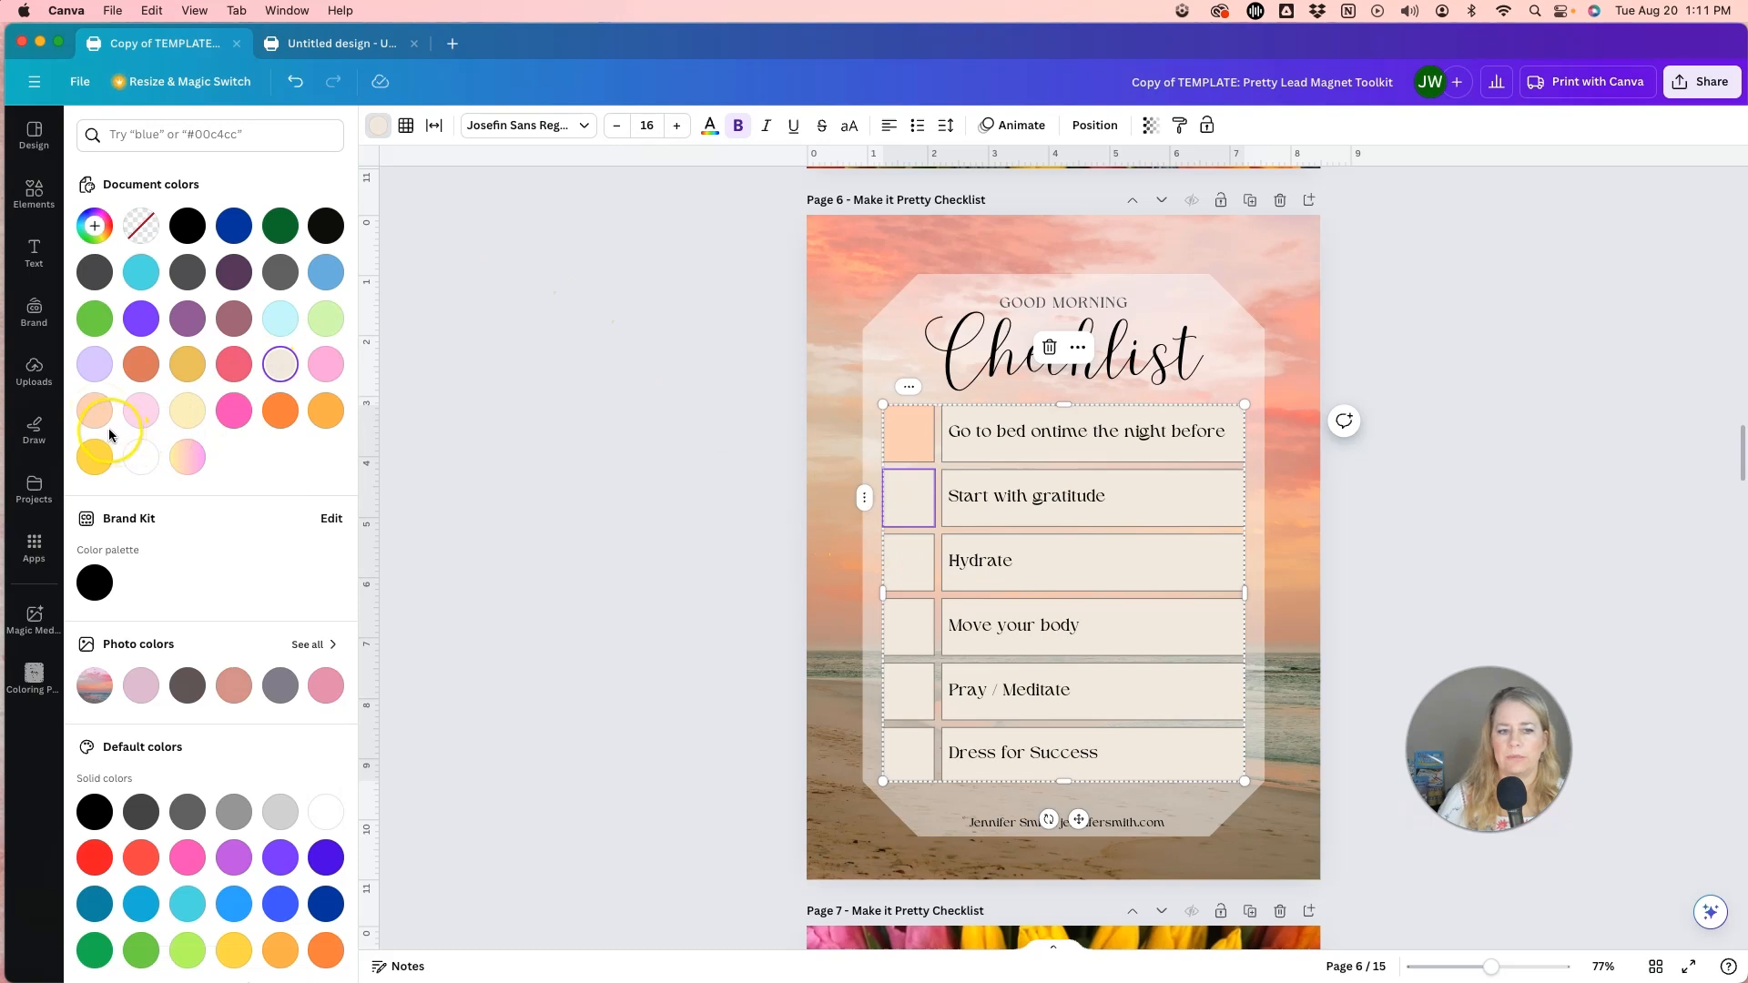
{"action": "left_click", "coordinate": [141, 411]}
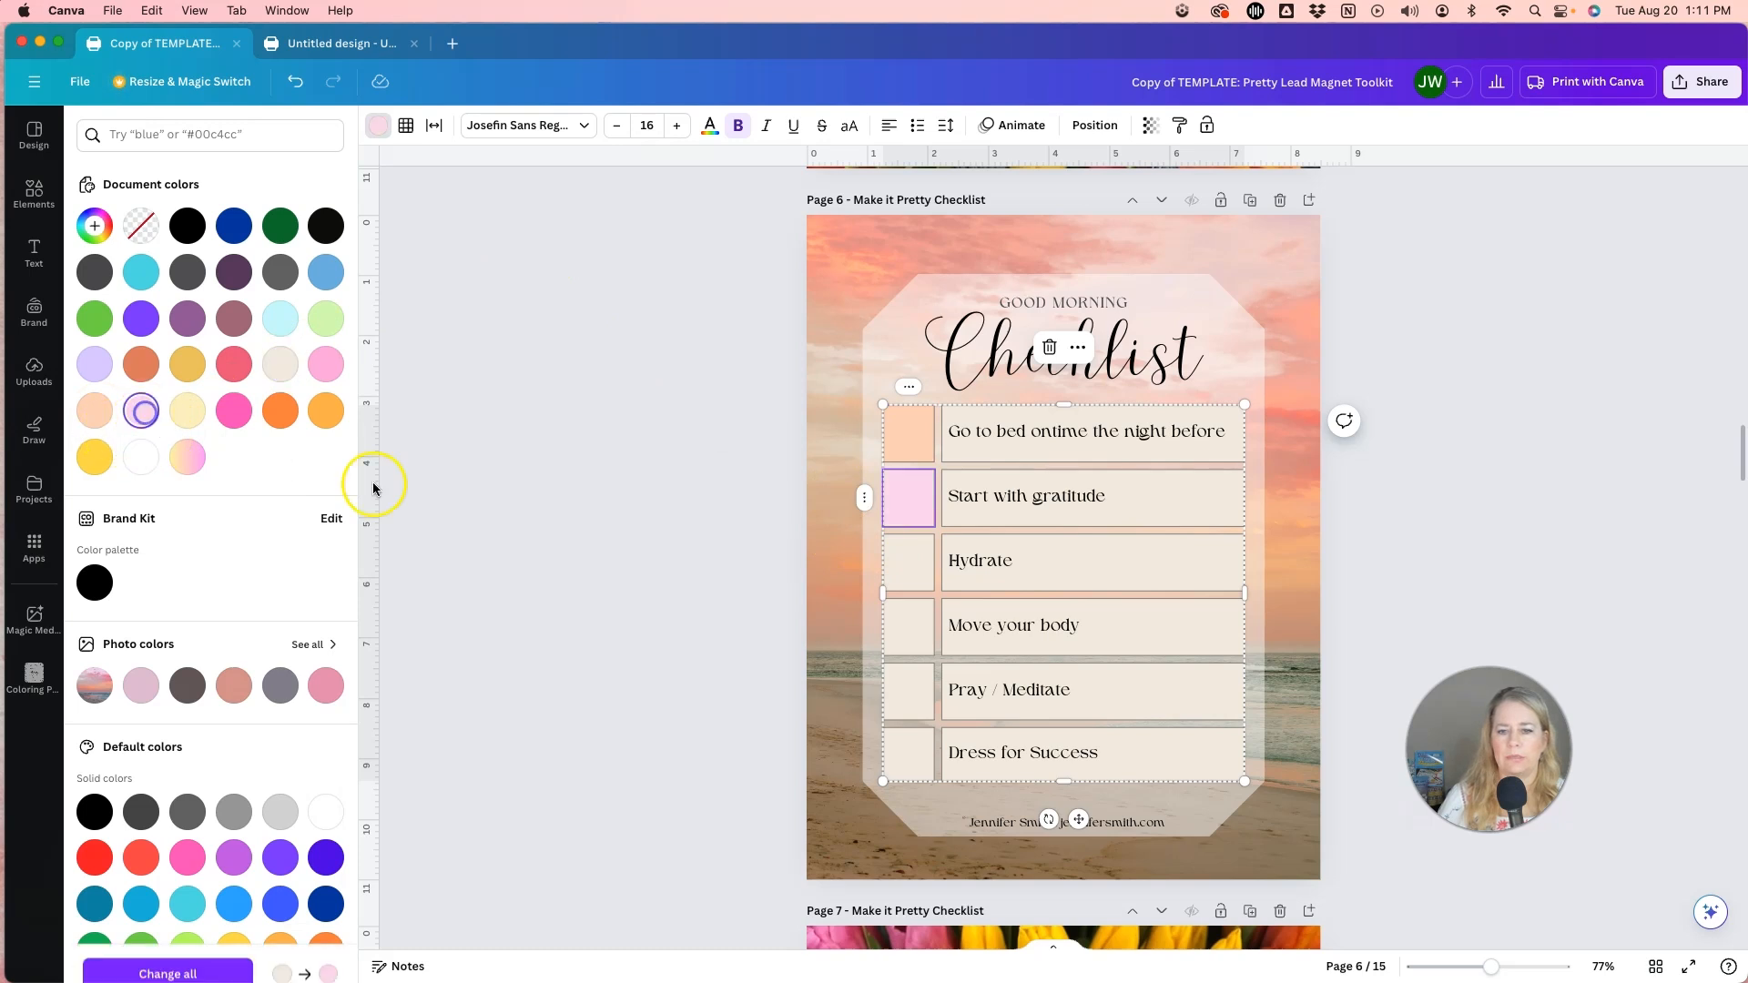
{"action": "left_click", "coordinate": [909, 569]}
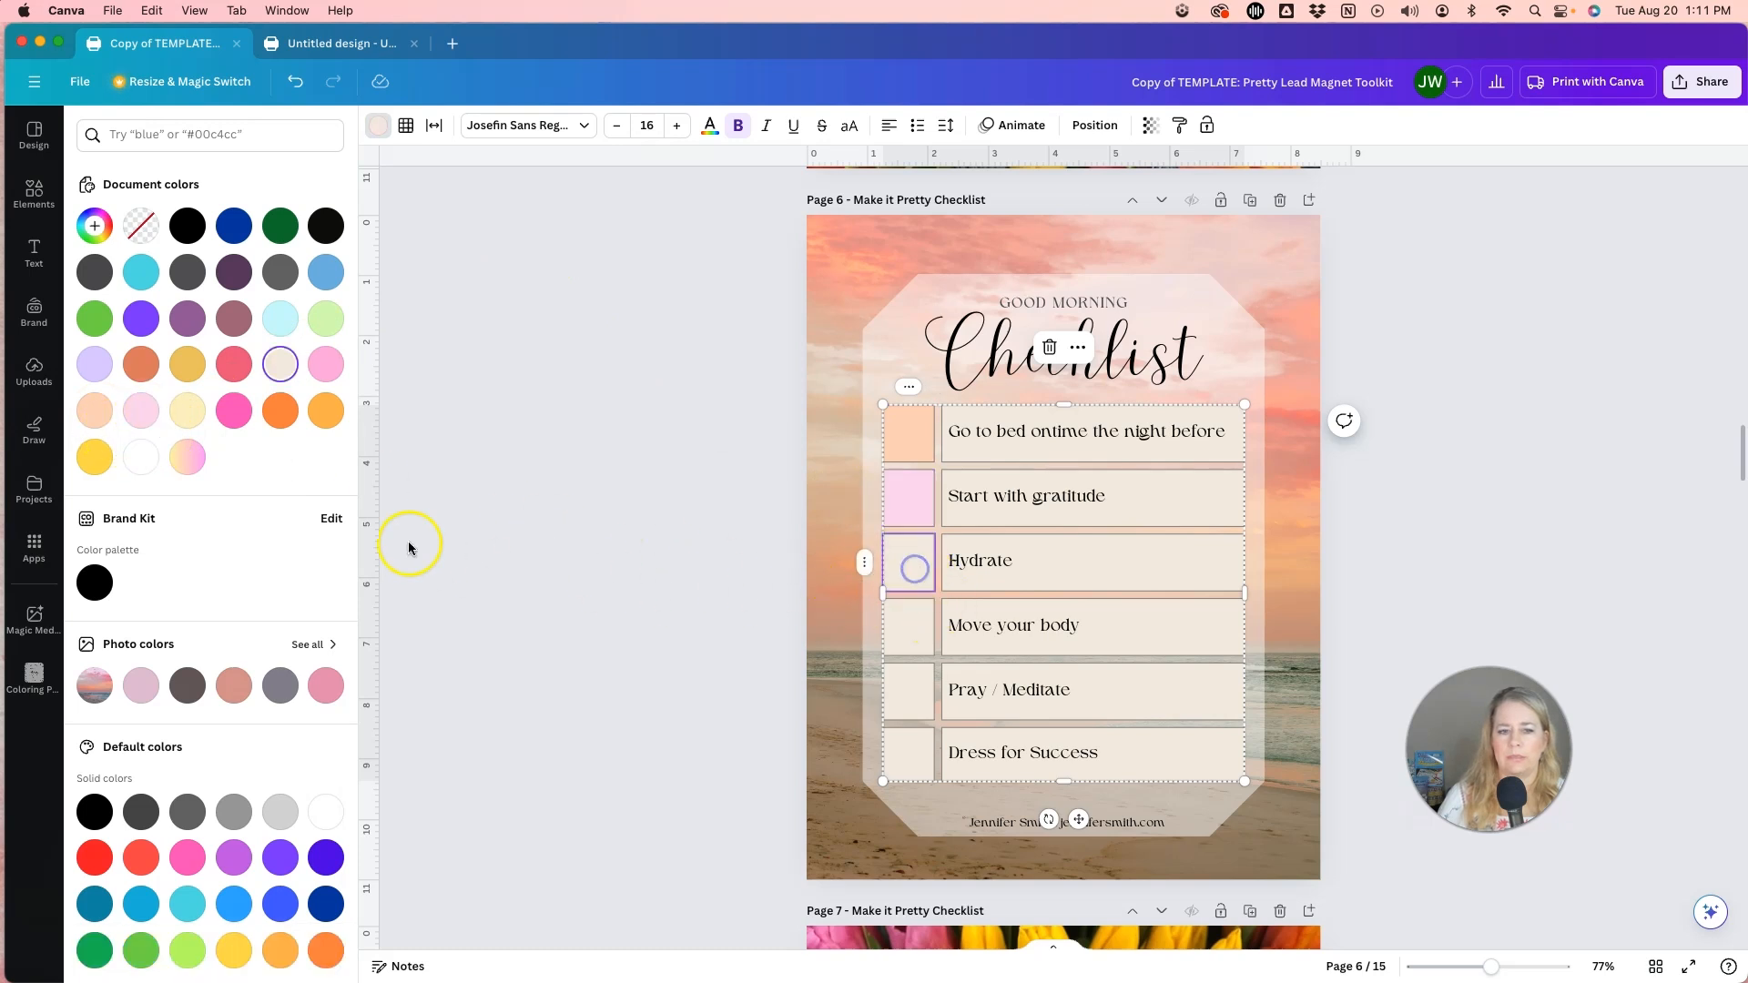
{"action": "left_click", "coordinate": [141, 364]}
Fill the checkbox cell beside Move your body with a grey-green sampled from the sea in the background photo.
{"action": "left_click", "coordinate": [911, 628]}
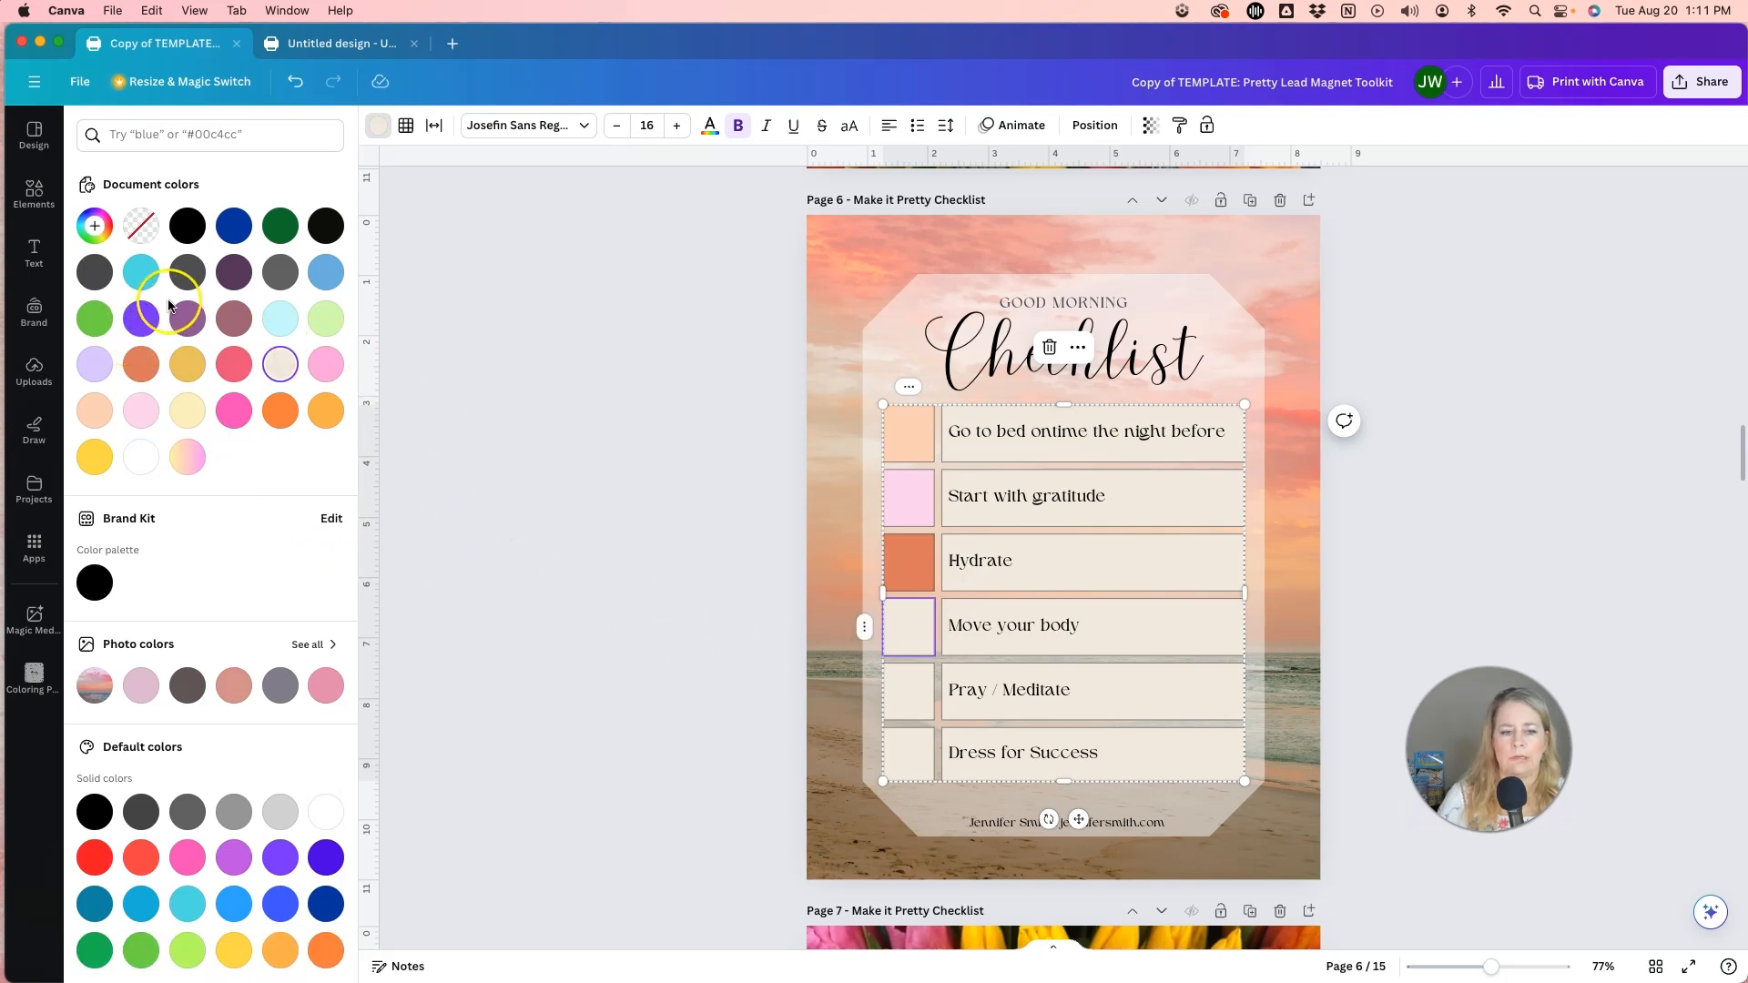
{"action": "left_click", "coordinate": [96, 228]}
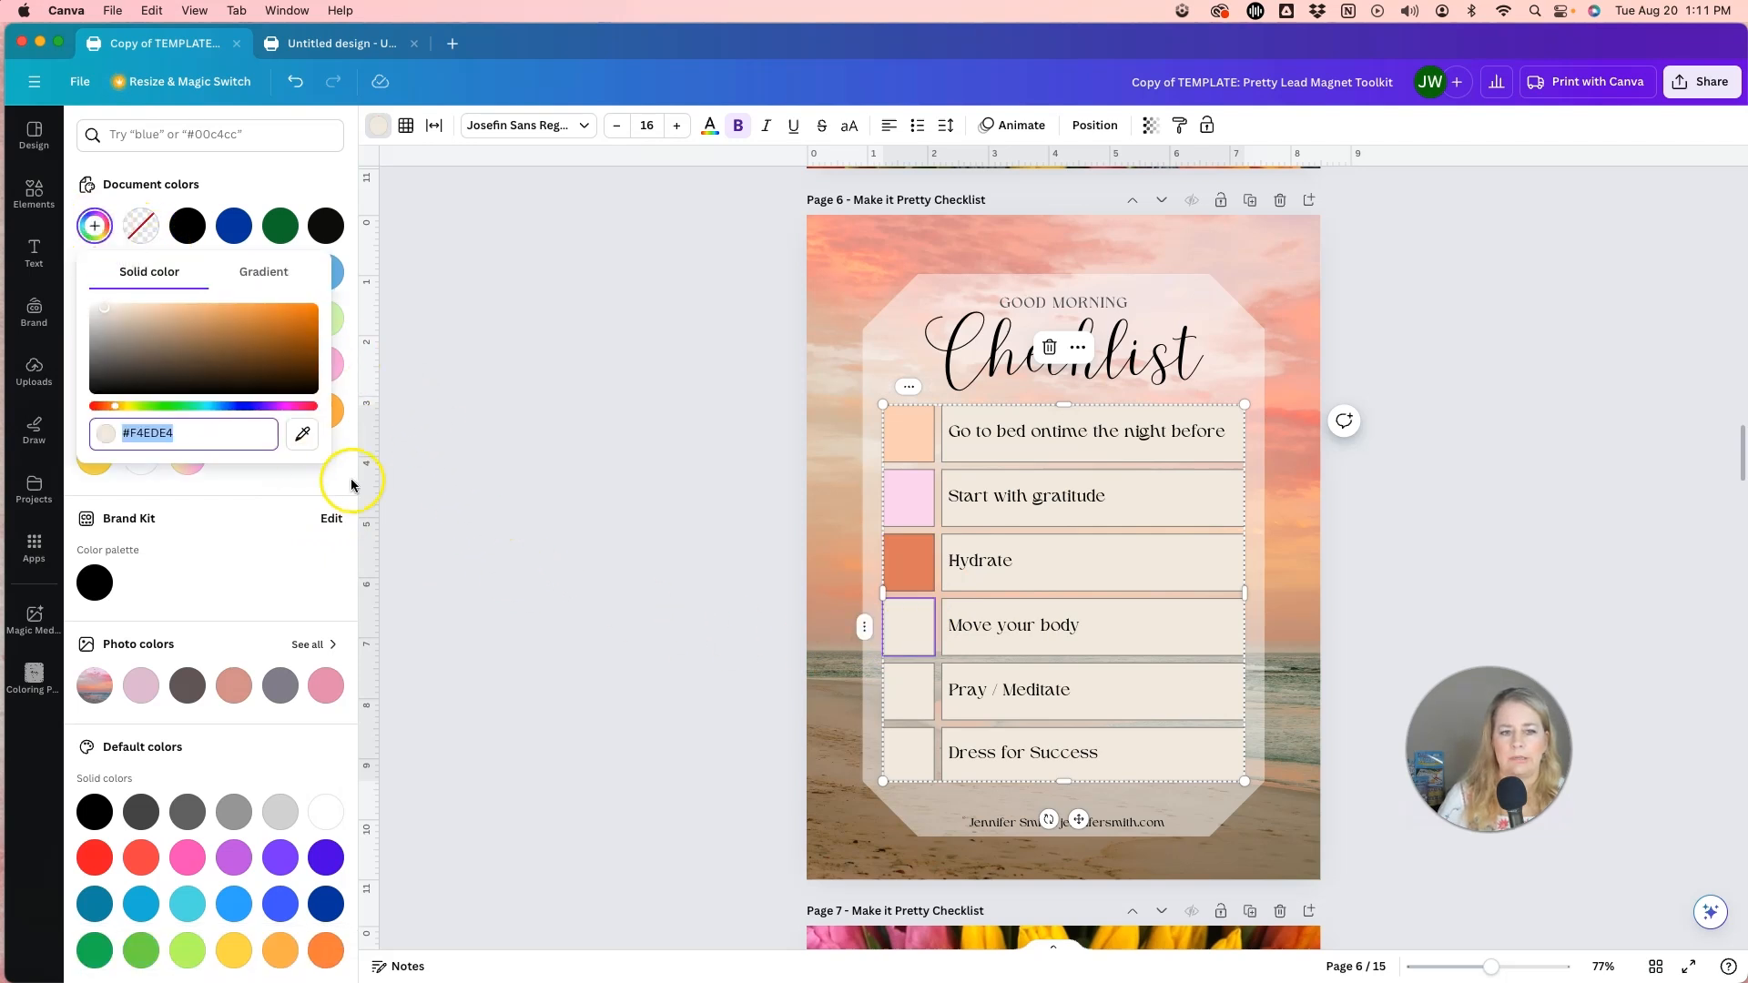
{"action": "left_click", "coordinate": [303, 432]}
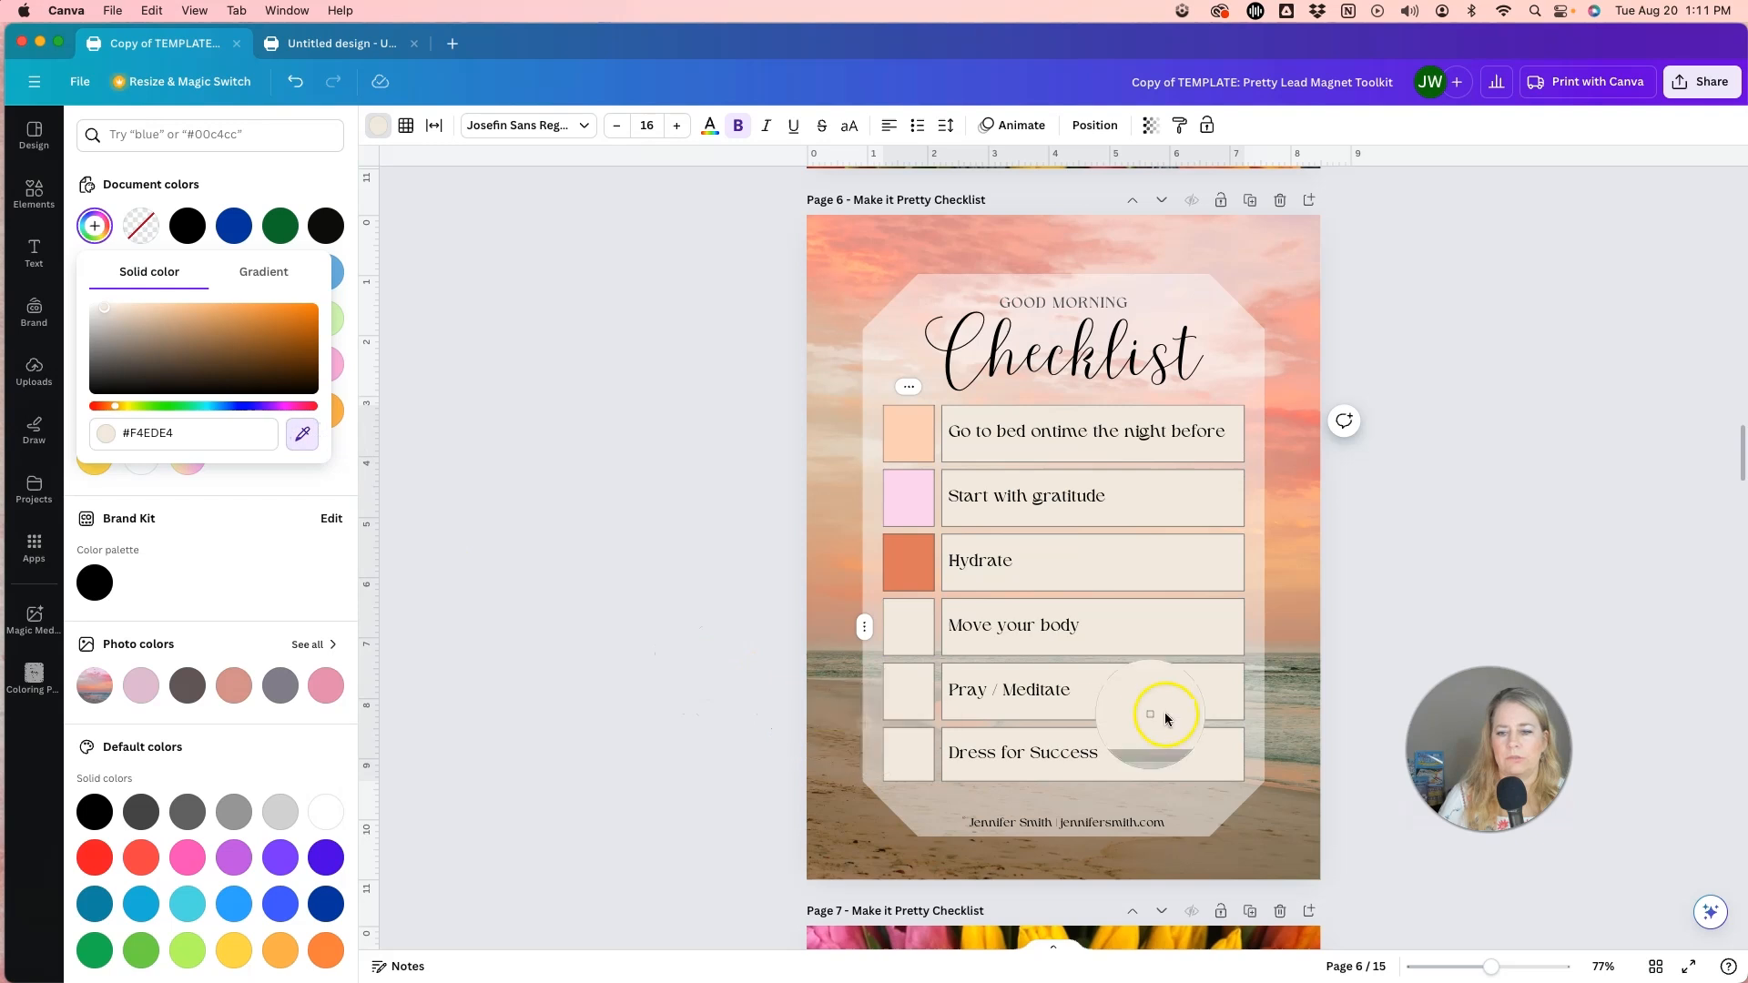
{"action": "left_click", "coordinate": [1286, 689]}
{"action": "key", "text": "Escape"}
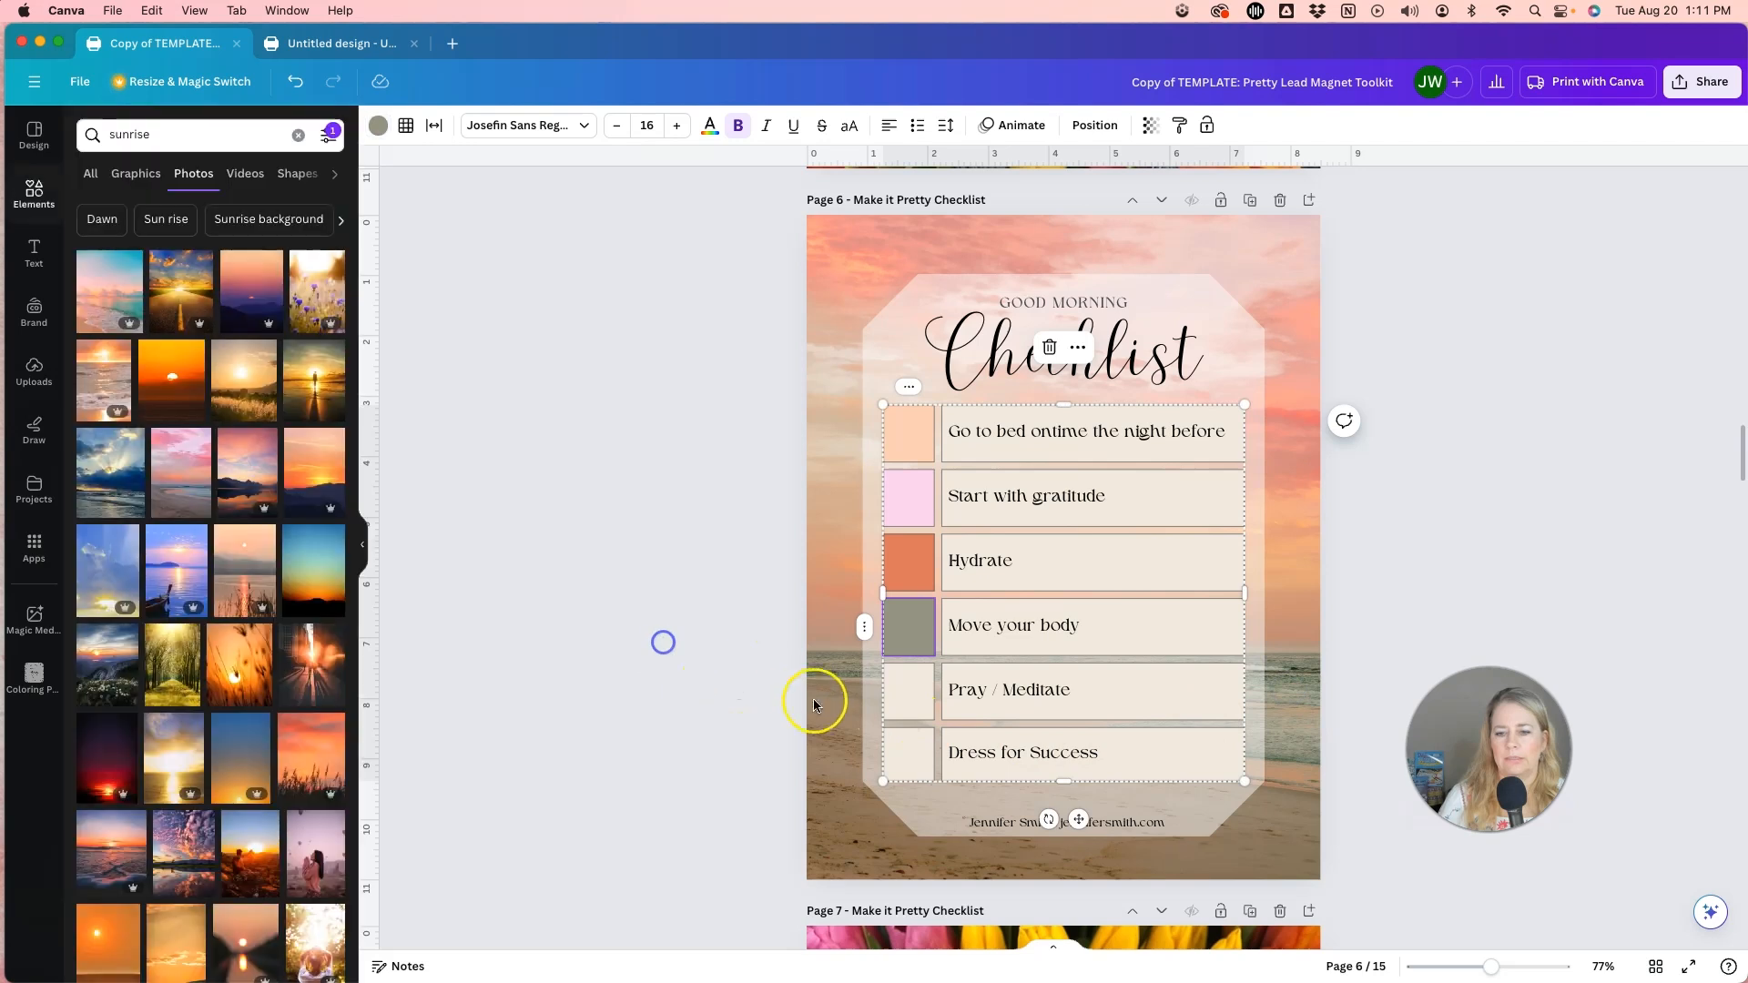
Fill the checkbox cell beside Pray / Meditate with a brown sampled from the beach in the background photo.
{"action": "left_click", "coordinate": [909, 692]}
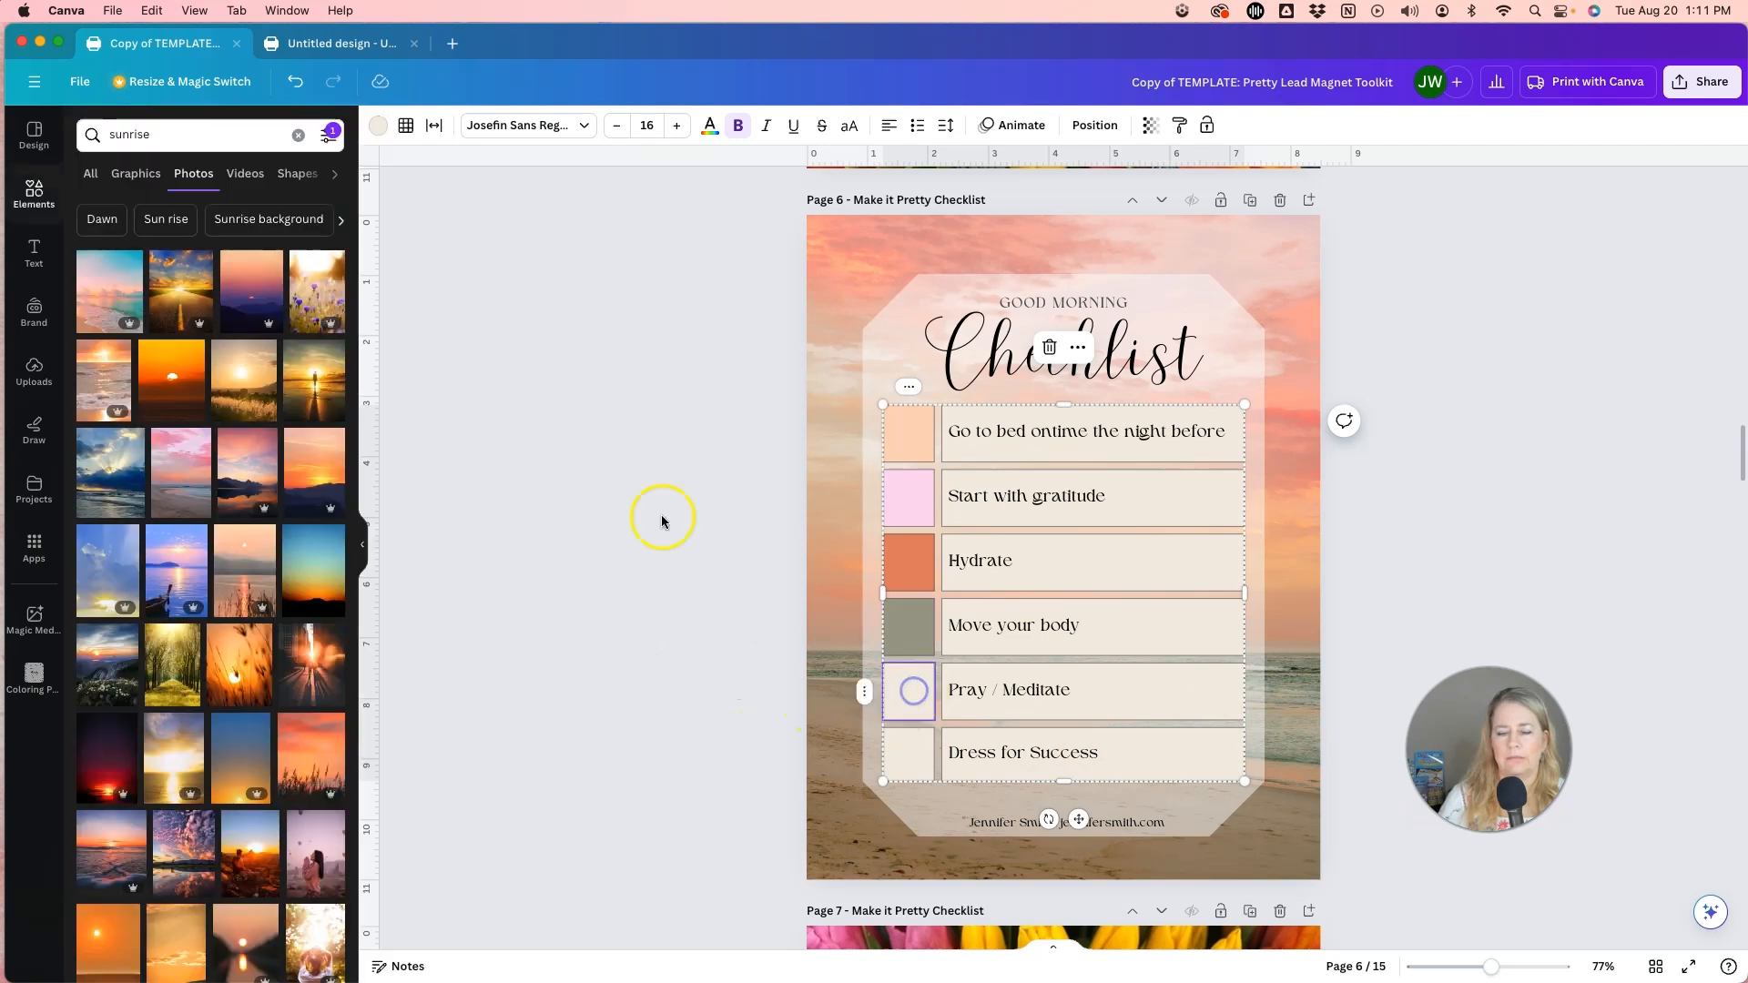
{"action": "left_click", "coordinate": [380, 126]}
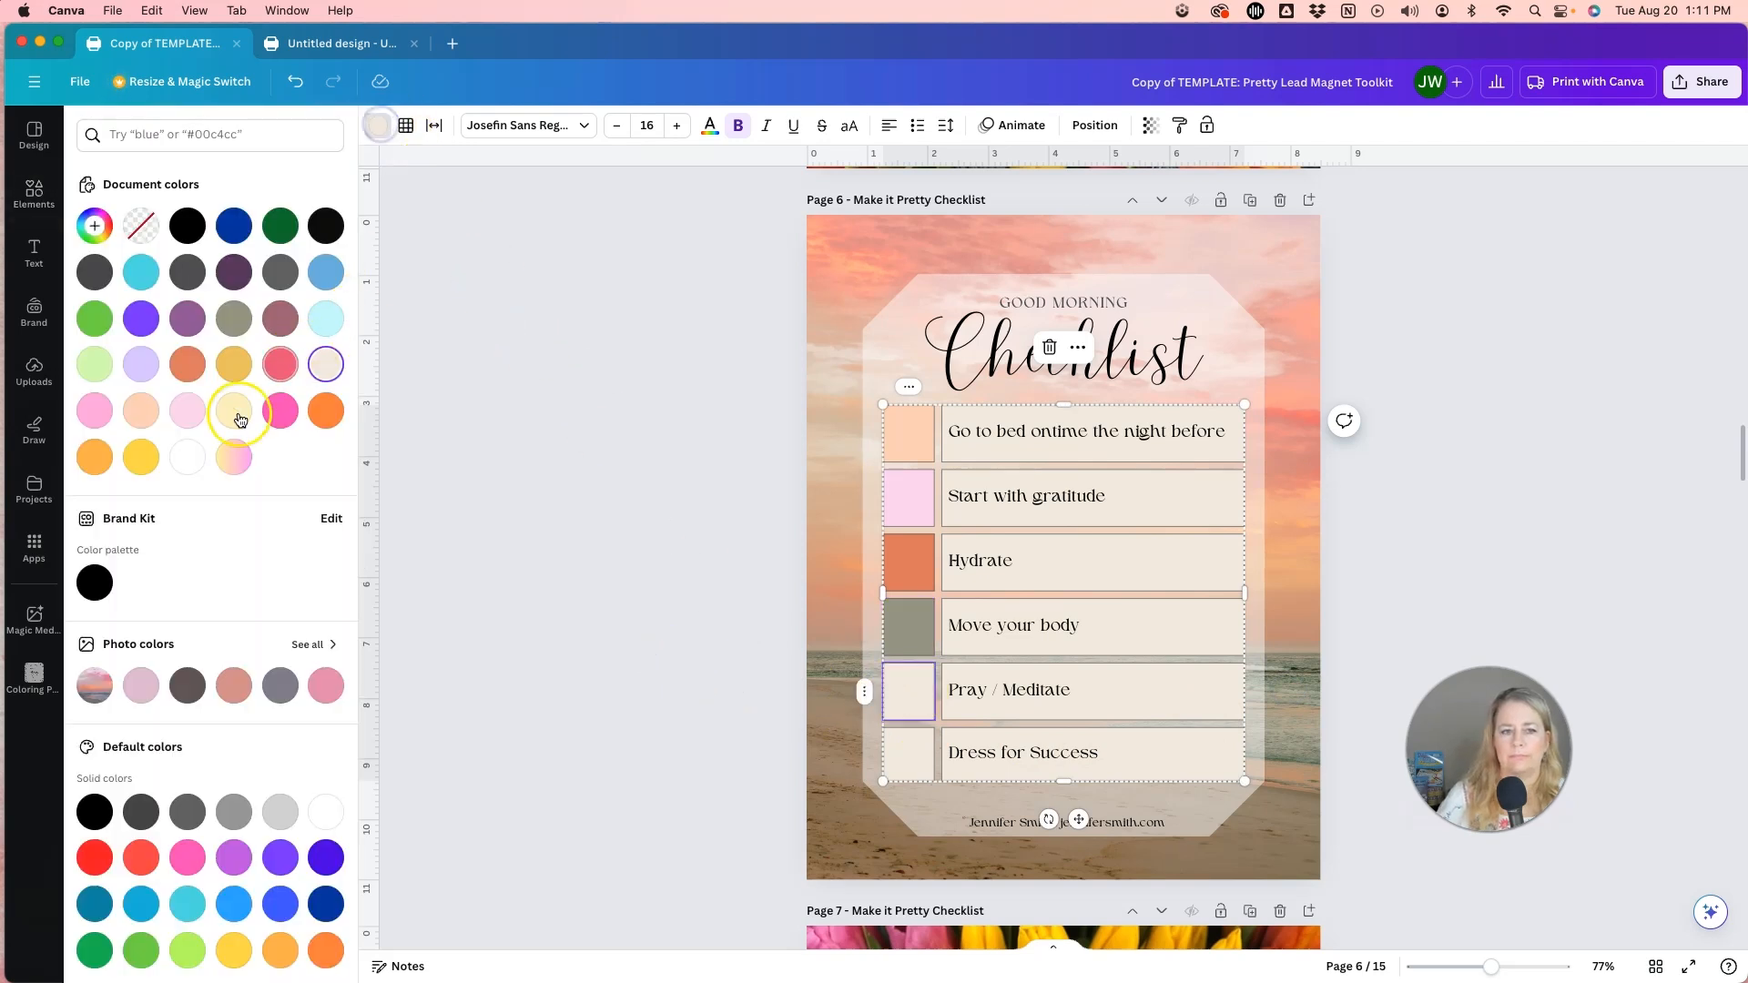
{"action": "left_click", "coordinate": [95, 226]}
{"action": "left_click", "coordinate": [304, 432]}
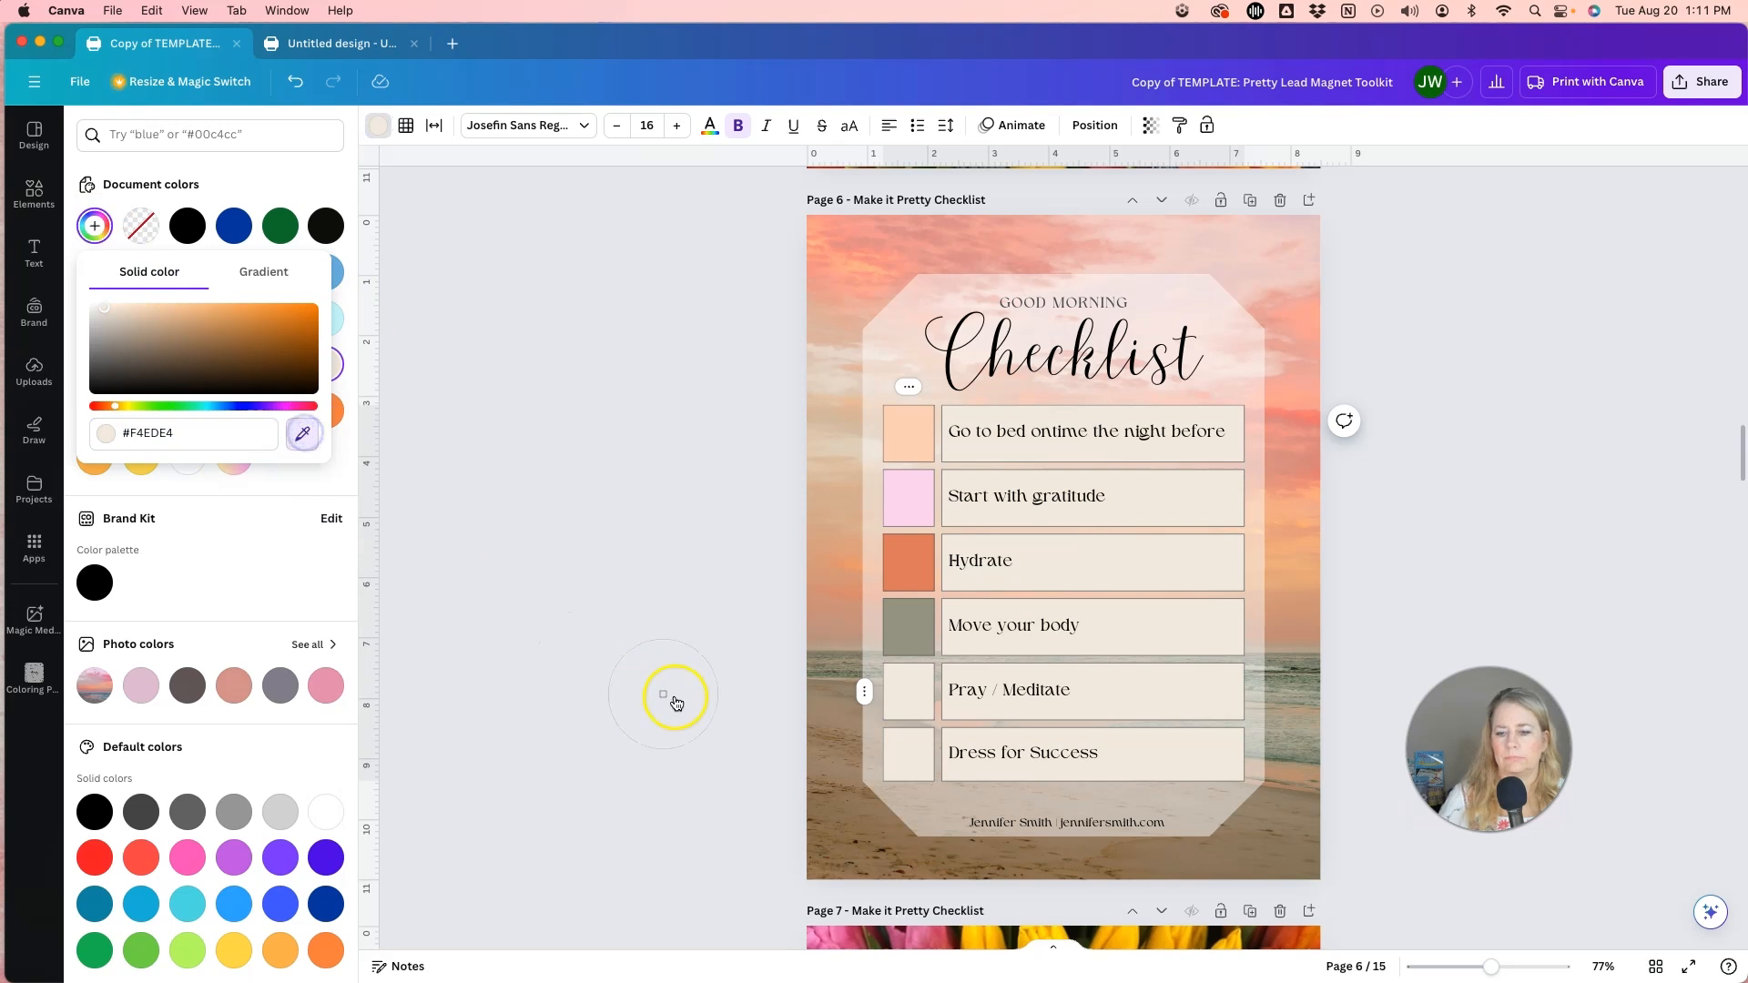
{"action": "left_click", "coordinate": [812, 712]}
Fill the checkbox cell beside Dress for Success with a salmon pink sampled from the sky in the background photo.
{"action": "left_click", "coordinate": [910, 765]}
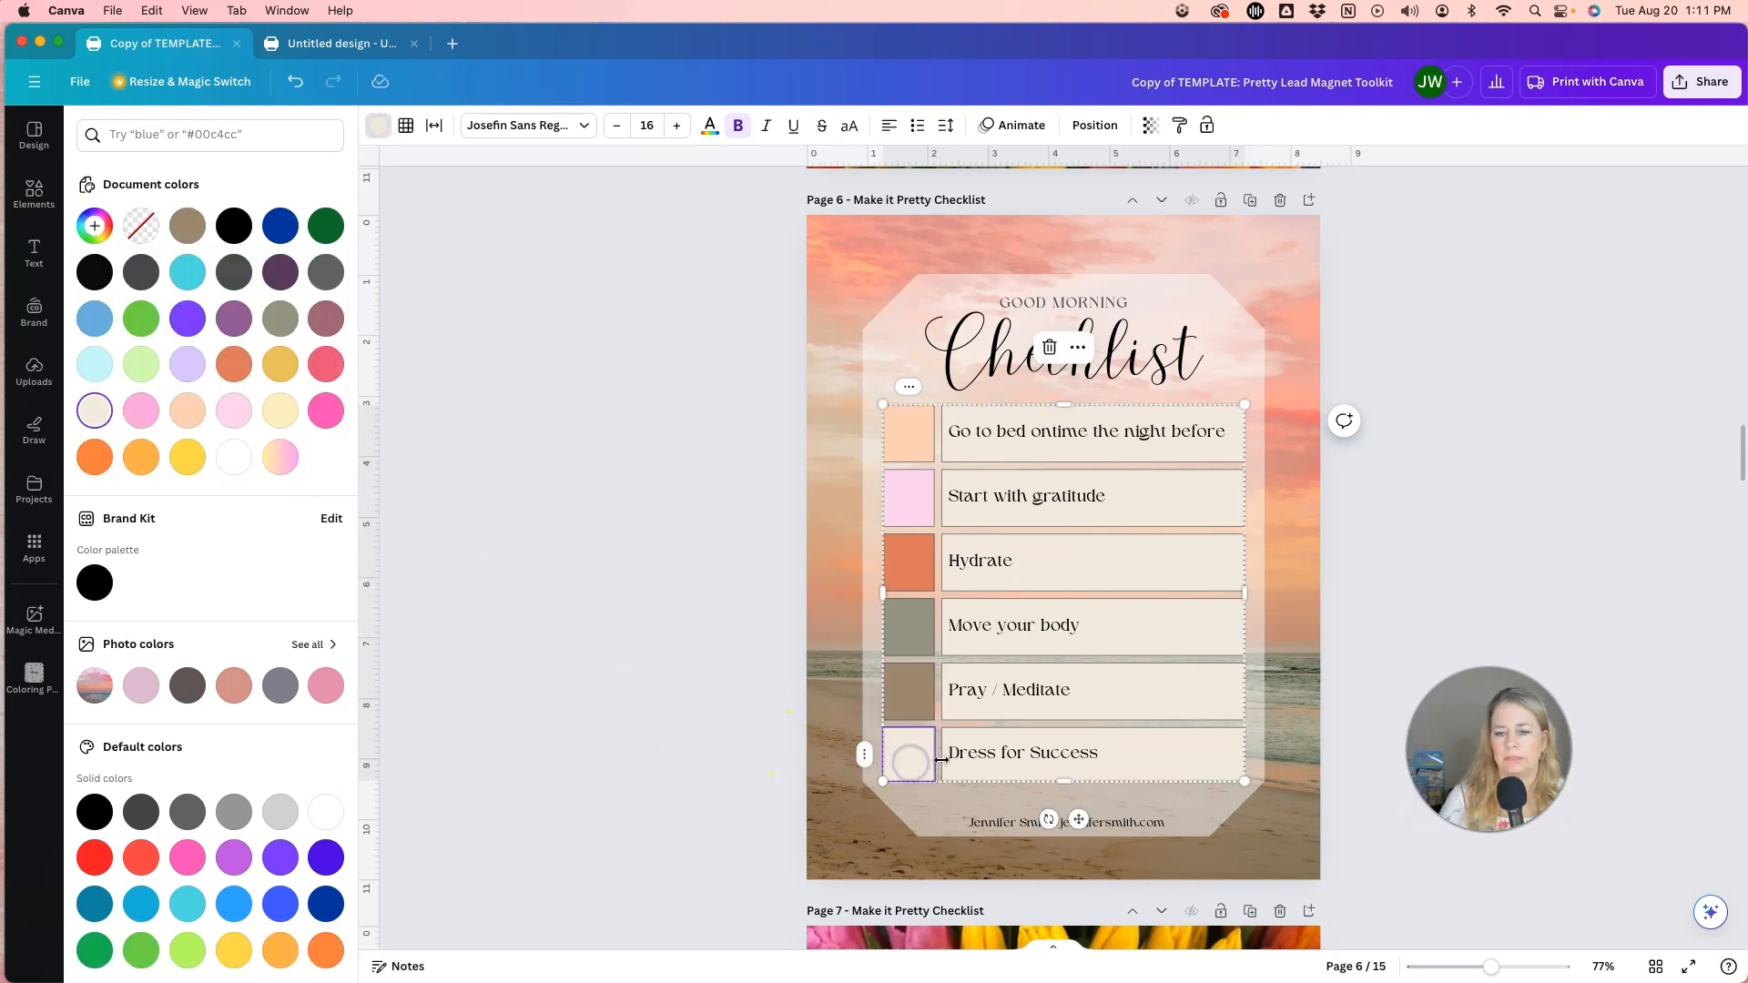
{"action": "left_click", "coordinate": [92, 228]}
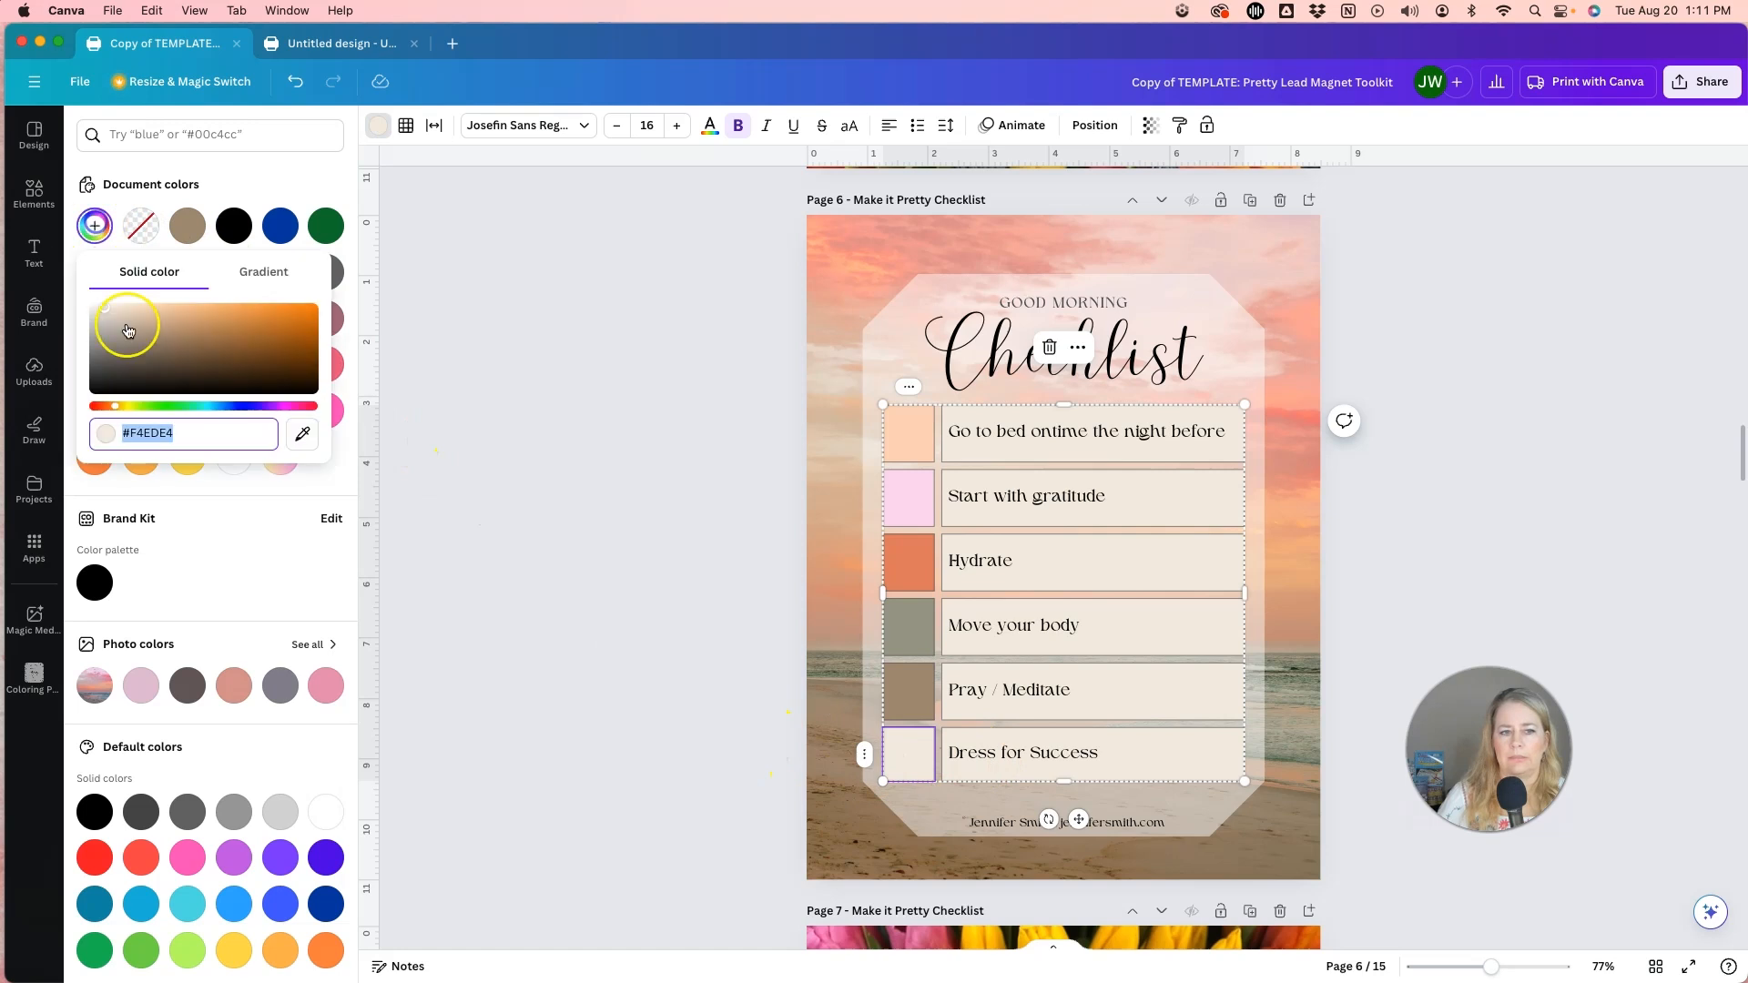
{"action": "left_click", "coordinate": [303, 433]}
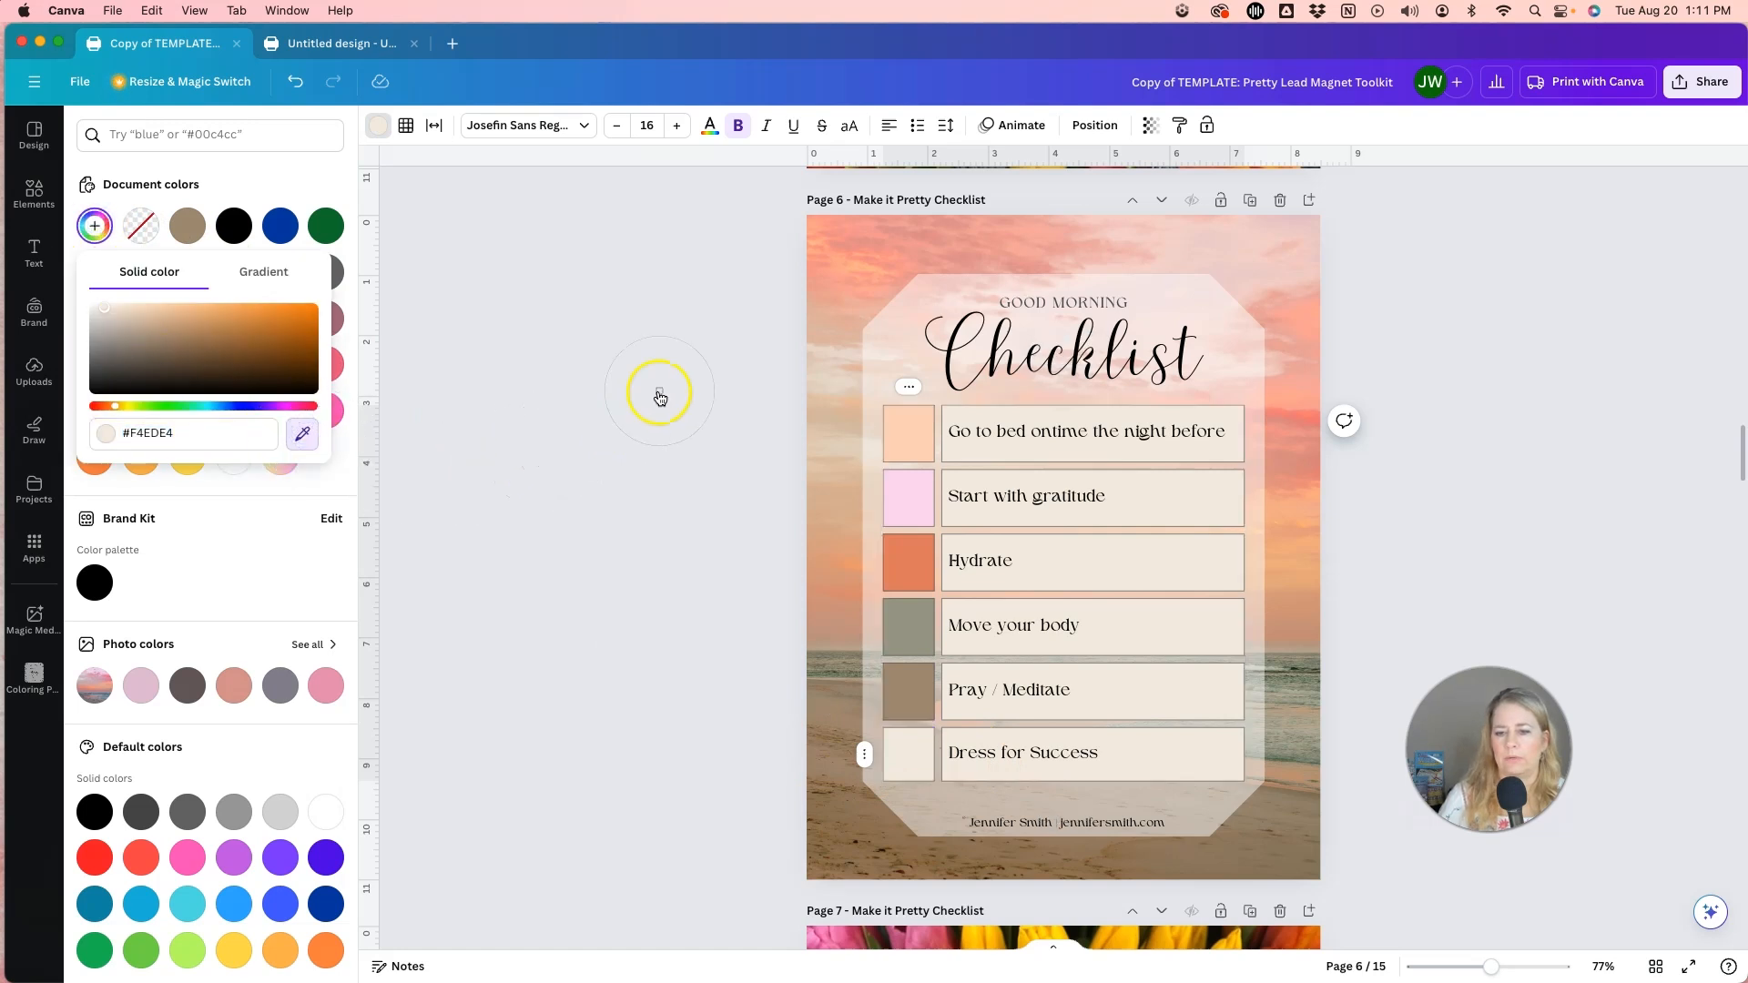
{"action": "left_click", "coordinate": [870, 260]}
{"action": "left_click", "coordinate": [745, 576]}
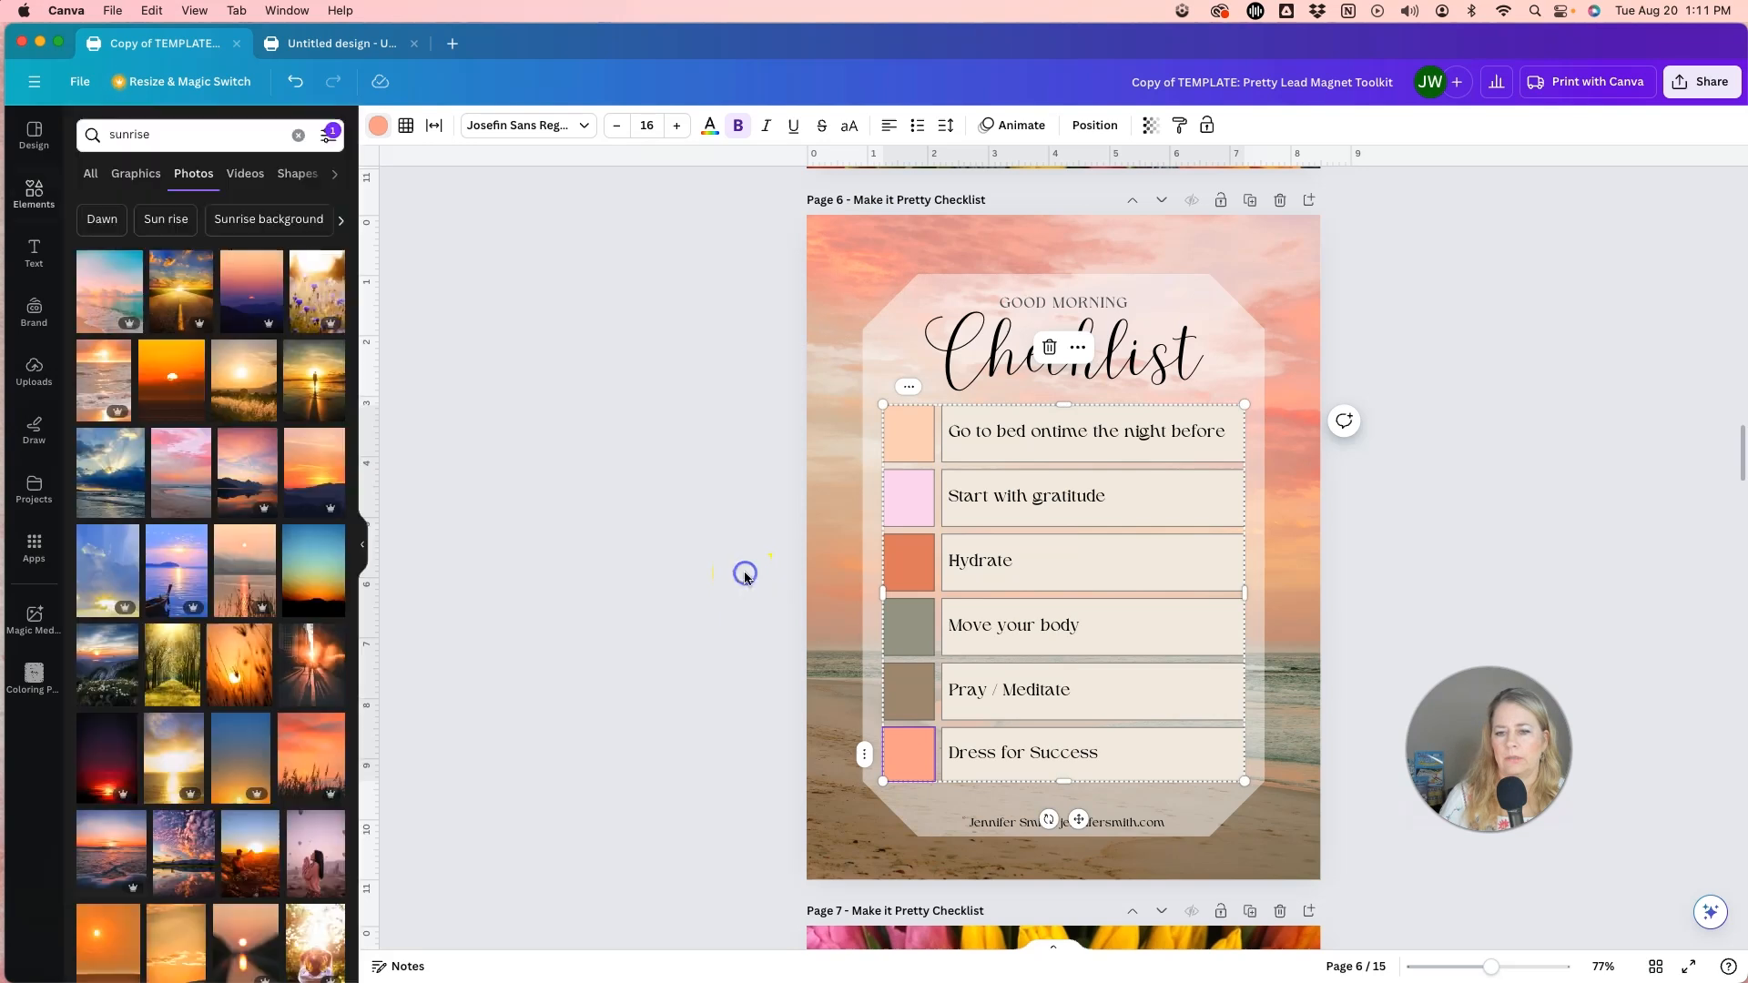
Recolour the checkbox cell beside Start with gratitude with the tan #DFC4AE sampled from the background photo.
{"action": "left_click", "coordinate": [903, 502]}
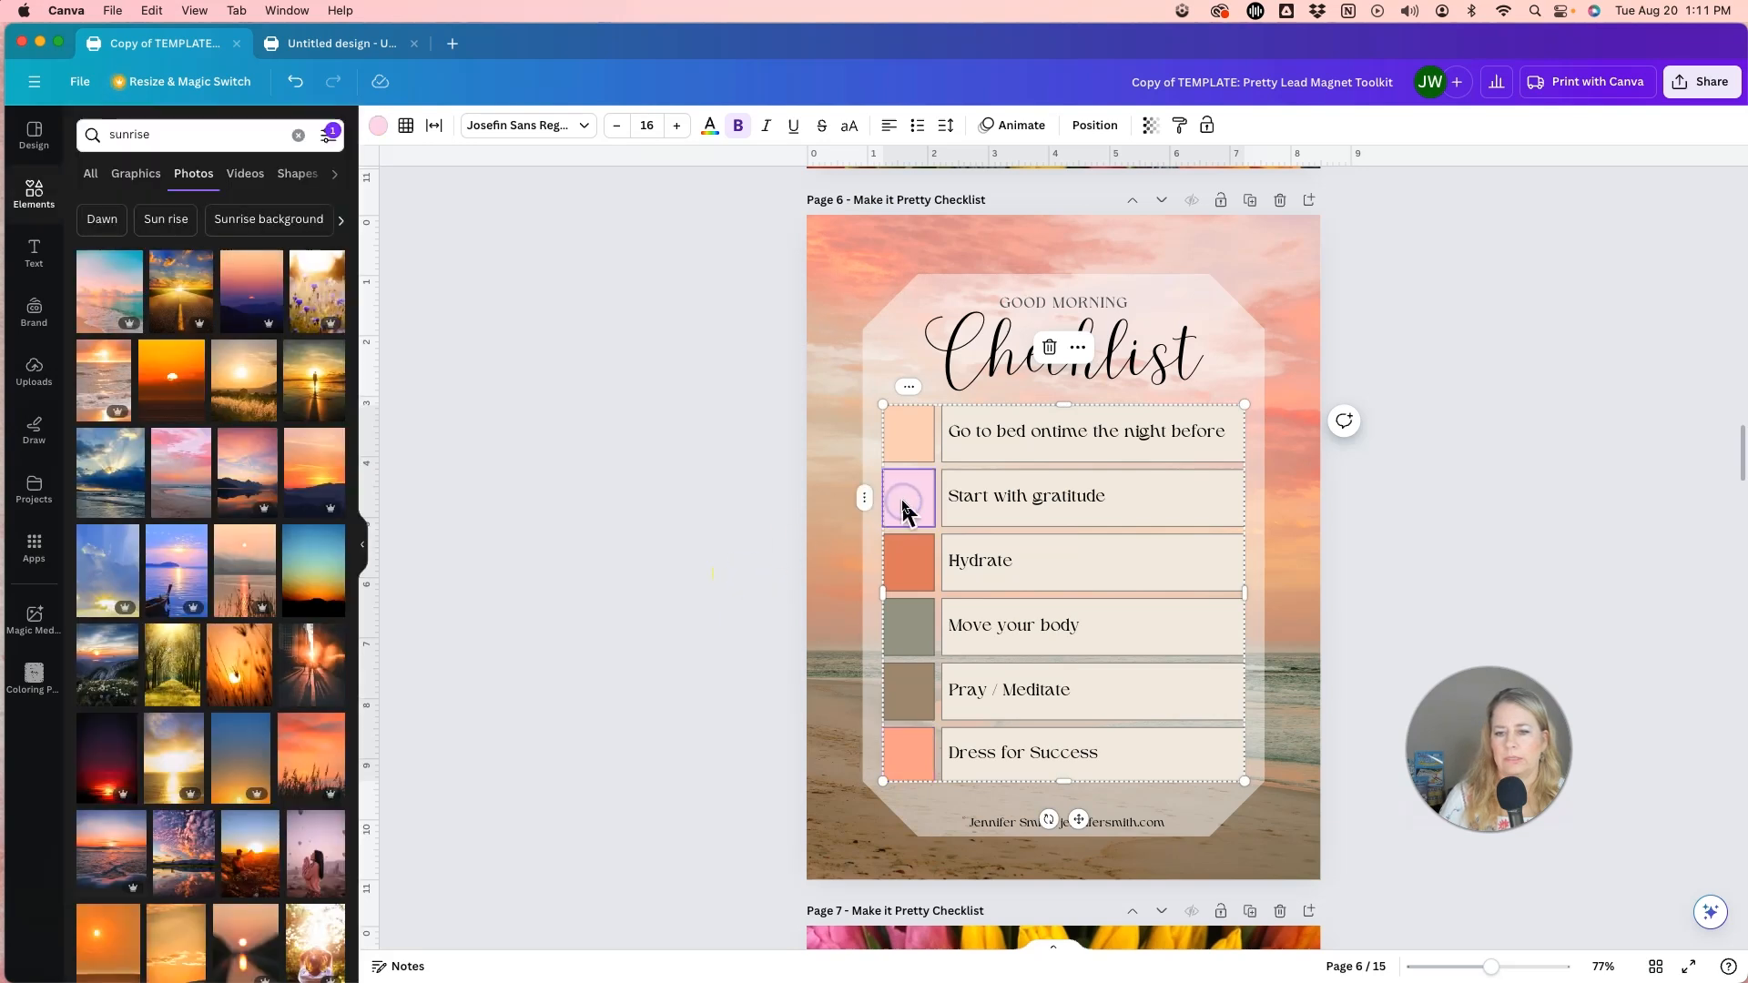
{"action": "left_click", "coordinate": [378, 126]}
{"action": "left_click", "coordinate": [96, 225]}
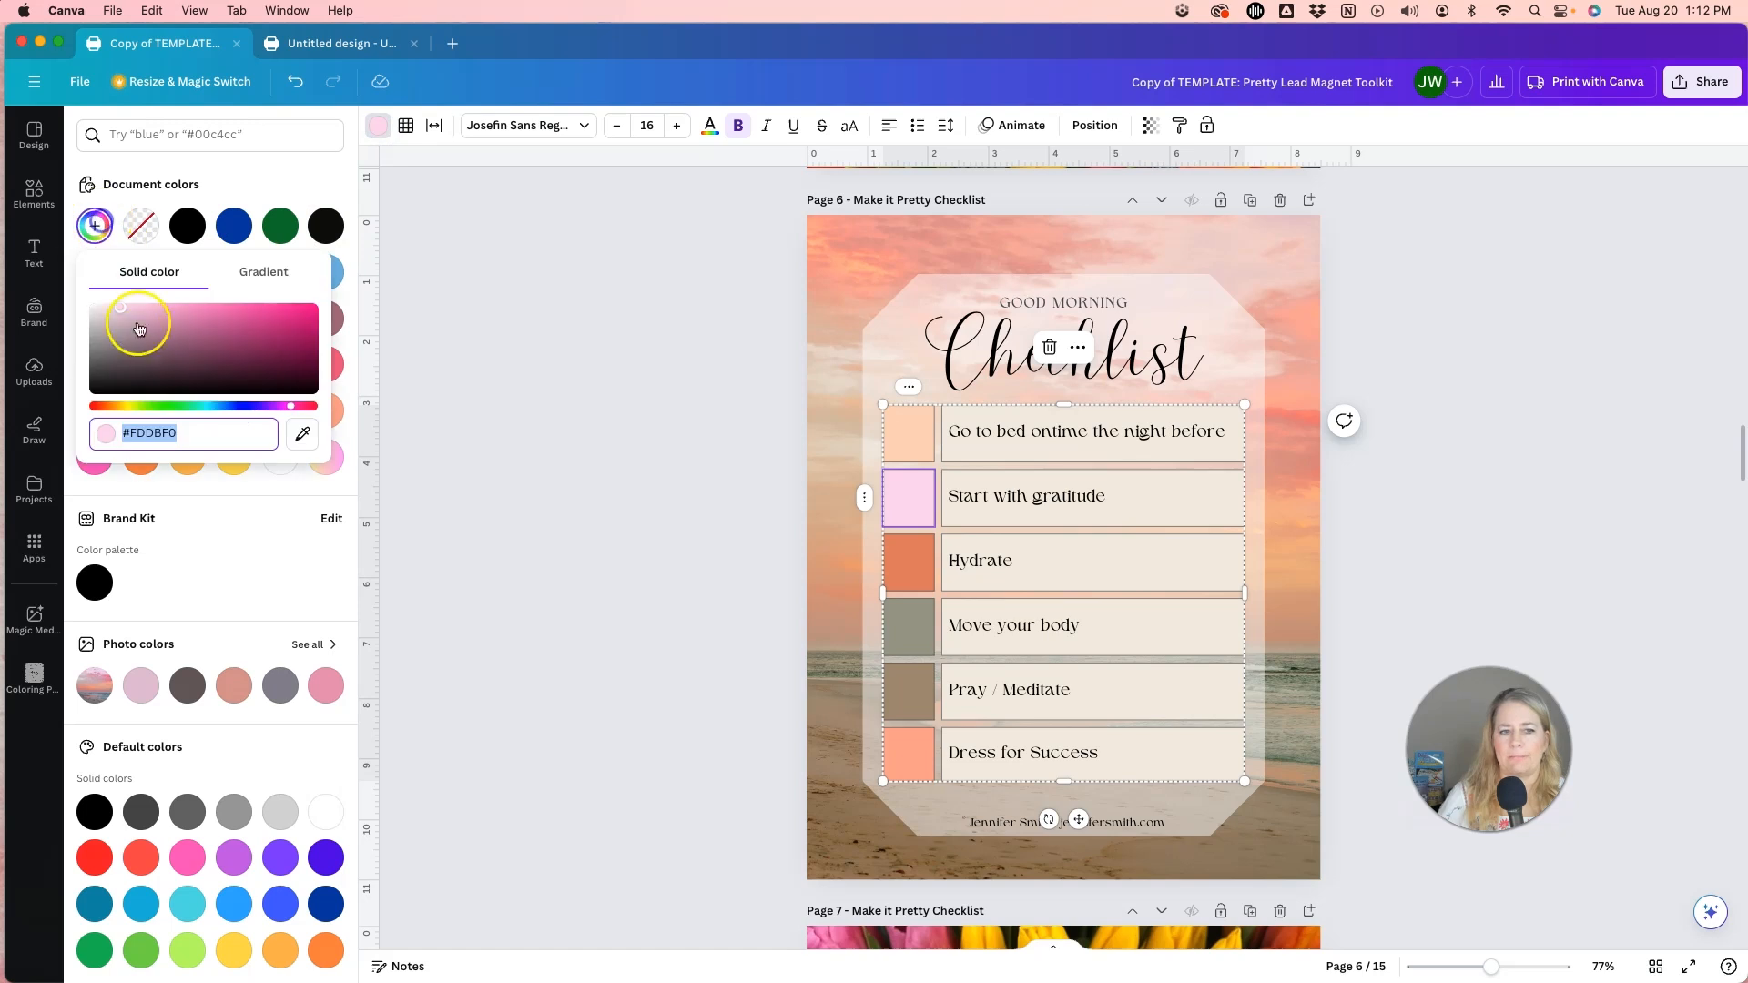
{"action": "left_click", "coordinate": [304, 434]}
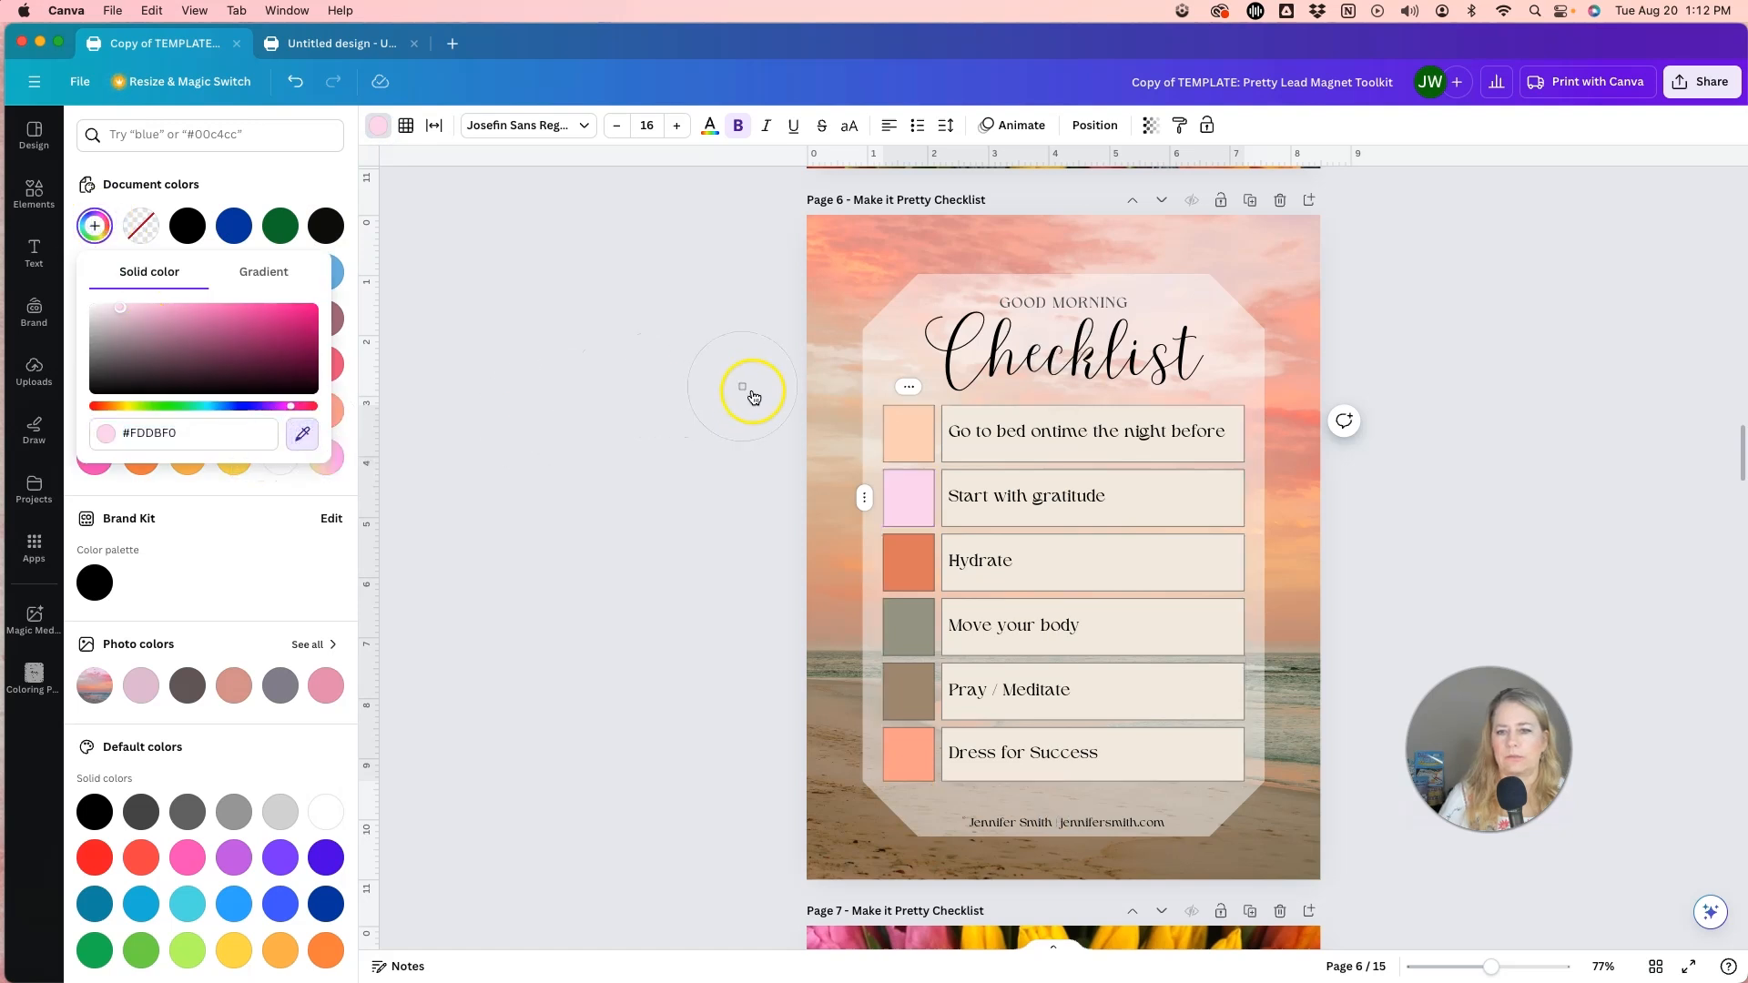
{"action": "left_click", "coordinate": [822, 413]}
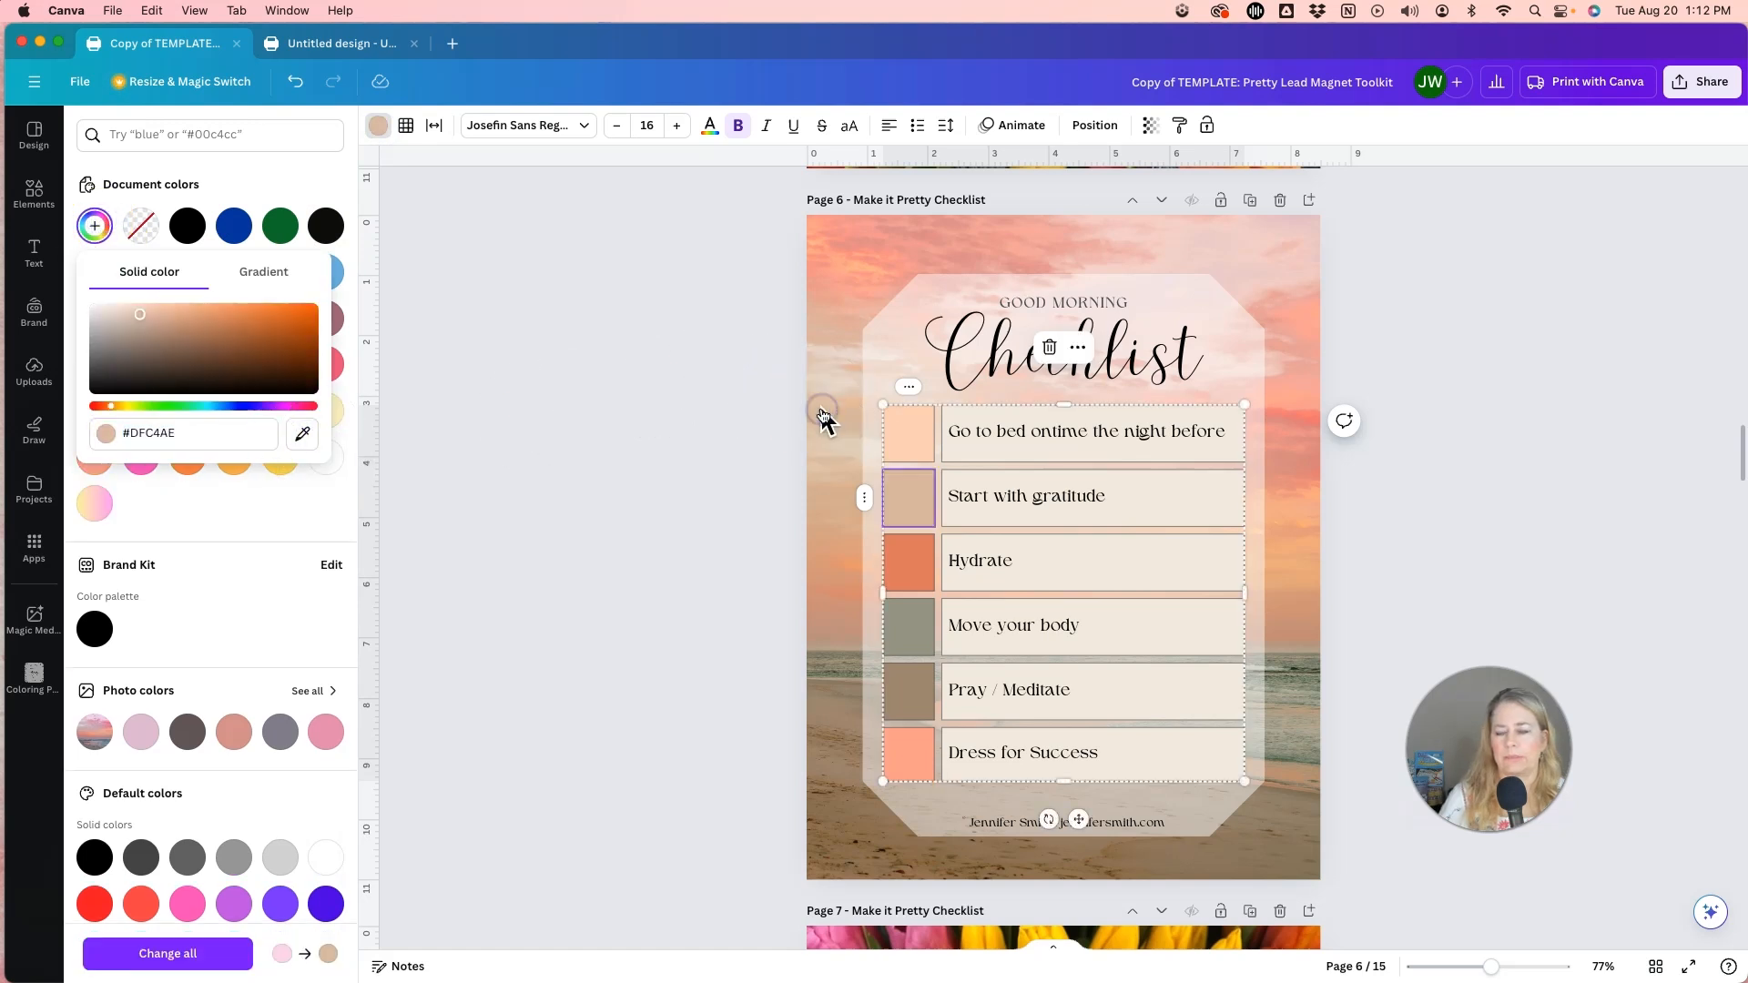
{"action": "left_click", "coordinate": [759, 432]}
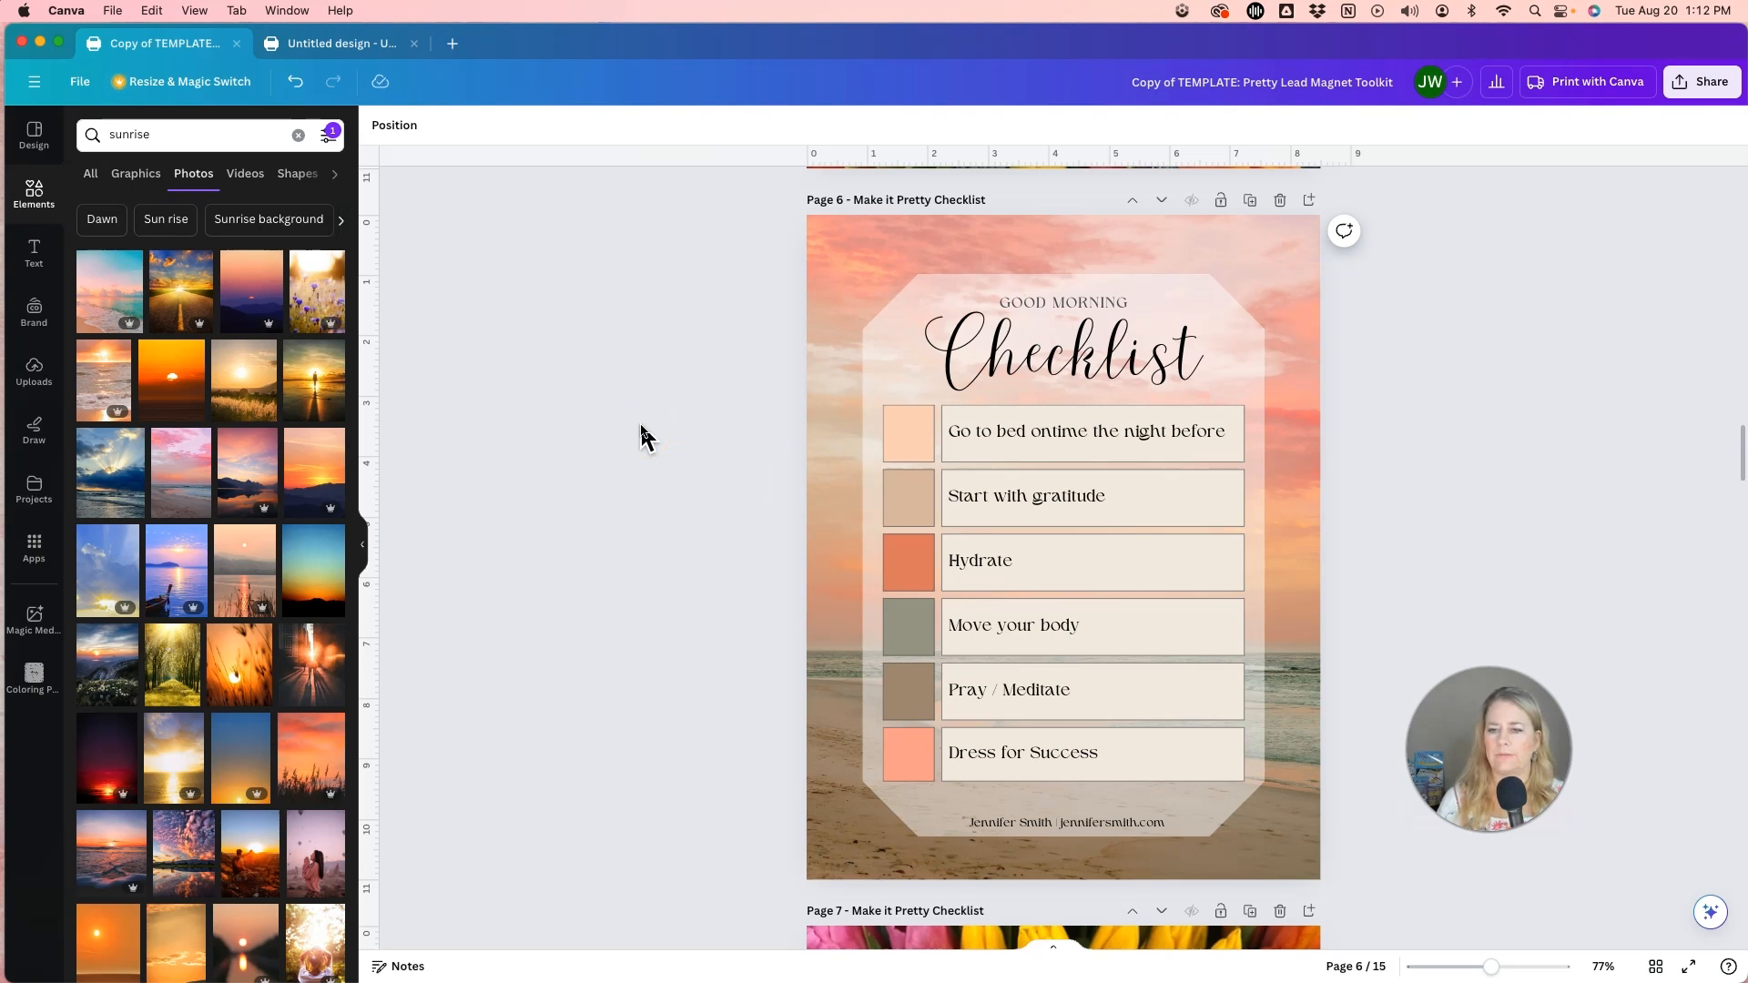
Compare the customised Good Morning checklist on page 6 with the Make It Pretty checklist template on page 5.
{"action": "left_click", "coordinate": [678, 453]}
{"action": "left_click", "coordinate": [1456, 507]}
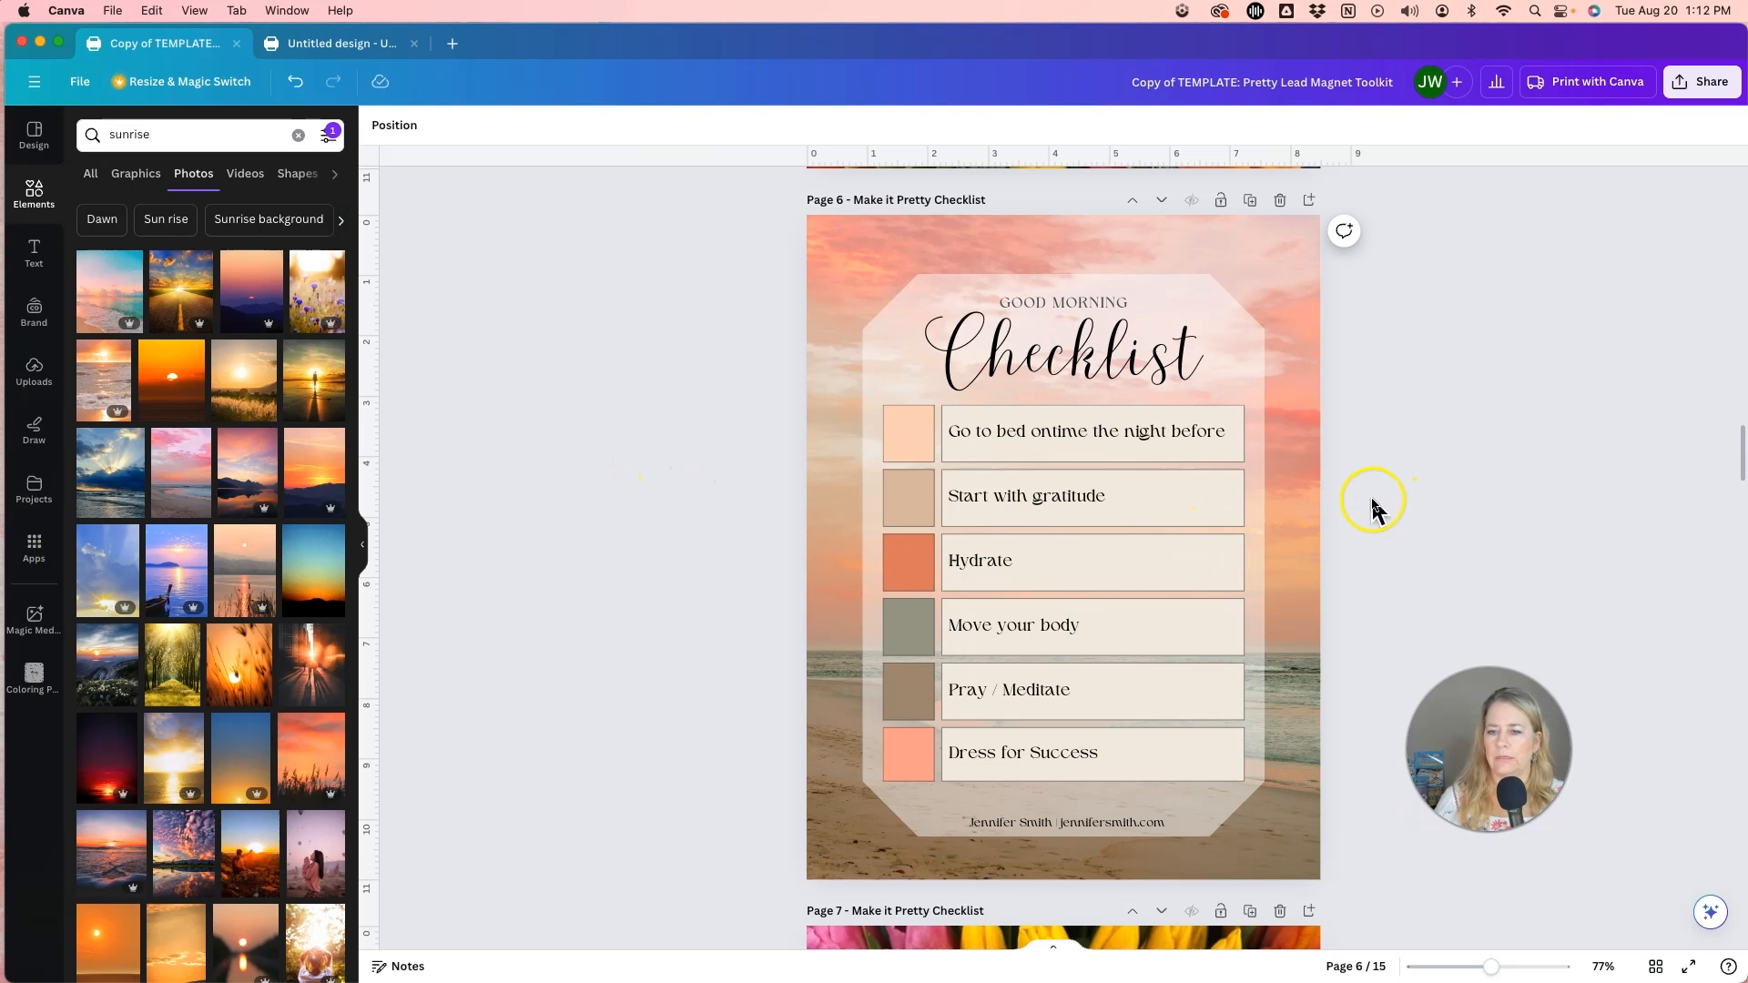
{"action": "left_click", "coordinate": [1428, 481]}
{"action": "scroll", "coordinate": [1368, 470], "scroll_direction": "up", "scroll_amount": 8}
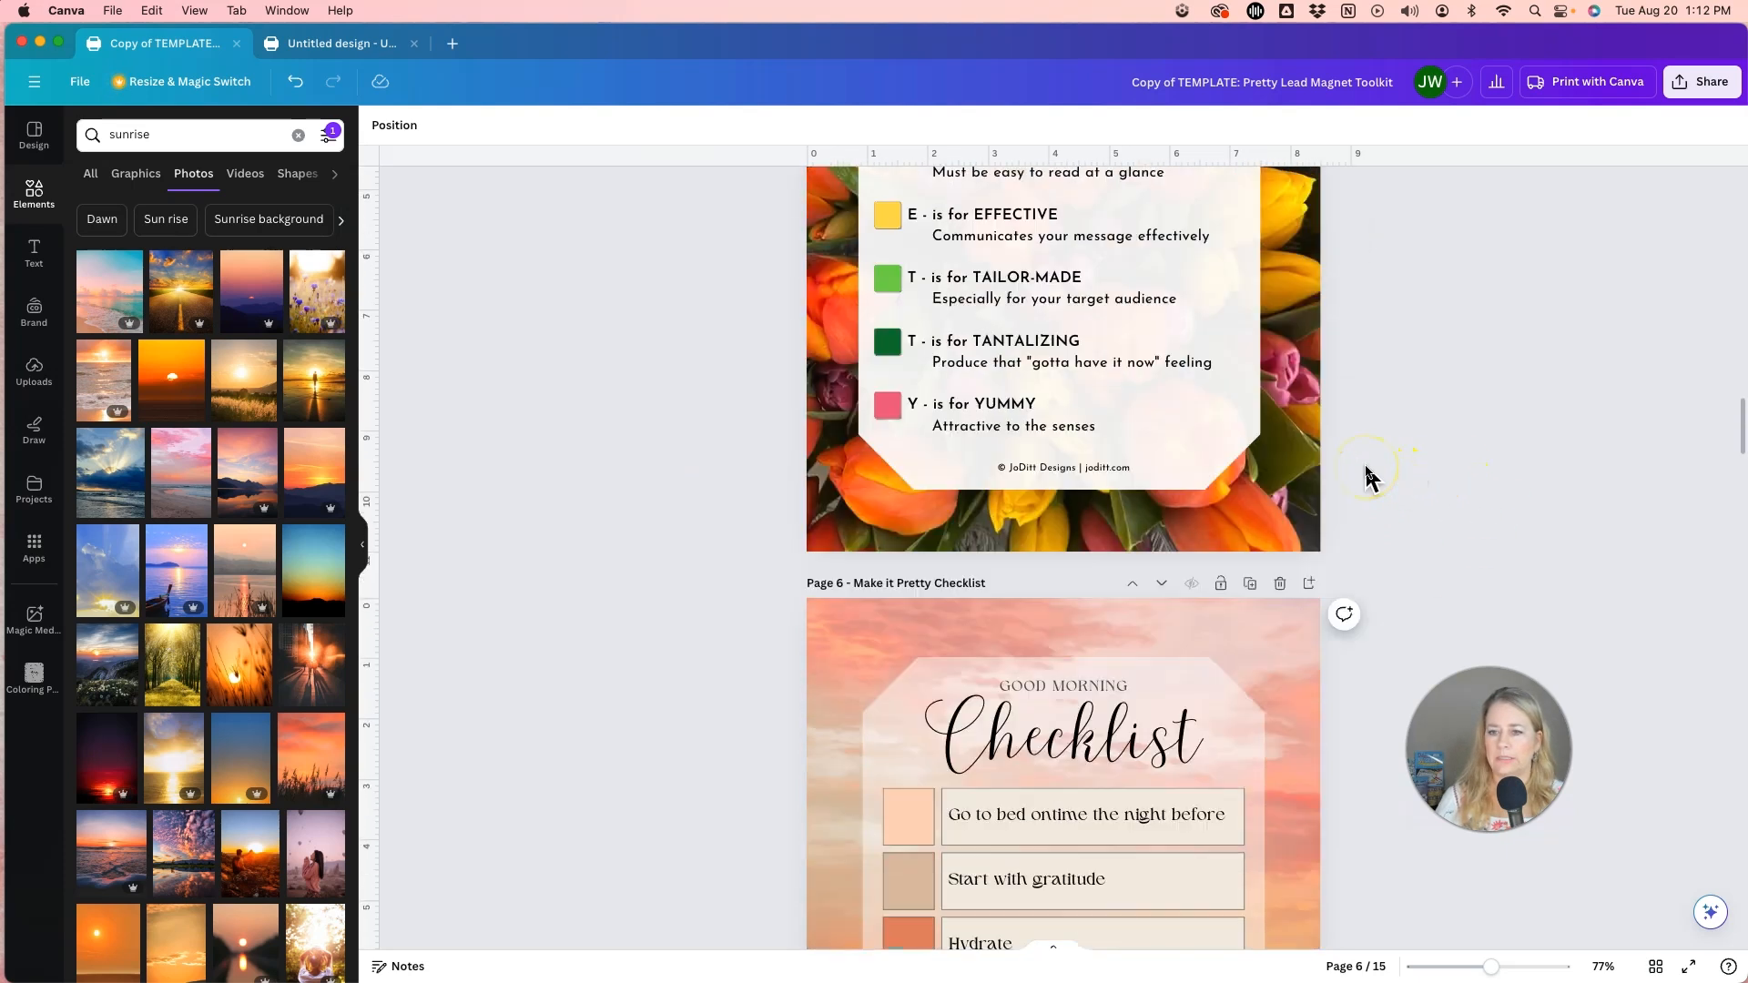
{"action": "scroll", "coordinate": [1365, 473], "scroll_direction": "down", "scroll_amount": 1}
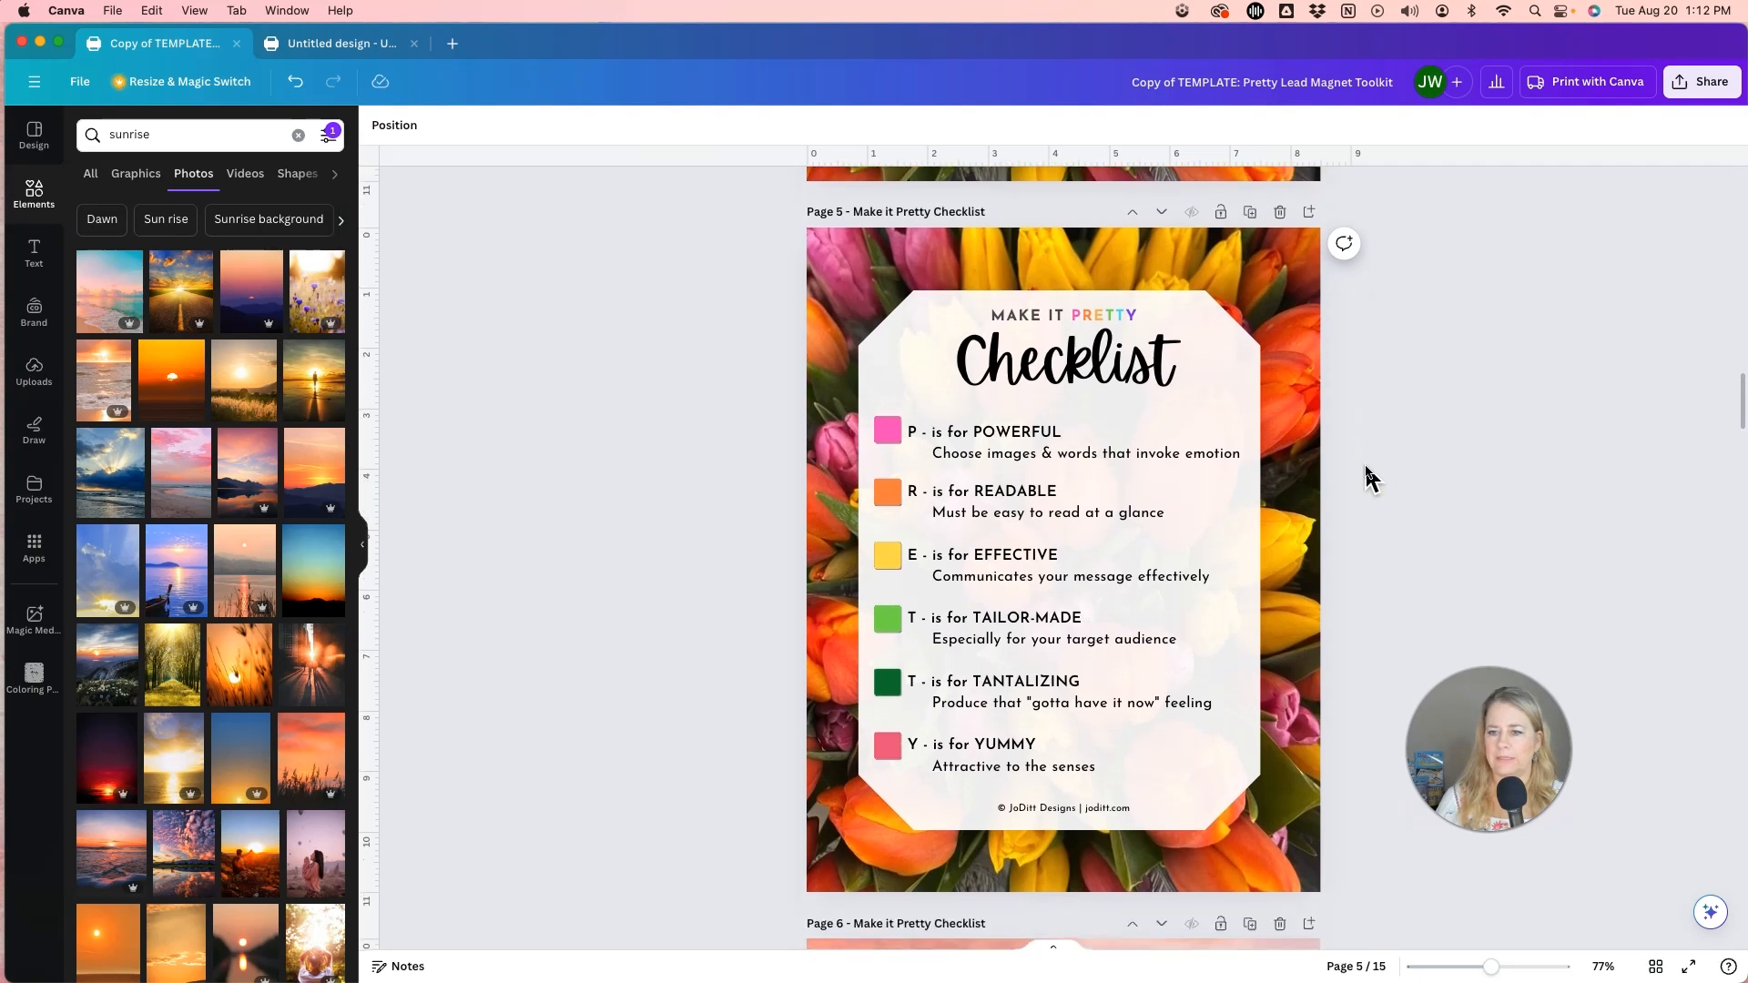
{"action": "left_click", "coordinate": [1401, 468]}
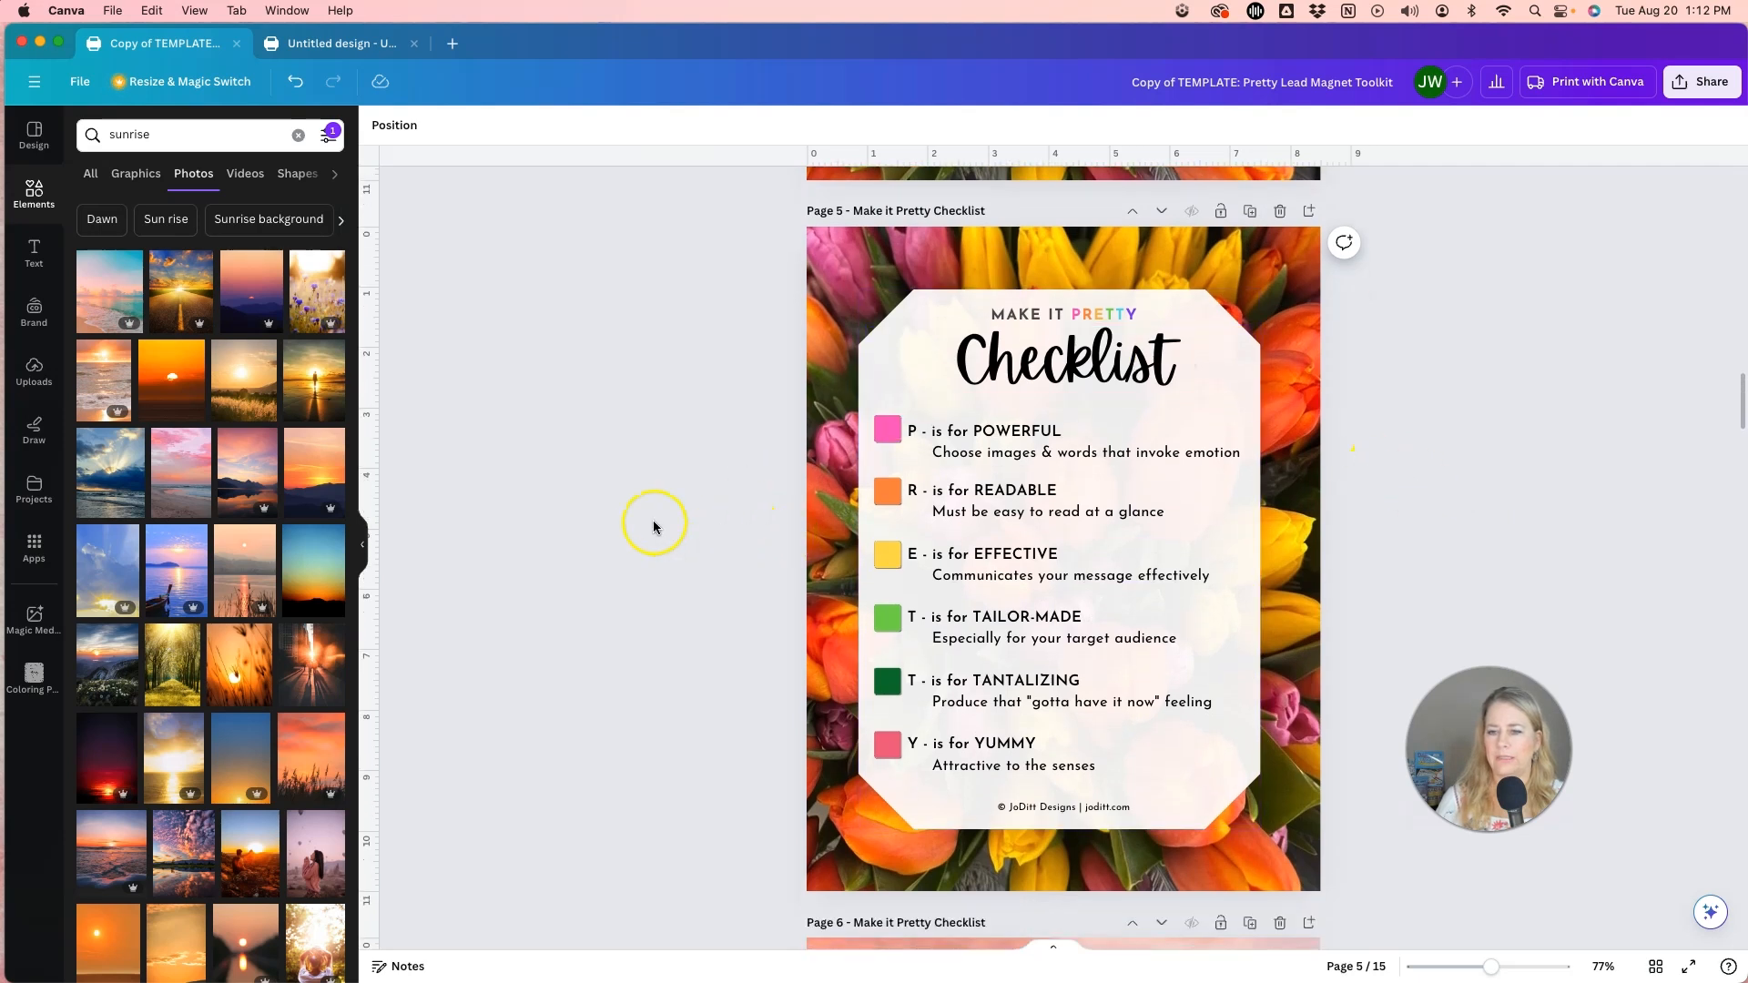
{"action": "scroll", "coordinate": [654, 532], "scroll_direction": "down", "scroll_amount": 8}
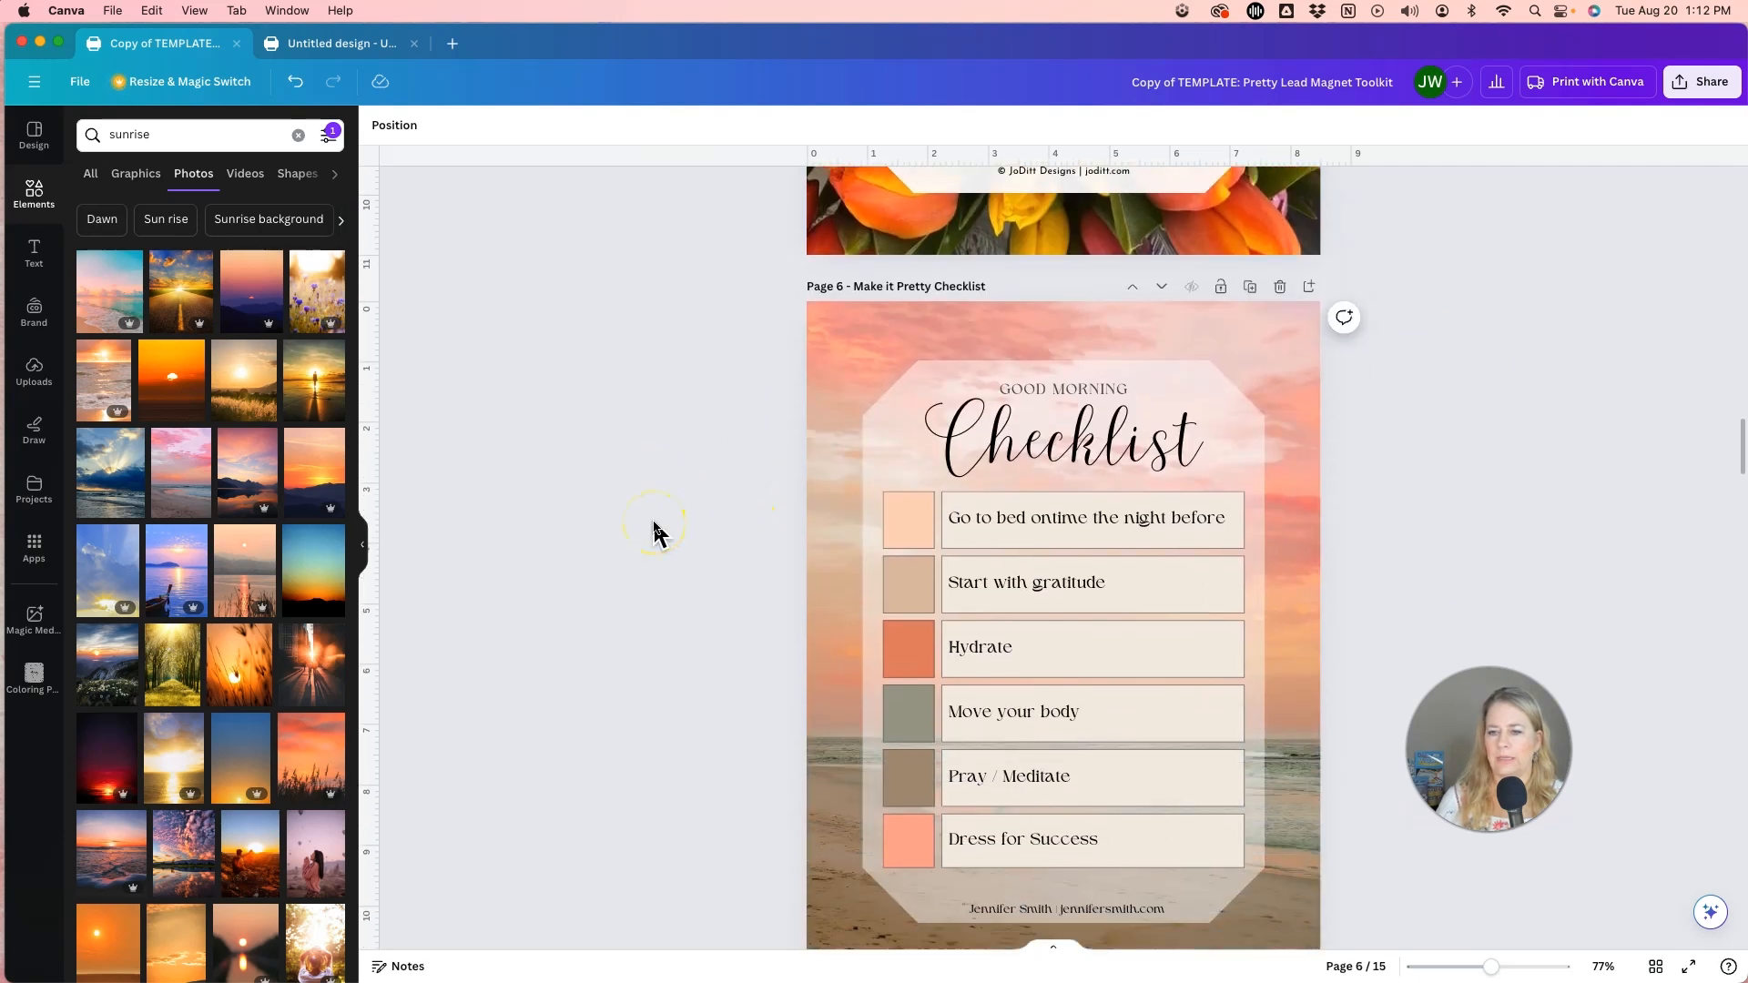
{"action": "scroll", "coordinate": [654, 533], "scroll_direction": "up", "scroll_amount": 1}
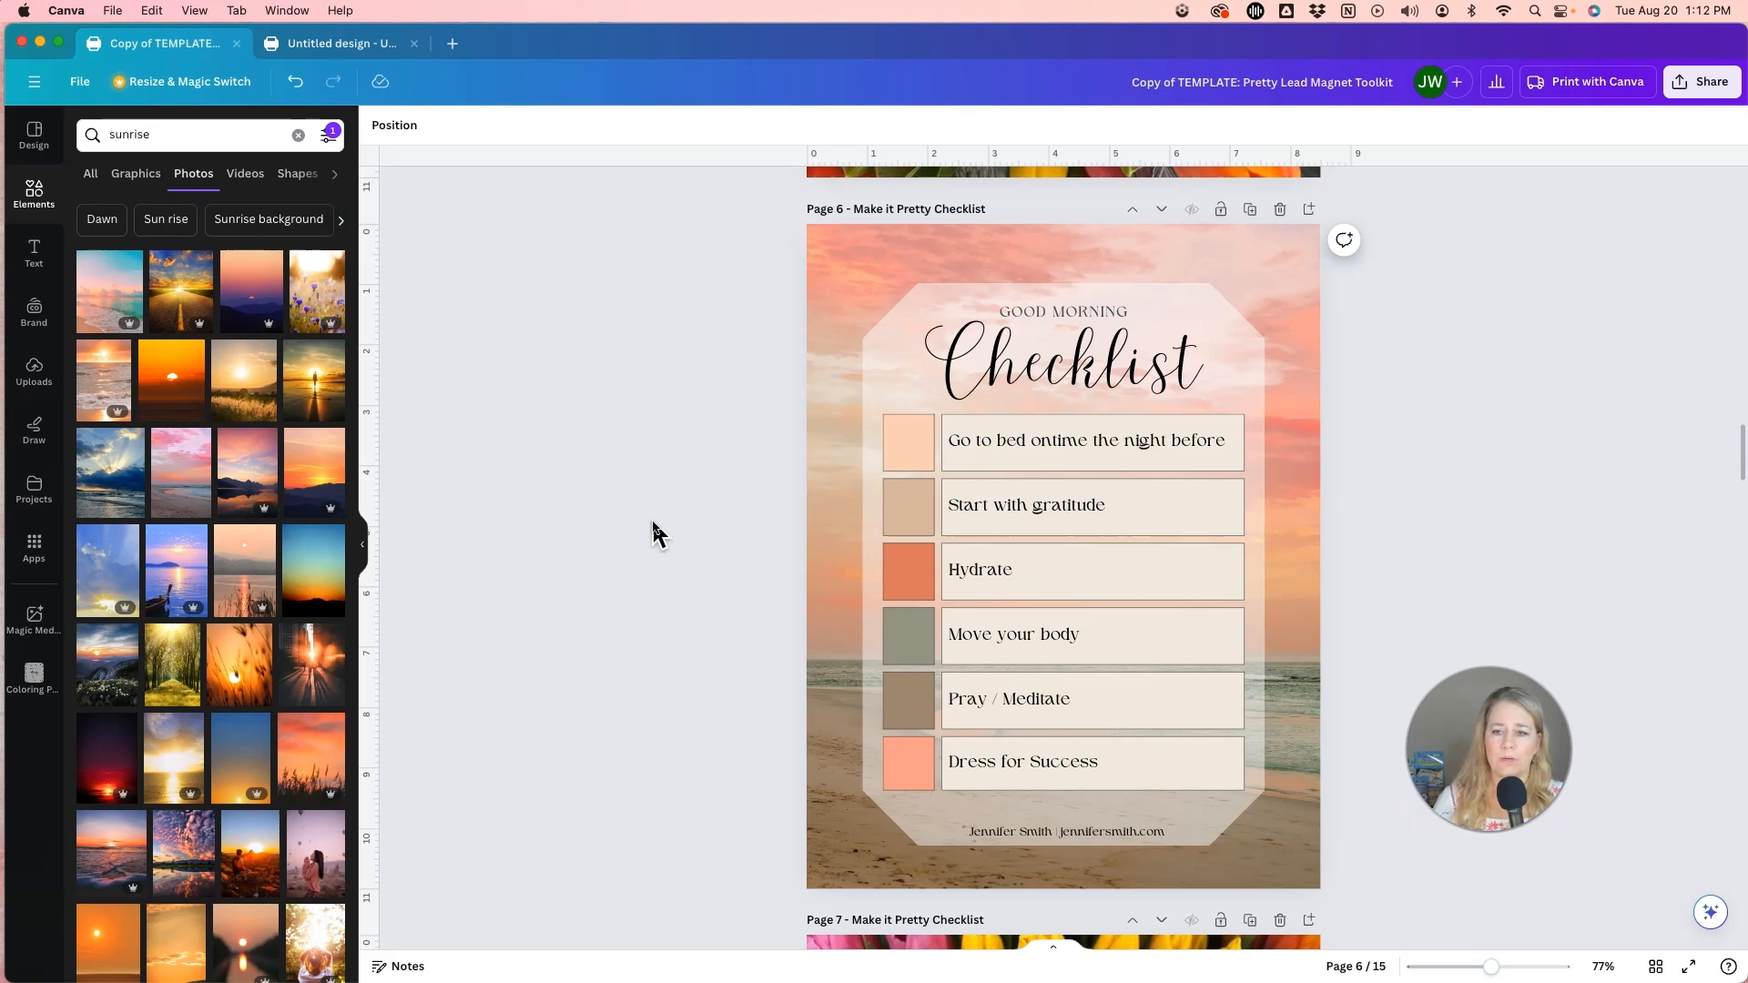
Look through the templates on pages 7 to 10, including the mandala cover's border artwork, the mandala checklist and the serene cover.
{"action": "scroll", "coordinate": [653, 528], "scroll_direction": "down", "scroll_amount": 10}
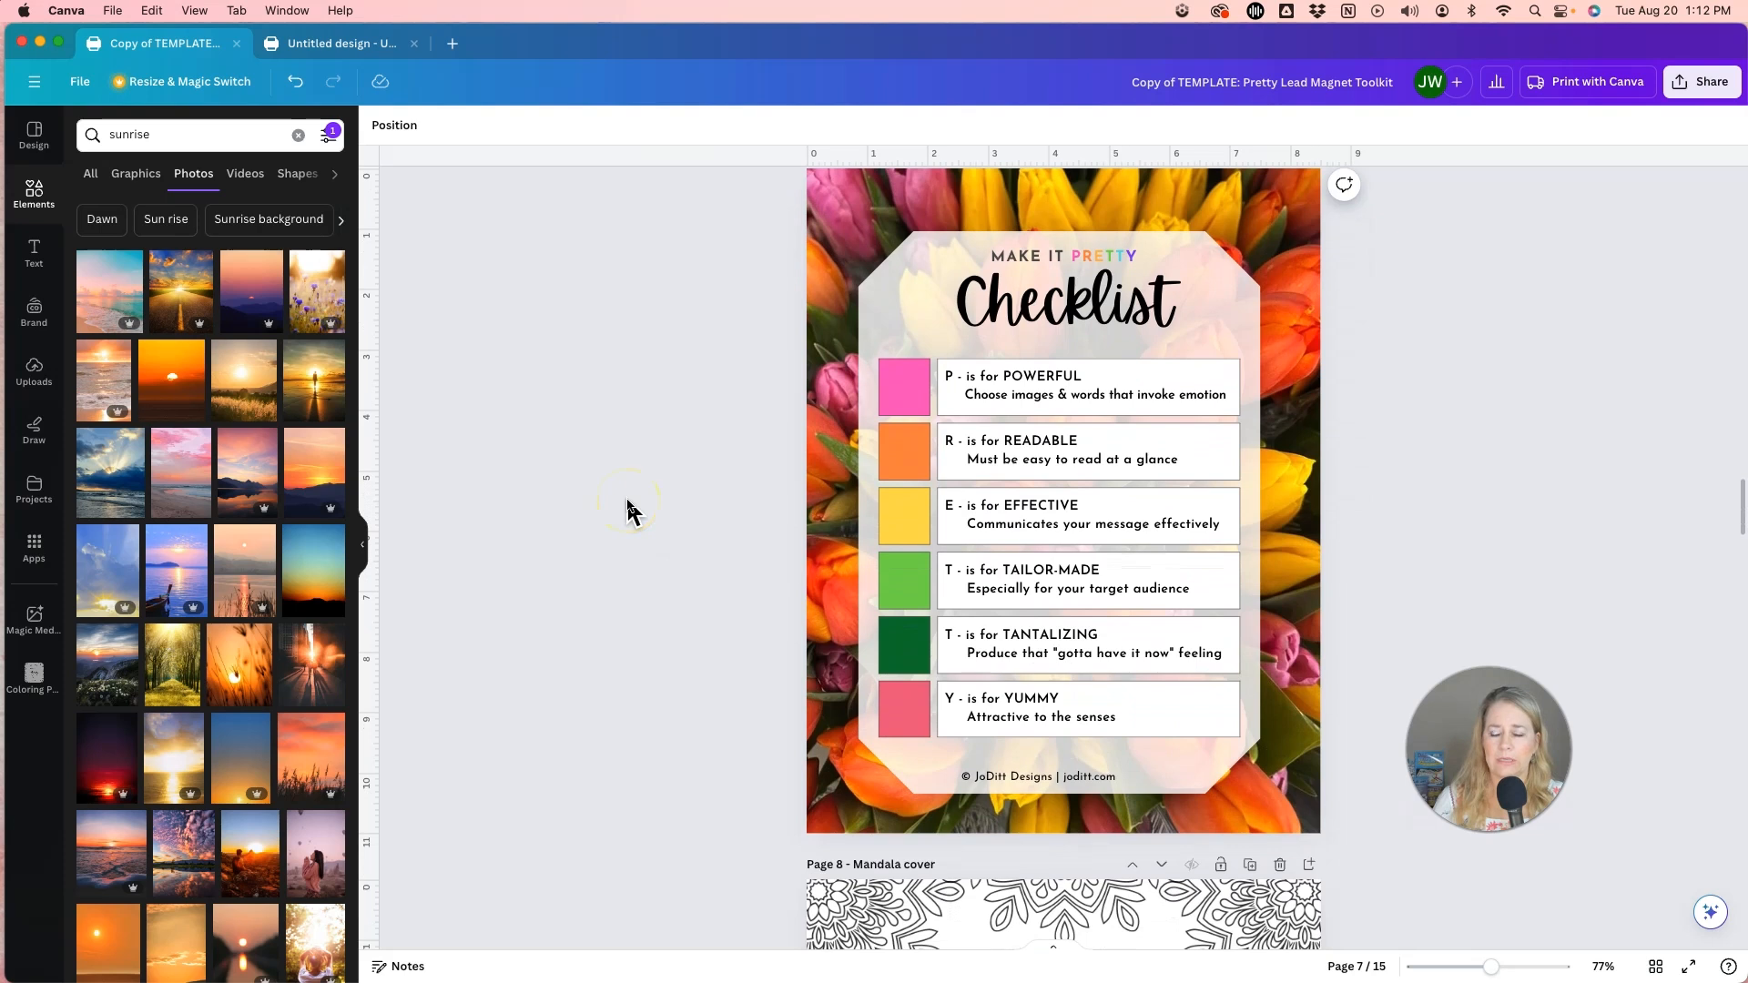
{"action": "scroll", "coordinate": [630, 510], "scroll_direction": "down", "scroll_amount": 8}
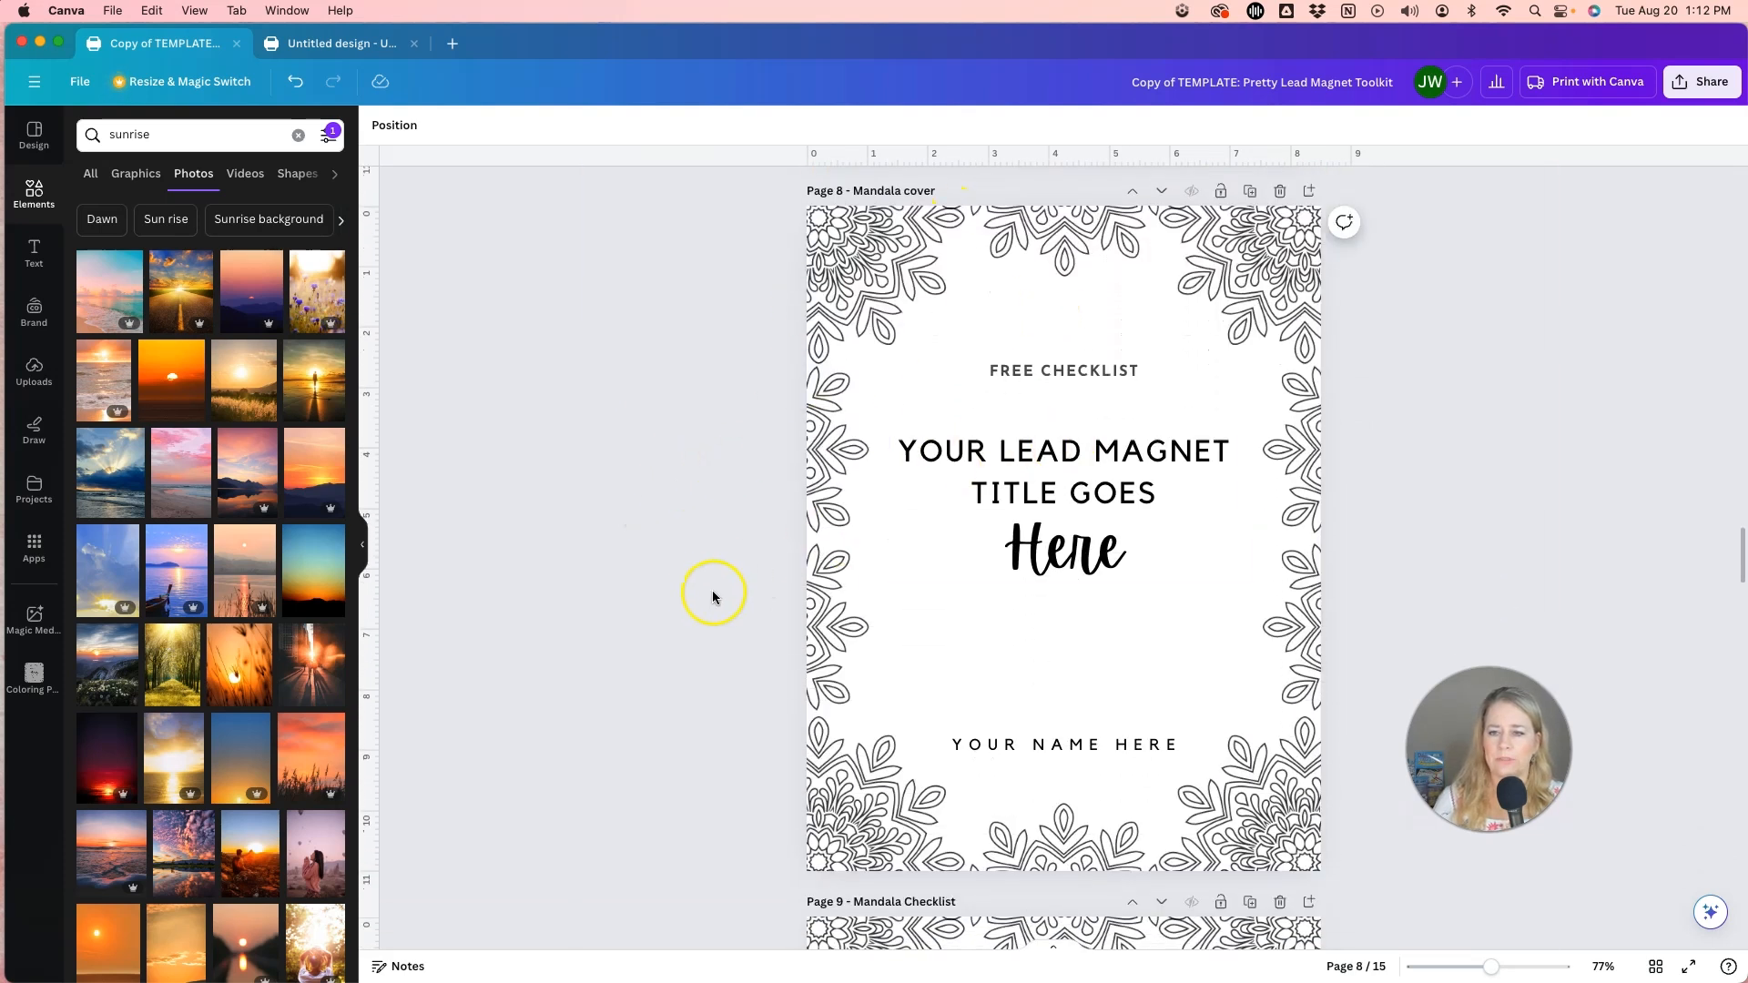
{"action": "scroll", "coordinate": [719, 547], "scroll_direction": "down", "scroll_amount": 1}
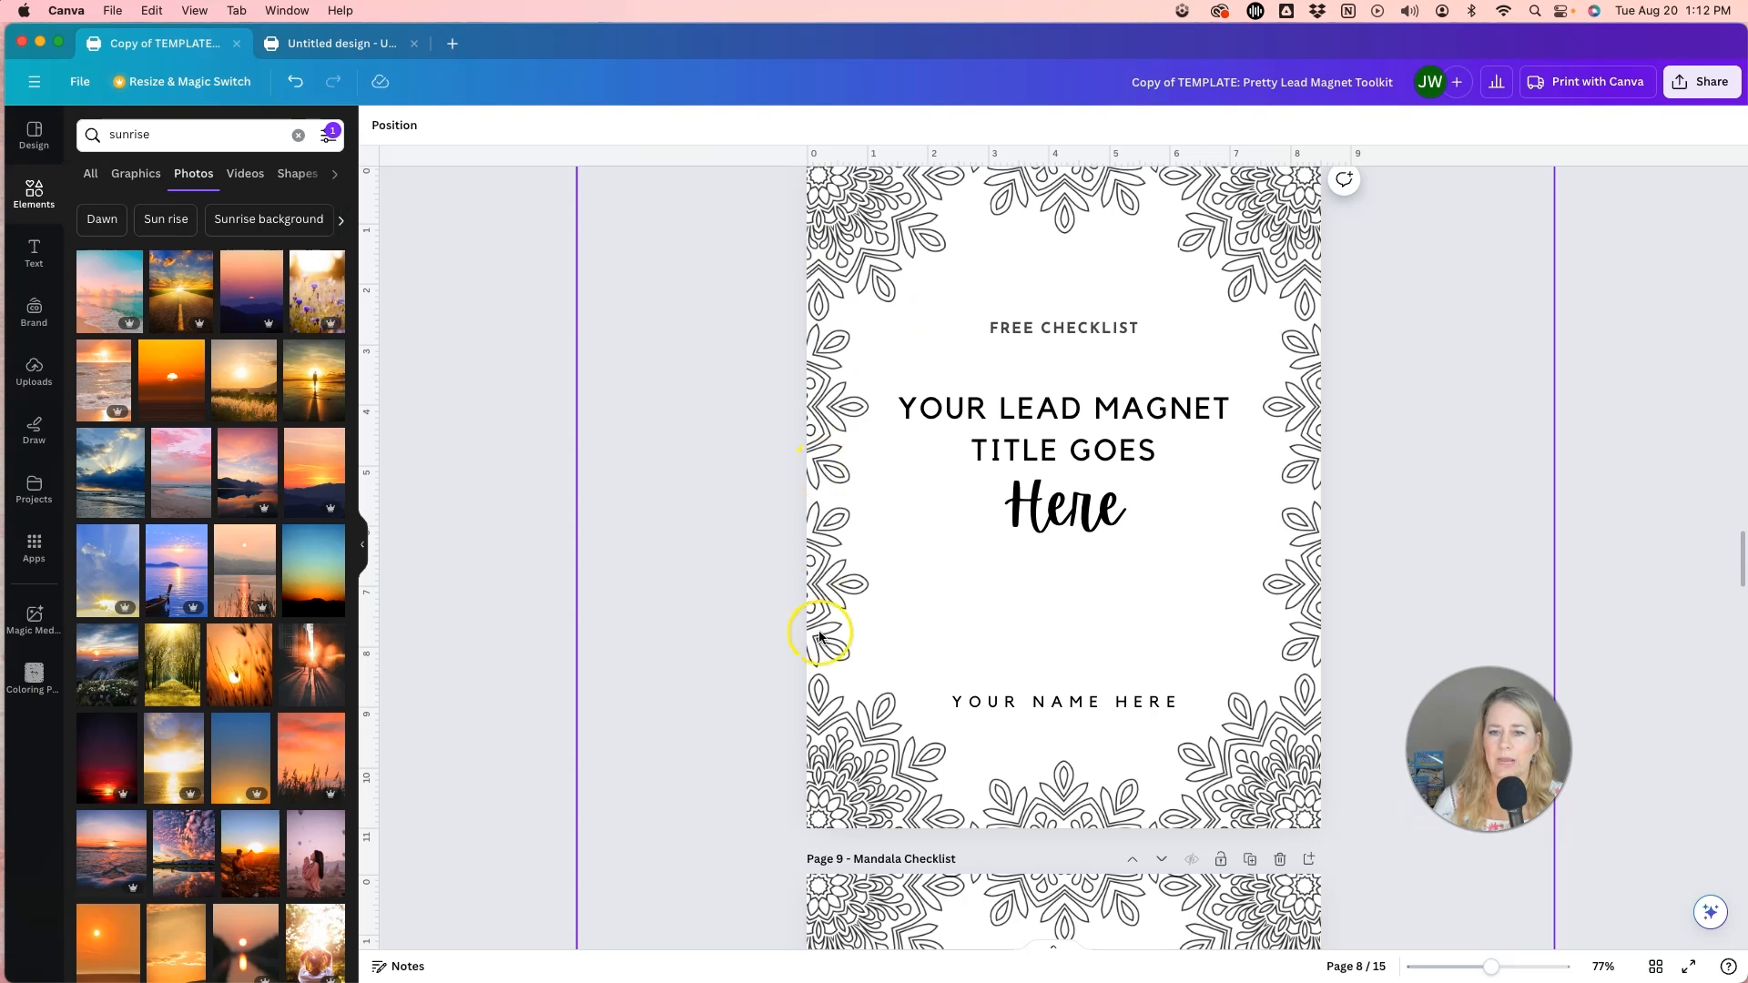
{"action": "left_click", "coordinate": [883, 264]}
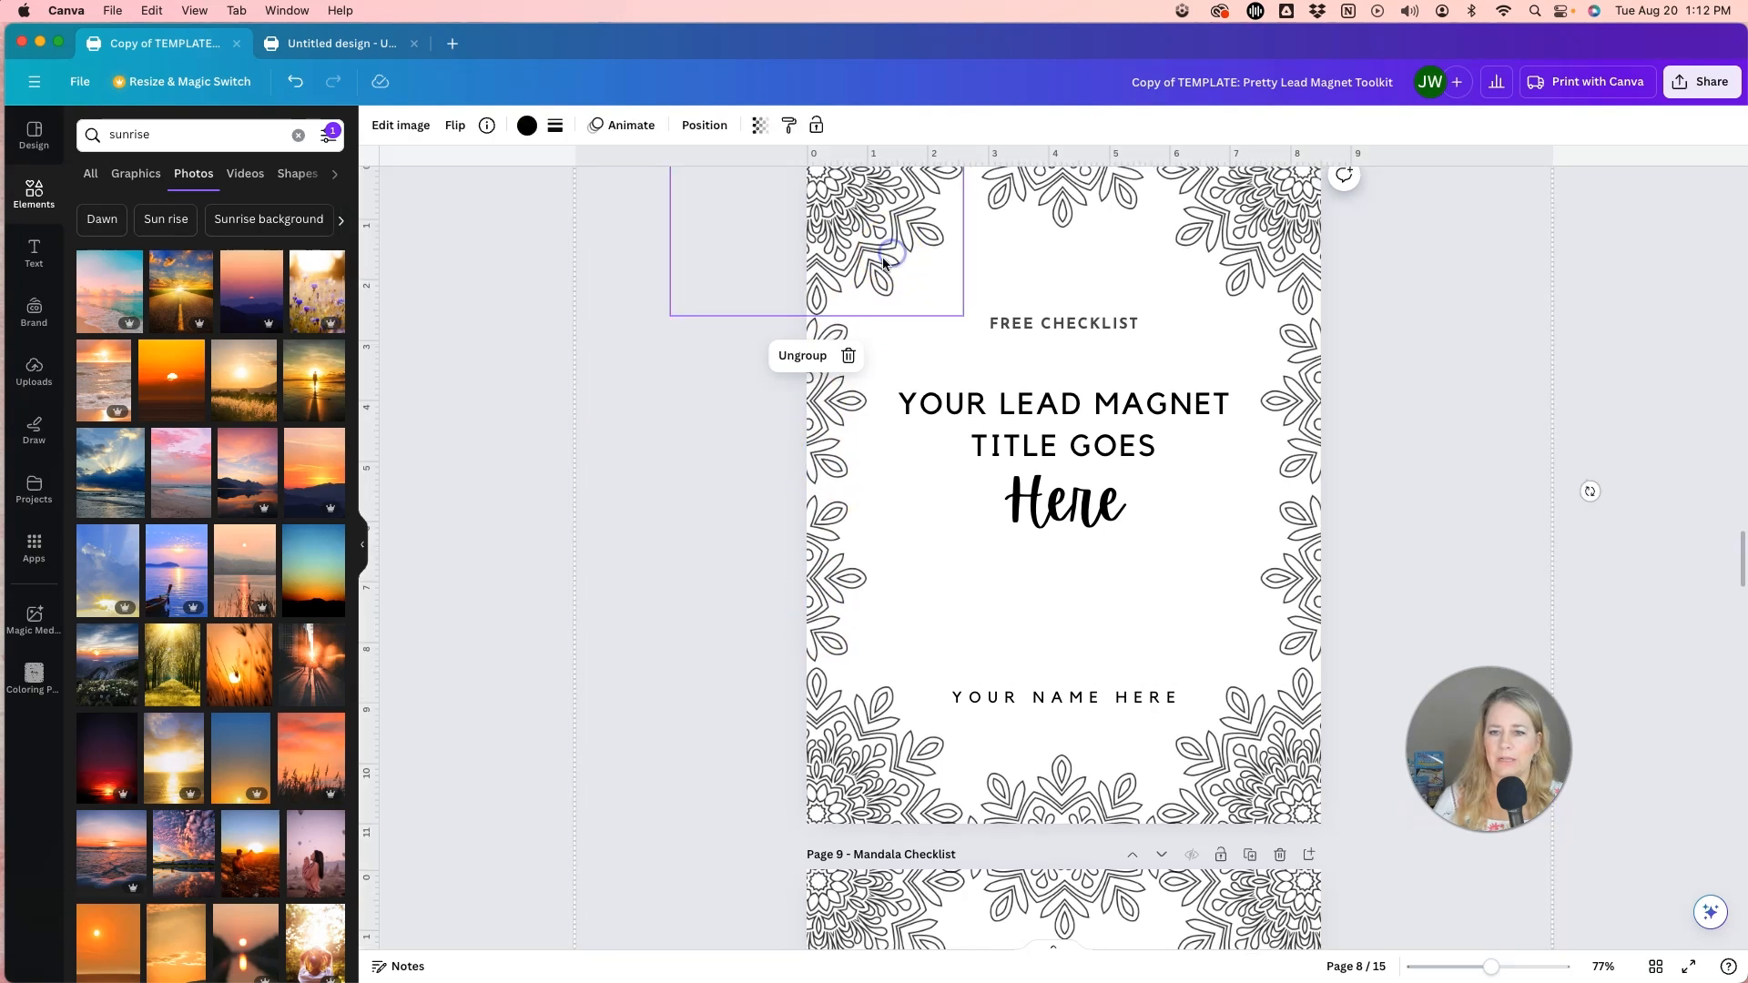
{"action": "scroll", "coordinate": [734, 594], "scroll_direction": "down", "scroll_amount": 5}
{"action": "scroll", "coordinate": [734, 593], "scroll_direction": "down", "scroll_amount": 4}
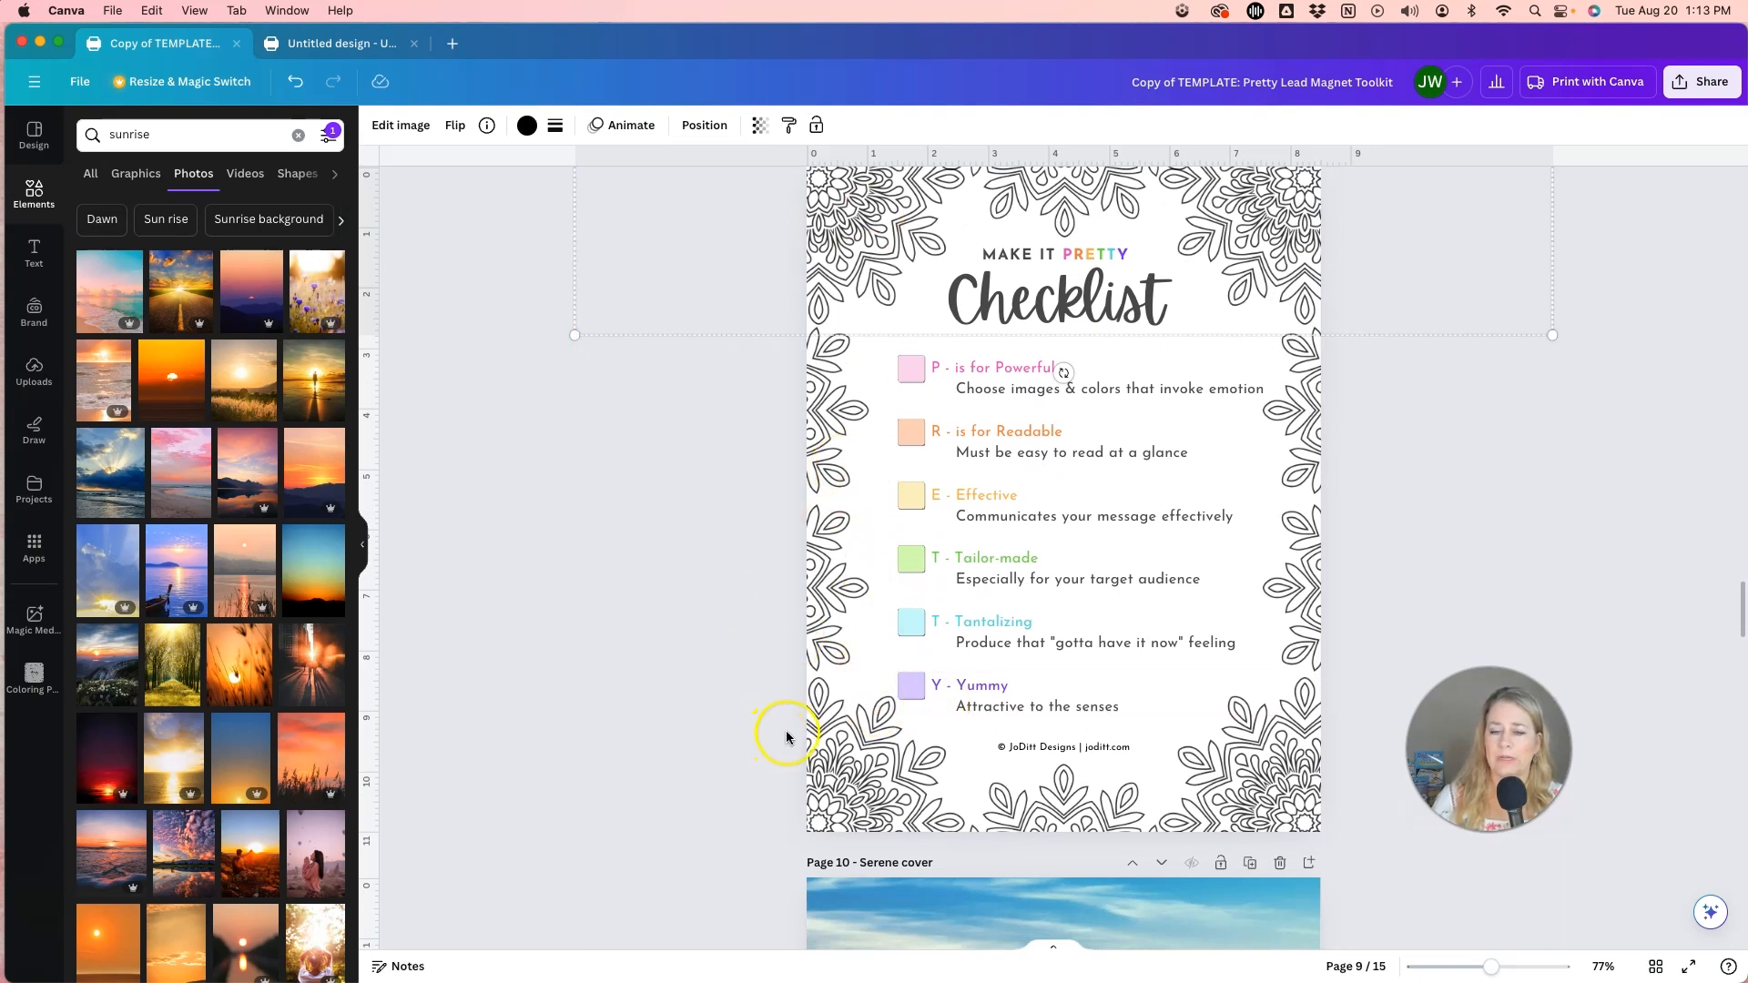
{"action": "scroll", "coordinate": [663, 746], "scroll_direction": "down", "scroll_amount": 3}
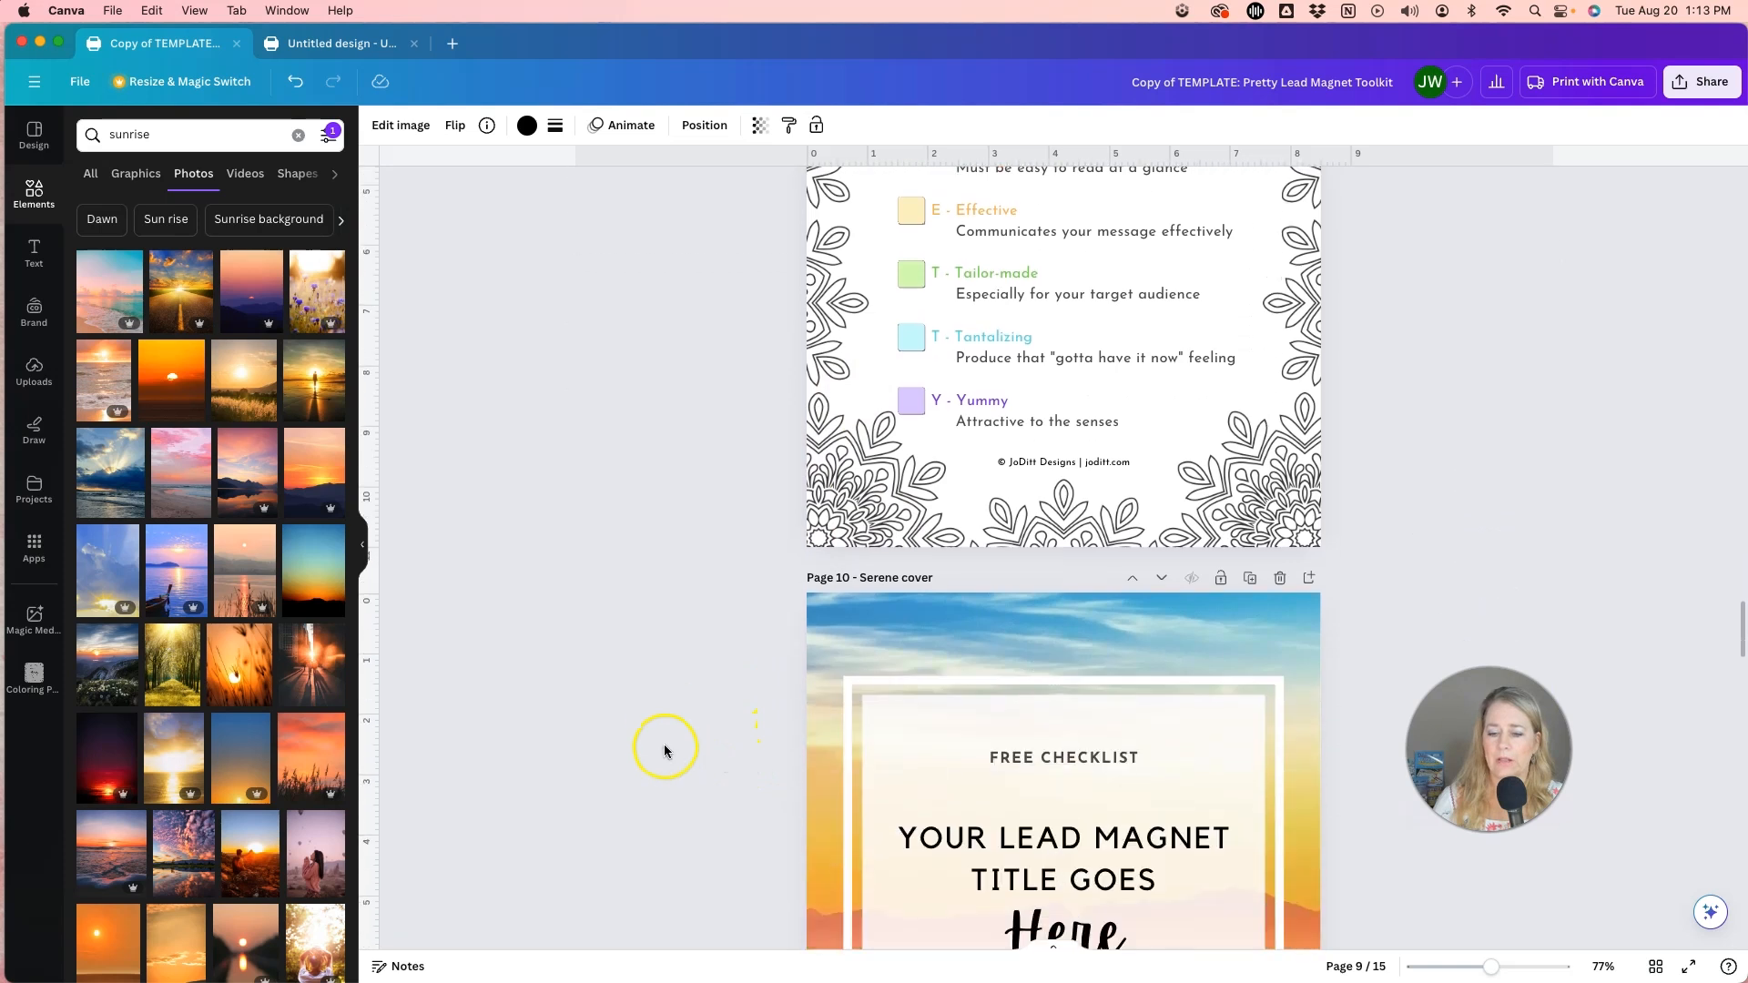
Compare the framed layout of the serene cover on page 10 with the page 7 checklist's panel, and review the serene checklist on page 11.
{"action": "scroll", "coordinate": [664, 746], "scroll_direction": "down", "scroll_amount": 5}
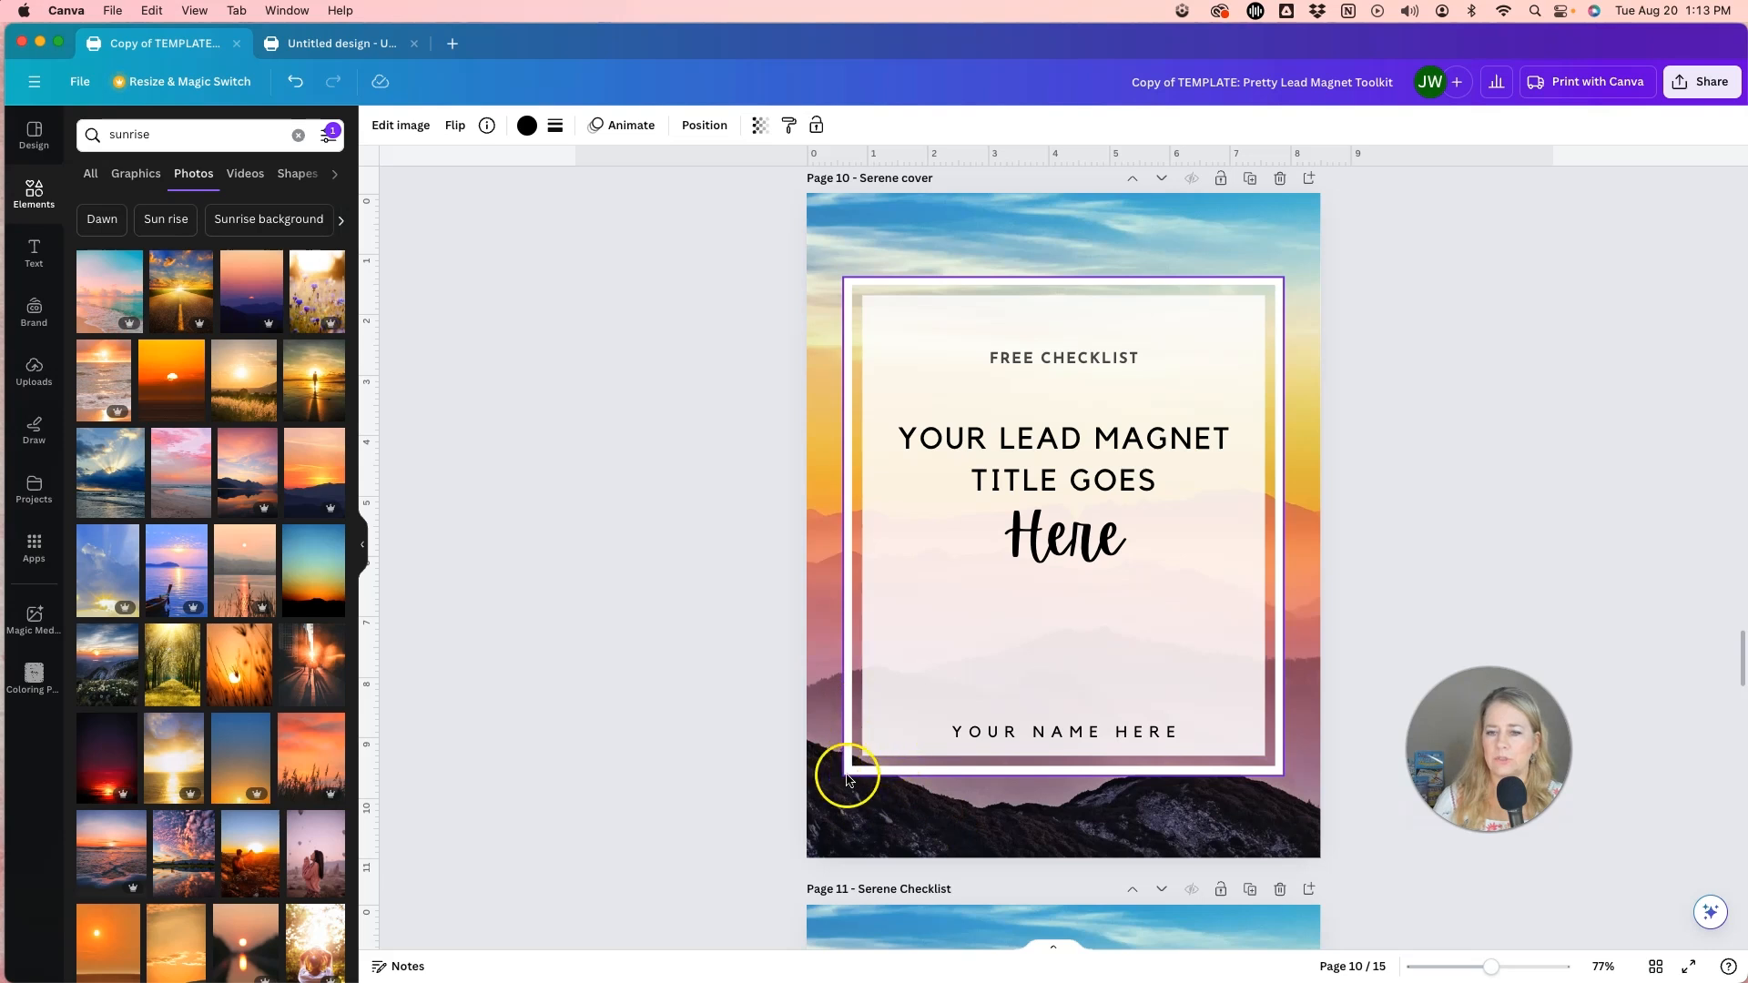
{"action": "scroll", "coordinate": [761, 783], "scroll_direction": "down", "scroll_amount": 8}
{"action": "scroll", "coordinate": [697, 763], "scroll_direction": "up", "scroll_amount": 20}
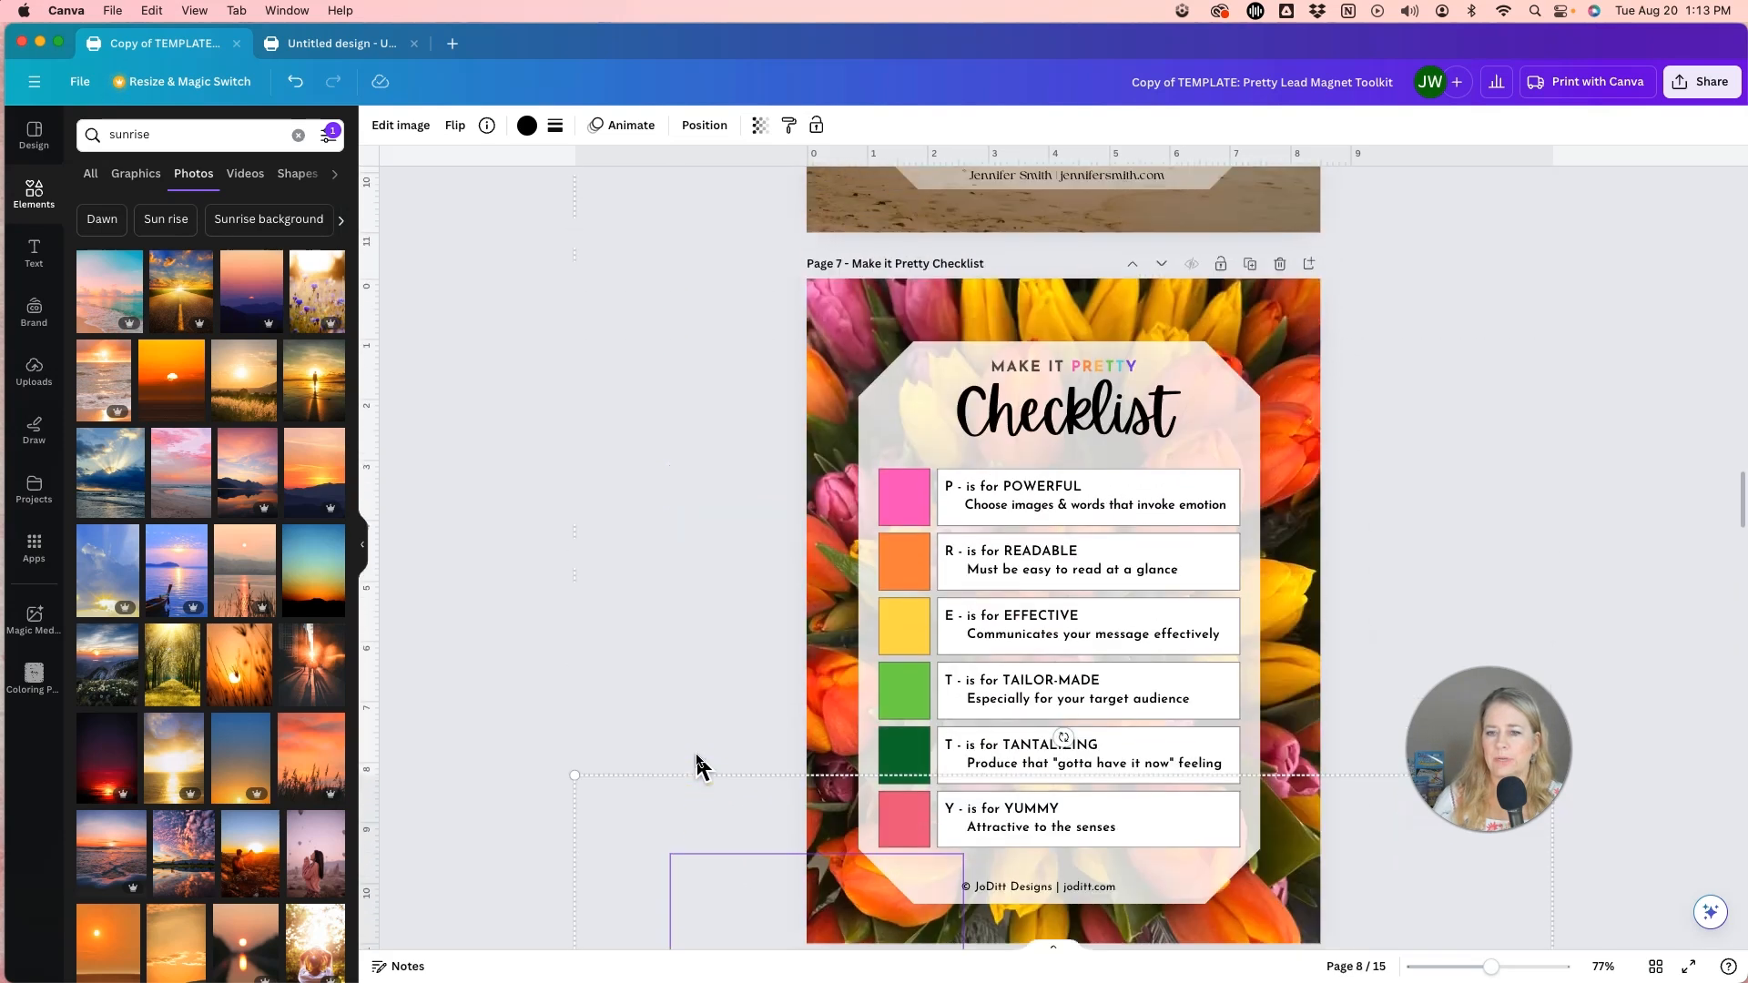
{"action": "left_click", "coordinate": [909, 346]}
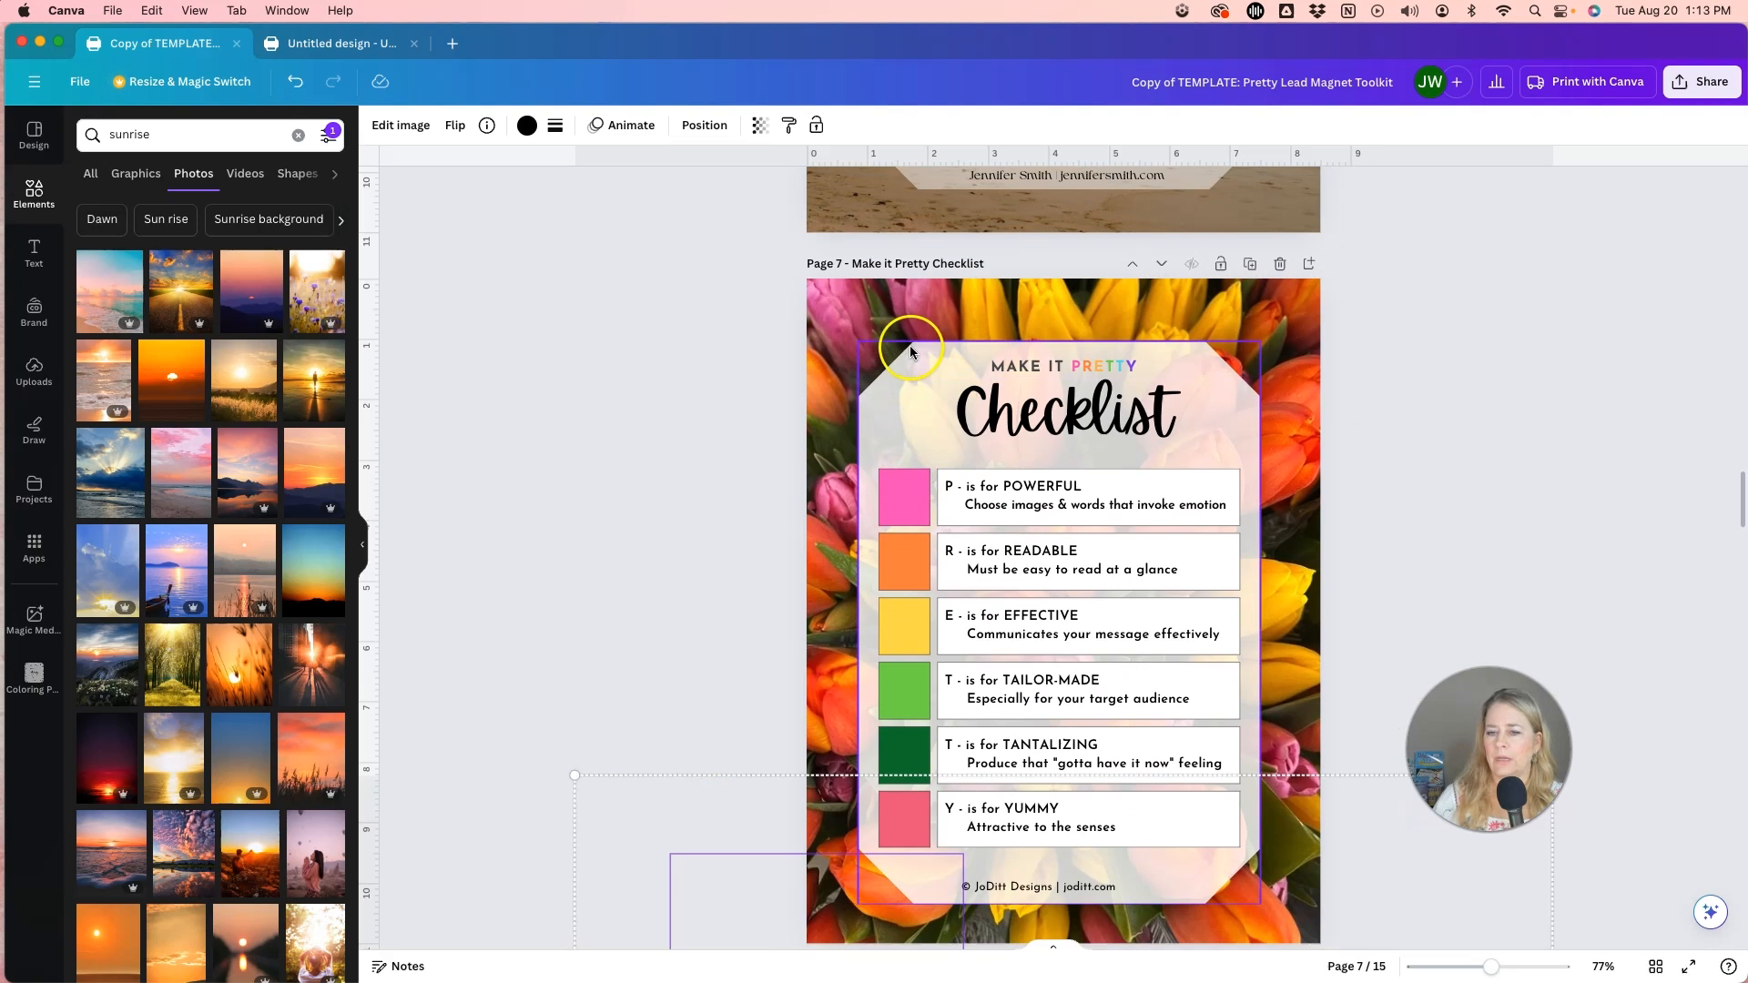
{"action": "scroll", "coordinate": [539, 668], "scroll_direction": "down", "scroll_amount": 6}
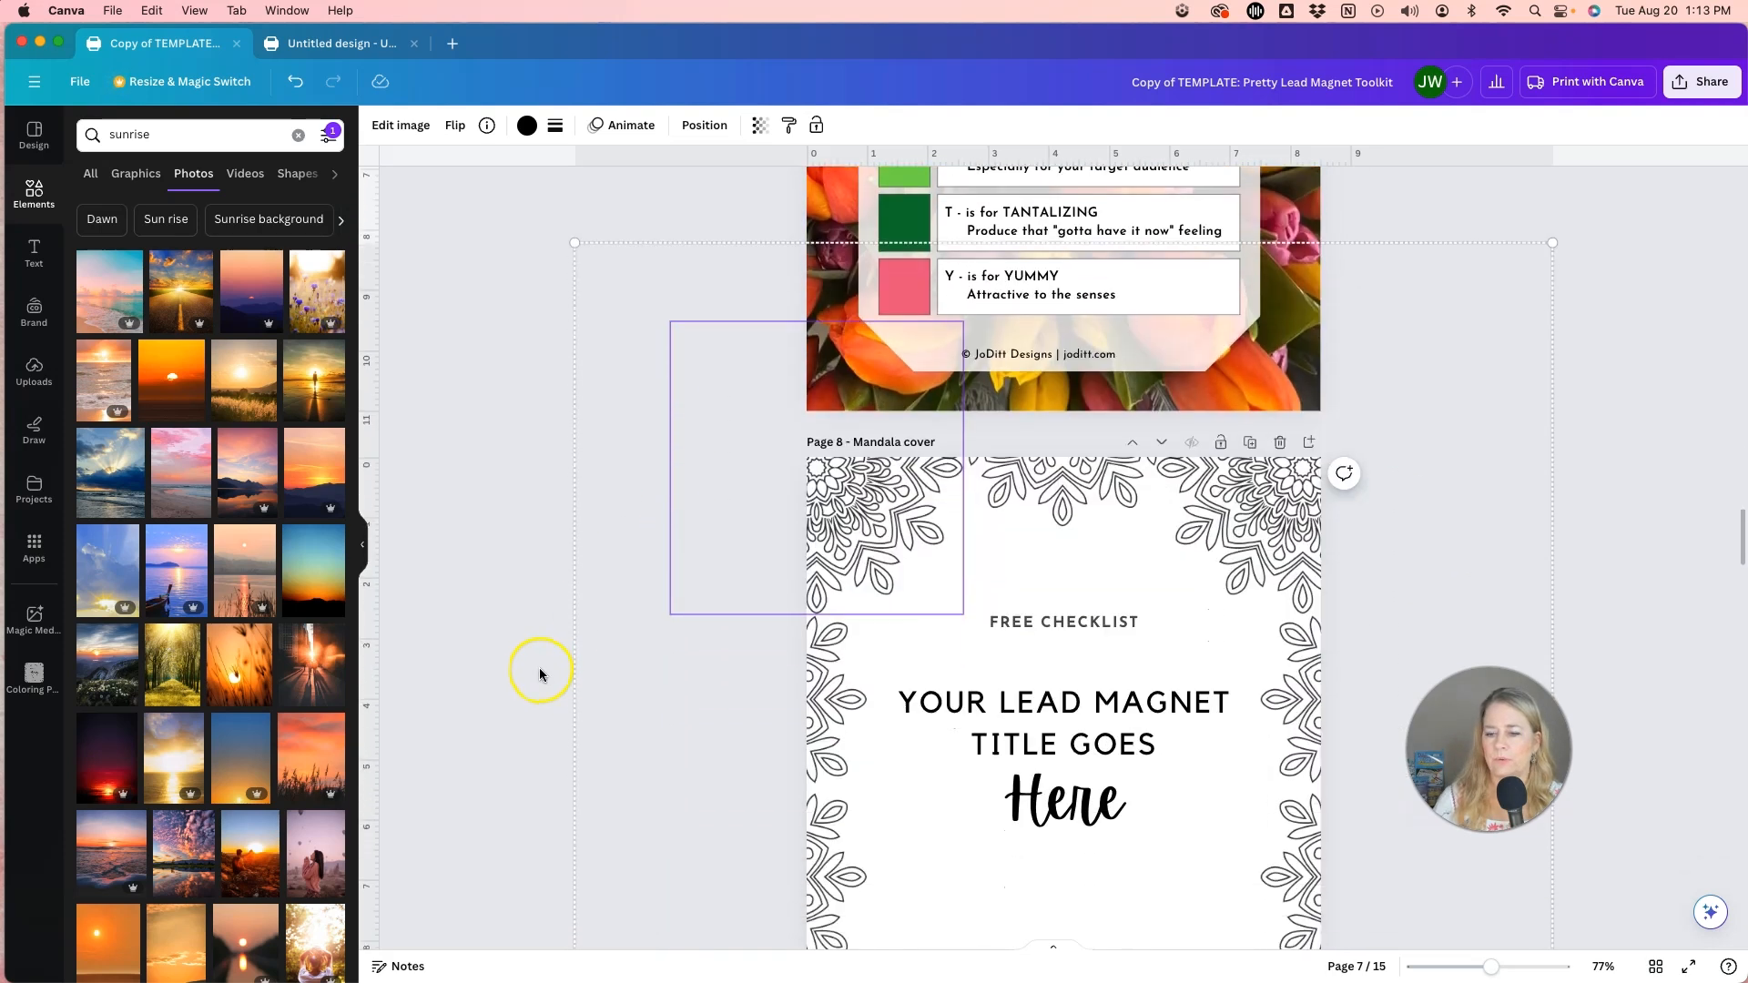
{"action": "scroll", "coordinate": [539, 672], "scroll_direction": "down", "scroll_amount": 17}
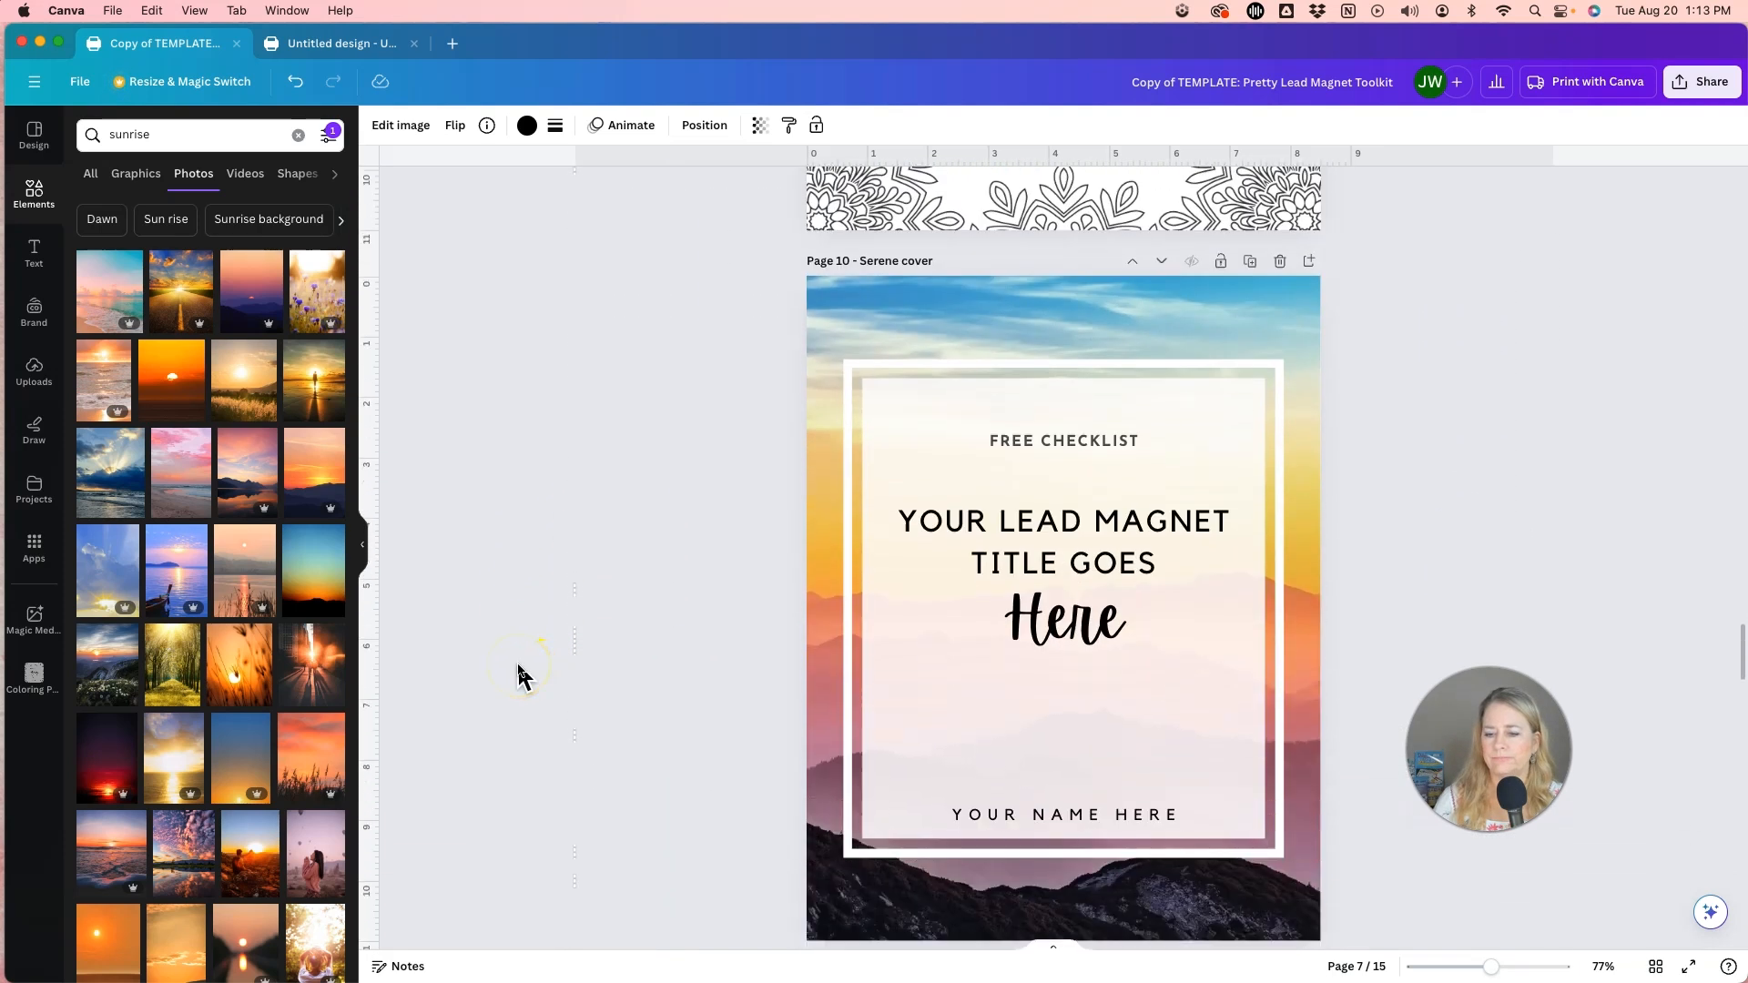
{"action": "scroll", "coordinate": [519, 675], "scroll_direction": "down", "scroll_amount": 11}
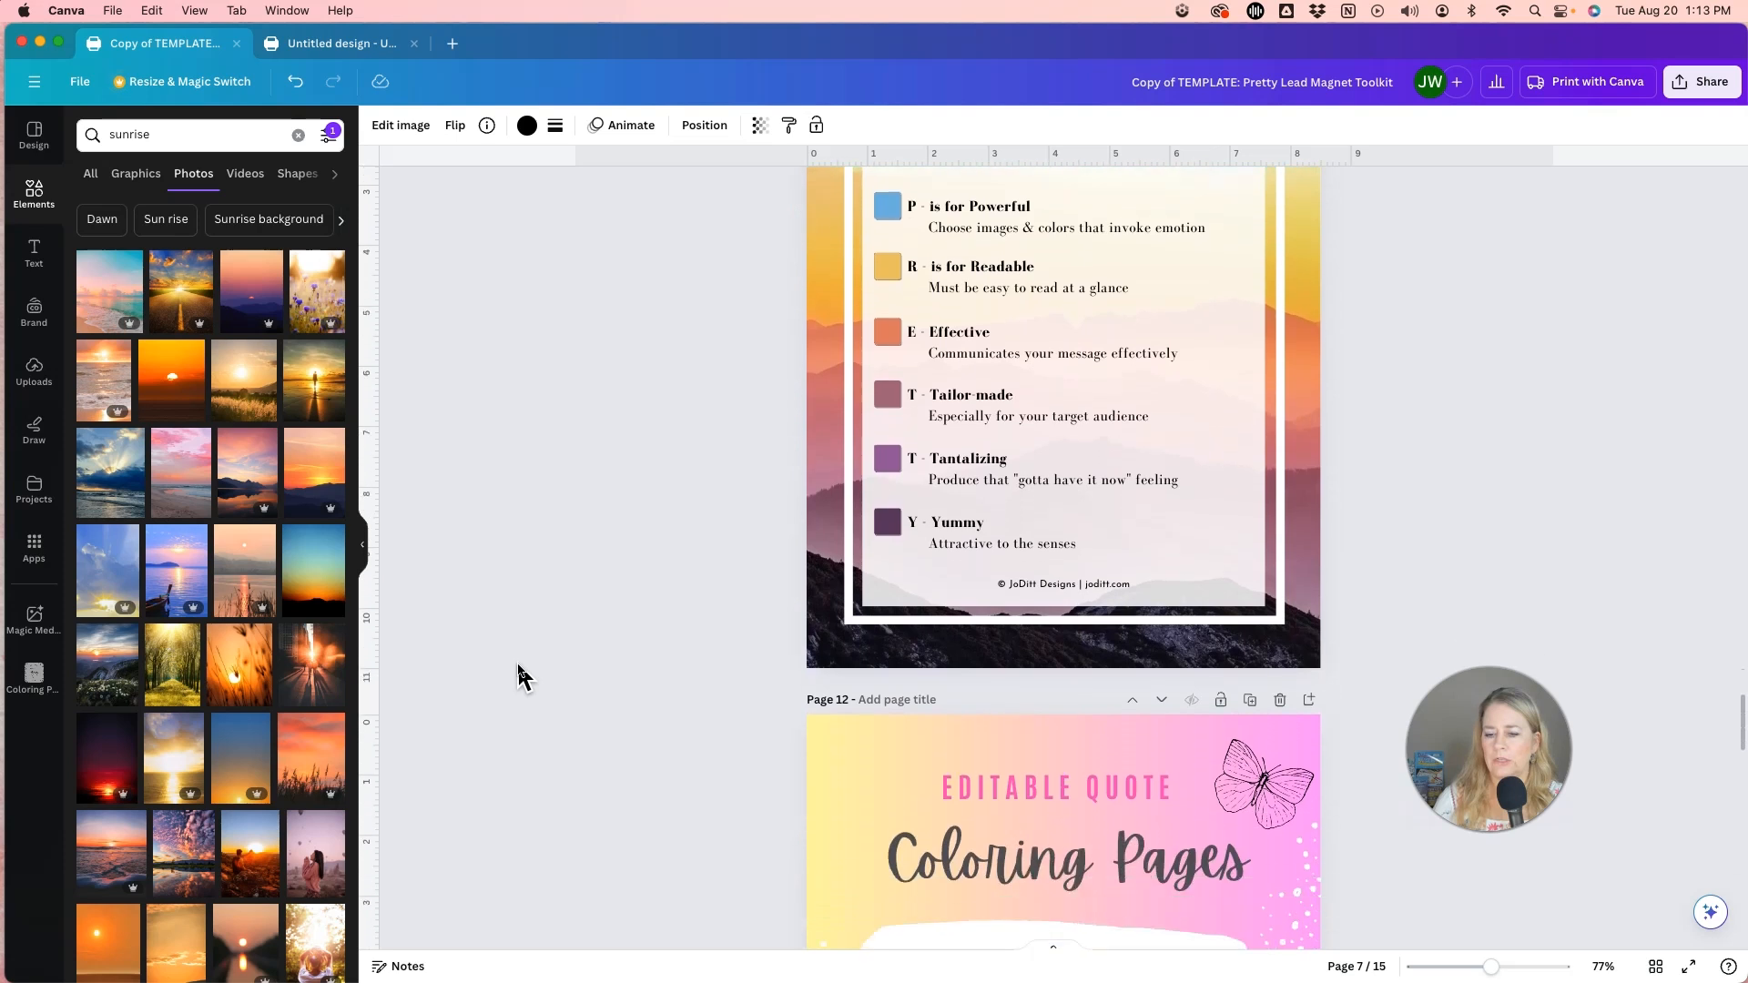
Look through the editable quote coloring pages on pages 12 to 15, including their lettering and floral artwork.
{"action": "scroll", "coordinate": [519, 672], "scroll_direction": "down", "scroll_amount": 5}
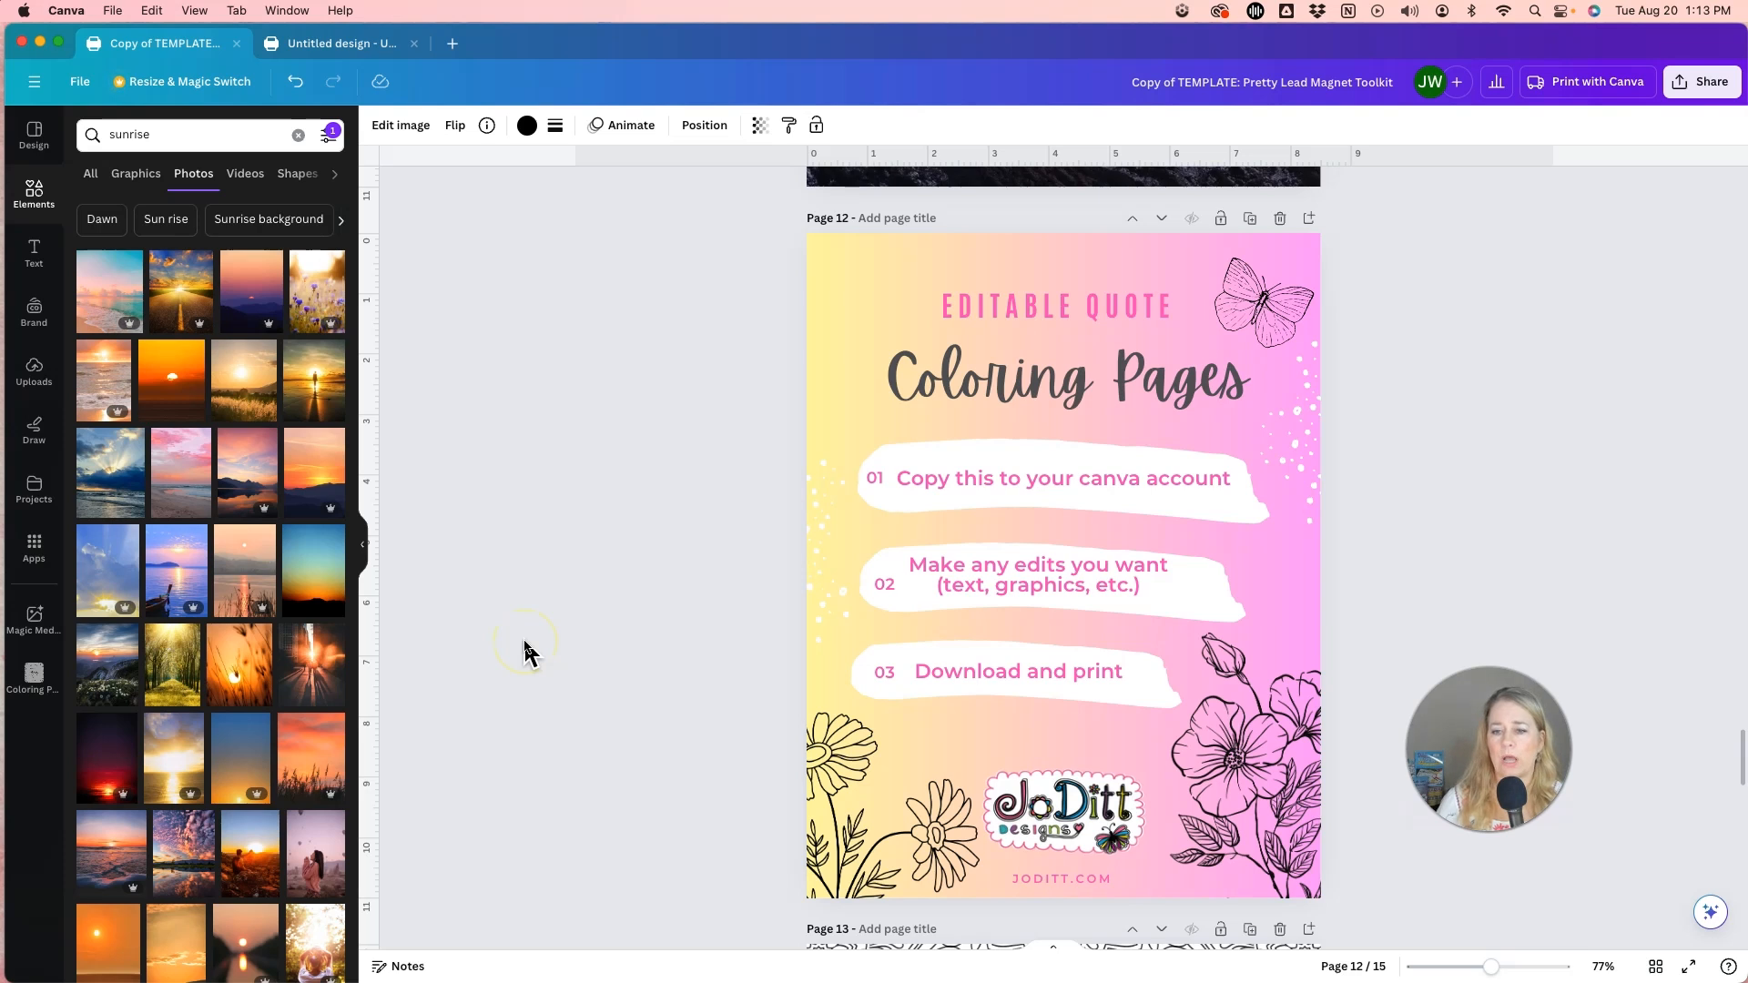
{"action": "scroll", "coordinate": [525, 652], "scroll_direction": "down", "scroll_amount": 5}
{"action": "scroll", "coordinate": [525, 652], "scroll_direction": "down", "scroll_amount": 2}
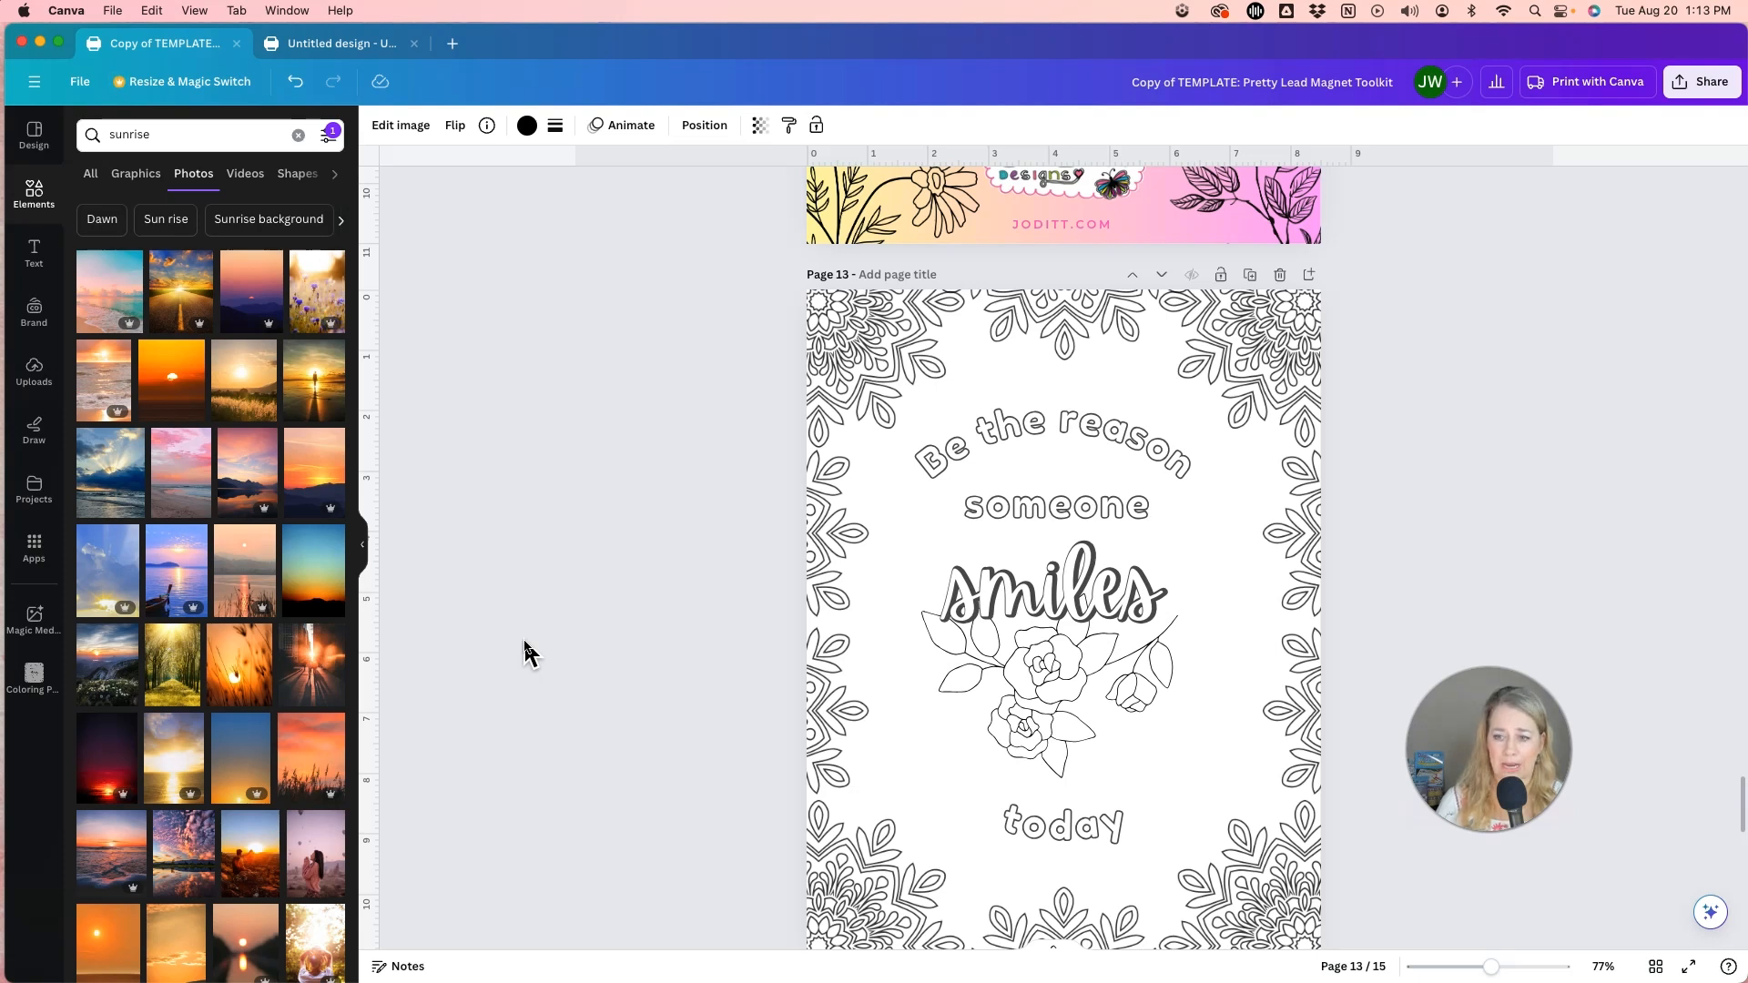
{"action": "scroll", "coordinate": [526, 652], "scroll_direction": "down", "scroll_amount": 1}
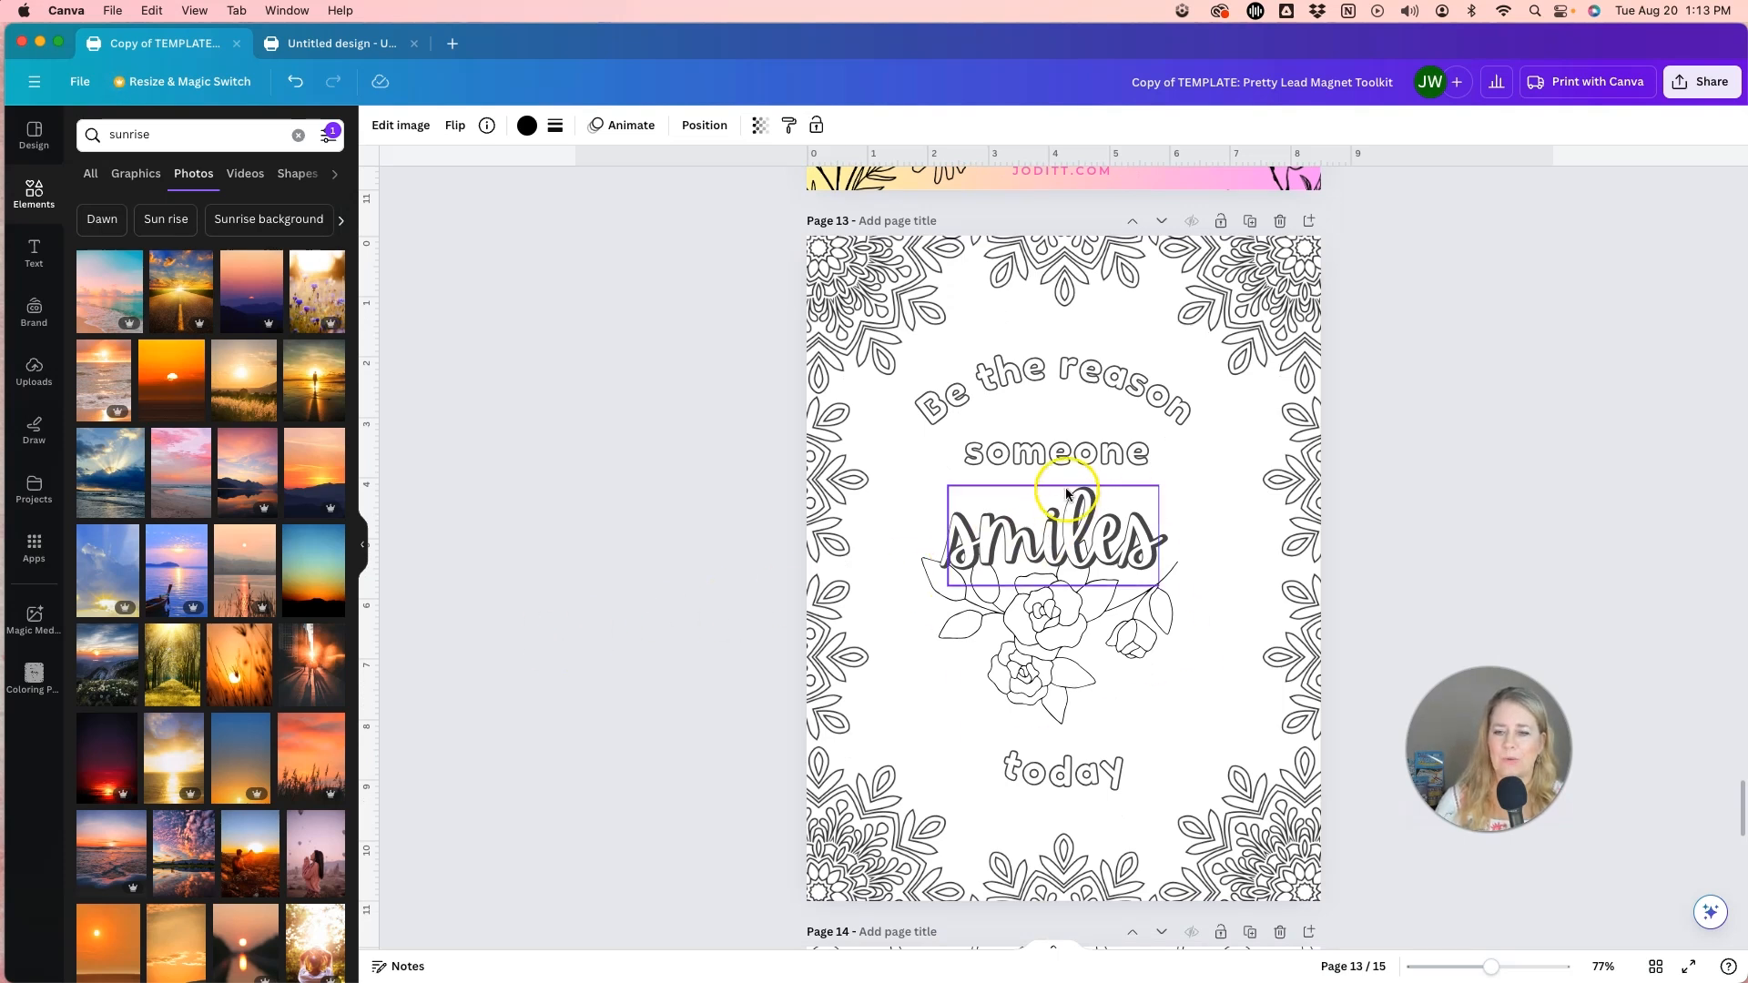
{"action": "scroll", "coordinate": [1056, 775], "scroll_direction": "down", "scroll_amount": 1}
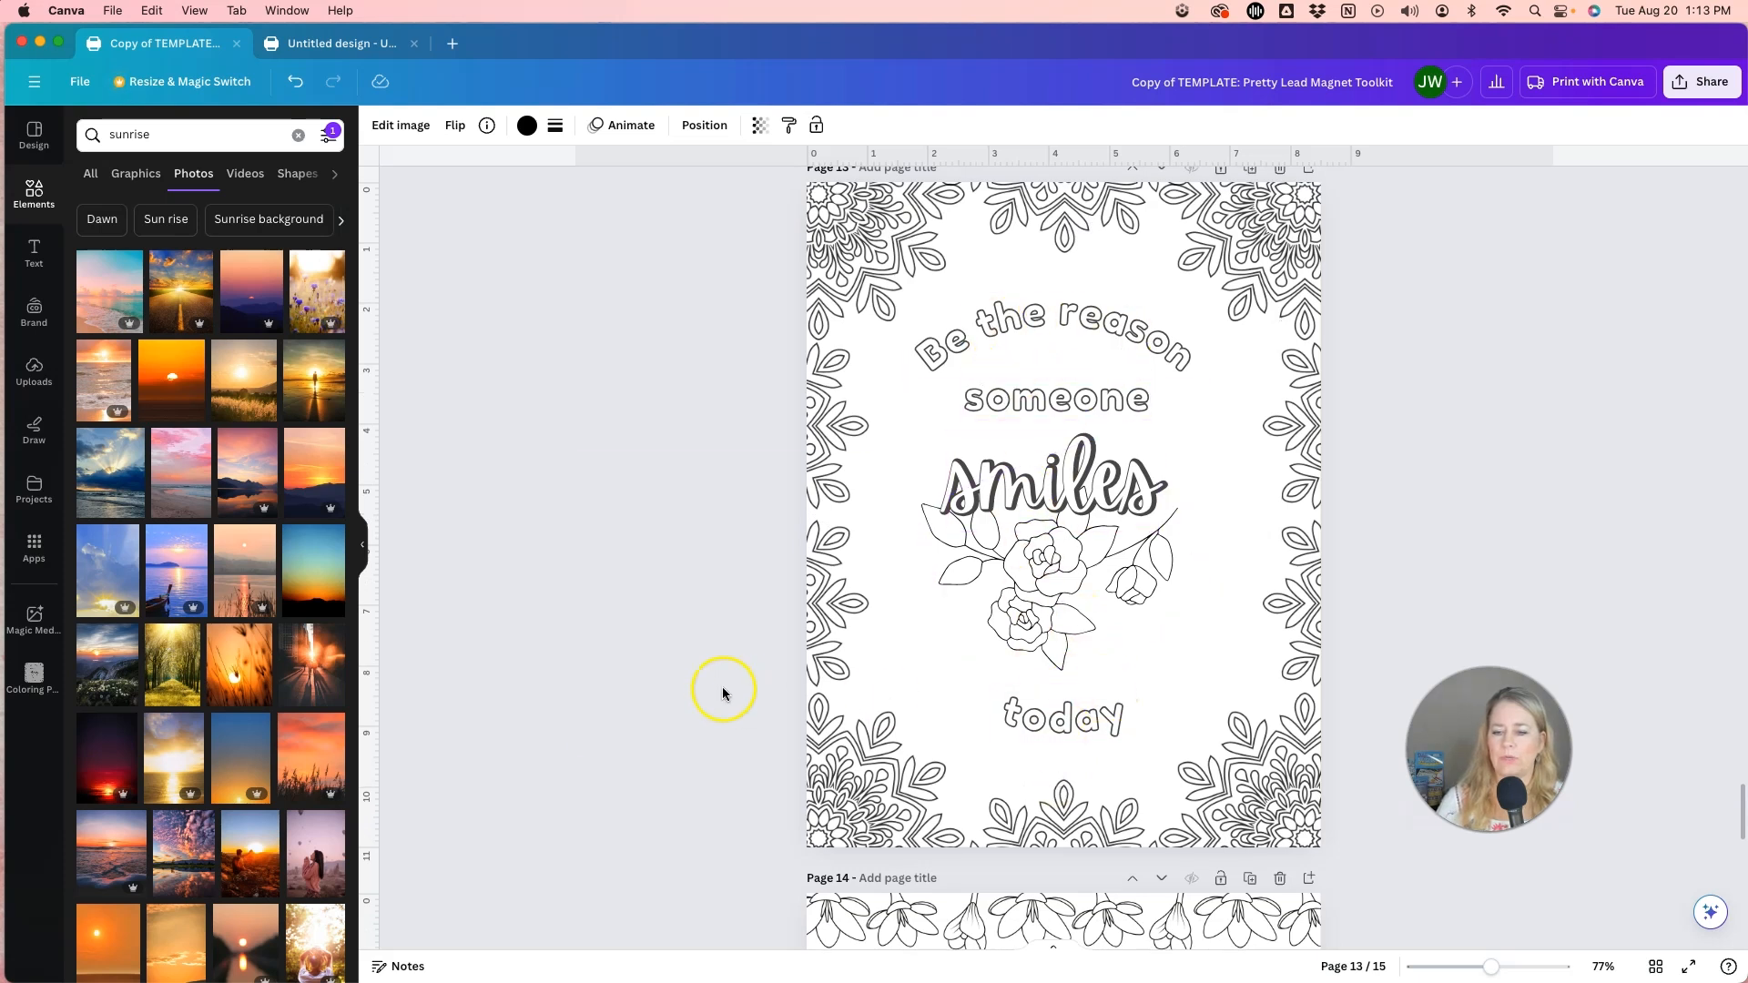
{"action": "scroll", "coordinate": [723, 692], "scroll_direction": "down", "scroll_amount": 10}
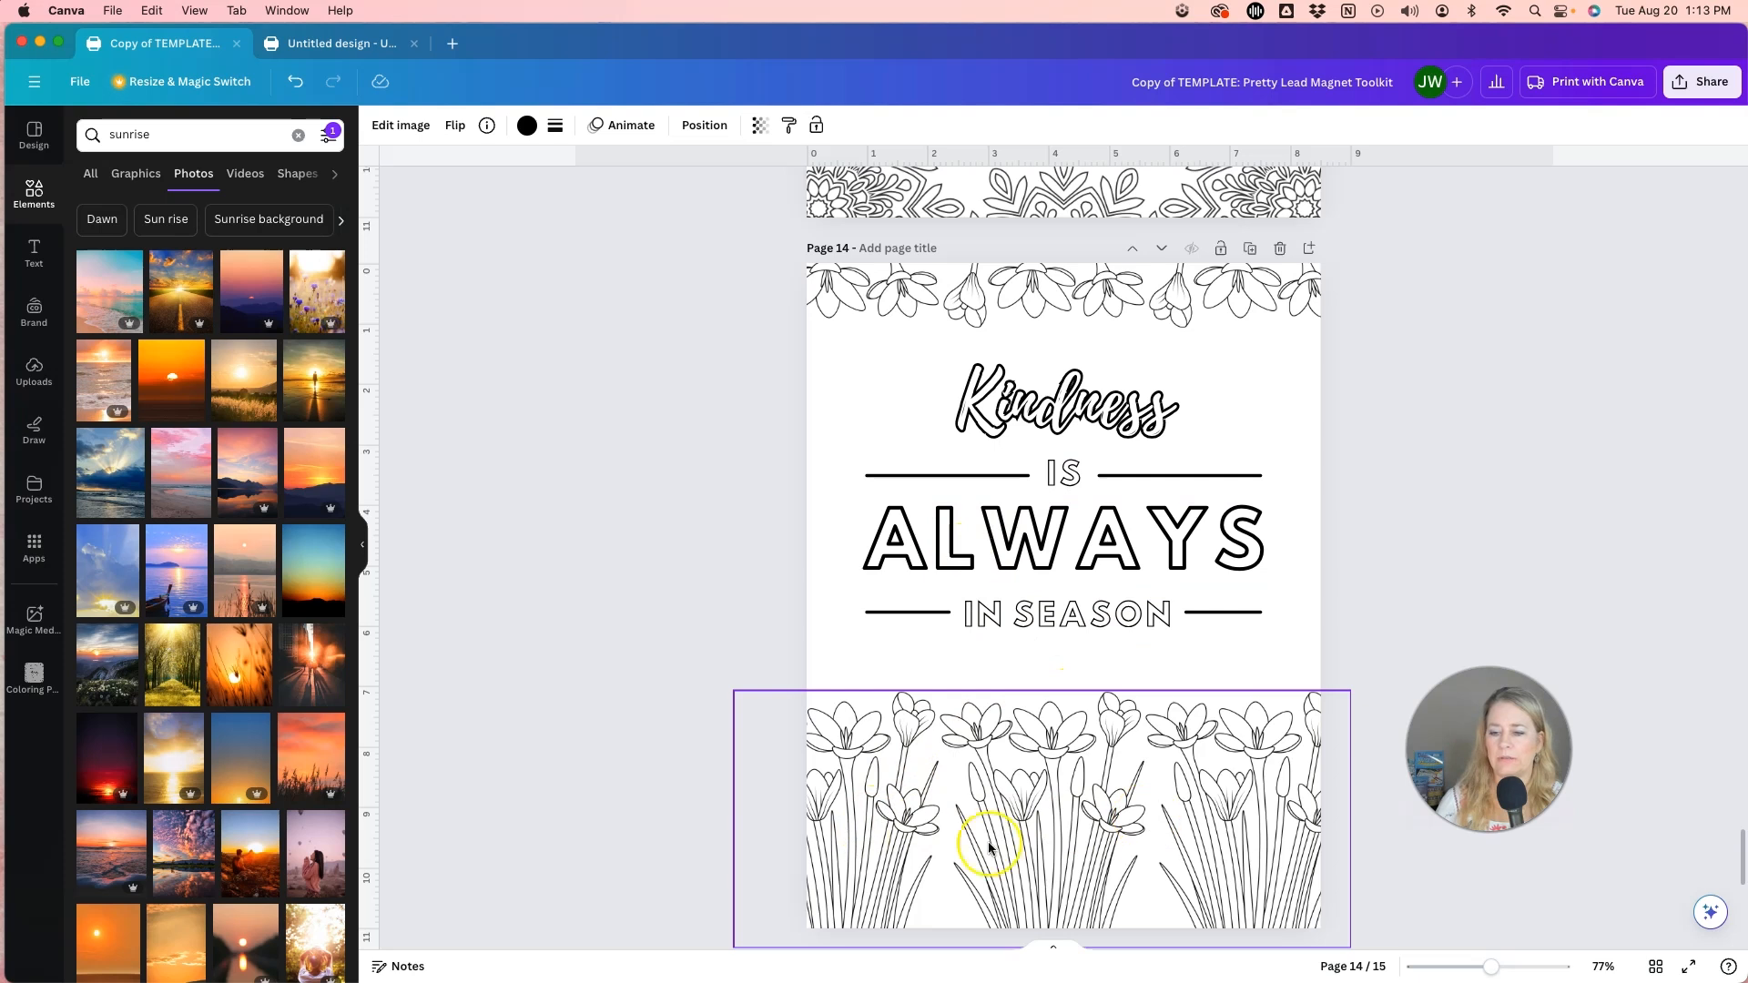
{"action": "scroll", "coordinate": [674, 701], "scroll_direction": "down", "scroll_amount": 3}
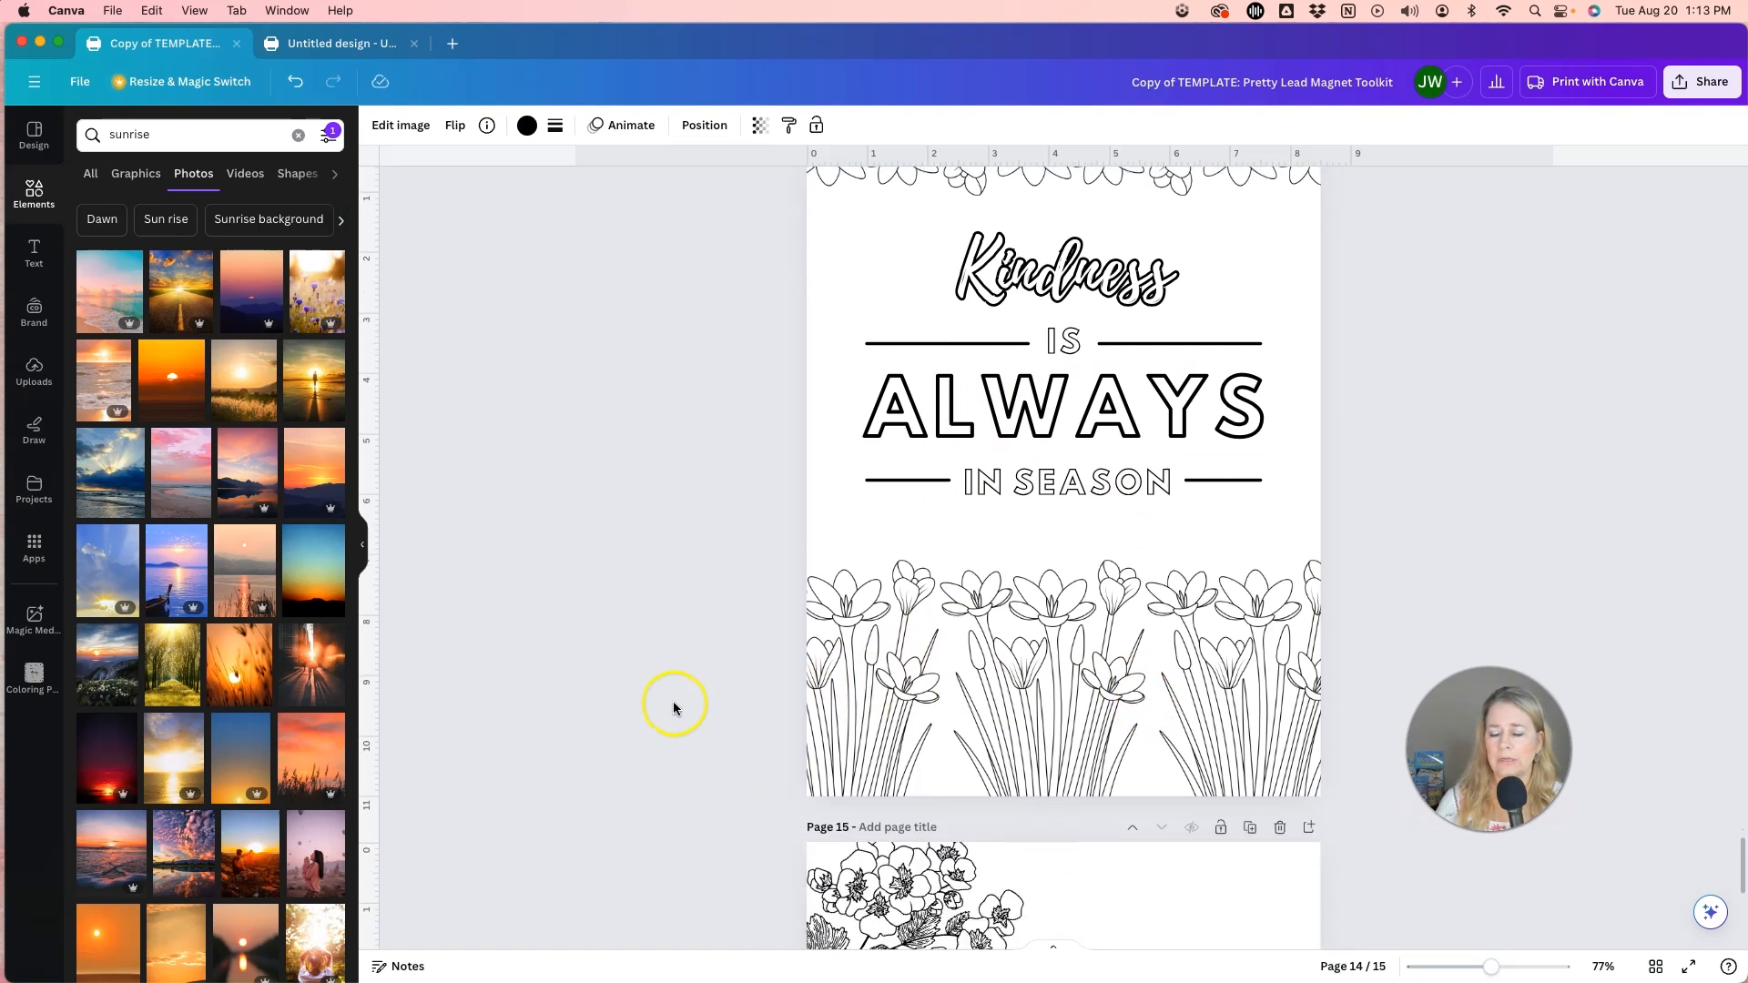
{"action": "scroll", "coordinate": [674, 707], "scroll_direction": "down", "scroll_amount": 10}
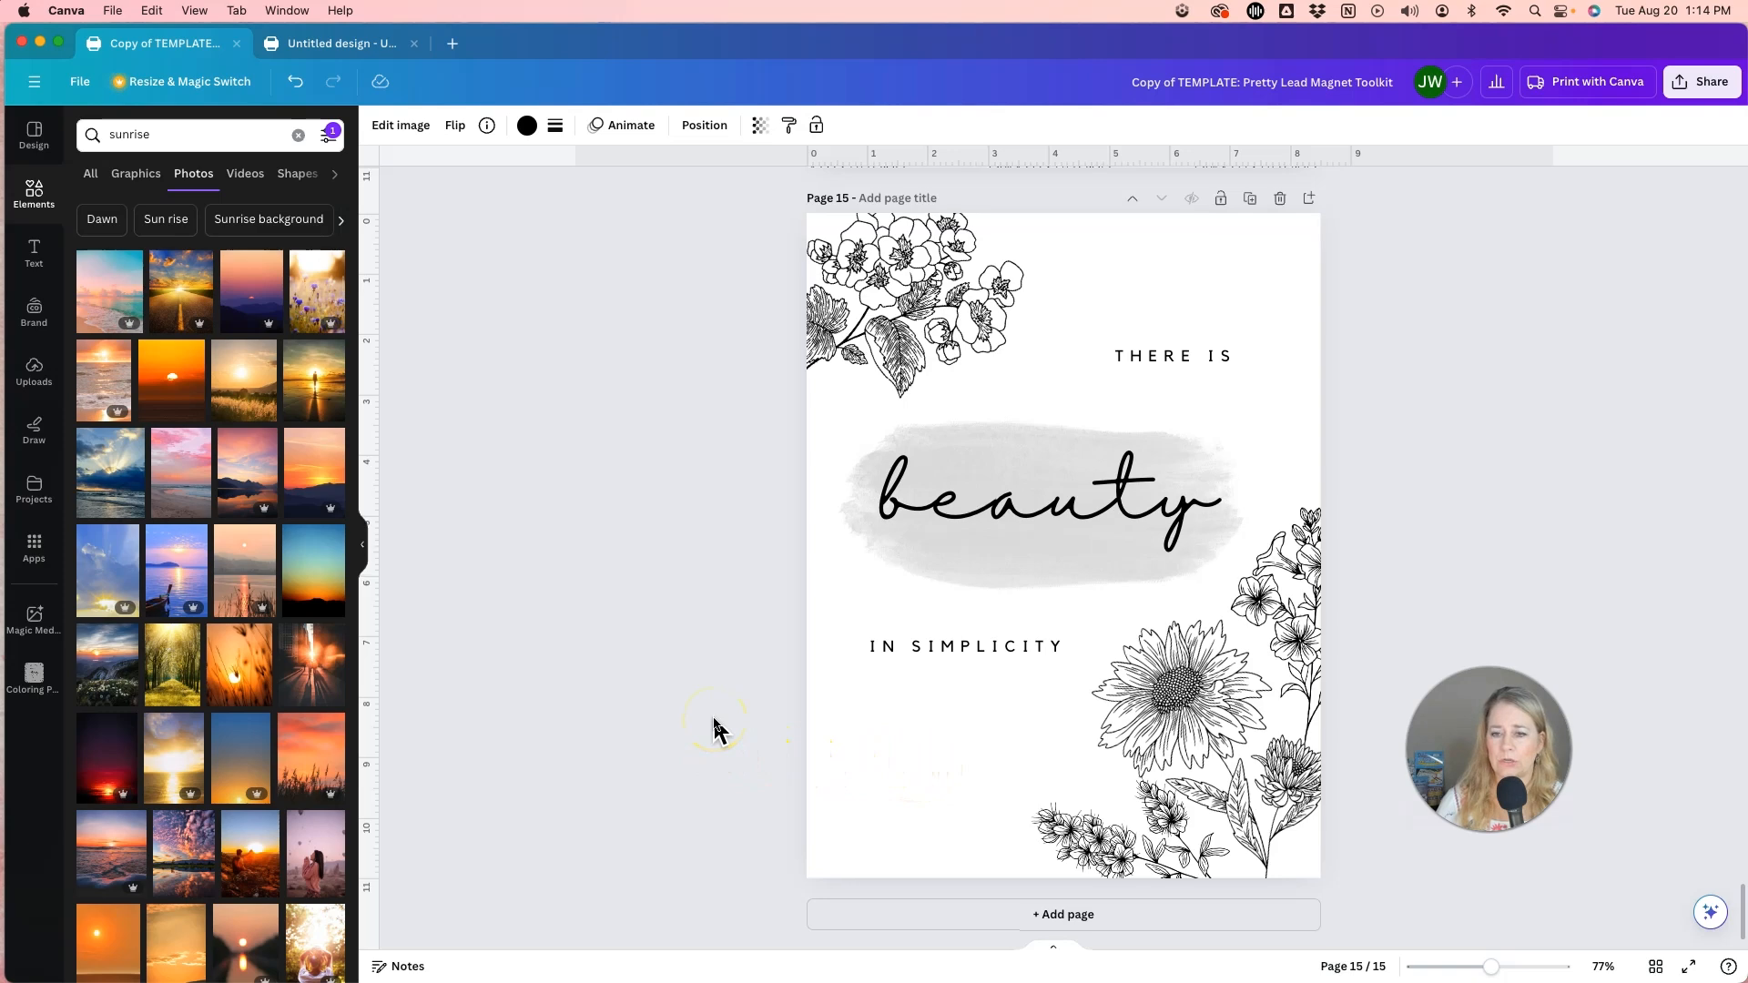
Go back from the page 15 quote through the serene cover to the tulip-background Make it Pretty Checklist on page 7.
{"action": "scroll", "coordinate": [715, 729], "scroll_direction": "up", "scroll_amount": 15}
{"action": "scroll", "coordinate": [715, 728], "scroll_direction": "up", "scroll_amount": 20}
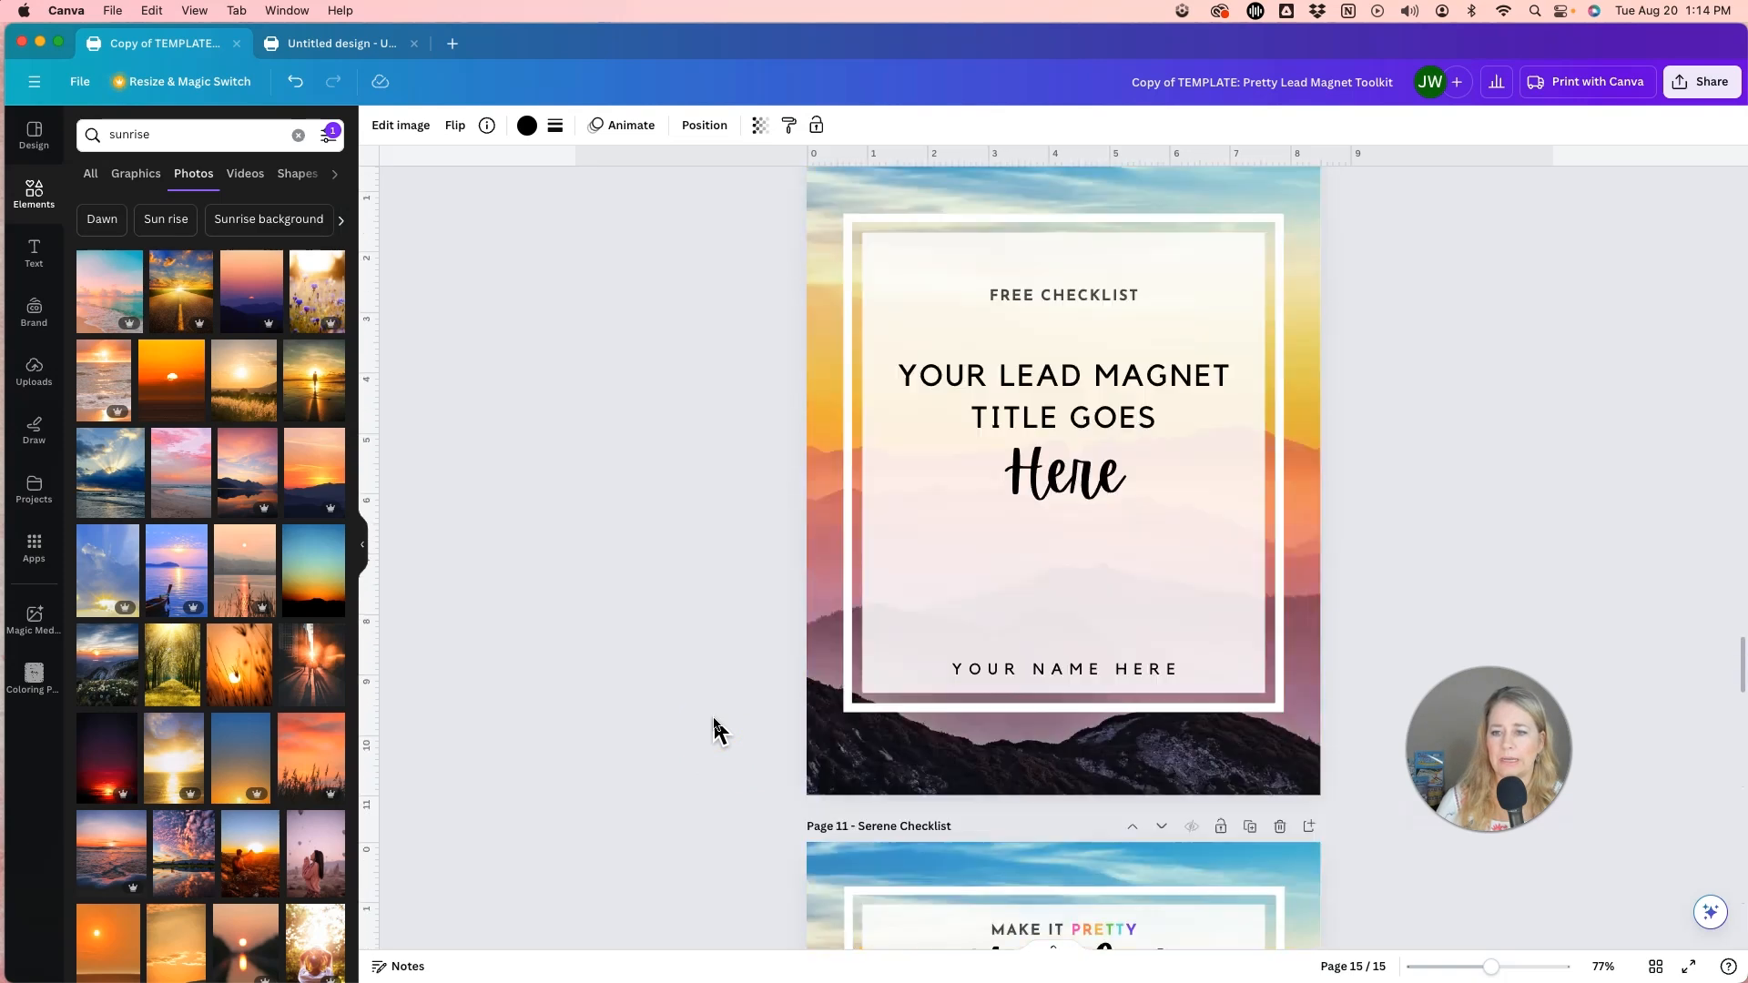
{"action": "scroll", "coordinate": [715, 728], "scroll_direction": "up", "scroll_amount": 8}
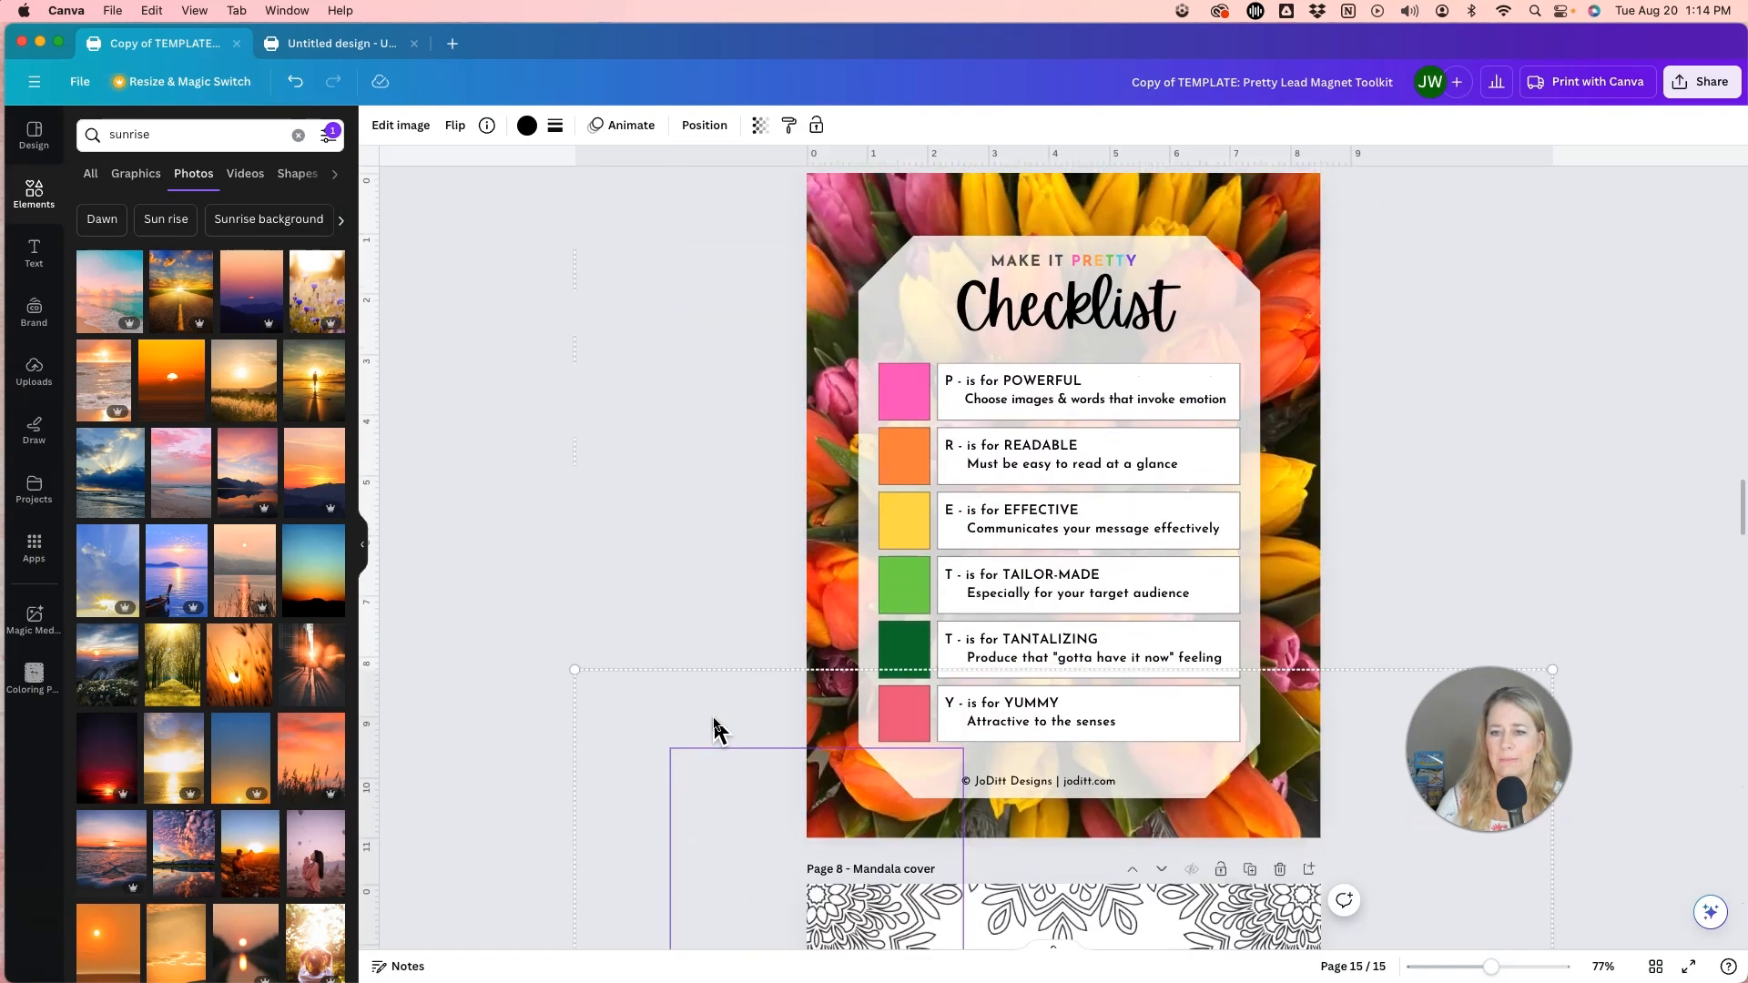